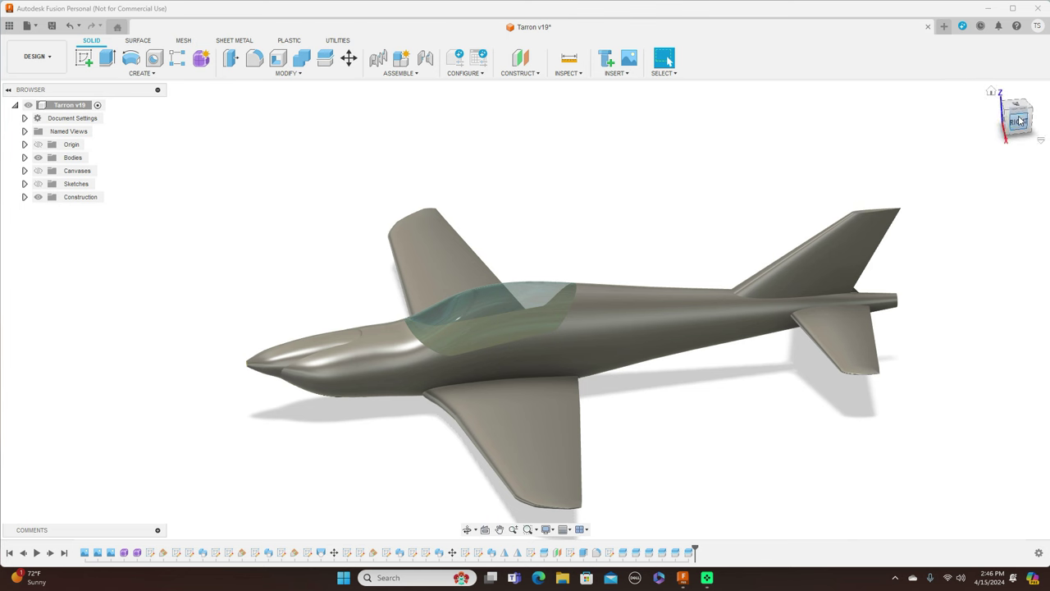
# Examine the finished airplane model from several angles and compare it with its reference canvases in the right, top and front views
pyautogui.keyDown('shift'); pyautogui.moveTo(525, 310); pyautogui.dragTo(447, 316, button='middle'); pyautogui.keyUp('shift')
pyautogui.keyDown('shift'); pyautogui.moveTo(828, 156); pyautogui.dragTo(797, 237, button='middle'); pyautogui.keyUp('shift')
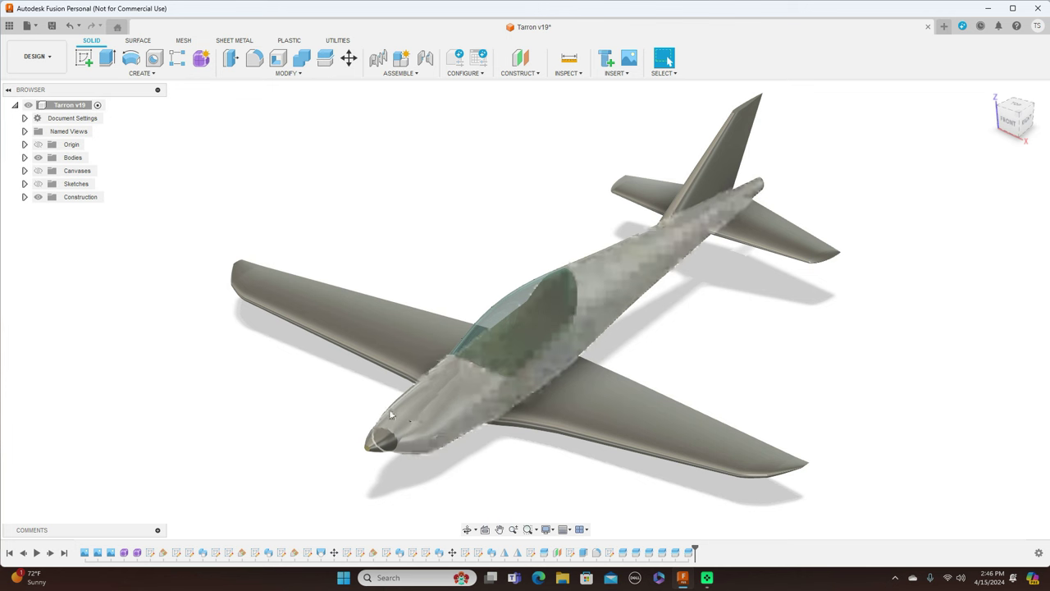
pyautogui.click(1025, 119)
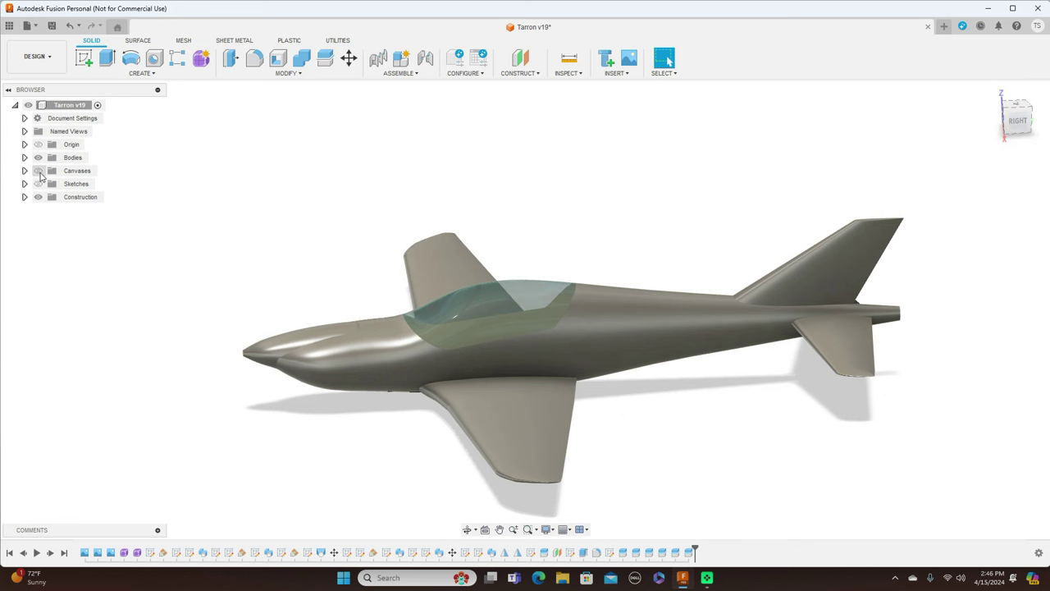
pyautogui.click(38, 171)
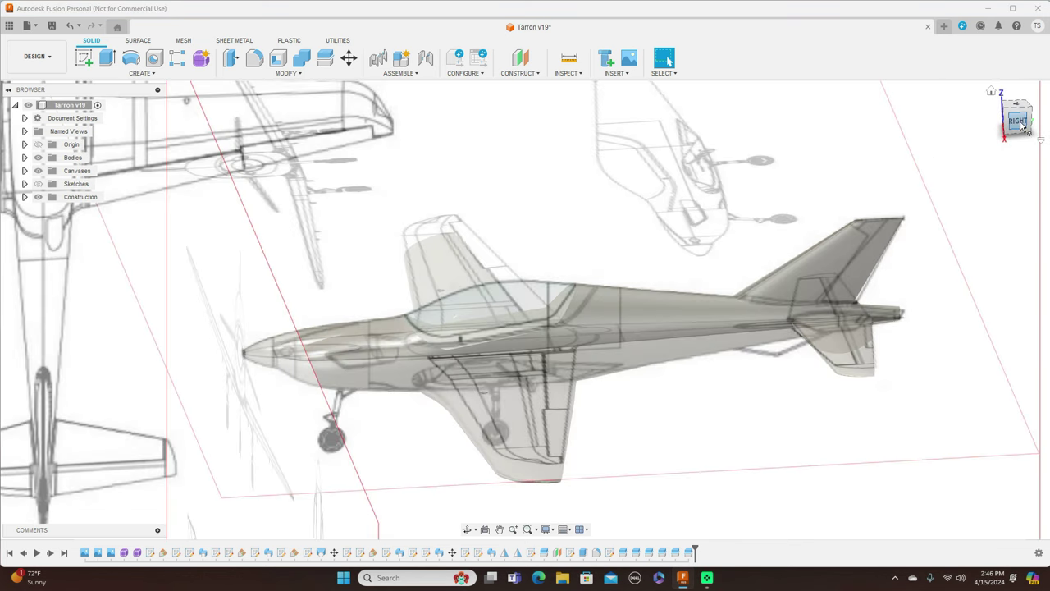
pyautogui.click(1020, 125)
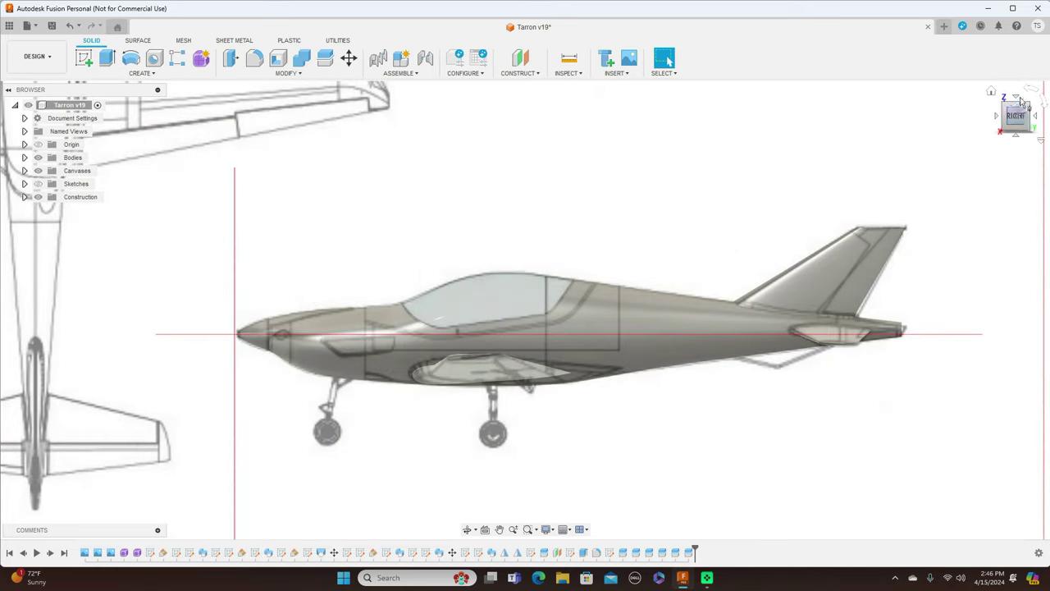
pyautogui.click(1017, 98)
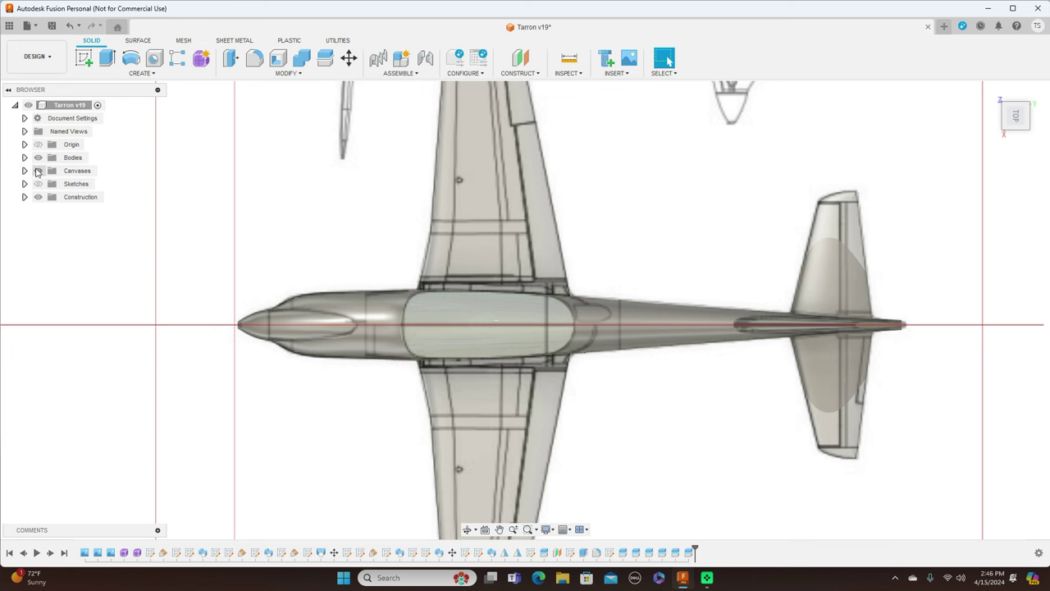
pyautogui.click(38, 171)
pyautogui.click(37, 171)
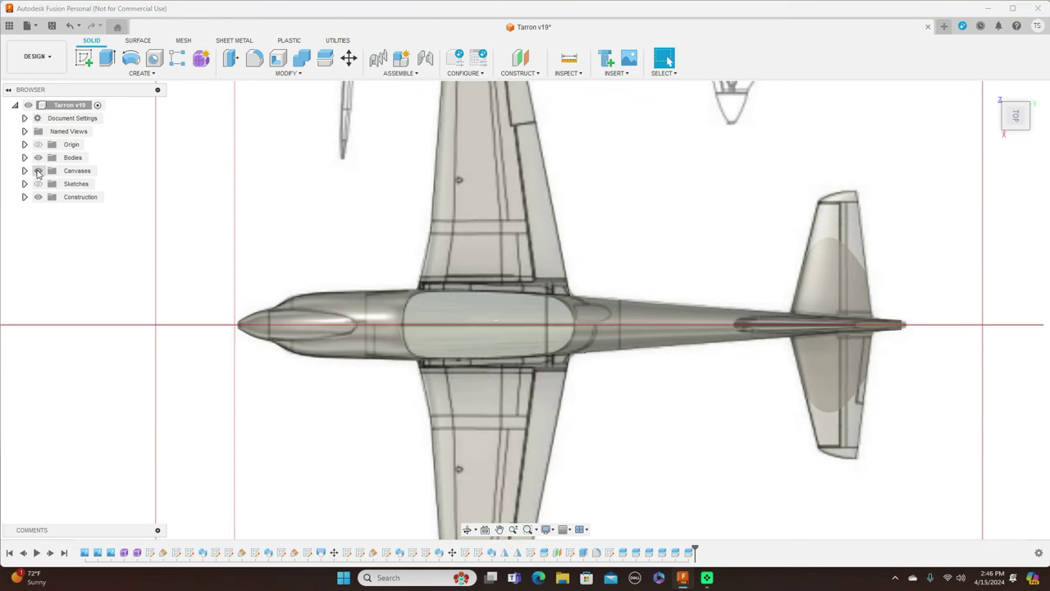
pyautogui.click(38, 170)
pyautogui.click(37, 171)
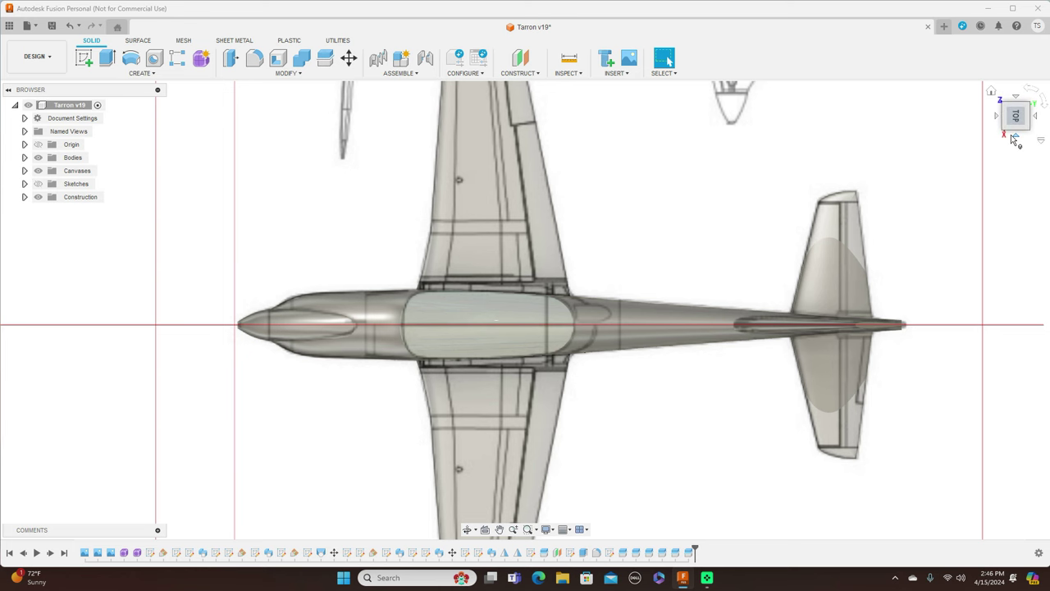
pyautogui.click(1017, 140)
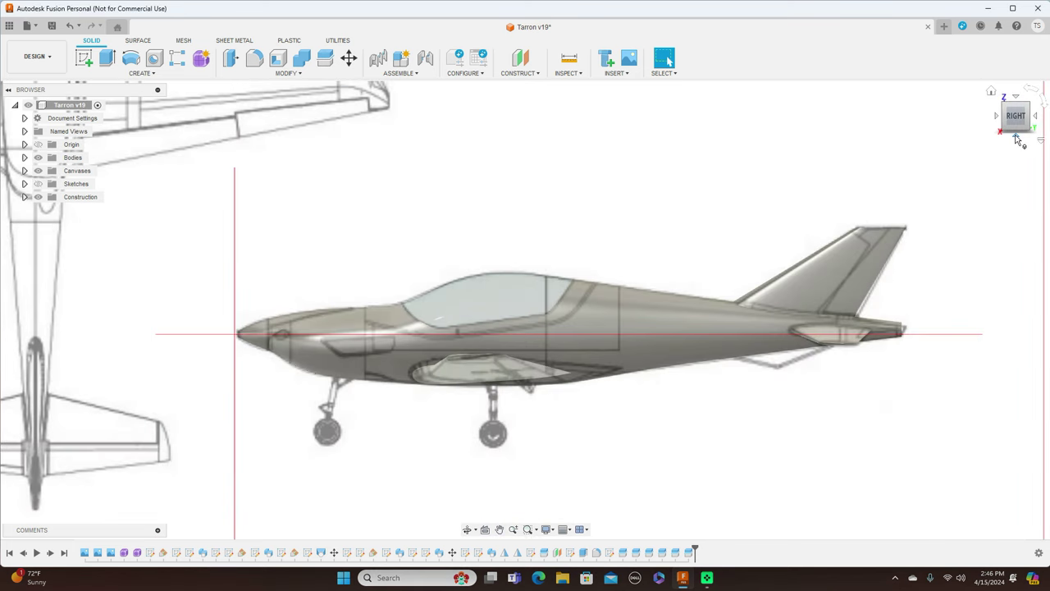
pyautogui.click(997, 116)
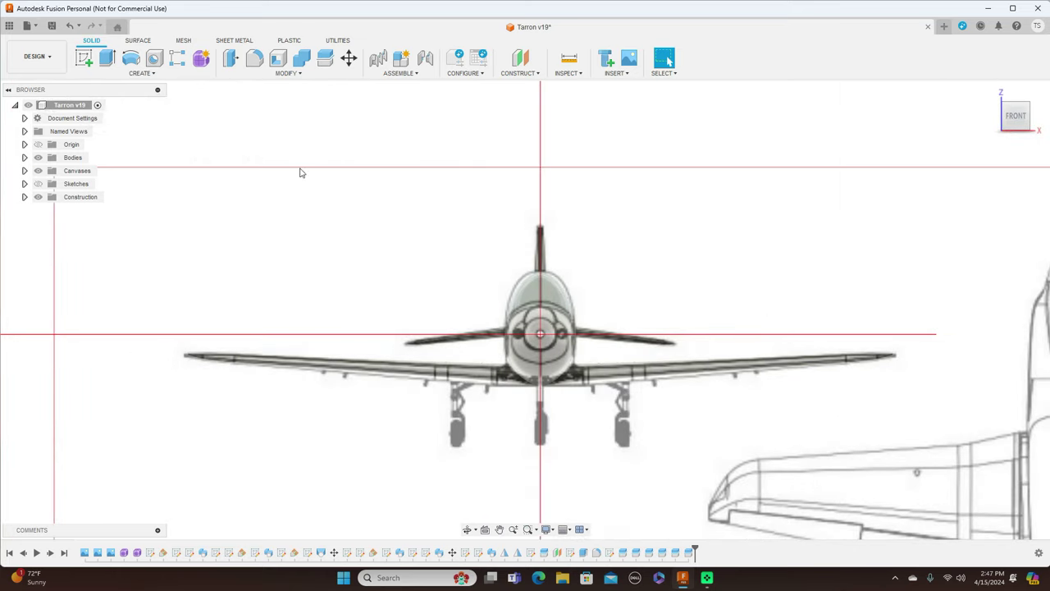
# Create a new design and load TARR airplane.jpg from the computer's Desktop folder as a canvas image
pyautogui.click(39, 28)
pyautogui.click(43, 41)
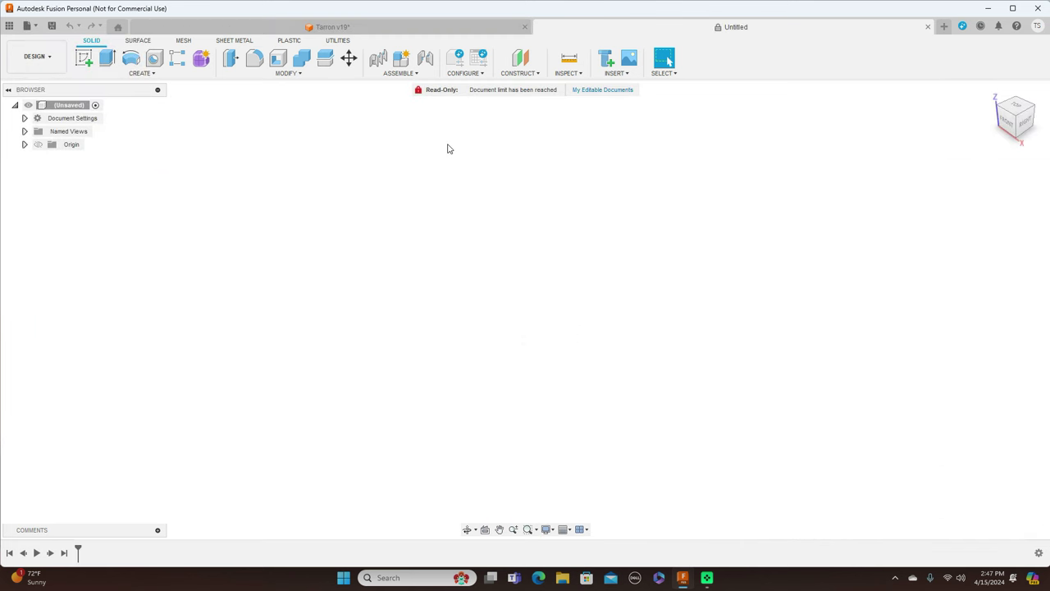
pyautogui.click(633, 78)
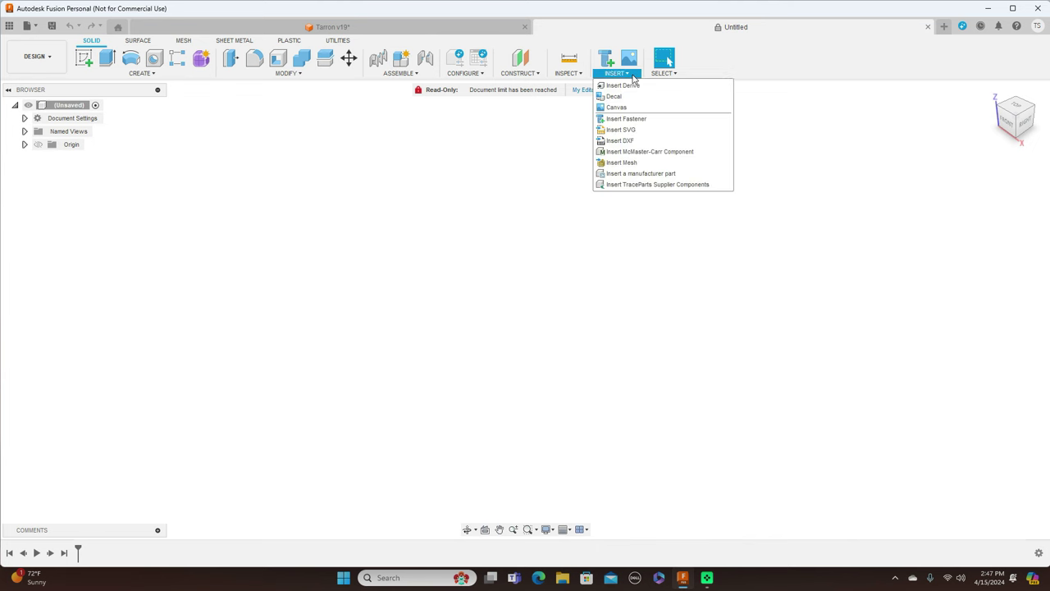
pyautogui.click(626, 110)
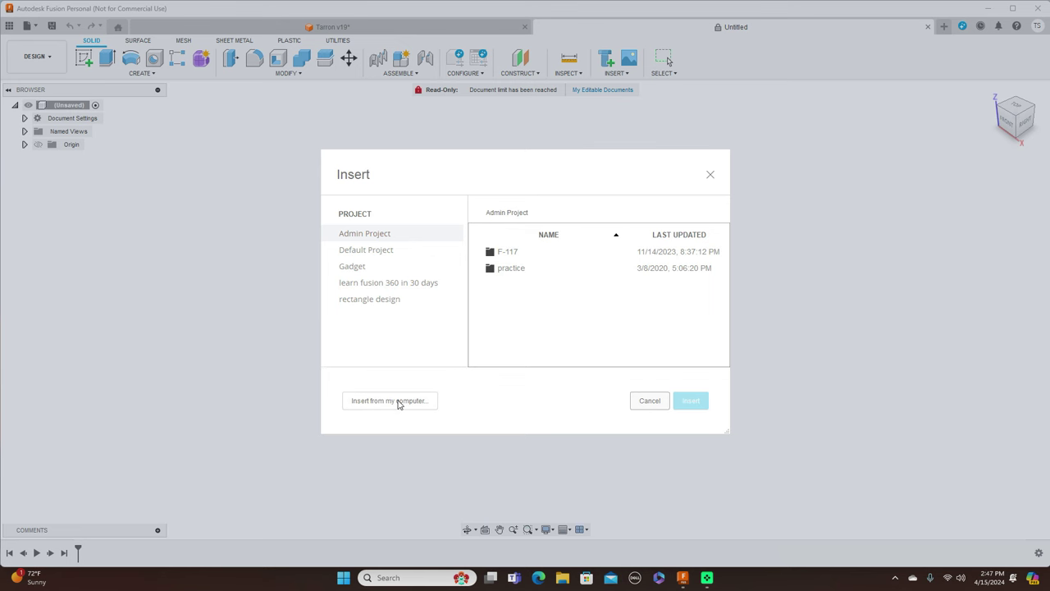
pyautogui.click(390, 400)
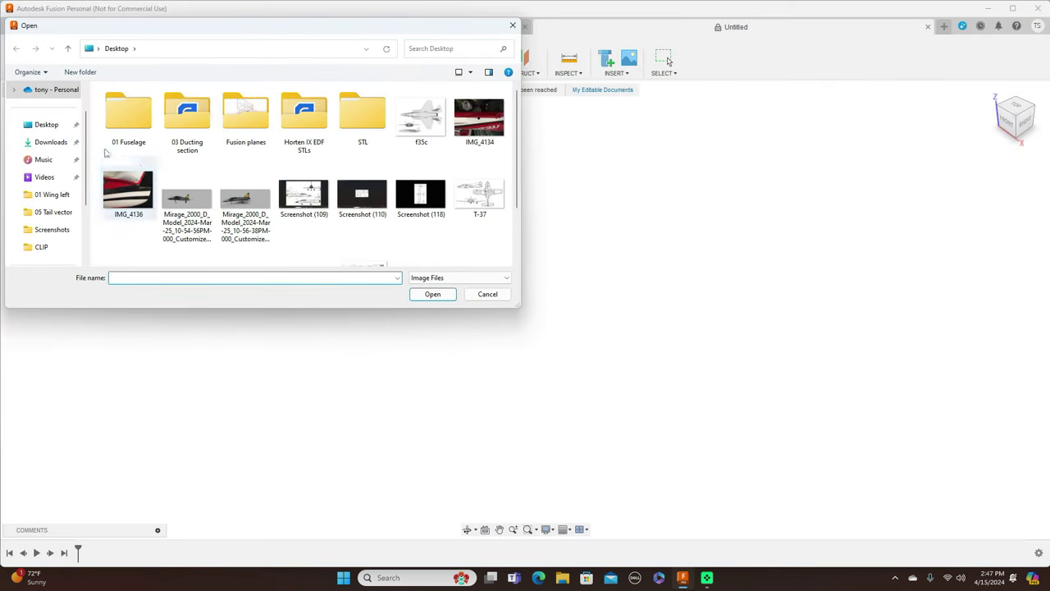
pyautogui.click(68, 126)
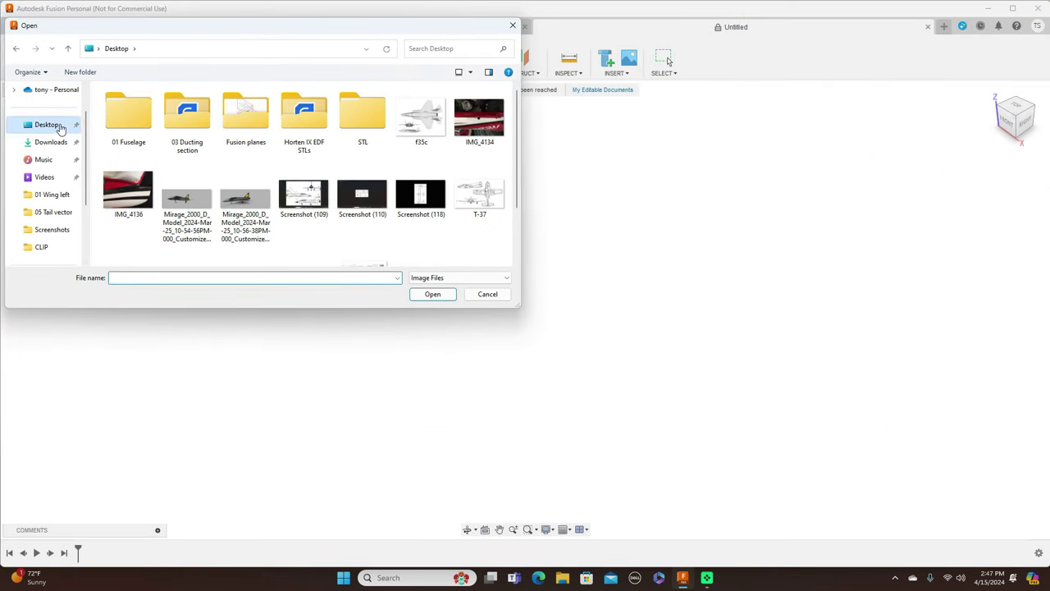
pyautogui.scroll(-1, 423, 204)
pyautogui.click(423, 219)
pyautogui.click(447, 300)
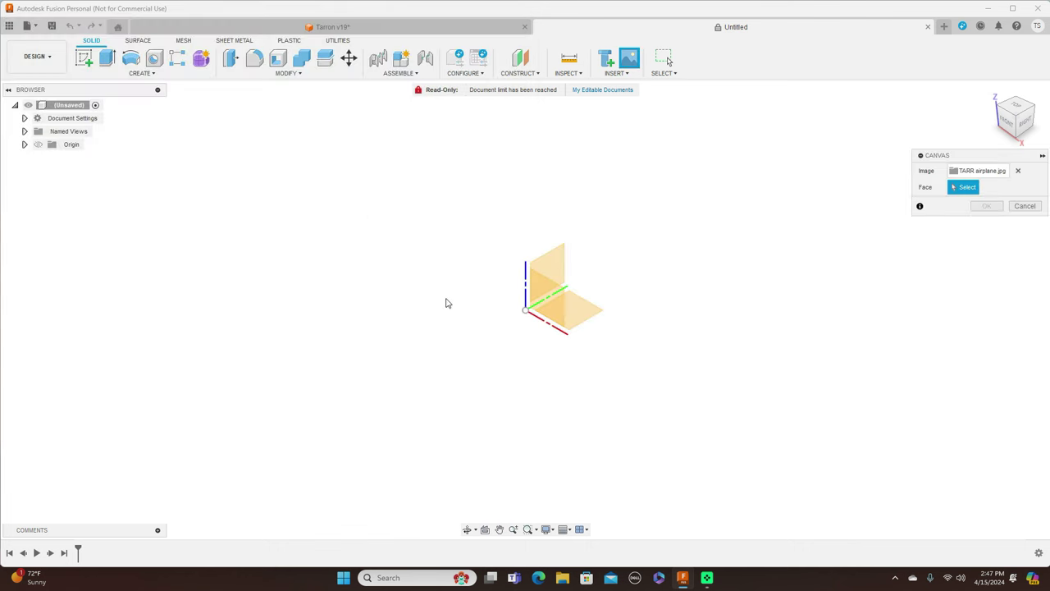
# Place the canvas on the YZ plane and enlarge it uniformly to a plane scale of about 15.62
pyautogui.click(552, 275)
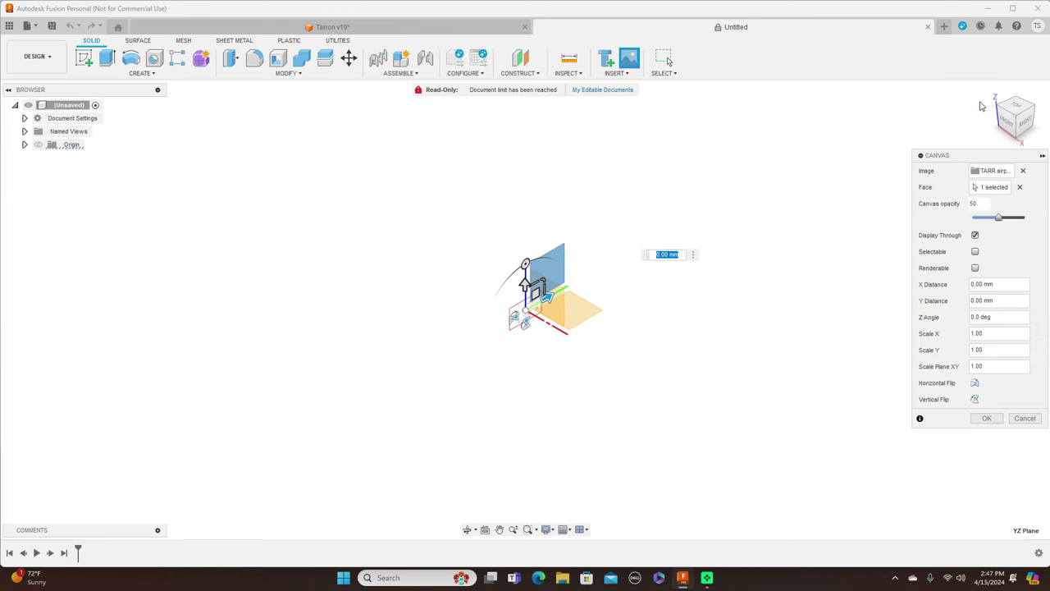
pyautogui.click(1027, 122)
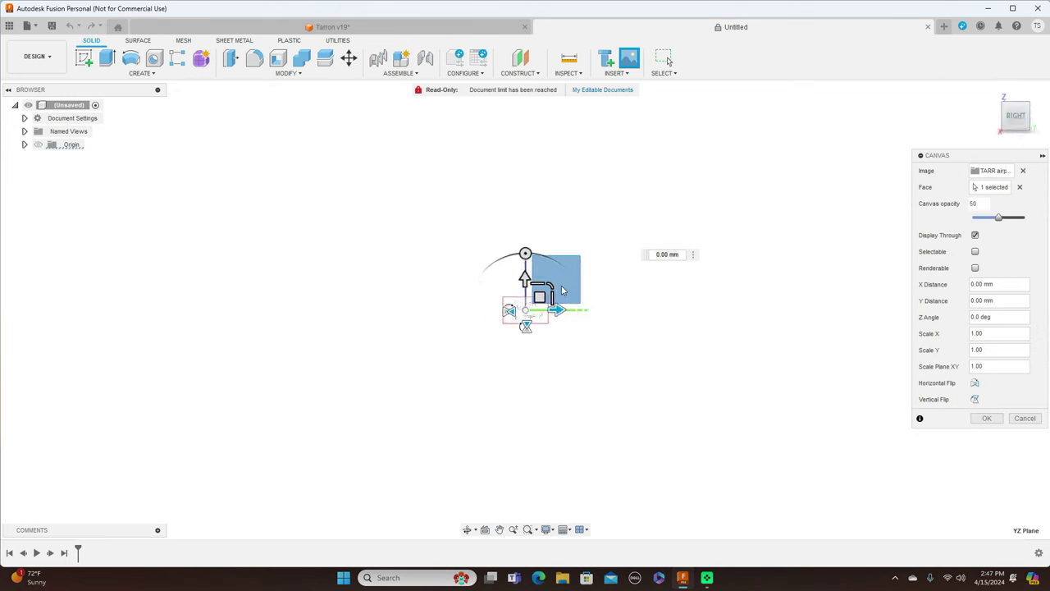
pyautogui.moveTo(552, 284)
pyautogui.mouseDown()
pyautogui.moveTo(578, 257)
pyautogui.moveTo(551, 283)
pyautogui.moveTo(588, 264)
pyautogui.moveTo(556, 281)
pyautogui.mouseUp()
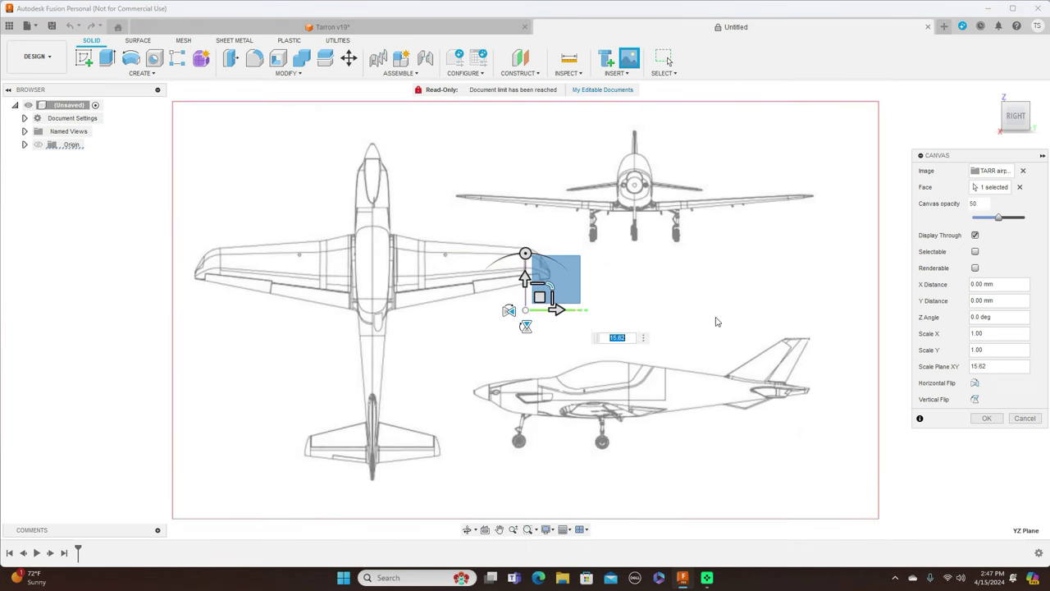
pyautogui.click(987, 418)
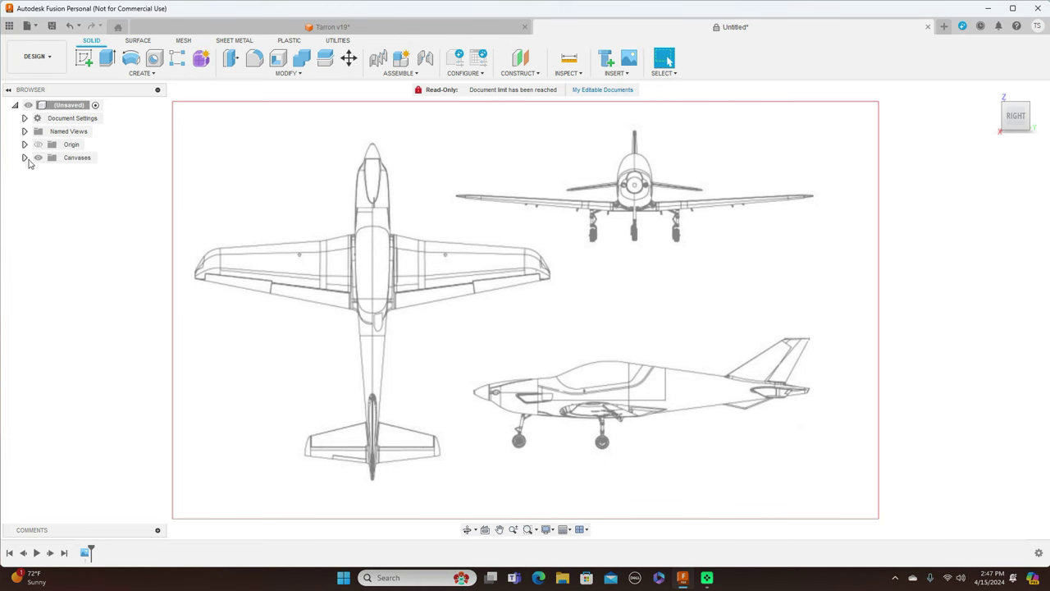
# Rename the inserted canvas as Side
pyautogui.click(25, 157)
pyautogui.click(85, 171)
pyautogui.doubleClick(87, 172)
pyautogui.press('BackSpace')
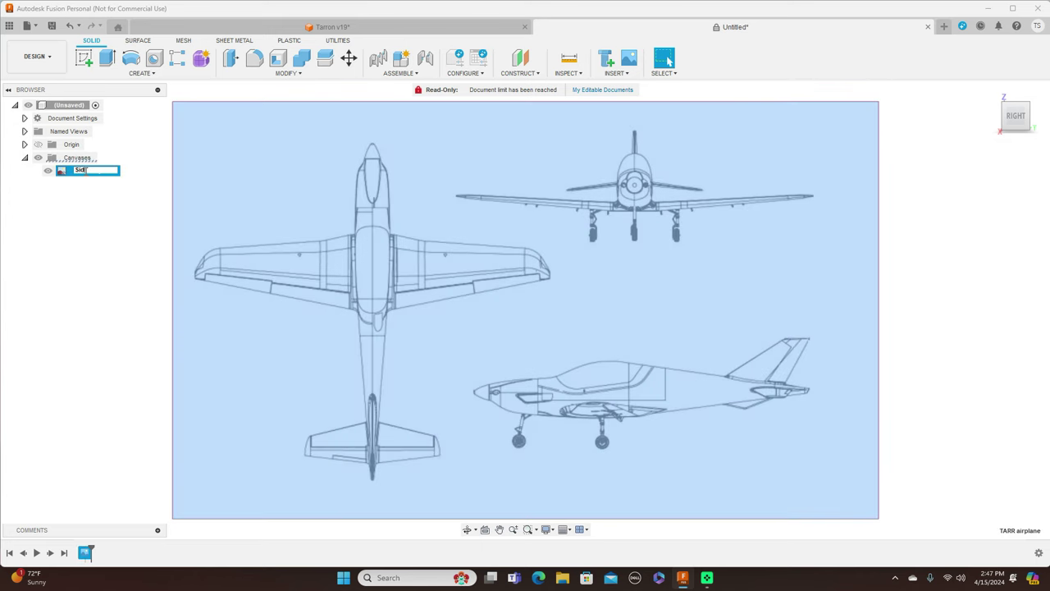
pyautogui.press('Return')
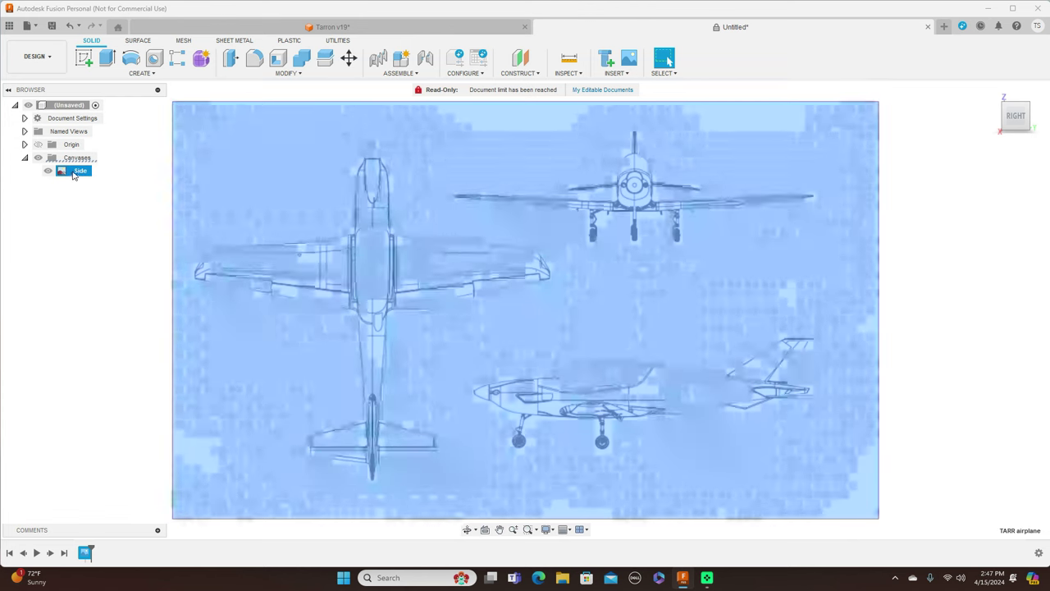
# Calibrate the Side canvas to the new fuselage length between the nose tip and the tail end of the side view
pyautogui.rightClick(73, 175)
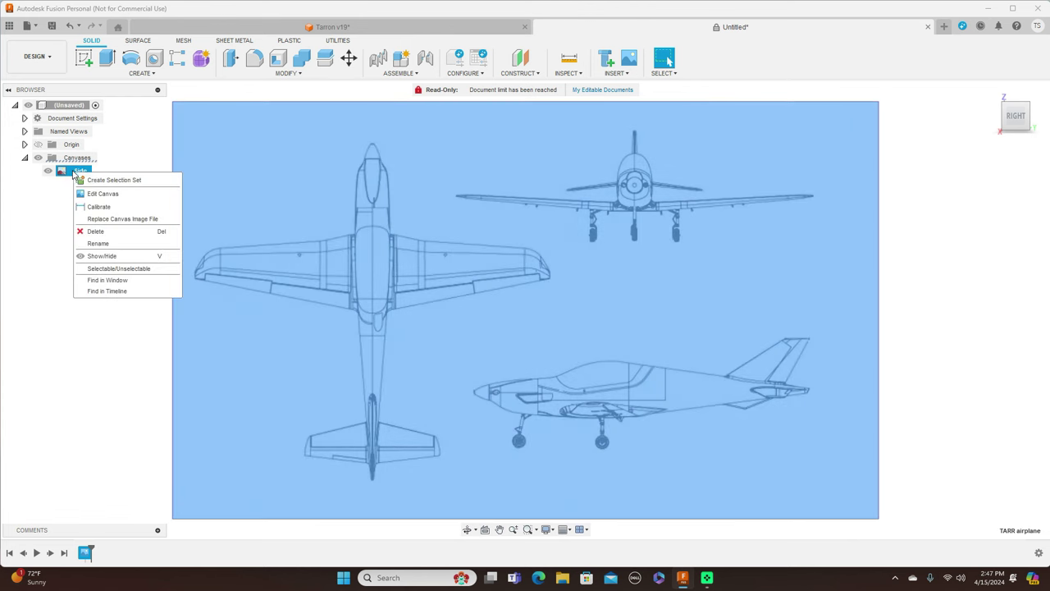
pyautogui.click(98, 206)
pyautogui.scroll(5, 442, 331)
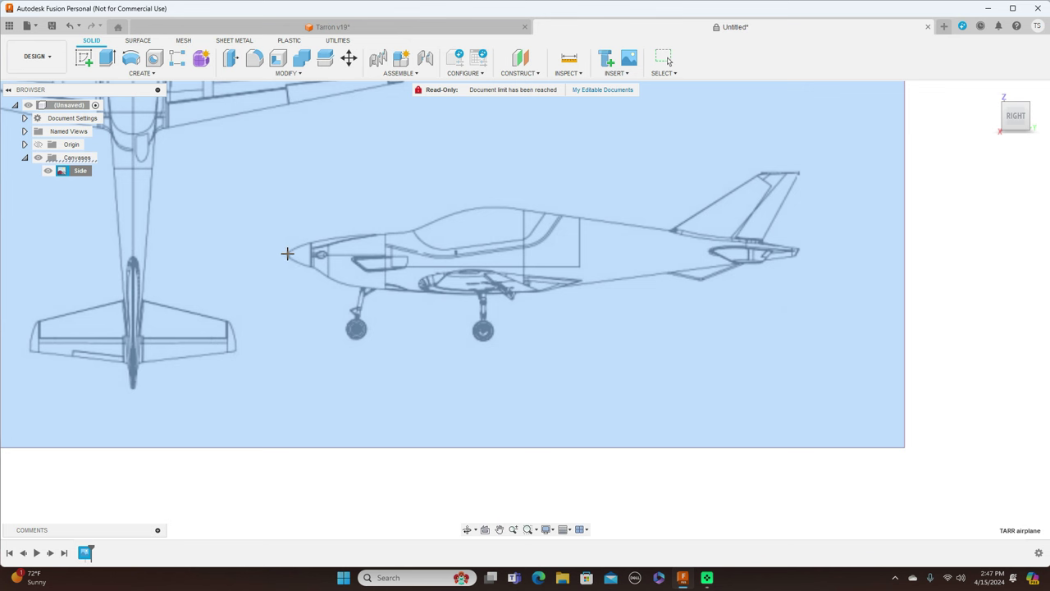
pyautogui.click(288, 253)
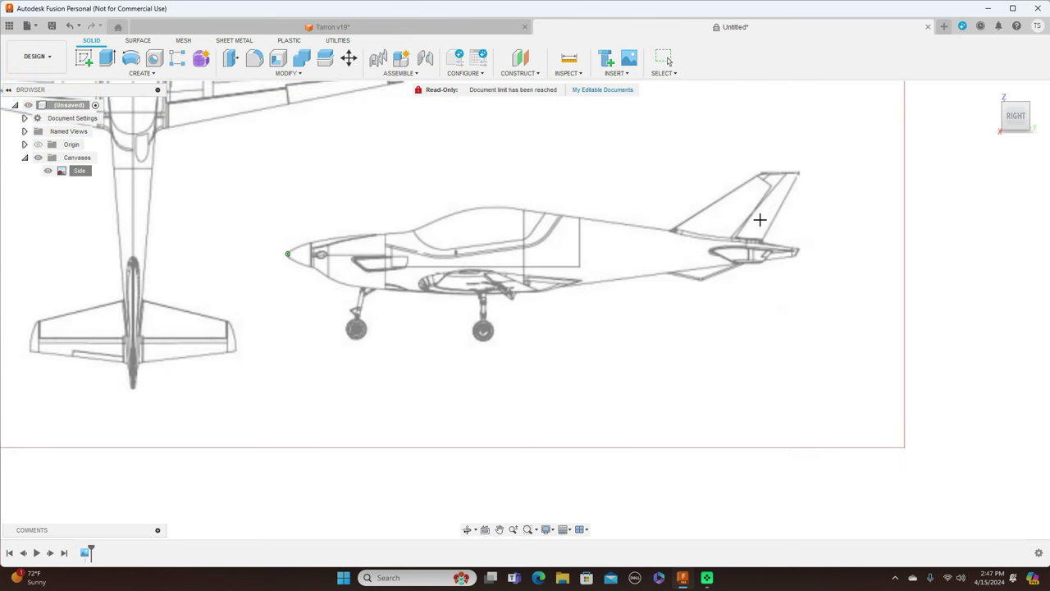
pyautogui.click(799, 248)
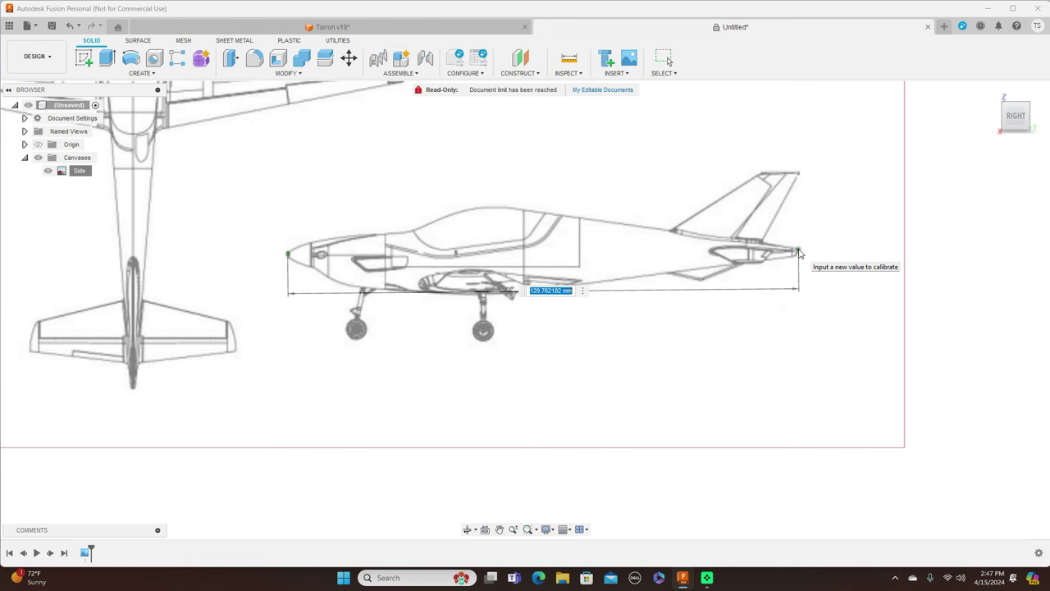
pyautogui.write('3')
pyautogui.press('Return')
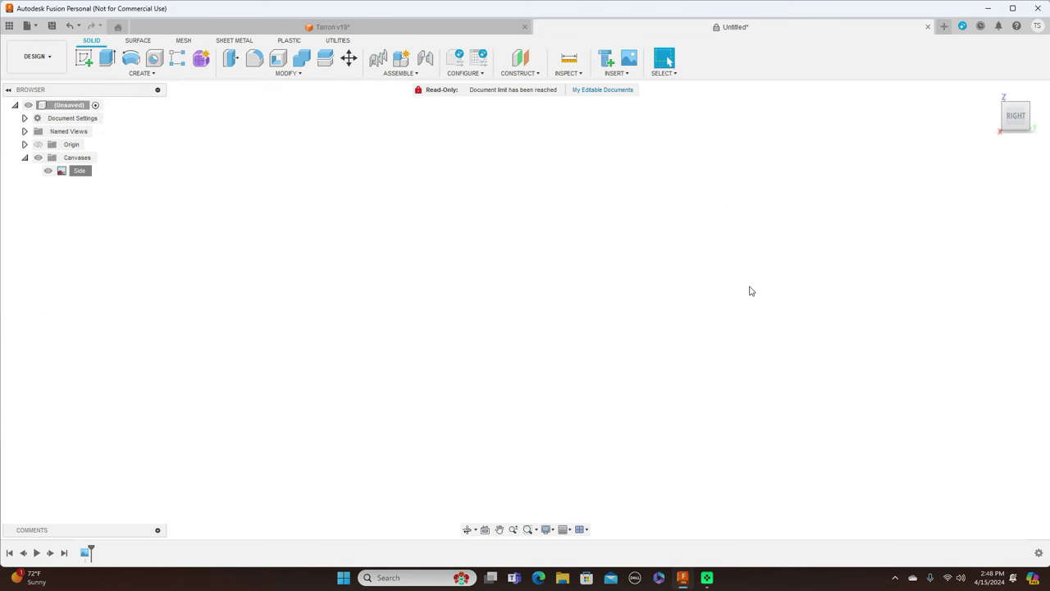
# Show the origin planes and axes over the calibrated Side canvas
pyautogui.scroll(-10, 746, 293)
pyautogui.scroll(-5, 746, 293)
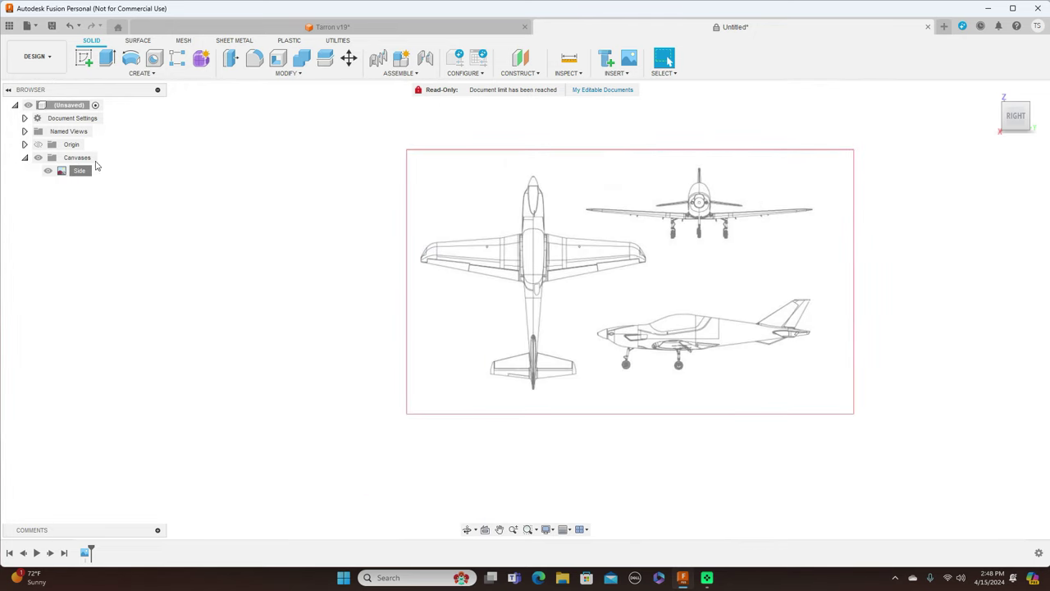
pyautogui.click(37, 145)
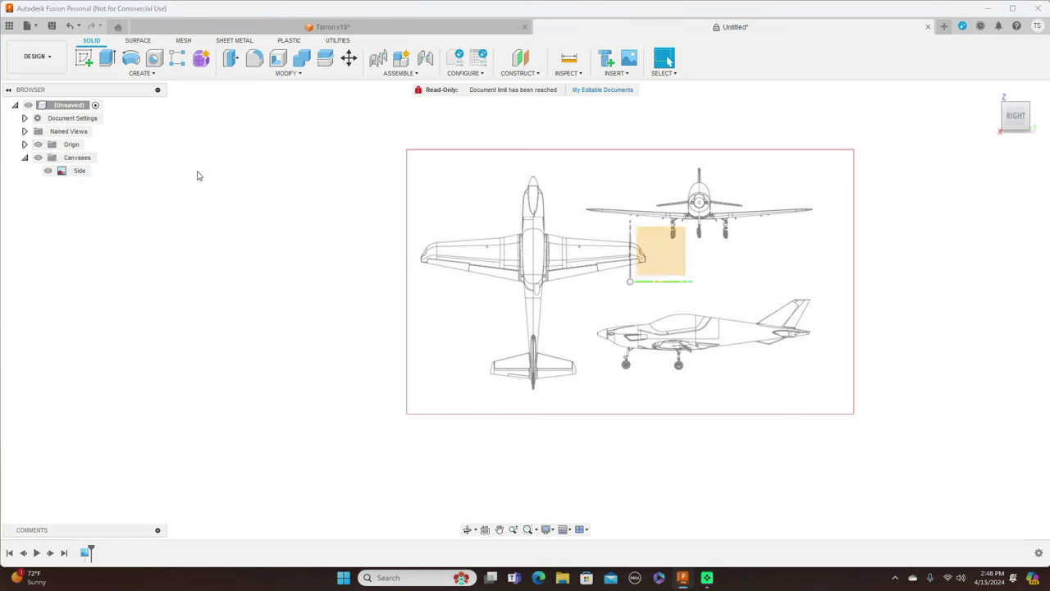
# Move the Side canvas about 317.27 mm in X and 491.02 mm in Y, placing the side view's nose tip on the origin
pyautogui.click(73, 176)
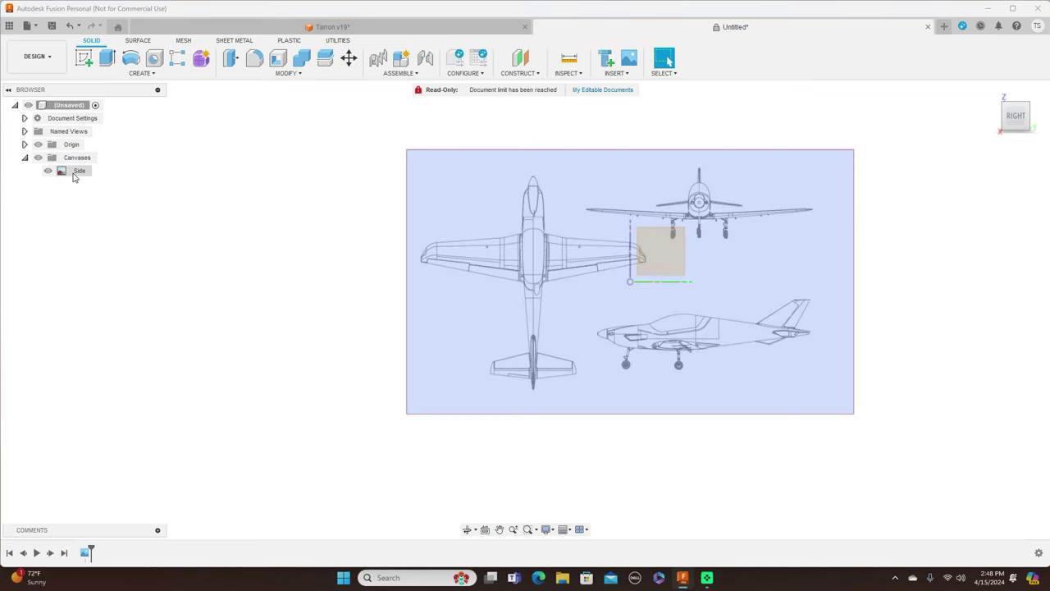
pyautogui.rightClick(73, 176)
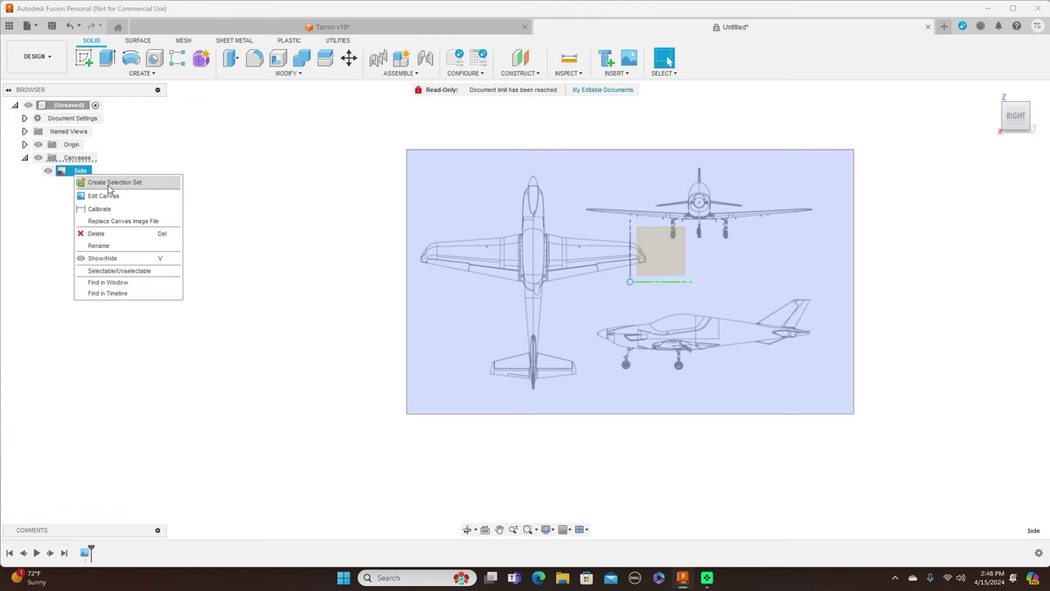
pyautogui.click(104, 197)
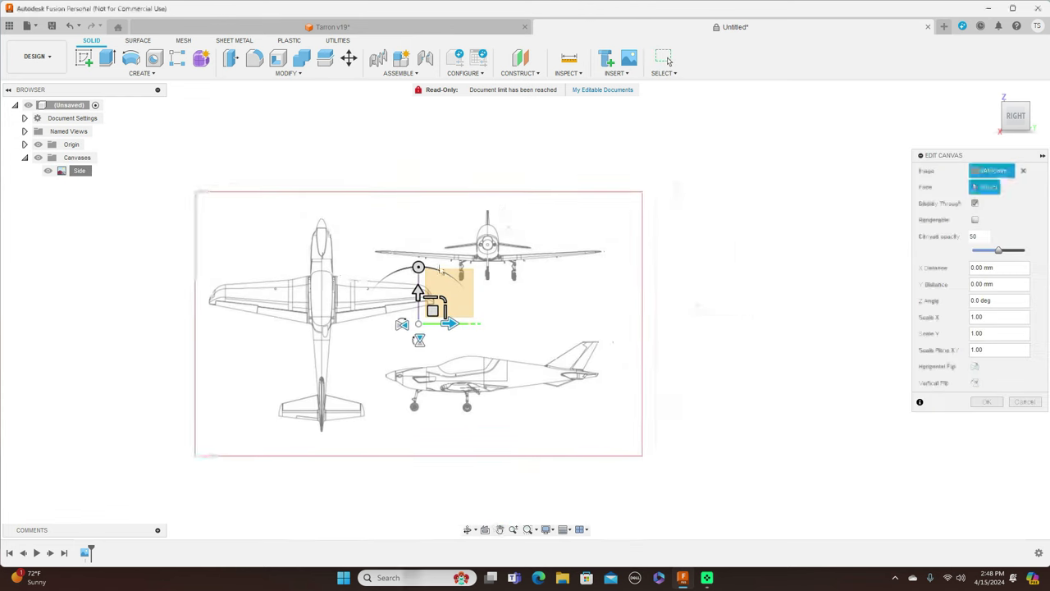
pyautogui.moveTo(432, 309); pyautogui.dragTo(511, 244)
pyautogui.scroll(8, 481, 293)
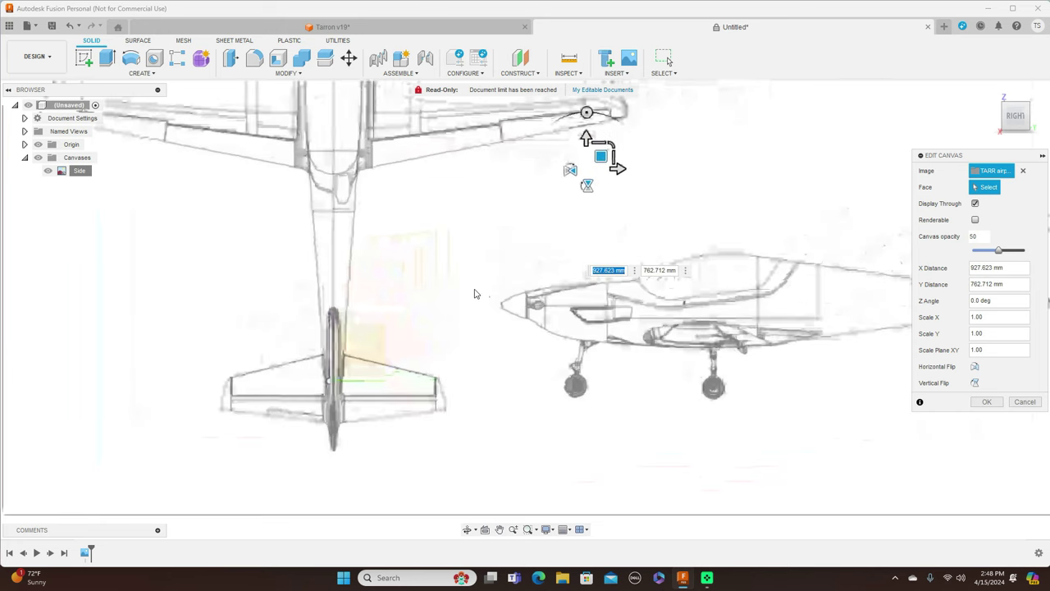
pyautogui.scroll(1, 483, 323)
pyautogui.moveTo(483, 322); pyautogui.dragTo(544, 284, button='middle')
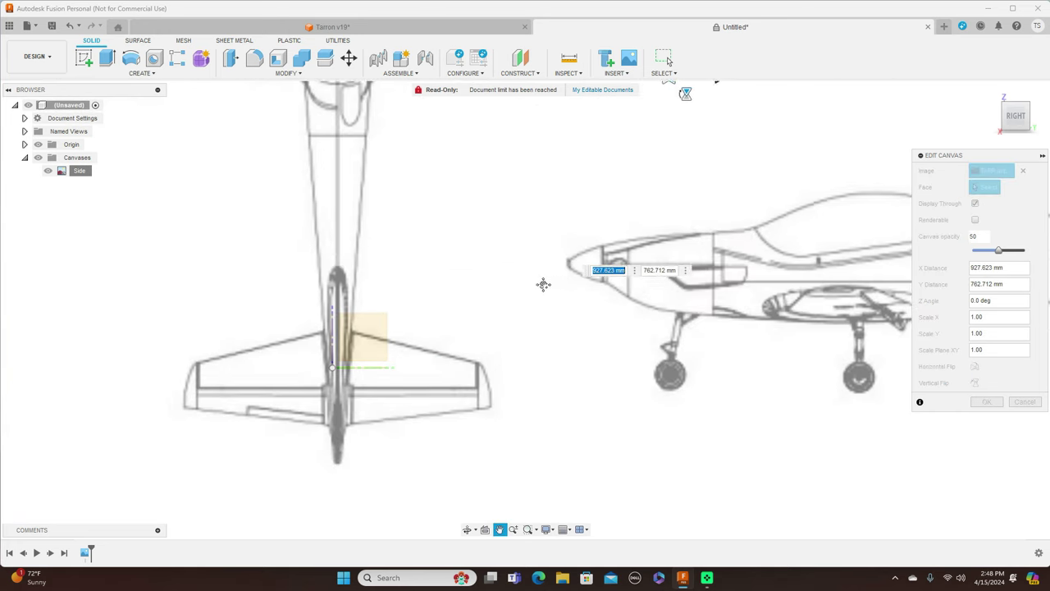
pyautogui.scroll(-3, 554, 282)
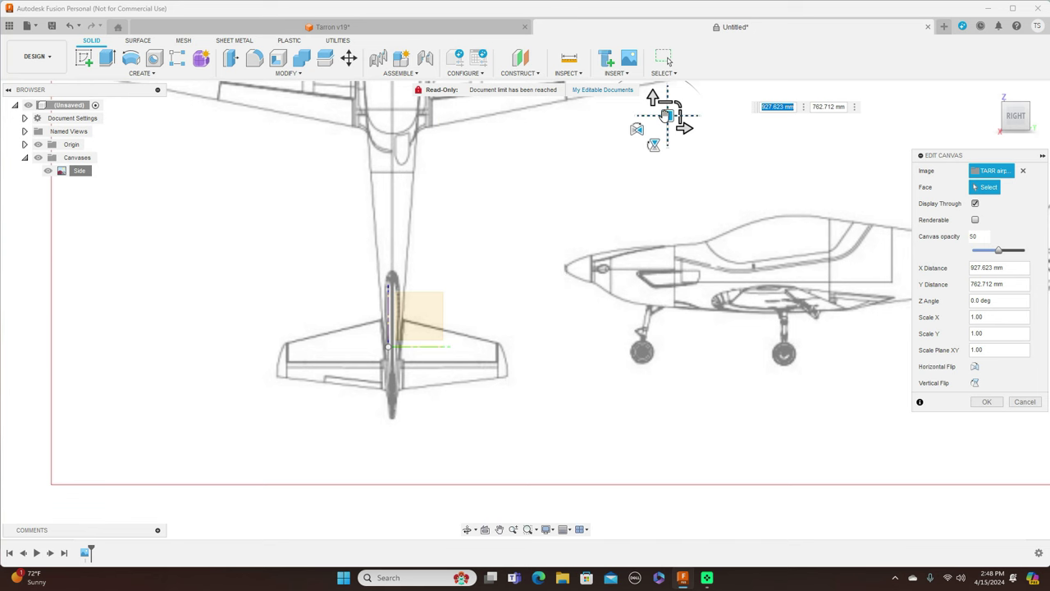
pyautogui.moveTo(667, 116); pyautogui.dragTo(491, 193)
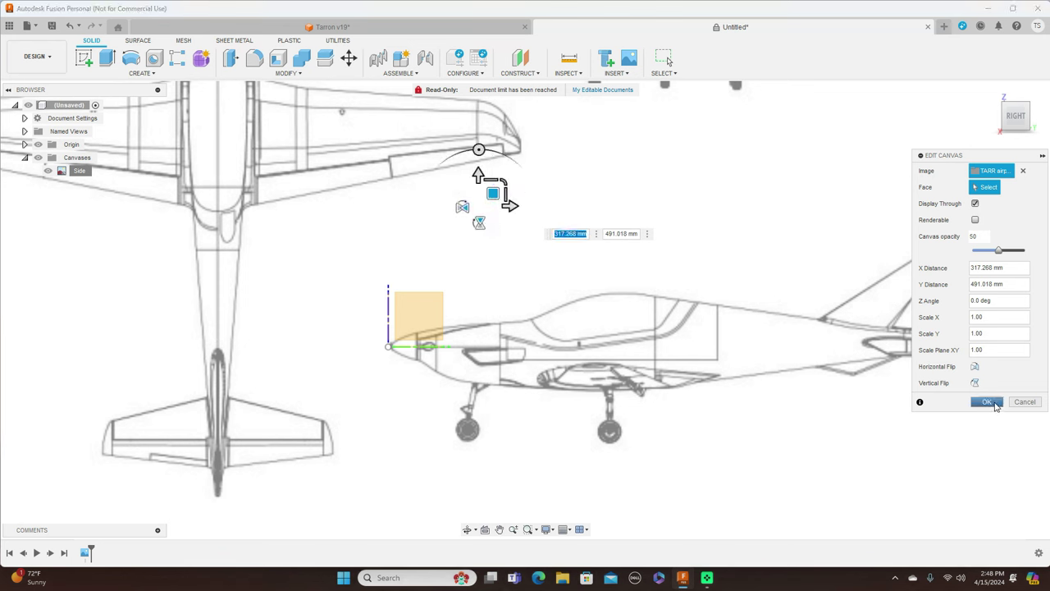
pyautogui.click(987, 401)
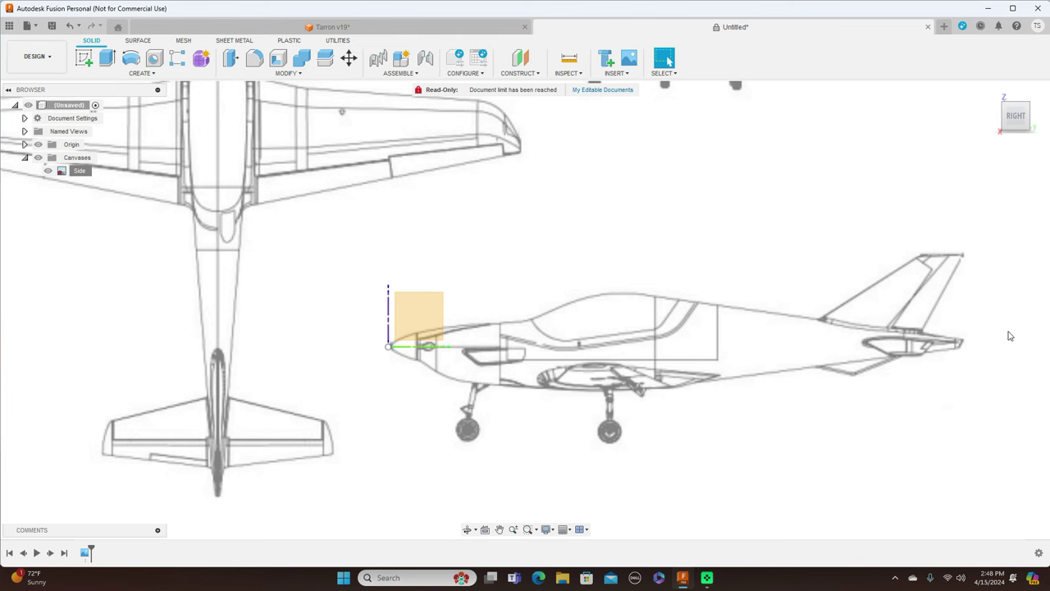
# Switch to the top view and load TARR airplane.jpg from the computer's Desktop folder as a second canvas image
pyautogui.moveTo(1017, 102)
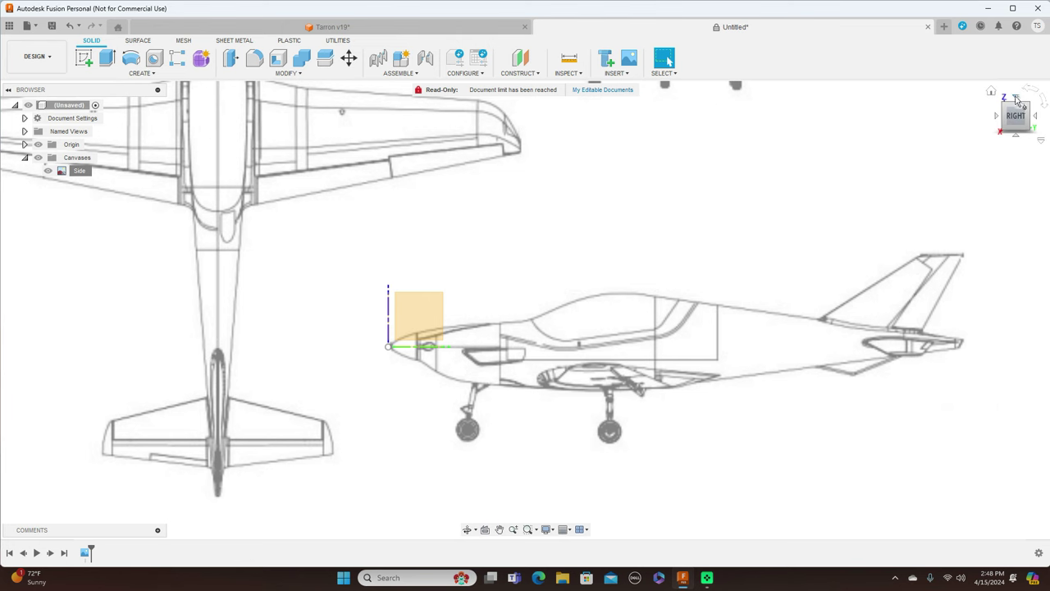
pyautogui.click(1017, 98)
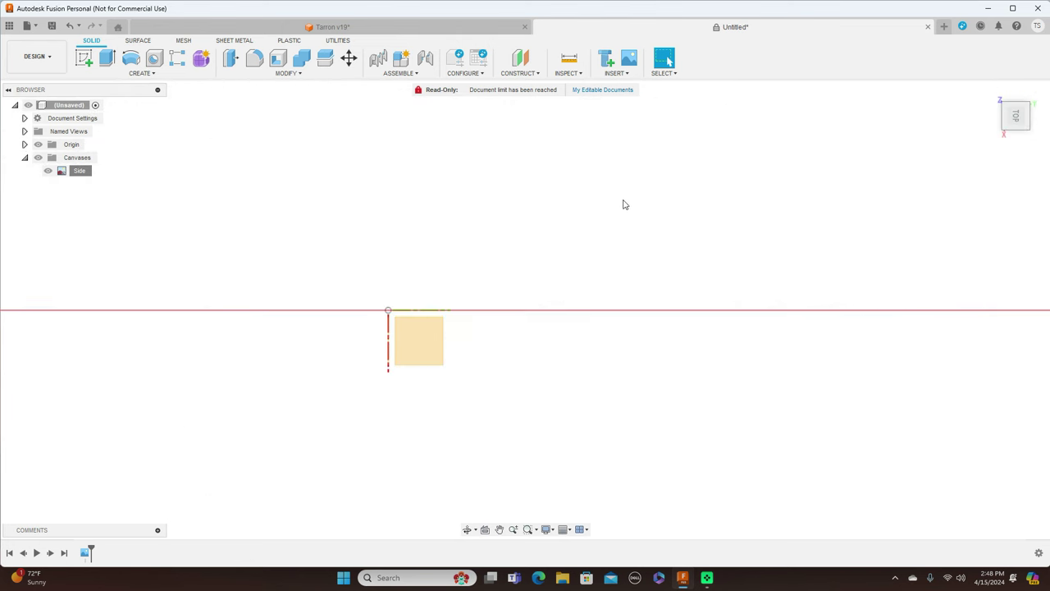
pyautogui.click(627, 73)
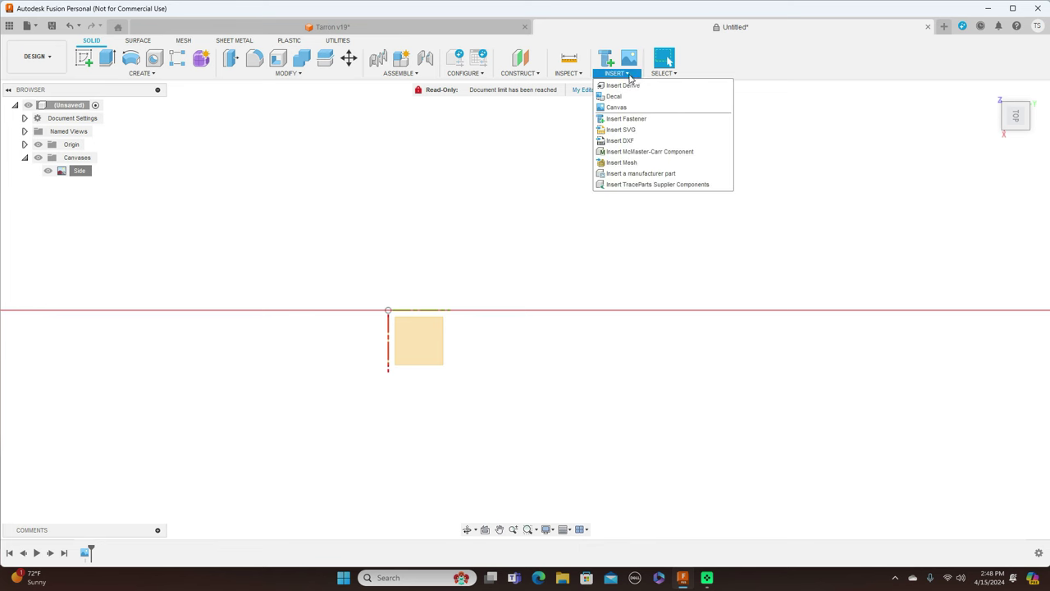
pyautogui.click(635, 110)
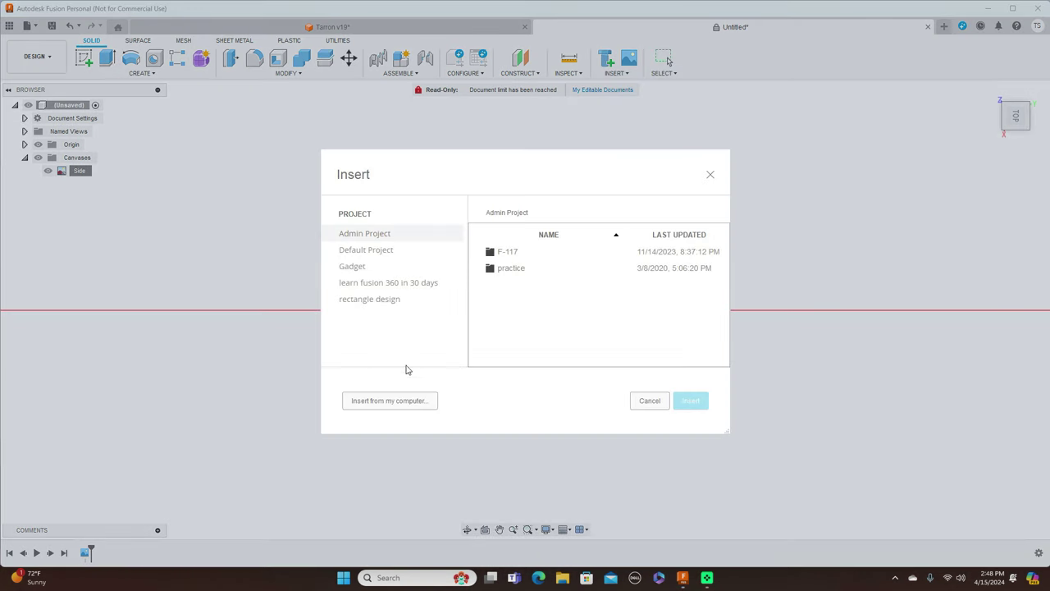
pyautogui.click(408, 402)
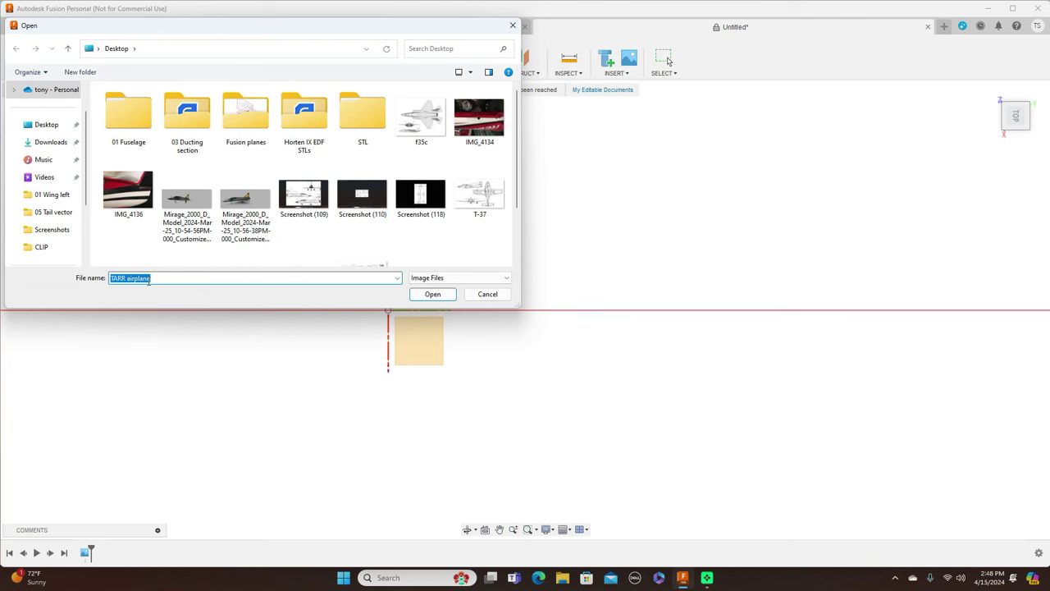
pyautogui.click(435, 295)
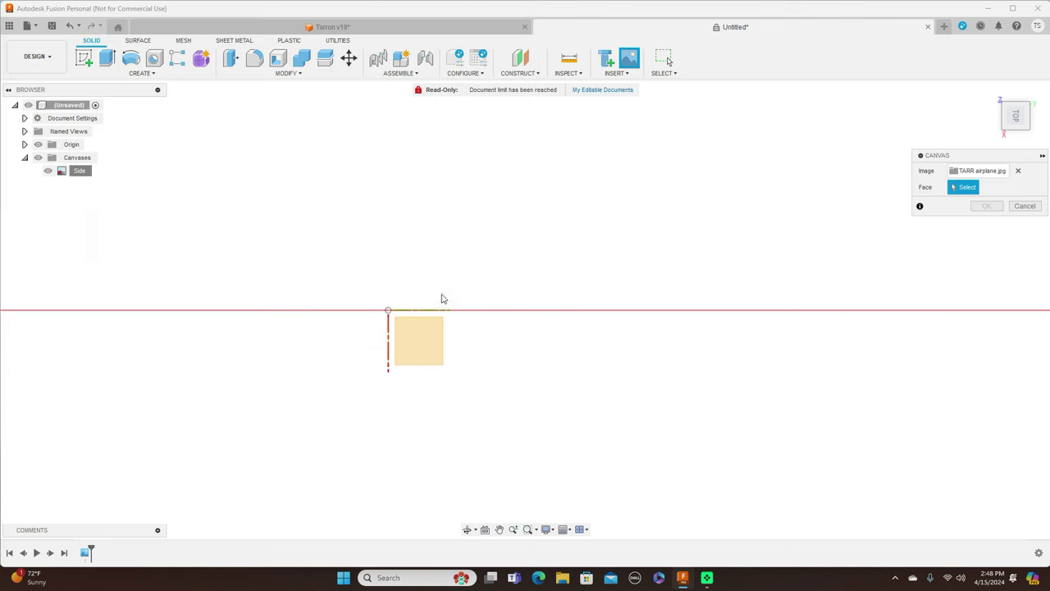
# Place the second canvas on the XY plane, enlarge it uniformly to a plane scale of about 62.6, and rotate it 180 degrees
pyautogui.click(418, 347)
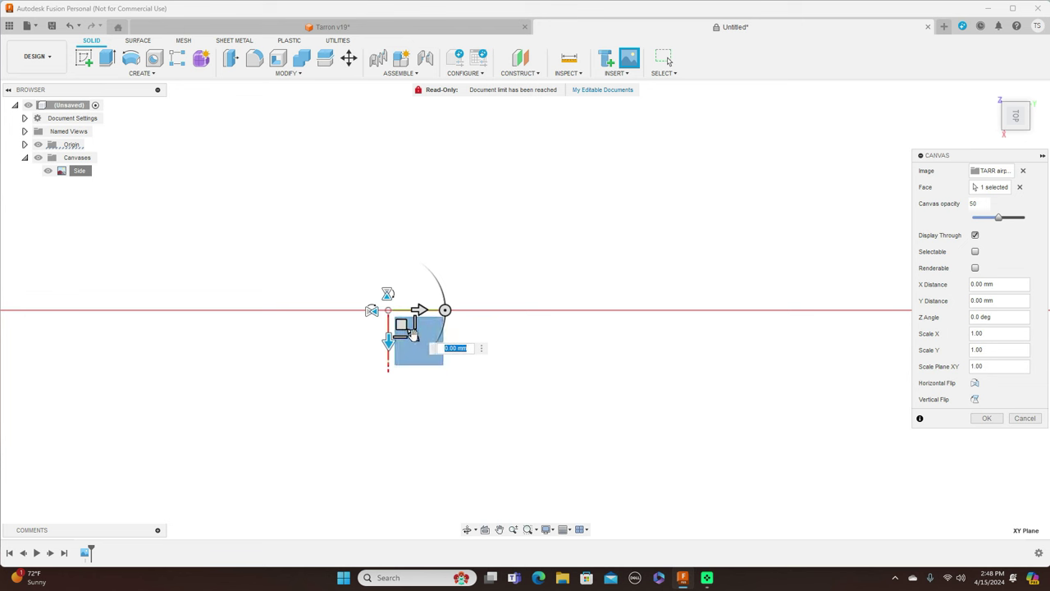
pyautogui.moveTo(410, 333); pyautogui.dragTo(541, 402)
pyautogui.moveTo(414, 337); pyautogui.dragTo(537, 421)
pyautogui.moveTo(413, 336); pyautogui.dragTo(533, 426)
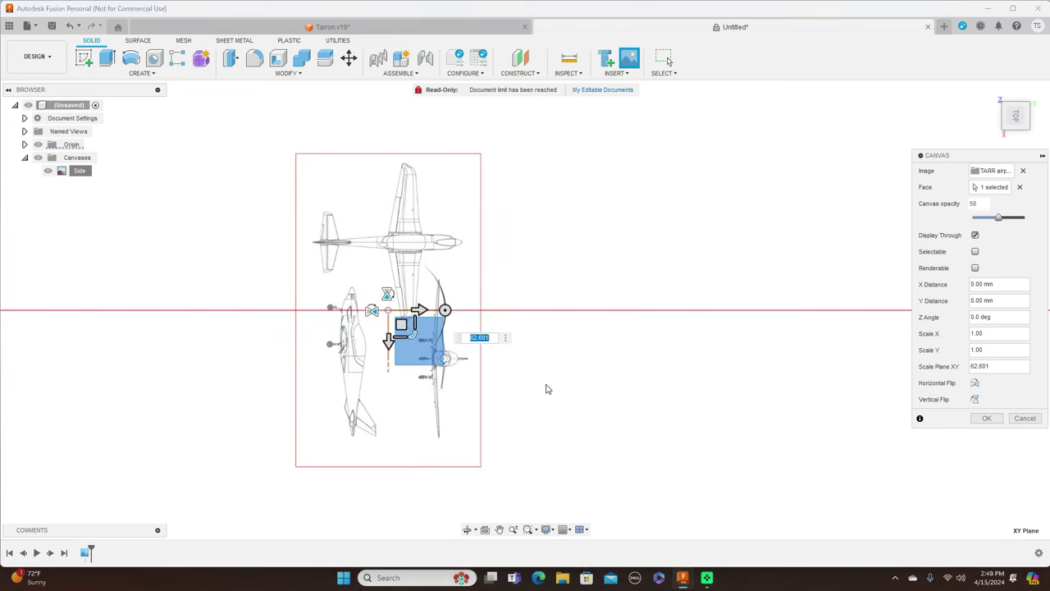
pyautogui.moveTo(444, 310); pyautogui.dragTo(238, 314)
pyautogui.scroll(2, 548, 315)
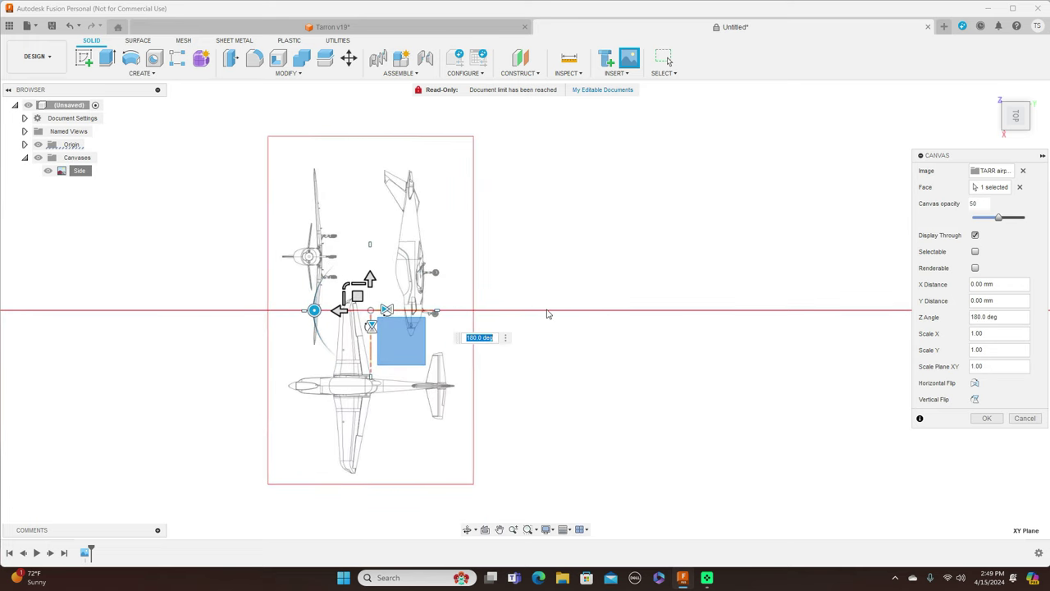
pyautogui.moveTo(548, 320); pyautogui.dragTo(613, 299, button='middle')
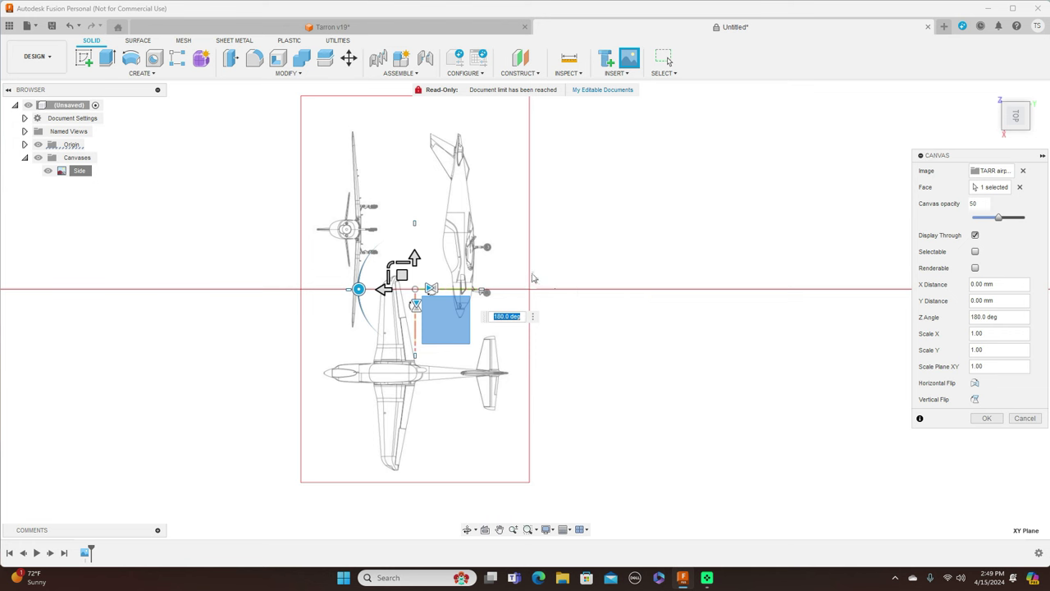
pyautogui.scroll(1, 578, 280)
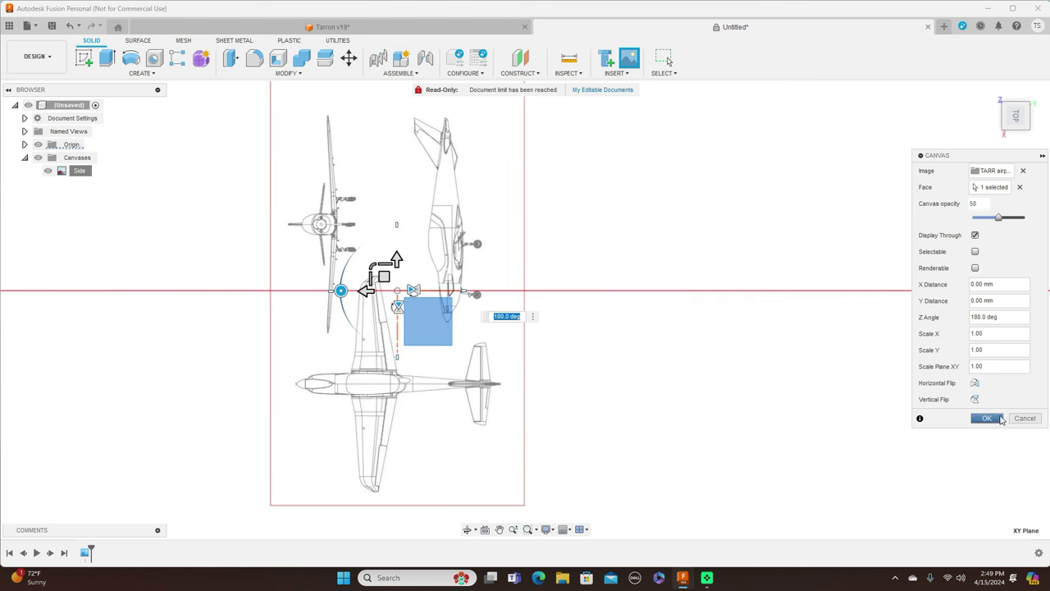
pyautogui.click(987, 419)
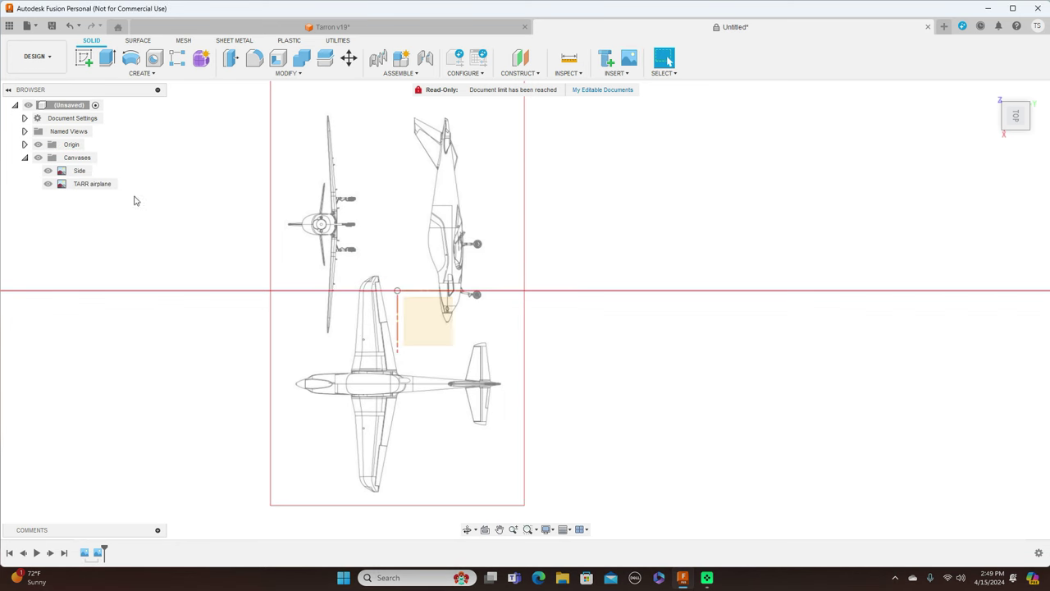
# Rename the TARR airplane canvas as Top
pyautogui.click(78, 186)
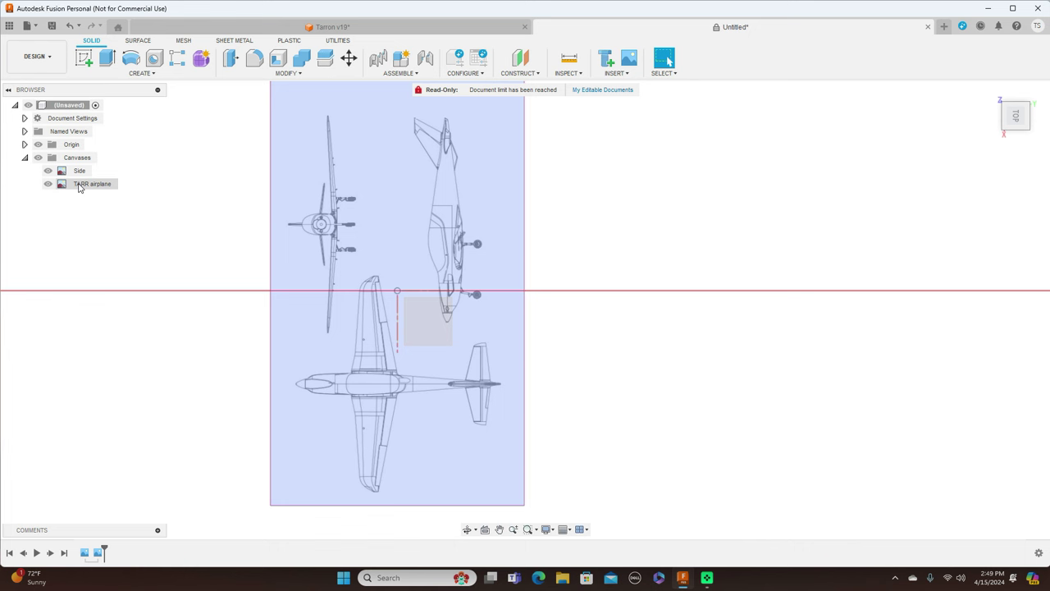
pyautogui.doubleClick(79, 185)
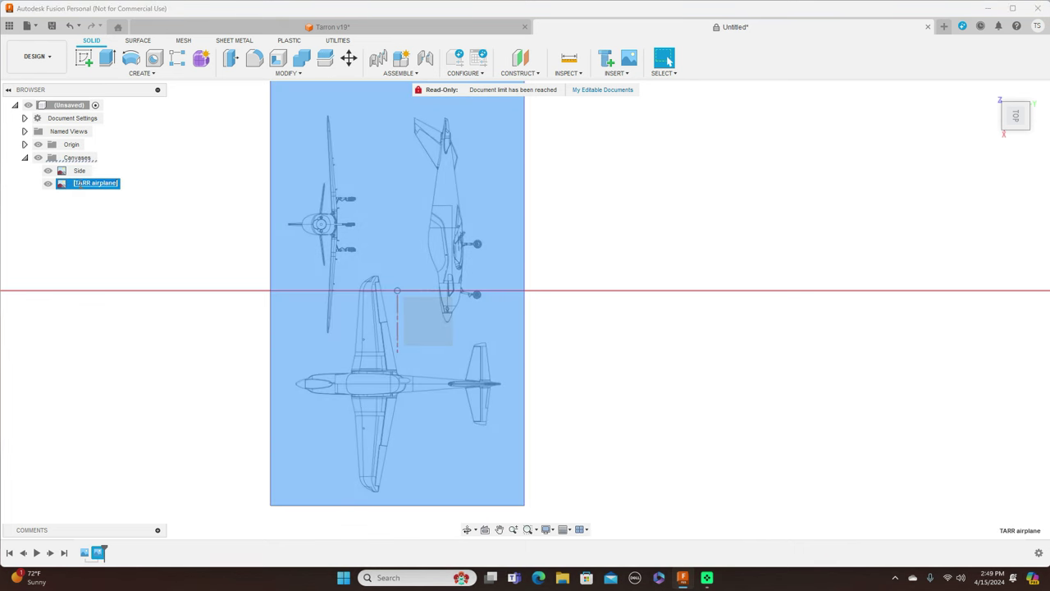
pyautogui.press('BackSpace')
pyautogui.write('Top')
pyautogui.press('Return')
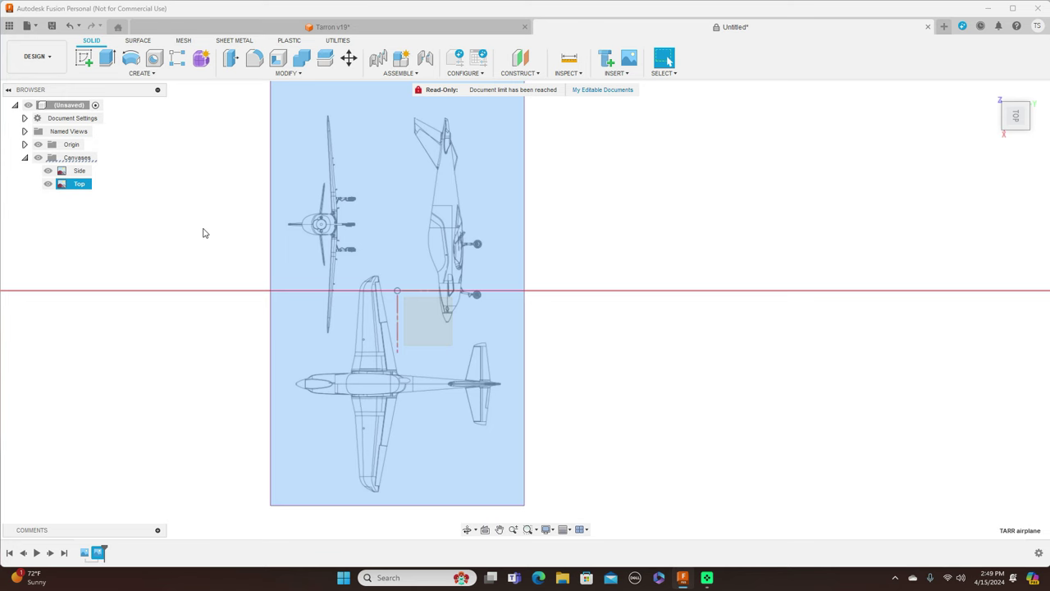
# Calibrate the Top canvas to the new fuselage length between the nose tip and the tail end of the top view
pyautogui.scroll(1, 204, 233)
pyautogui.moveTo(380, 270); pyautogui.dragTo(430, 229, button='middle')
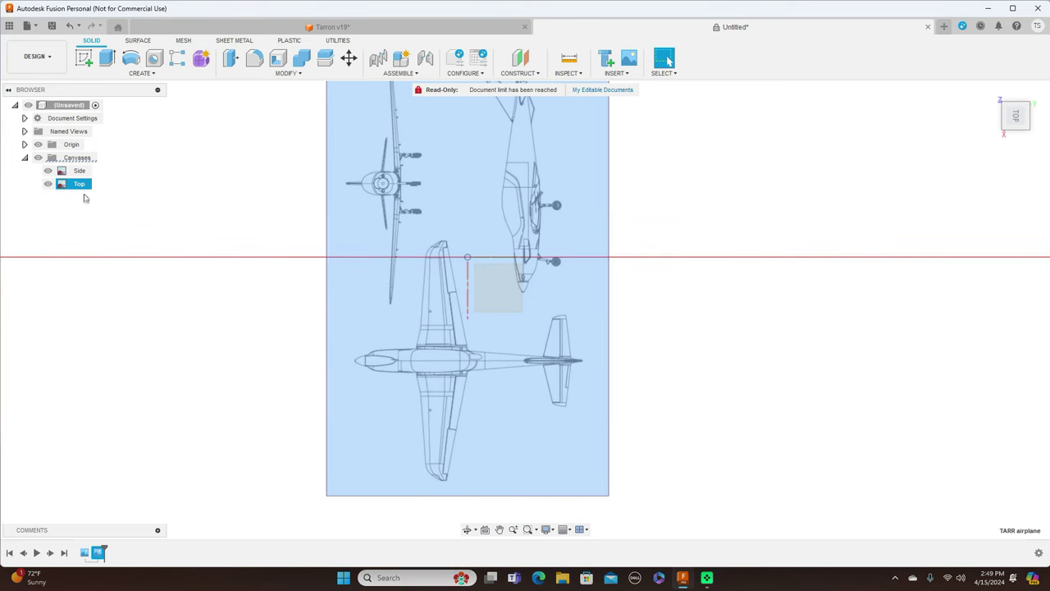
pyautogui.rightClick(76, 188)
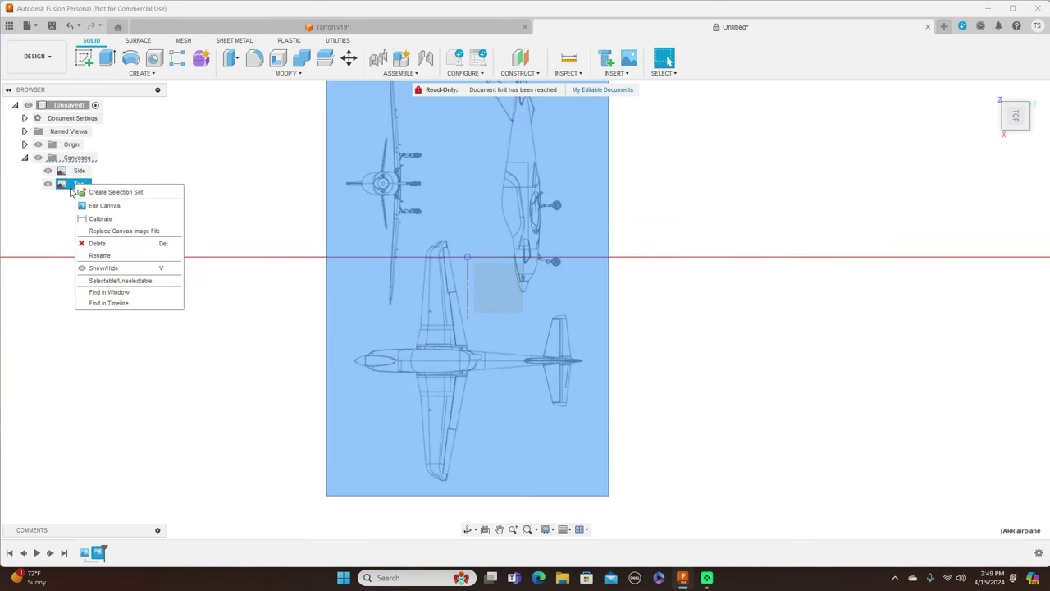
pyautogui.click(97, 219)
pyautogui.scroll(3, 306, 254)
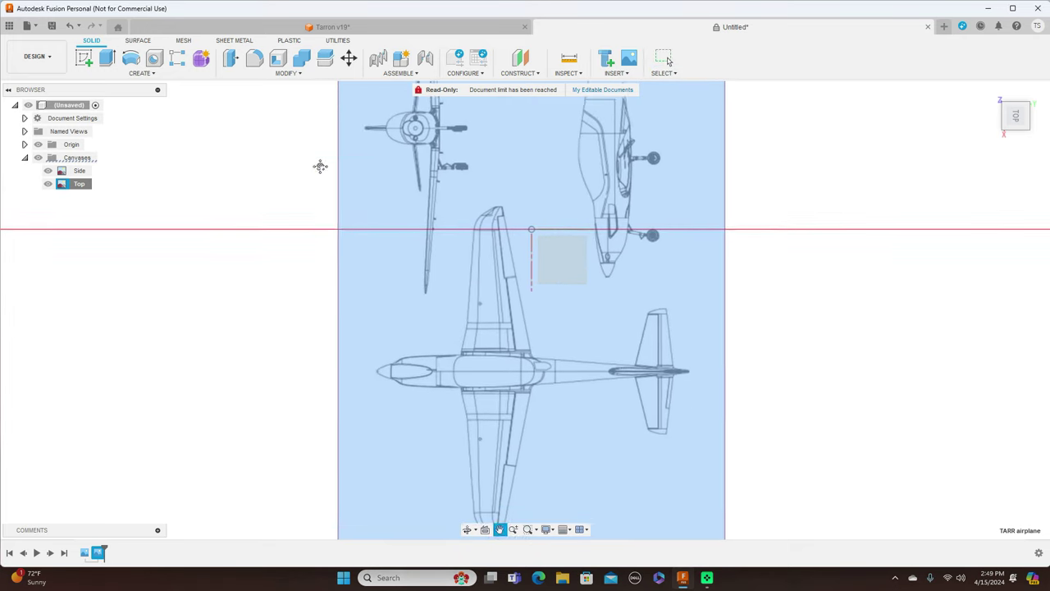
pyautogui.scroll(2, 367, 234)
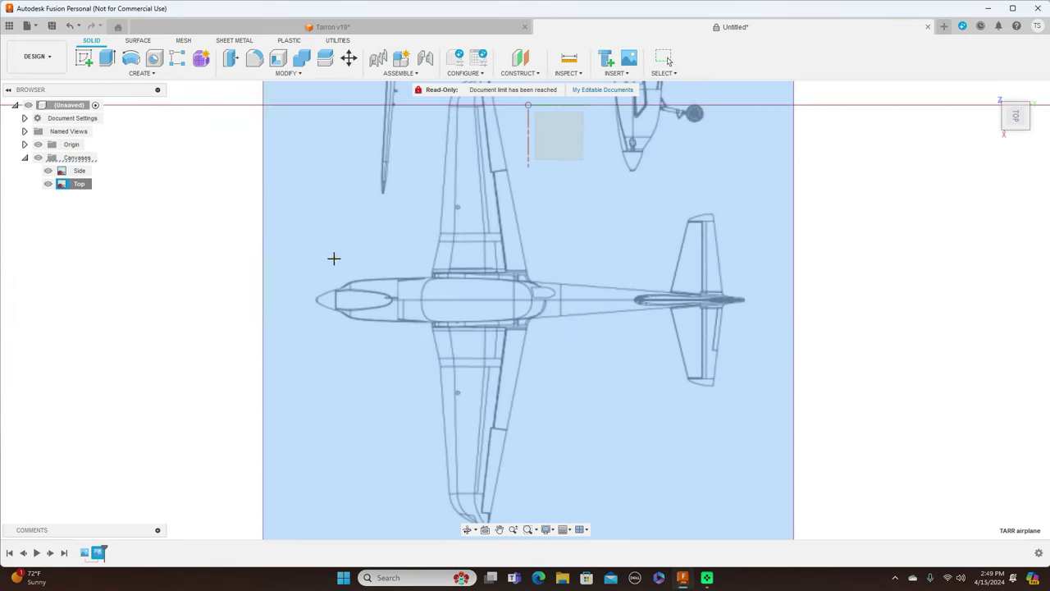
pyautogui.click(315, 301)
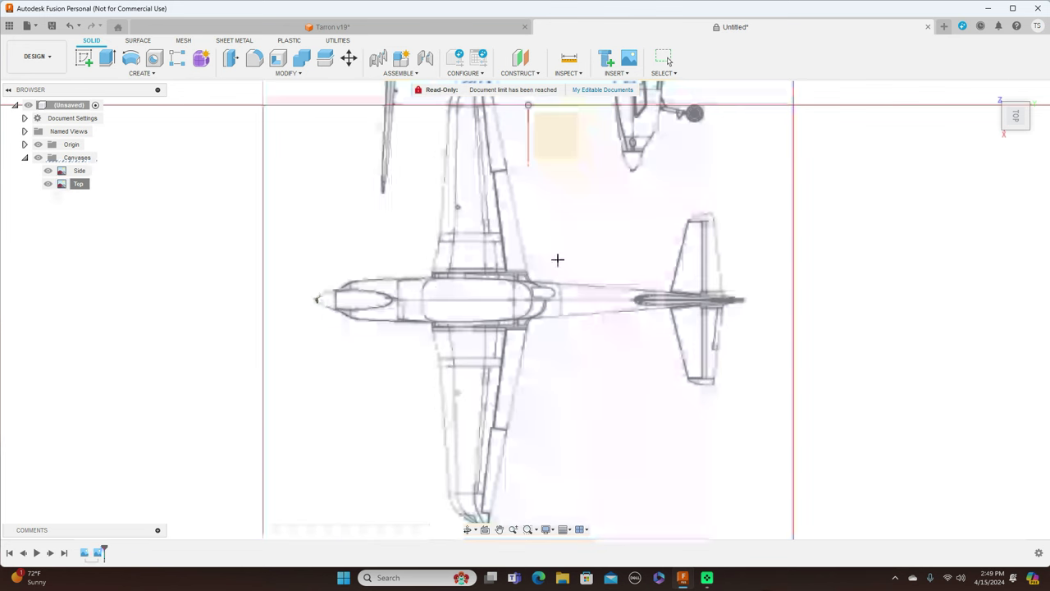
pyautogui.click(744, 301)
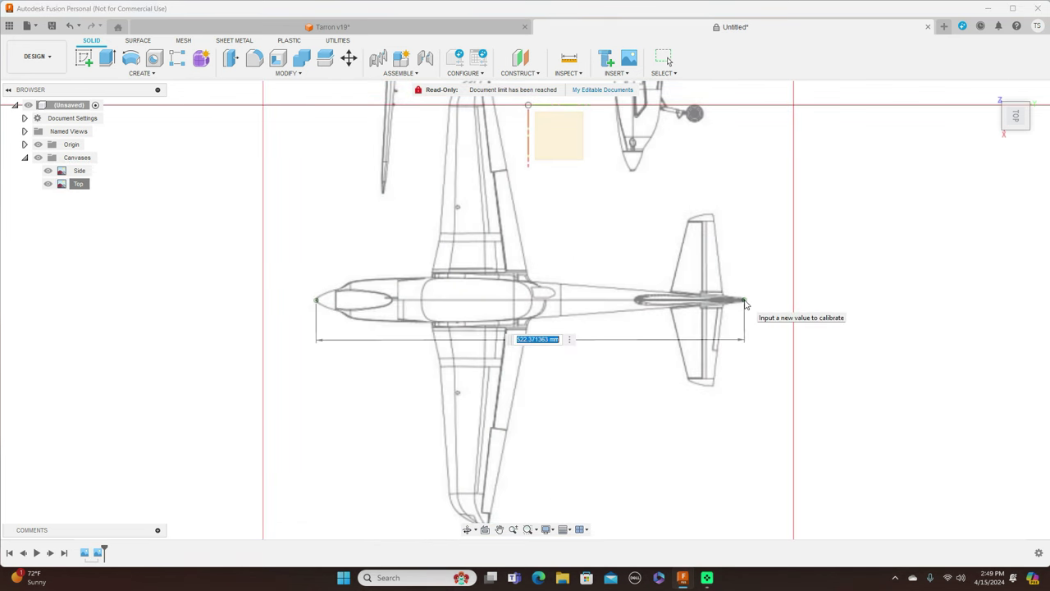
pyautogui.press('BackSpace')
pyautogui.press('Return')
# Move the Top canvas to X about -914.6 mm and Y about 1003.3 mm, putting the top view's nose tip on the origin
pyautogui.scroll(-6, 680, 334)
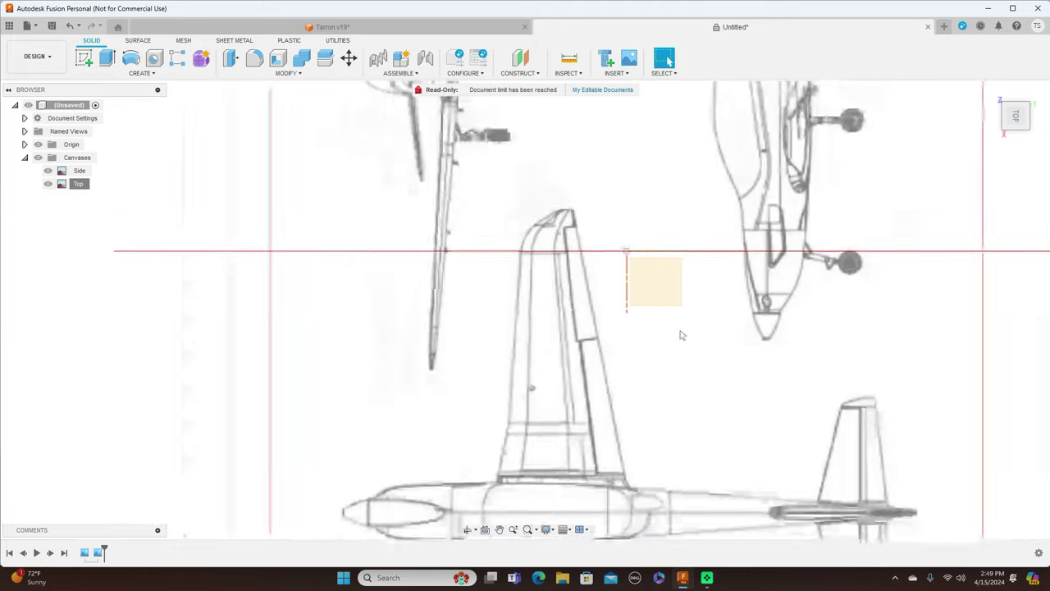
pyautogui.moveTo(809, 358); pyautogui.dragTo(670, 348, button='middle')
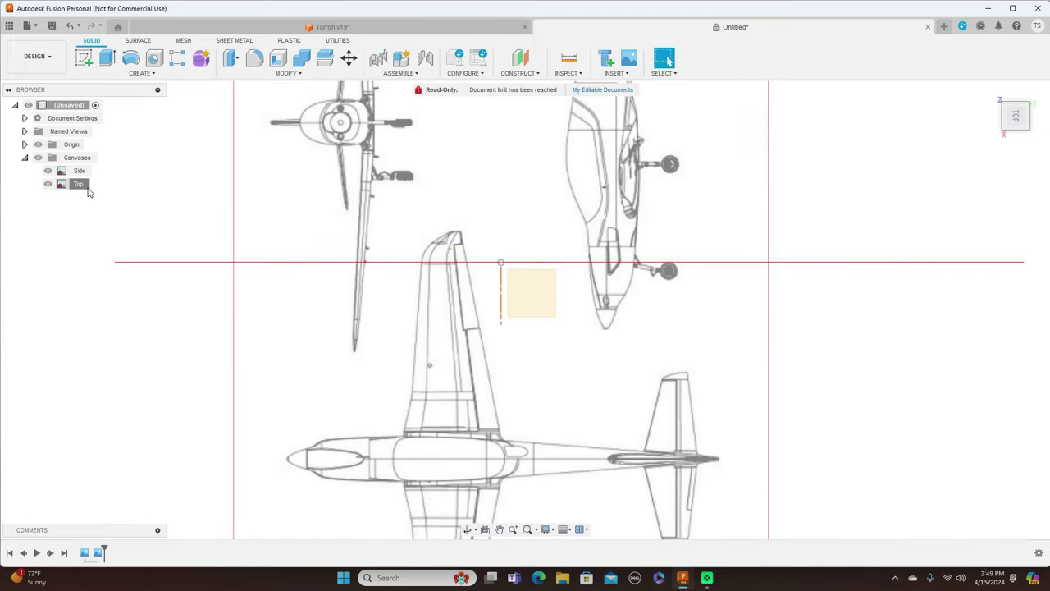
pyautogui.rightClick(79, 184)
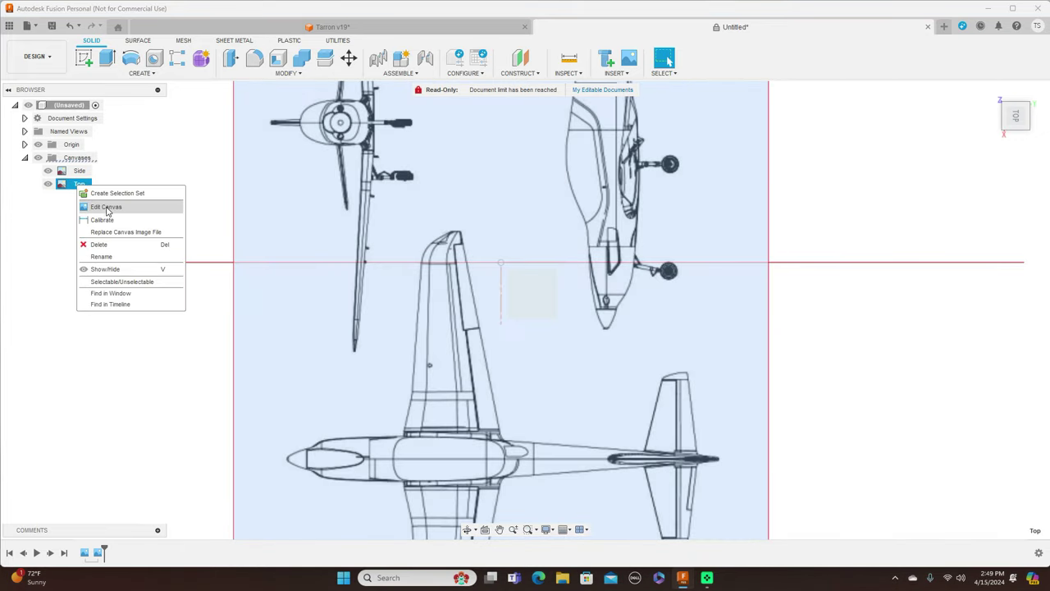
pyautogui.click(106, 206)
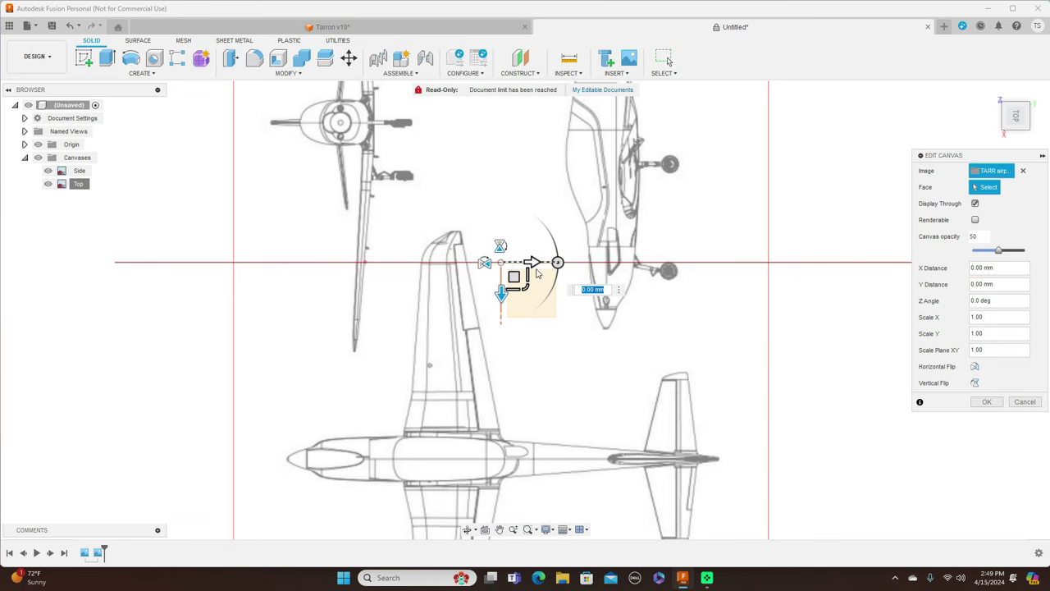
pyautogui.moveTo(520, 273); pyautogui.dragTo(613, 118)
pyautogui.moveTo(631, 239); pyautogui.dragTo(631, 352, button='middle')
pyautogui.moveTo(611, 229); pyautogui.dragTo(622, 185)
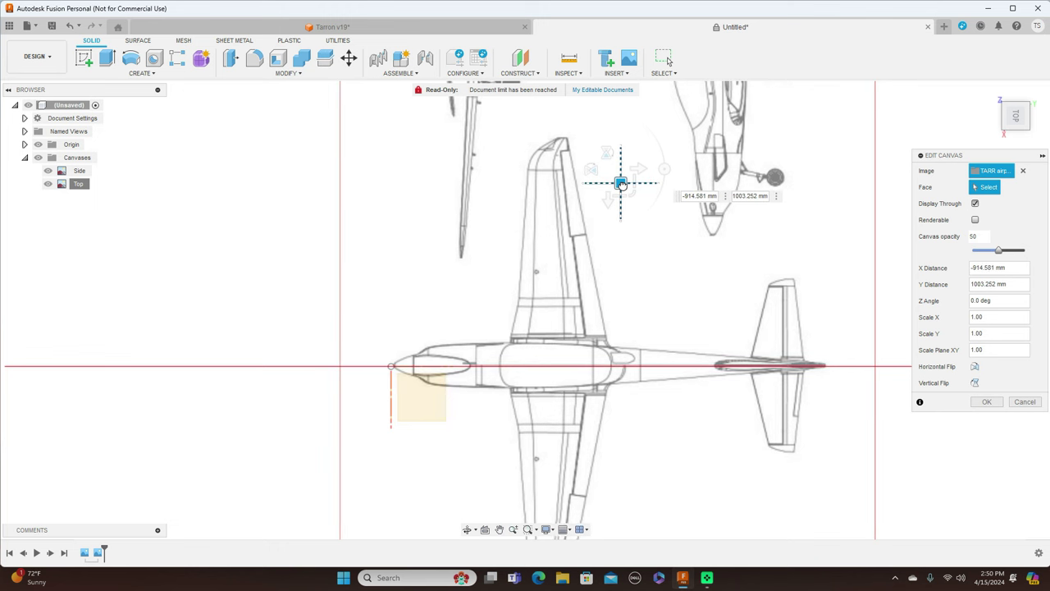
pyautogui.click(992, 406)
pyautogui.click(988, 402)
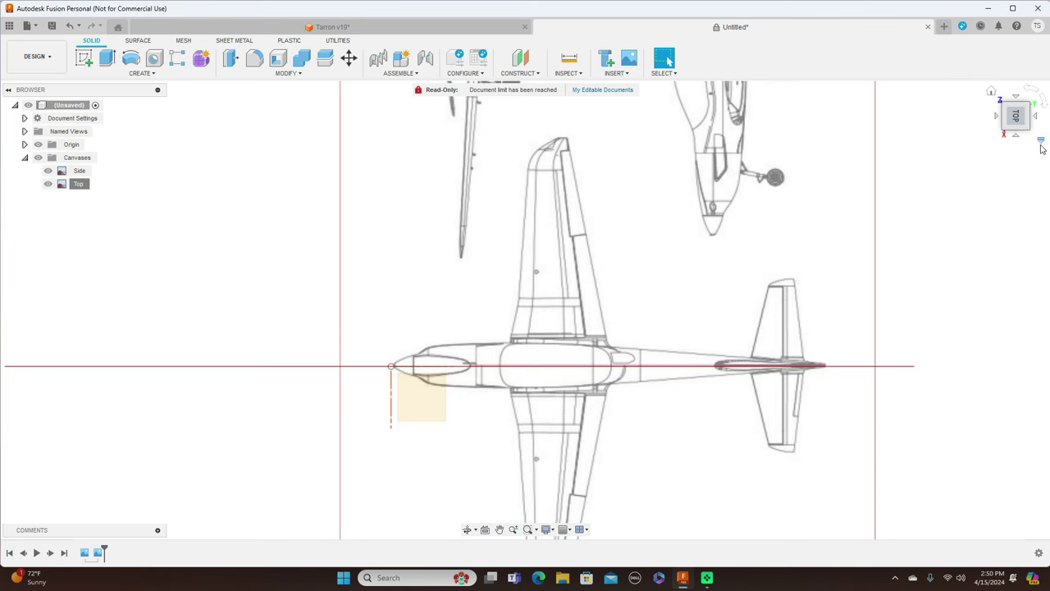
# Switch to the front view and load the TARR airplane image from the computer's Desktop folder as a third canvas
pyautogui.click(1016, 137)
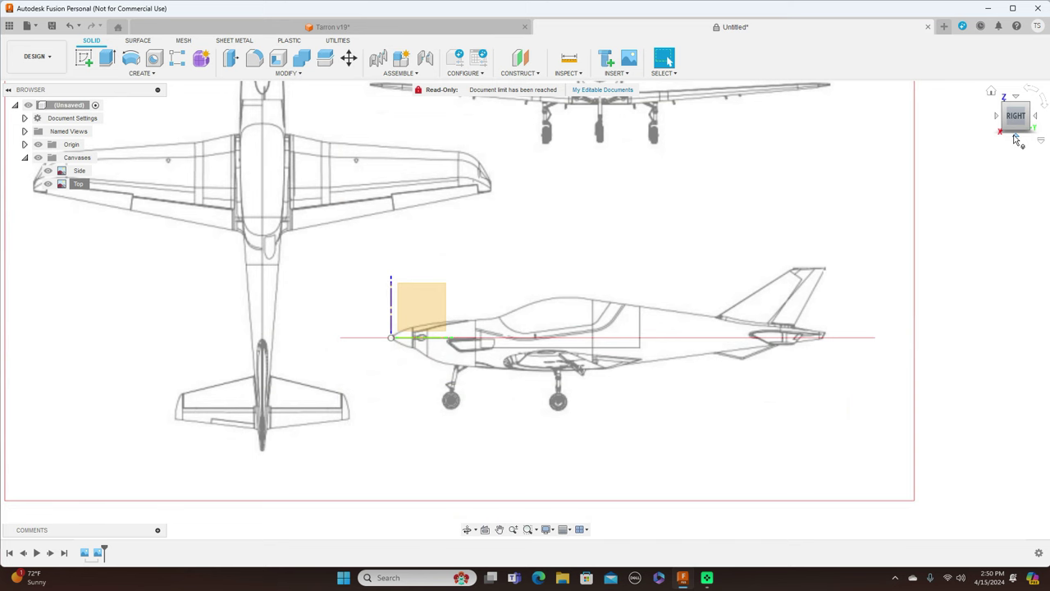
pyautogui.click(997, 117)
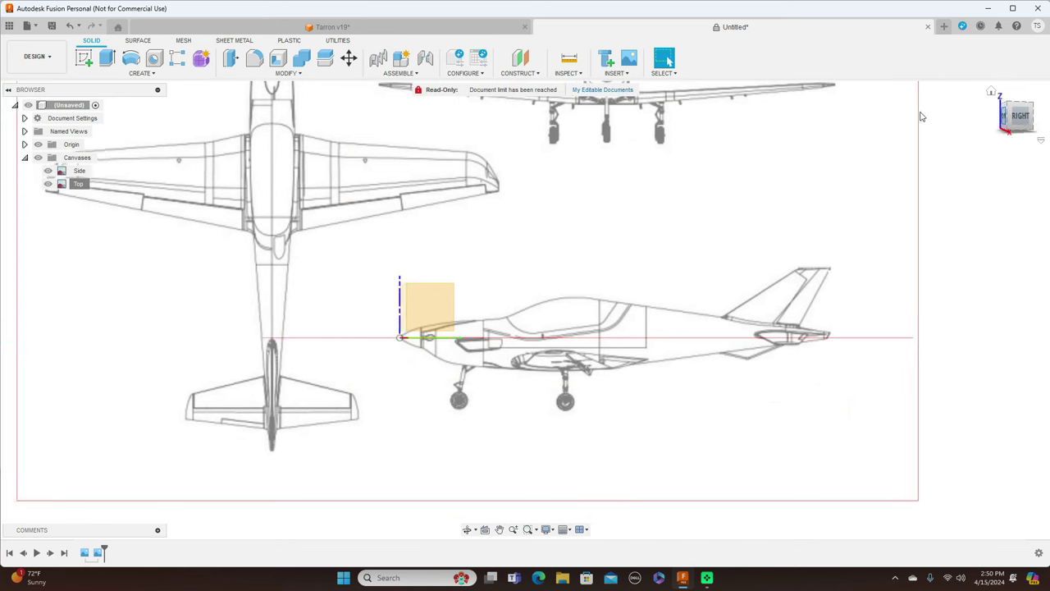
pyautogui.click(612, 73)
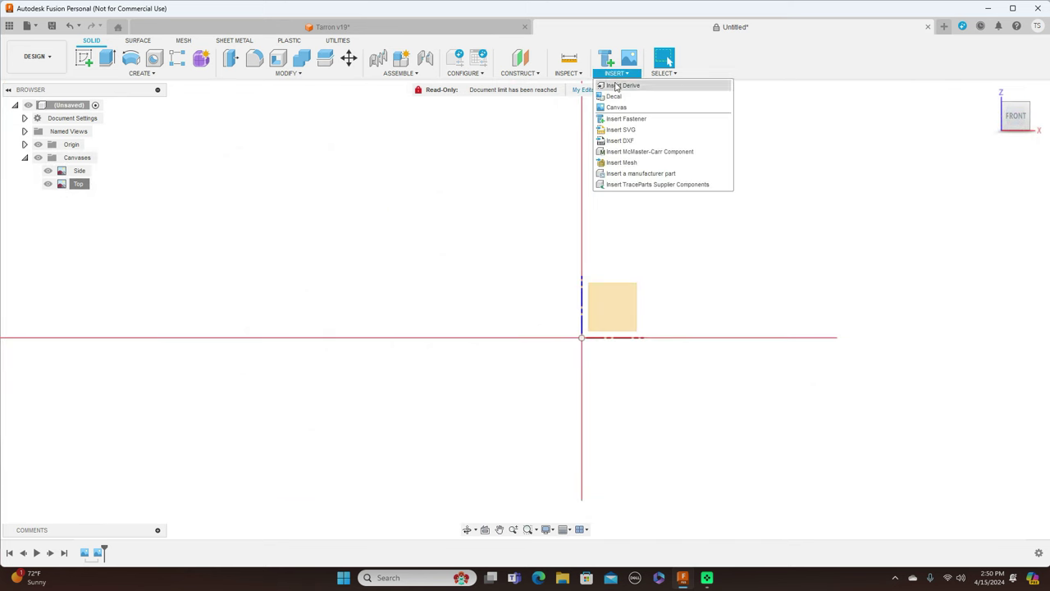
pyautogui.click(617, 111)
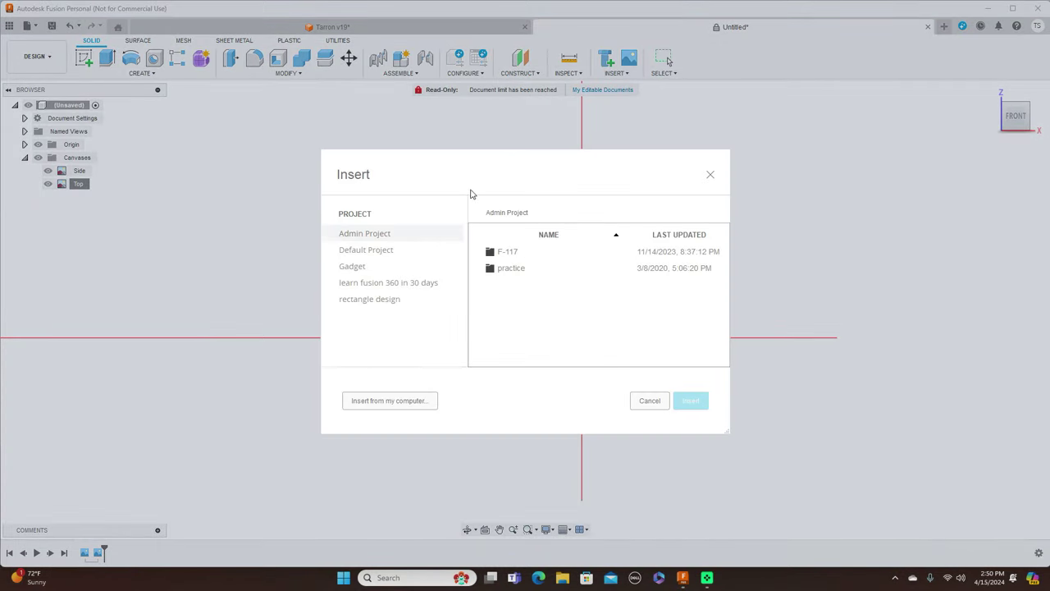
pyautogui.click(400, 401)
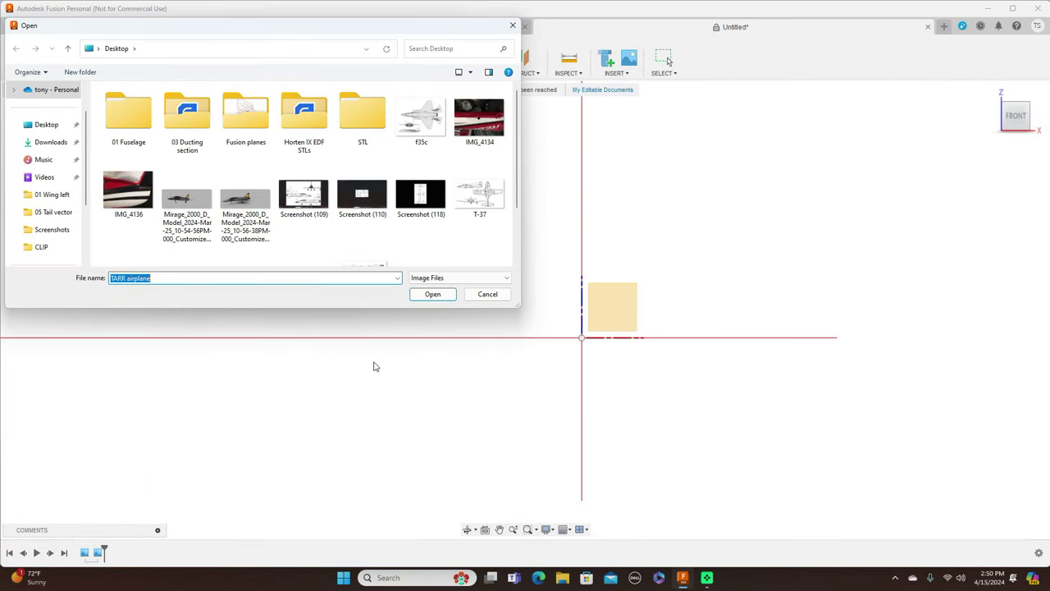
pyautogui.click(433, 294)
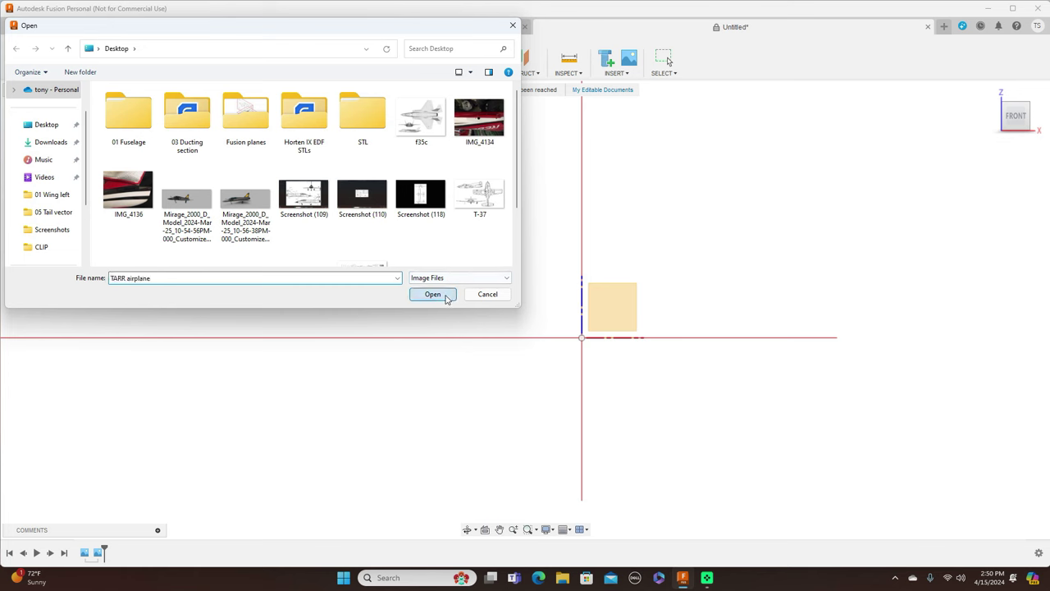
# Place the third canvas on the XZ plane and enlarge it uniformly to a plane scale of about 174.8
pyautogui.click(613, 304)
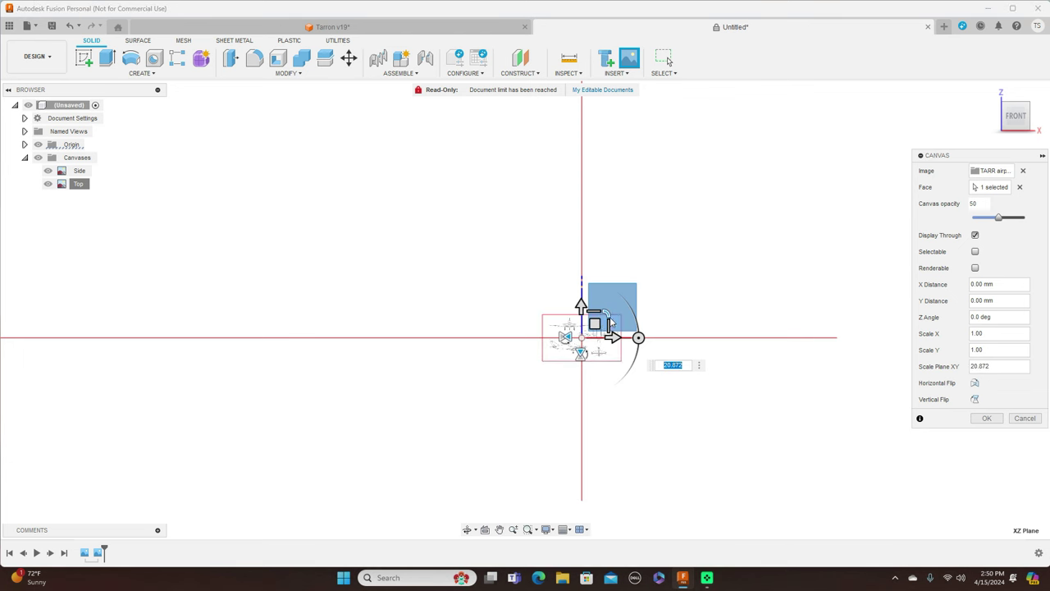
pyautogui.moveTo(609, 322); pyautogui.dragTo(735, 181)
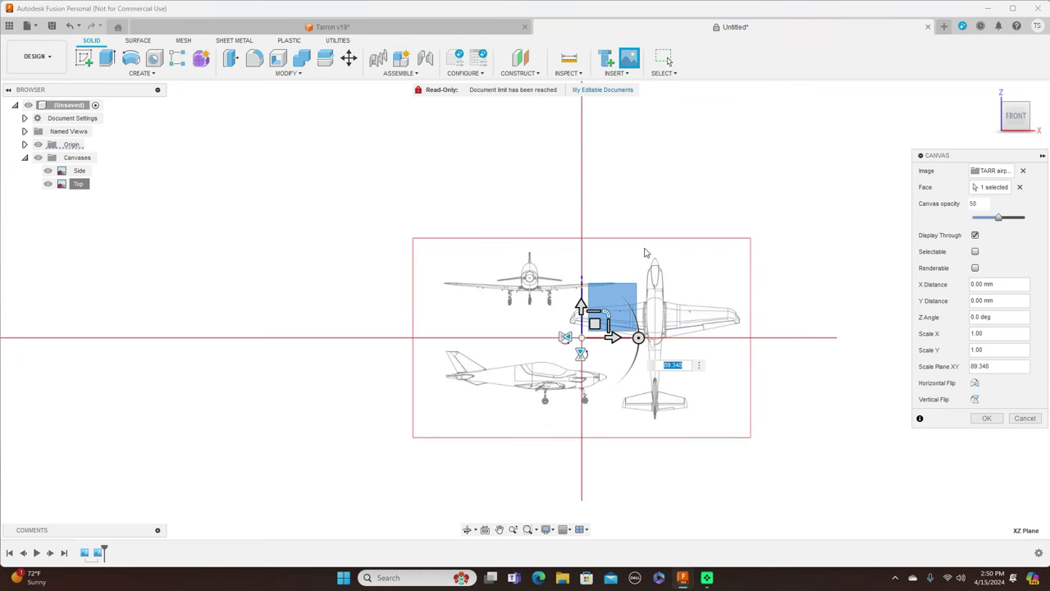
pyautogui.moveTo(609, 314); pyautogui.dragTo(639, 298)
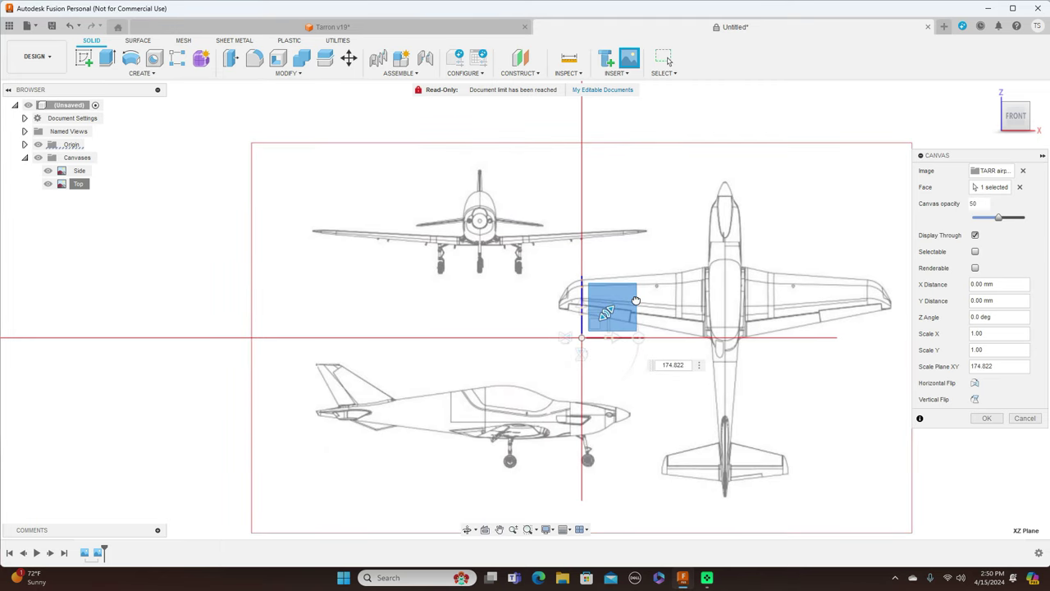
pyautogui.click(988, 418)
# Rename the new TARR airplane canvas as Front
pyautogui.click(89, 199)
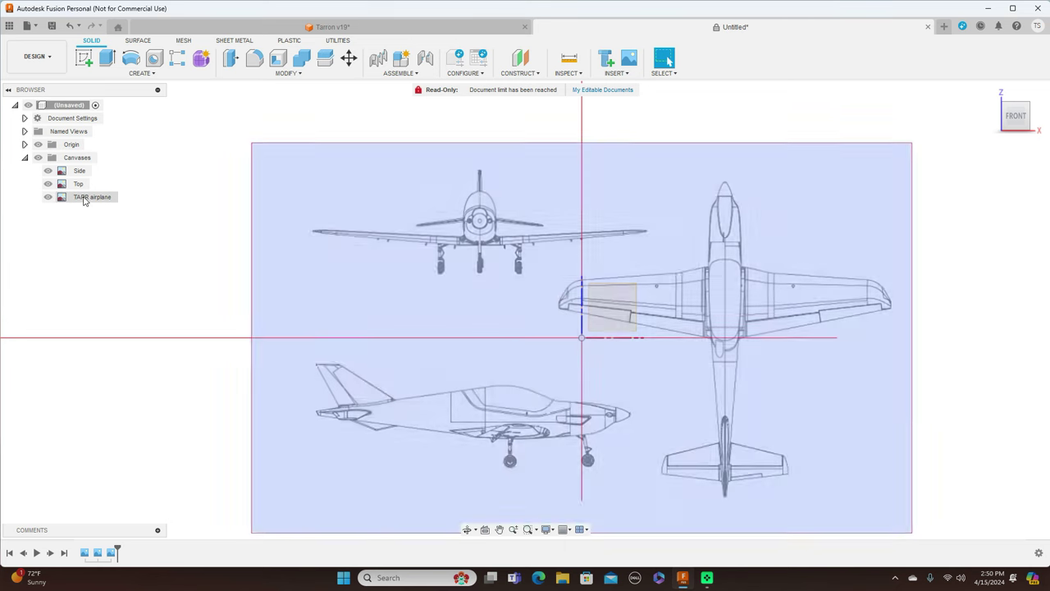
pyautogui.click(88, 199)
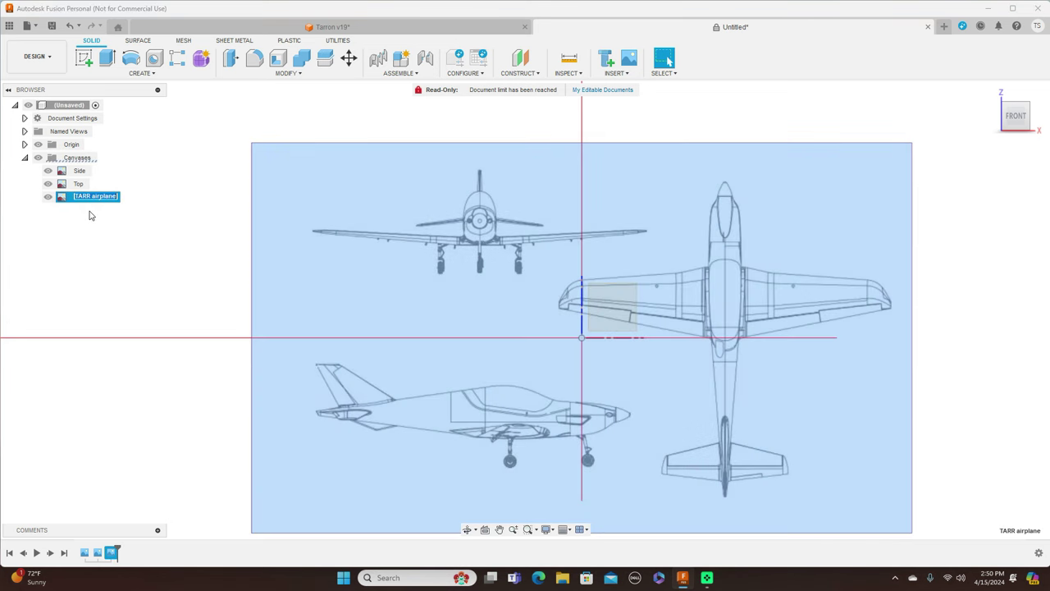
pyautogui.press('BackSpace')
pyautogui.press('Return')
# Calibrate the Front canvas to the new fuselage length between the nose tip and the tail end of the side view
pyautogui.scroll(-1, 326, 255)
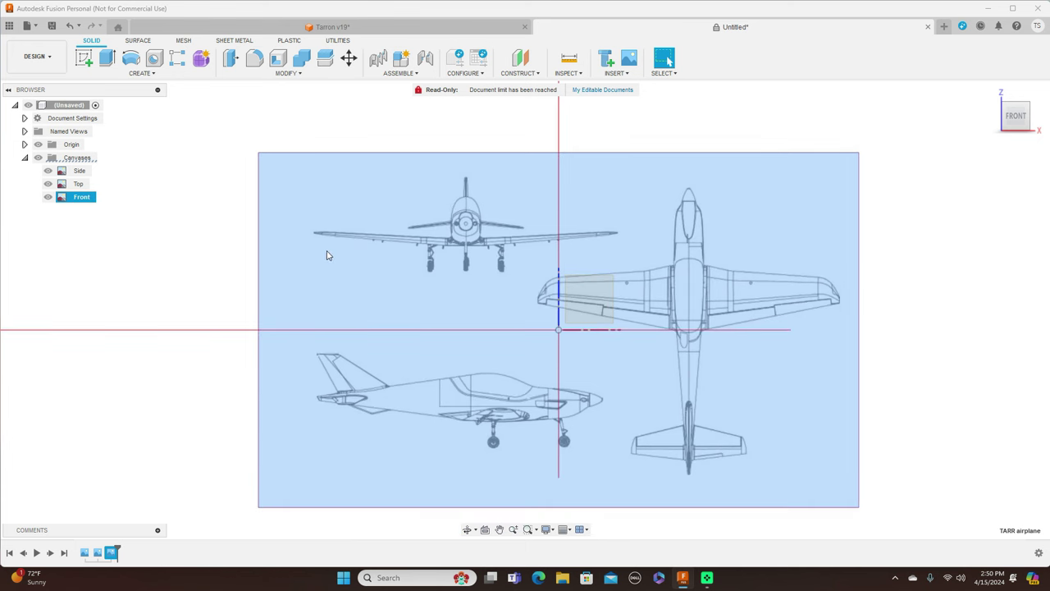
pyautogui.rightClick(74, 197)
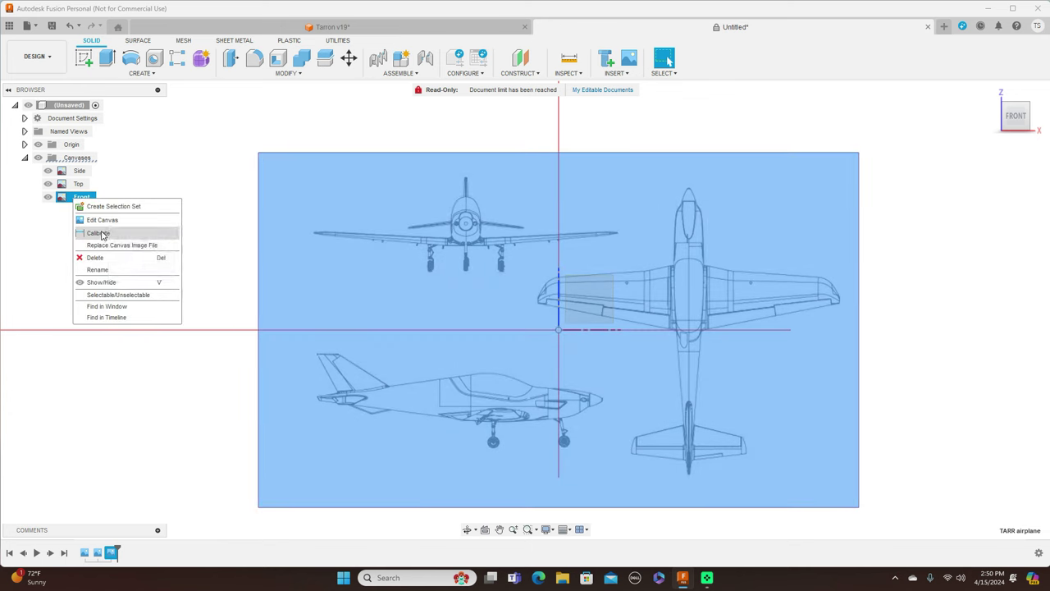
pyautogui.click(99, 233)
pyautogui.scroll(1, 514, 281)
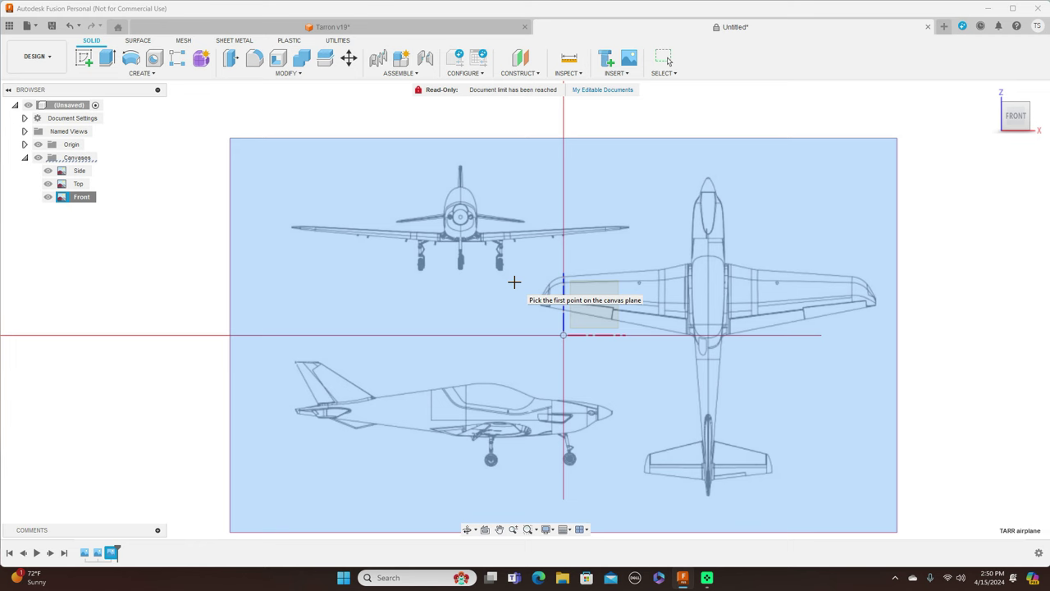
pyautogui.moveTo(539, 270); pyautogui.dragTo(474, 238, button='middle')
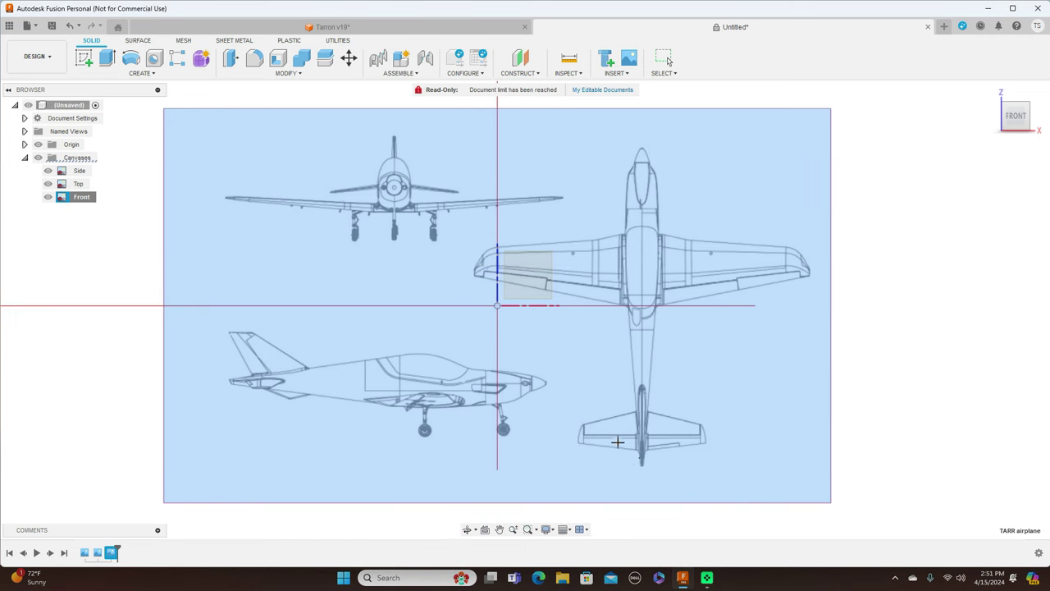
pyautogui.click(546, 383)
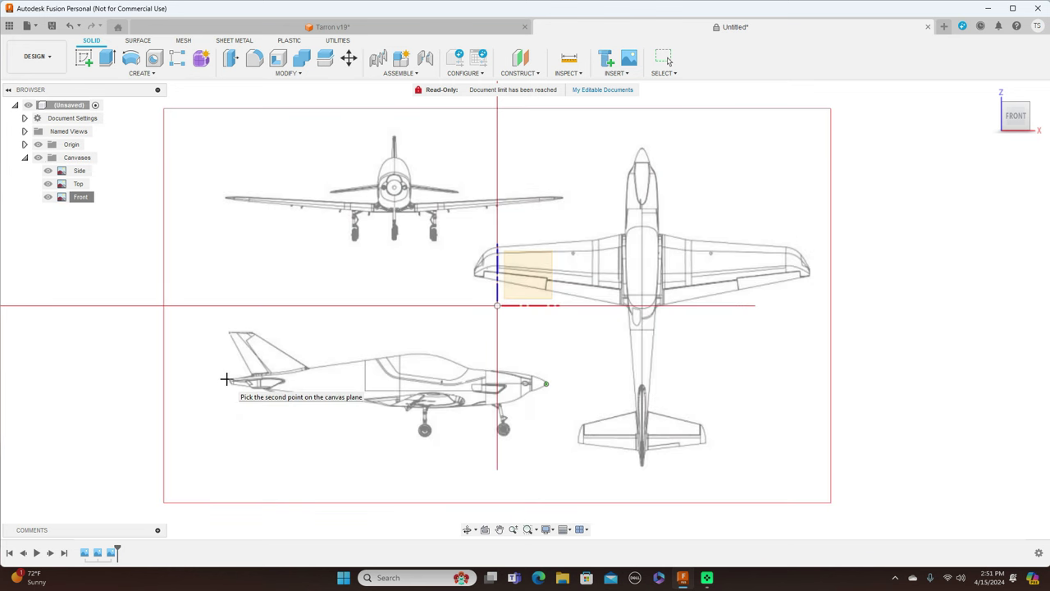
pyautogui.click(229, 381)
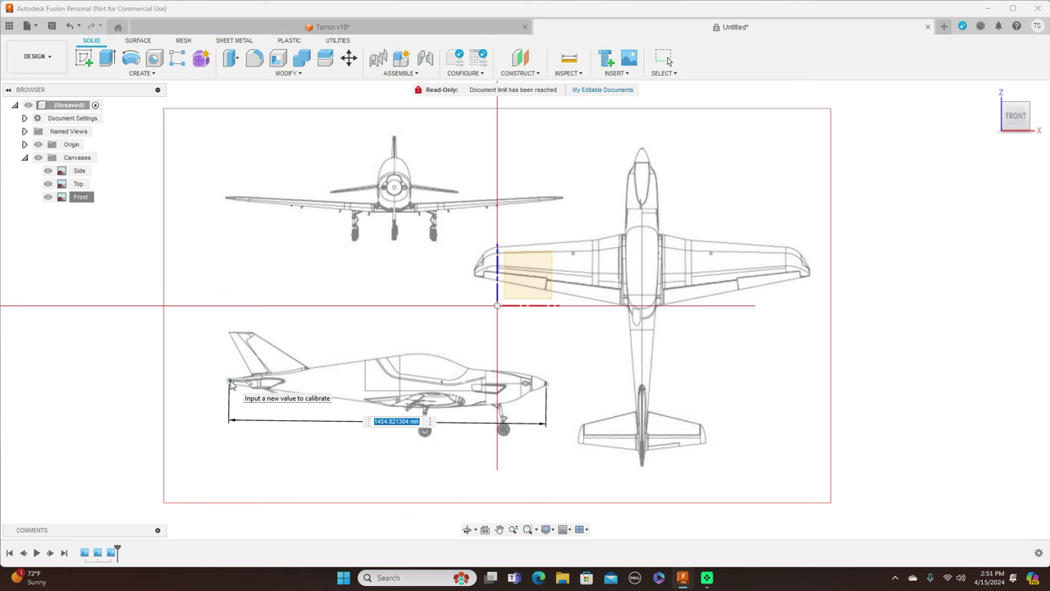
pyautogui.press('BackSpace')
pyautogui.press('Return')
# Move the Front canvas to X about -744.9 mm and Y about 651.1 mm, centring the front view's spinner on the origin
pyautogui.scroll(-1, 231, 385)
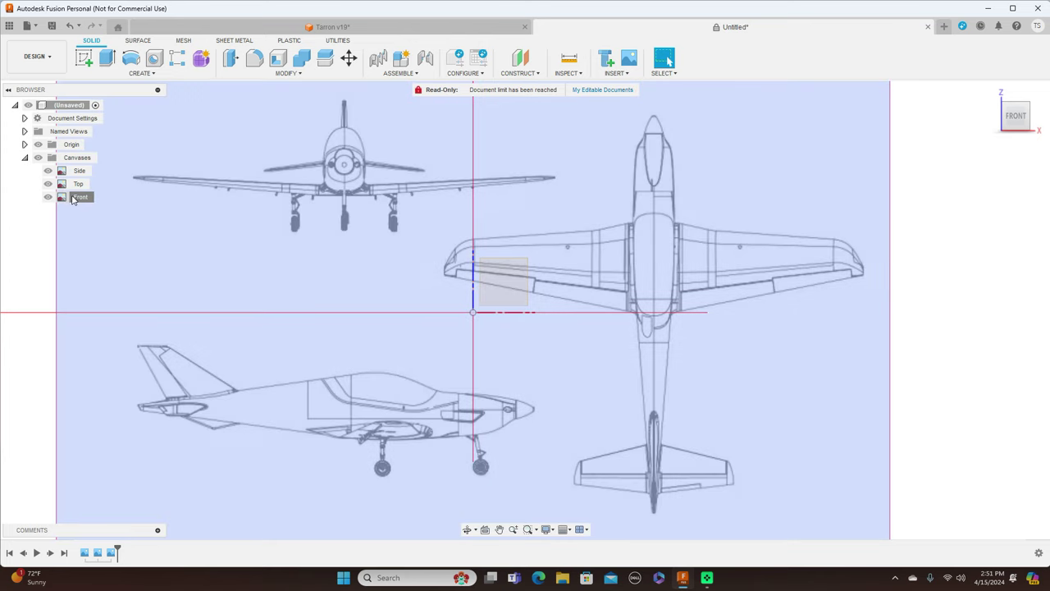
pyautogui.rightClick(74, 197)
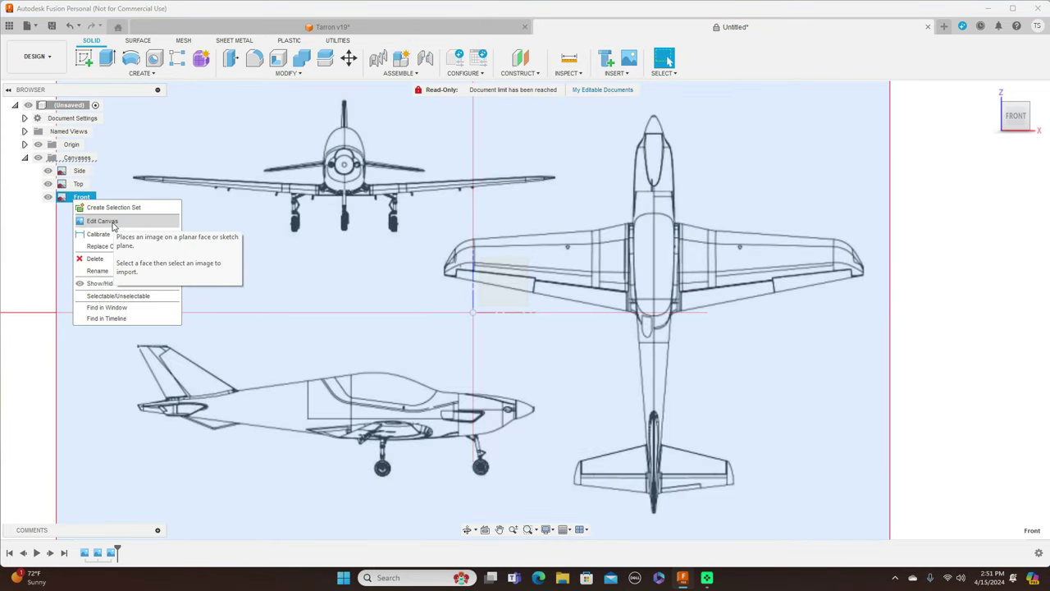
pyautogui.click(103, 221)
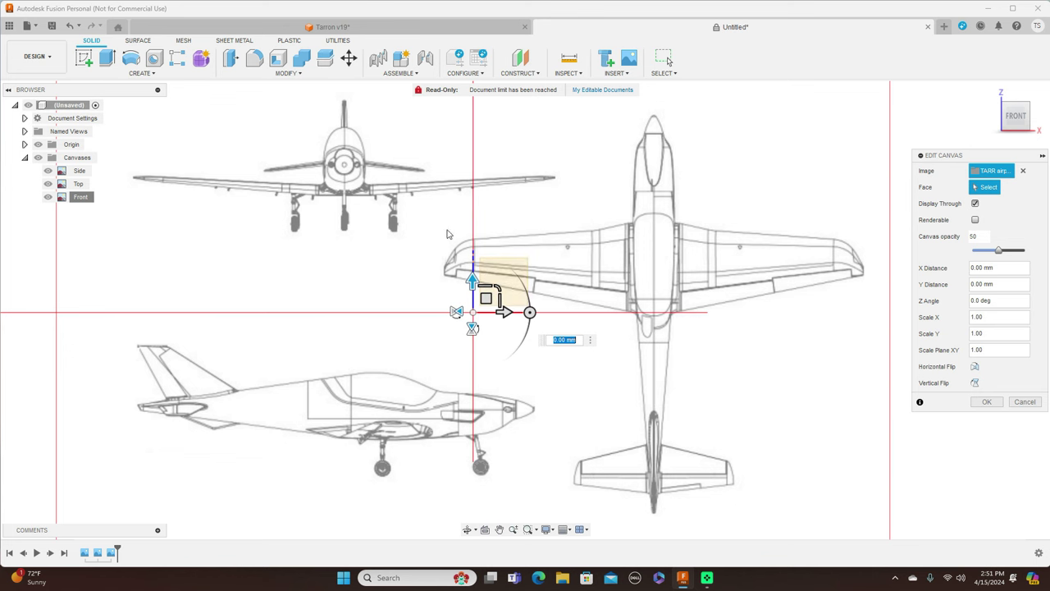
pyautogui.moveTo(488, 295); pyautogui.dragTo(626, 347)
pyautogui.moveTo(669, 236); pyautogui.dragTo(595, 132, button='middle')
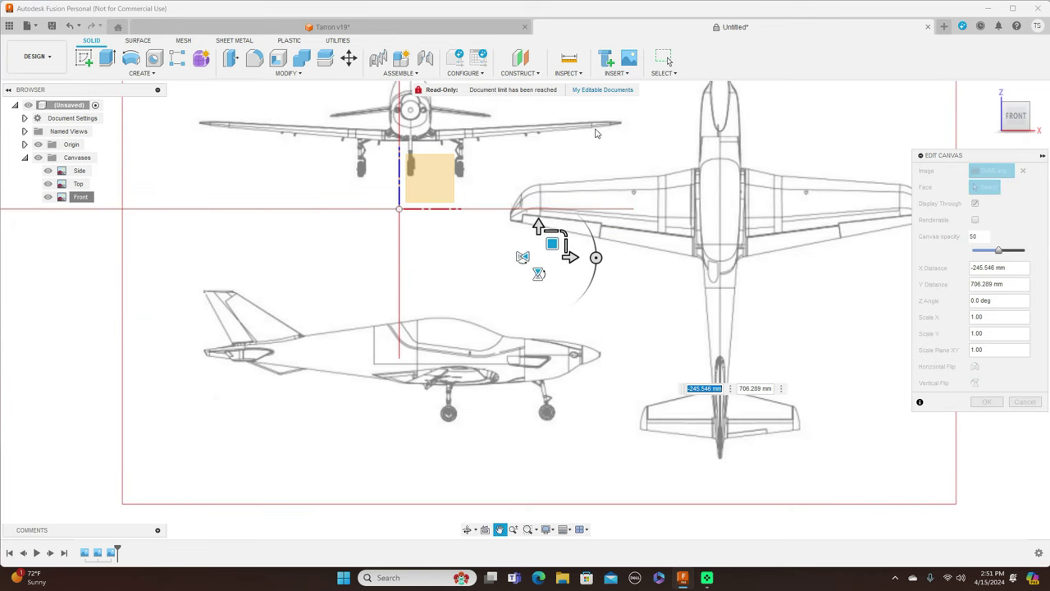
pyautogui.moveTo(552, 244); pyautogui.dragTo(542, 342)
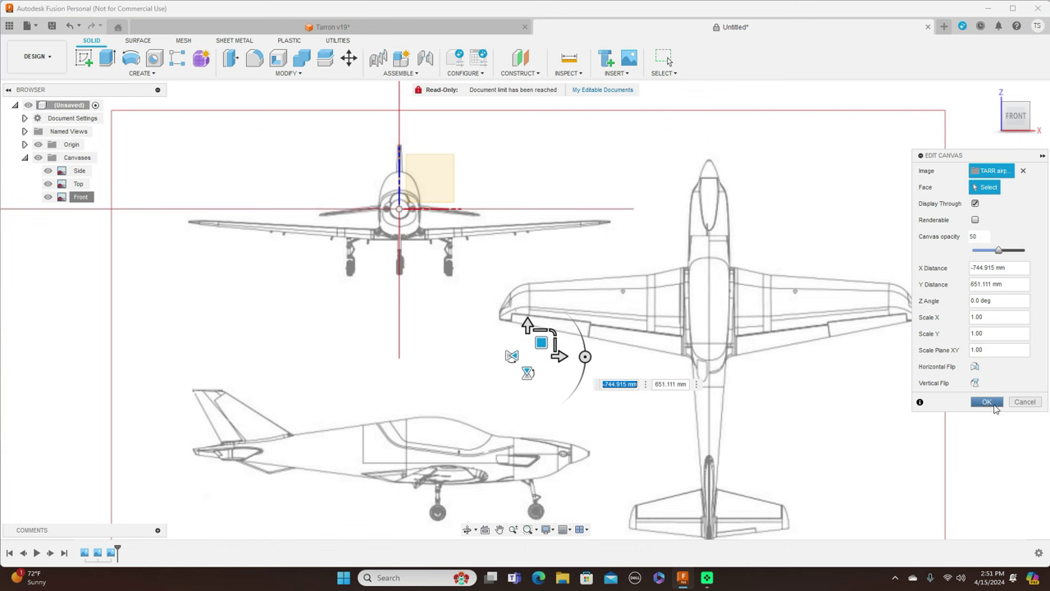
pyautogui.click(988, 402)
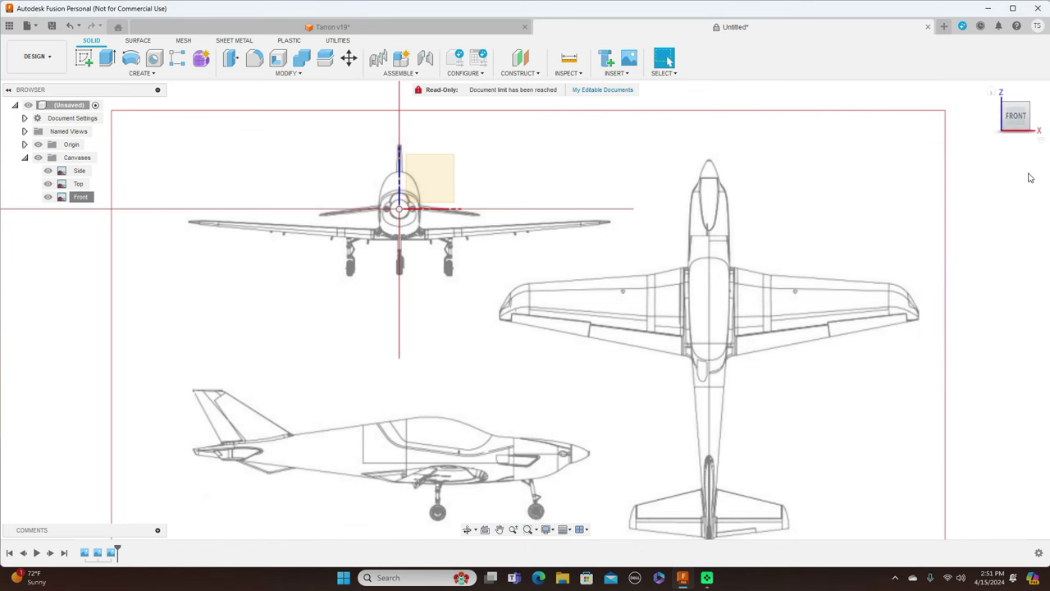
# Check the alignment of the three canvases with the origin in the right, front and top views
pyautogui.click(1038, 115)
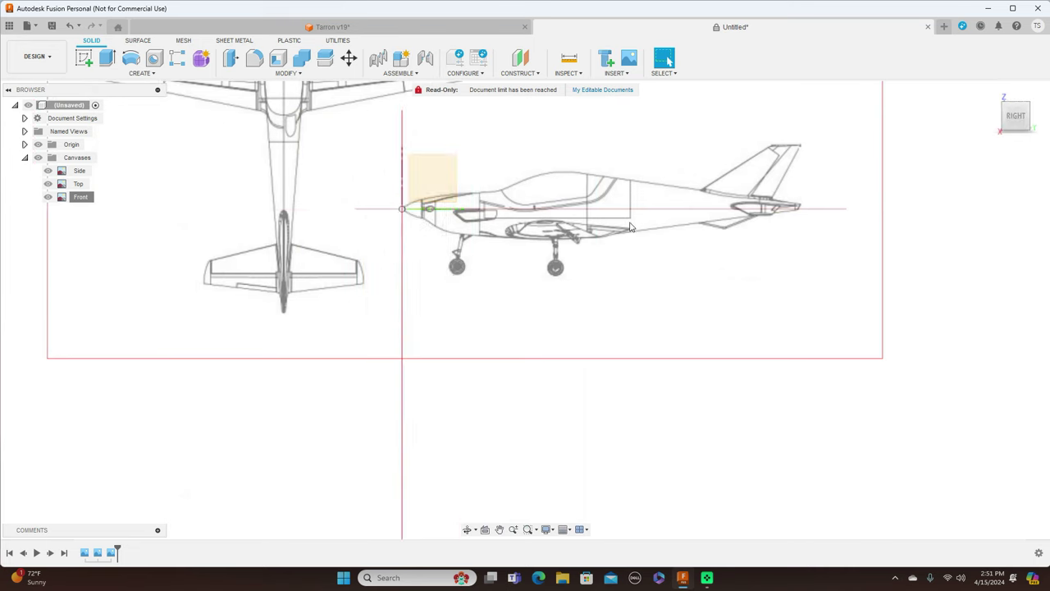
pyautogui.scroll(1, 625, 230)
pyautogui.moveTo(665, 356); pyautogui.dragTo(738, 501, button='middle')
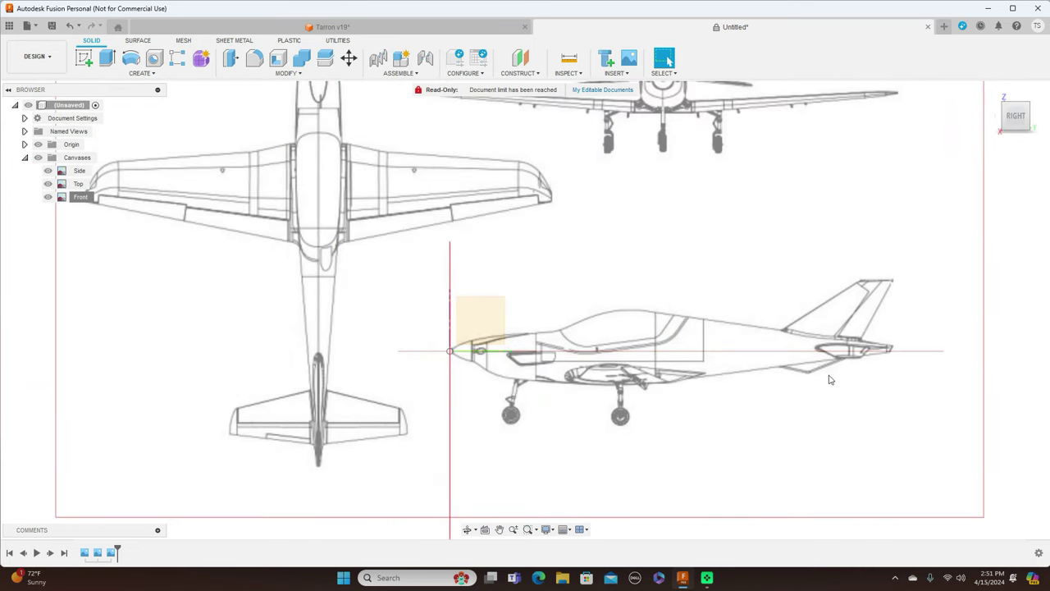
pyautogui.click(998, 118)
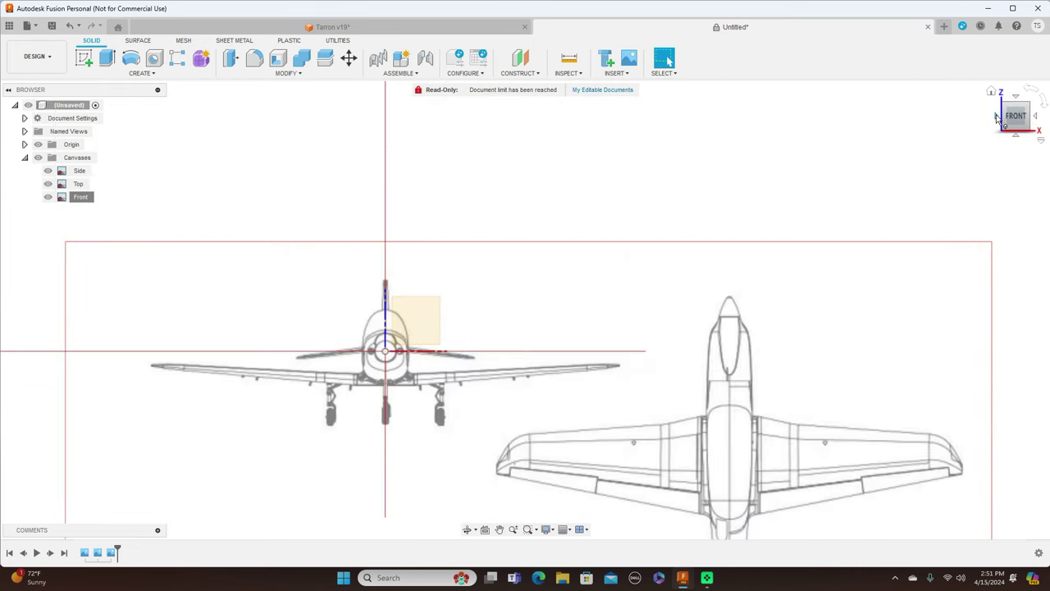
pyautogui.click(1038, 120)
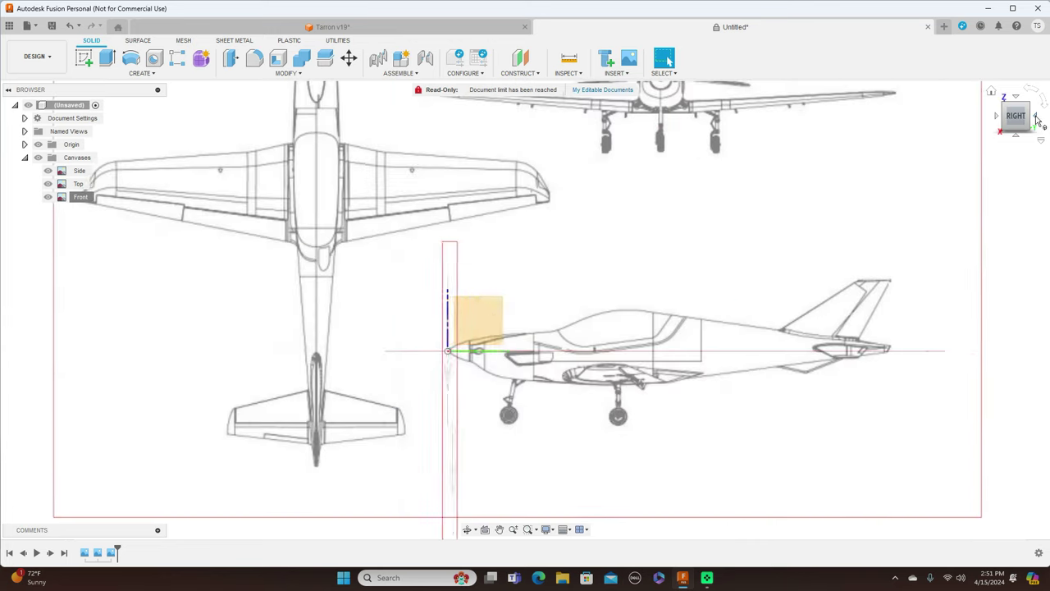
pyautogui.click(1018, 98)
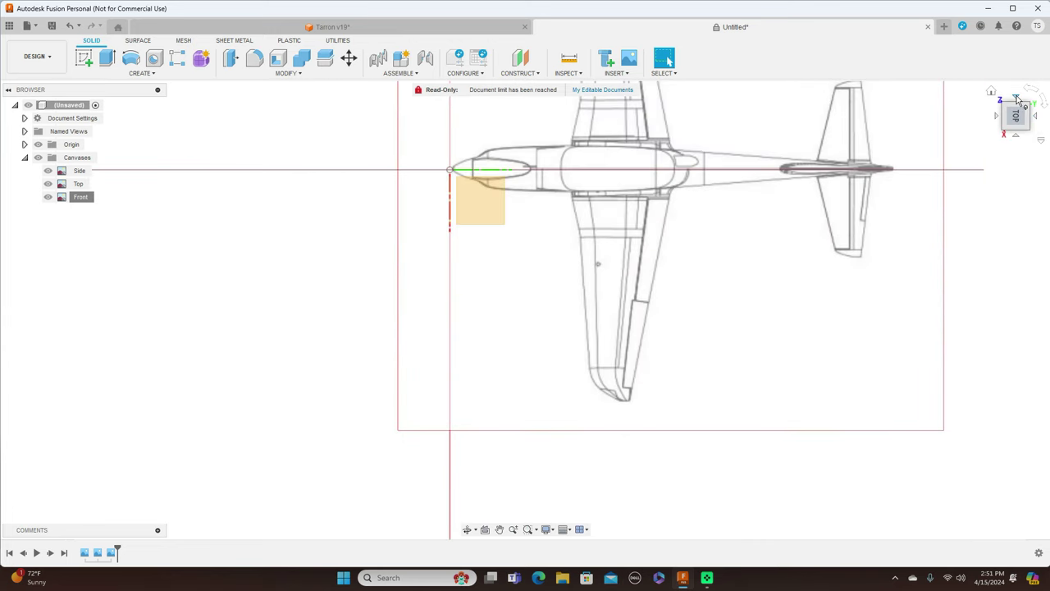
pyautogui.click(1018, 141)
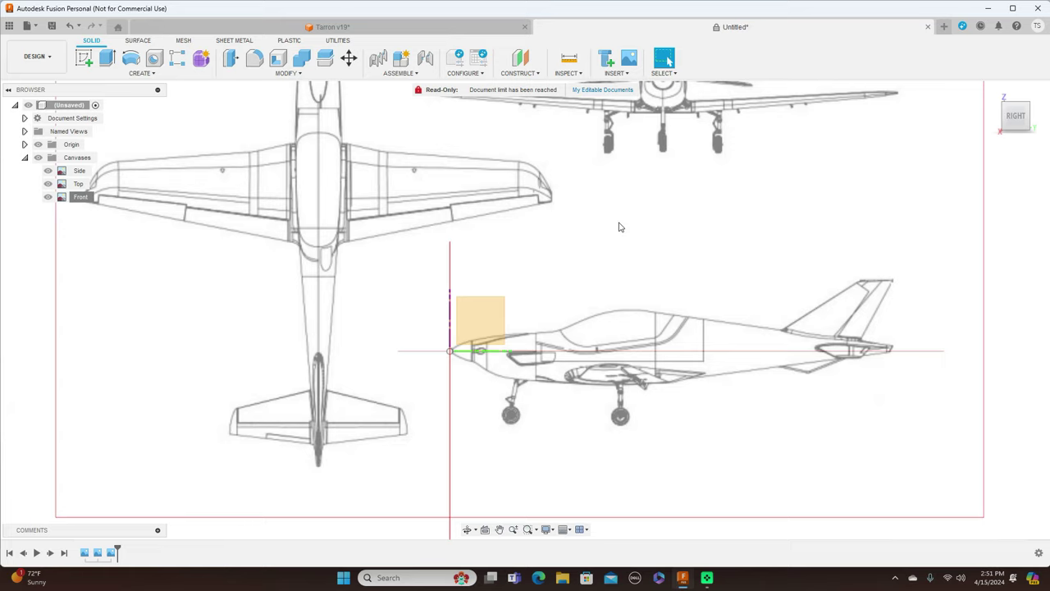
# Create a new form in the design and switch to the front view with the front canvas in sight
pyautogui.scroll(5, 619, 227)
pyautogui.moveTo(624, 232); pyautogui.dragTo(666, 198, button='middle')
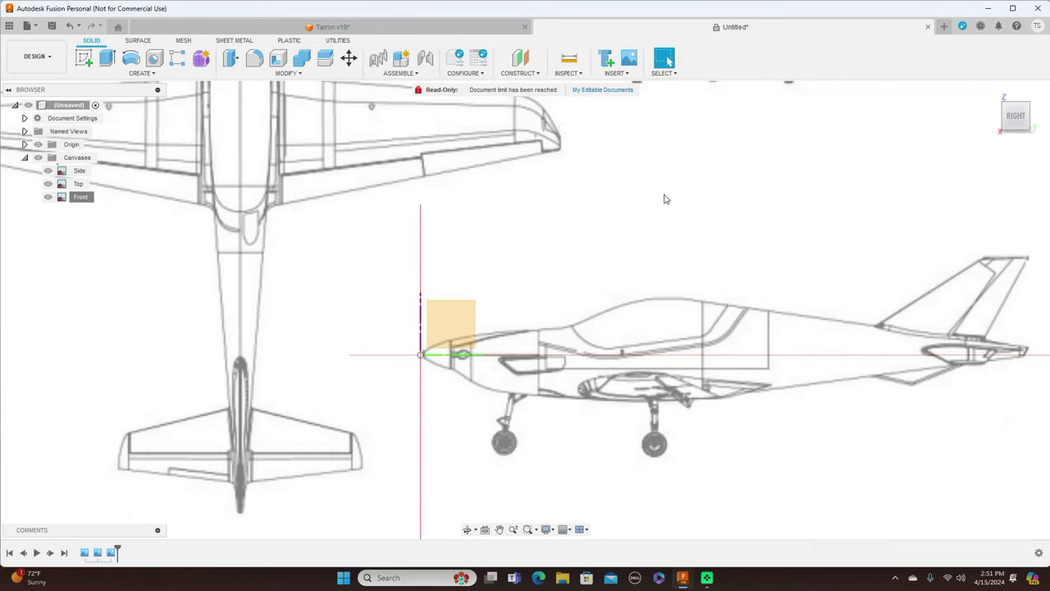
pyautogui.moveTo(692, 183); pyautogui.dragTo(654, 178, button='middle')
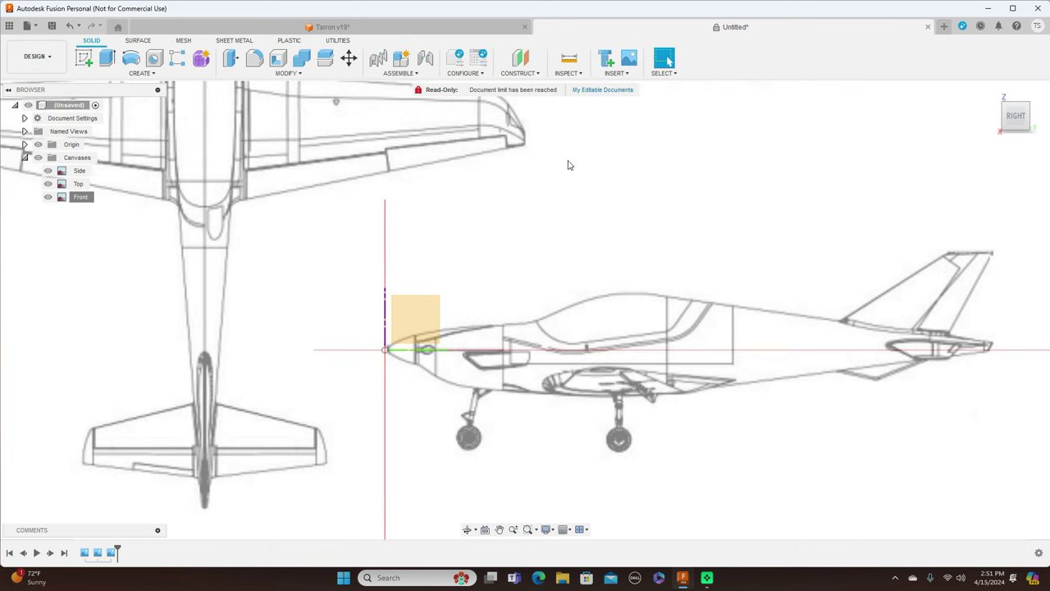
pyautogui.click(199, 61)
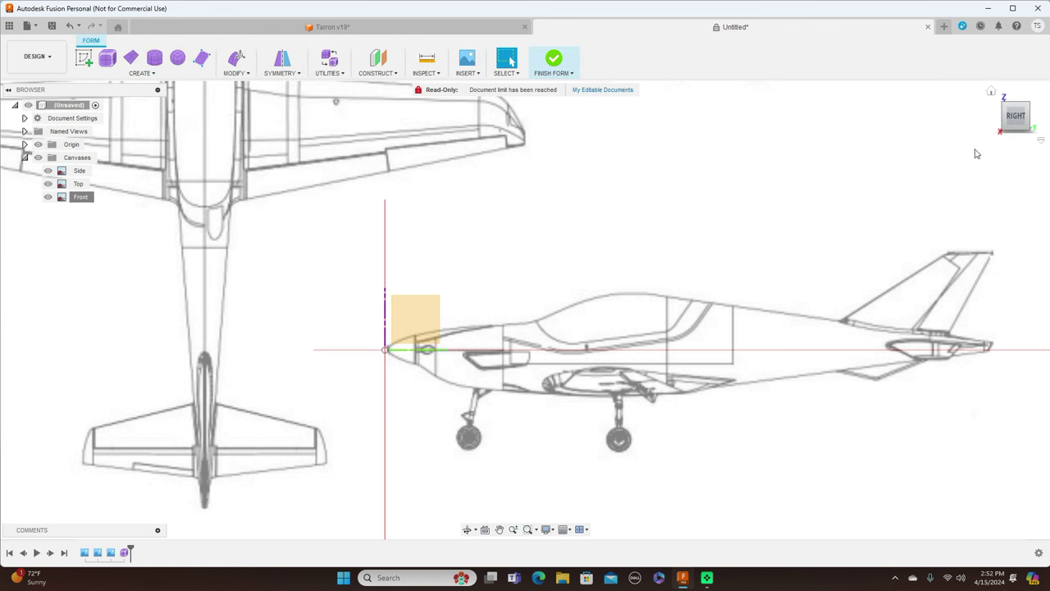
pyautogui.click(996, 121)
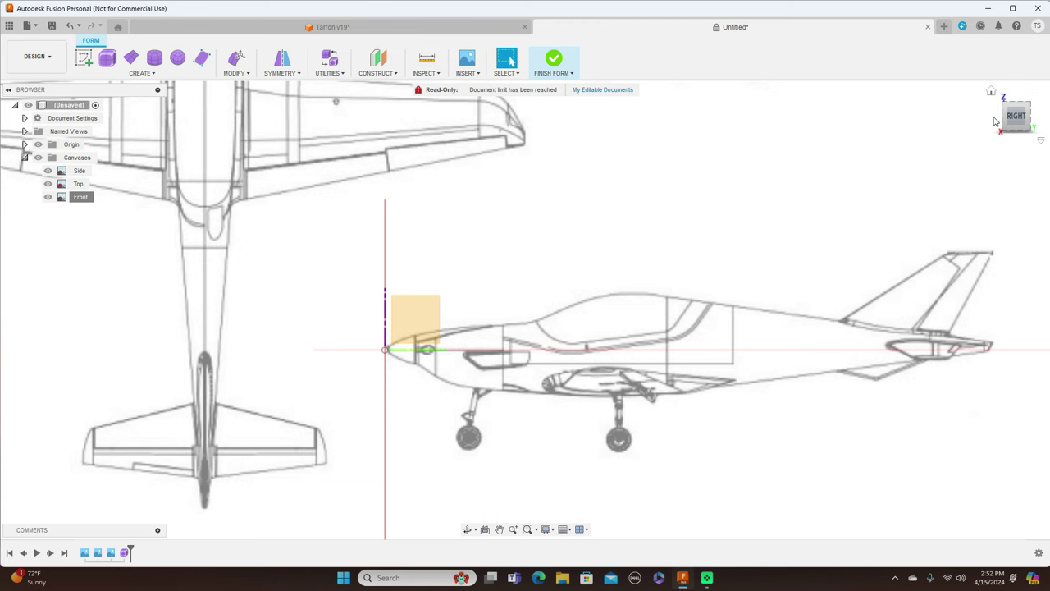
pyautogui.moveTo(502, 187); pyautogui.dragTo(595, 173, button='middle')
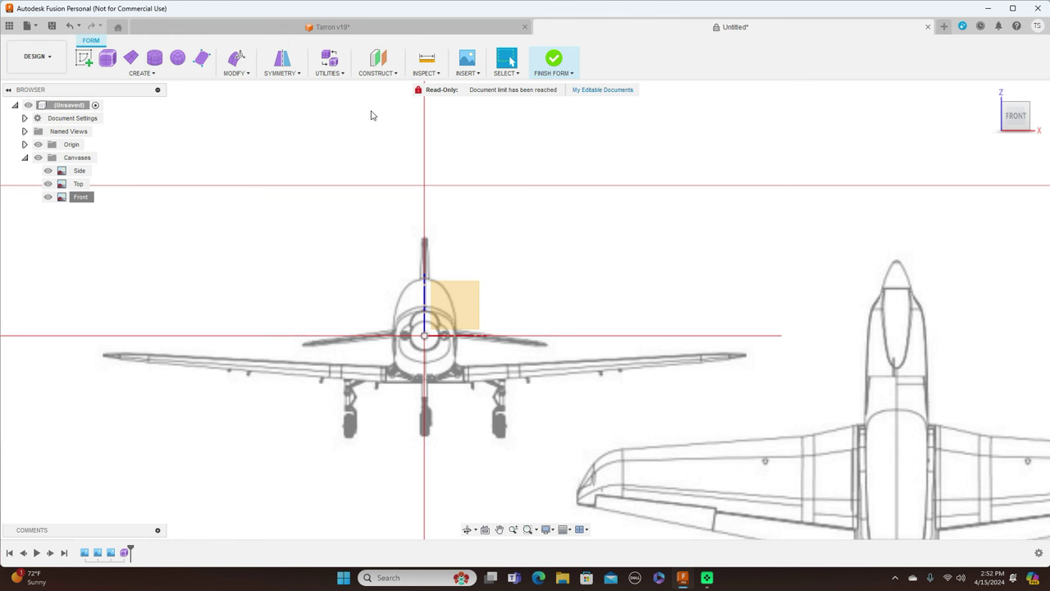
# Draw a form cylinder about 331 mm in diameter on the front plane, centred slightly above the origin around the fuselage's front view
pyautogui.click(155, 60)
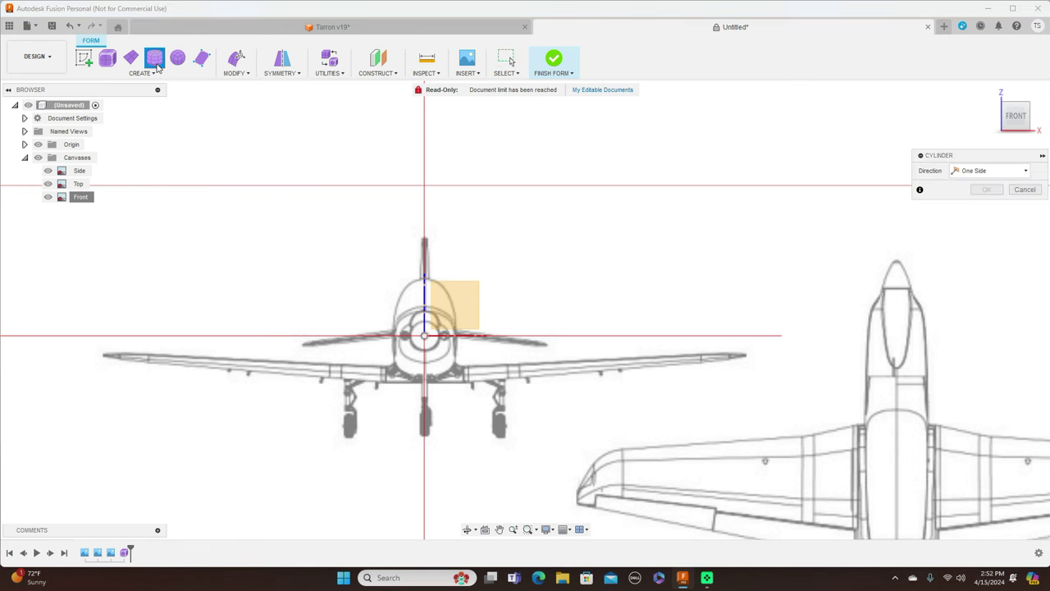
pyautogui.click(464, 302)
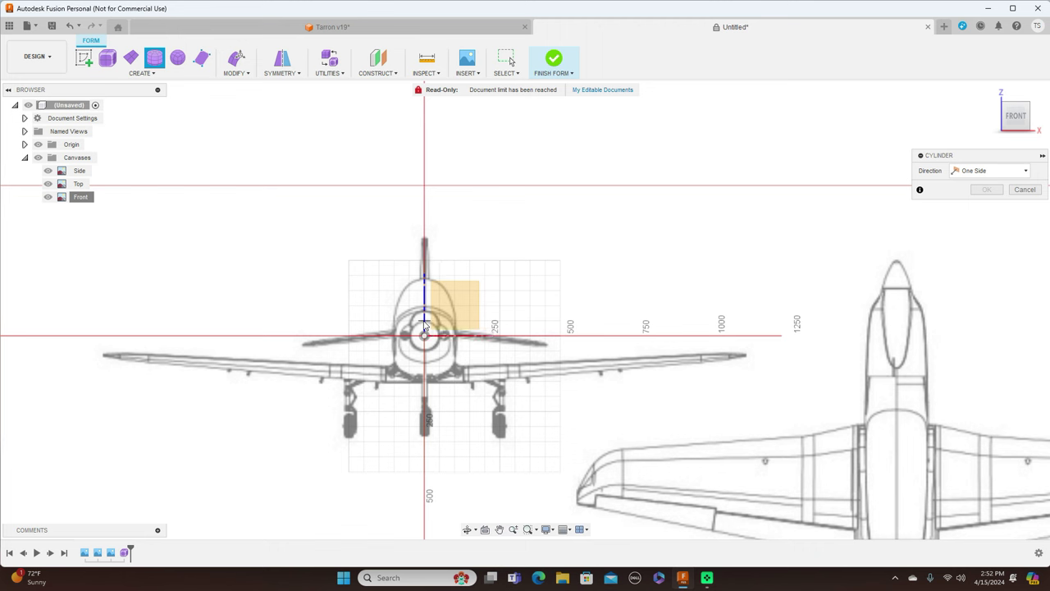
pyautogui.scroll(3, 425, 327)
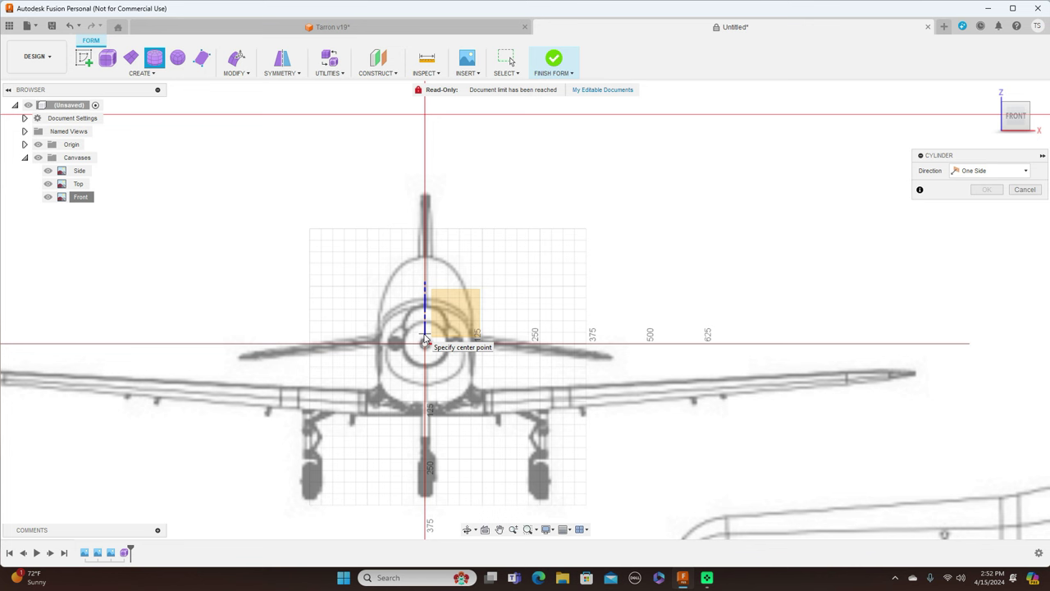
pyautogui.click(425, 341)
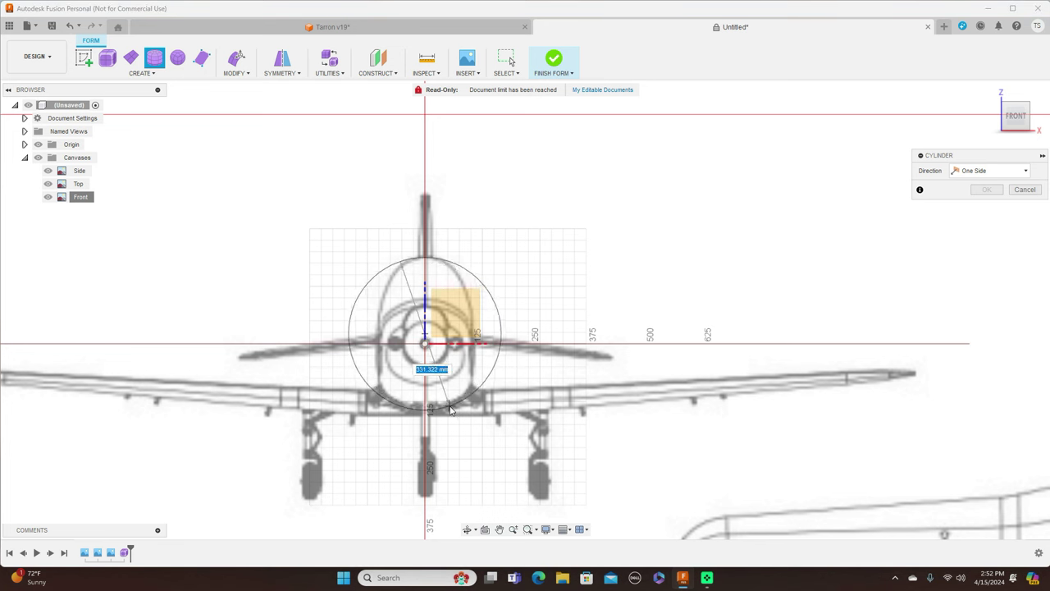
pyautogui.click(450, 411)
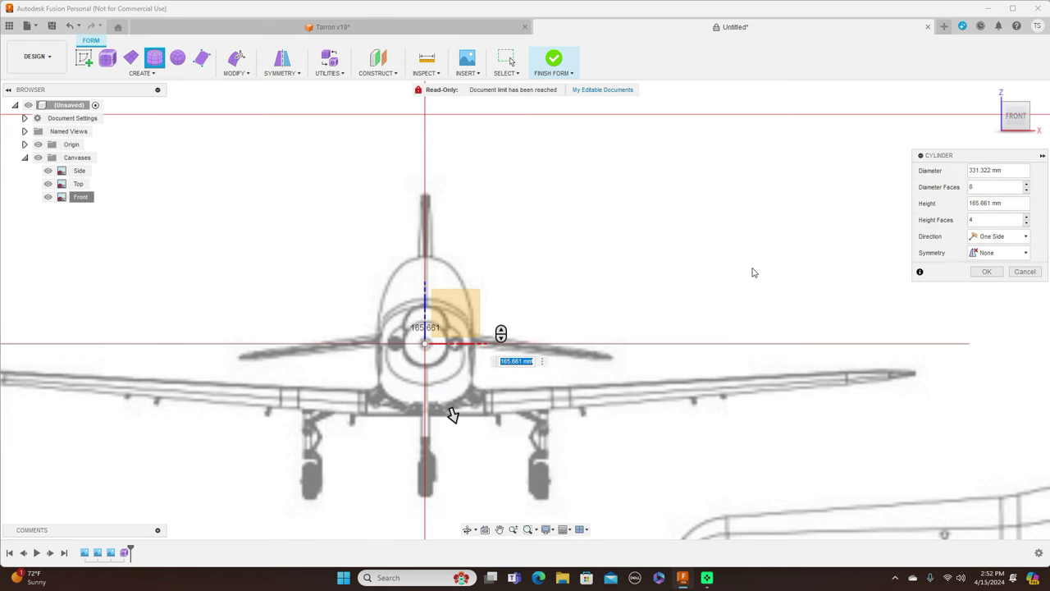
# In the right view, extend the cylinder's height to 2010 mm so it runs from the spinner tip to the tail end
pyautogui.click(1040, 116)
pyautogui.scroll(-4, 642, 200)
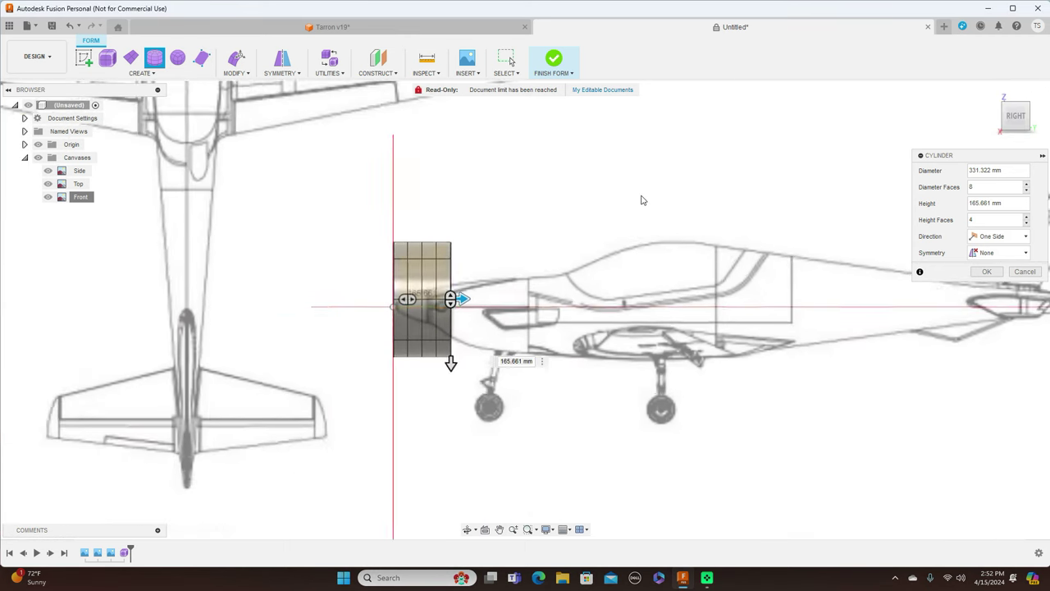
pyautogui.moveTo(654, 189); pyautogui.dragTo(450, 197, button='middle')
pyautogui.scroll(-1, 451, 198)
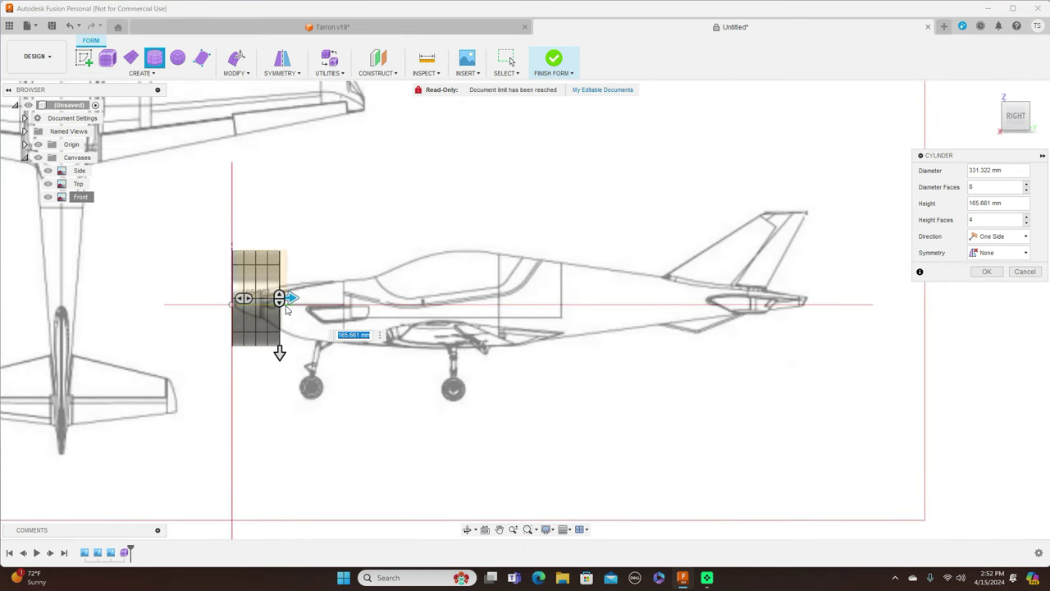
pyautogui.moveTo(291, 299); pyautogui.dragTo(804, 297)
pyautogui.scroll(1, 813, 312)
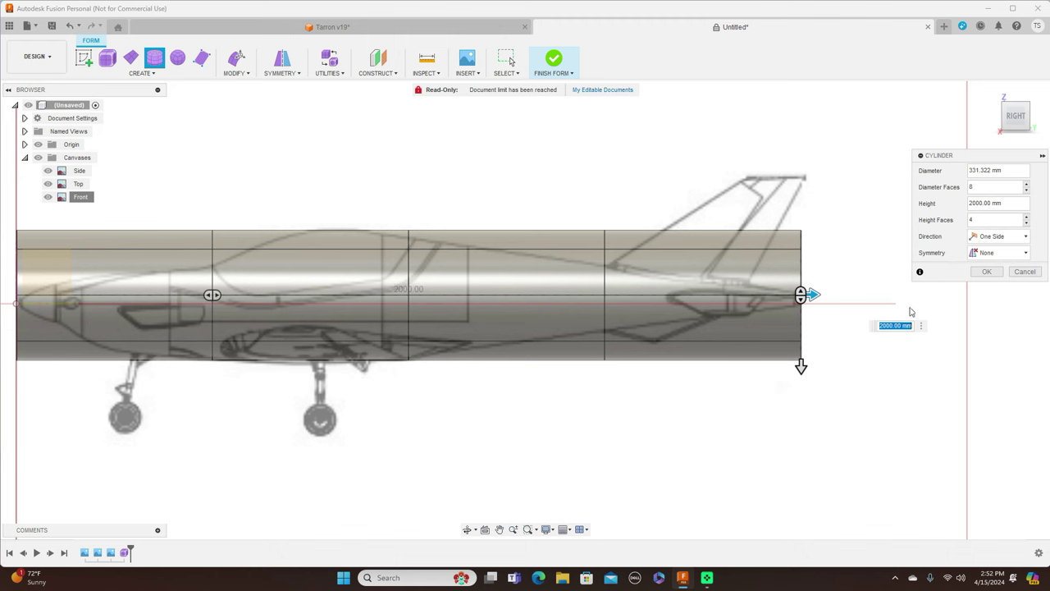
pyautogui.scroll(3, 800, 291)
pyautogui.moveTo(800, 288); pyautogui.dragTo(797, 277)
pyautogui.scroll(2, 798, 284)
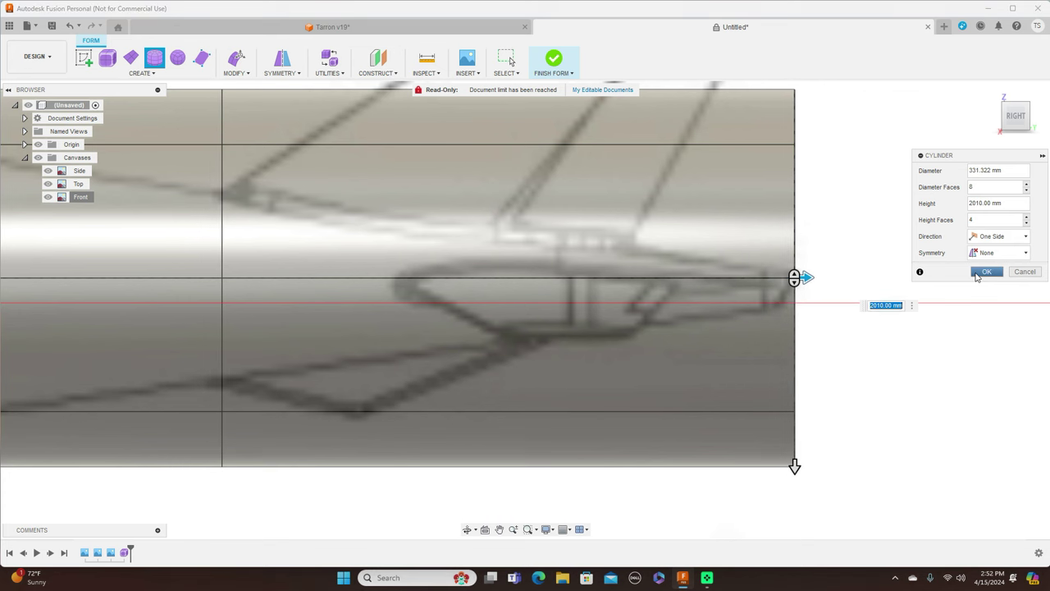
# Set the cylinder's height faces to 9 and create the fuselage cylinder
pyautogui.scroll(-6, 683, 373)
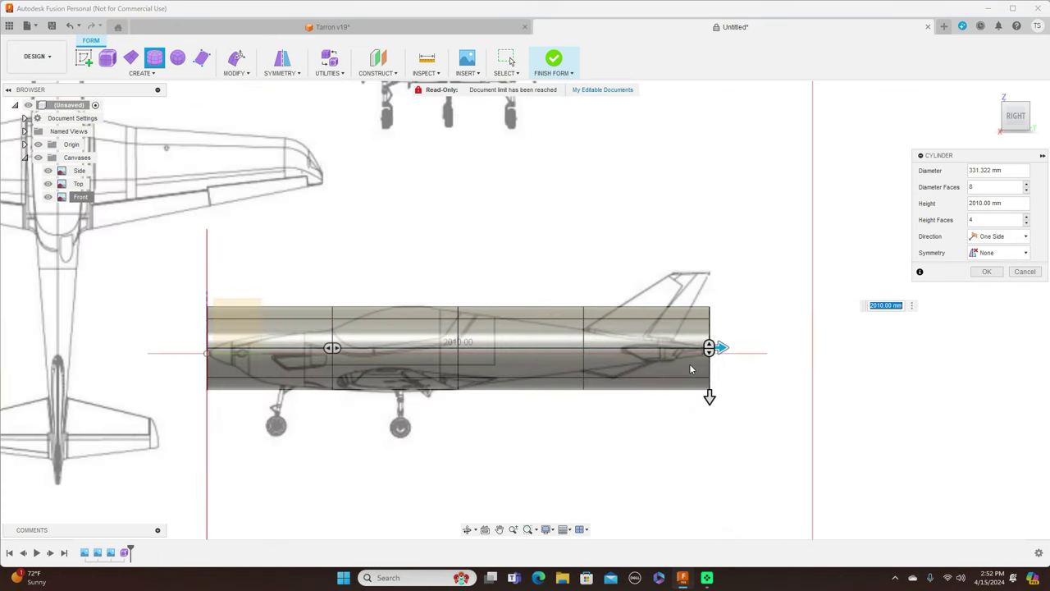
pyautogui.moveTo(574, 440); pyautogui.dragTo(662, 402, button='middle')
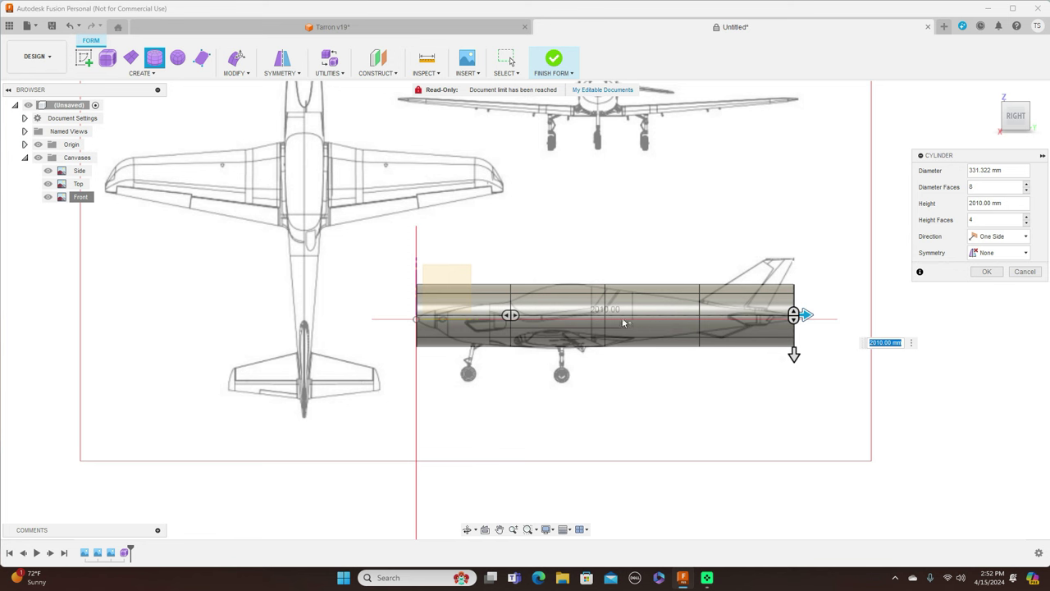
pyautogui.moveTo(509, 316); pyautogui.dragTo(555, 318)
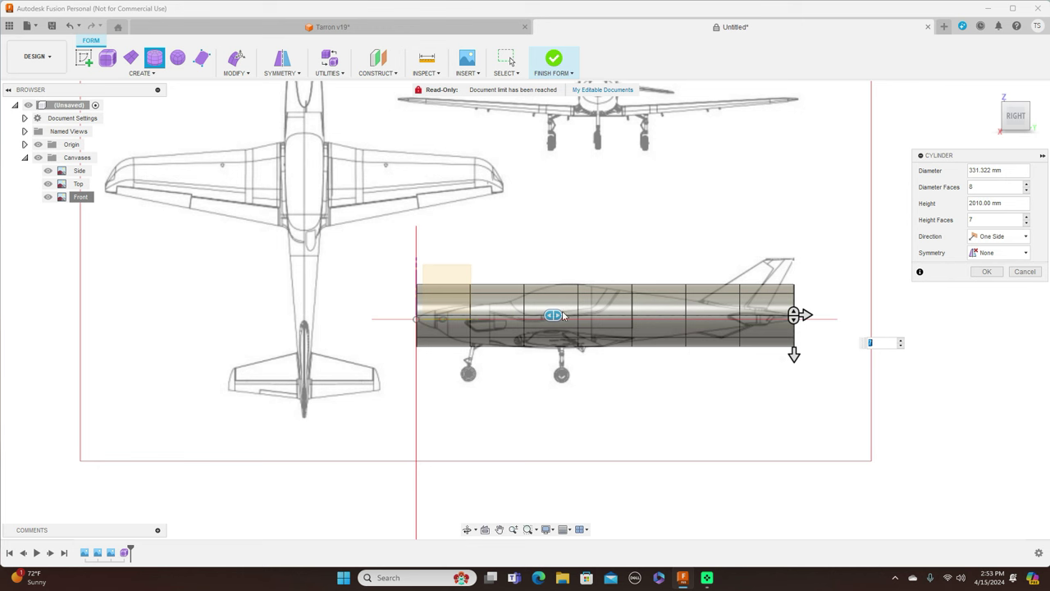
pyautogui.moveTo(558, 315); pyautogui.dragTo(577, 315)
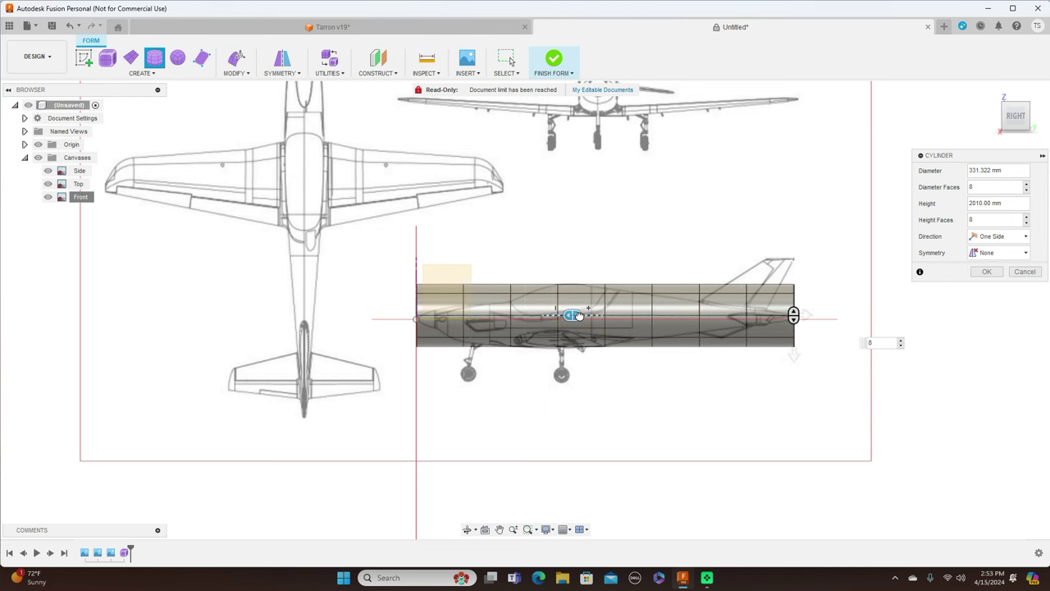
pyautogui.moveTo(577, 315); pyautogui.dragTo(580, 315)
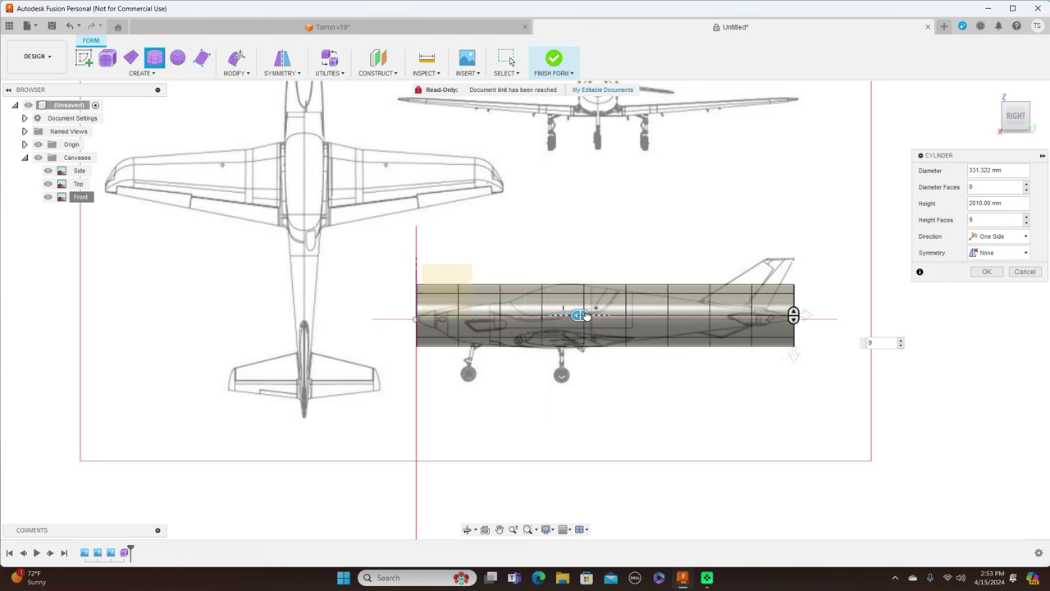
pyautogui.click(987, 274)
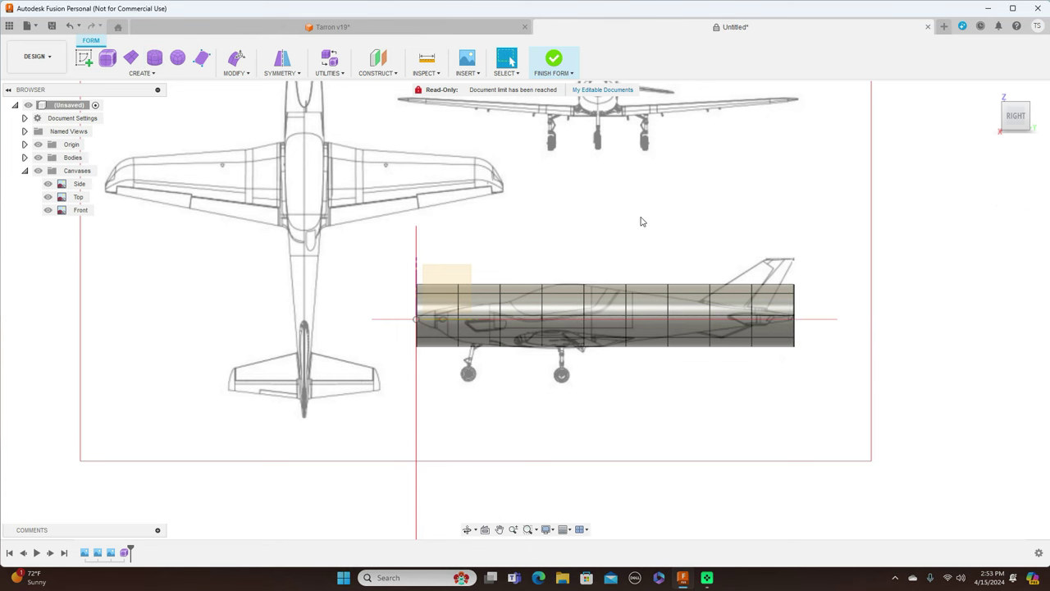
# Edit the form's front edge ring: move it back to the base of the spinner and scale it to about 0.75
pyautogui.scroll(4, 641, 221)
pyautogui.moveTo(671, 271); pyautogui.dragTo(702, 169, button='middle')
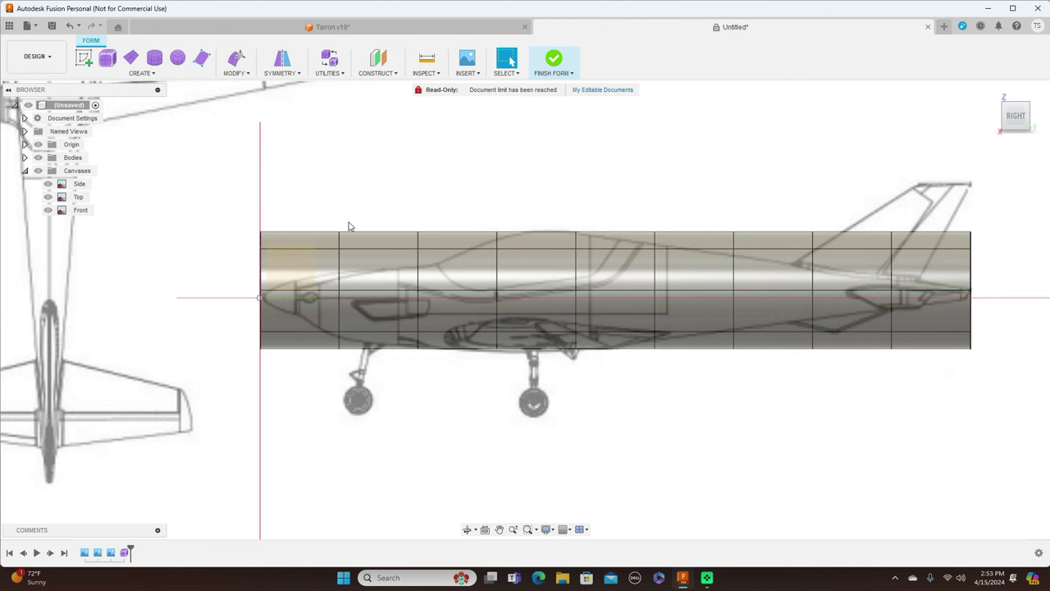
pyautogui.scroll(1, 348, 227)
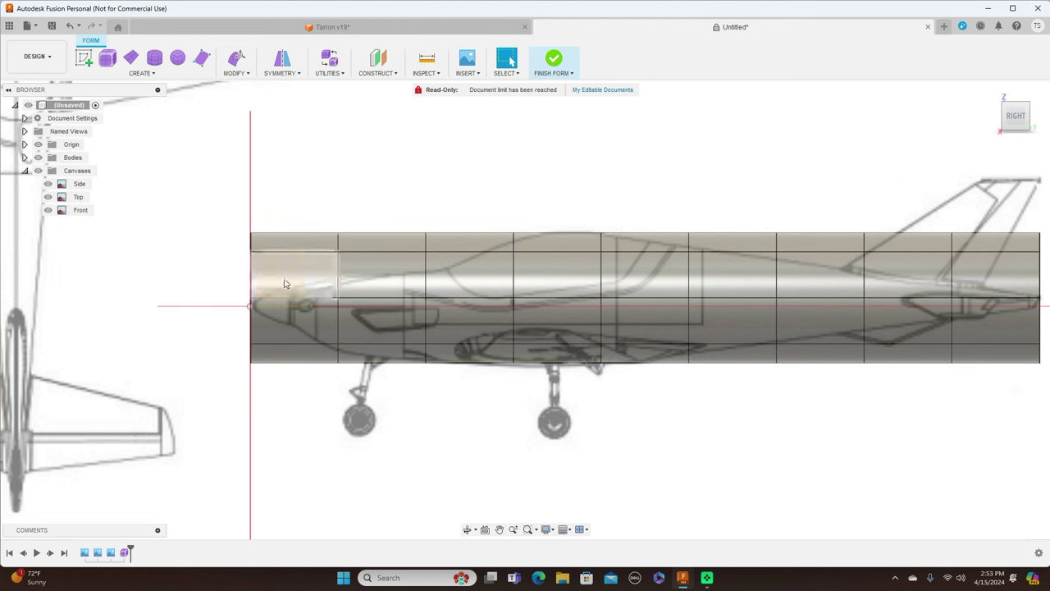
pyautogui.doubleClick(250, 287)
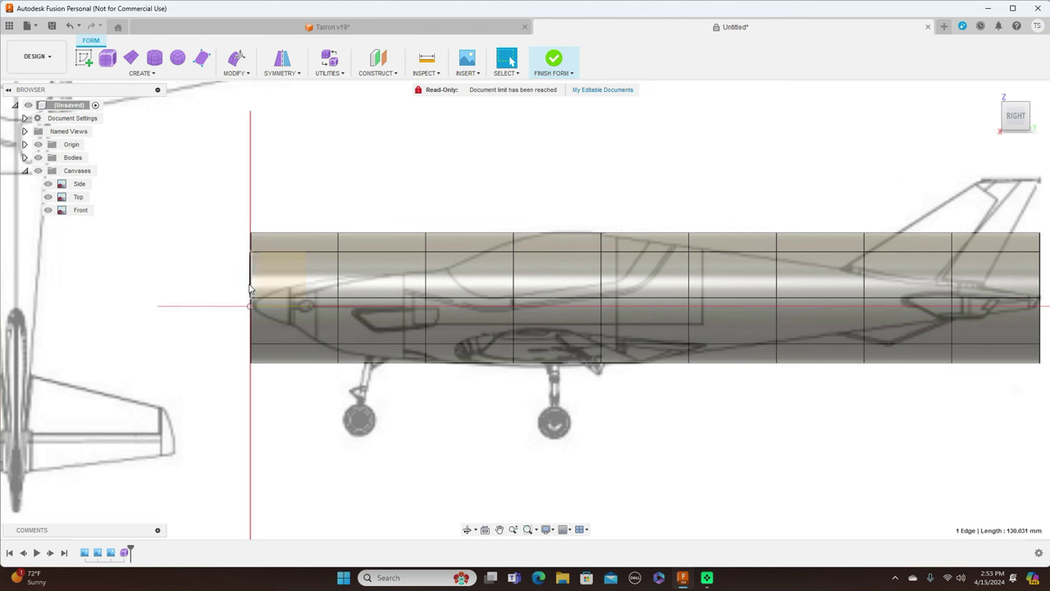
pyautogui.rightClick(250, 286)
pyautogui.click(288, 272)
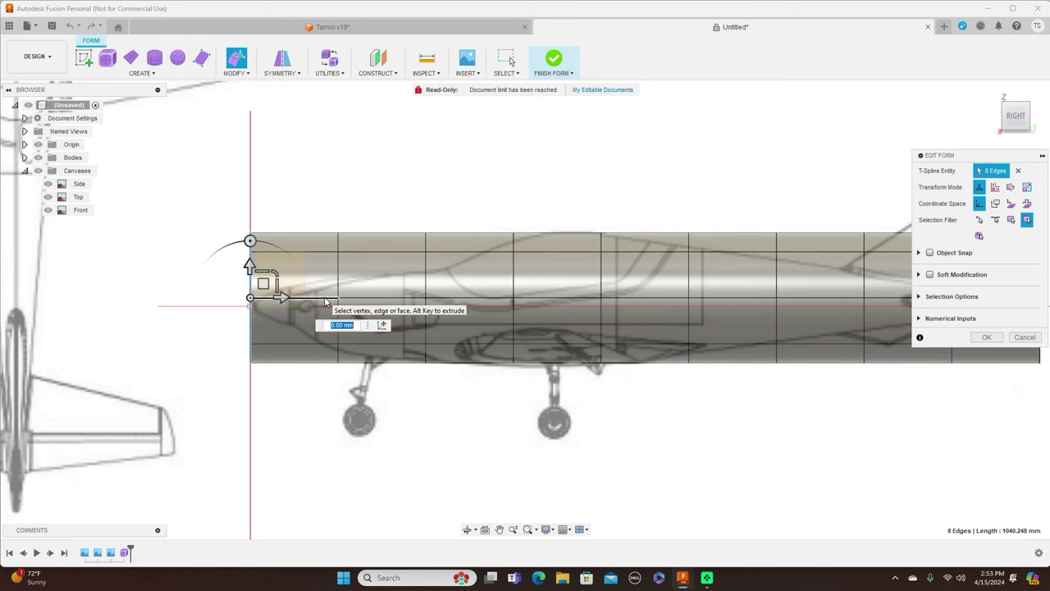
pyautogui.moveTo(264, 283); pyautogui.dragTo(337, 275)
# Scale the second edge ring from the nose to about 0.49 to narrow the cowling
pyautogui.click(349, 269)
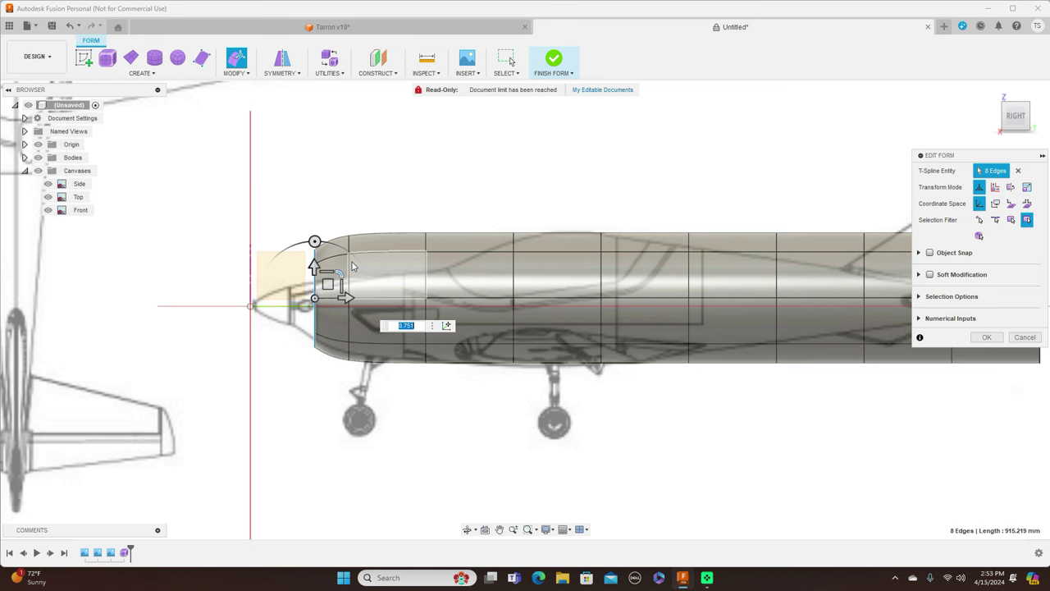
pyautogui.doubleClick(349, 267)
pyautogui.moveTo(374, 272); pyautogui.dragTo(359, 288)
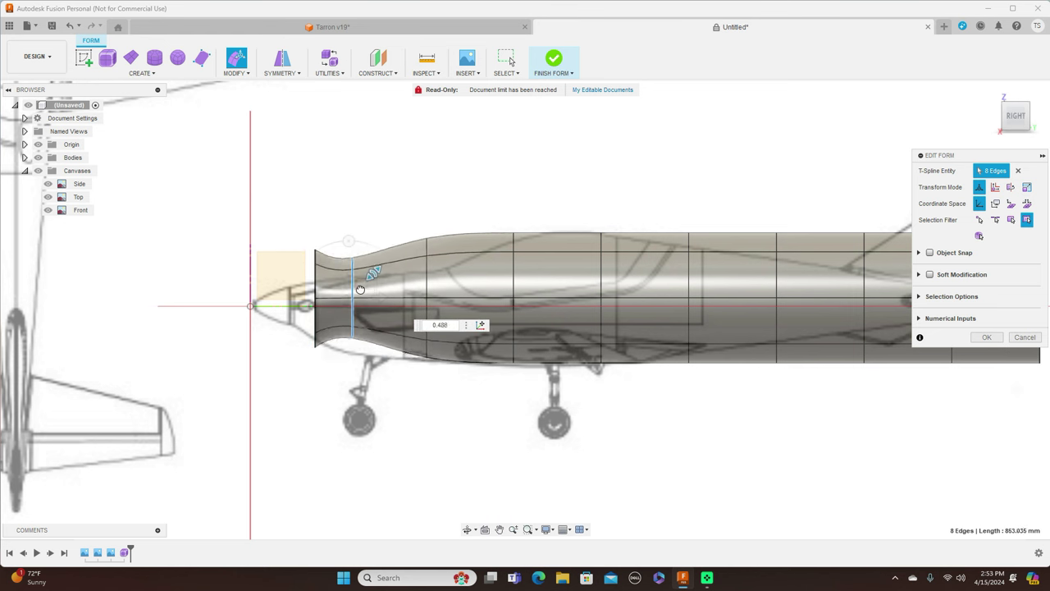
# Lower the front edge ring by about 40.4 mm and the second ring by about 62.9 mm to follow the cowling outline
pyautogui.doubleClick(317, 287)
pyautogui.moveTo(327, 283); pyautogui.dragTo(328, 301)
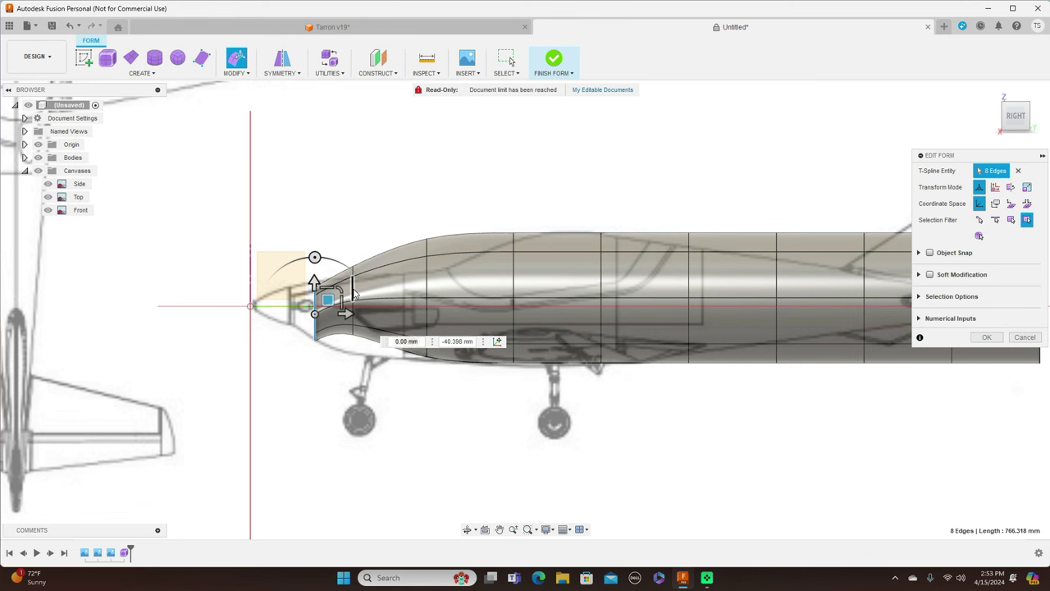
pyautogui.doubleClick(354, 289)
pyautogui.moveTo(366, 286); pyautogui.dragTo(366, 312)
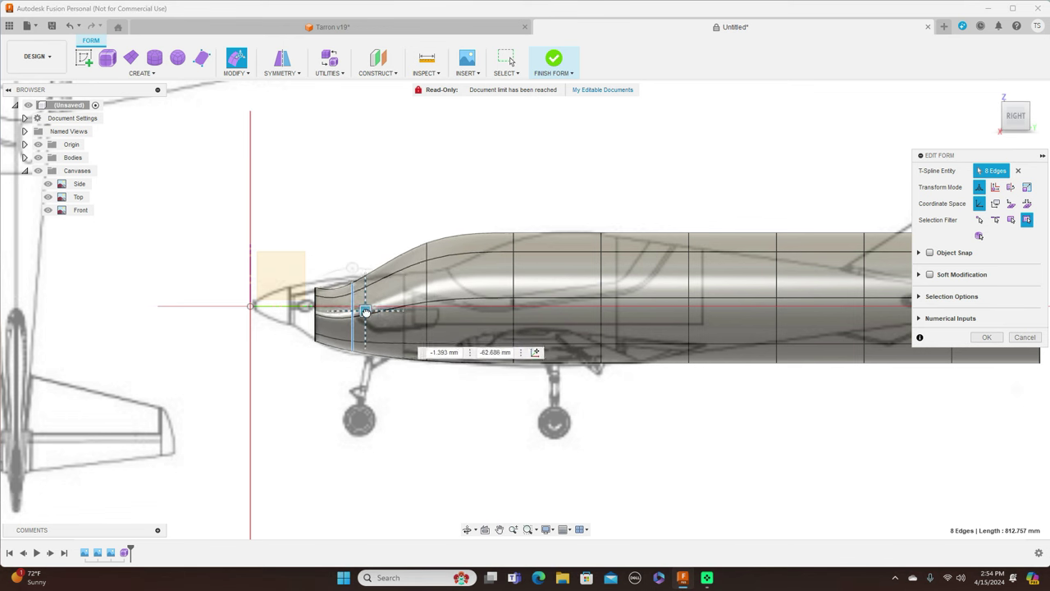
# Shrink the third edge ring and lower it about 37.6 mm, and fit the fourth ring to the canopy outline in the side view
pyautogui.click(426, 276)
pyautogui.doubleClick(426, 276)
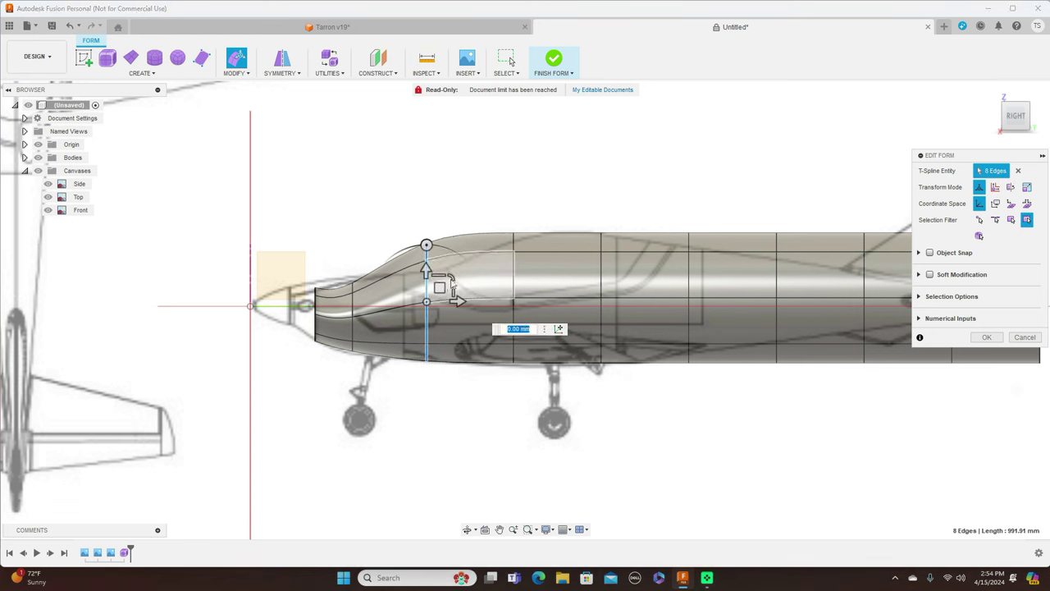
pyautogui.moveTo(451, 277); pyautogui.dragTo(438, 304)
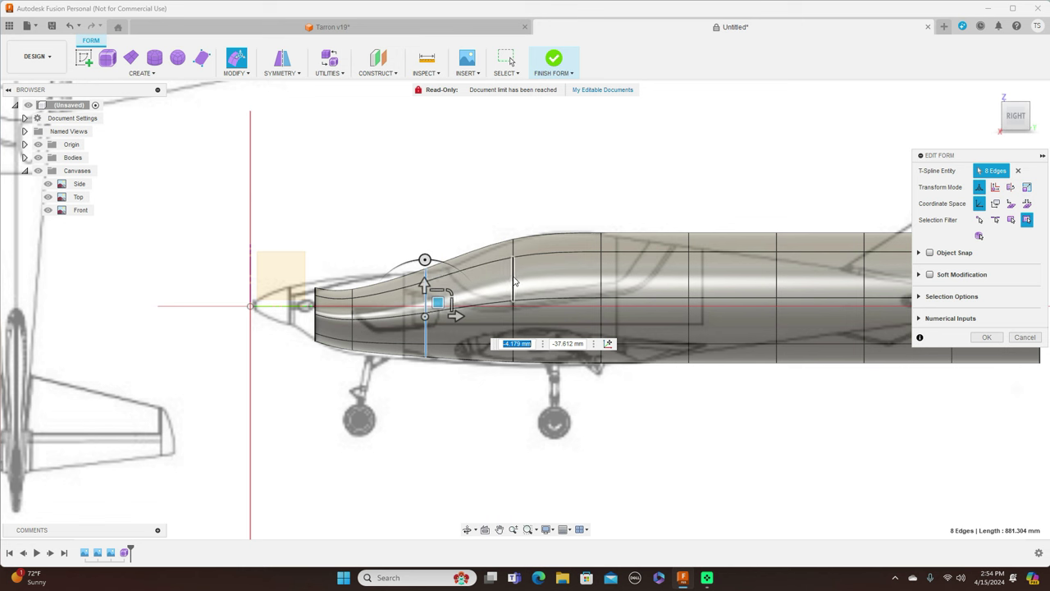
pyautogui.doubleClick(512, 282)
pyautogui.moveTo(527, 283); pyautogui.dragTo(526, 289)
# Scale down the sixth edge ring and lower it about 8.4 mm to match the fuselage outline behind the canopy
pyautogui.moveTo(687, 183); pyautogui.dragTo(589, 171, button='middle')
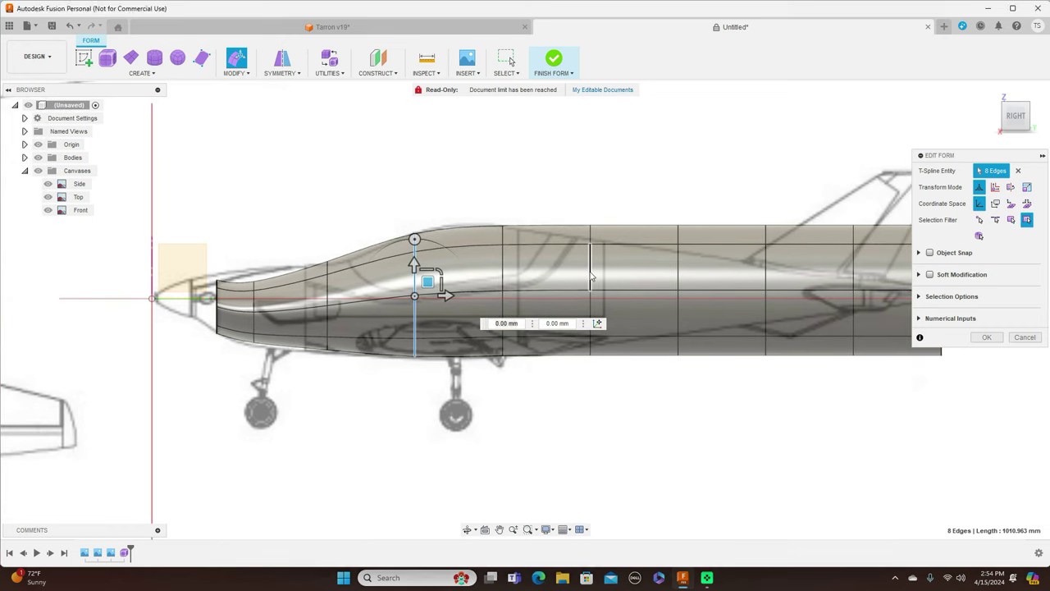
pyautogui.doubleClick(591, 277)
pyautogui.moveTo(615, 265); pyautogui.dragTo(603, 280)
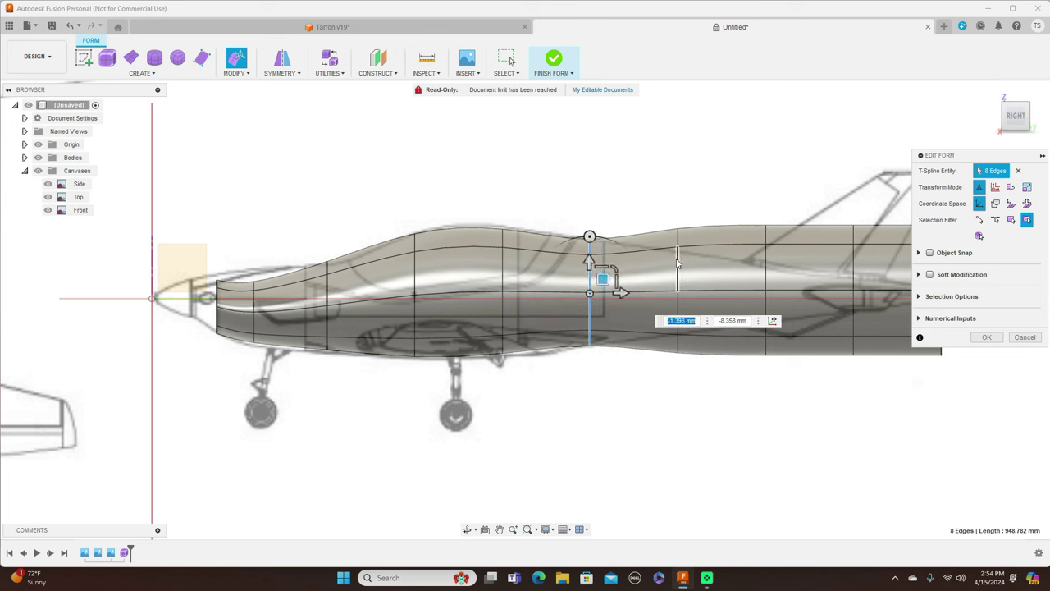
# Scale down the seventh and eighth edge rings from the nose to match the rear fuselage outline in the side view
pyautogui.doubleClick(679, 262)
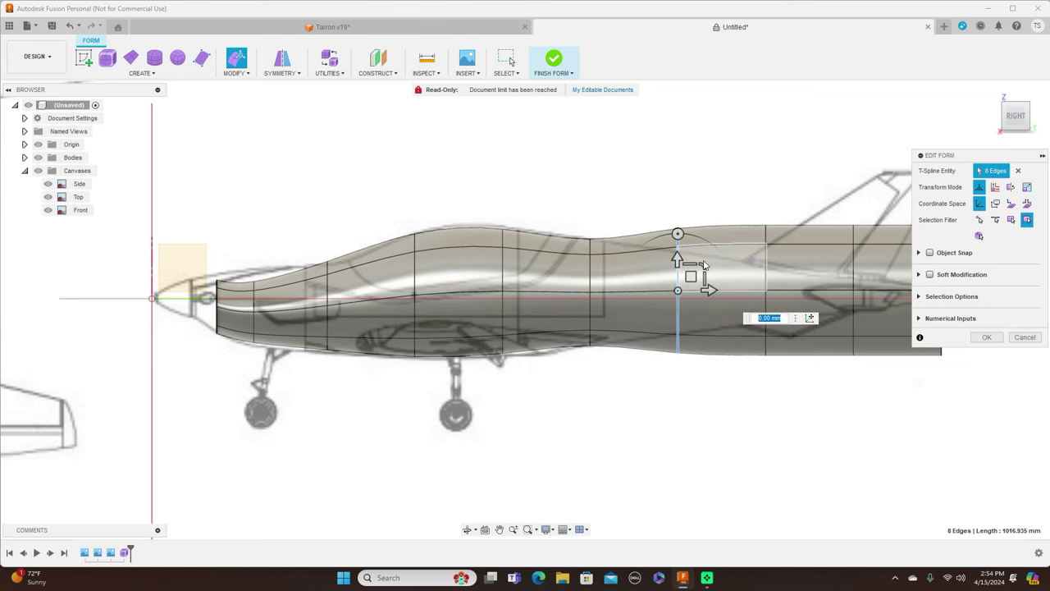
pyautogui.moveTo(702, 265); pyautogui.dragTo(687, 274)
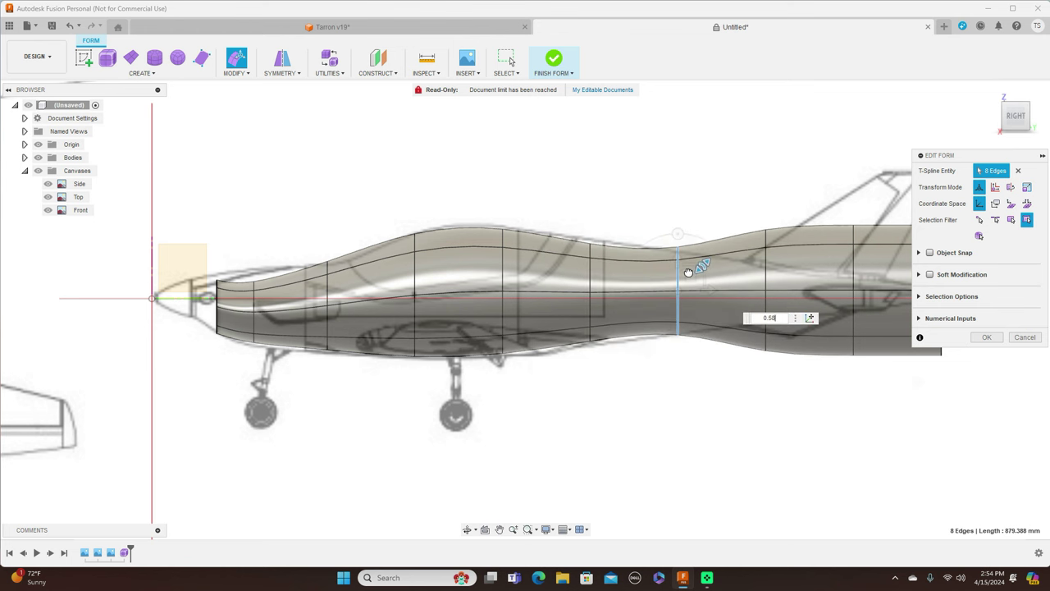
pyautogui.doubleClick(767, 264)
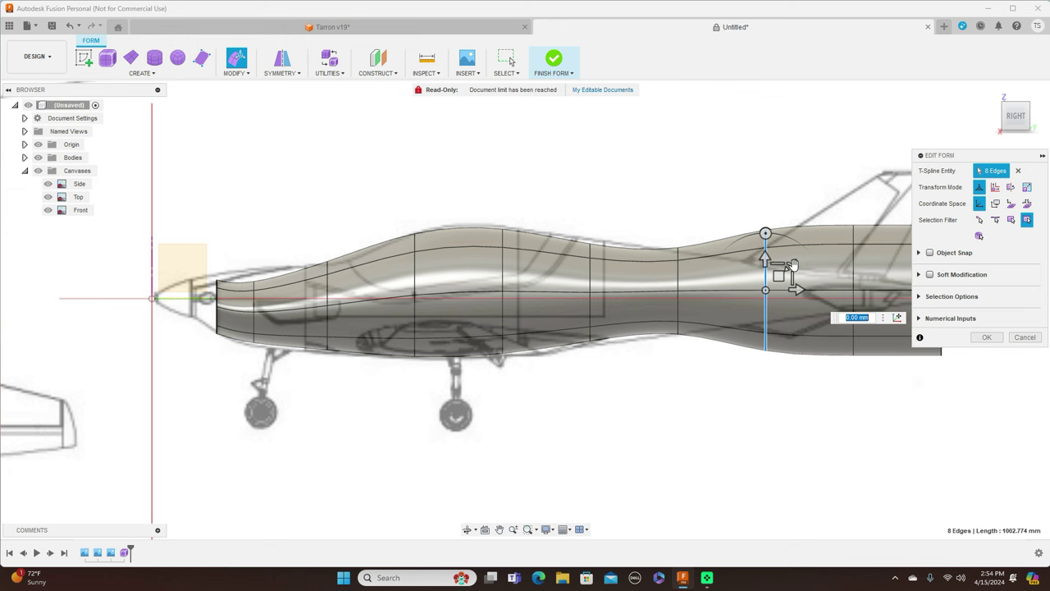
pyautogui.moveTo(791, 270); pyautogui.dragTo(766, 282)
# Scale down the ninth edge ring and scale the tail-end ring to about 0.28 to taper the tail
pyautogui.moveTo(765, 162); pyautogui.dragTo(605, 187, button='middle')
pyautogui.doubleClick(696, 287)
pyautogui.moveTo(709, 301); pyautogui.dragTo(694, 309)
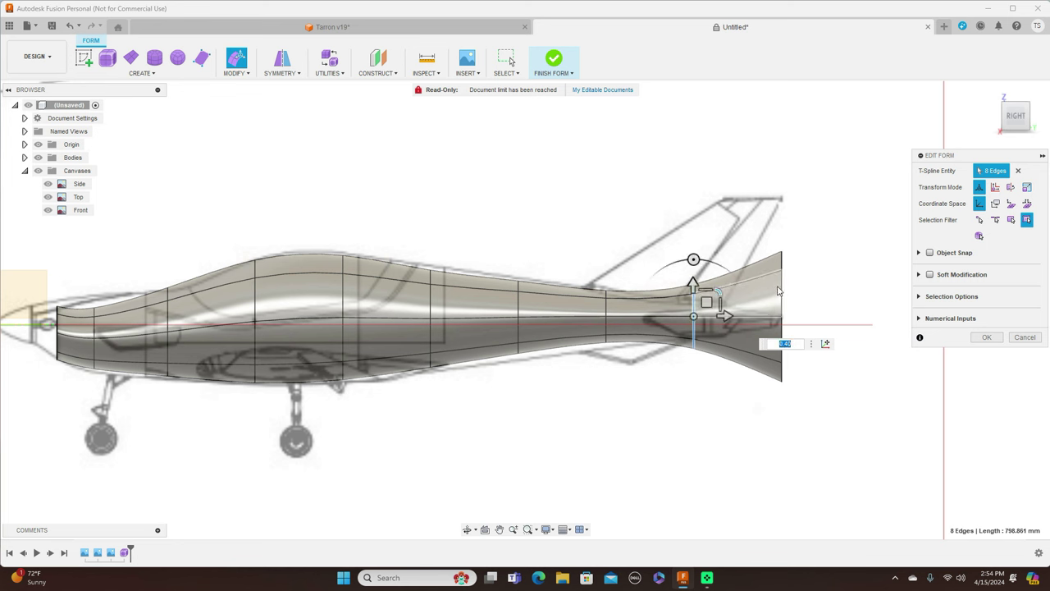
pyautogui.doubleClick(781, 288)
pyautogui.moveTo(806, 289); pyautogui.dragTo(794, 297)
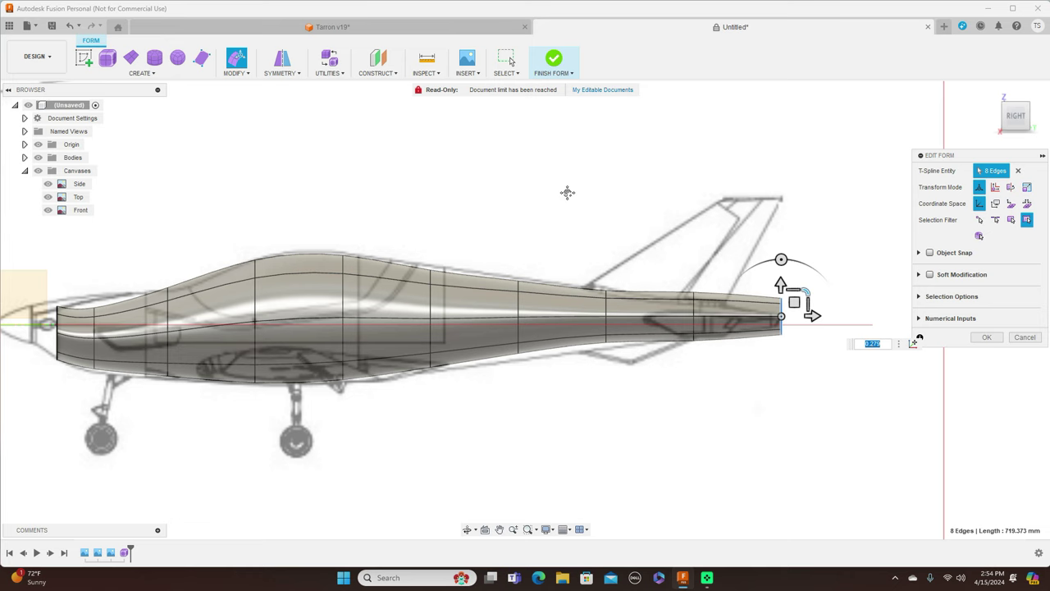
# Refit the second edge ring to the cowling outline, then shrink the front ring and lower it about 7.1 mm
pyautogui.moveTo(569, 197); pyautogui.dragTo(712, 183, button='middle')
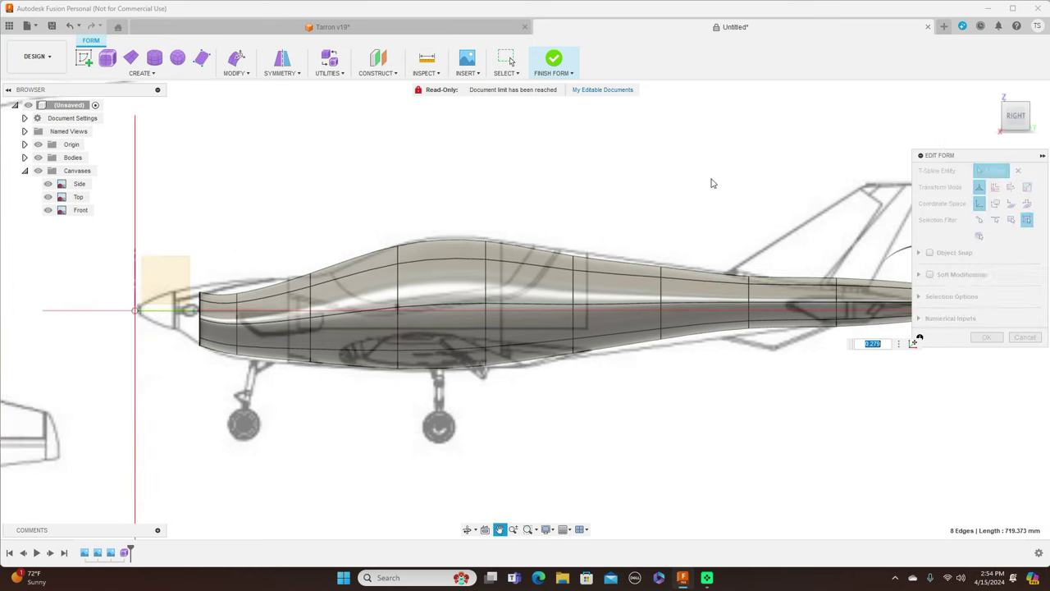
pyautogui.doubleClick(237, 315)
pyautogui.moveTo(262, 297); pyautogui.dragTo(262, 298)
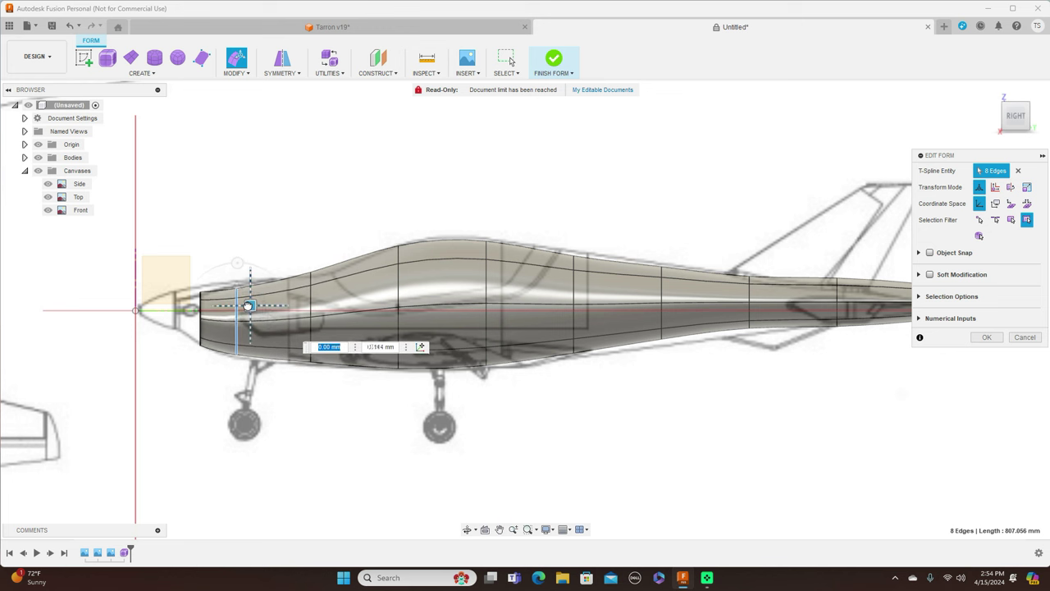
pyautogui.scroll(2, 200, 313)
pyautogui.doubleClick(200, 313)
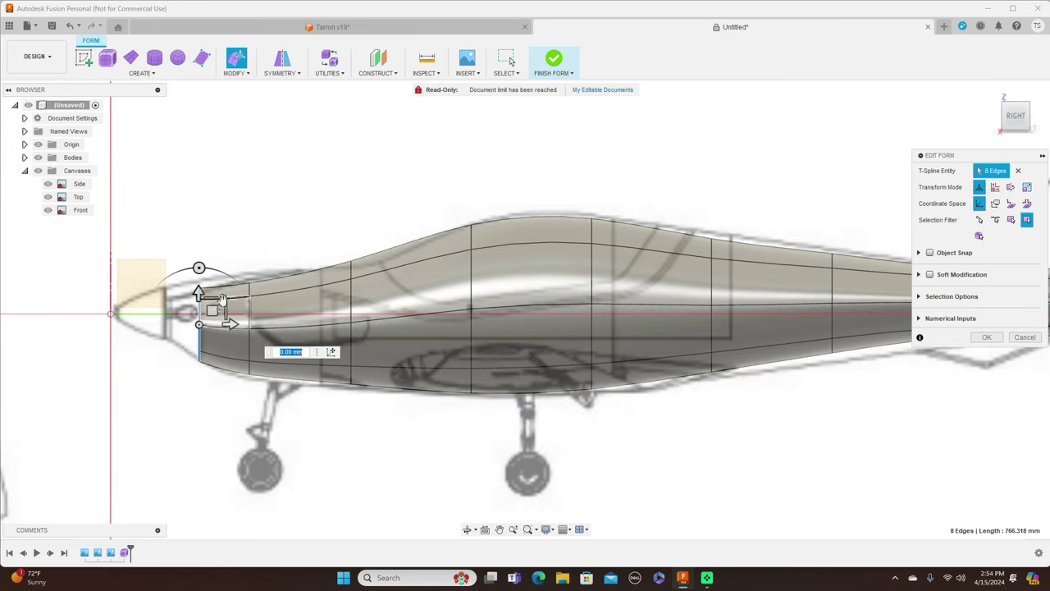
pyautogui.moveTo(222, 300)
pyautogui.mouseDown()
pyautogui.moveTo(206, 305)
pyautogui.moveTo(213, 314)
pyautogui.mouseUp()
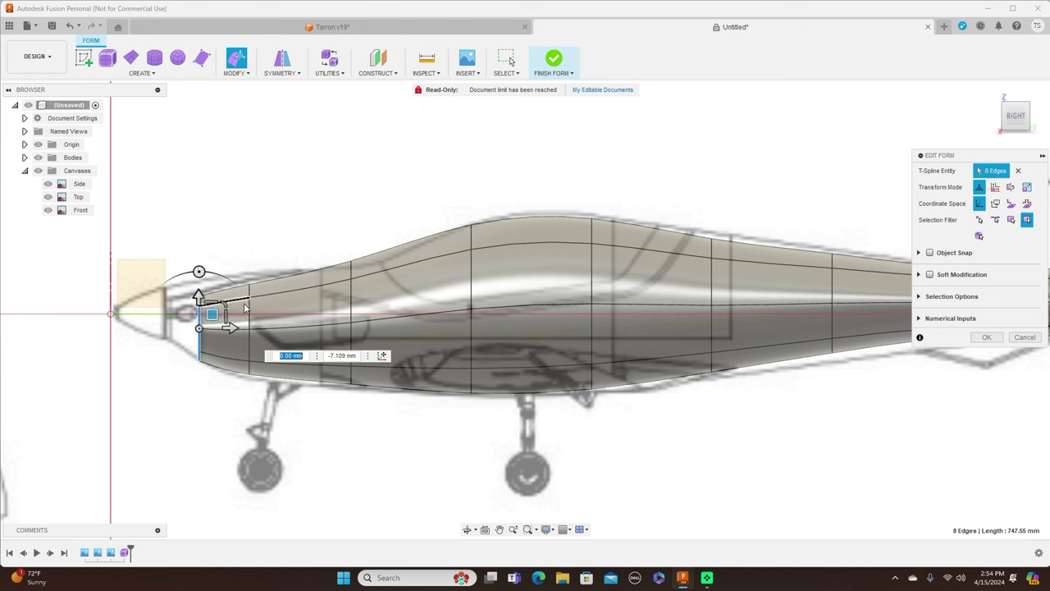
# Scale the second edge ring to about 1.09 and resize the third ring to follow the lower cowling outline
pyautogui.doubleClick(251, 307)
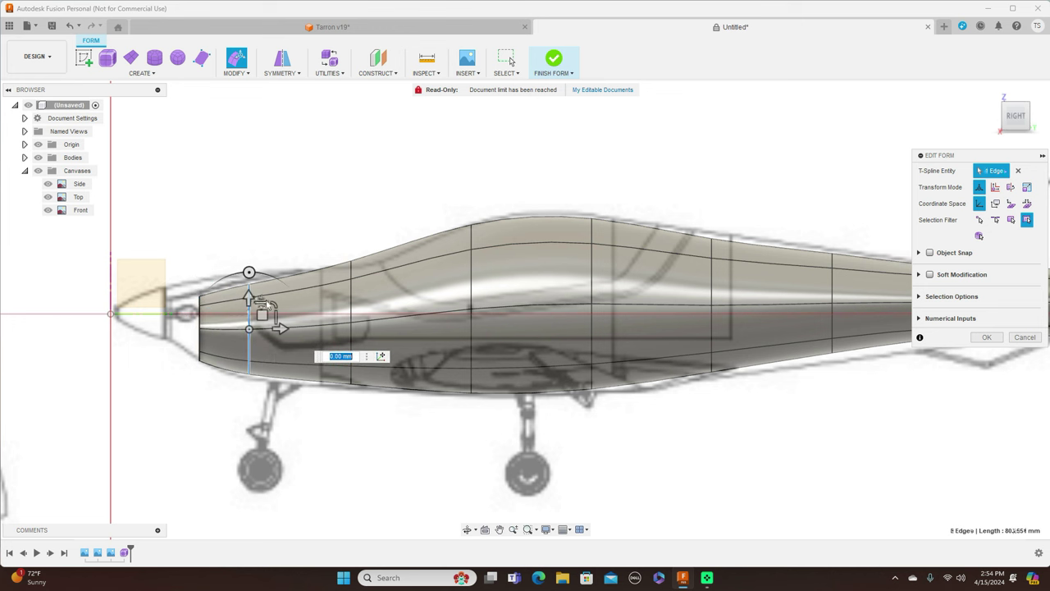
pyautogui.moveTo(273, 303); pyautogui.dragTo(274, 301)
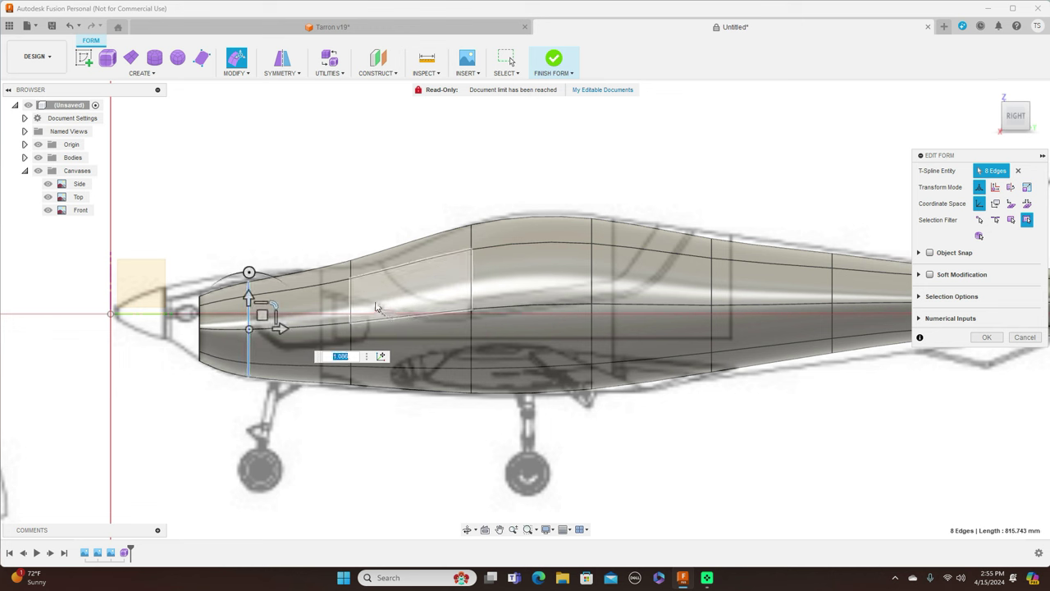
pyautogui.doubleClick(350, 304)
pyautogui.moveTo(364, 308)
pyautogui.mouseDown()
pyautogui.moveTo(380, 309)
pyautogui.moveTo(377, 297)
pyautogui.mouseUp()
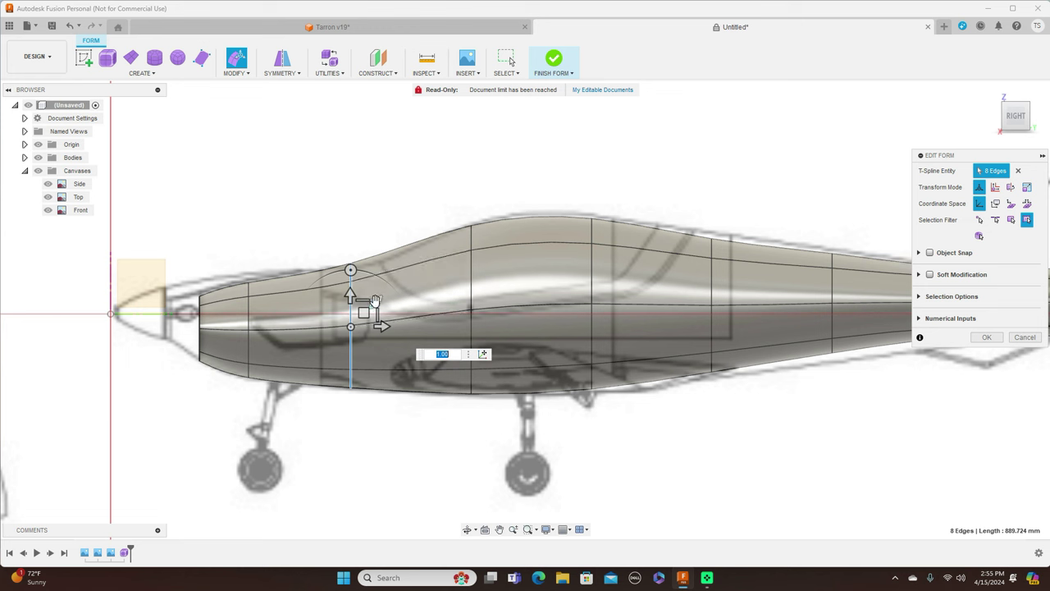
pyautogui.moveTo(375, 301); pyautogui.dragTo(376, 297)
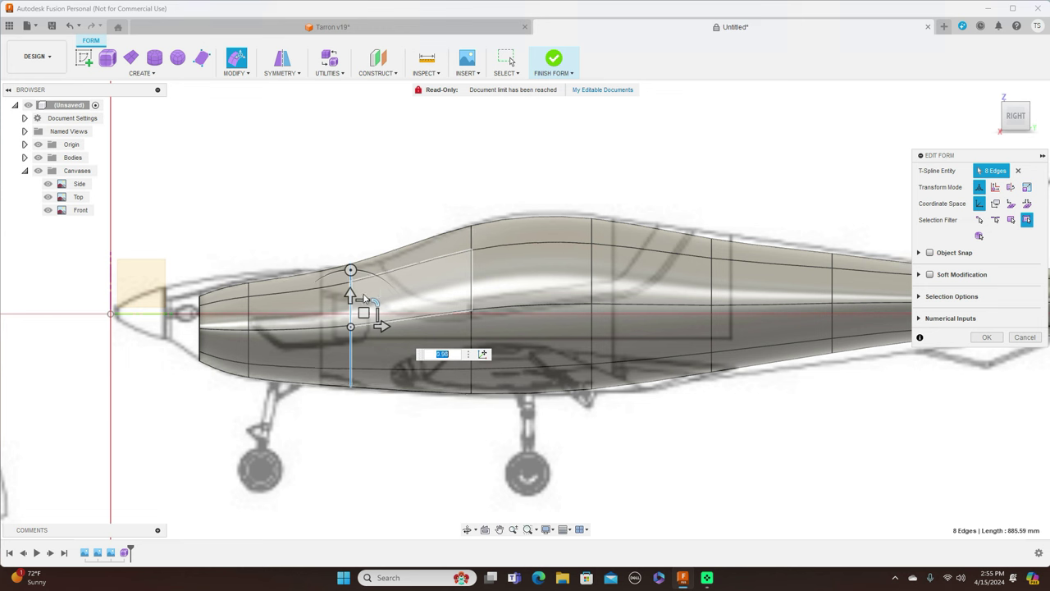
# Enlarge the second edge ring slightly more and scale the front edge ring to about 1.10 to fill the cowling outline
pyautogui.doubleClick(250, 316)
pyautogui.moveTo(273, 304); pyautogui.dragTo(273, 304)
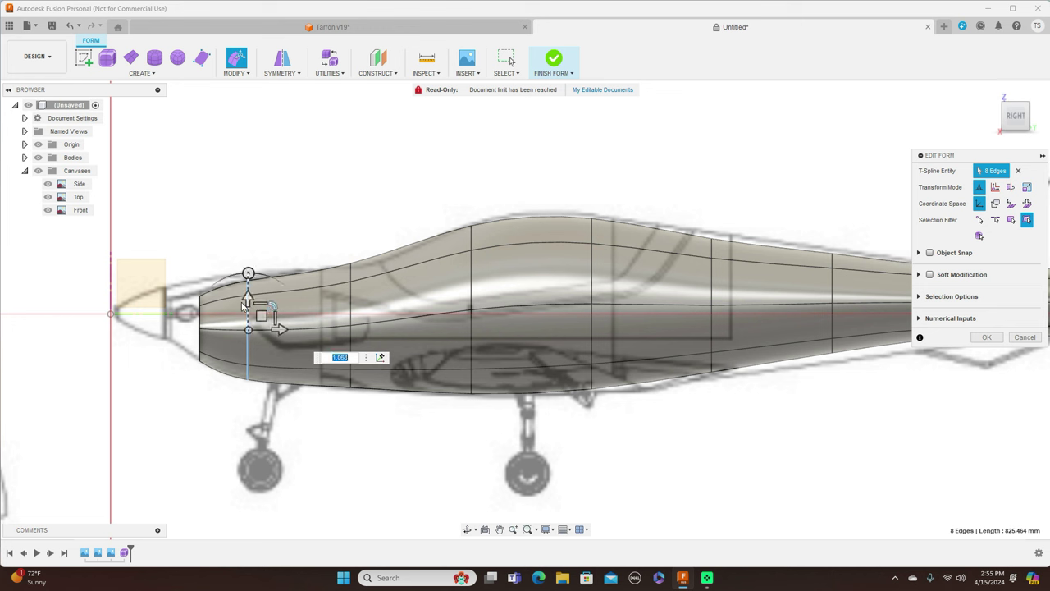
pyautogui.doubleClick(202, 318)
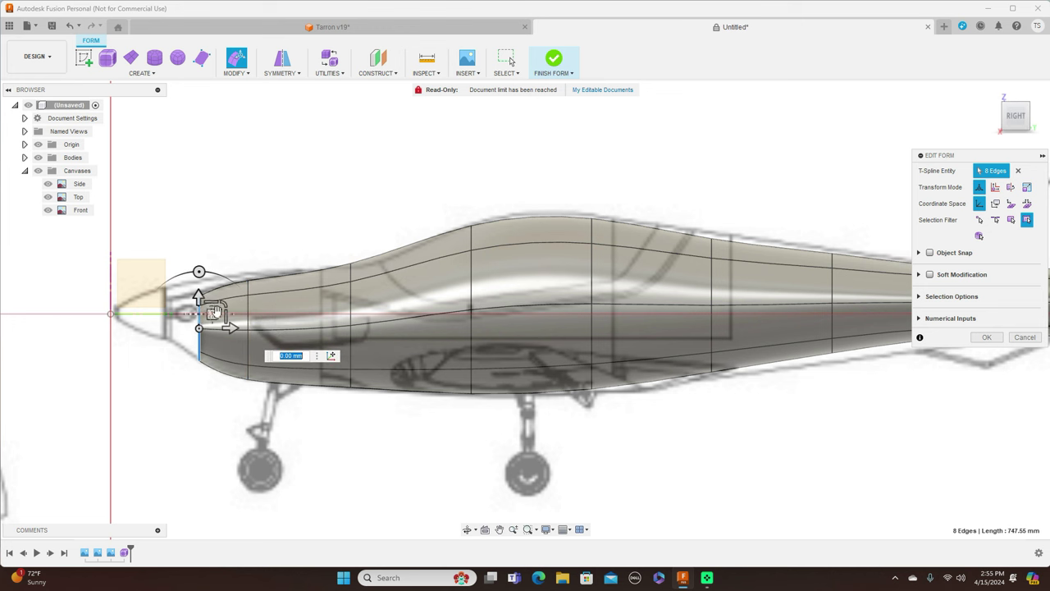
pyautogui.moveTo(223, 305); pyautogui.dragTo(222, 303)
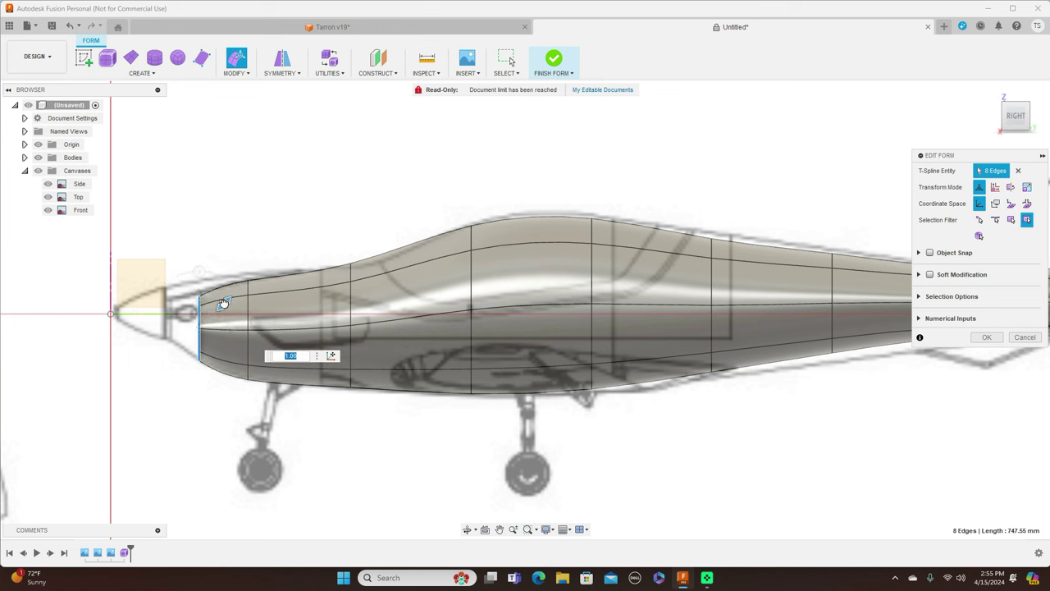
pyautogui.moveTo(223, 303); pyautogui.dragTo(225, 300)
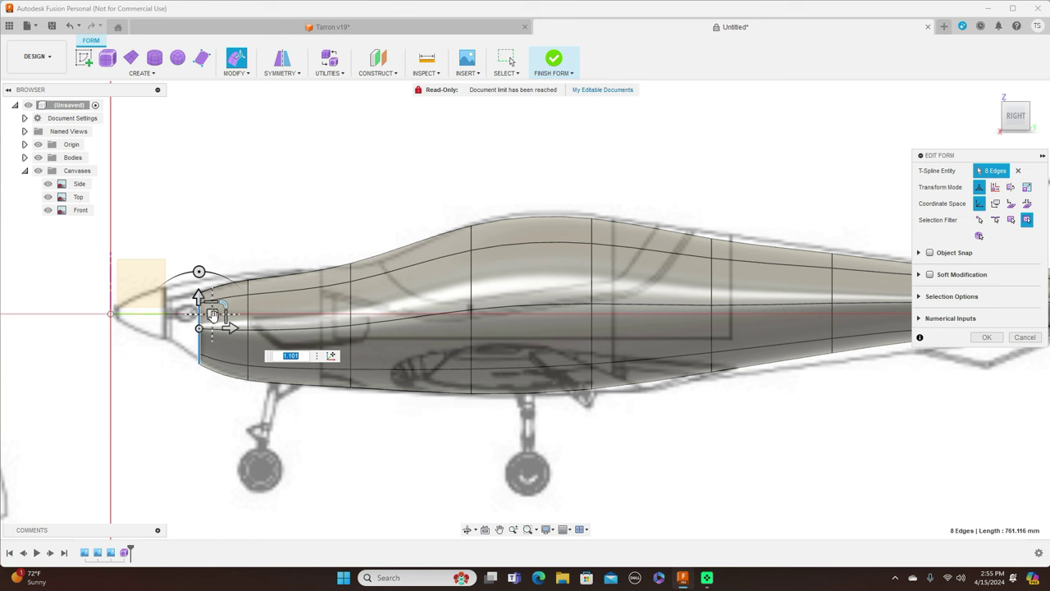
# Extrude the front edge ring about 59.9 mm forward to the spinner, shrink the new ring and raise it about 7.1 mm
pyautogui.moveTo(212, 314); pyautogui.dragTo(181, 302)
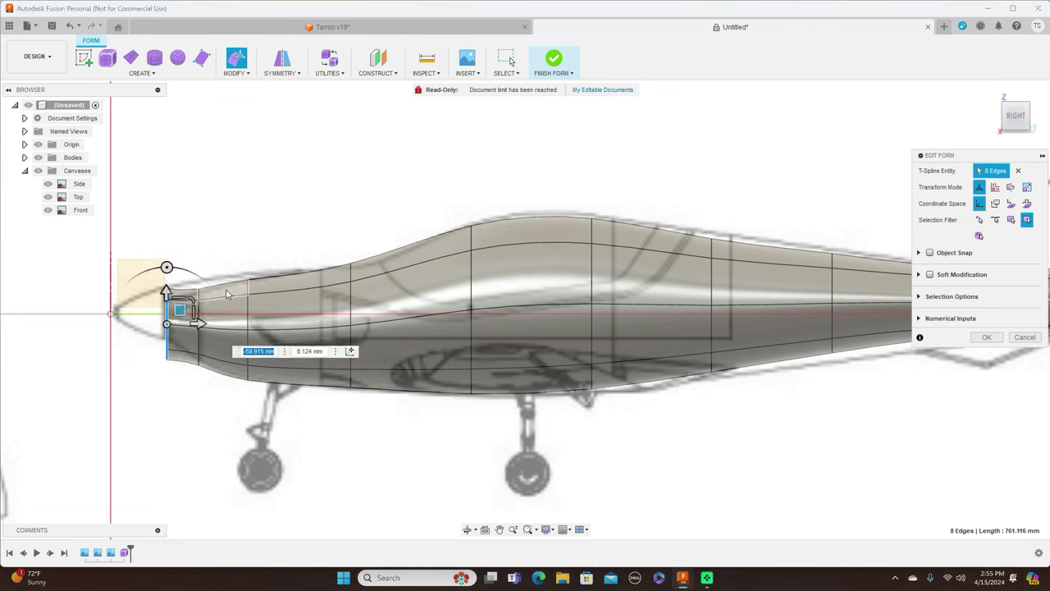
pyautogui.moveTo(191, 301); pyautogui.dragTo(179, 308)
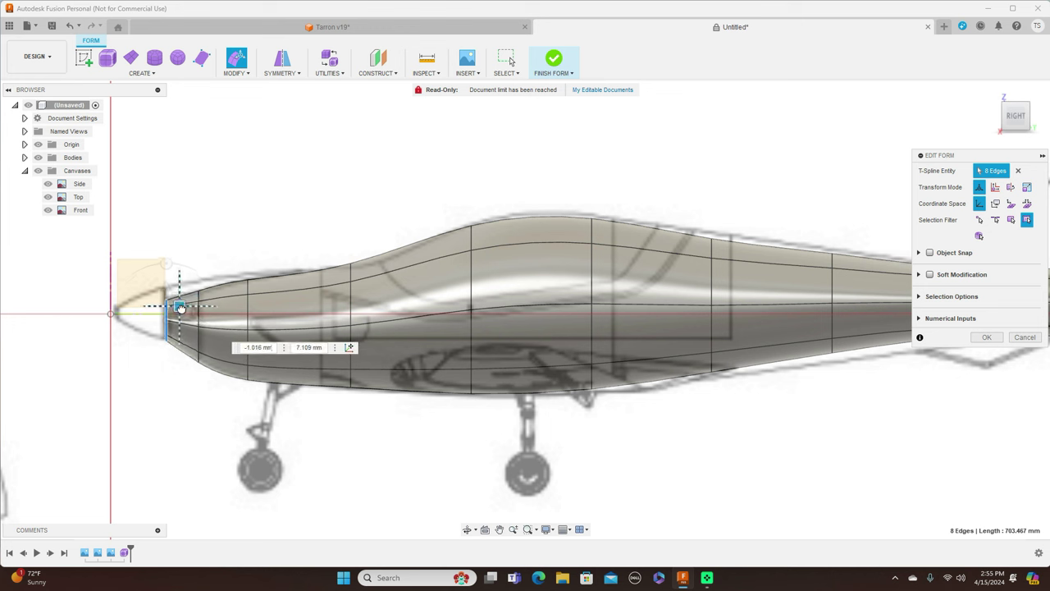
pyautogui.moveTo(181, 308); pyautogui.dragTo(181, 308)
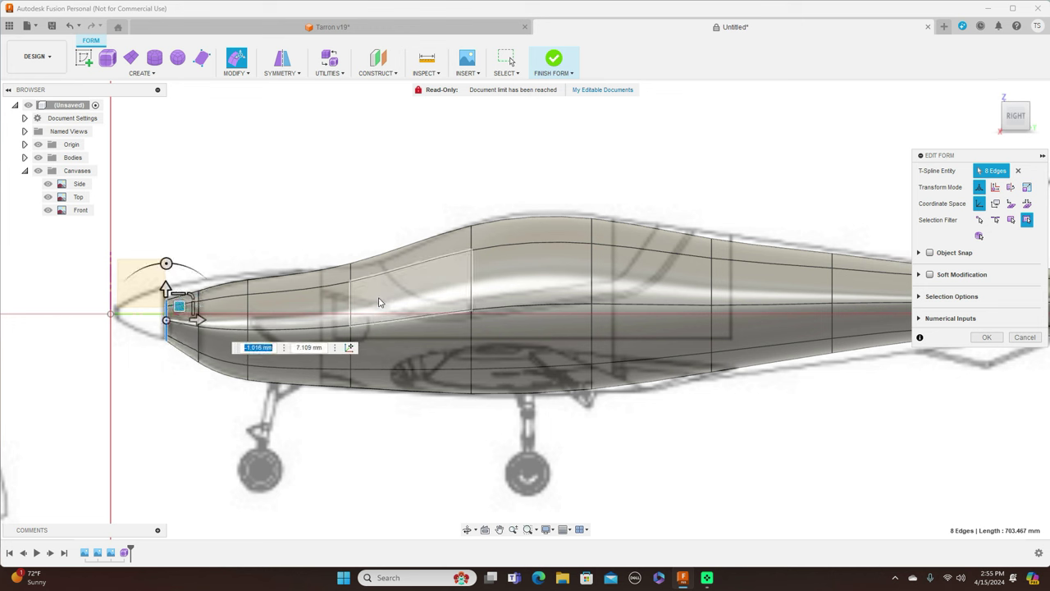
# Scale down the fourth edge ring, at the windshield base, and lower it about 1 mm
pyautogui.click(354, 307)
pyautogui.doubleClick(354, 306)
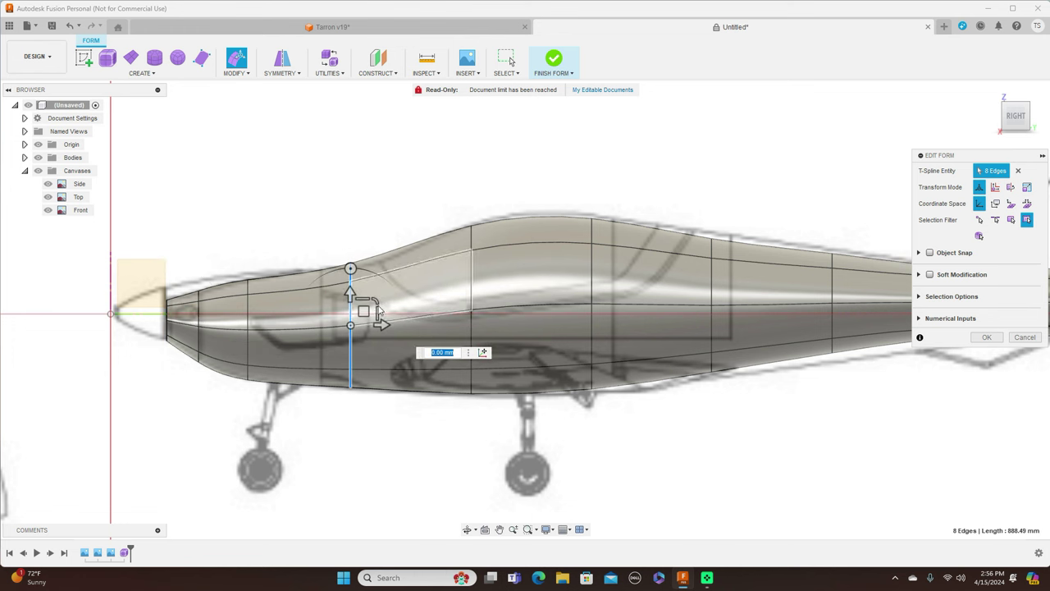
pyautogui.moveTo(378, 314)
pyautogui.mouseDown()
pyautogui.moveTo(375, 302)
pyautogui.moveTo(363, 311)
pyautogui.mouseUp()
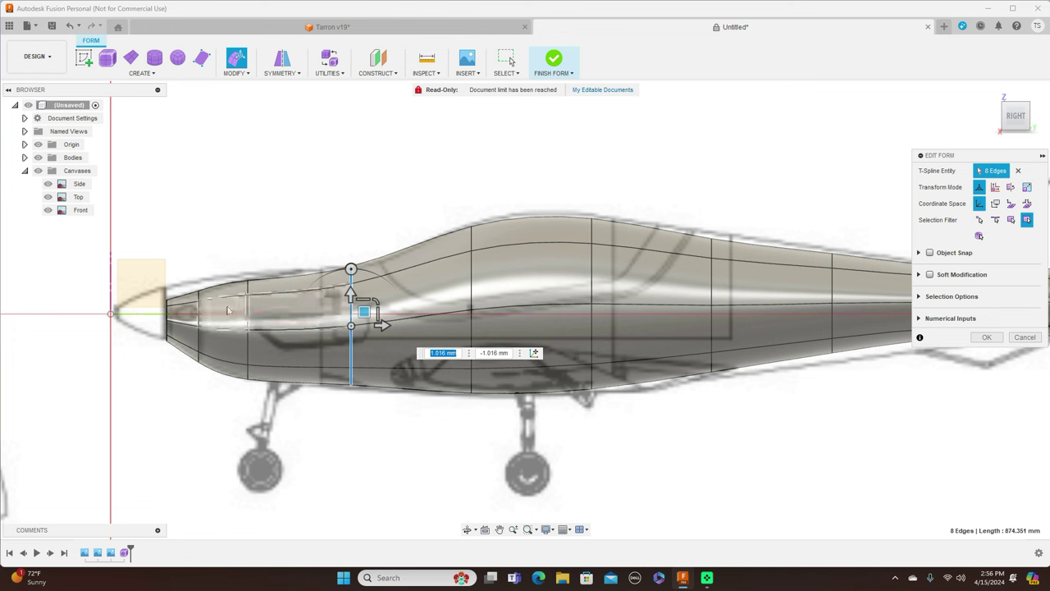
# Scale the sixth edge ring to about 1.07 and the seventh to about 1.13 to match the canopy and belly outline
pyautogui.moveTo(724, 181); pyautogui.dragTo(582, 181, button='middle')
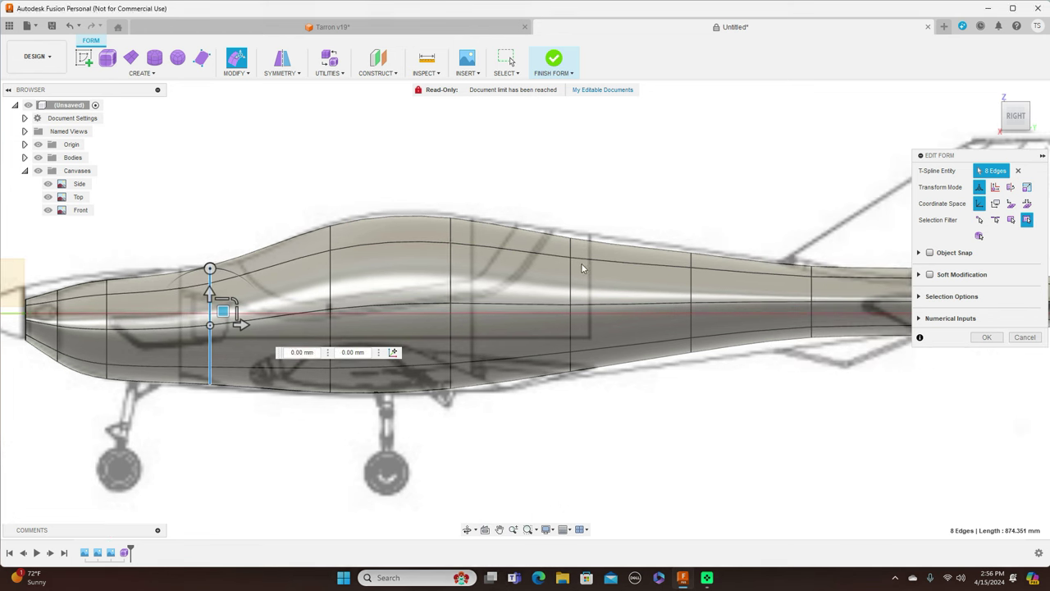
pyautogui.doubleClick(450, 277)
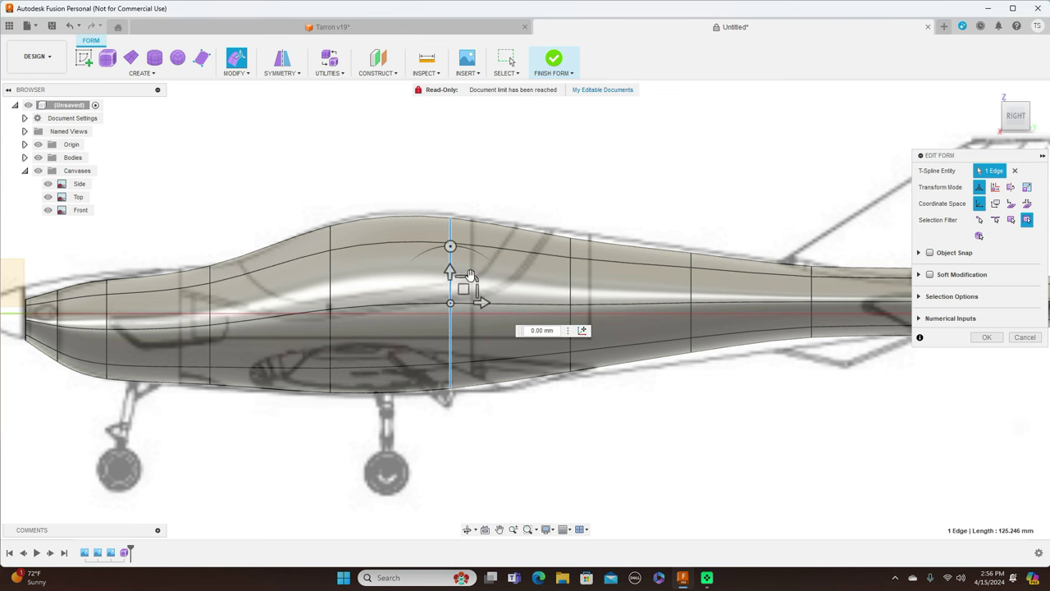
pyautogui.moveTo(475, 277); pyautogui.dragTo(475, 277)
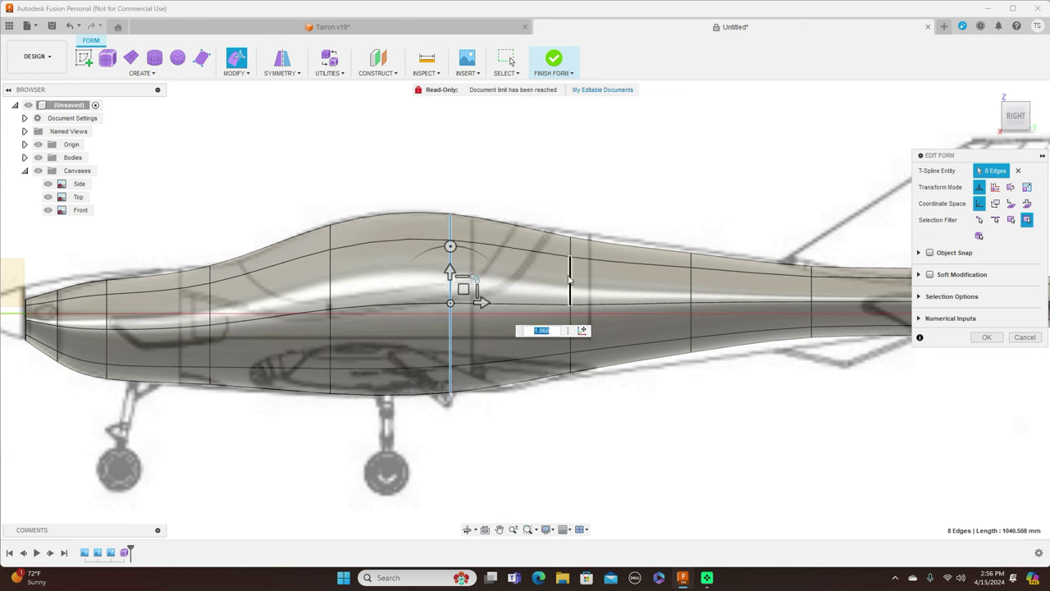
pyautogui.doubleClick(571, 280)
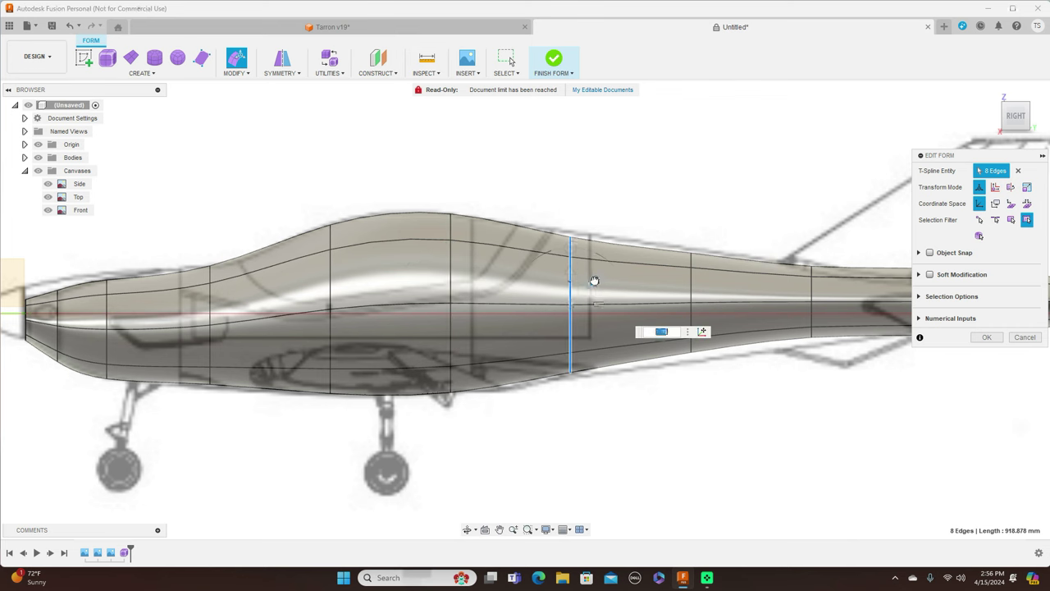
pyautogui.moveTo(595, 280); pyautogui.dragTo(596, 279)
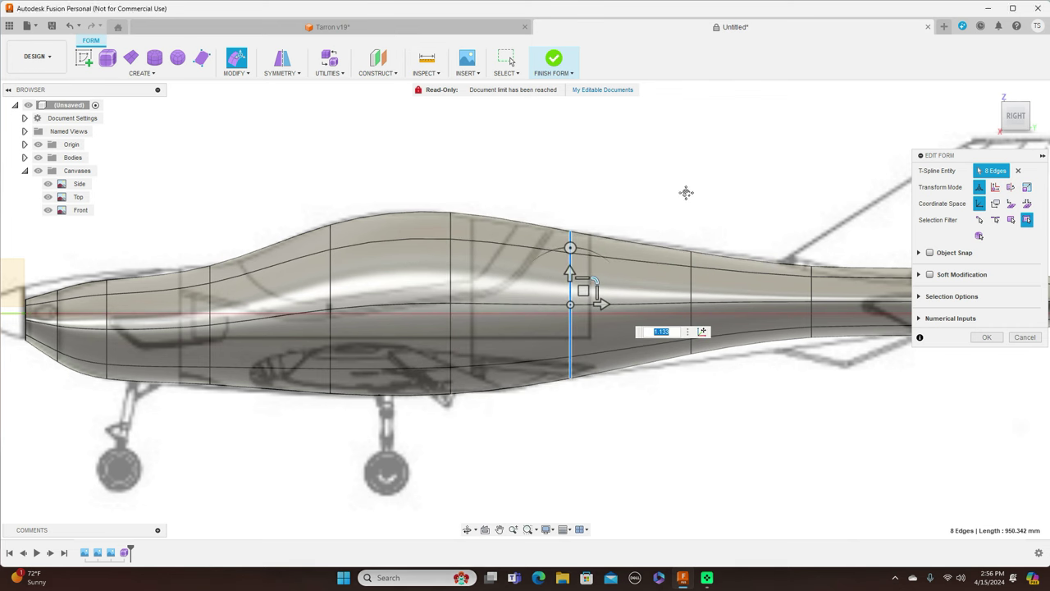
# Scale the eighth edge ring to about 1.10, then lower the ninth ring slightly and enlarge it to fit the rear fuselage outline
pyautogui.moveTo(687, 192); pyautogui.dragTo(589, 208, button='middle')
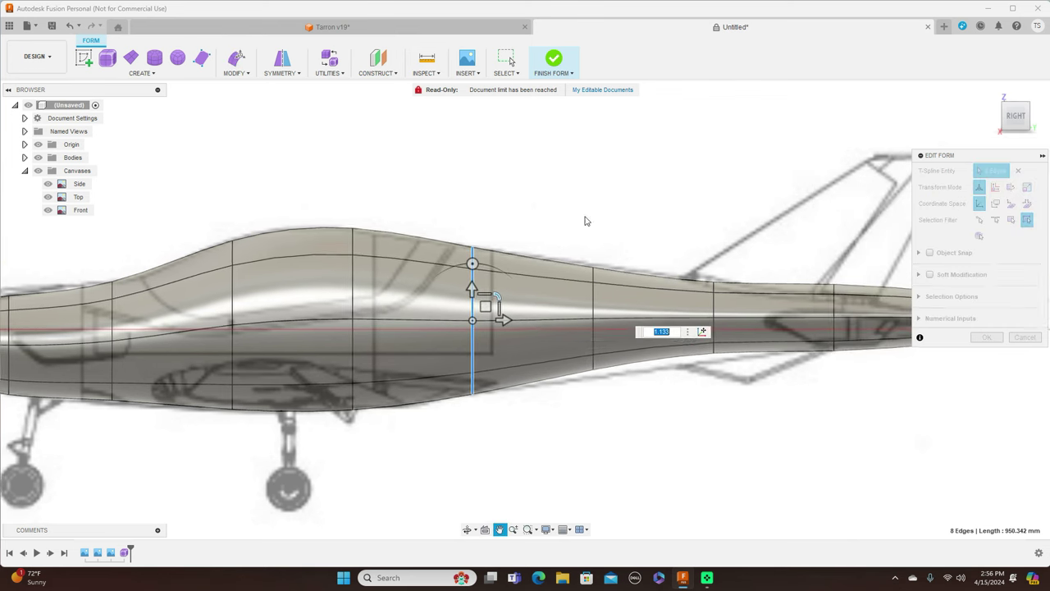
pyautogui.doubleClick(594, 293)
pyautogui.moveTo(618, 294); pyautogui.dragTo(619, 296)
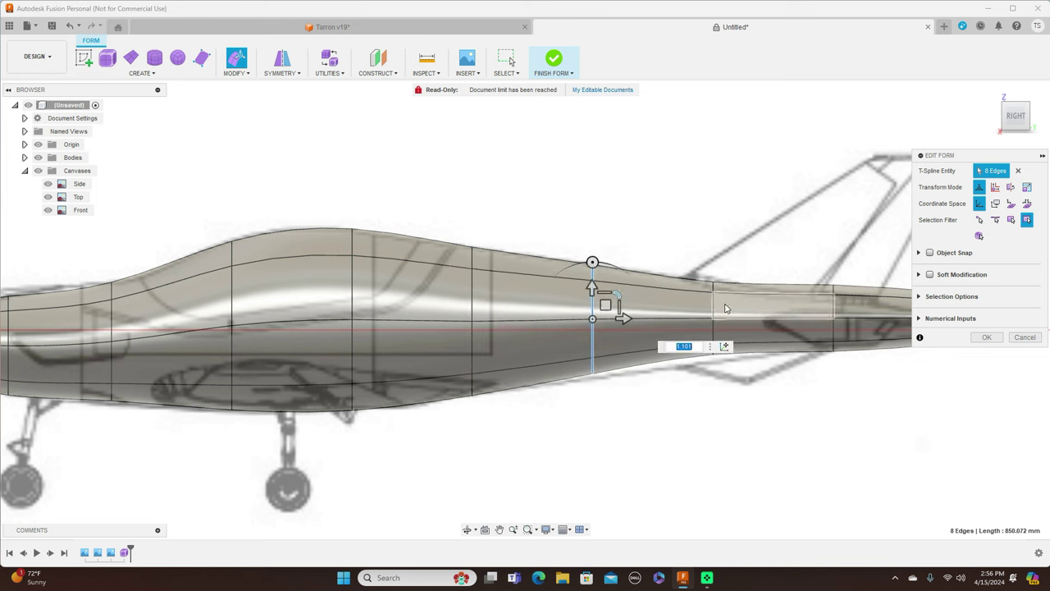
pyautogui.click(714, 309)
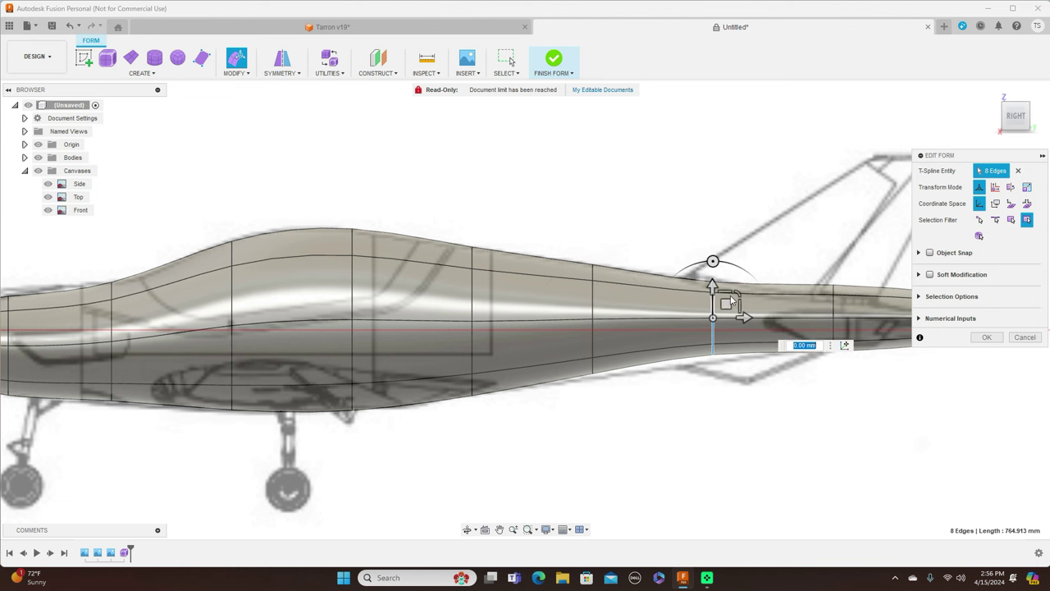
pyautogui.moveTo(726, 306); pyautogui.dragTo(725, 307)
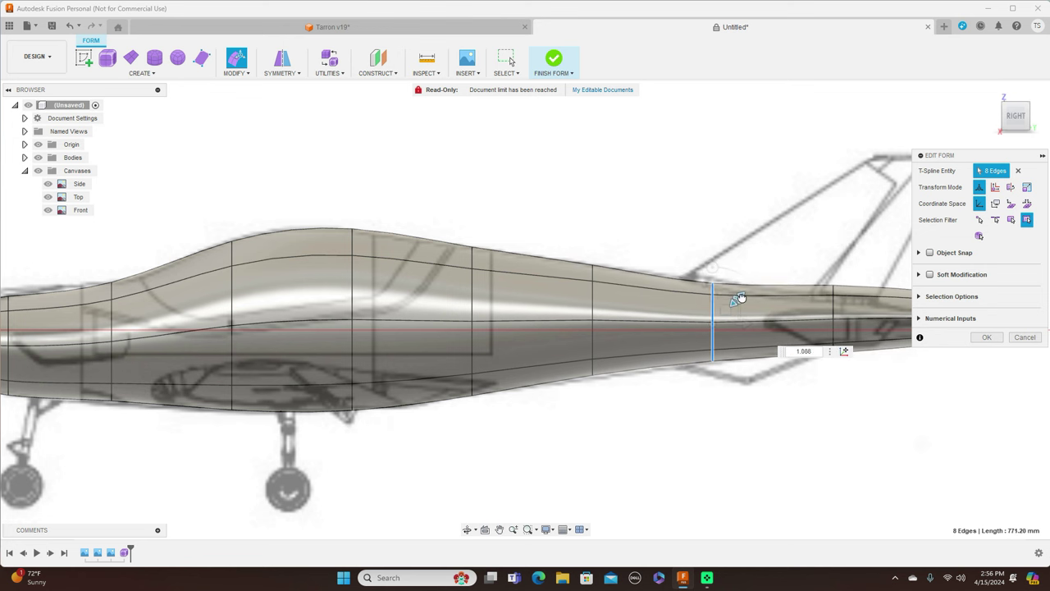
# Shrink and lower the tenth edge ring, then narrow the tail-end ring nearly to a point and lower it about 8.1 mm
pyautogui.moveTo(767, 164); pyautogui.dragTo(565, 186, button='middle')
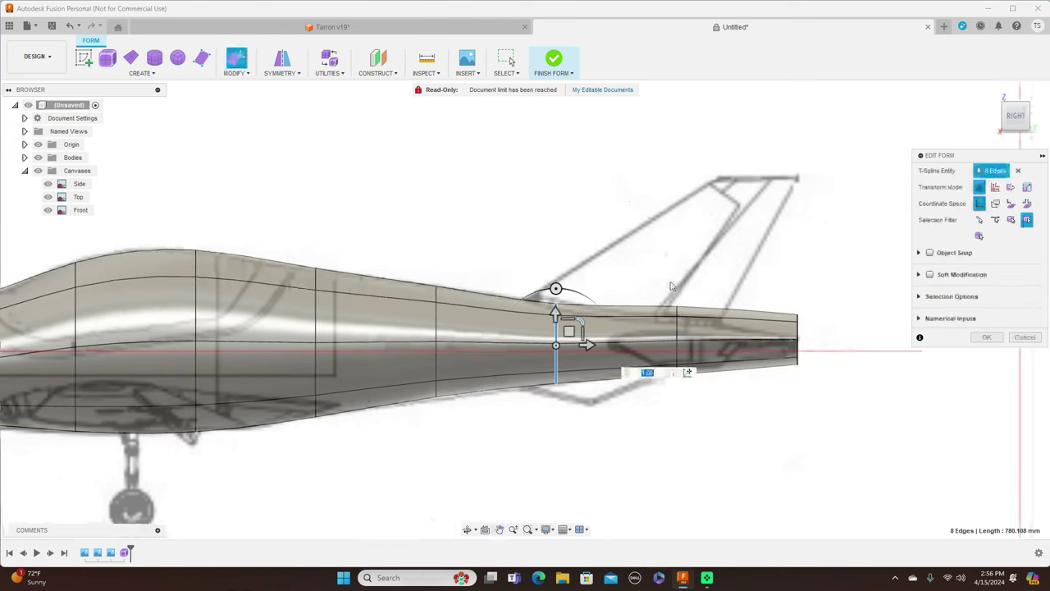
pyautogui.doubleClick(677, 328)
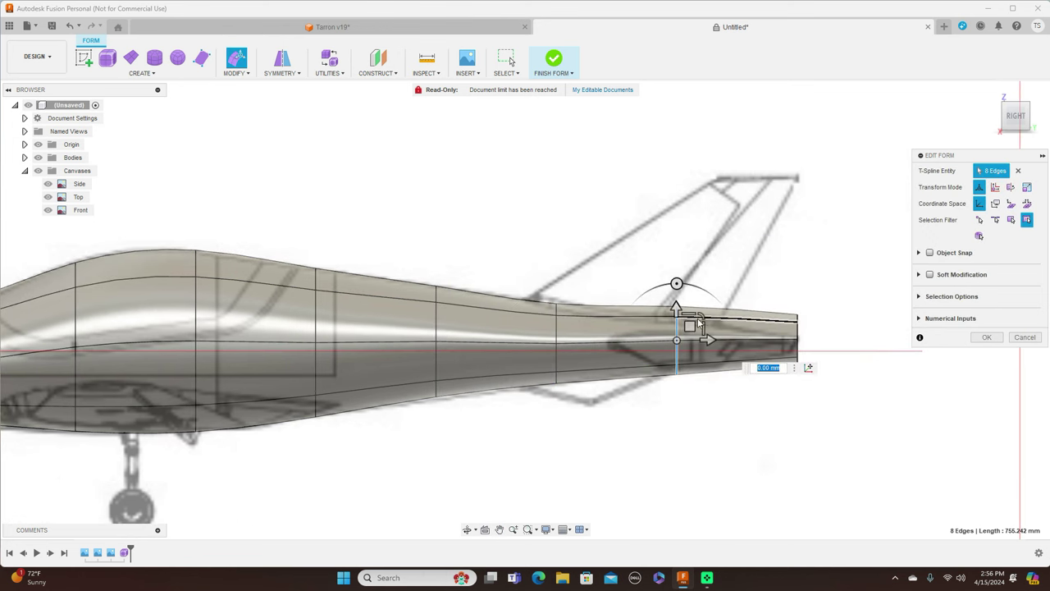
pyautogui.moveTo(701, 314)
pyautogui.mouseDown()
pyautogui.moveTo(689, 329)
pyautogui.moveTo(702, 317)
pyautogui.mouseUp()
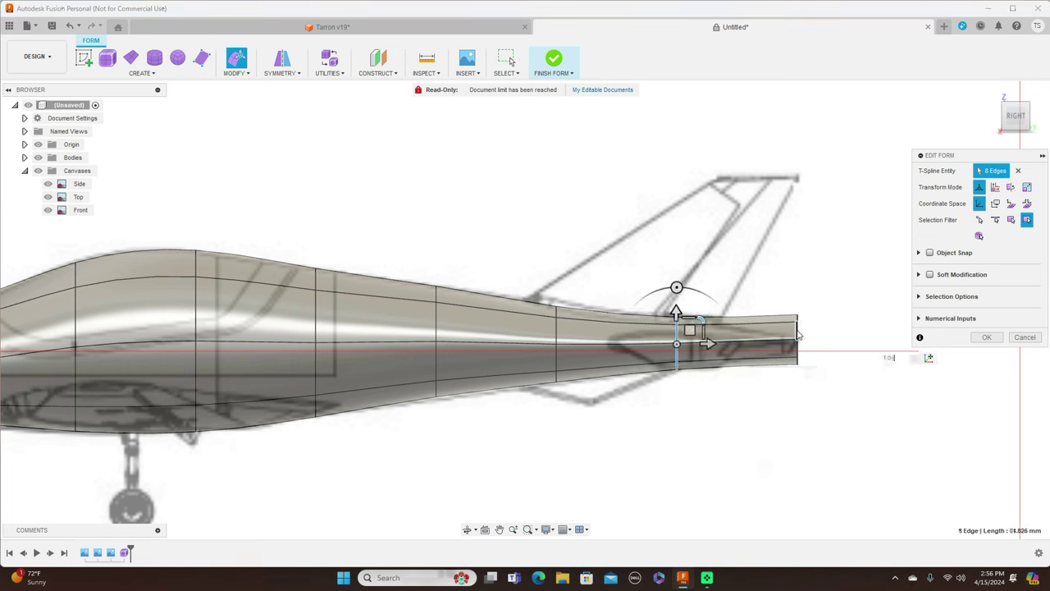
pyautogui.doubleClick(797, 337)
pyautogui.moveTo(823, 311); pyautogui.dragTo(809, 329)
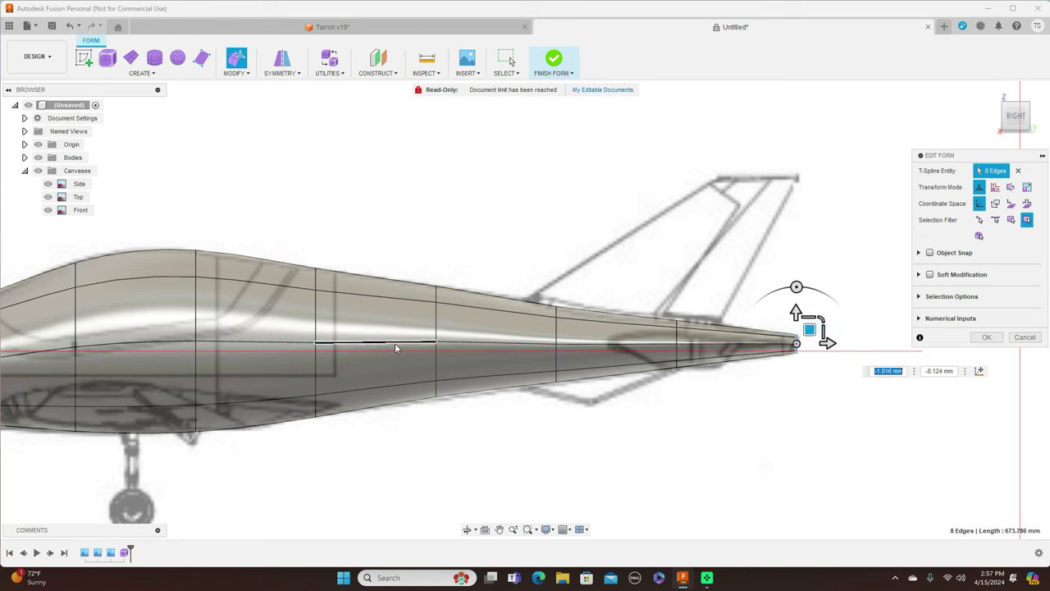
# Lower the eighth edge ring about 3 mm and adjust the height of the upper edge just behind the canopy peak
pyautogui.doubleClick(437, 331)
pyautogui.moveTo(462, 317); pyautogui.dragTo(449, 329)
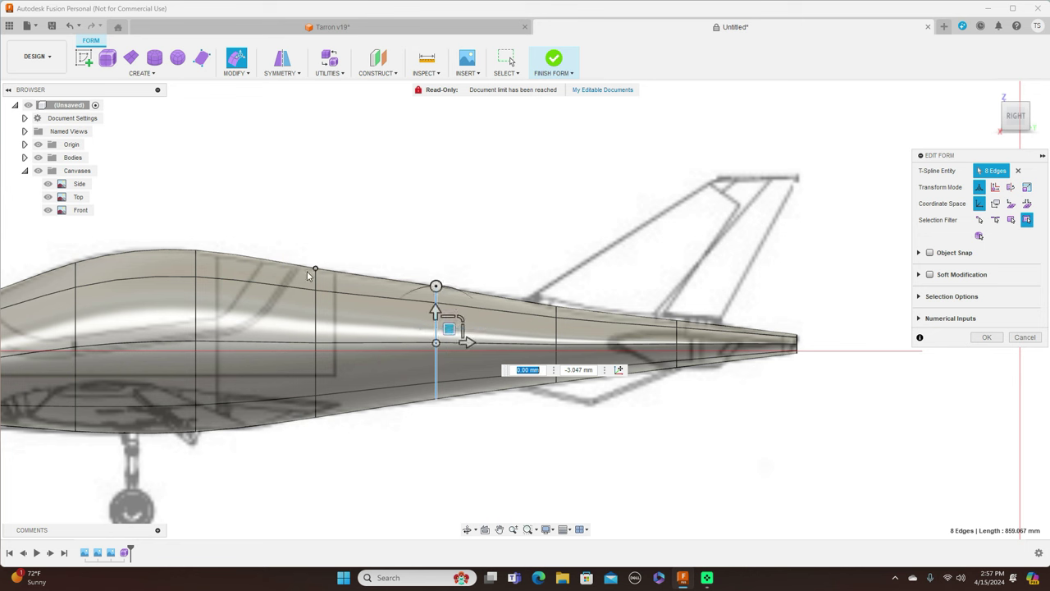
pyautogui.doubleClick(196, 301)
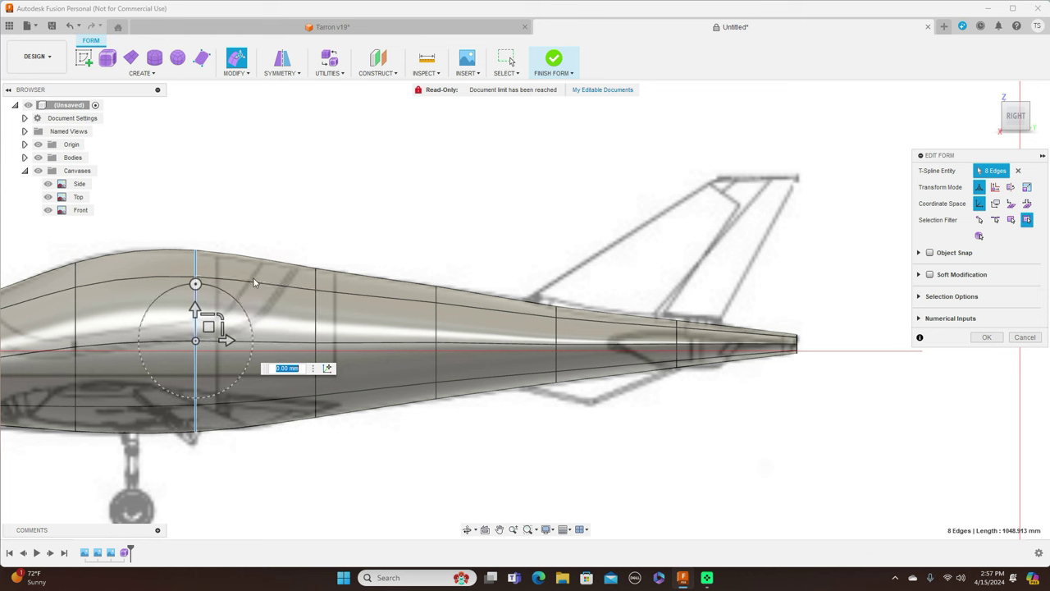
pyautogui.click(273, 256)
pyautogui.moveTo(269, 244); pyautogui.dragTo(268, 249)
pyautogui.moveTo(396, 204); pyautogui.dragTo(565, 185, button='middle')
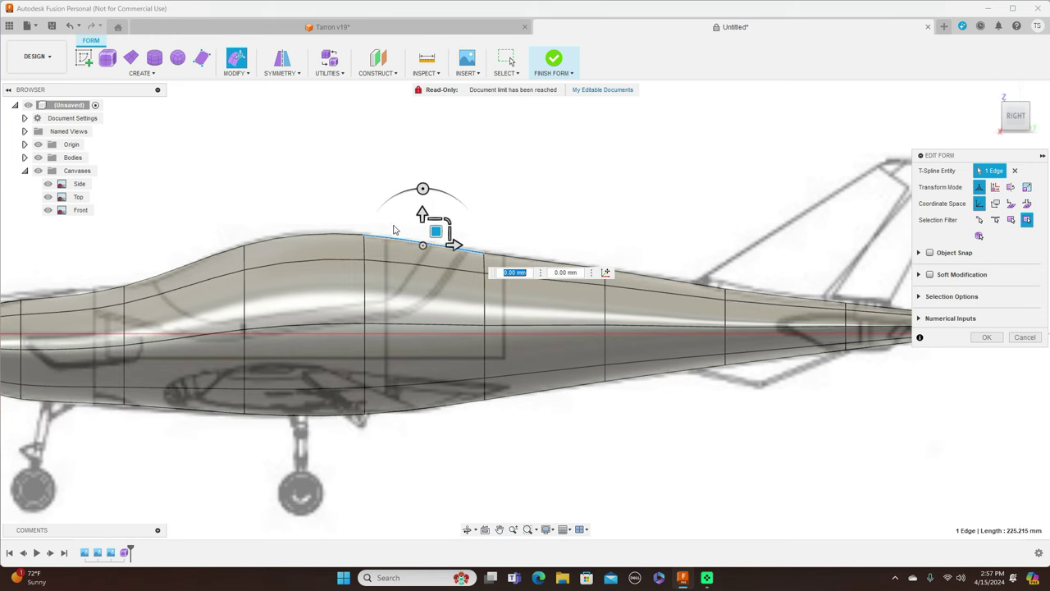
# Raise the top edge at the front of the canopy peak about 4.1 mm and lower the windshield-base ring about 3.7 mm
pyautogui.click(294, 236)
pyautogui.moveTo(316, 226); pyautogui.dragTo(316, 223)
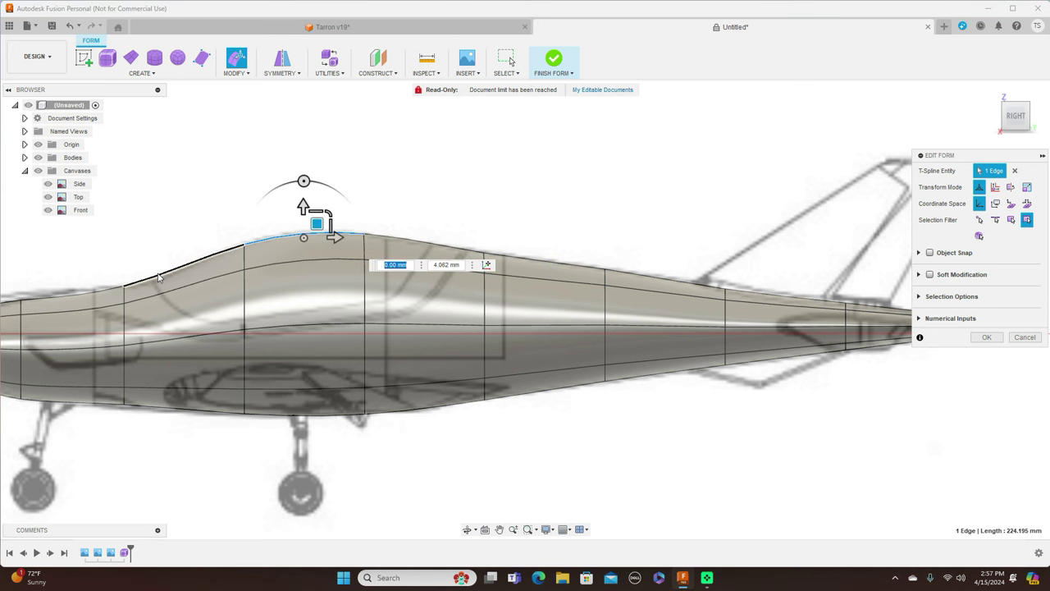
pyautogui.scroll(2, 655, 186)
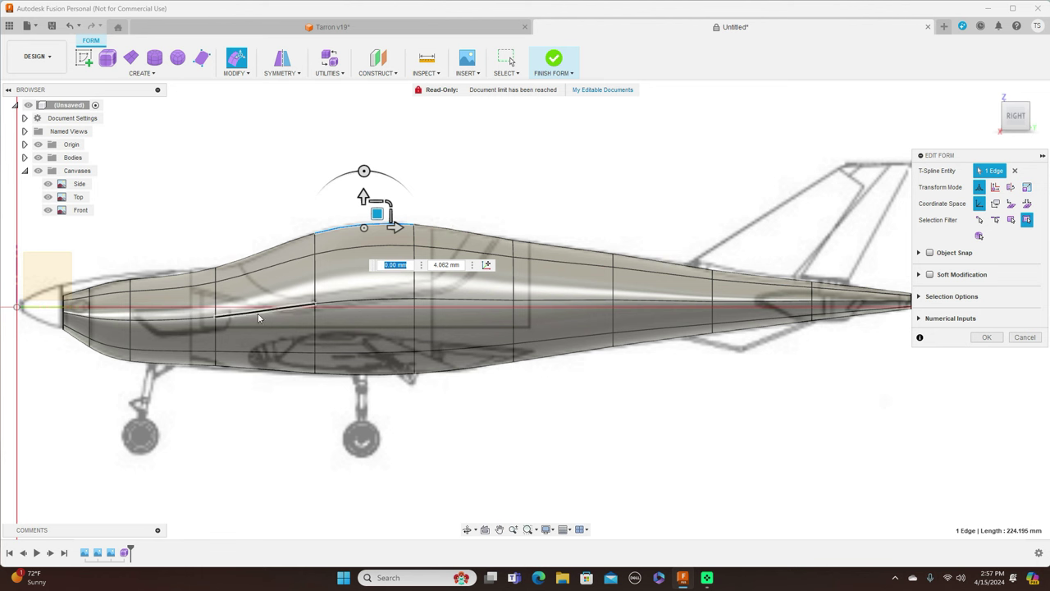
pyautogui.doubleClick(215, 309)
pyautogui.moveTo(239, 293); pyautogui.dragTo(227, 304)
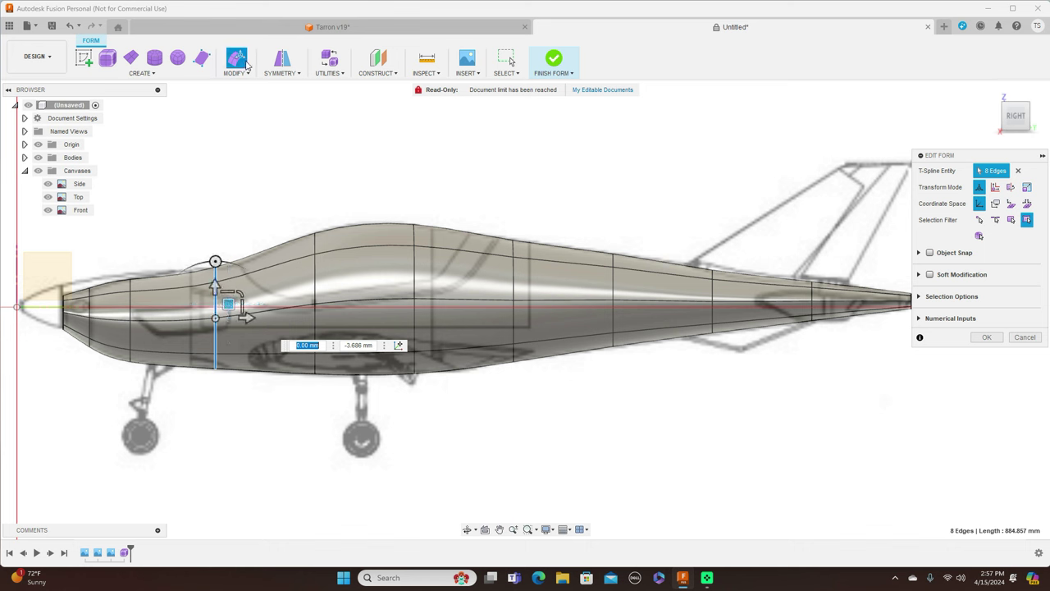
# Try inserting a single edge ring behind the windshield-base ring with Simple mode at location -0.301, and undo it
pyautogui.click(243, 74)
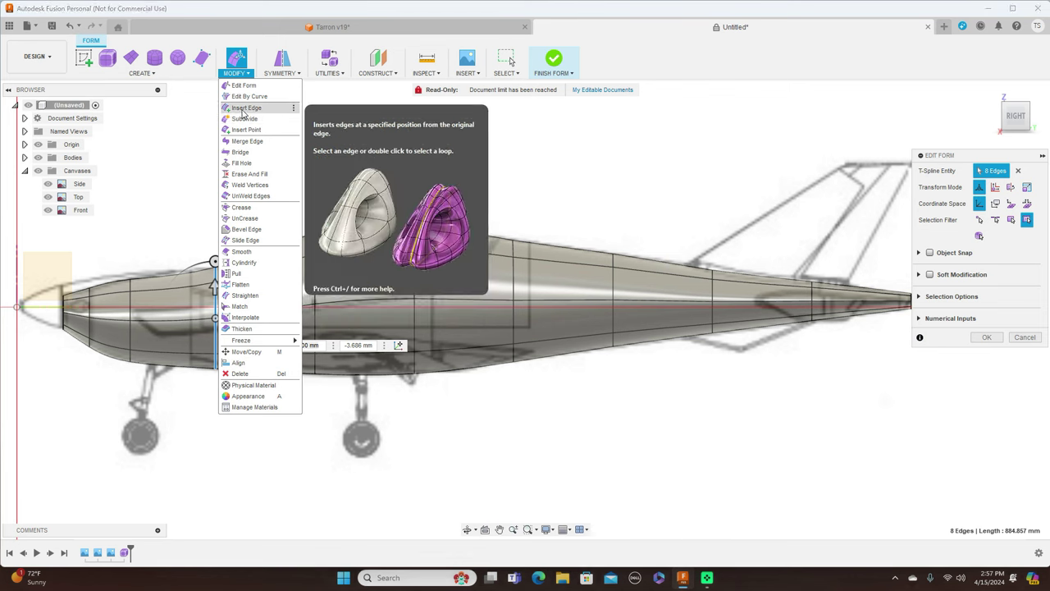
pyautogui.click(242, 109)
pyautogui.moveTo(215, 338); pyautogui.dragTo(293, 361)
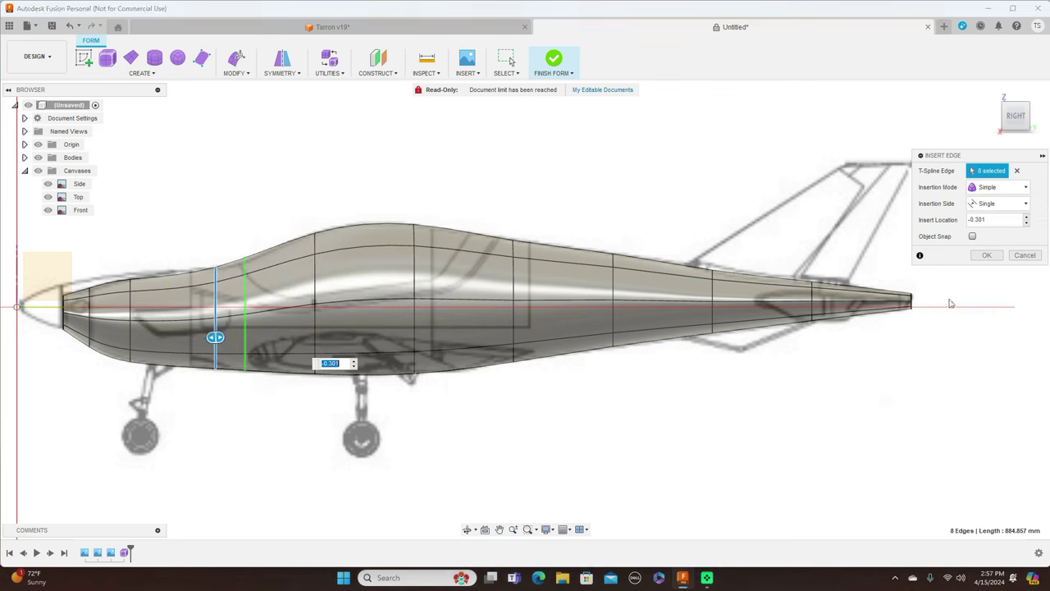
pyautogui.click(987, 256)
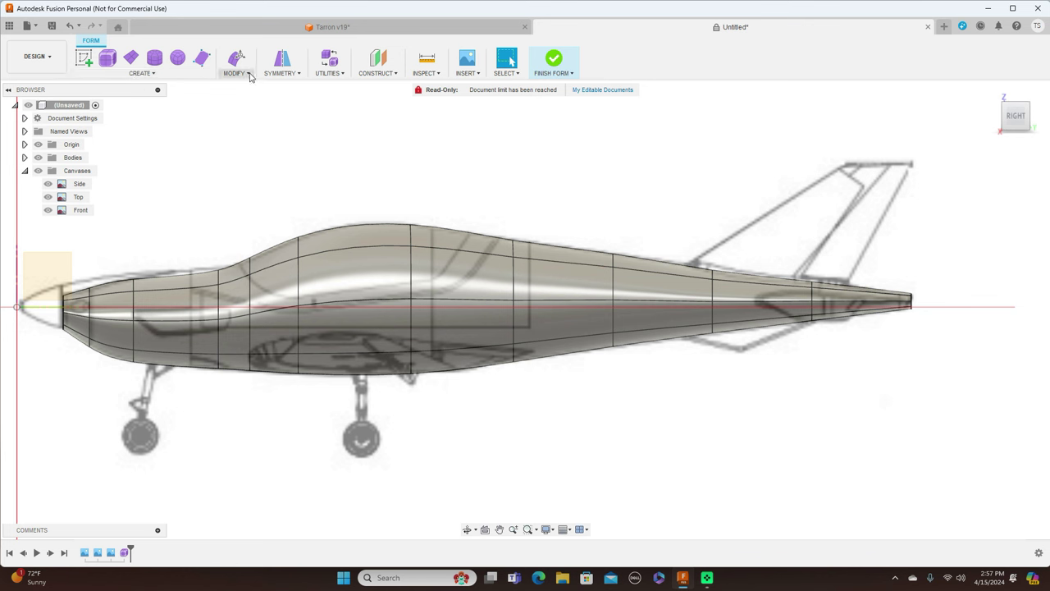
pyautogui.click(71, 28)
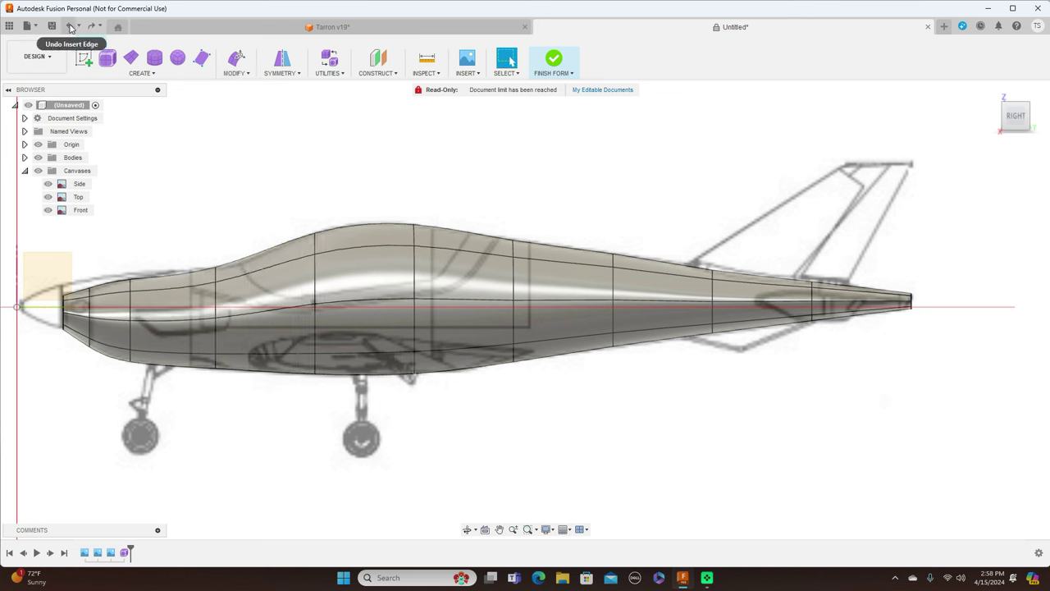
# Insert a single edge ring behind the windshield-base ring using Exact mode at insert location -0.32
pyautogui.doubleClick(216, 295)
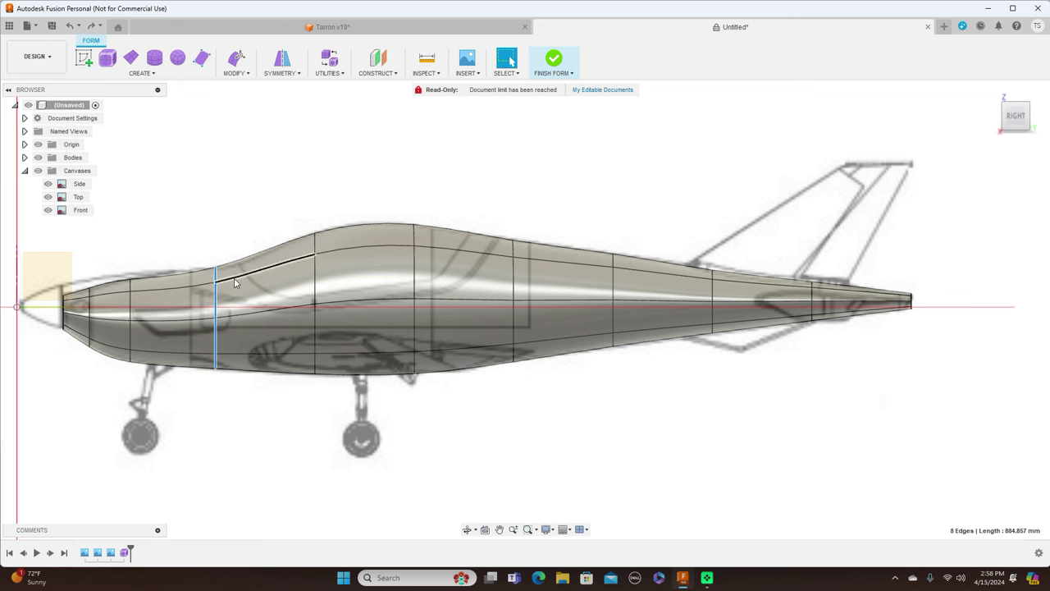
pyautogui.click(249, 76)
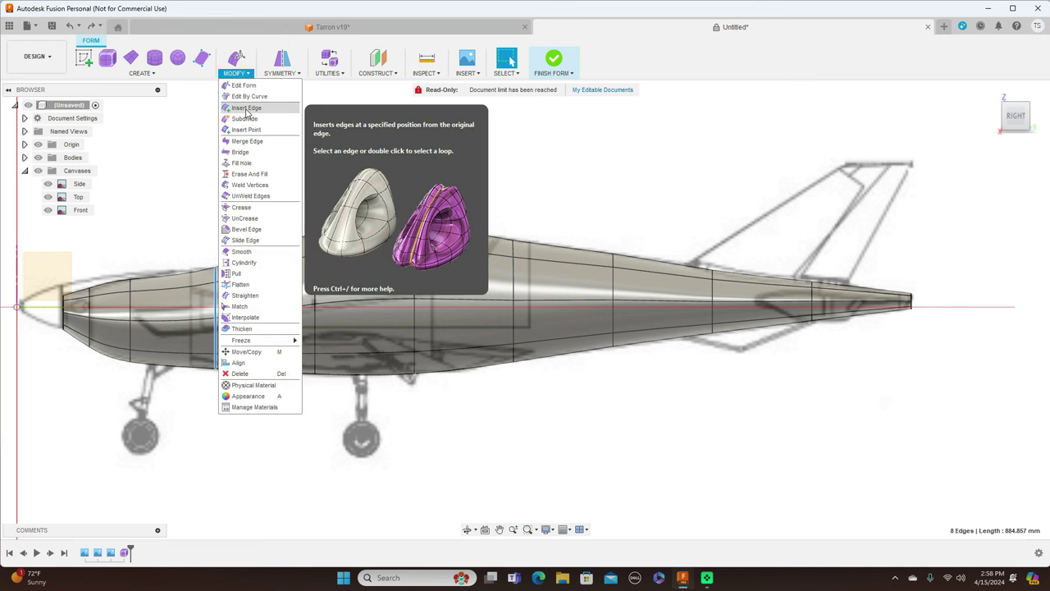
pyautogui.click(246, 98)
pyautogui.moveTo(215, 337); pyautogui.dragTo(294, 343)
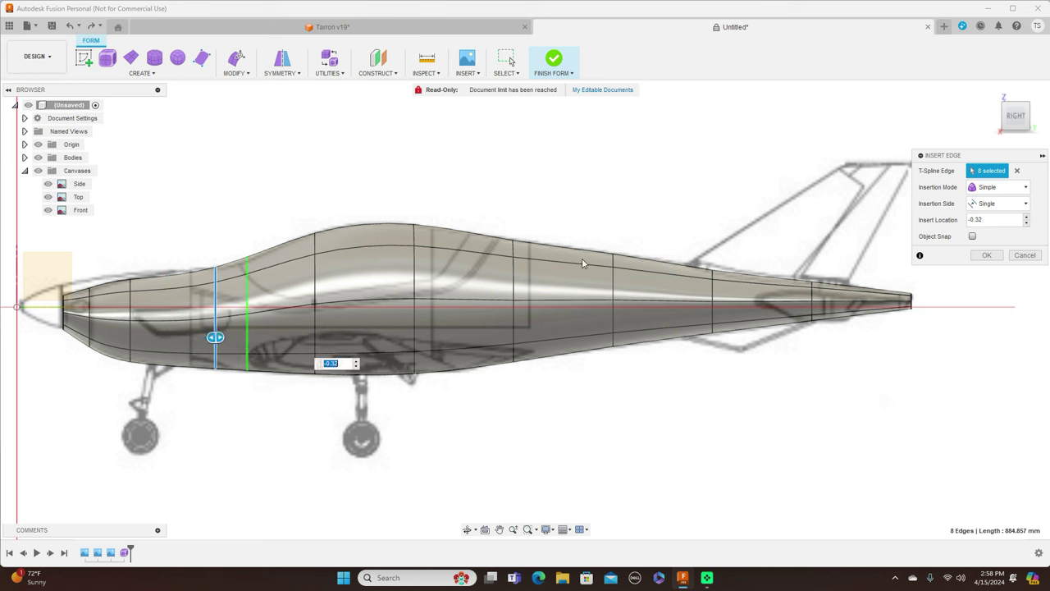
pyautogui.click(1008, 187)
pyautogui.click(988, 212)
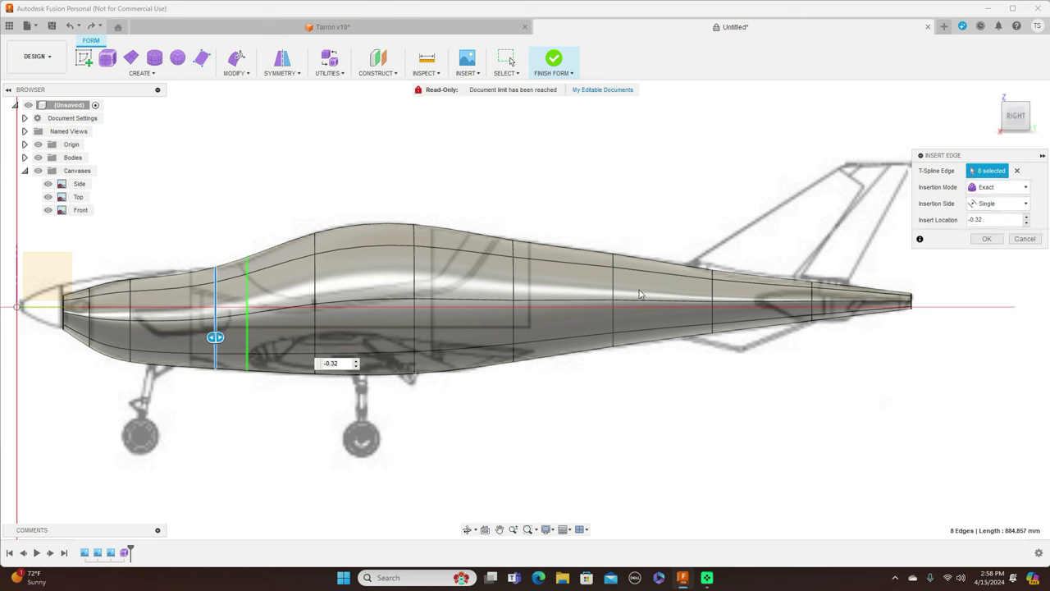
pyautogui.click(989, 240)
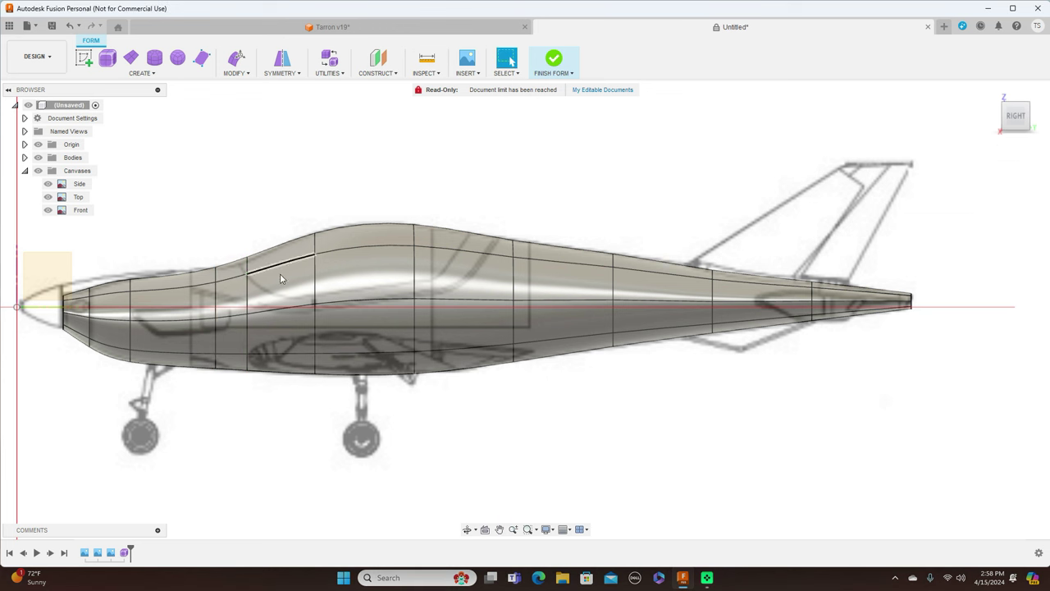
# Lower the inserted edge ring in Edit Form and scale it to about 1.025 to follow the side outline
pyautogui.doubleClick(250, 300)
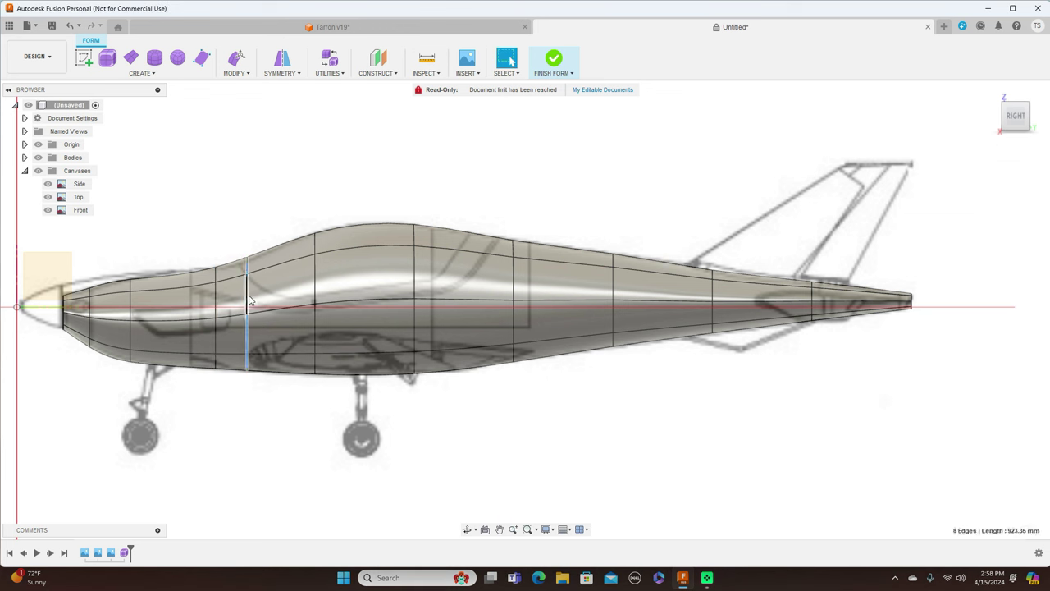
pyautogui.rightClick(250, 301)
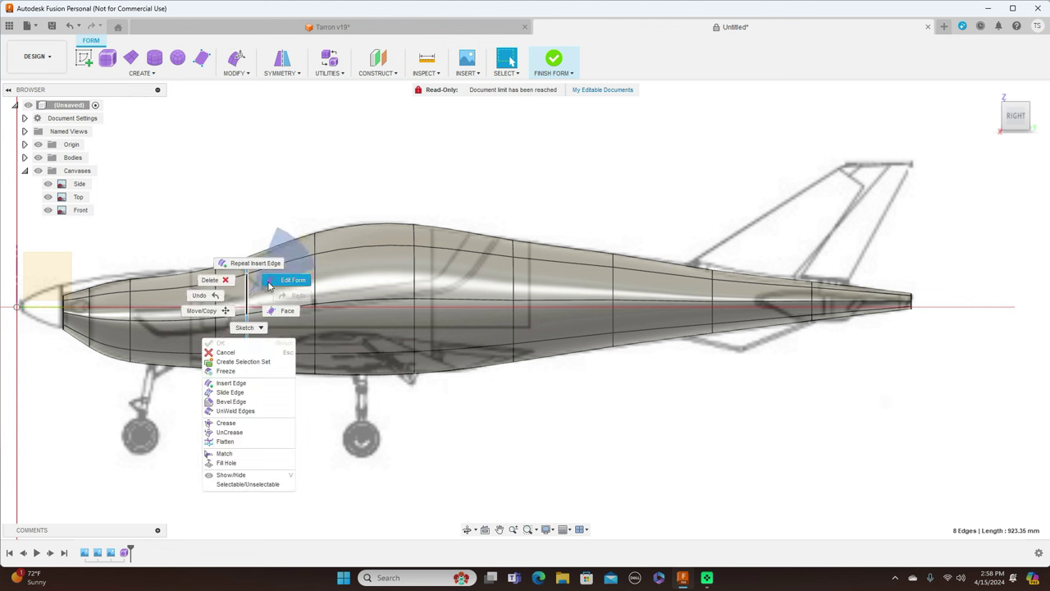
pyautogui.click(269, 285)
pyautogui.moveTo(269, 285)
pyautogui.mouseDown()
pyautogui.moveTo(262, 304)
pyautogui.moveTo(271, 294)
pyautogui.mouseUp()
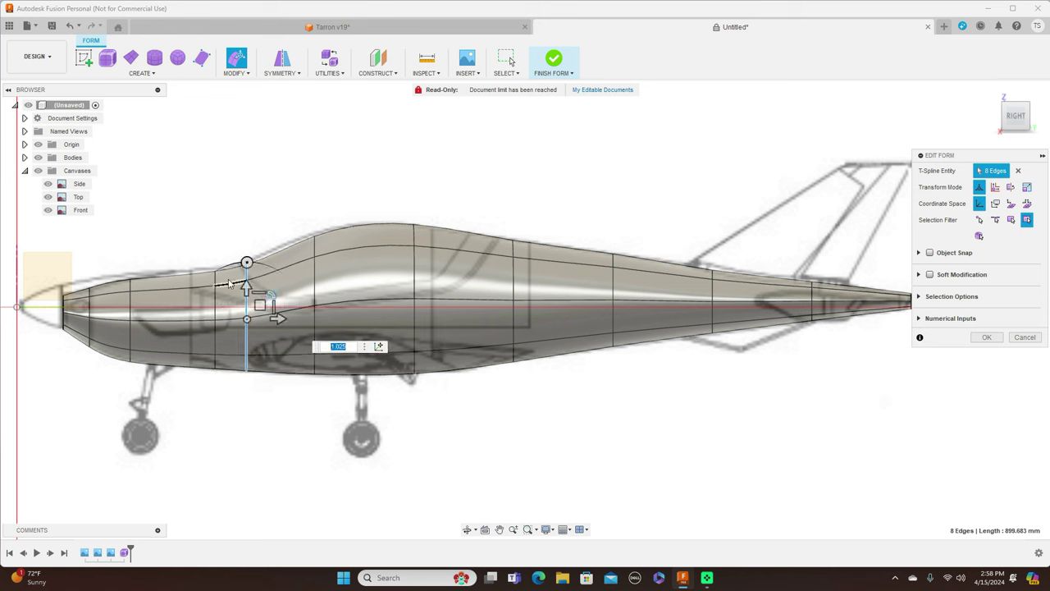
# Raise the top vertex of the windshield-base ring about 11.3 mm and the sloping top edge of the windshield about 8.1 mm
pyautogui.scroll(3, 214, 282)
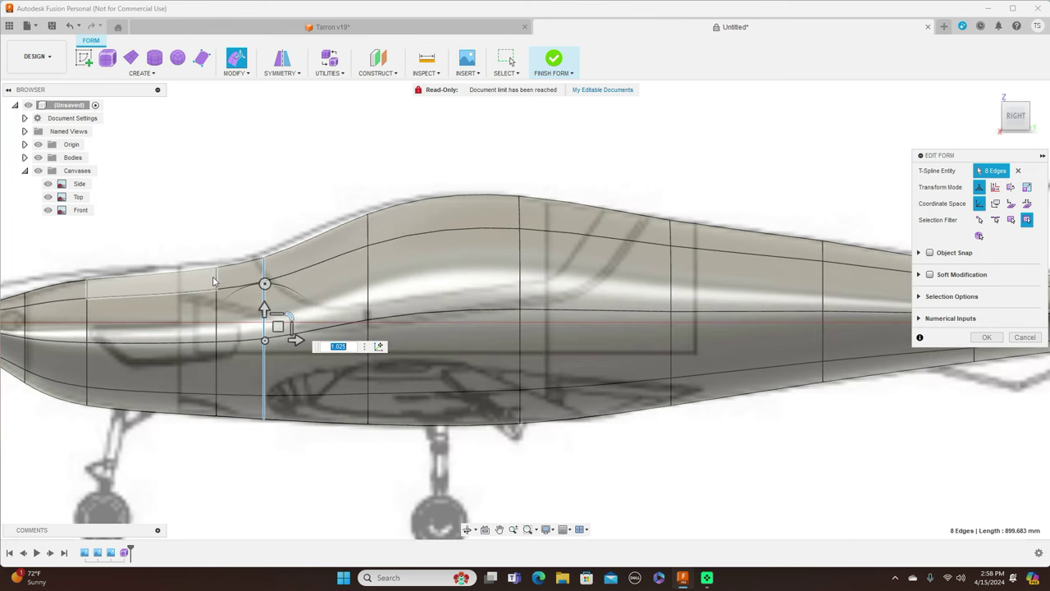
pyautogui.click(215, 267)
pyautogui.moveTo(231, 251); pyautogui.dragTo(230, 244)
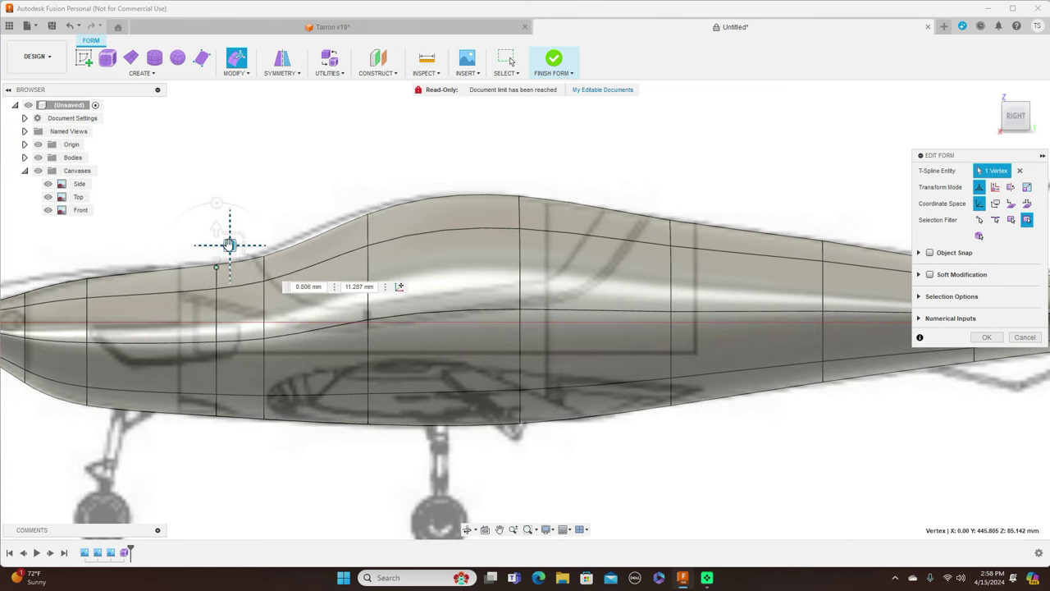
pyautogui.click(325, 228)
pyautogui.moveTo(328, 219); pyautogui.dragTo(326, 214)
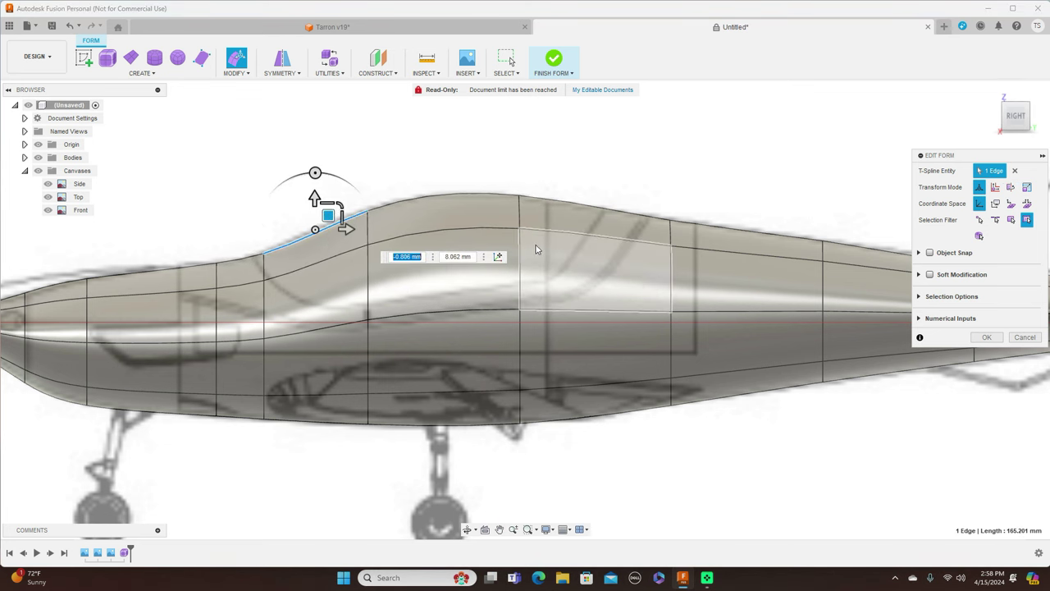
# In the top view, narrow the nose-end edge ring and scale the second ring to about 0.525 to match the blueprint
pyautogui.scroll(-5, 460, 230)
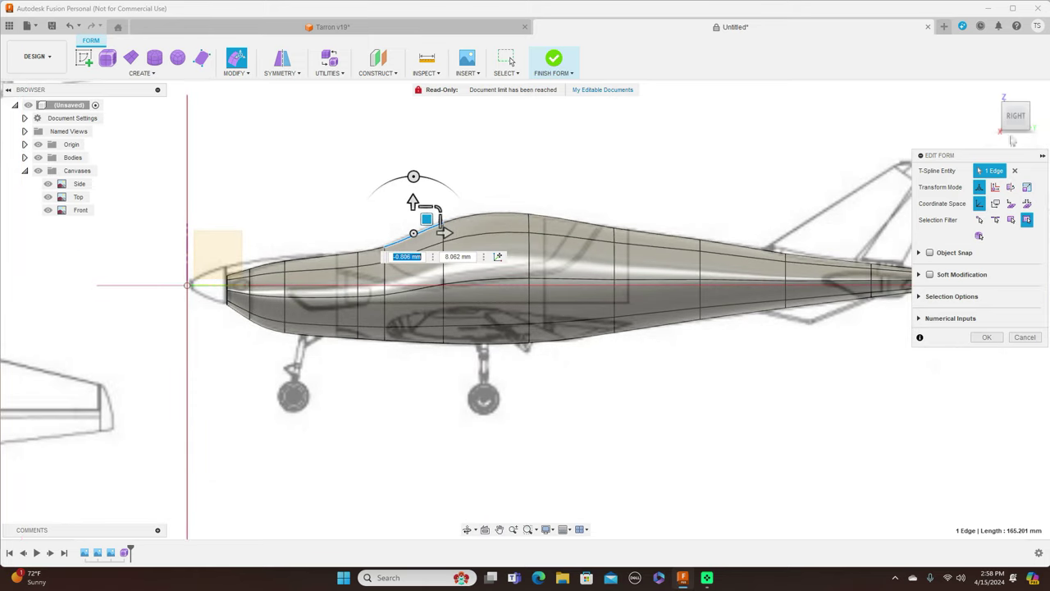
pyautogui.click(1018, 98)
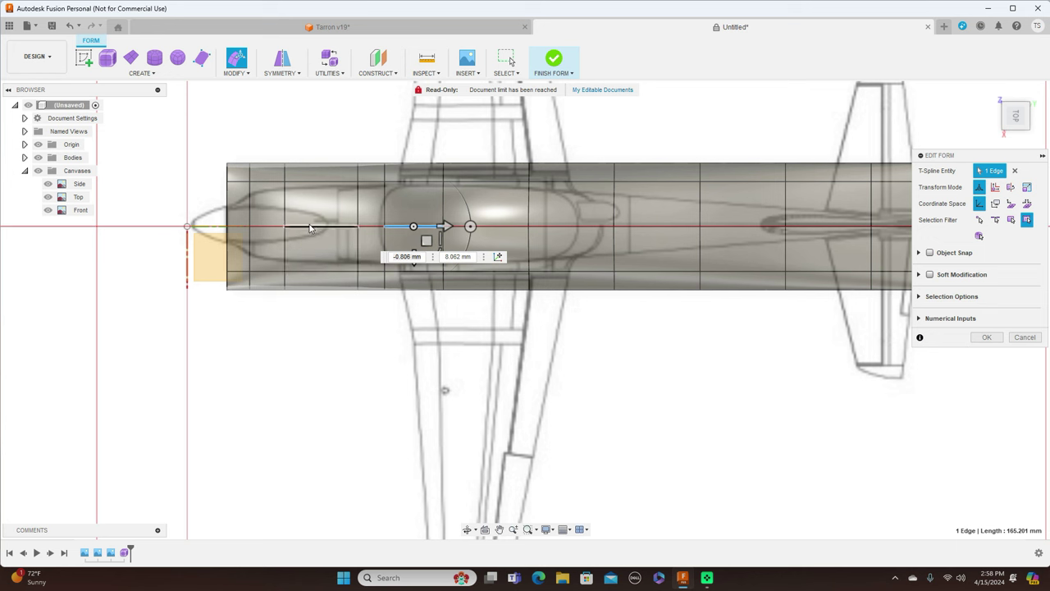
pyautogui.doubleClick(228, 215)
pyautogui.moveTo(252, 250); pyautogui.dragTo(253, 225)
pyautogui.doubleClick(250, 213)
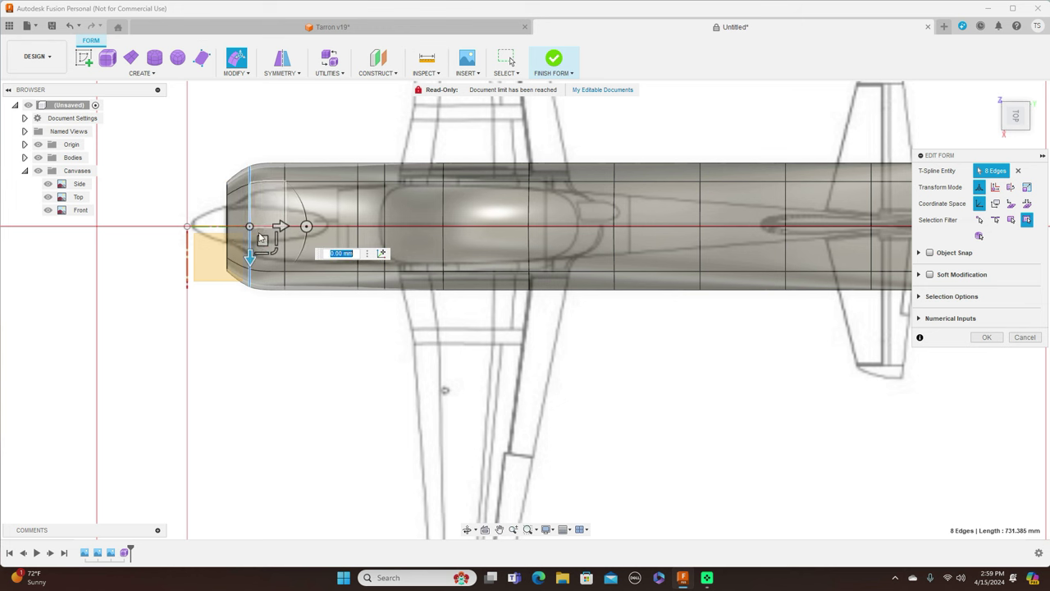
pyautogui.moveTo(274, 253); pyautogui.dragTo(272, 236)
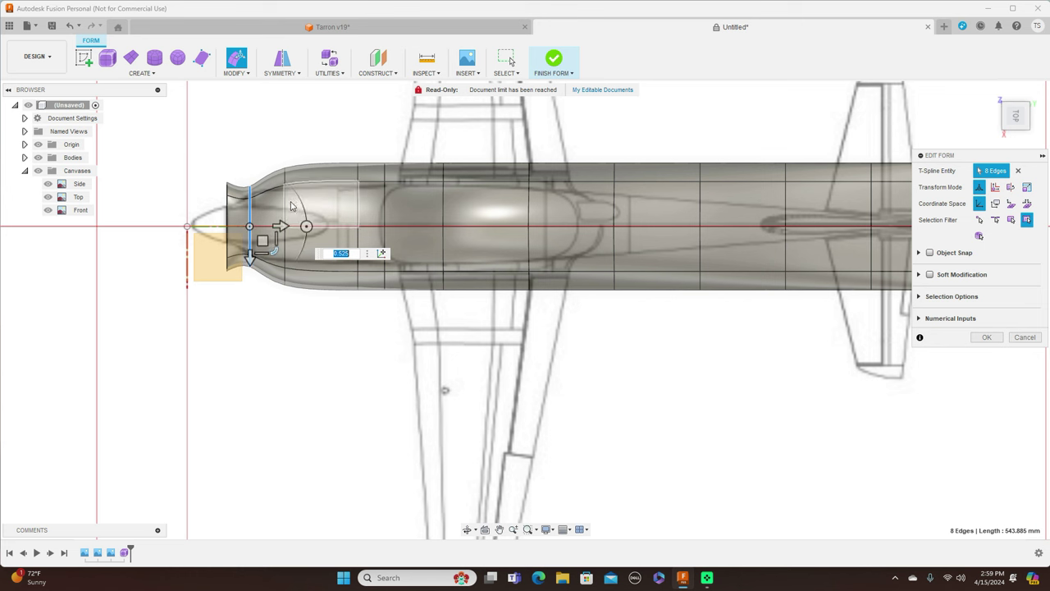
# Scale the third edge ring to about 0.564 and narrow the fourth ring to the top-view cowling outline
pyautogui.doubleClick(286, 205)
pyautogui.moveTo(310, 253); pyautogui.dragTo(305, 236)
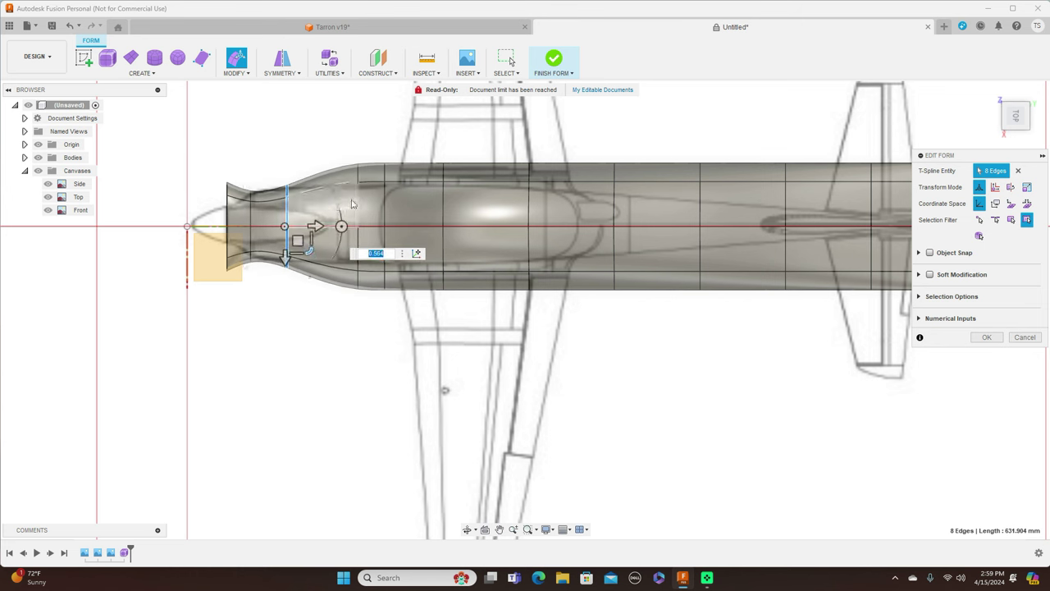
pyautogui.doubleClick(358, 250)
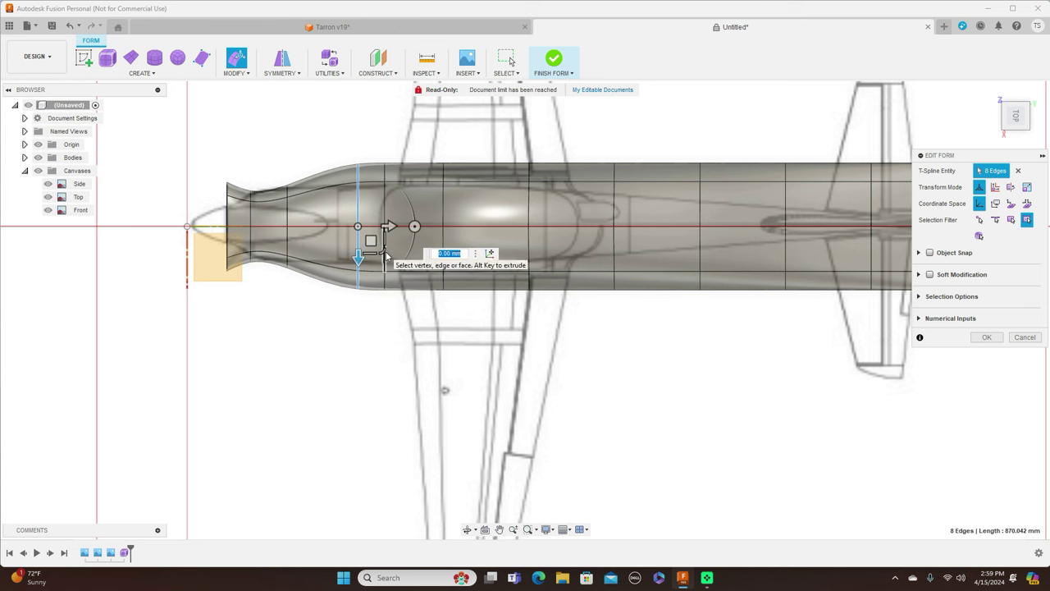
pyautogui.moveTo(391, 254); pyautogui.dragTo(374, 236)
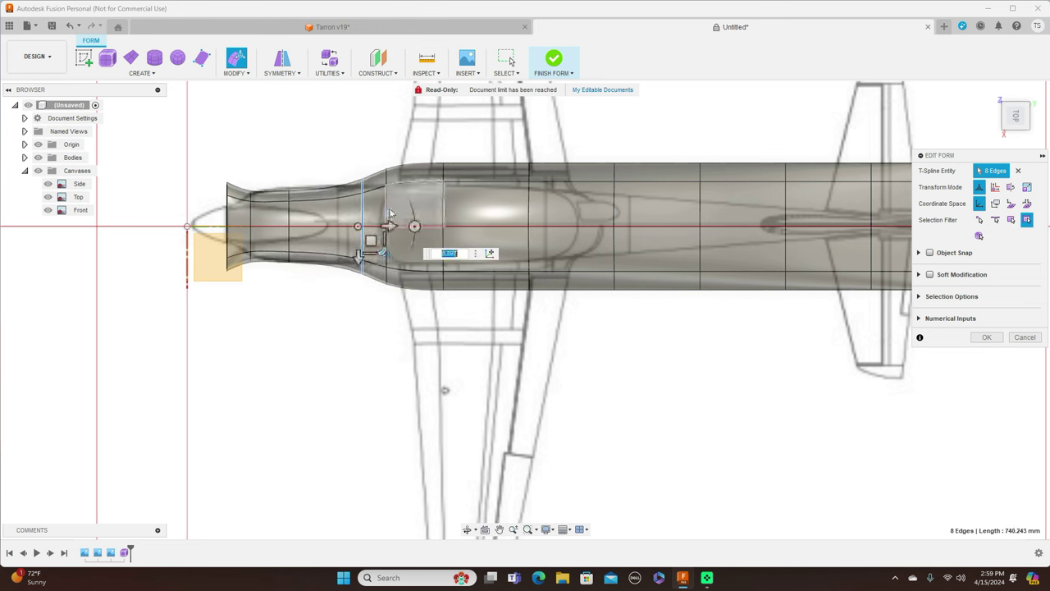
# Scale the fifth edge ring to about 0.609 and the sixth to about 0.605 to match the cockpit width
pyautogui.doubleClick(388, 209)
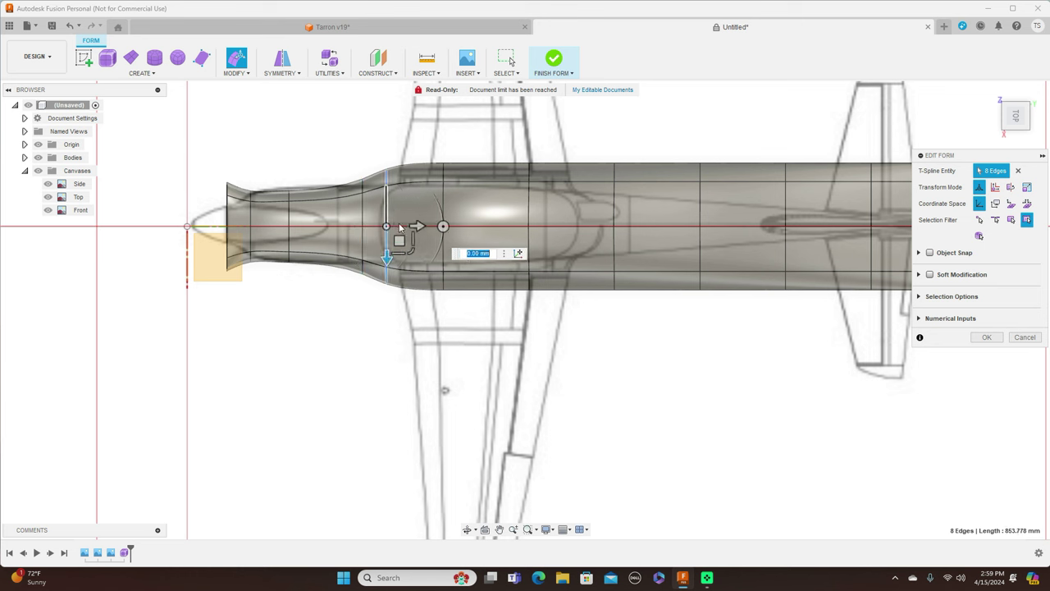
pyautogui.moveTo(412, 253); pyautogui.dragTo(407, 237)
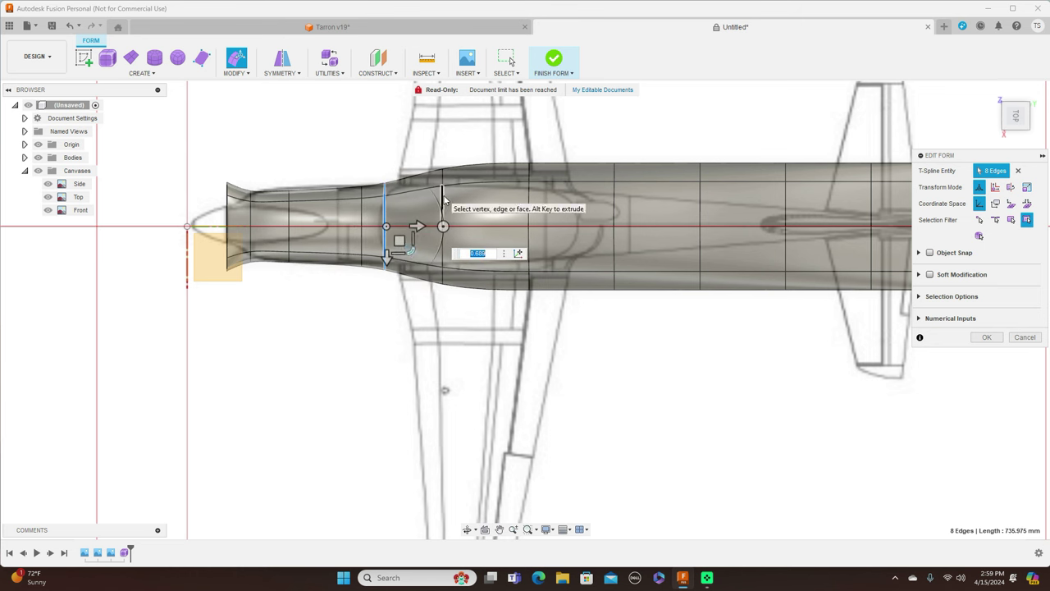
pyautogui.doubleClick(443, 197)
pyautogui.moveTo(457, 241)
pyautogui.mouseDown()
pyautogui.moveTo(467, 250)
pyautogui.moveTo(465, 238)
pyautogui.mouseUp()
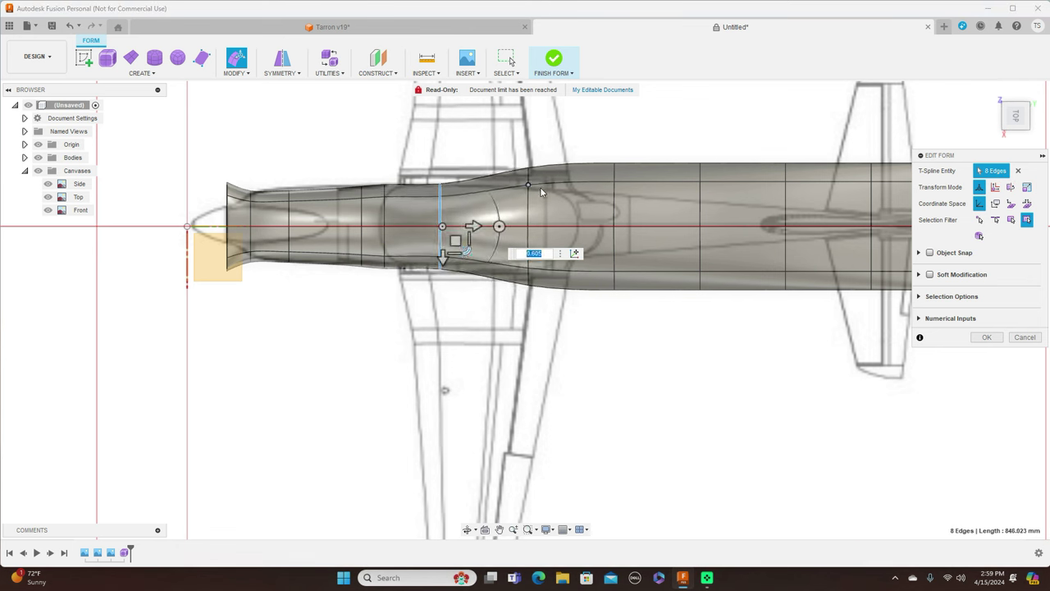
# Narrow the seventh and eighth edge rings to fit the fuselage outline around the rear of the canopy
pyautogui.click(528, 208)
pyautogui.doubleClick(528, 209)
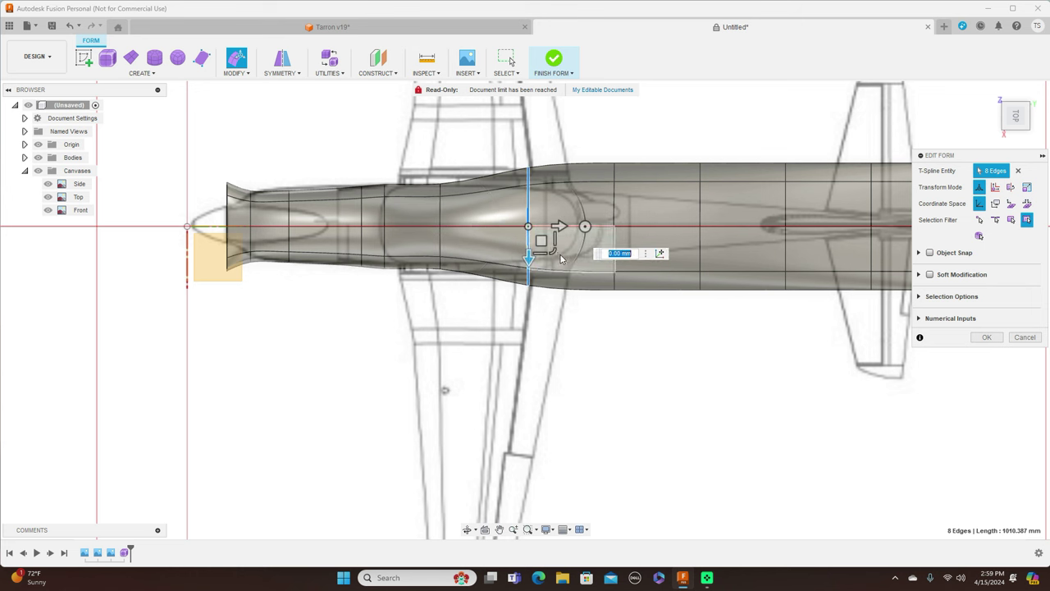
pyautogui.moveTo(553, 244); pyautogui.dragTo(547, 236)
pyautogui.click(617, 203)
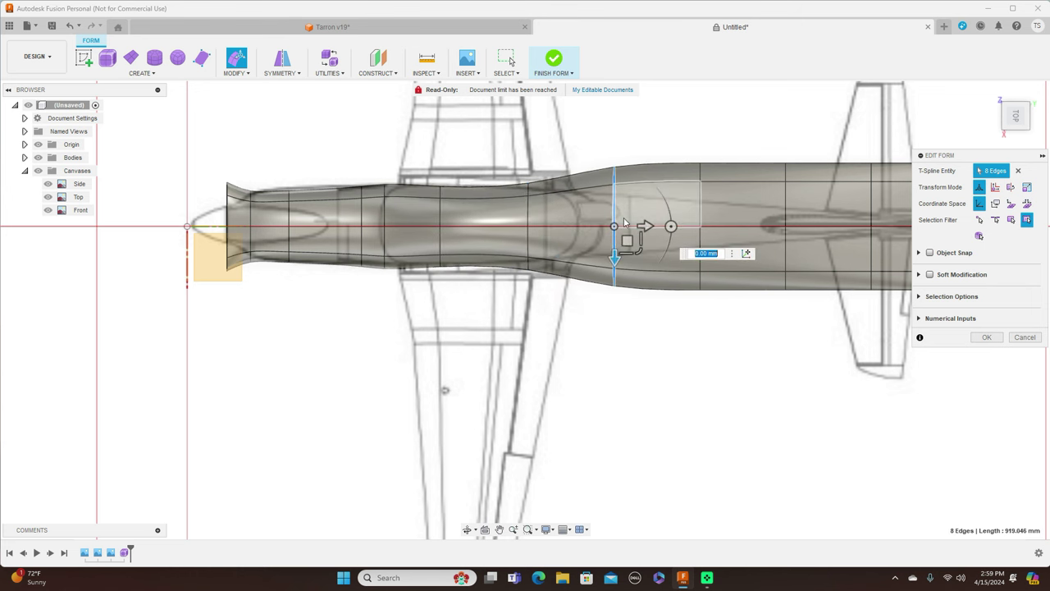
pyautogui.moveTo(637, 248); pyautogui.dragTo(619, 230)
# Scale the ninth edge ring to about 0.442 and the tenth to about 0.28 to match the top-view rear fuselage outline
pyautogui.click(702, 206)
pyautogui.moveTo(725, 252); pyautogui.dragTo(705, 234)
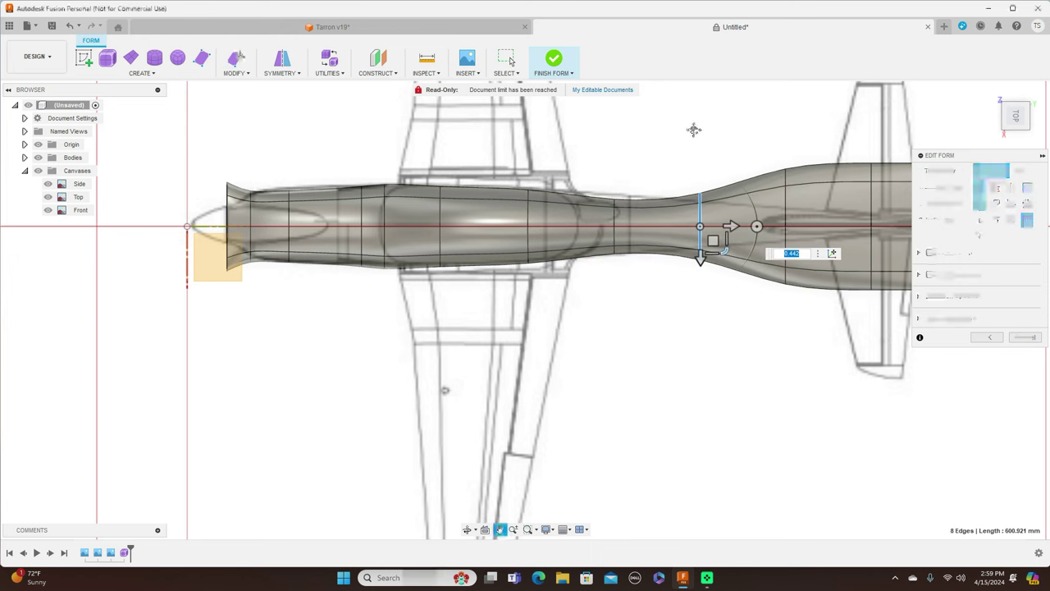
pyautogui.moveTo(706, 119); pyautogui.dragTo(609, 150, button='middle')
pyautogui.click(689, 239)
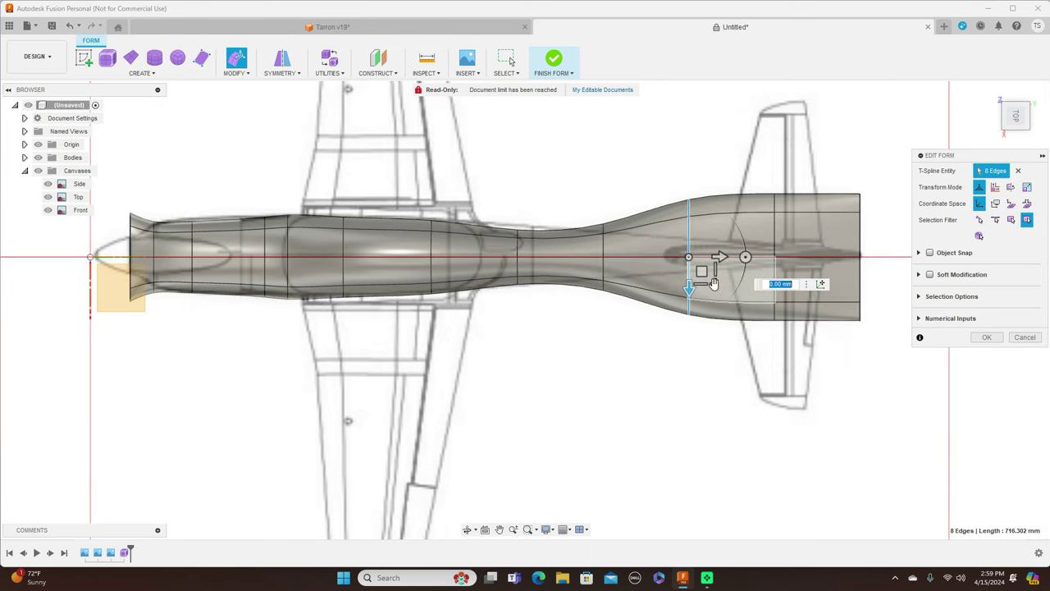
pyautogui.moveTo(708, 272); pyautogui.dragTo(697, 251)
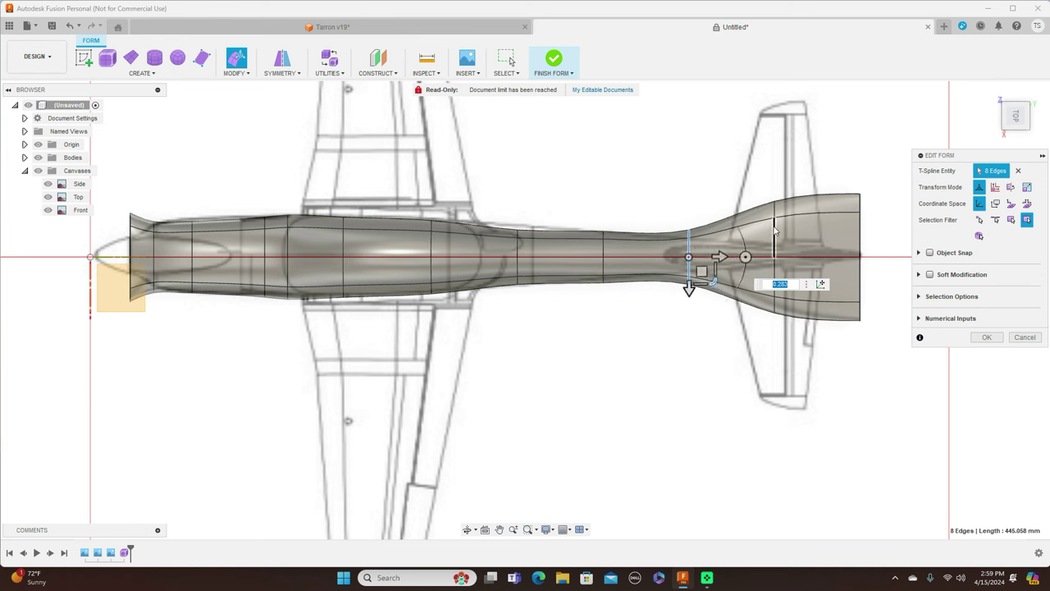
# Scale the eleventh edge ring to about 0.283 and the tail-end ring to about 0.113 to fit the tail taper
pyautogui.click(775, 230)
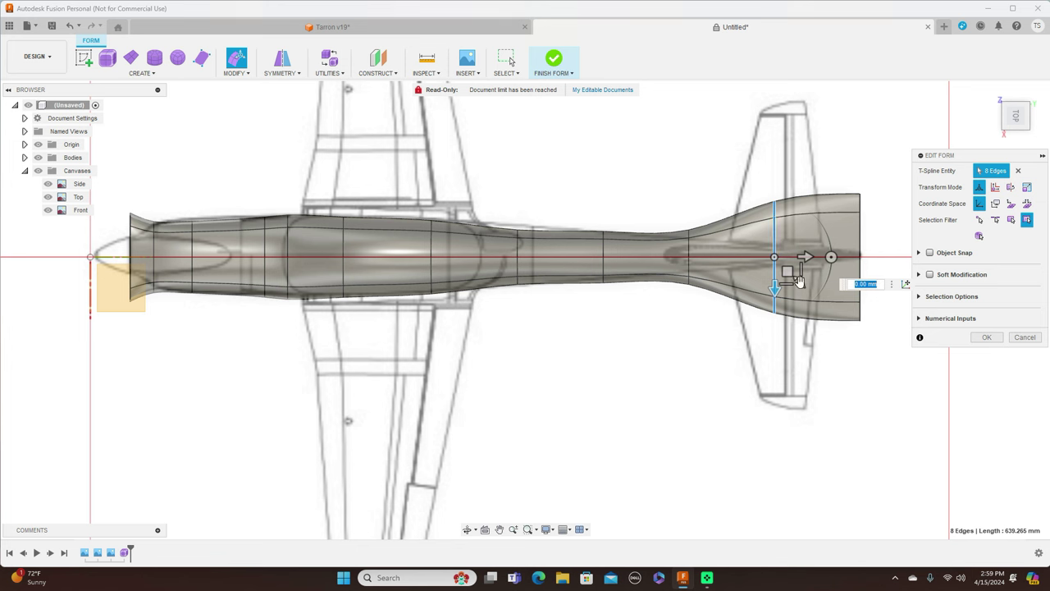
pyautogui.moveTo(799, 281); pyautogui.dragTo(776, 261)
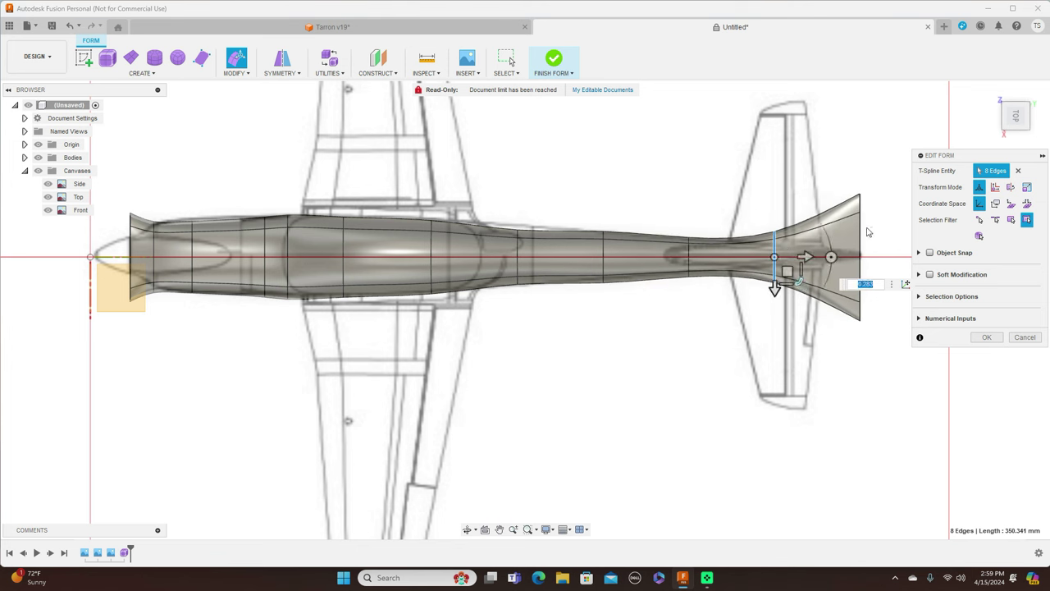
pyautogui.click(860, 236)
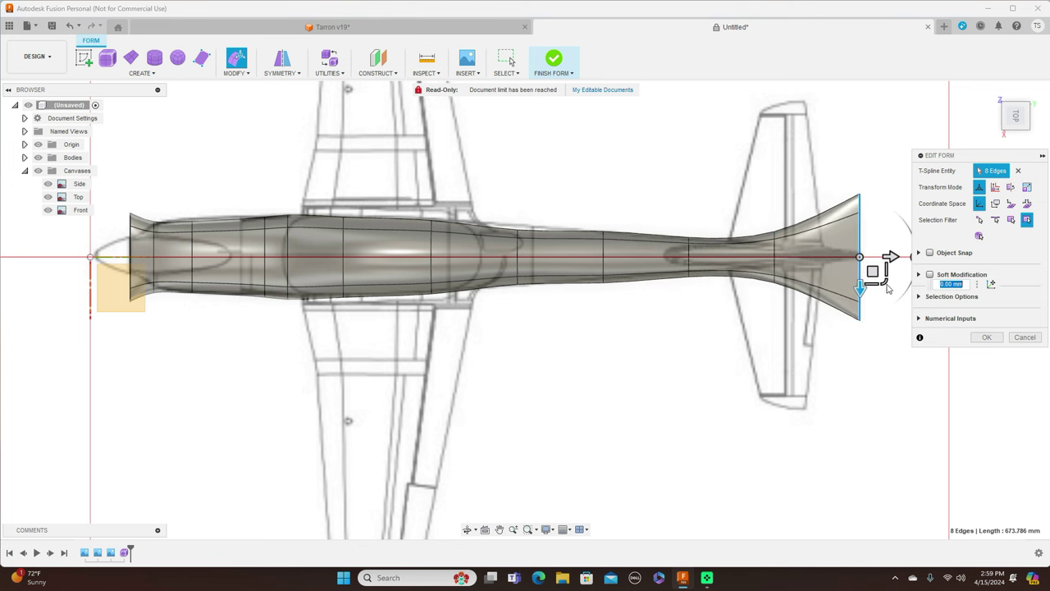
pyautogui.moveTo(882, 279); pyautogui.dragTo(842, 238)
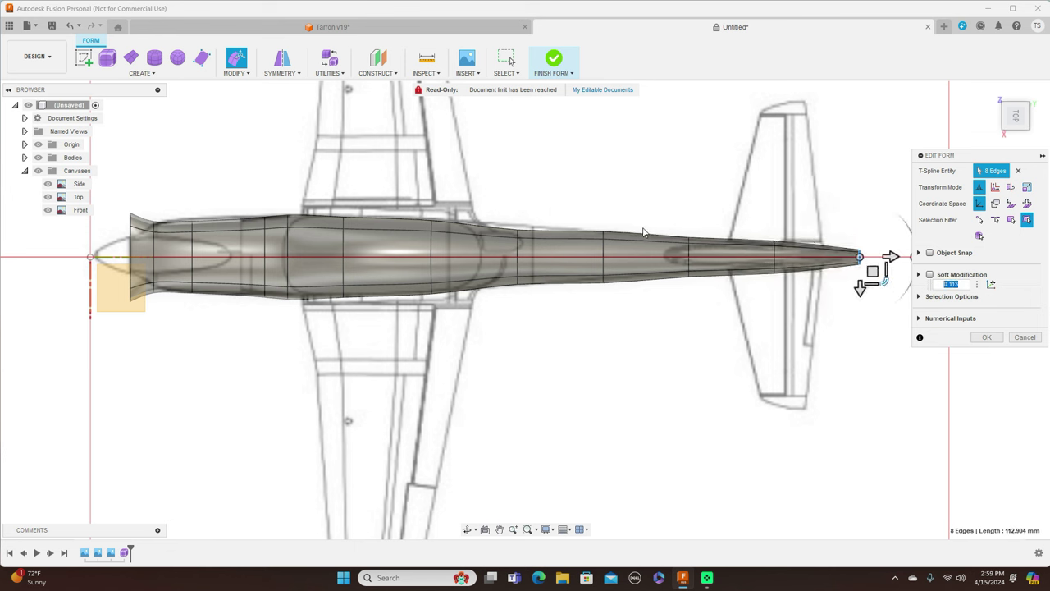
# Refine the rear fuselage by scaling the ninth edge ring to about 0.918 and widening the eighth by about 1.110
pyautogui.doubleClick(517, 246)
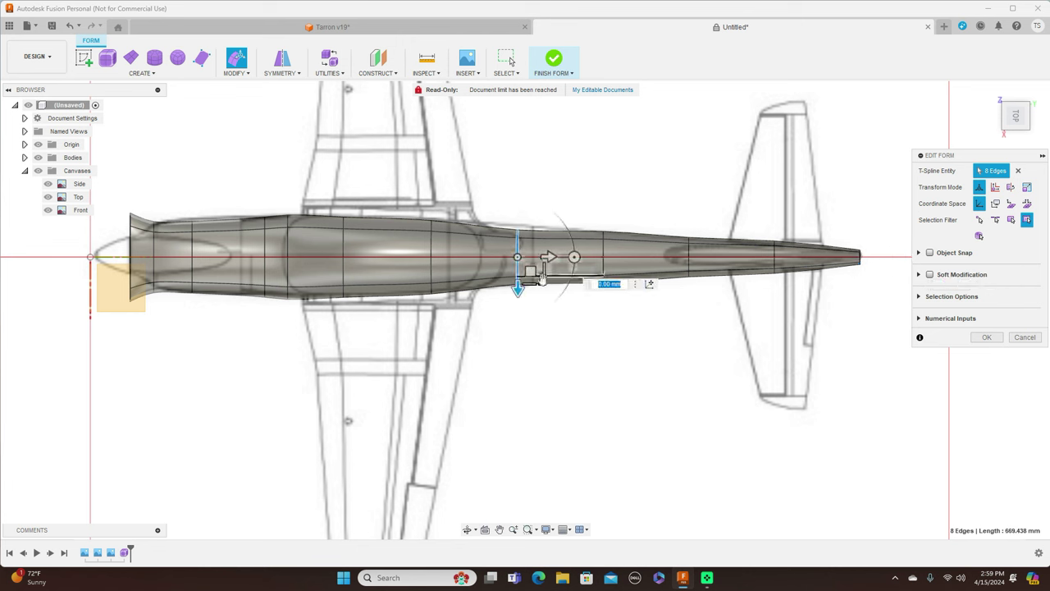
pyautogui.moveTo(542, 277); pyautogui.dragTo(543, 282)
pyautogui.doubleClick(604, 246)
pyautogui.moveTo(623, 277); pyautogui.dragTo(628, 279)
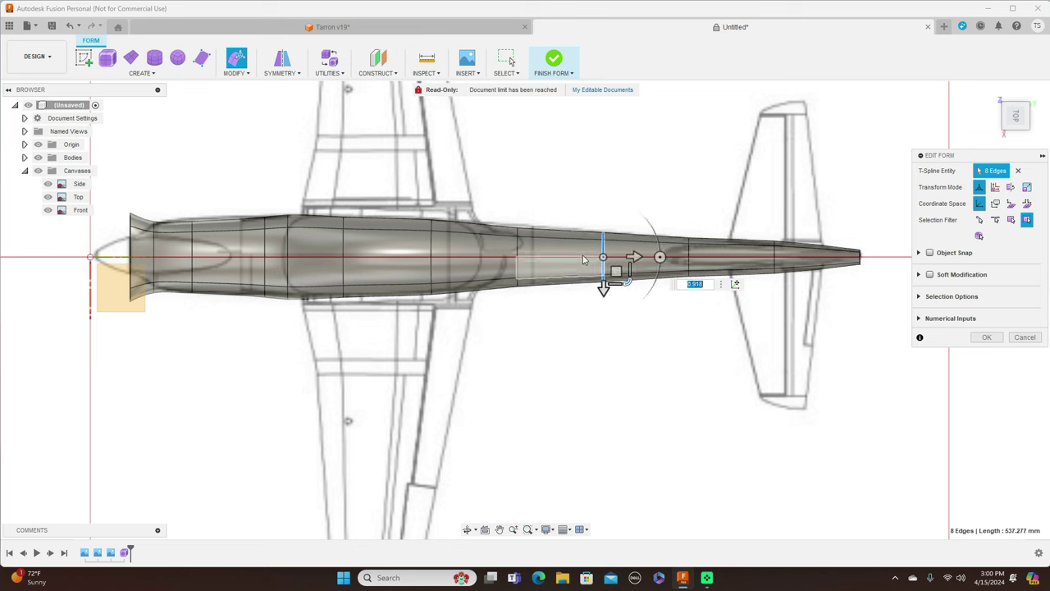
pyautogui.doubleClick(518, 250)
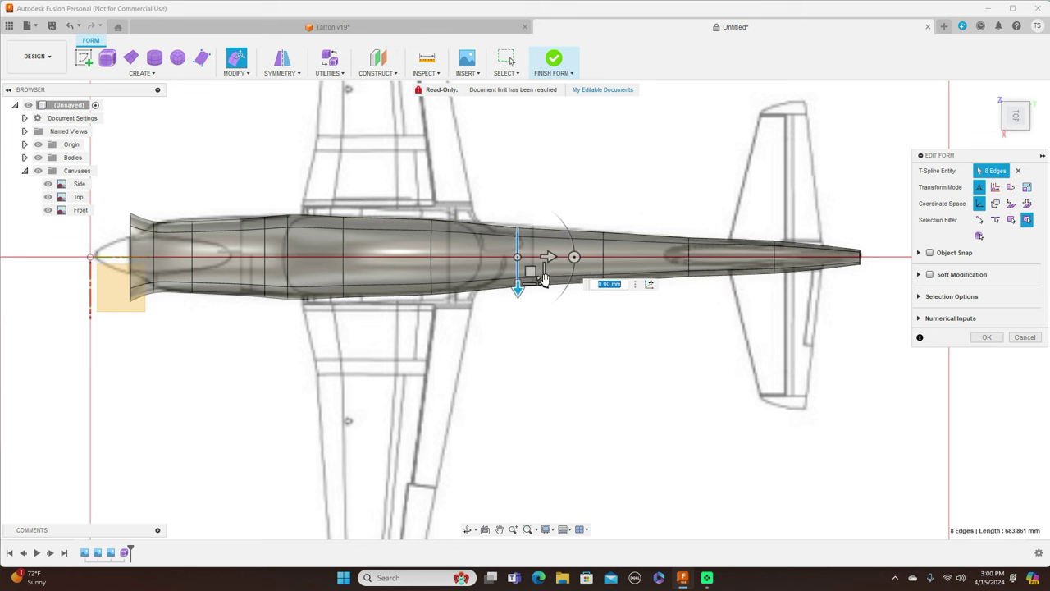
pyautogui.moveTo(543, 281); pyautogui.dragTo(545, 282)
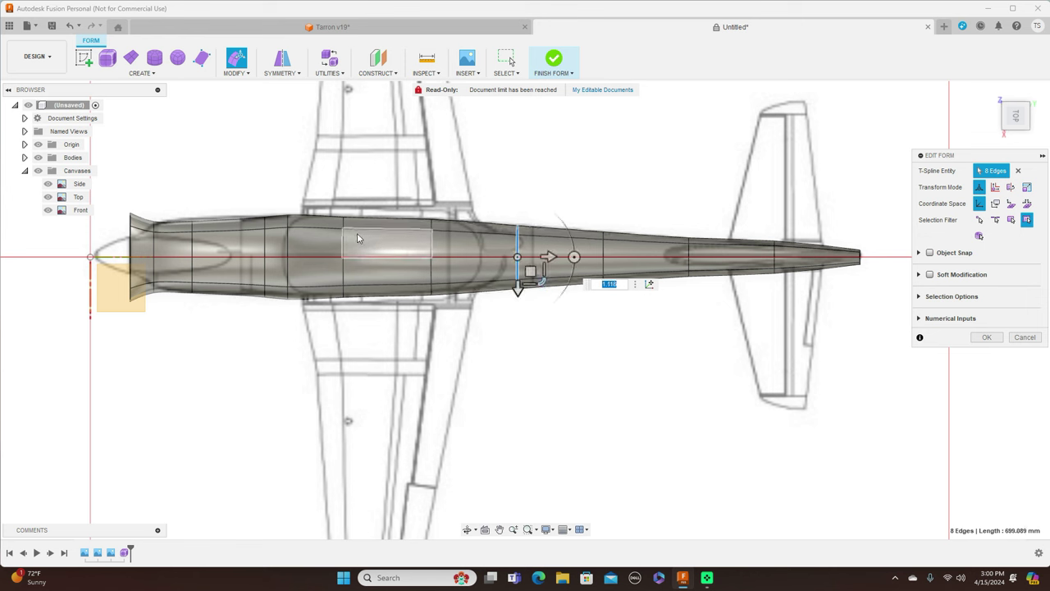
# Fine-tune the width of the fifth edge ring and slightly widen the sixth to the cockpit outline in the top view
pyautogui.doubleClick(287, 243)
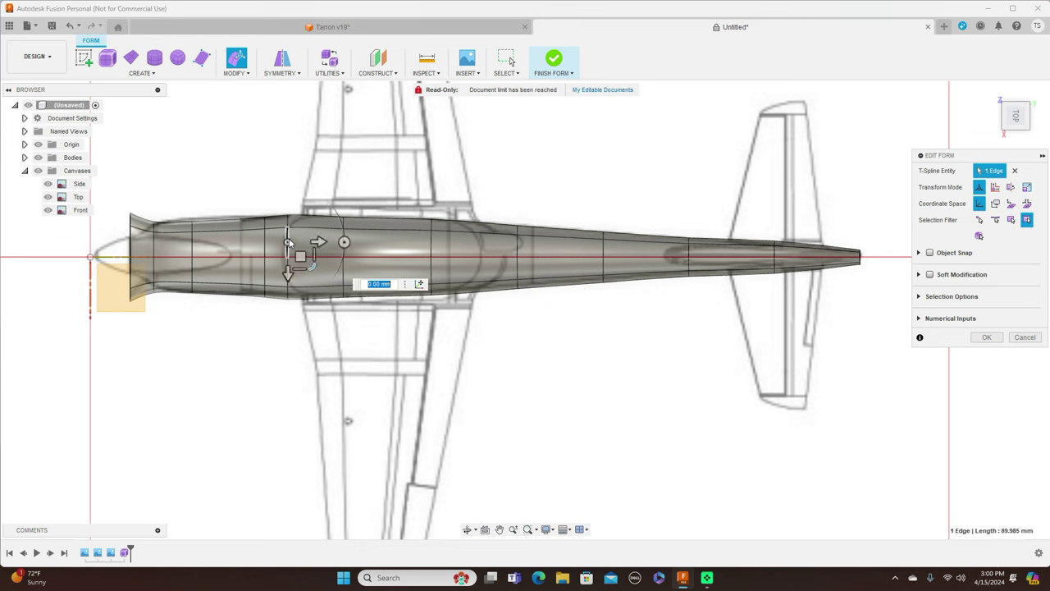
pyautogui.moveTo(318, 285)
pyautogui.mouseDown()
pyautogui.moveTo(306, 288)
pyautogui.moveTo(315, 282)
pyautogui.mouseUp()
pyautogui.doubleClick(343, 243)
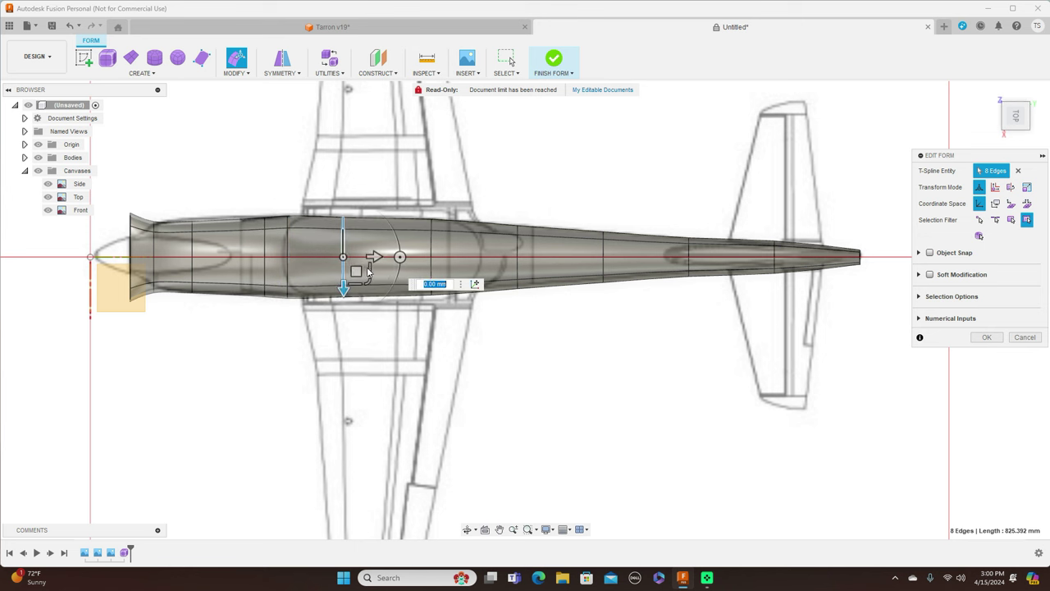
pyautogui.moveTo(361, 273); pyautogui.dragTo(369, 282)
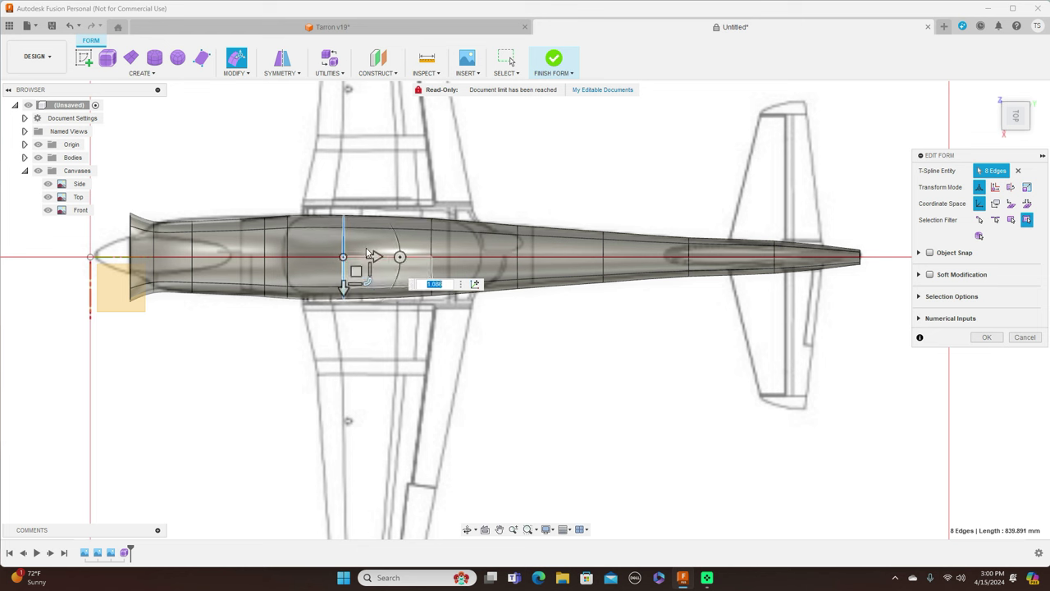
# Scale the nose-end edge ring to about 0.372 to meet the spinner and widen the third ring by about 1.101
pyautogui.doubleClick(193, 248)
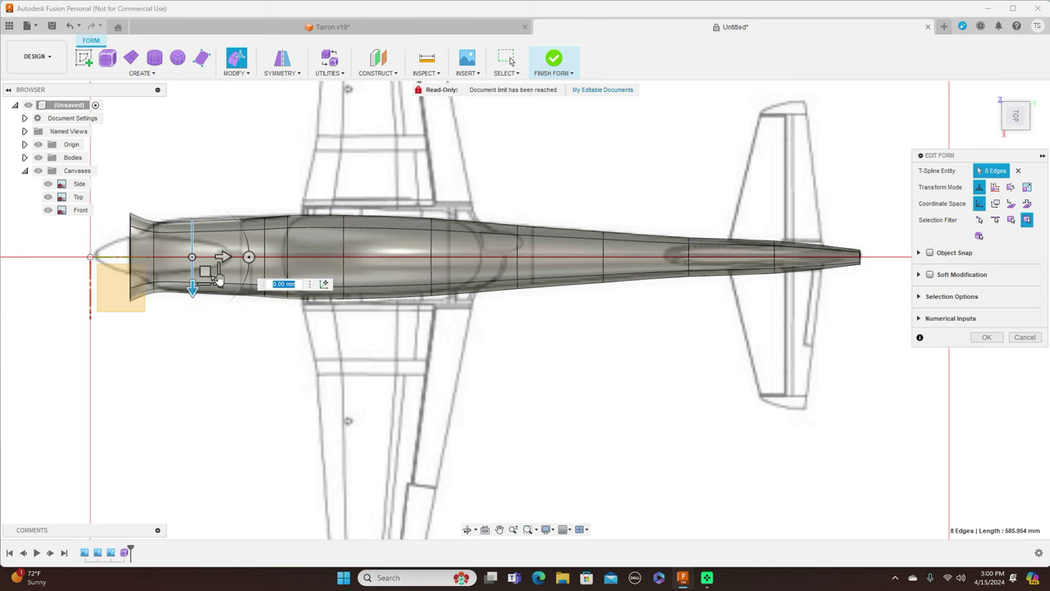
pyautogui.doubleClick(131, 249)
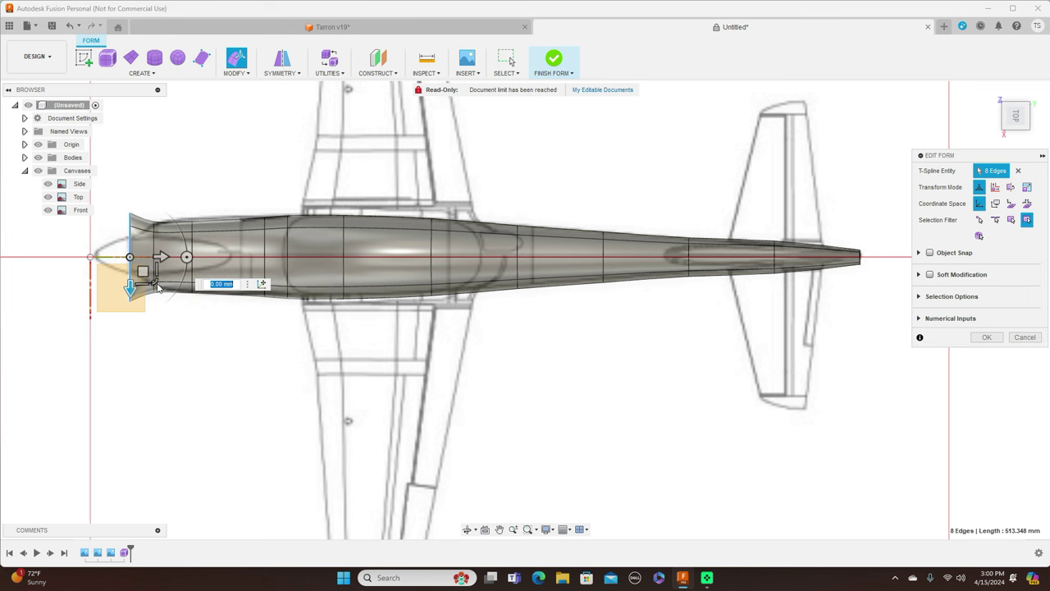
pyautogui.moveTo(156, 283); pyautogui.dragTo(145, 257)
pyautogui.scroll(3, 156, 248)
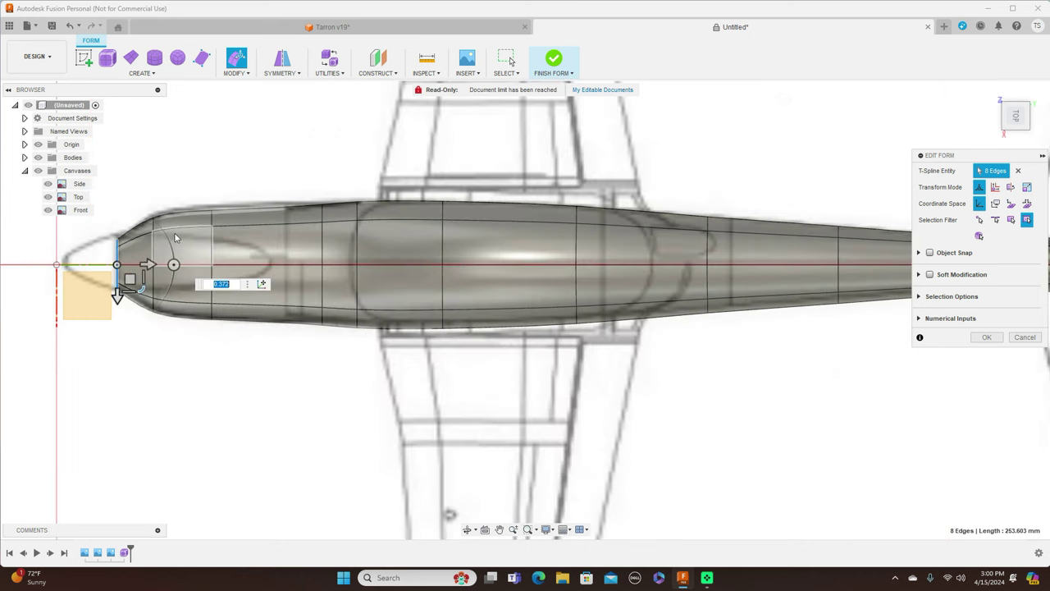
pyautogui.doubleClick(212, 244)
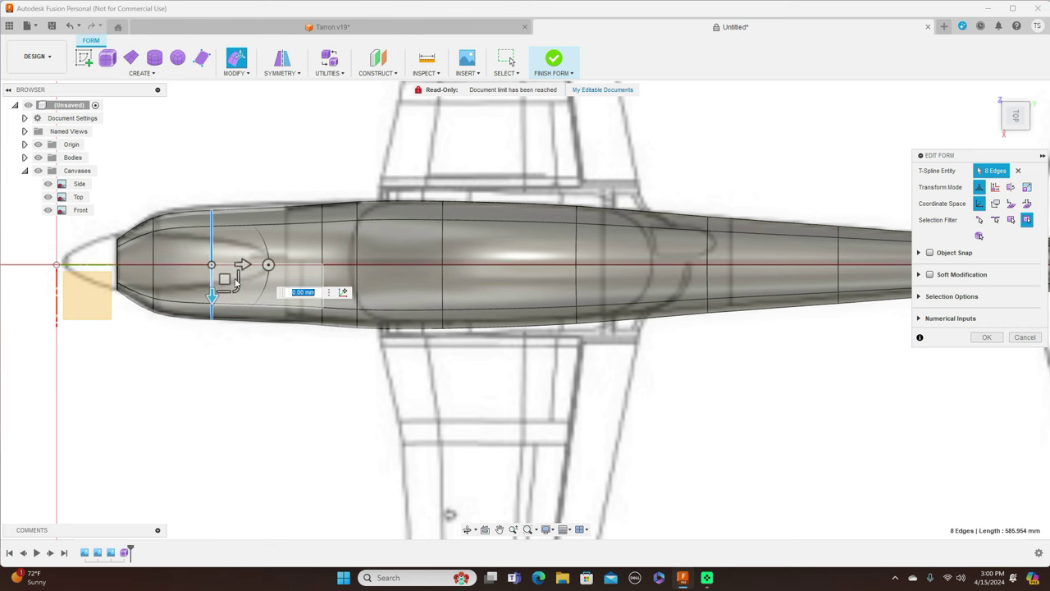
pyautogui.moveTo(313, 159); pyautogui.dragTo(419, 175, button='middle')
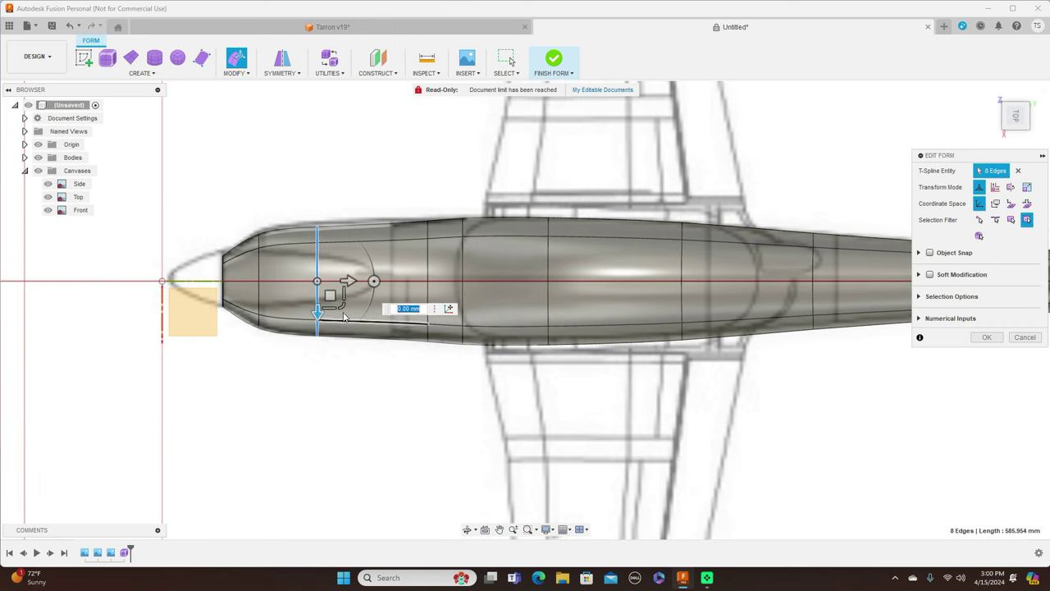
pyautogui.moveTo(341, 307); pyautogui.dragTo(344, 307)
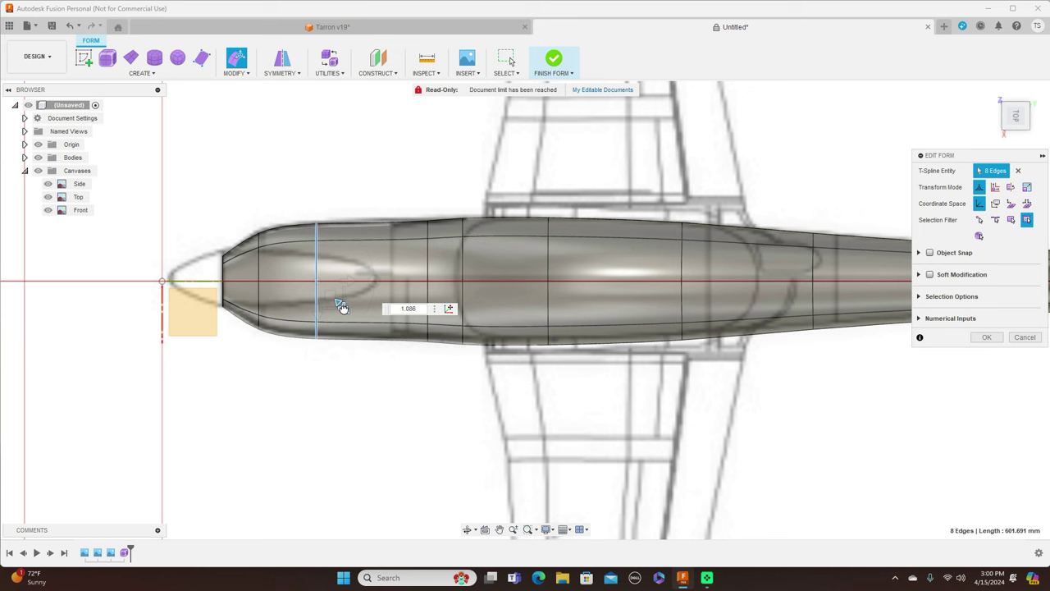
pyautogui.moveTo(343, 307); pyautogui.dragTo(352, 307)
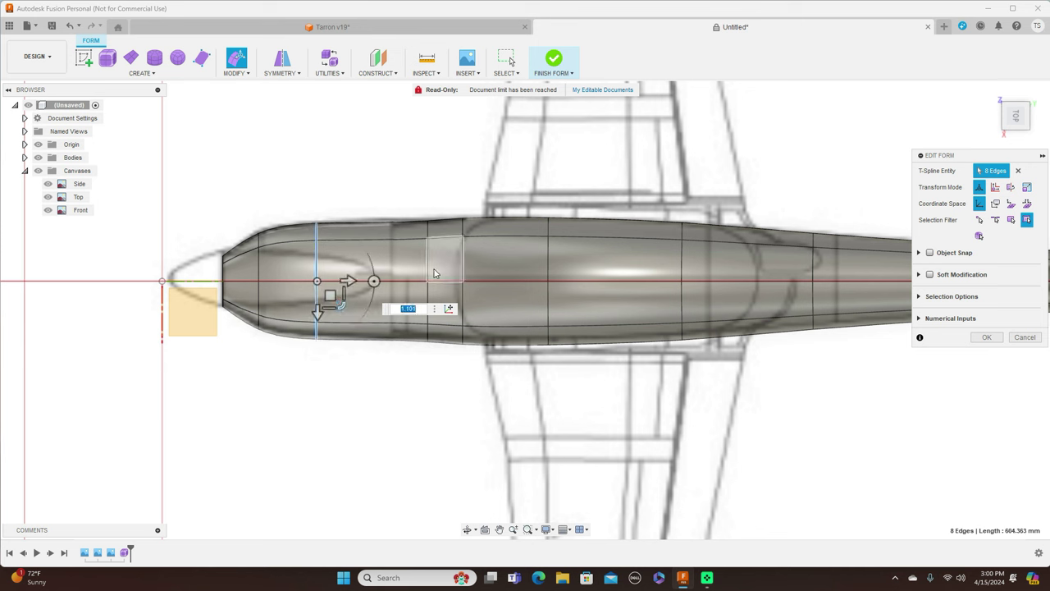
# Widen the fourth edge ring by about 1.086 and the second ring slightly to fill the cowling outline
pyautogui.doubleClick(428, 270)
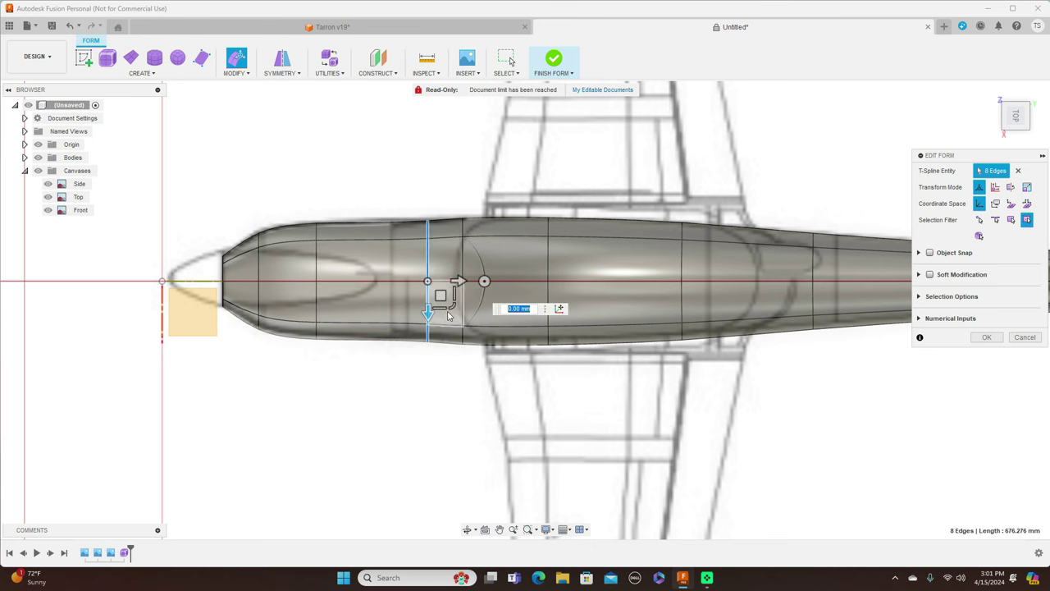
pyautogui.moveTo(450, 307); pyautogui.dragTo(452, 308)
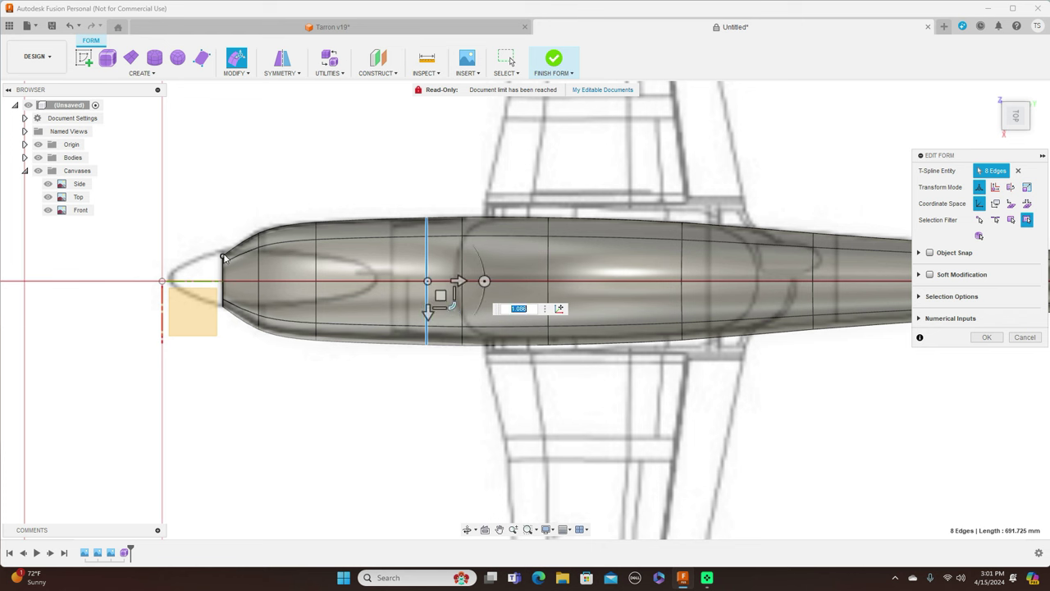
pyautogui.doubleClick(260, 274)
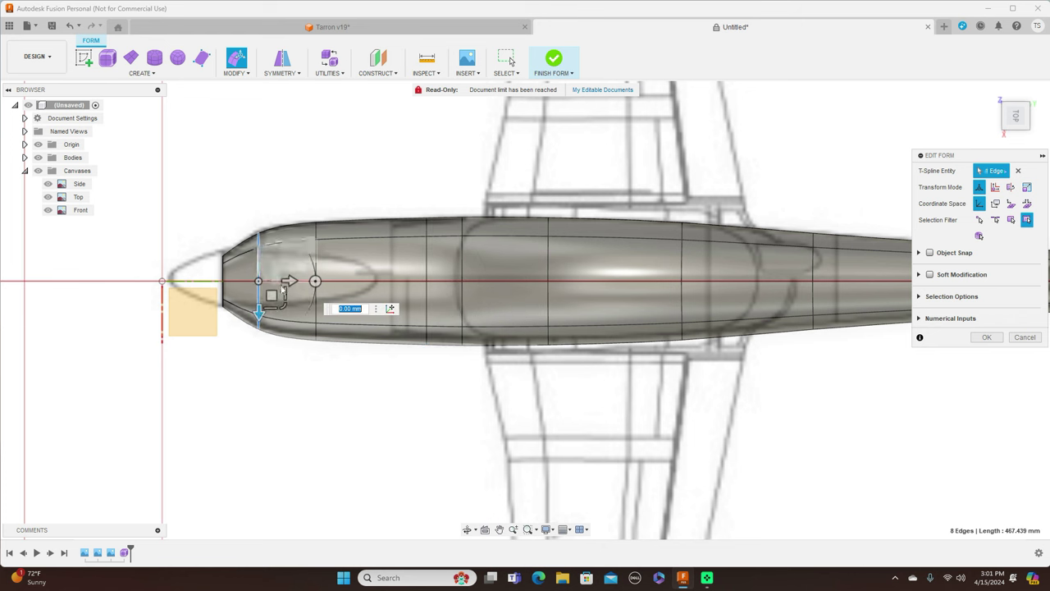
pyautogui.moveTo(281, 305); pyautogui.dragTo(283, 304)
# Scale the eleventh edge ring to about 0.751 so the tail narrows evenly between the horizontal stabilizers
pyautogui.scroll(-3, 557, 355)
pyautogui.moveTo(678, 370); pyautogui.dragTo(343, 345, button='middle')
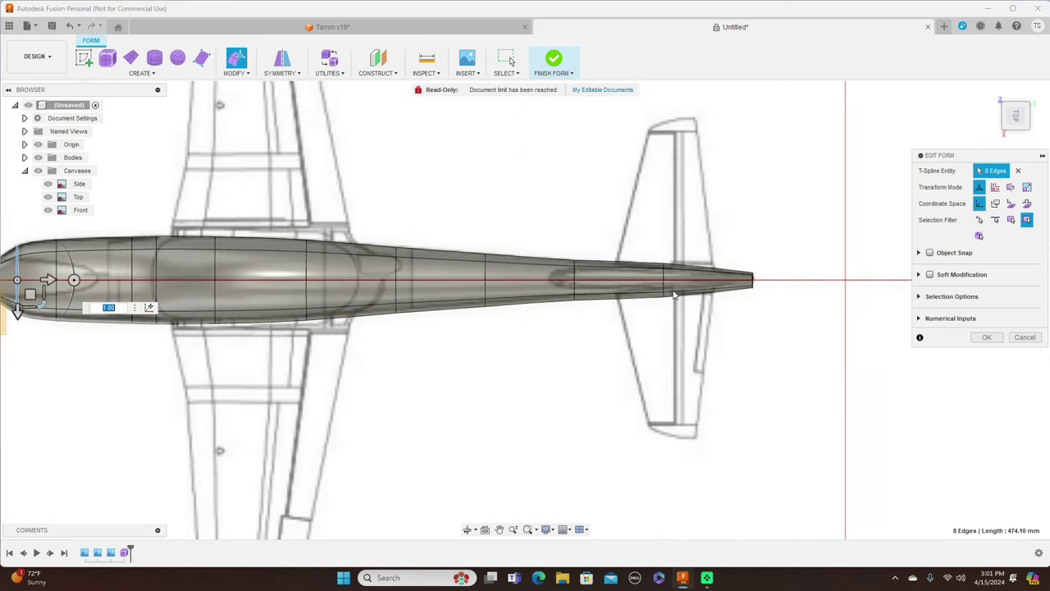
pyautogui.scroll(3, 678, 265)
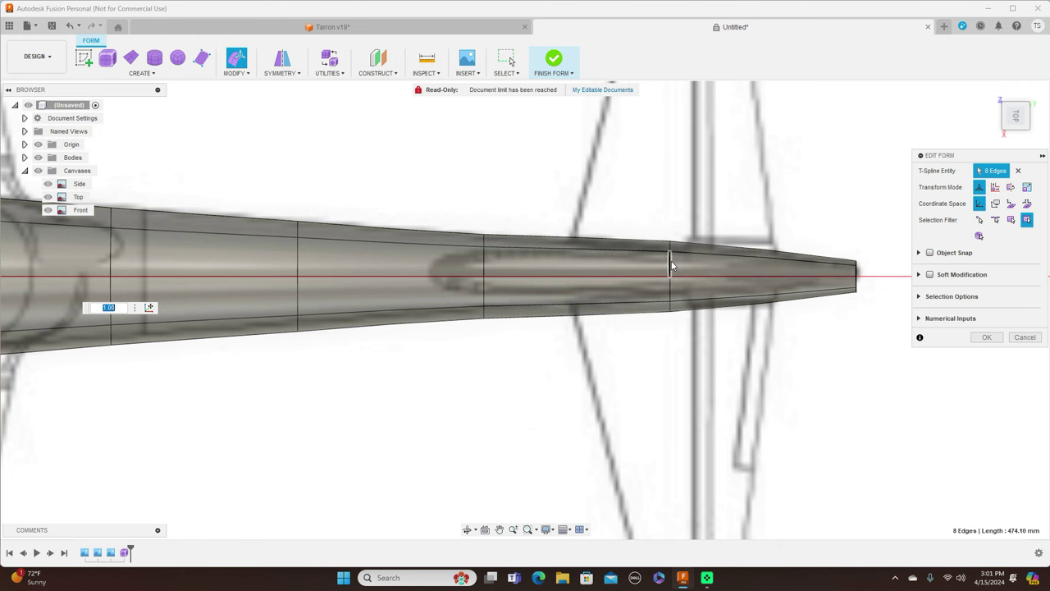
pyautogui.doubleClick(672, 265)
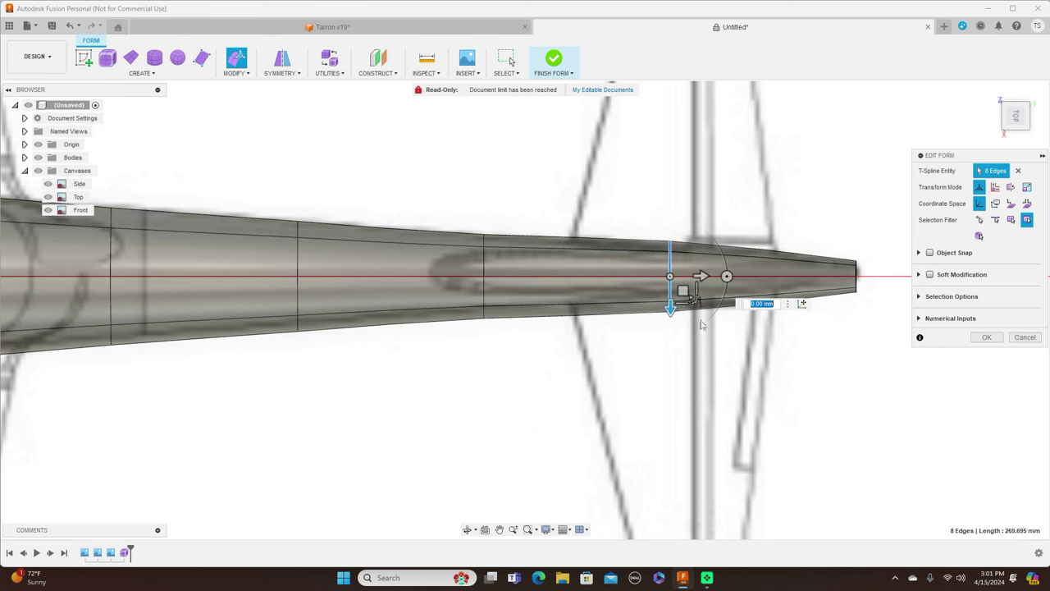
pyautogui.moveTo(696, 303)
pyautogui.mouseDown()
pyautogui.moveTo(686, 288)
pyautogui.moveTo(692, 297)
pyautogui.mouseUp()
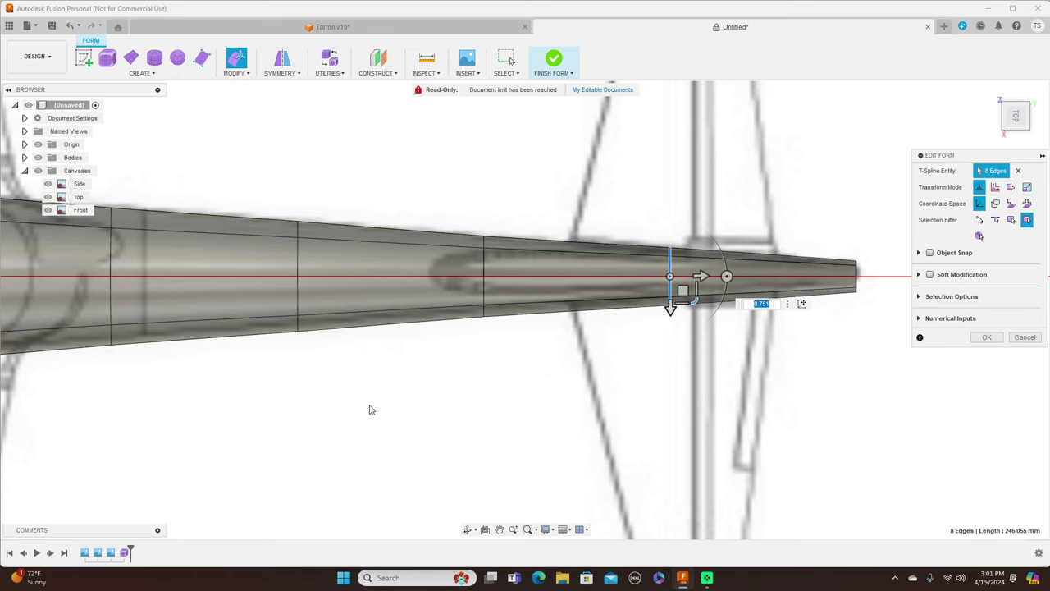
# Compare the fuselage with the top and side blueprints and switch the form to box display
pyautogui.scroll(-5, 370, 410)
pyautogui.moveTo(474, 345); pyautogui.dragTo(651, 307, button='middle')
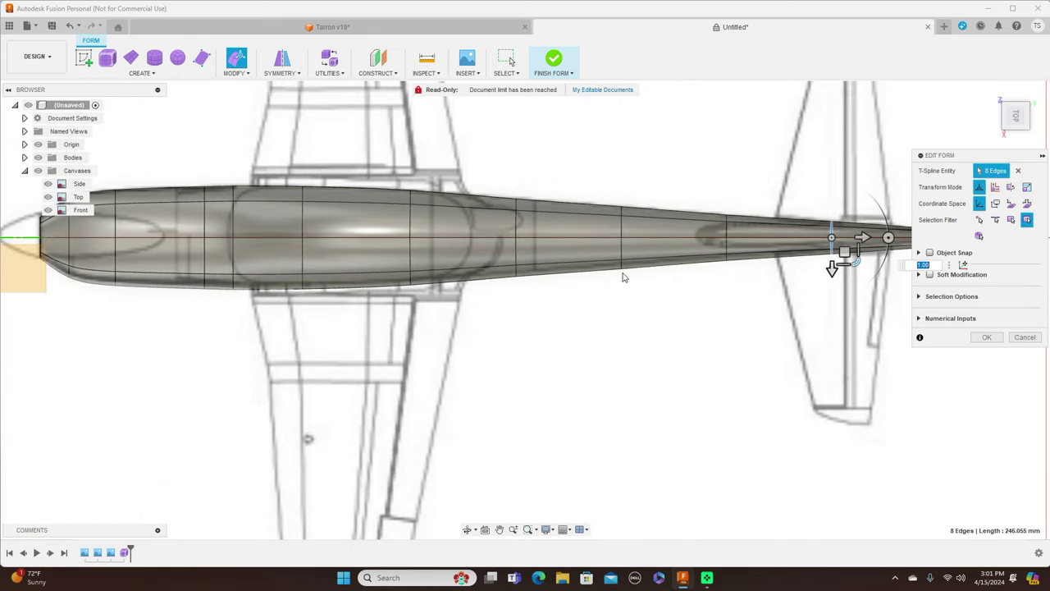
pyautogui.moveTo(640, 363); pyautogui.dragTo(758, 399, button='middle')
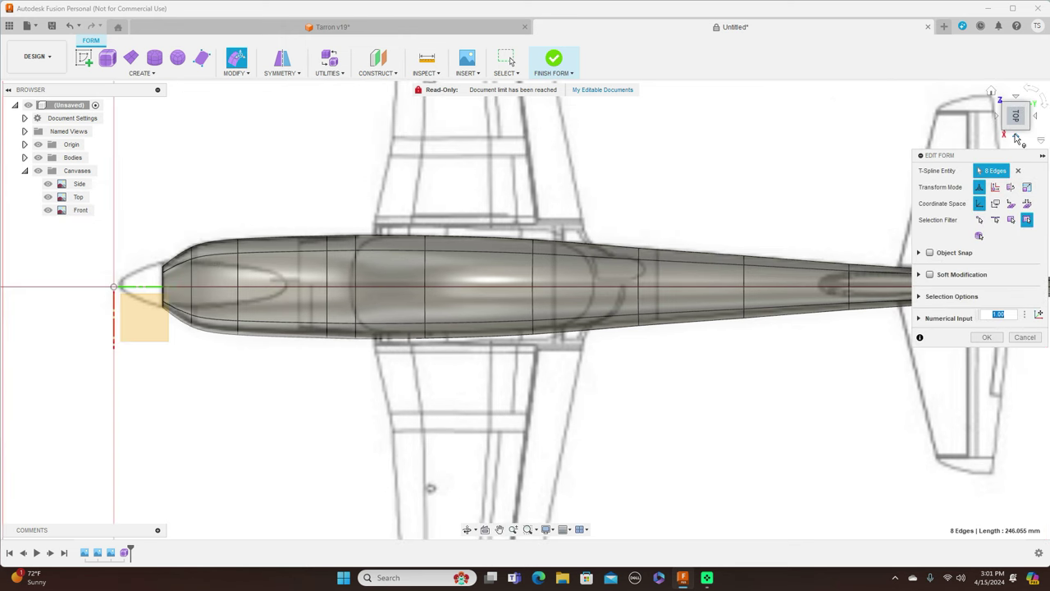
pyautogui.click(1016, 138)
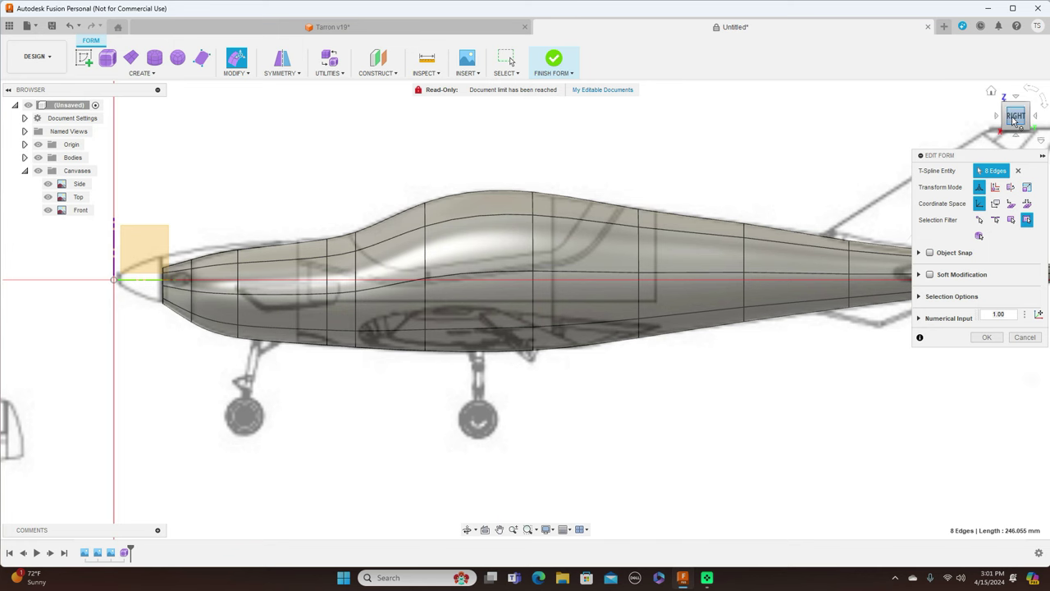
pyautogui.click(1018, 98)
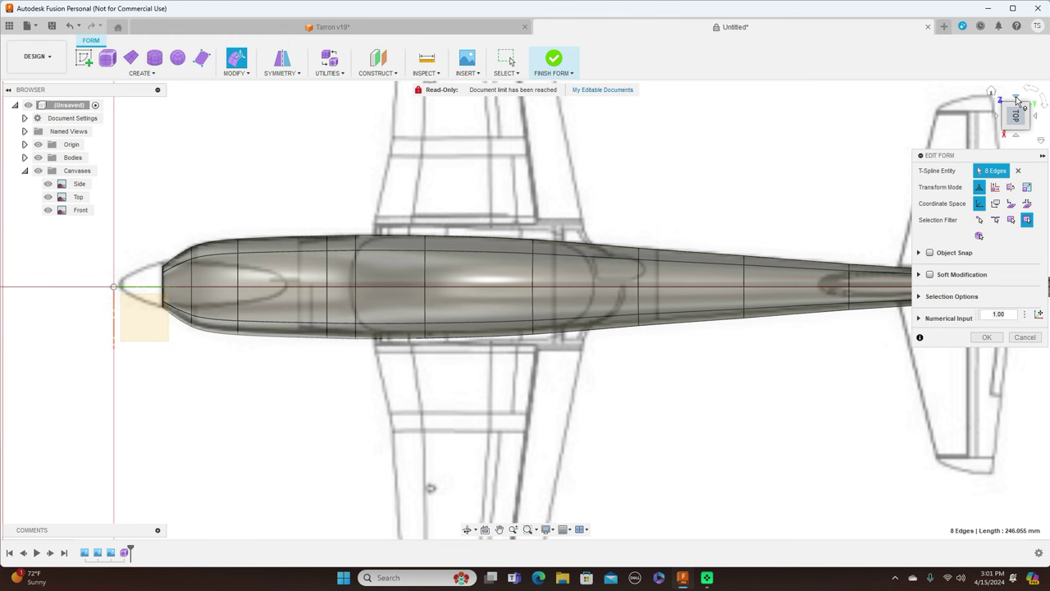
pyautogui.hotkey('alt', '1')
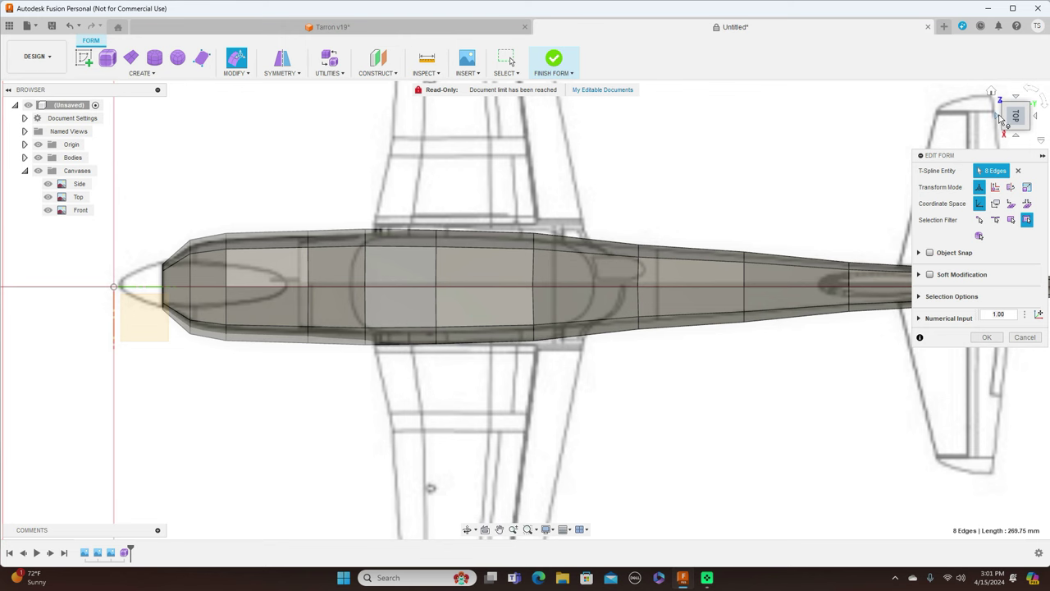
# In the right view, raise the mid-side vertex on the sixth ring by about 9.30 mm at the front of the canopy
pyautogui.click(1017, 139)
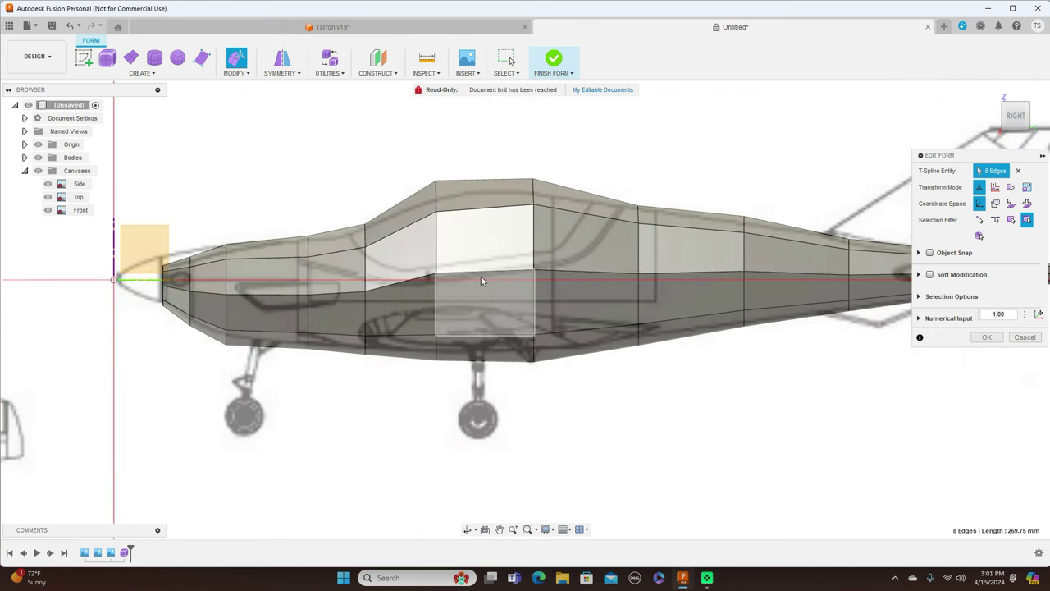
pyautogui.click(435, 273)
pyautogui.moveTo(451, 263)
pyautogui.mouseDown()
pyautogui.moveTo(443, 274)
pyautogui.moveTo(449, 255)
pyautogui.mouseUp()
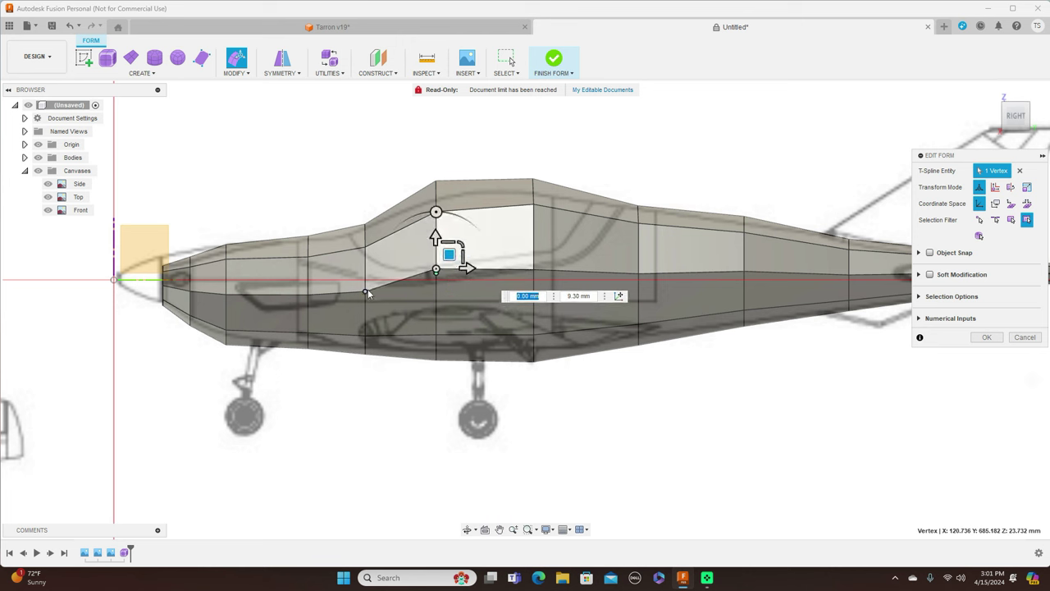
# Raise the mid-side vertices of the fifth, fourth and third rings by about 26.74, 19.76 and 6.98 mm toward the nose
pyautogui.click(366, 293)
pyautogui.moveTo(378, 276); pyautogui.dragTo(376, 265)
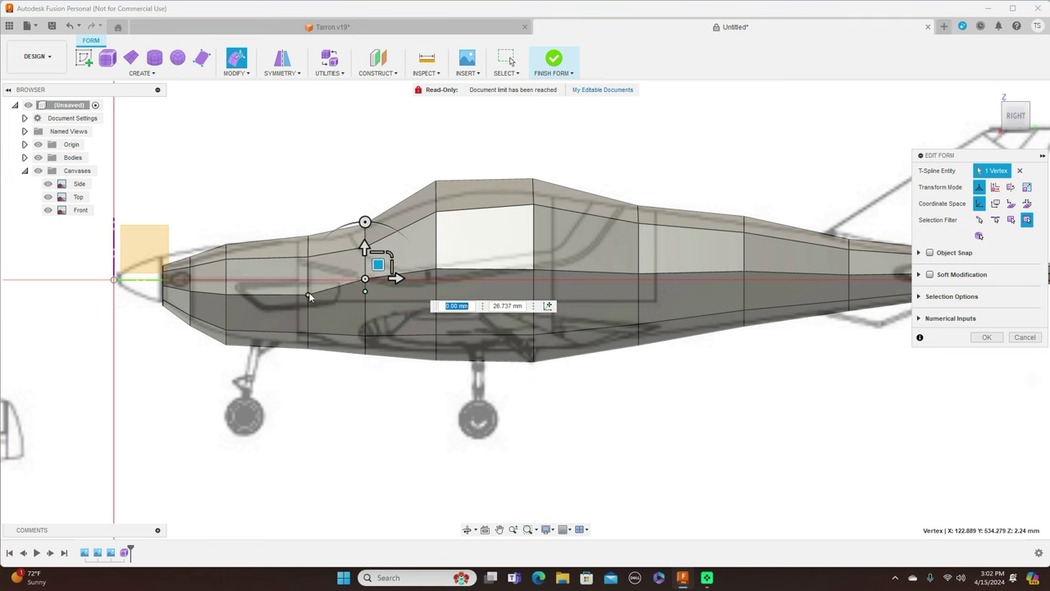
pyautogui.click(308, 294)
pyautogui.moveTo(309, 297); pyautogui.dragTo(309, 288)
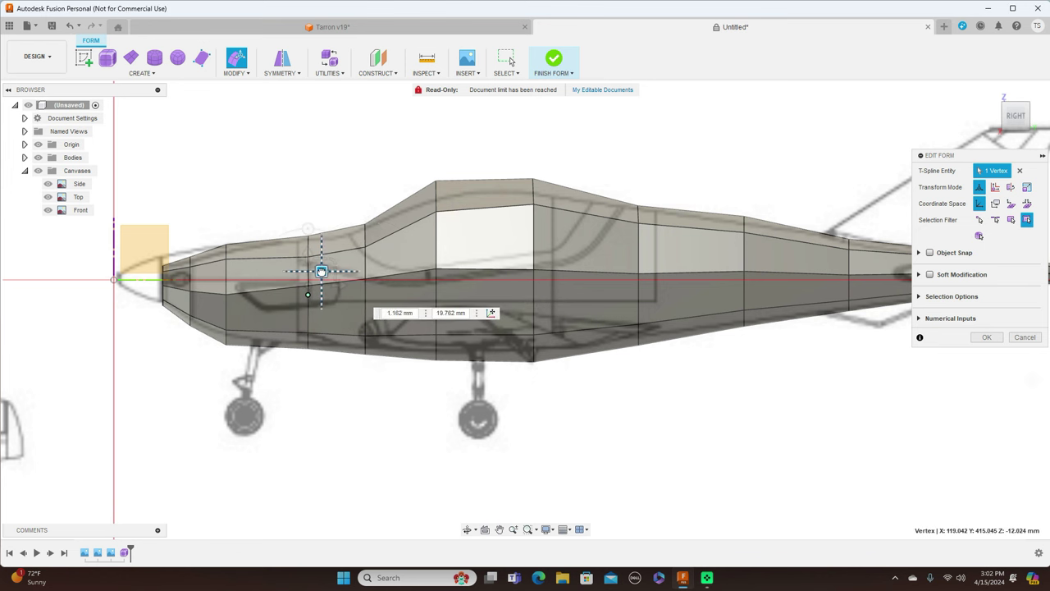
pyautogui.click(226, 292)
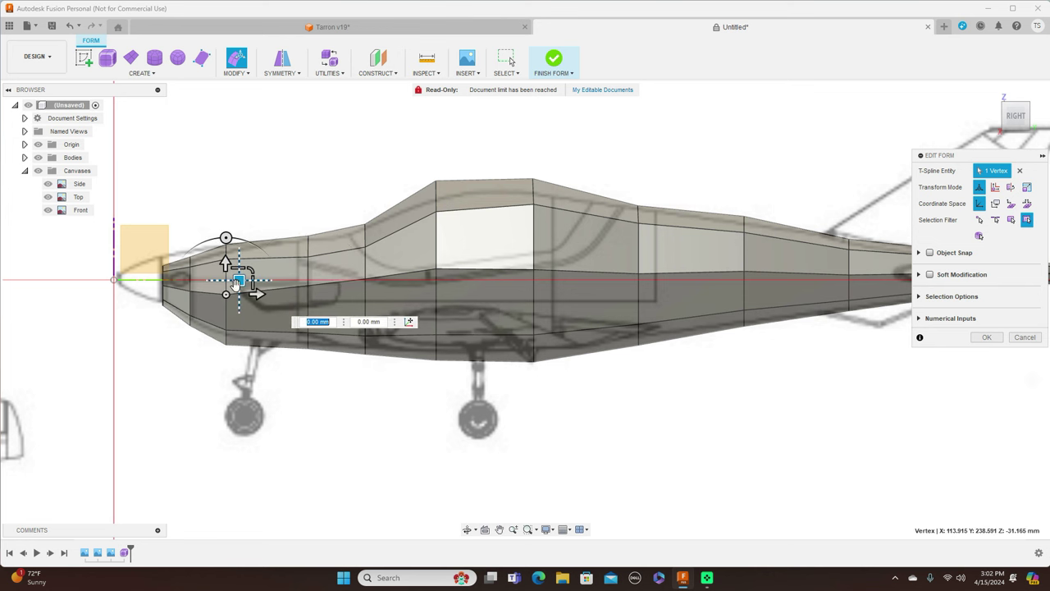
pyautogui.moveTo(236, 280); pyautogui.dragTo(238, 277)
# Lower the upper side vertex on the third ring by about 10.68 mm at the cowling
pyautogui.scroll(3, 226, 263)
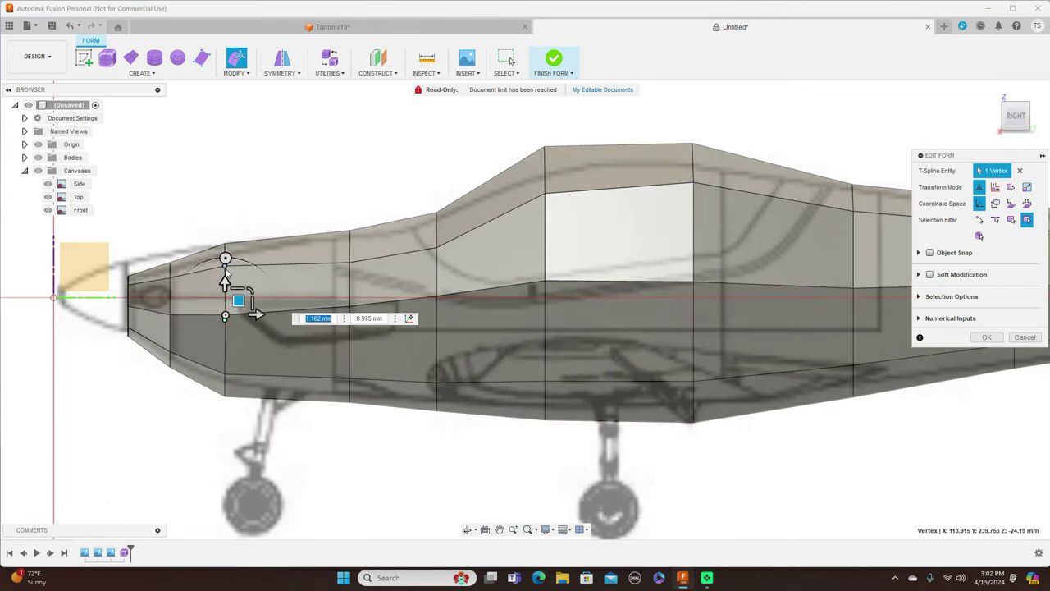
pyautogui.click(226, 267)
pyautogui.moveTo(236, 252); pyautogui.dragTo(236, 261)
# Behind the canopy, raise the eighth ring's mid-side vertex by about 4.41 mm and lower the ninth ring's by about 5.89 mm
pyautogui.scroll(-5, 423, 320)
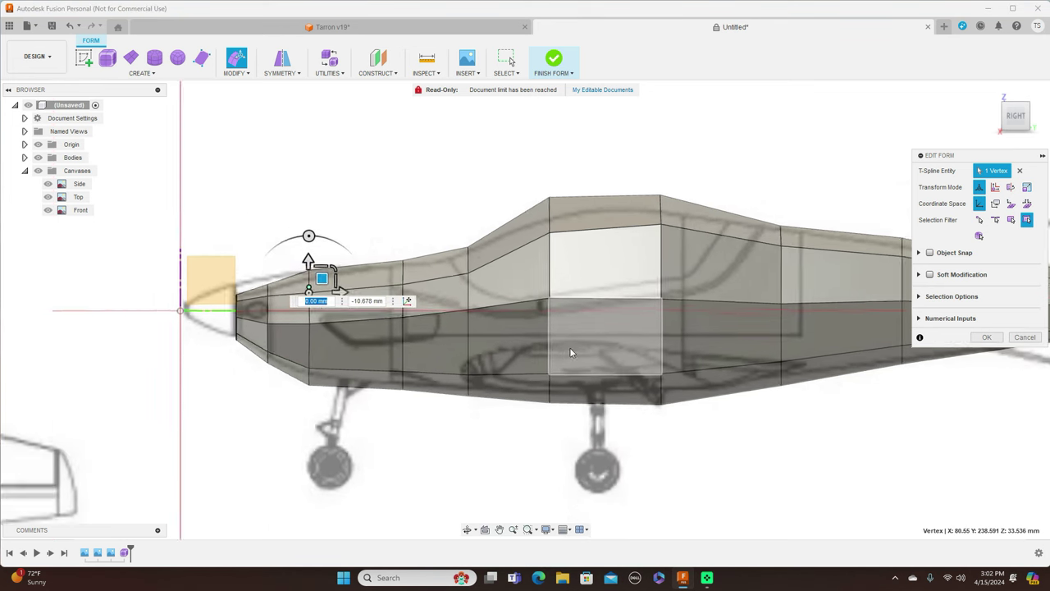
pyautogui.moveTo(817, 463); pyautogui.dragTo(626, 436, button='middle')
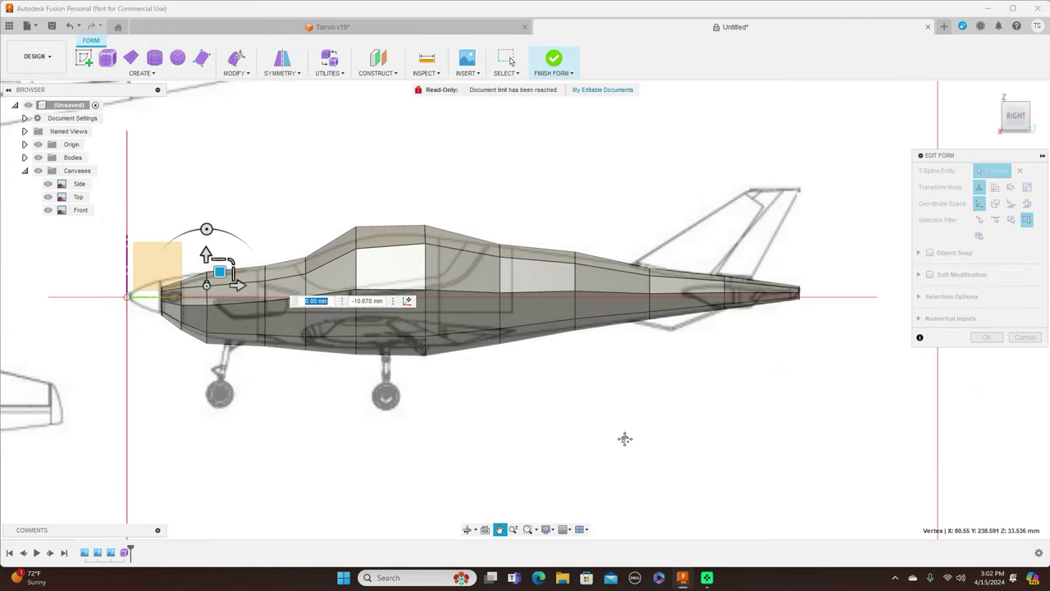
pyautogui.scroll(1, 657, 349)
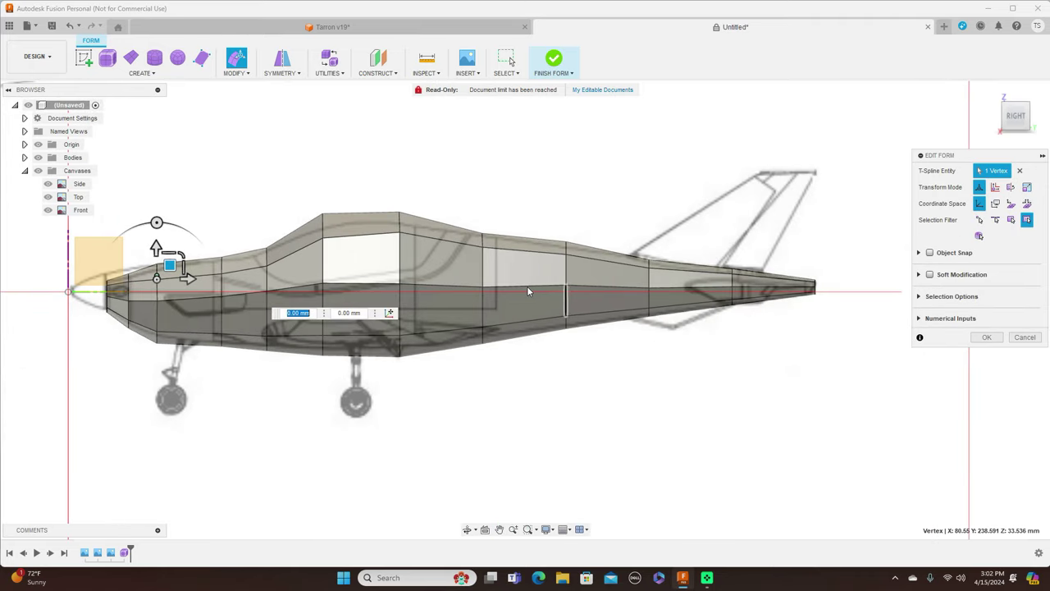
pyautogui.click(483, 286)
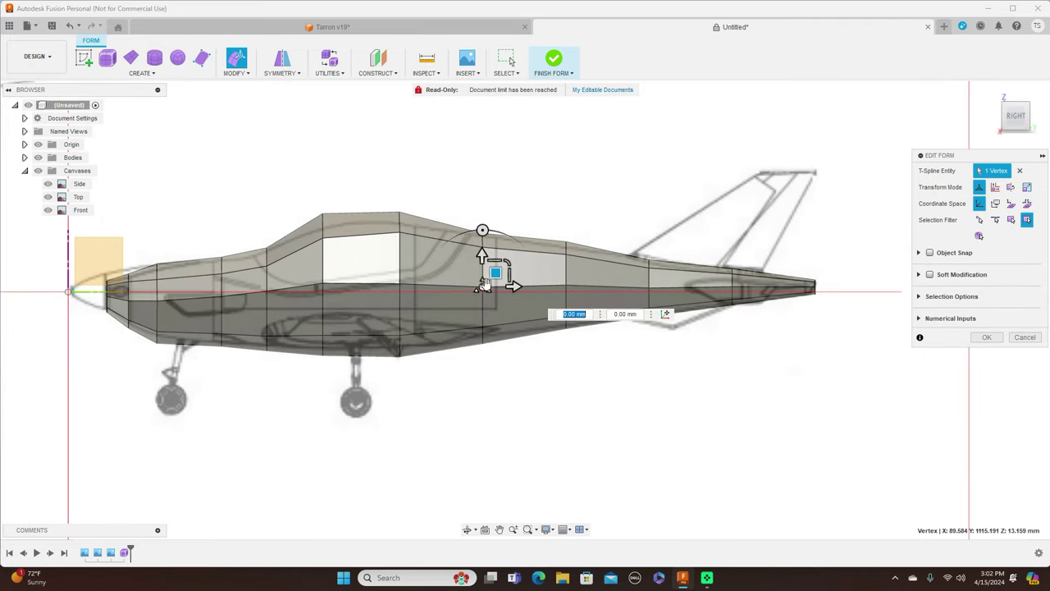
pyautogui.moveTo(496, 273); pyautogui.dragTo(496, 270)
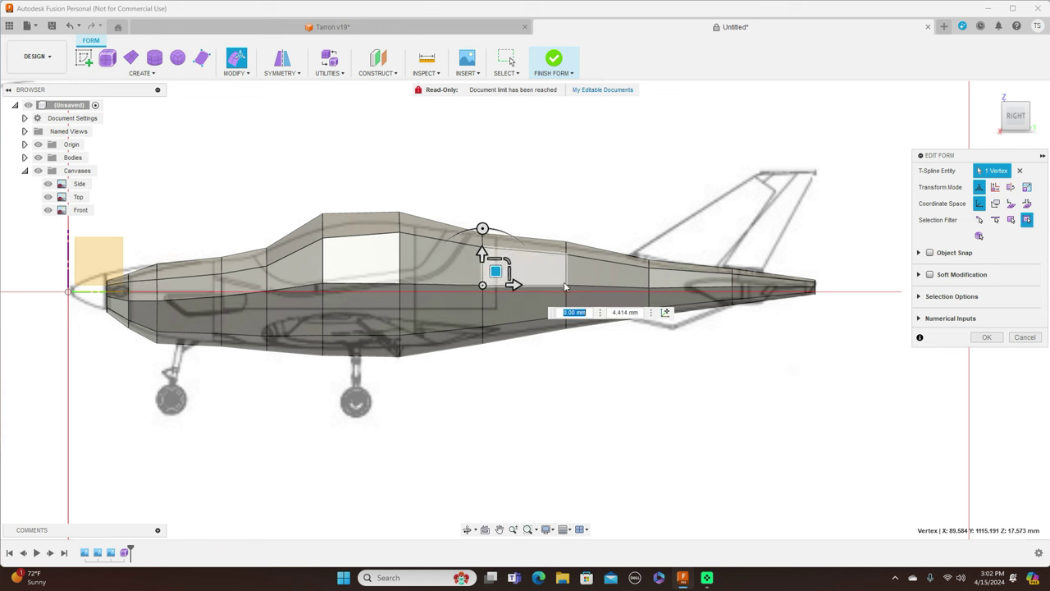
pyautogui.click(564, 284)
pyautogui.moveTo(579, 270); pyautogui.dragTo(580, 273)
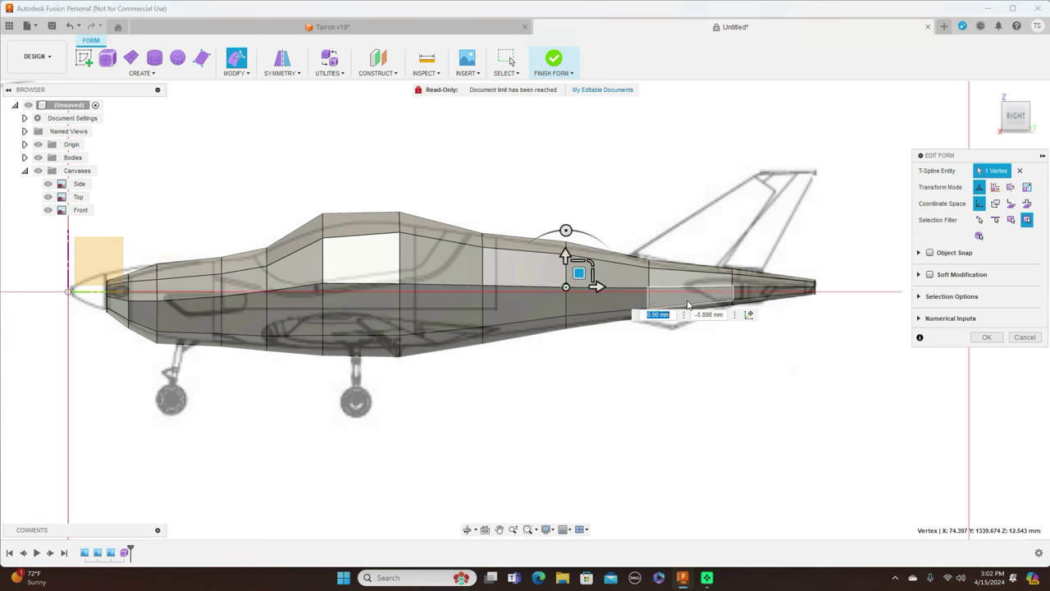
# Lower the mid-side vertex on the eleventh ring by about 5.89 mm and the one on the sixth ring by about 10.30 mm
pyautogui.click(732, 286)
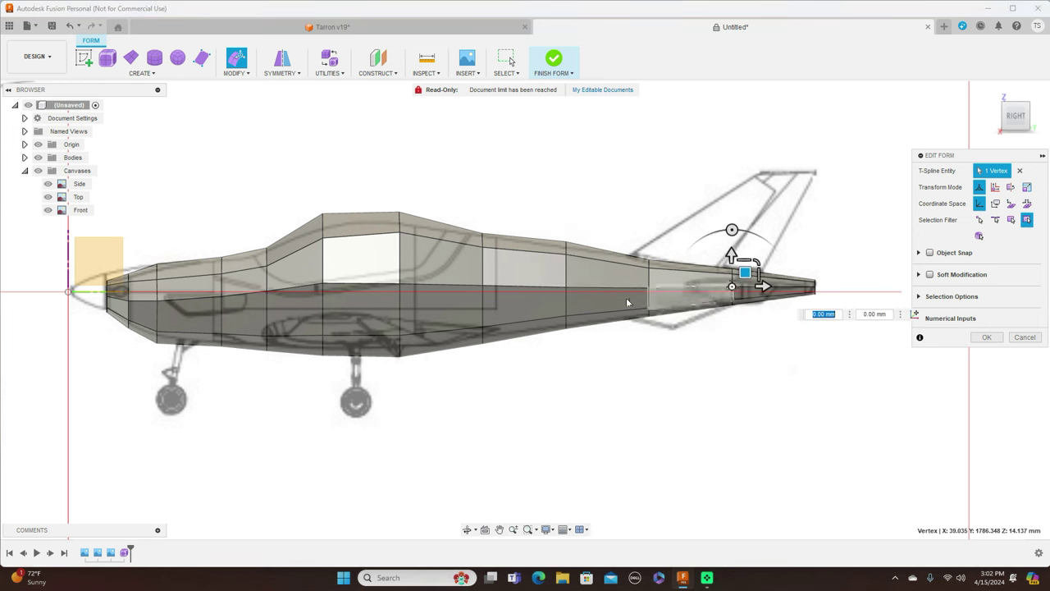
pyautogui.moveTo(746, 274); pyautogui.dragTo(746, 276)
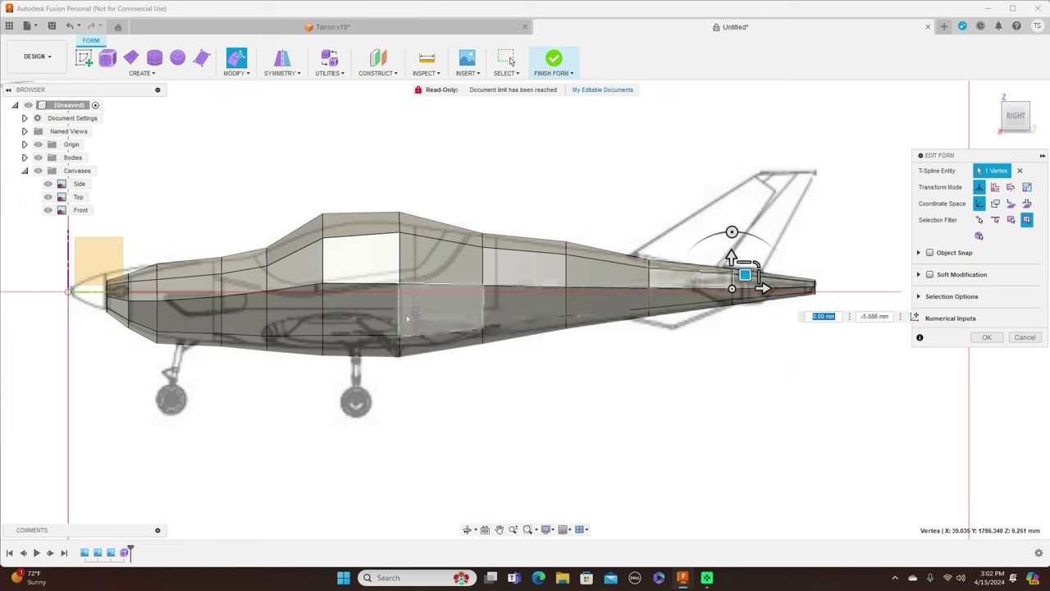
pyautogui.click(323, 283)
pyautogui.moveTo(335, 269); pyautogui.dragTo(336, 274)
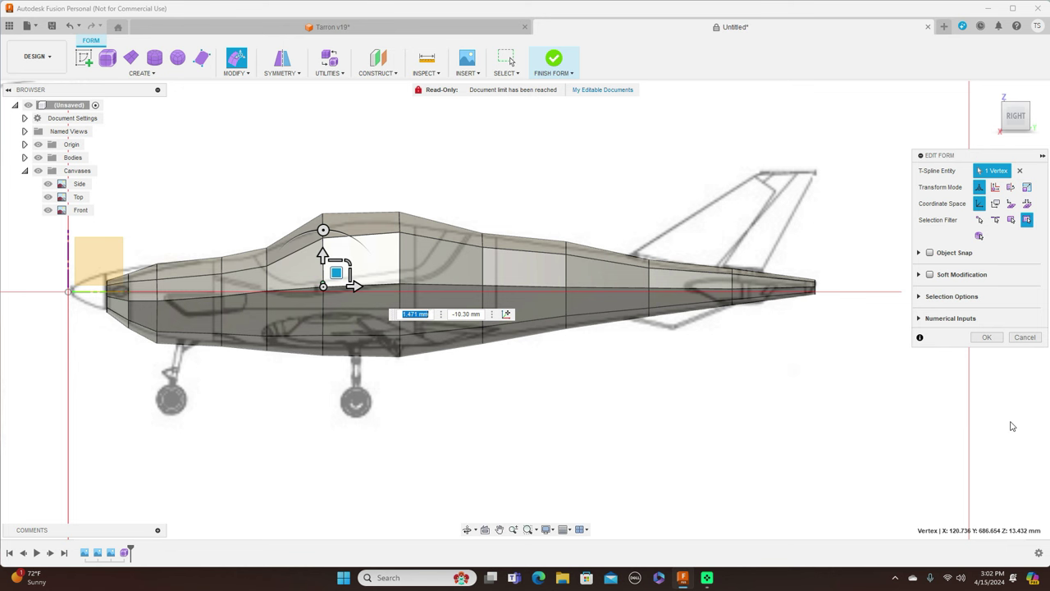
# Switch the fuselage to smooth display and accept the vertex edits
pyautogui.hotkey('alt', '3')
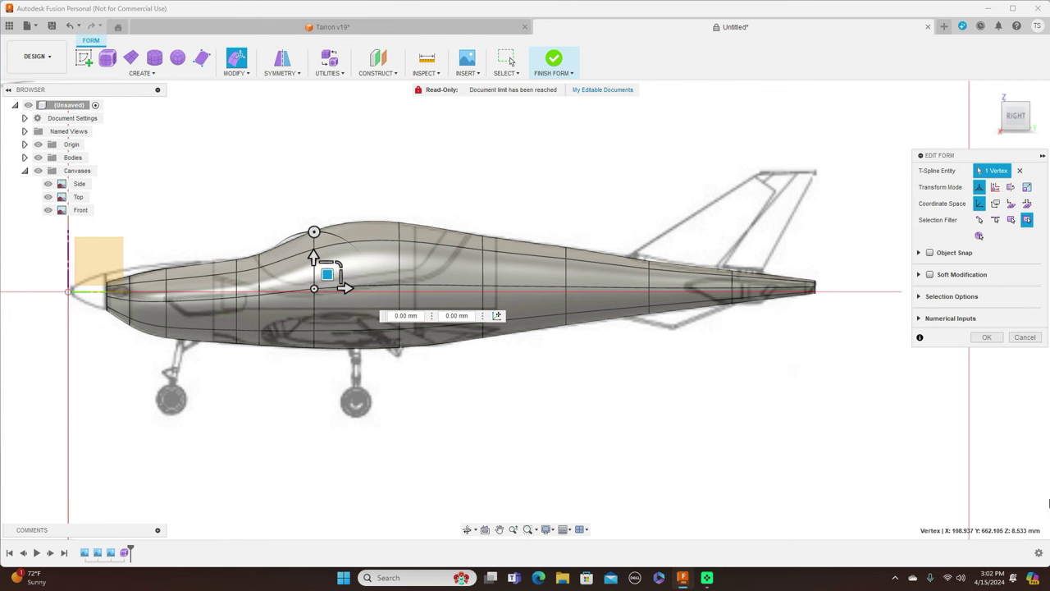
pyautogui.scroll(-2, 881, 376)
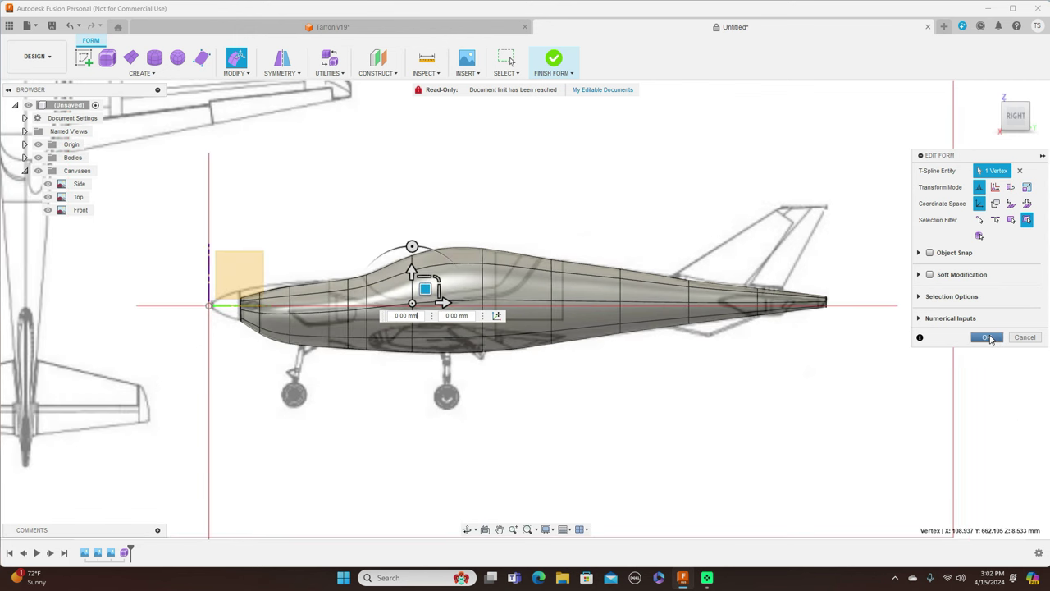
pyautogui.click(989, 337)
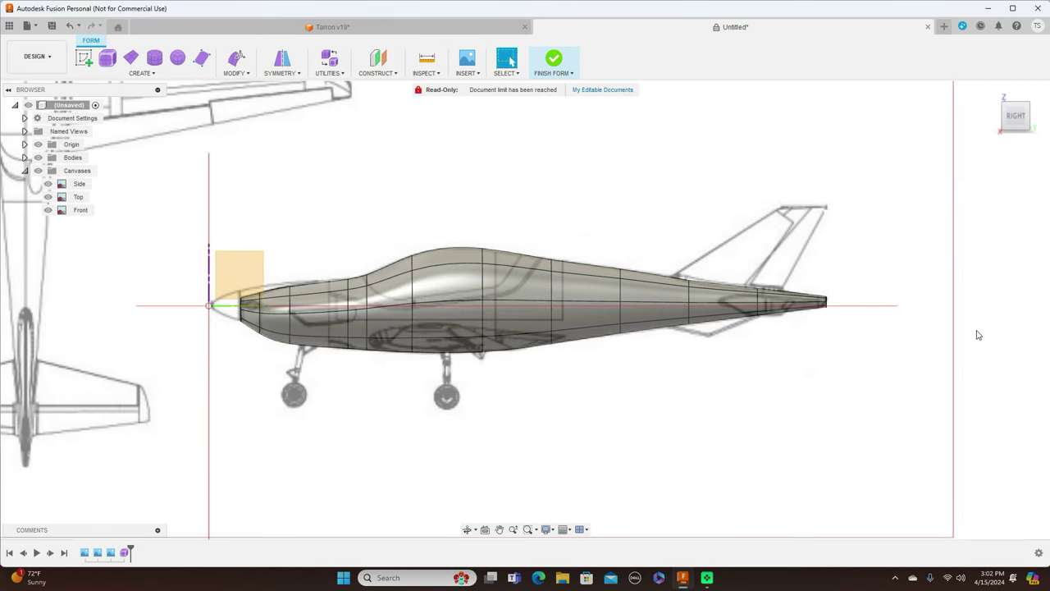
# Finish the form and compare the fuselage body with the top and side blueprints, especially around the nose and cowling
pyautogui.click(557, 70)
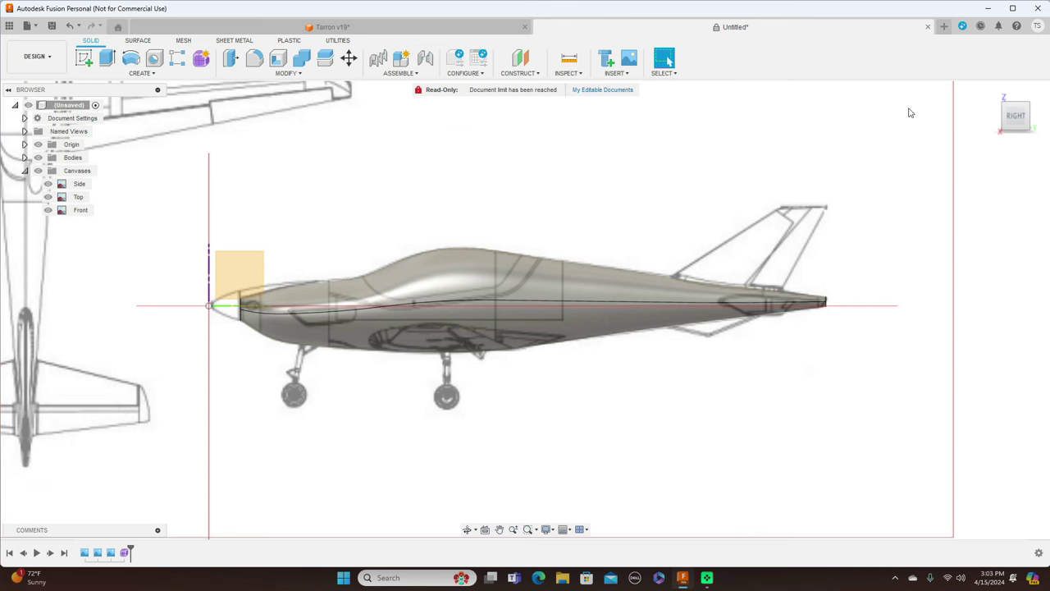
pyautogui.moveTo(1002, 98)
pyautogui.click(1018, 98)
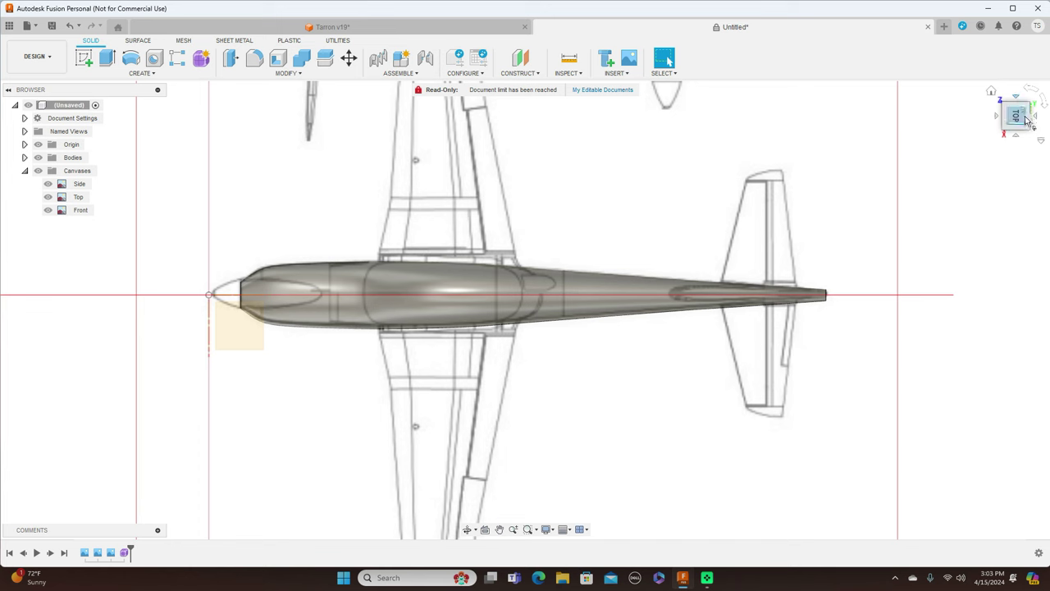
pyautogui.click(1018, 141)
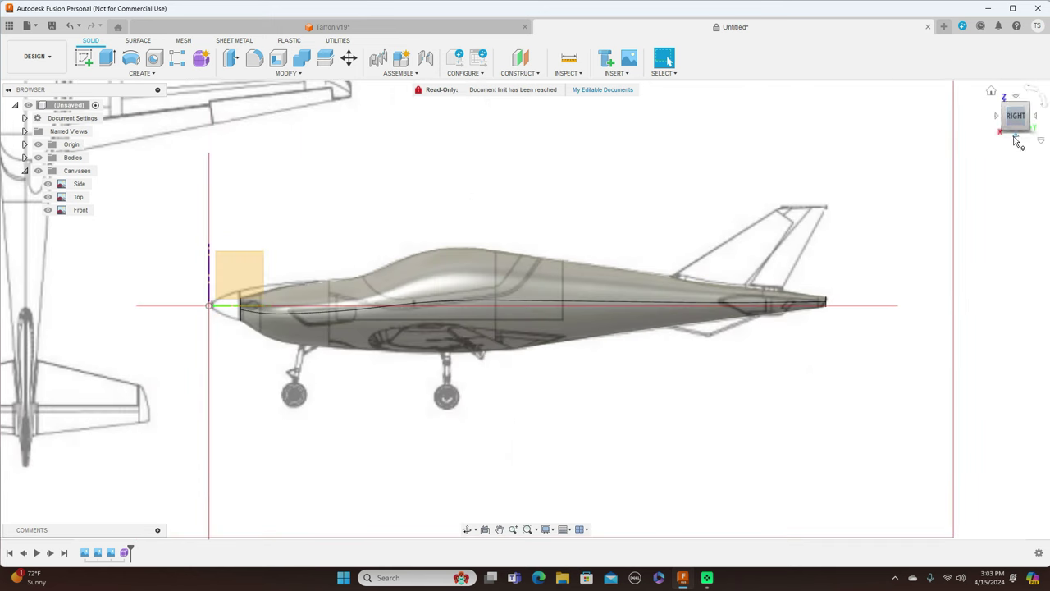
pyautogui.scroll(3, 230, 133)
pyautogui.moveTo(380, 197); pyautogui.dragTo(481, 110, button='middle')
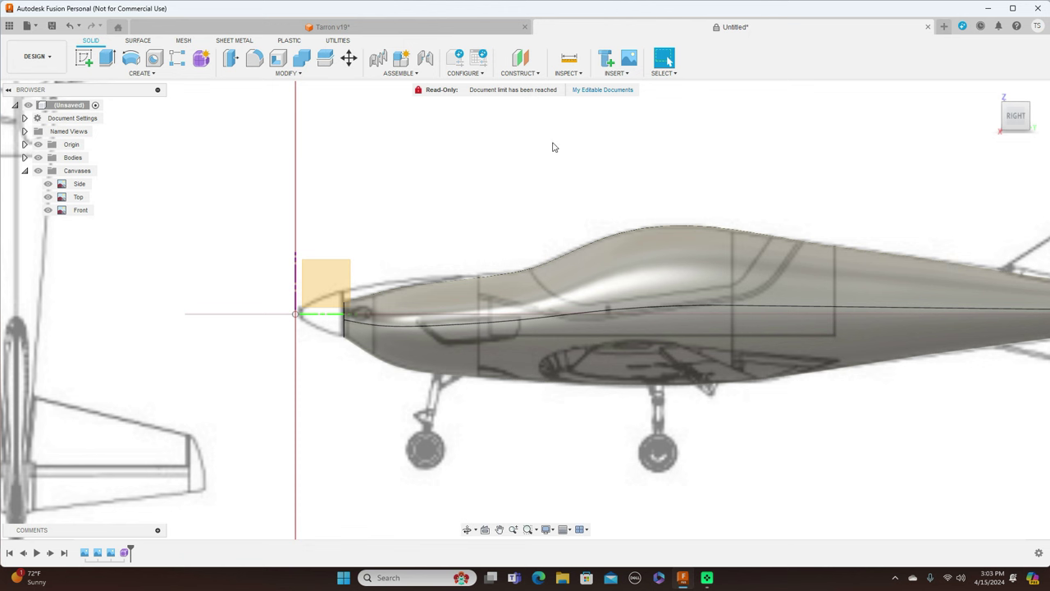
# Create a second form and view the airplane from the front
pyautogui.click(202, 61)
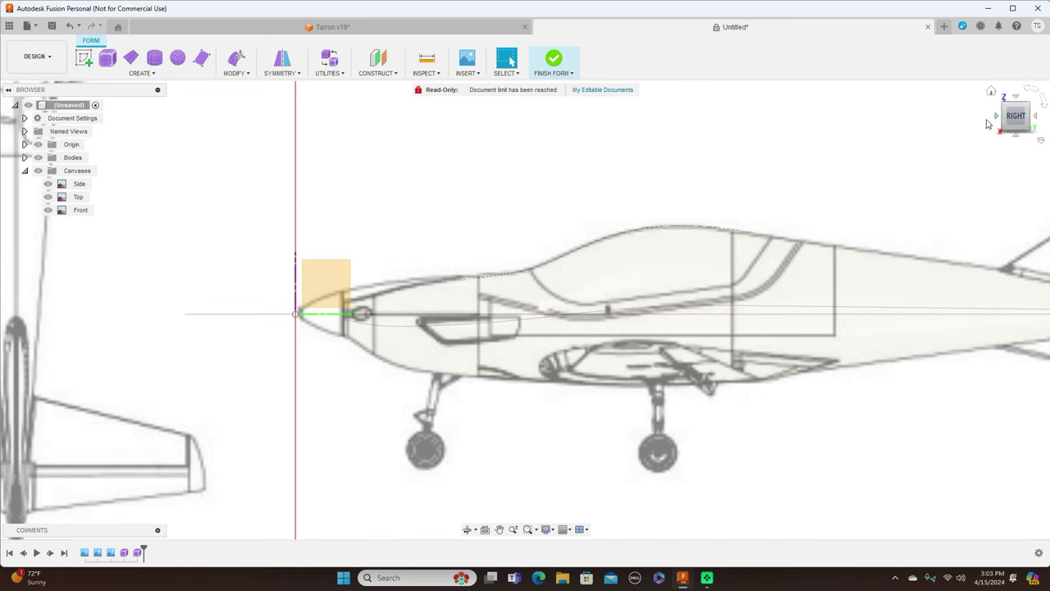
pyautogui.click(990, 119)
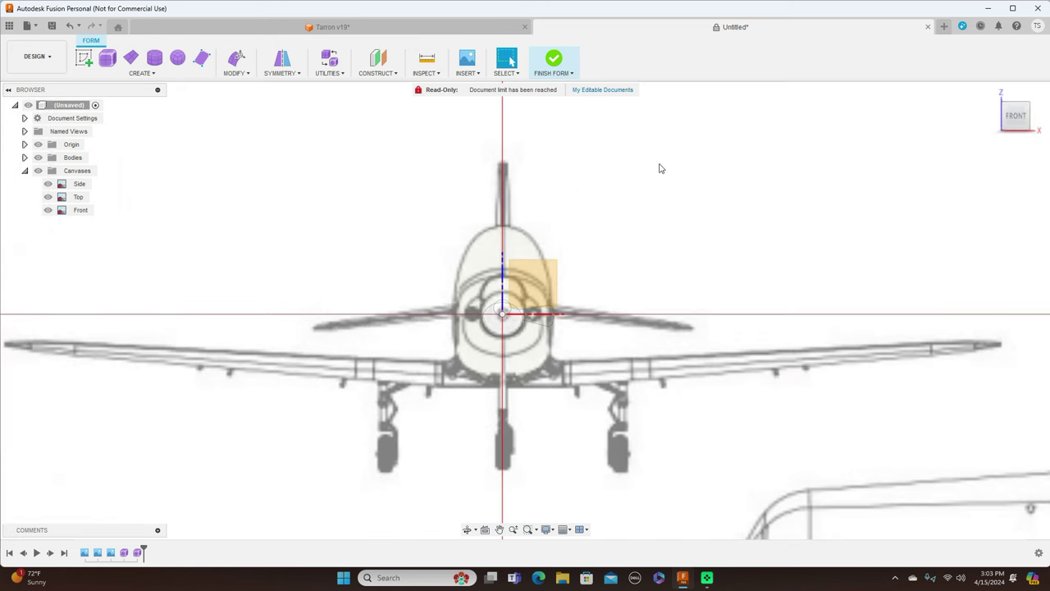
pyautogui.click(539, 284)
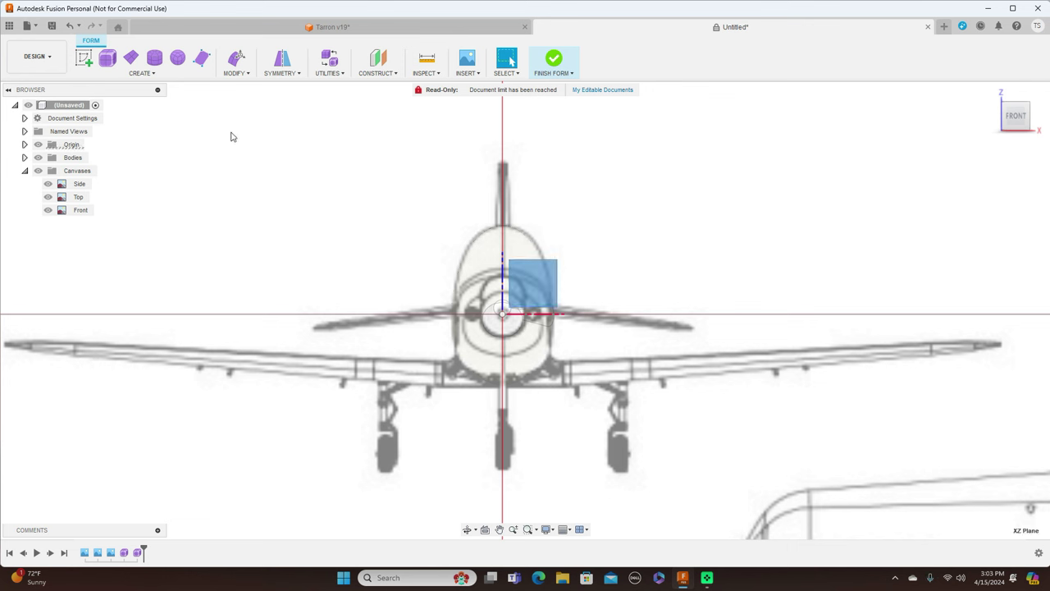
pyautogui.click(156, 61)
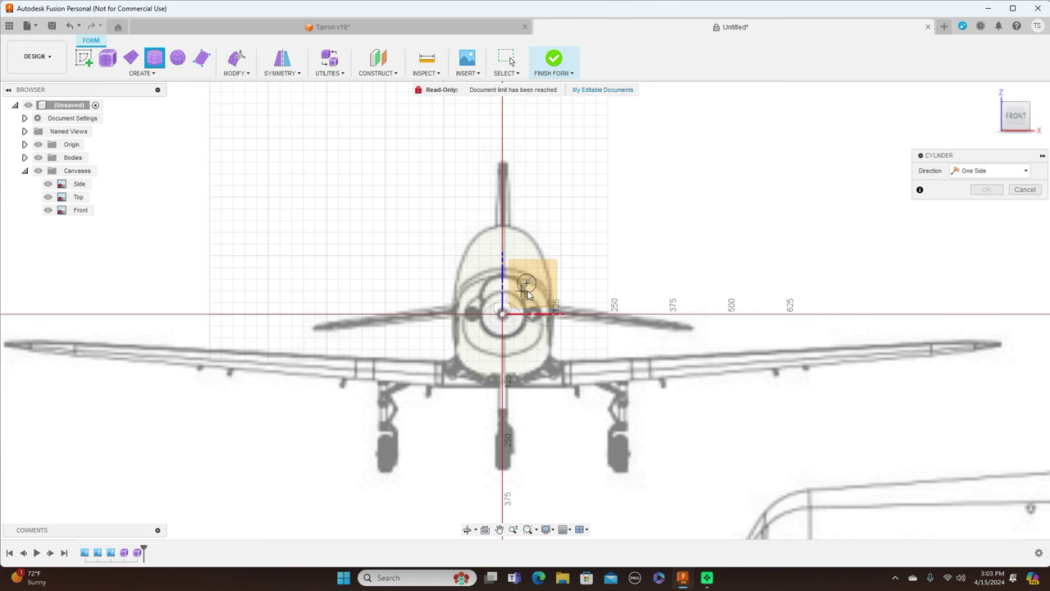
pyautogui.rightClick(528, 294)
pyautogui.click(478, 291)
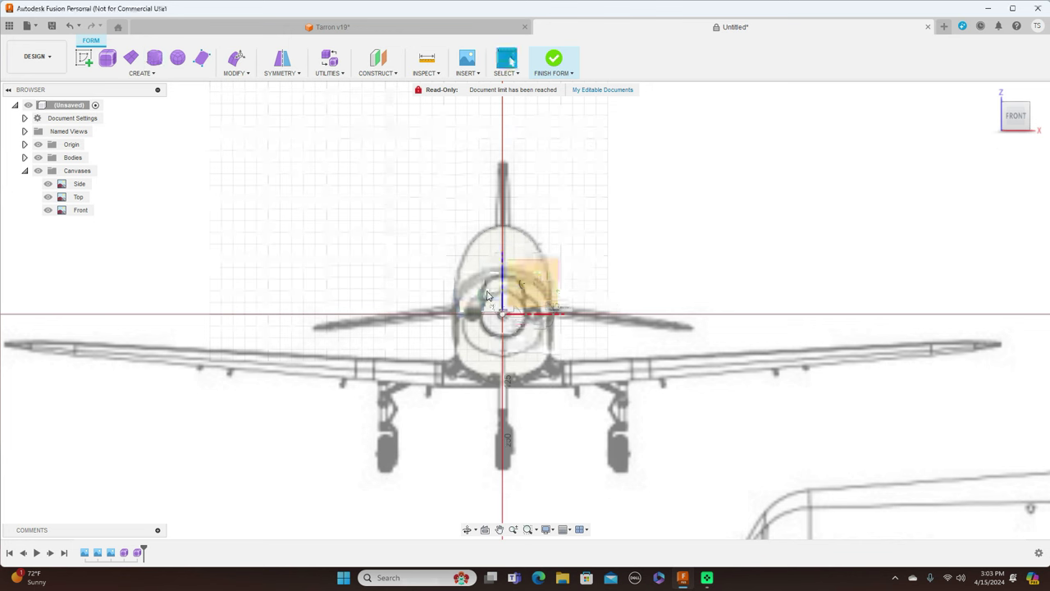
# Draw a form cylinder base about 140.43 mm in diameter on the front plane, centred on the vertical axis just above the origin
pyautogui.click(154, 58)
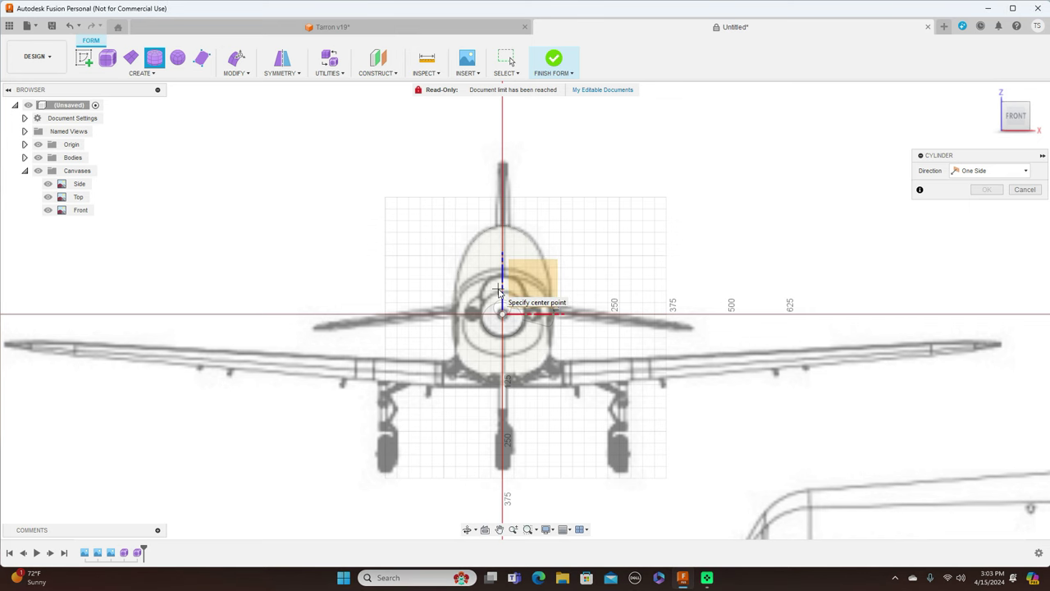
pyautogui.scroll(3, 498, 293)
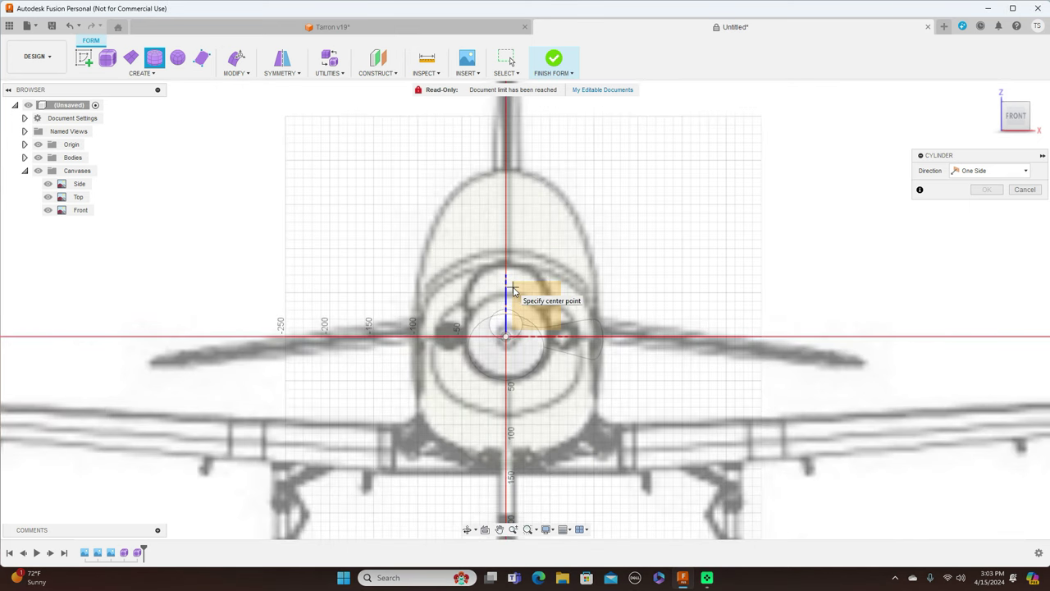
pyautogui.scroll(-1, 514, 290)
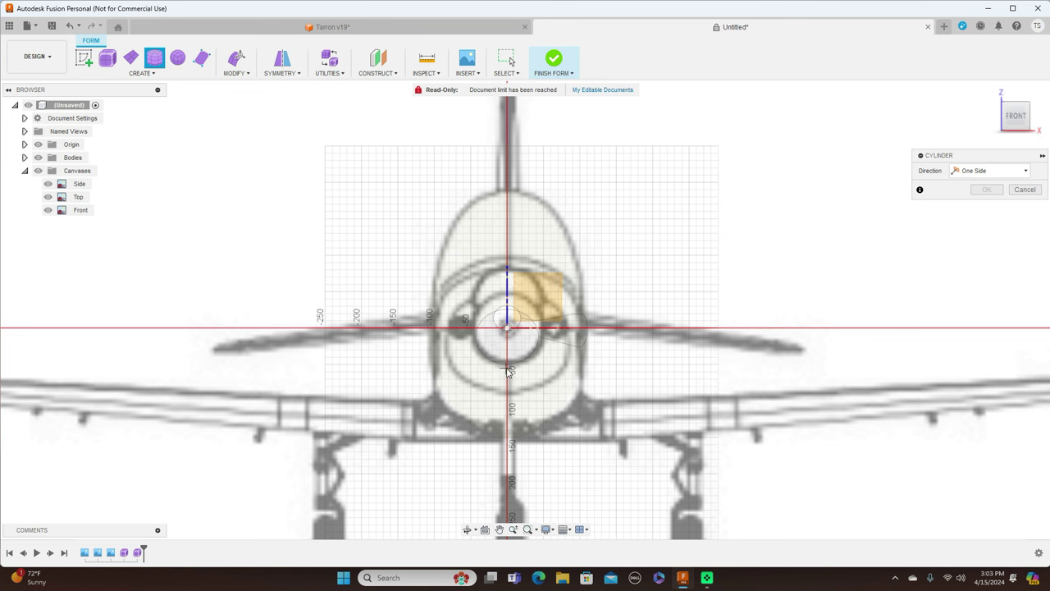
pyautogui.click(508, 310)
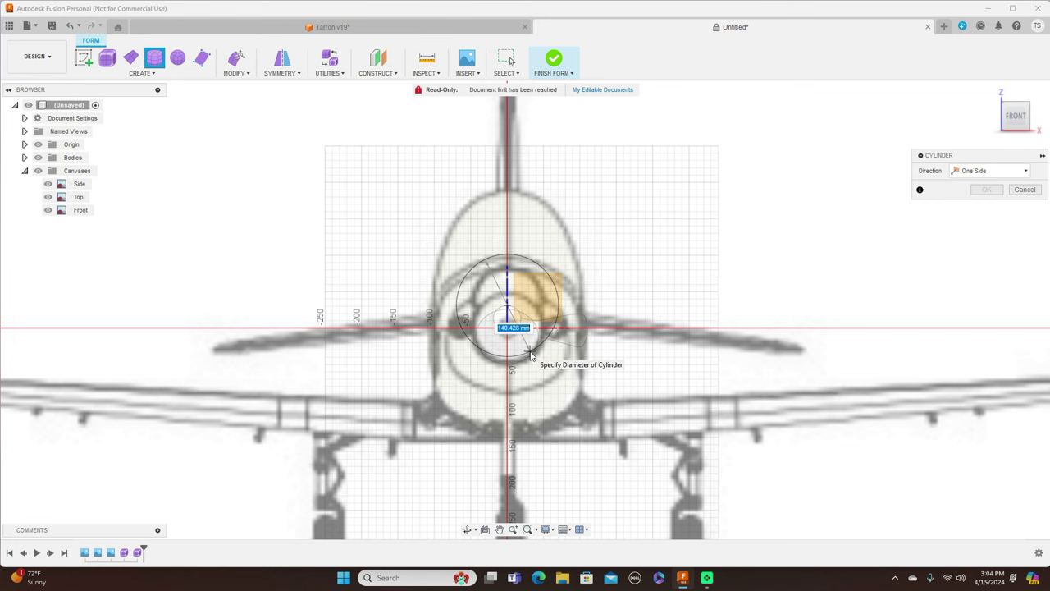
pyautogui.click(531, 354)
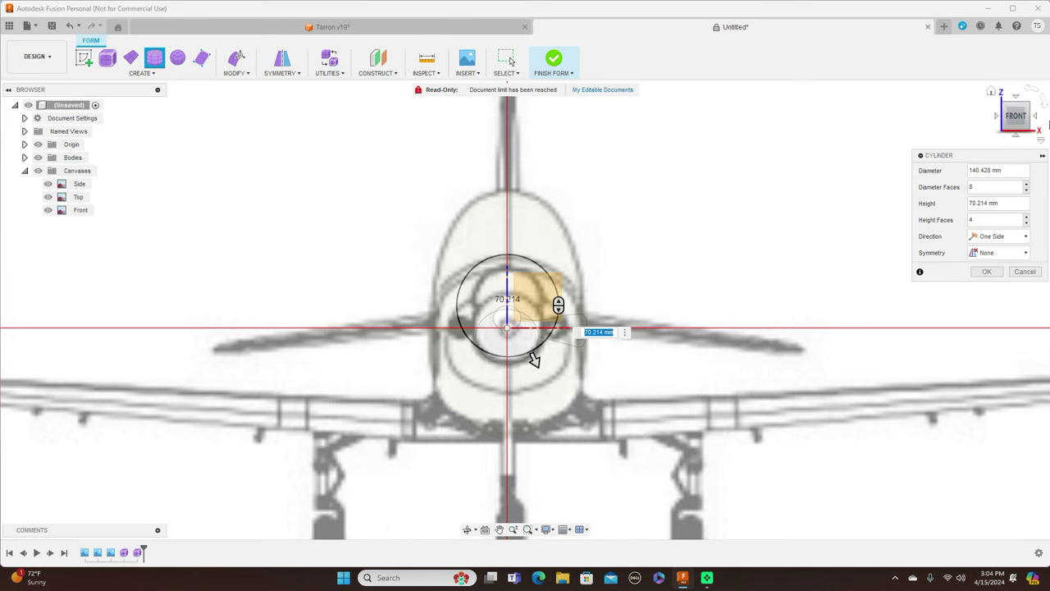
# In the right view, extend the cylinder to a height of 375 mm with 5 height faces and create it
pyautogui.click(1038, 116)
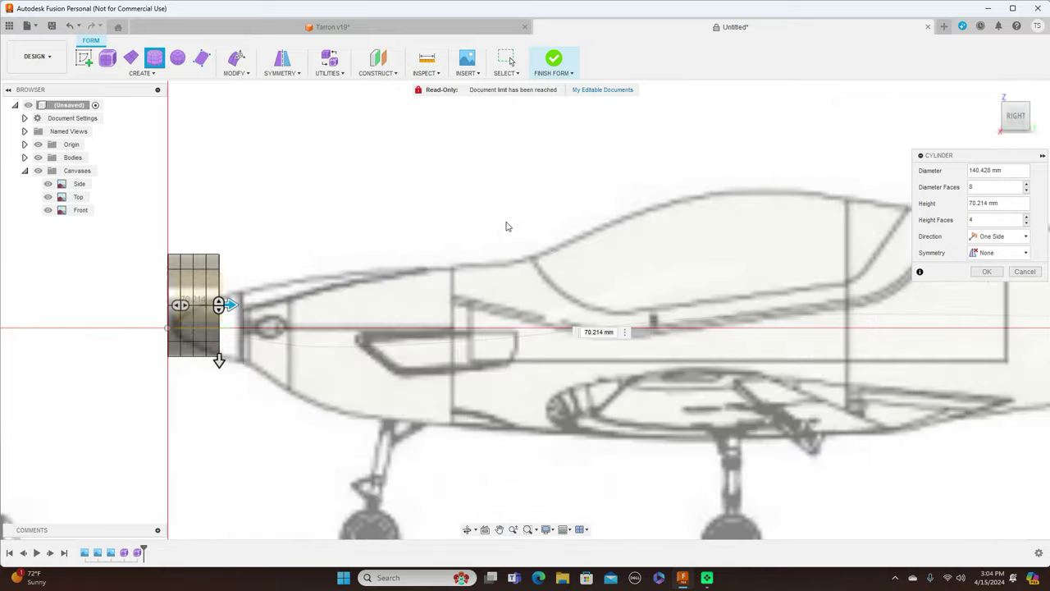
pyautogui.moveTo(258, 296); pyautogui.dragTo(469, 317)
pyautogui.scroll(2, 443, 333)
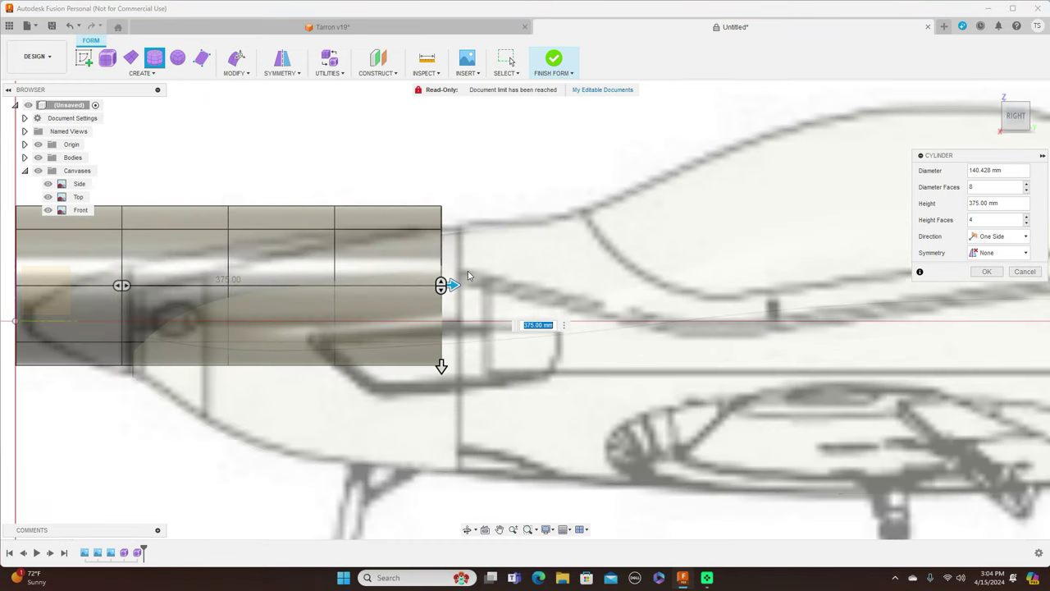
pyautogui.scroll(-2, 482, 276)
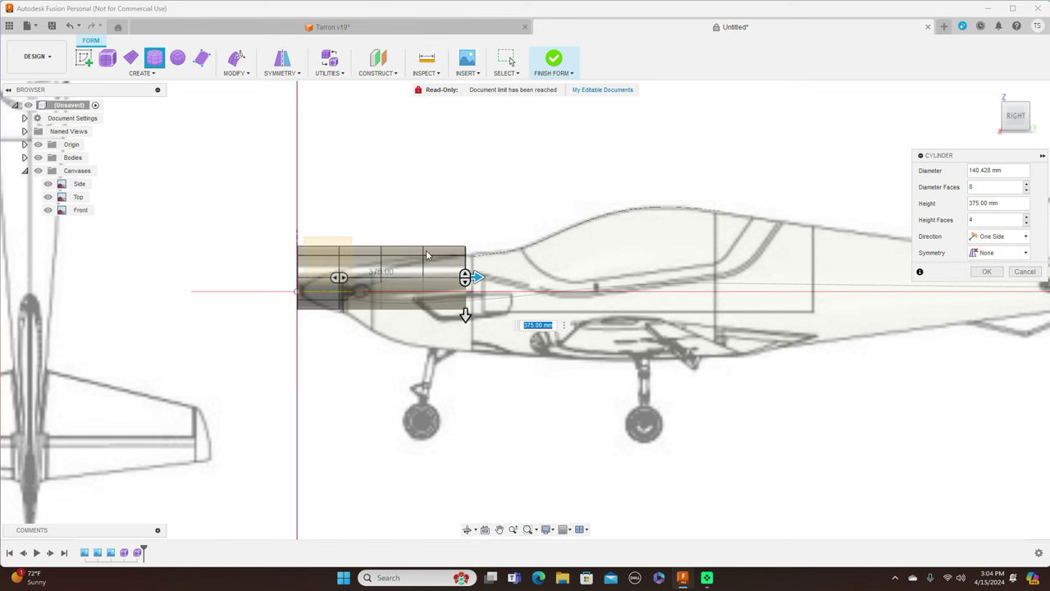
pyautogui.moveTo(345, 278); pyautogui.dragTo(350, 279)
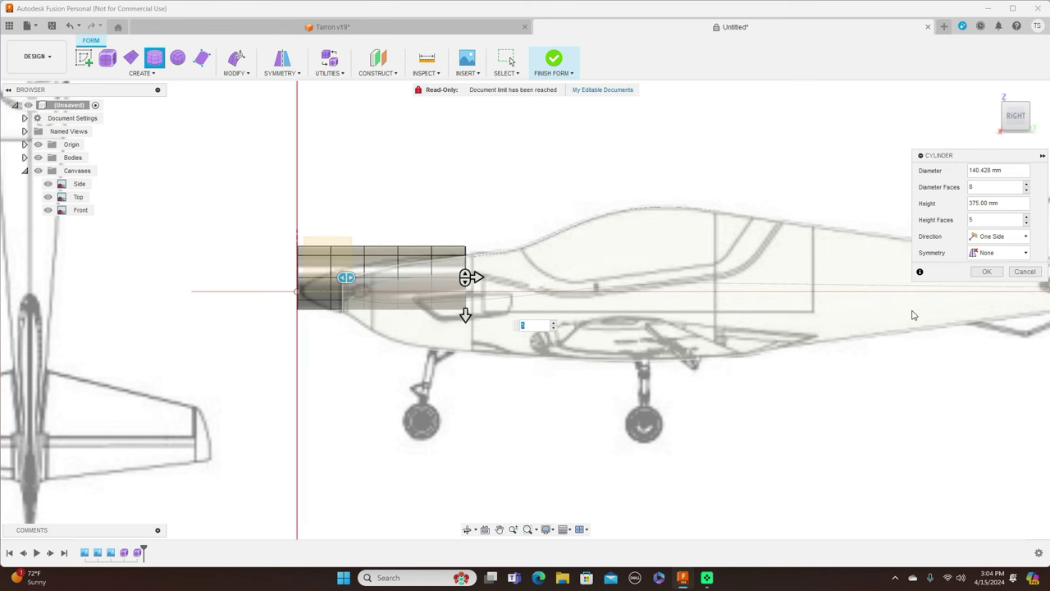
pyautogui.click(984, 272)
pyautogui.scroll(3, 564, 242)
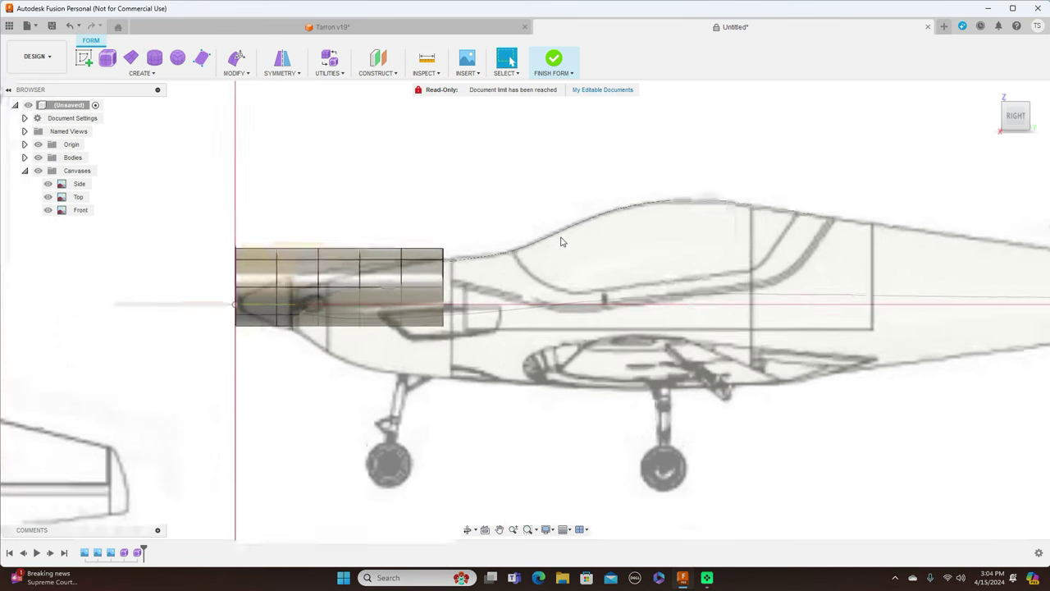
# Start editing the nose cylinder in side view, shrinking its front edge loop vertically and lowering it about 15.3 mm onto the nose outline
pyautogui.scroll(-2, 562, 241)
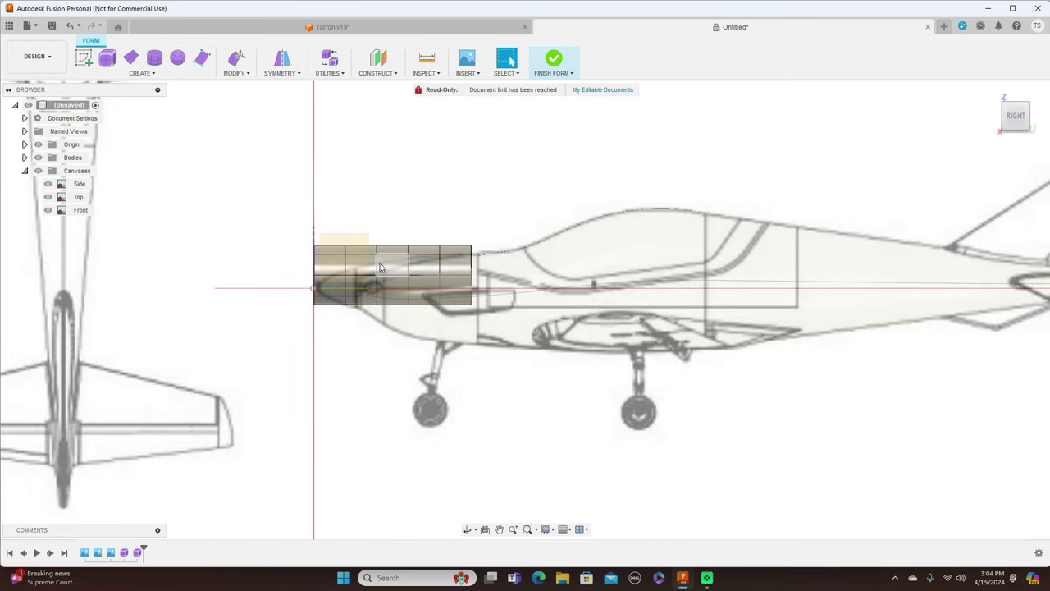
pyautogui.scroll(3, 403, 255)
pyautogui.doubleClick(225, 274)
pyautogui.rightClick(224, 273)
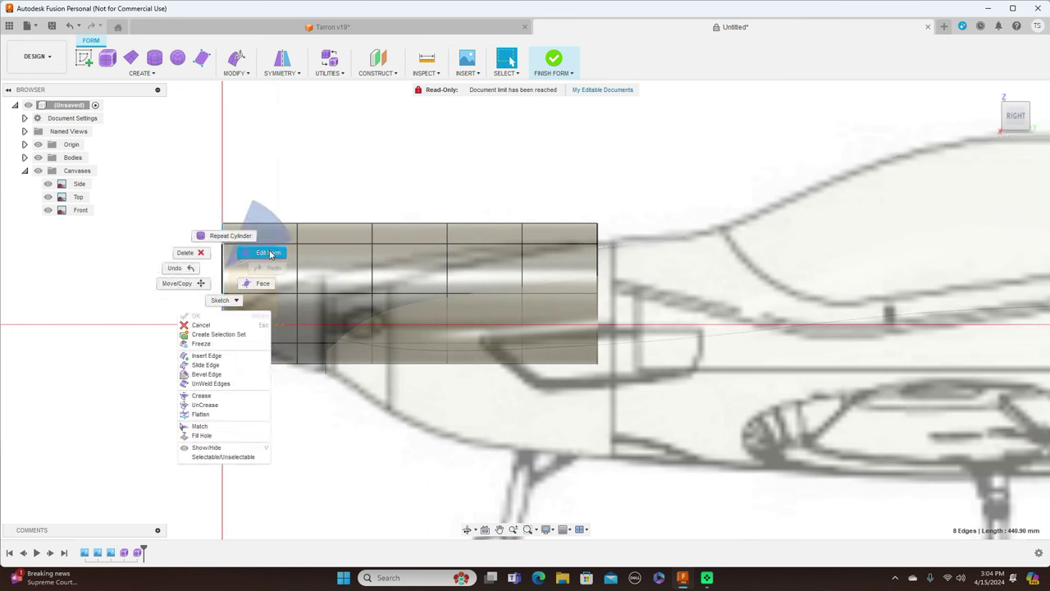
pyautogui.click(260, 251)
pyautogui.moveTo(237, 279)
pyautogui.mouseDown()
pyautogui.moveTo(225, 286)
pyautogui.moveTo(236, 279)
pyautogui.moveTo(235, 294)
pyautogui.mouseUp()
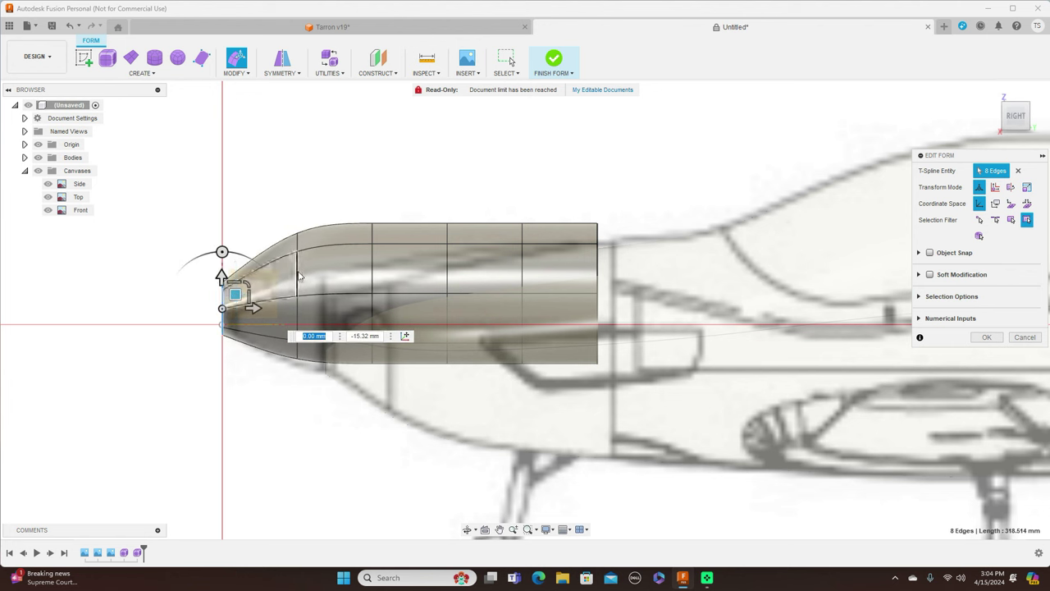
# Scale the second edge loop vertically to about 0.72, and shrink the third loop and lower it about 32.8 mm toward the cowling outline
pyautogui.doubleClick(297, 278)
pyautogui.moveTo(309, 281); pyautogui.dragTo(314, 295)
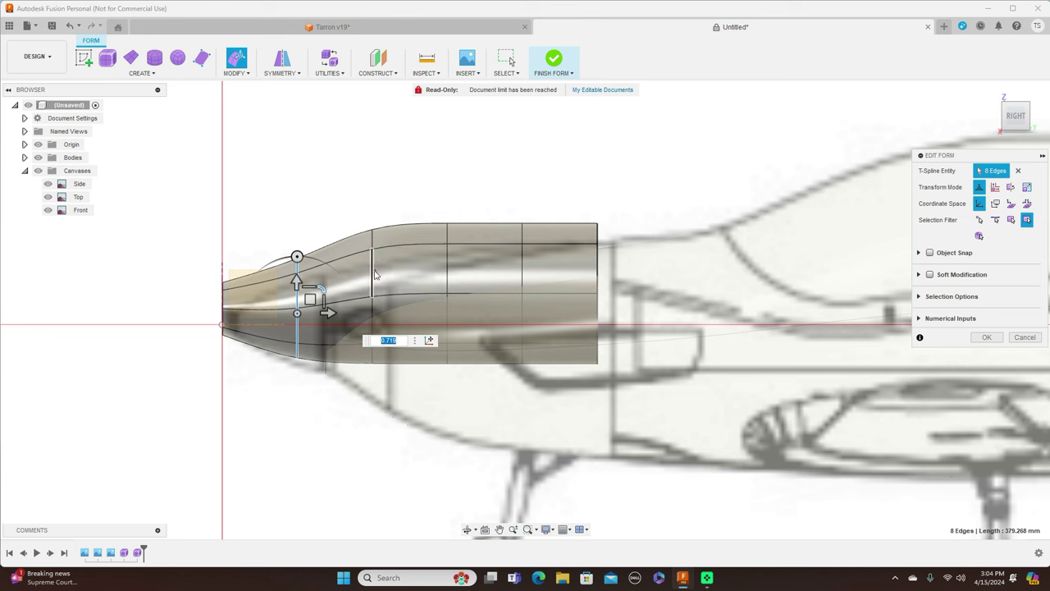
pyautogui.doubleClick(374, 277)
pyautogui.moveTo(396, 272); pyautogui.dragTo(386, 315)
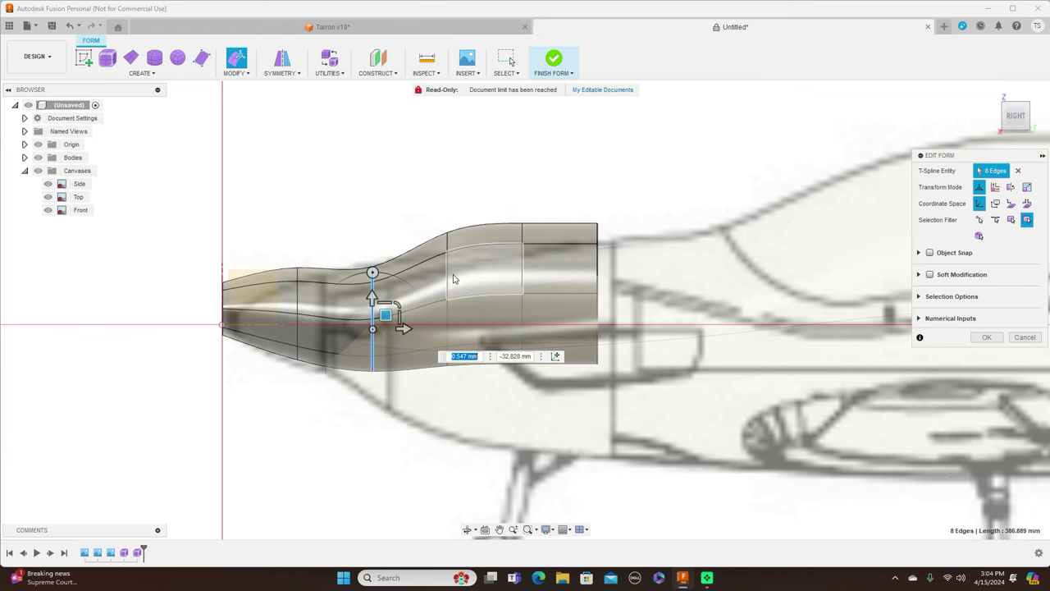
# Lower the fourth, fifth and rear edge loops to the cowling's upper outline, moving the rear loop down about 18.6 mm
pyautogui.doubleClick(448, 282)
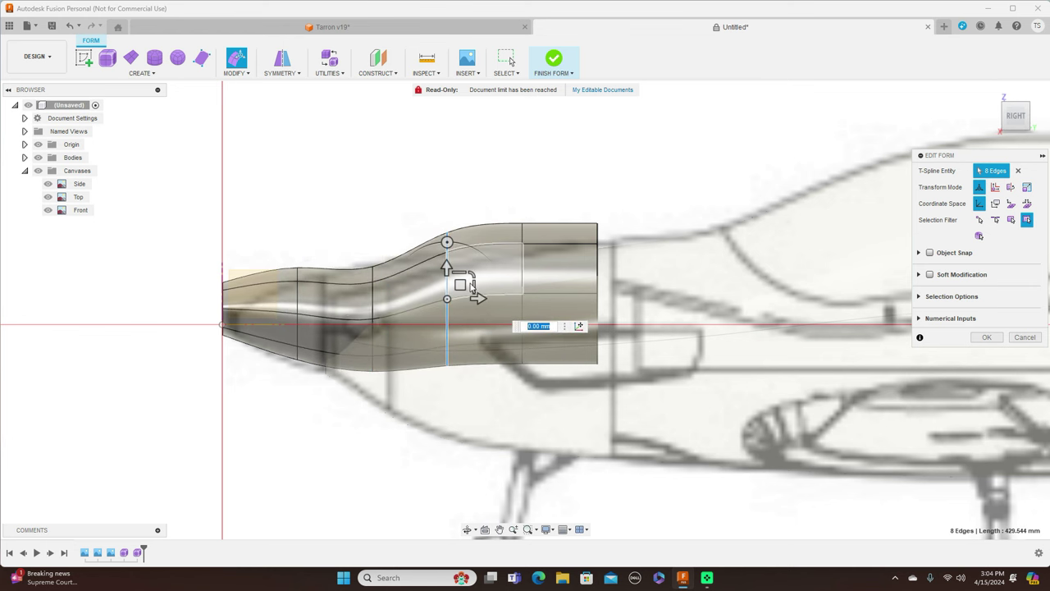
pyautogui.moveTo(462, 284); pyautogui.dragTo(461, 304)
pyautogui.doubleClick(522, 275)
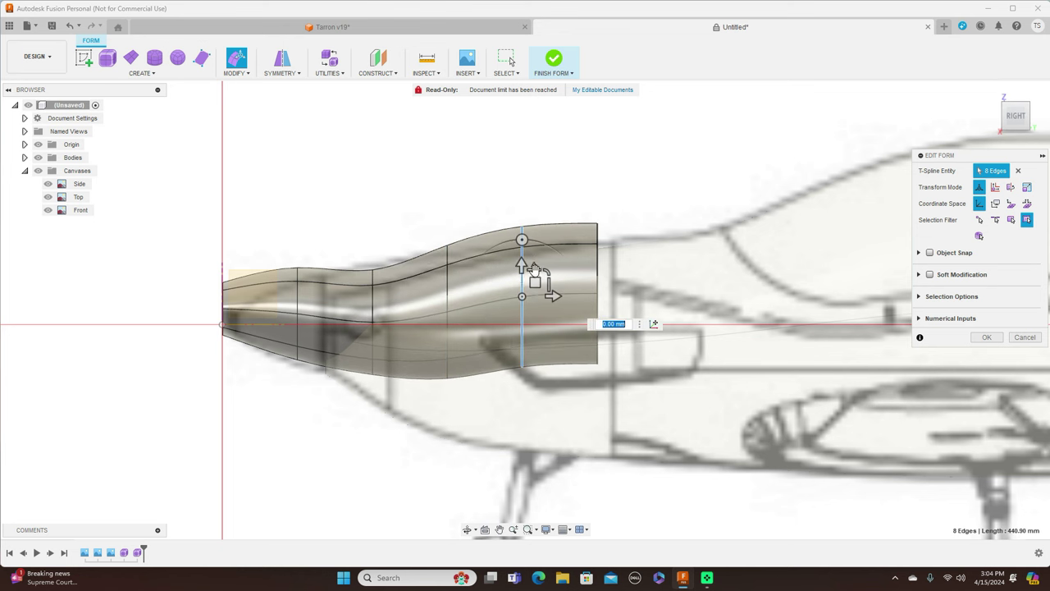
pyautogui.moveTo(534, 281); pyautogui.dragTo(536, 311)
pyautogui.doubleClick(598, 283)
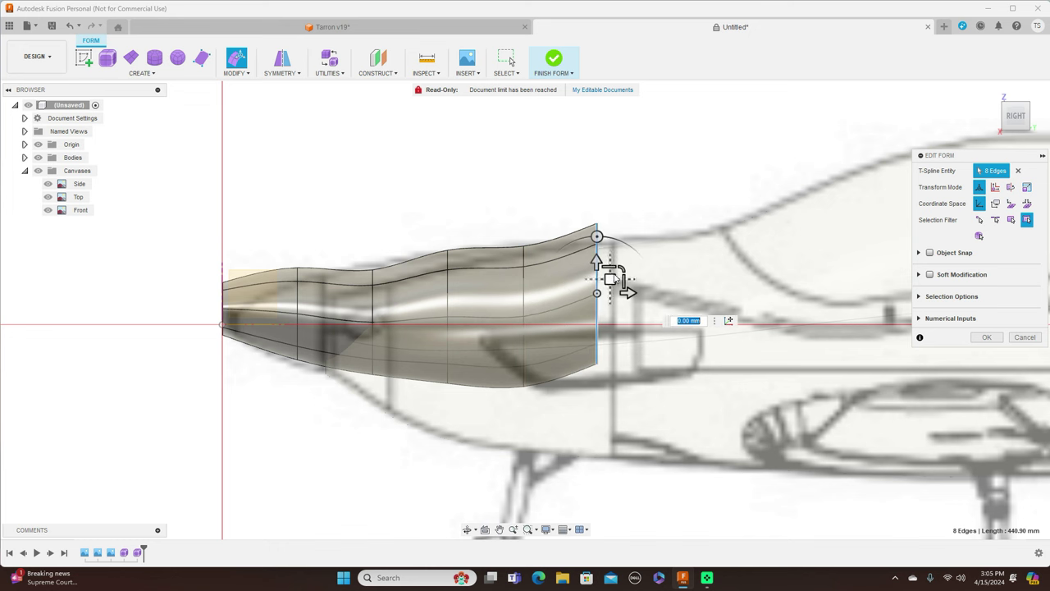
pyautogui.moveTo(611, 276)
pyautogui.mouseDown()
pyautogui.moveTo(613, 307)
pyautogui.moveTo(612, 296)
pyautogui.mouseUp()
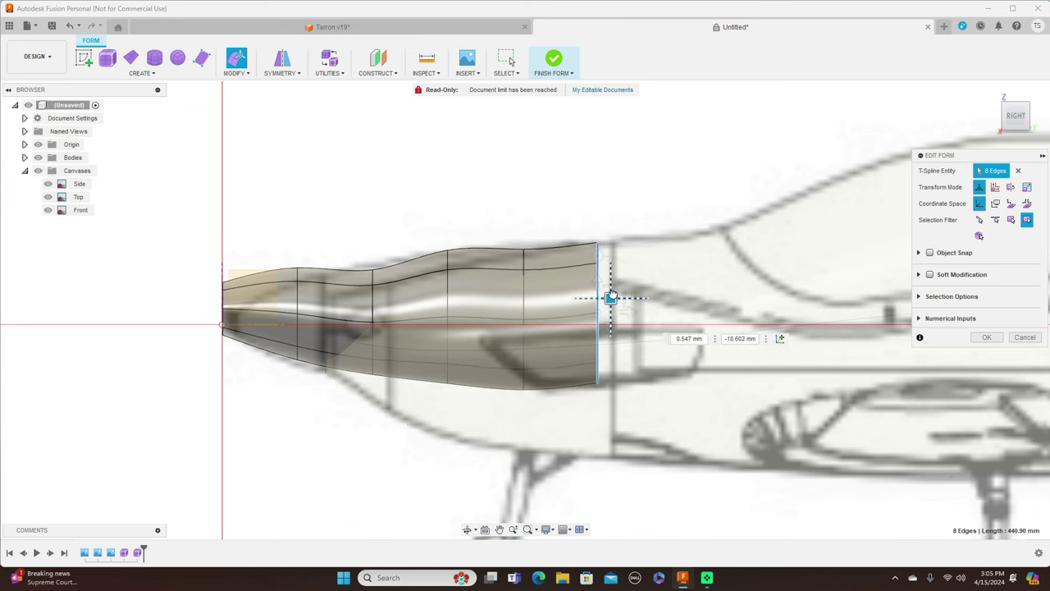
# Refine the upper profile: raise the fifth loop about 6.6 mm and third 9.3 mm, and lower the fourth 7.1 mm and second 13.7 mm
pyautogui.doubleClick(525, 288)
pyautogui.moveTo(535, 303); pyautogui.dragTo(535, 297)
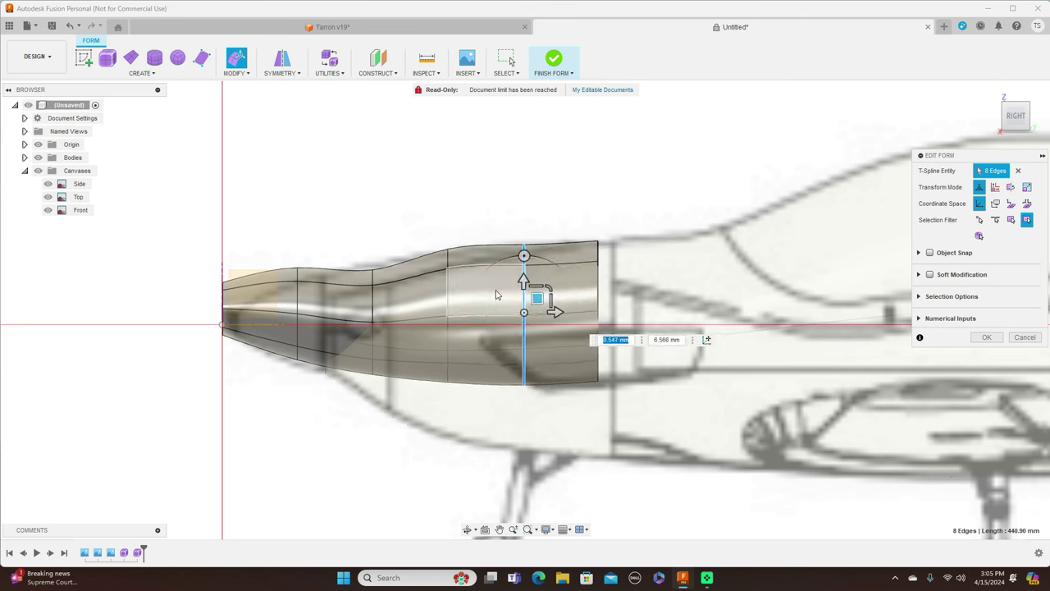
pyautogui.doubleClick(448, 287)
pyautogui.moveTo(461, 301); pyautogui.dragTo(460, 309)
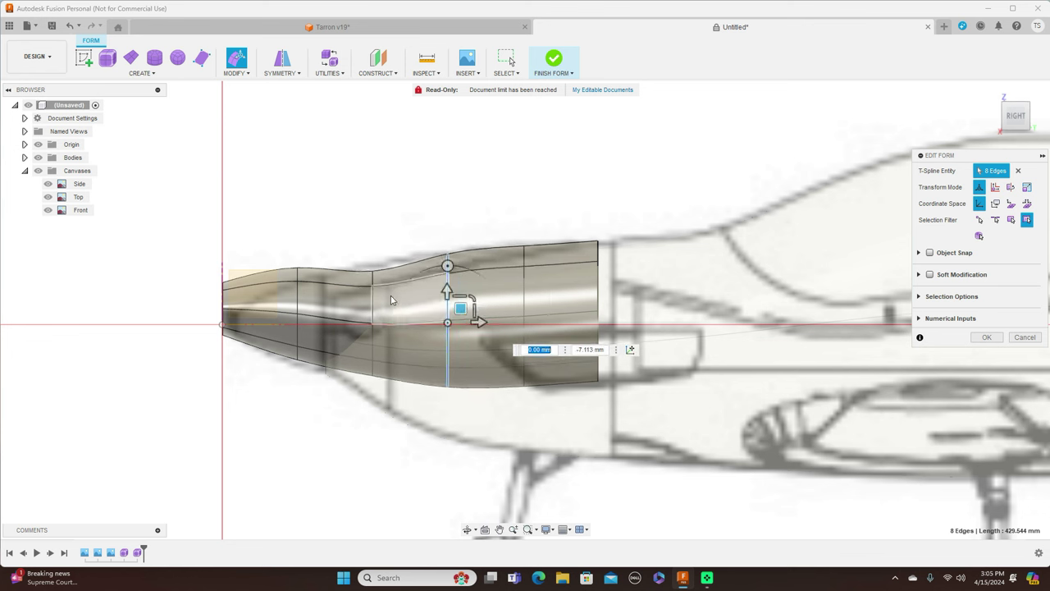
pyautogui.doubleClick(374, 304)
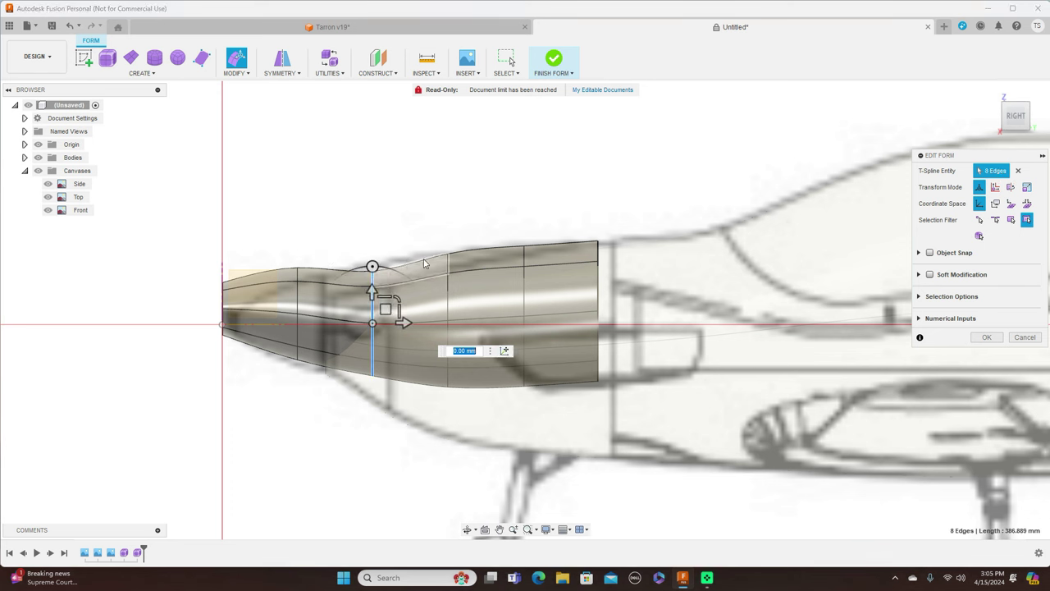
pyautogui.moveTo(388, 308); pyautogui.dragTo(386, 301)
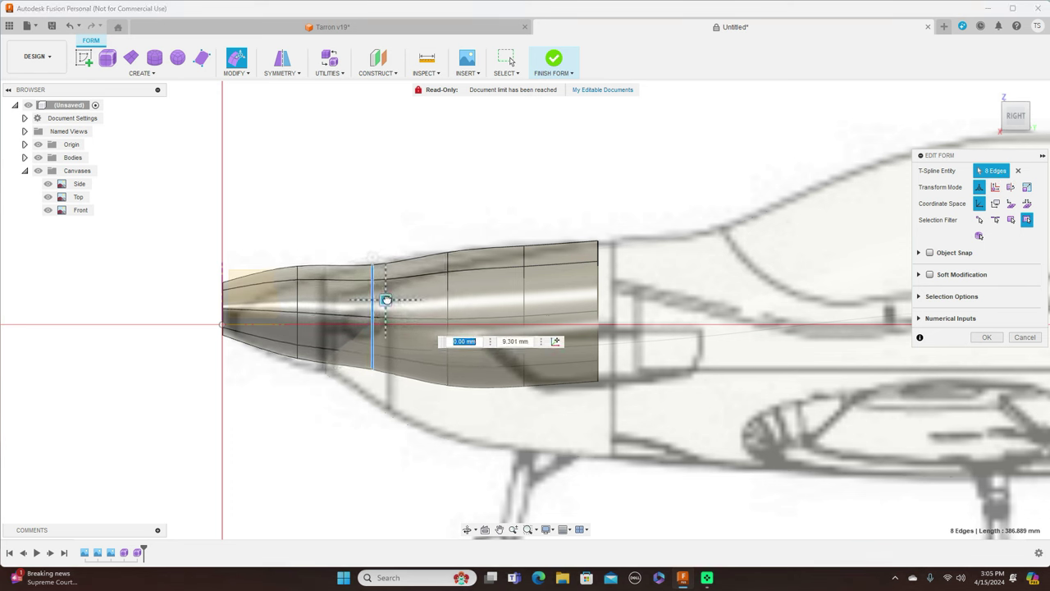
pyautogui.doubleClick(298, 302)
pyautogui.moveTo(310, 295); pyautogui.dragTo(312, 311)
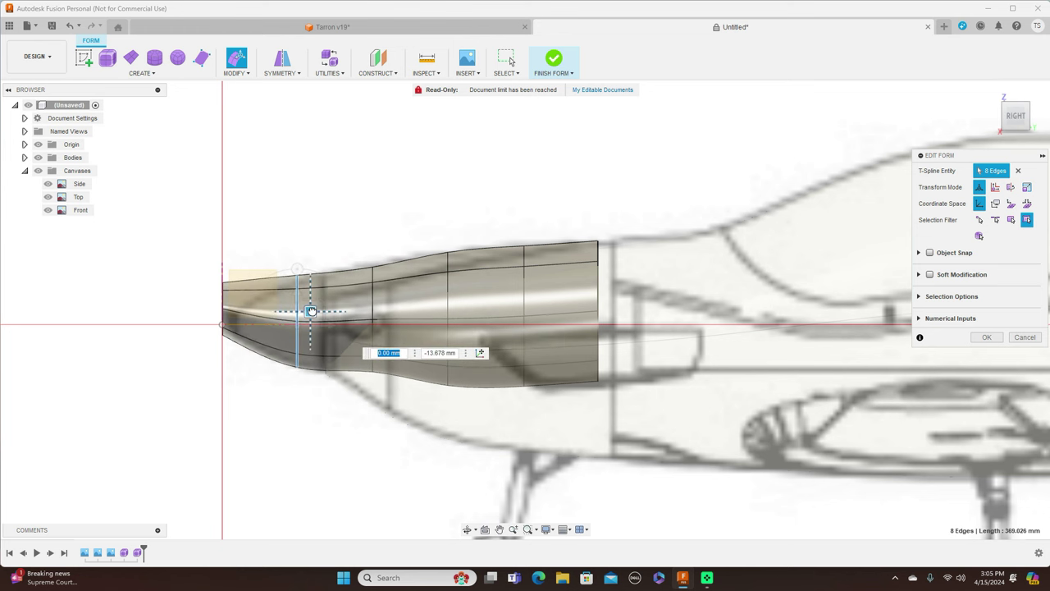
# Lower the front edge loop about 11 mm and scale it vertically to about 0.346 to narrow the nose tip
pyautogui.scroll(3, 223, 301)
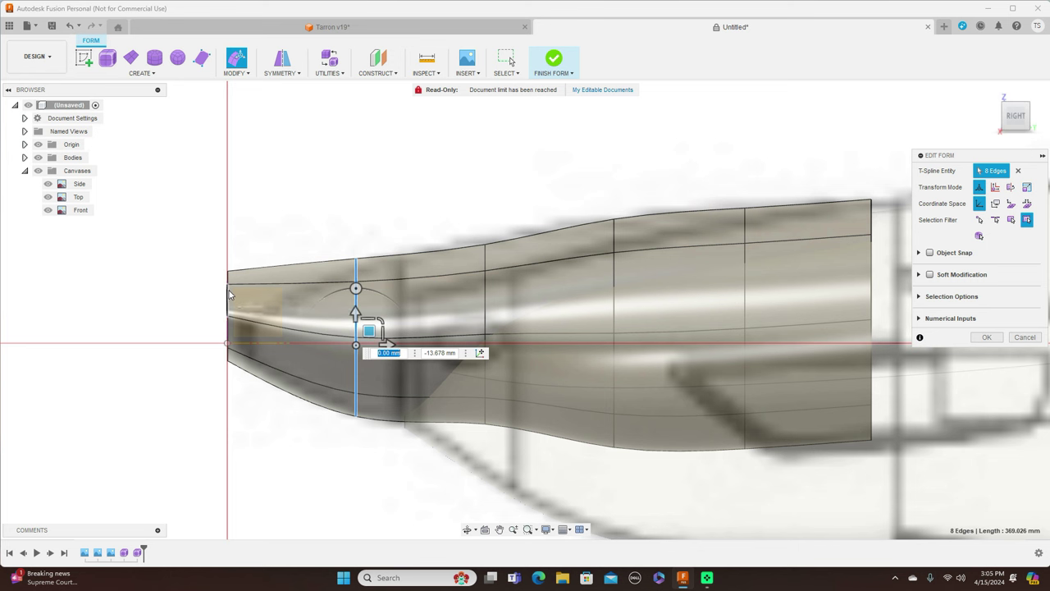
pyautogui.doubleClick(228, 296)
pyautogui.moveTo(237, 299); pyautogui.dragTo(239, 322)
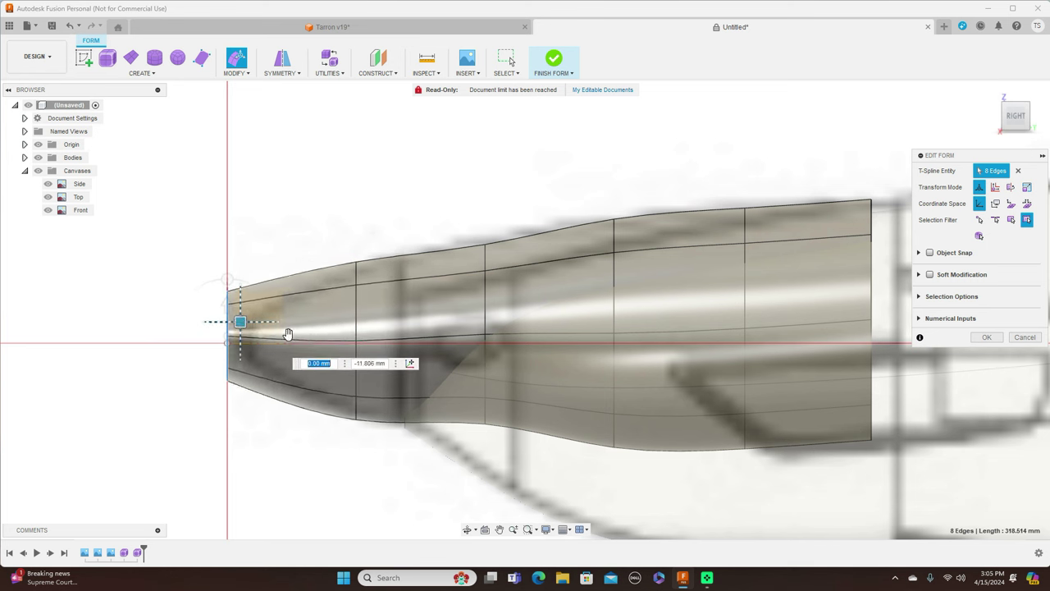
pyautogui.moveTo(254, 318); pyautogui.dragTo(228, 325)
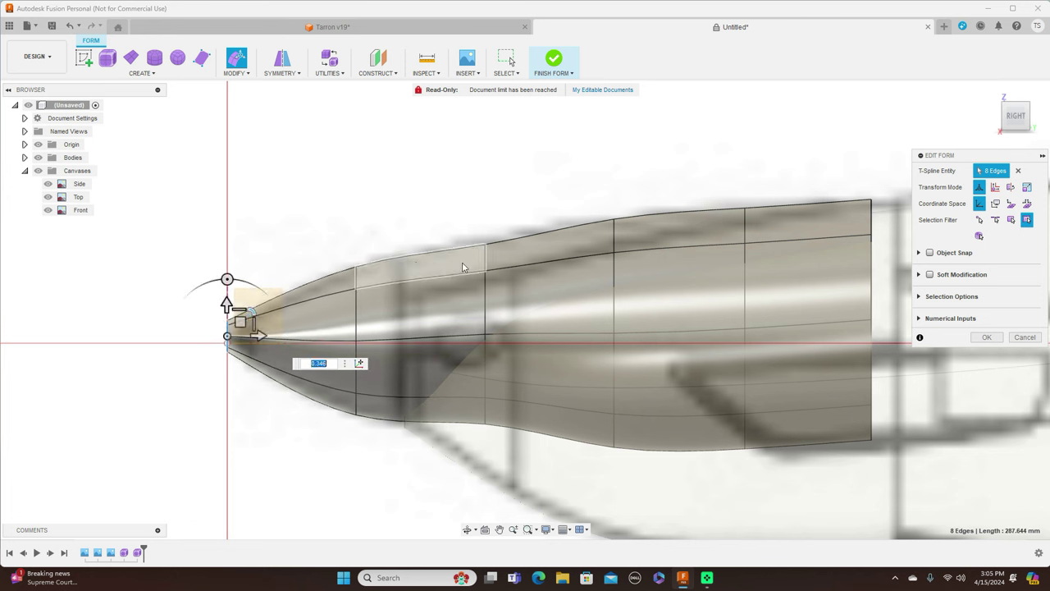
# Smooth the upper profile by raising the third loop about 4.1 mm plus 1.9 mm, lowering the fourth 1.3 mm and raising the fifth 2.6 mm
pyautogui.moveTo(438, 176); pyautogui.dragTo(329, 159, button='middle')
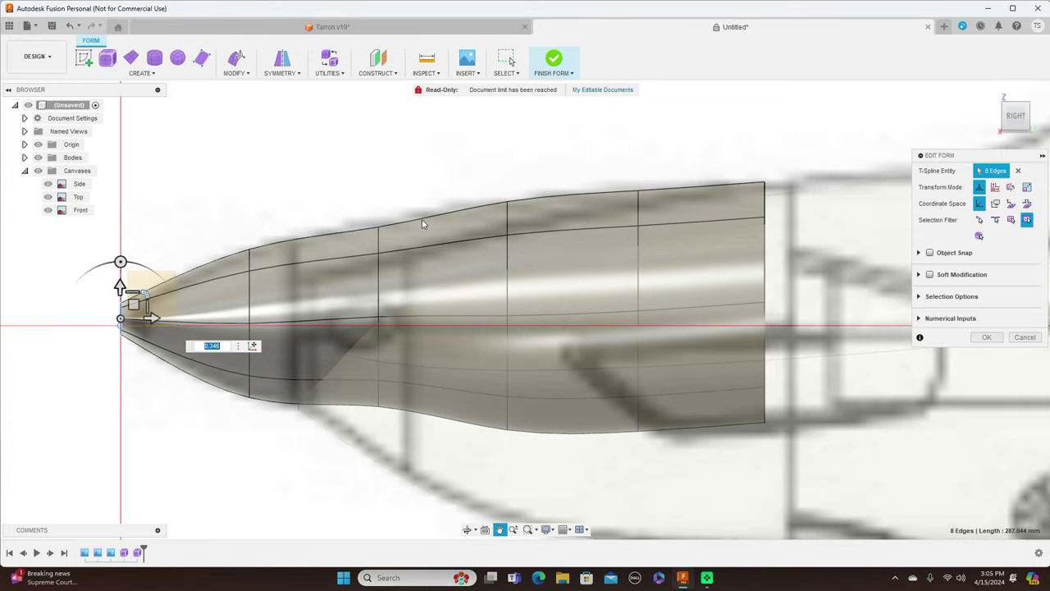
pyautogui.doubleClick(378, 286)
pyautogui.moveTo(392, 302); pyautogui.dragTo(392, 295)
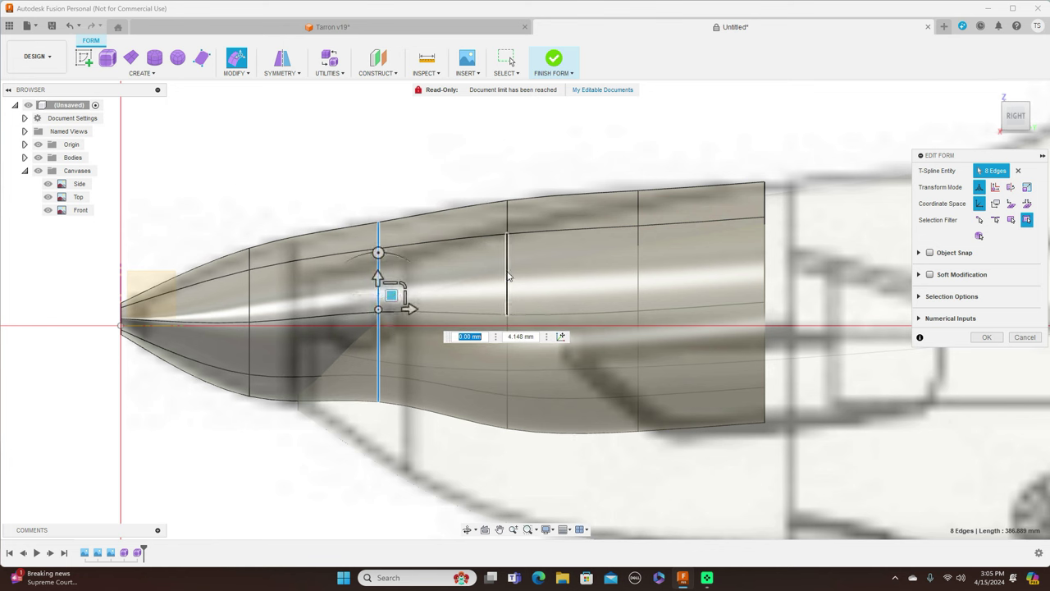
pyautogui.doubleClick(507, 277)
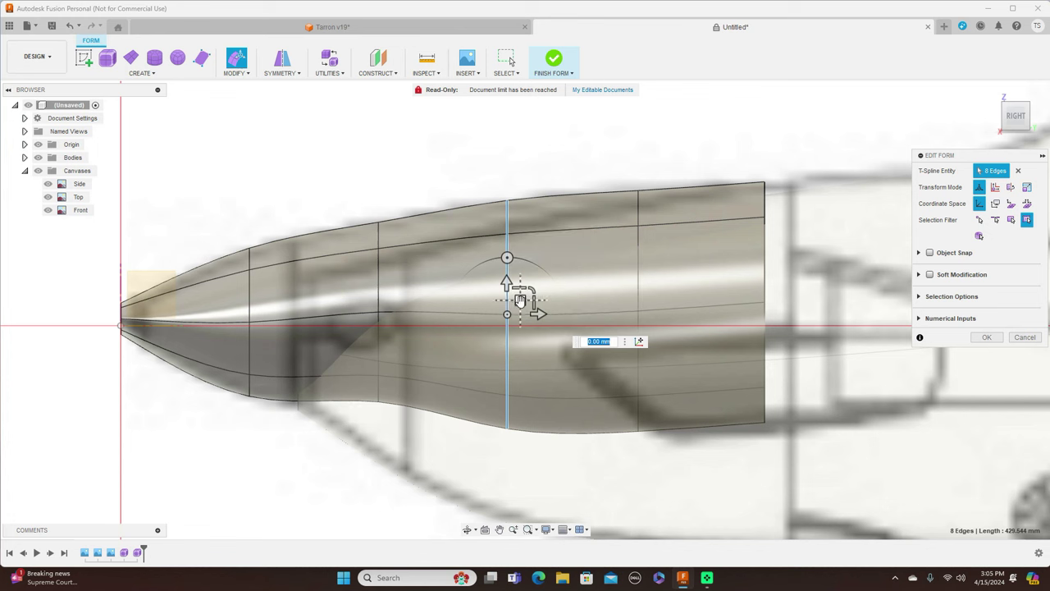
pyautogui.moveTo(521, 301); pyautogui.dragTo(520, 303)
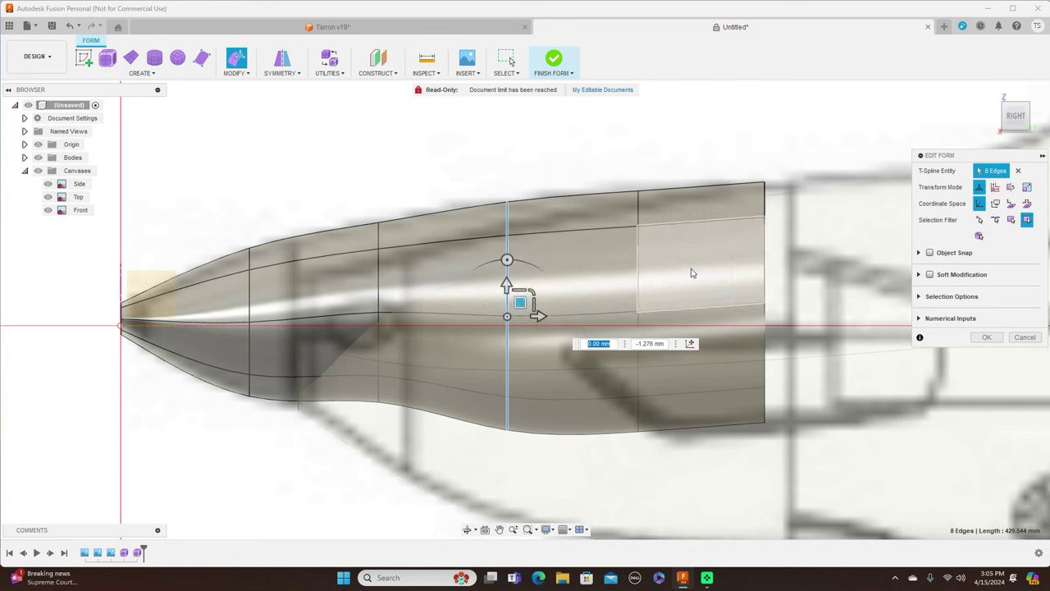
pyautogui.doubleClick(639, 264)
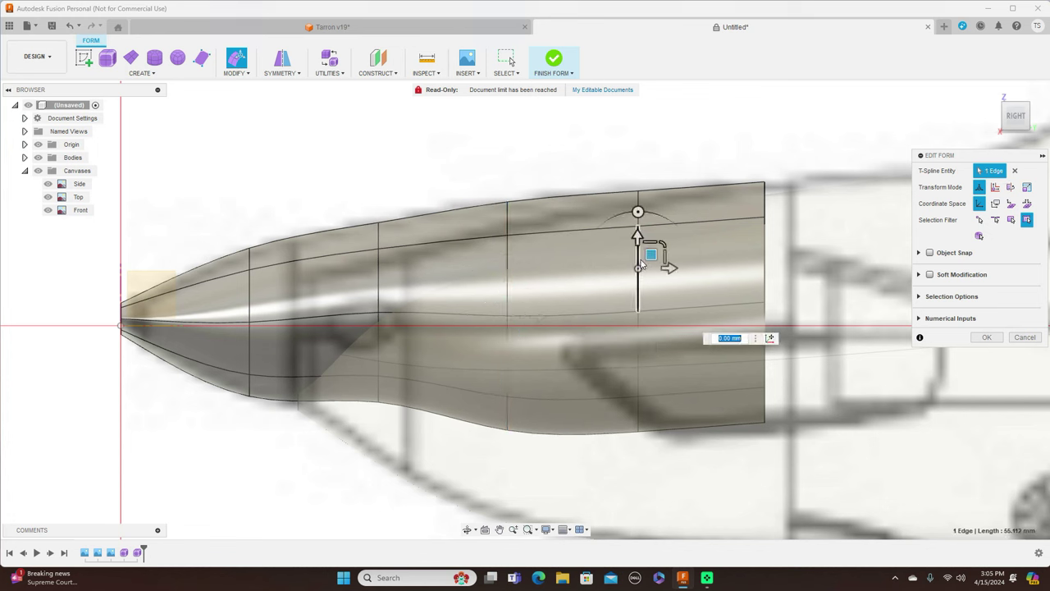
pyautogui.moveTo(651, 297); pyautogui.dragTo(651, 293)
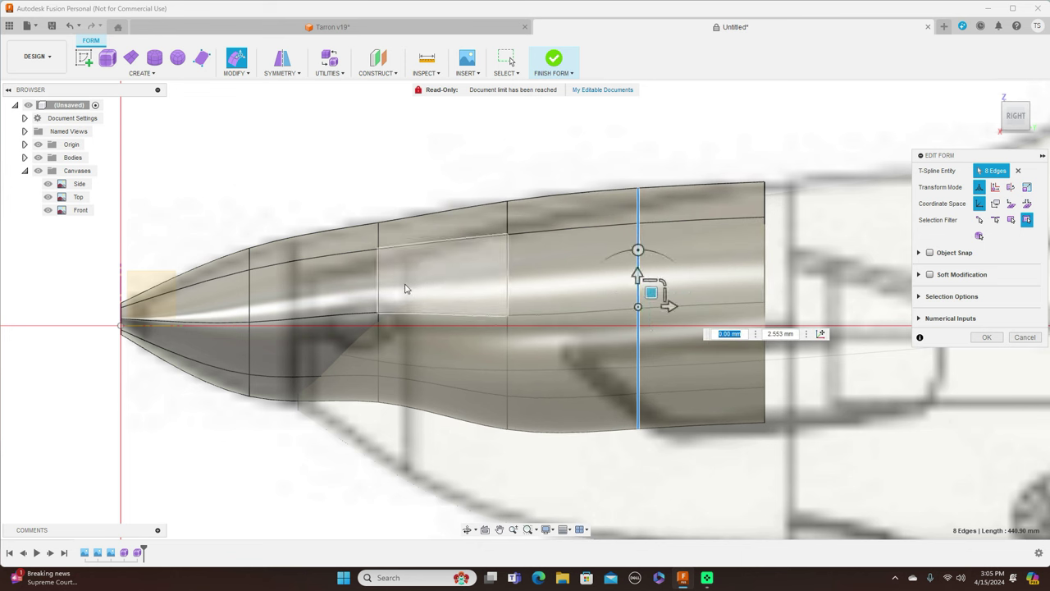
pyautogui.doubleClick(379, 283)
pyautogui.moveTo(391, 296); pyautogui.dragTo(390, 293)
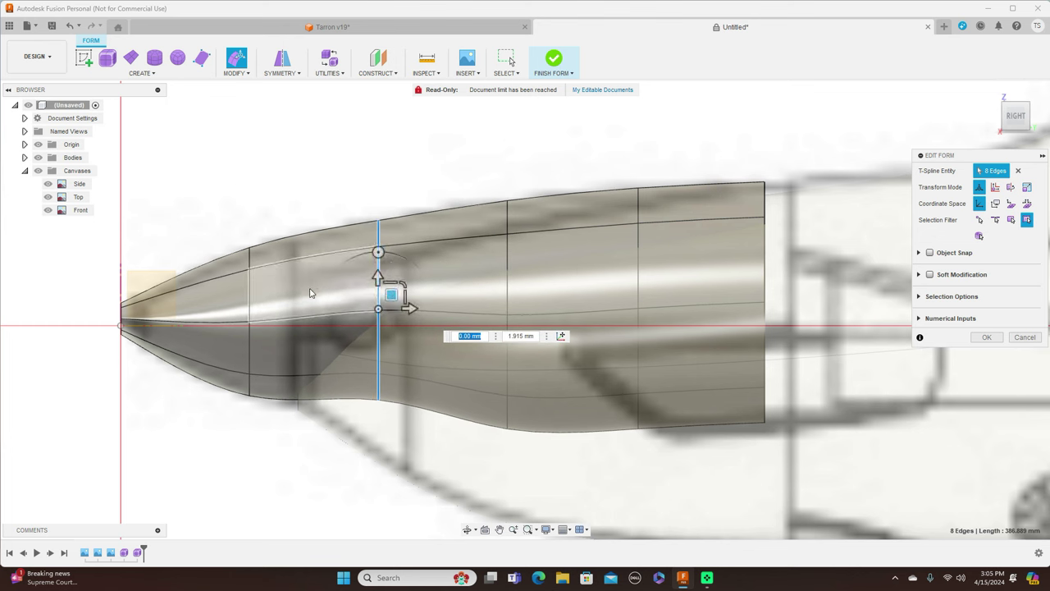
# In the top view, scale the width of the third edge loop to about 0.806 and the second loop to about 0.689
pyautogui.click(1018, 99)
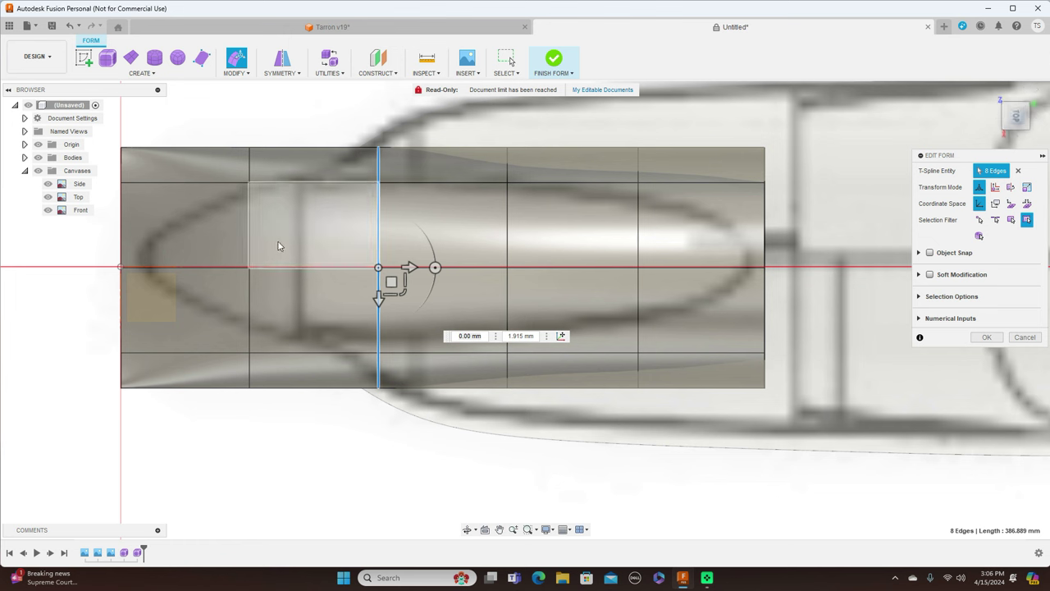
pyautogui.moveTo(403, 290)
pyautogui.mouseDown()
pyautogui.moveTo(391, 269)
pyautogui.moveTo(402, 284)
pyautogui.mouseUp()
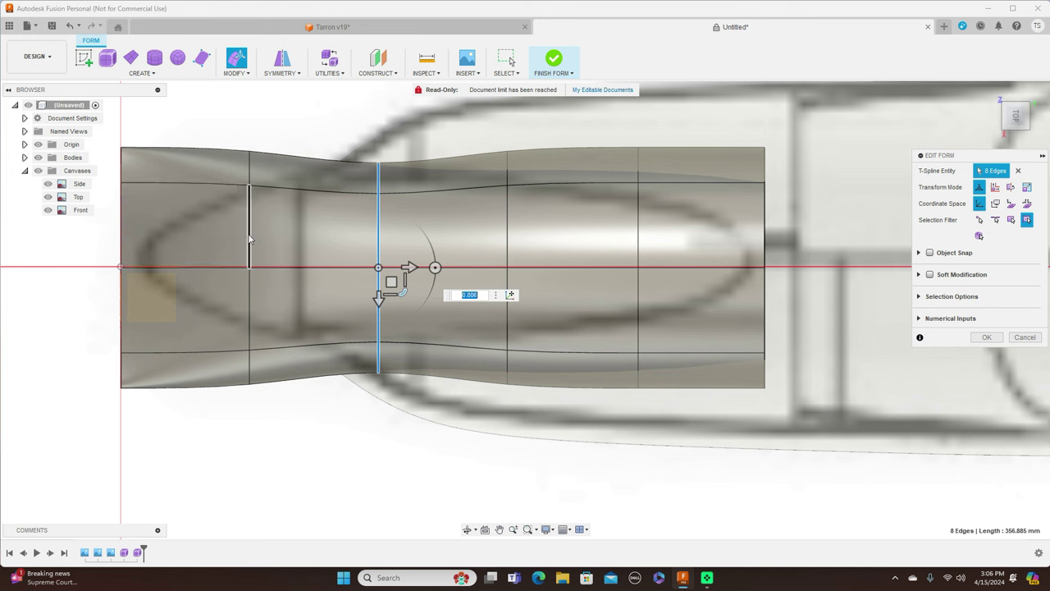
pyautogui.click(248, 238)
pyautogui.moveTo(271, 283)
pyautogui.mouseDown()
pyautogui.moveTo(263, 272)
pyautogui.moveTo(272, 287)
pyautogui.mouseUp()
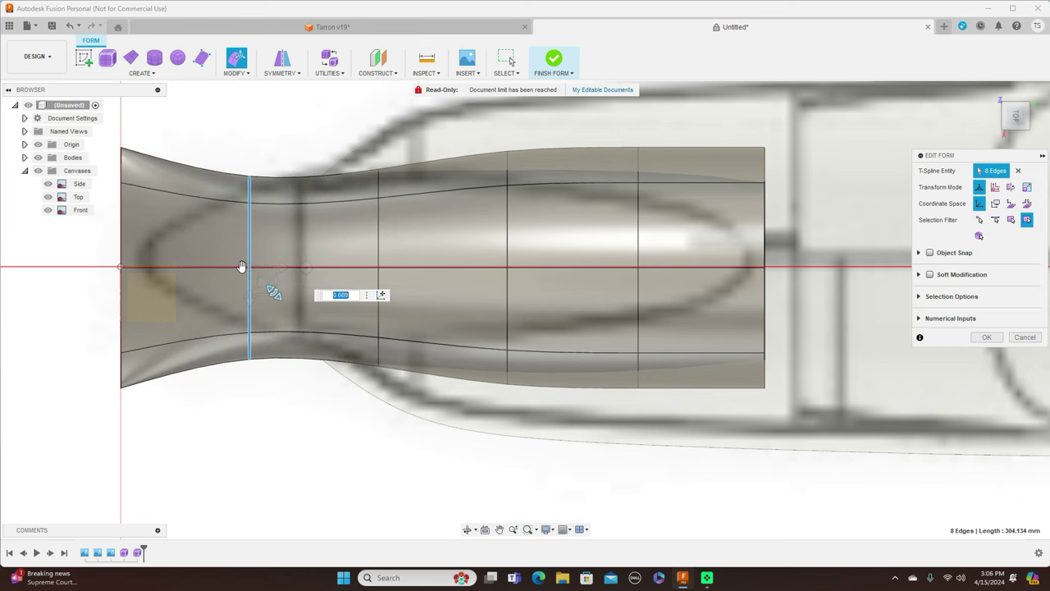
# Scale the front edge loop's width to about 0.134 and widen the second loop by a factor of about 1.1
pyautogui.doubleClick(122, 238)
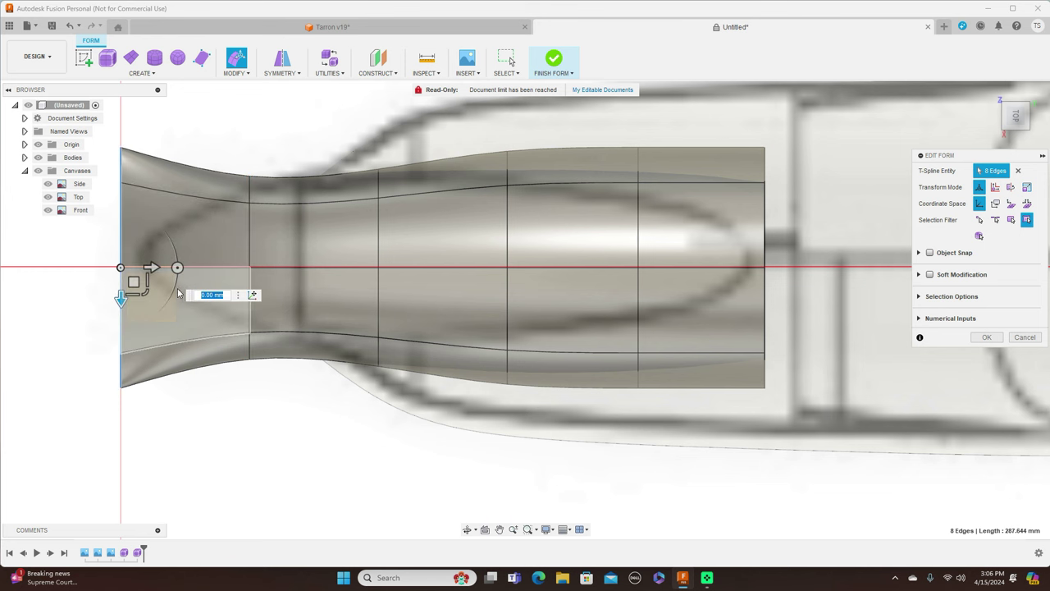
pyautogui.moveTo(145, 293); pyautogui.dragTo(118, 243)
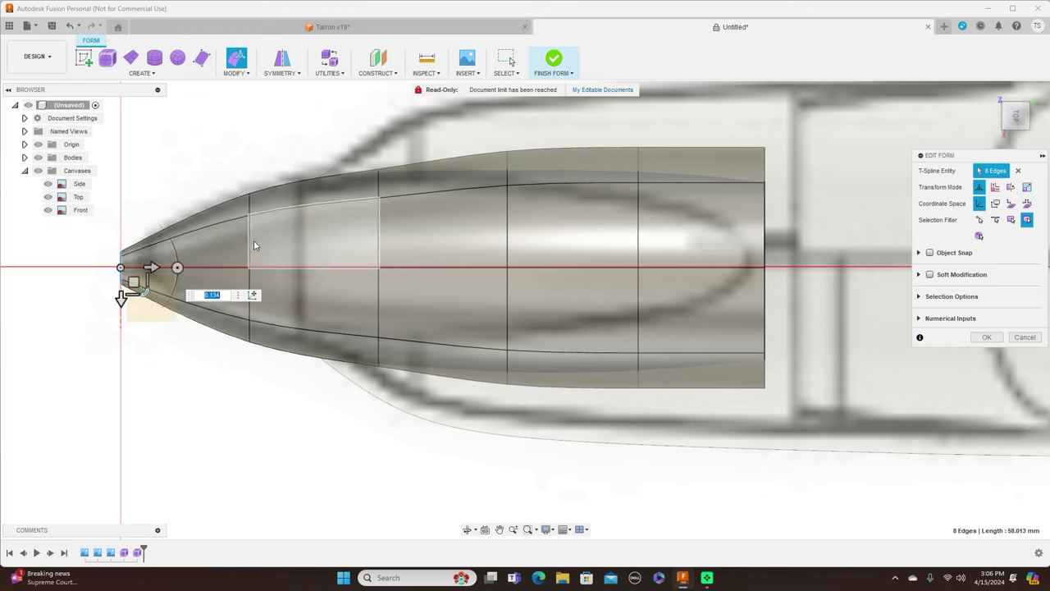
pyautogui.doubleClick(250, 247)
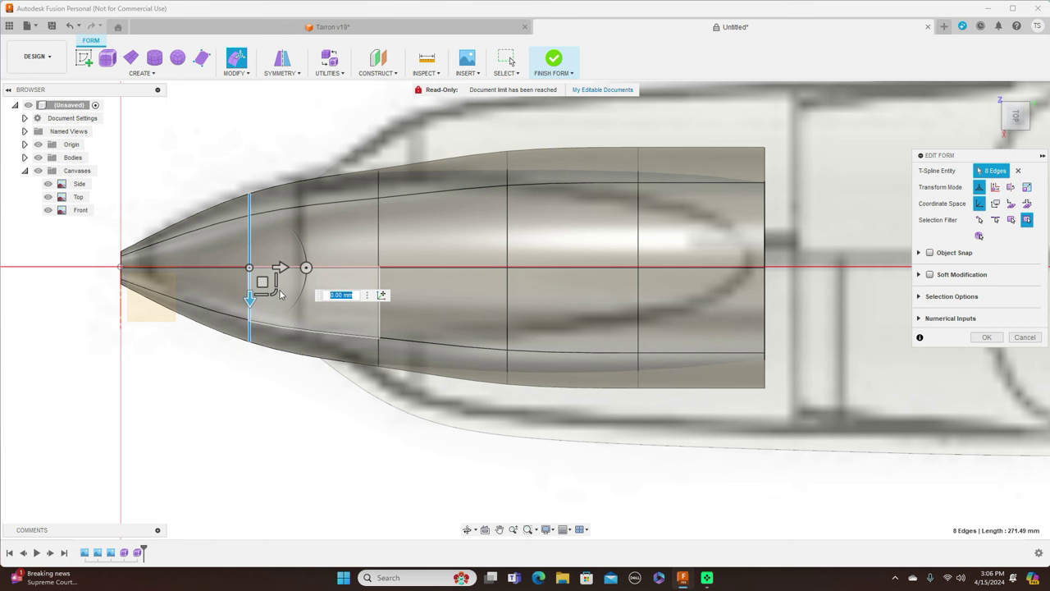
pyautogui.moveTo(274, 290); pyautogui.dragTo(274, 295)
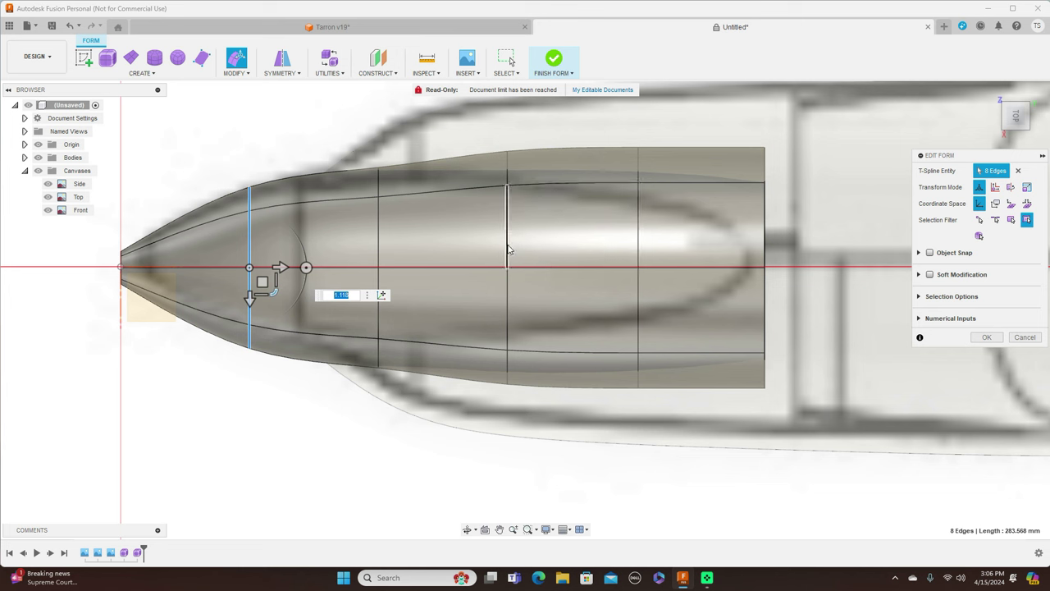
# In the top view, scale the width of the fourth edge loop to about 0.956 and the fifth loop to about 0.806
pyautogui.doubleClick(508, 249)
pyautogui.moveTo(532, 293)
pyautogui.mouseDown()
pyautogui.moveTo(529, 285)
pyautogui.moveTo(531, 294)
pyautogui.mouseUp()
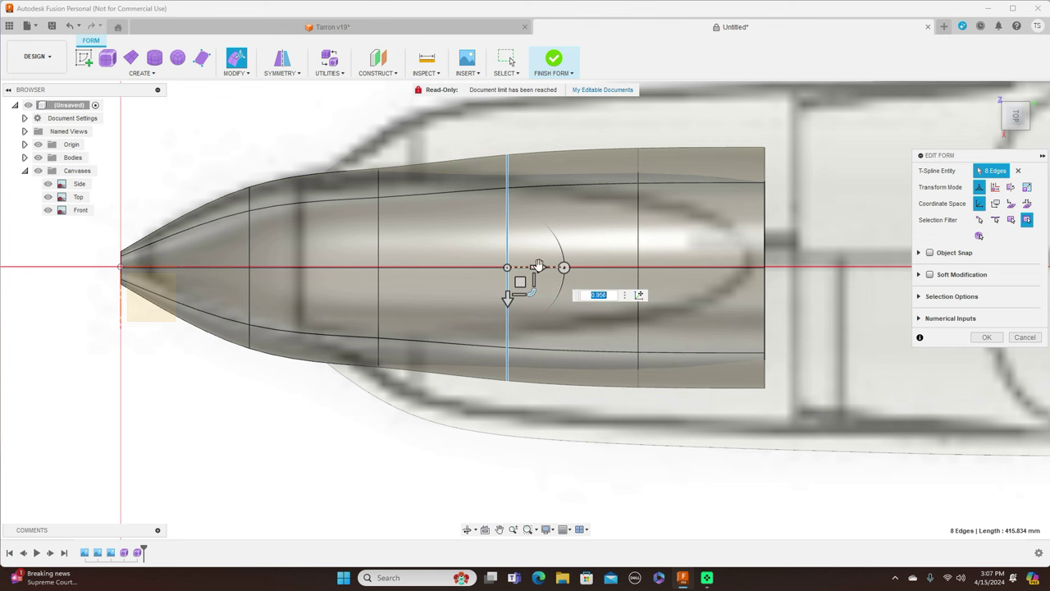
pyautogui.moveTo(532, 293); pyautogui.dragTo(533, 292)
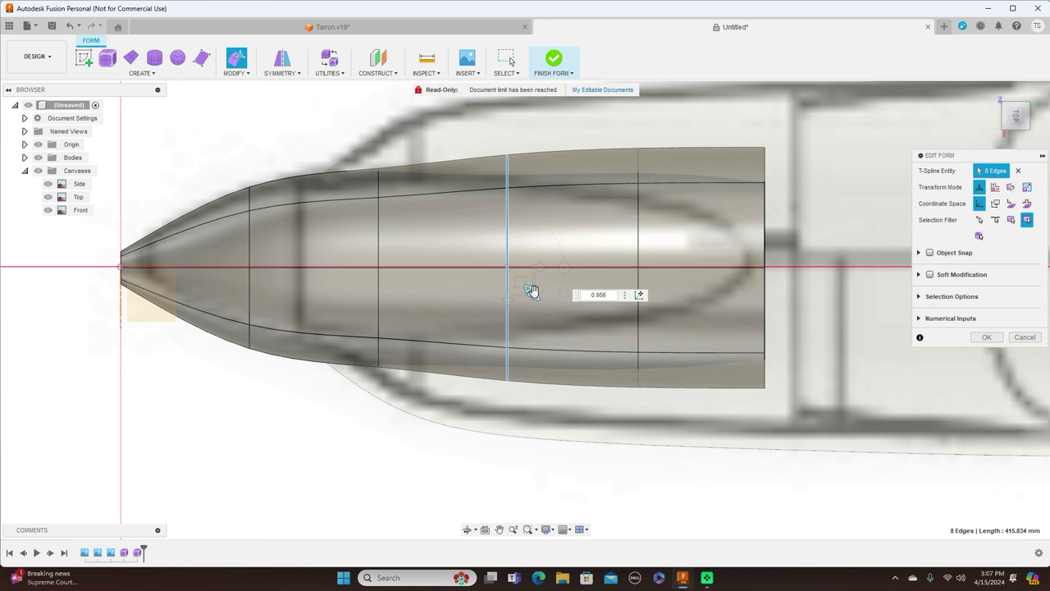
pyautogui.doubleClick(639, 271)
pyautogui.moveTo(661, 280)
pyautogui.mouseDown()
pyautogui.moveTo(673, 297)
pyautogui.moveTo(661, 290)
pyautogui.mouseUp()
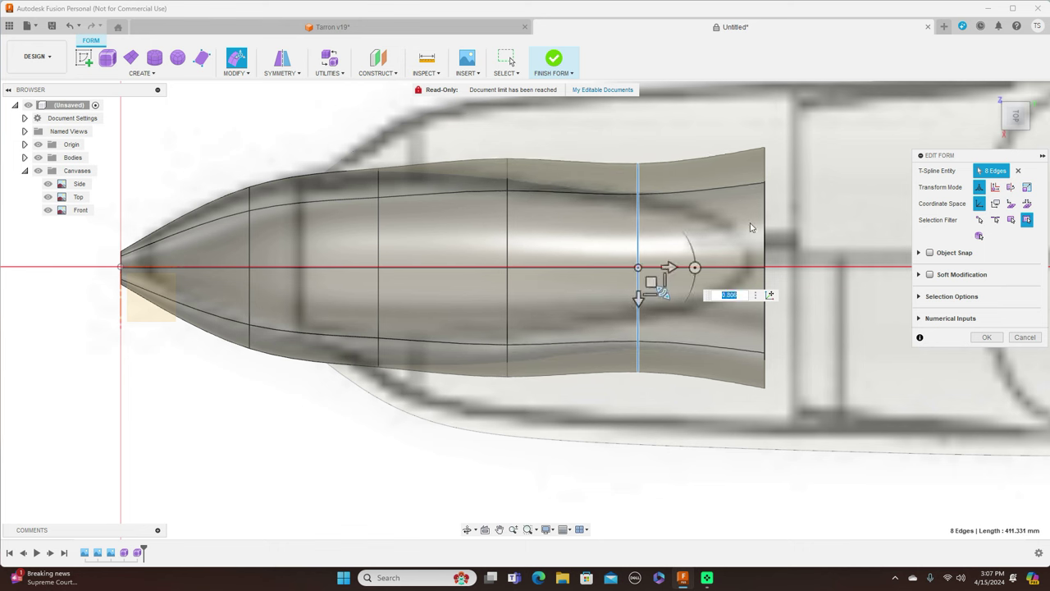
# Scale the rear edge loop's width to about 0.564 and the third loop's width to about 0.892
pyautogui.doubleClick(765, 225)
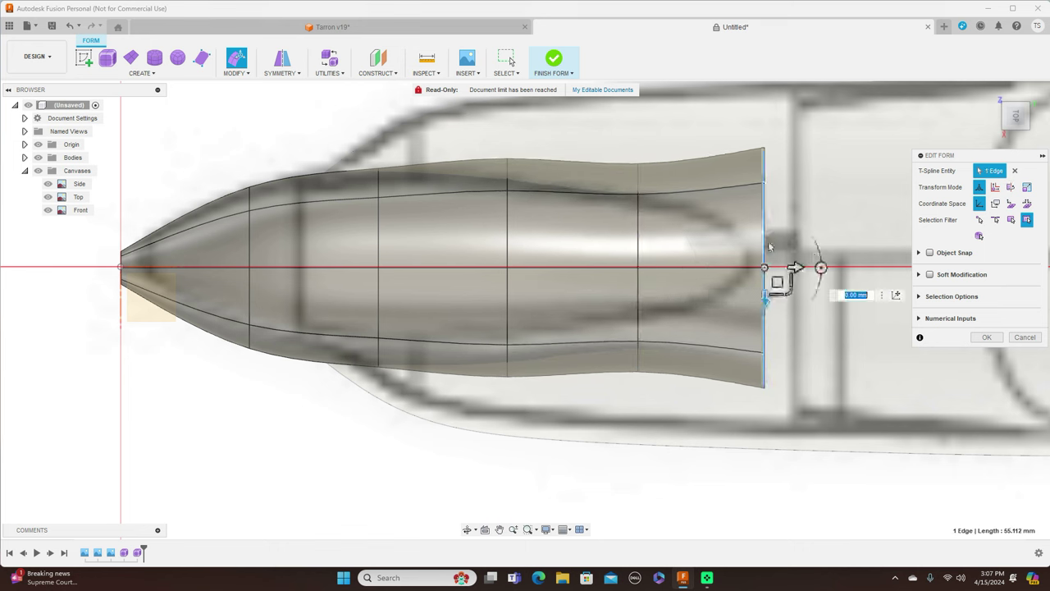
pyautogui.moveTo(785, 286); pyautogui.dragTo(788, 273)
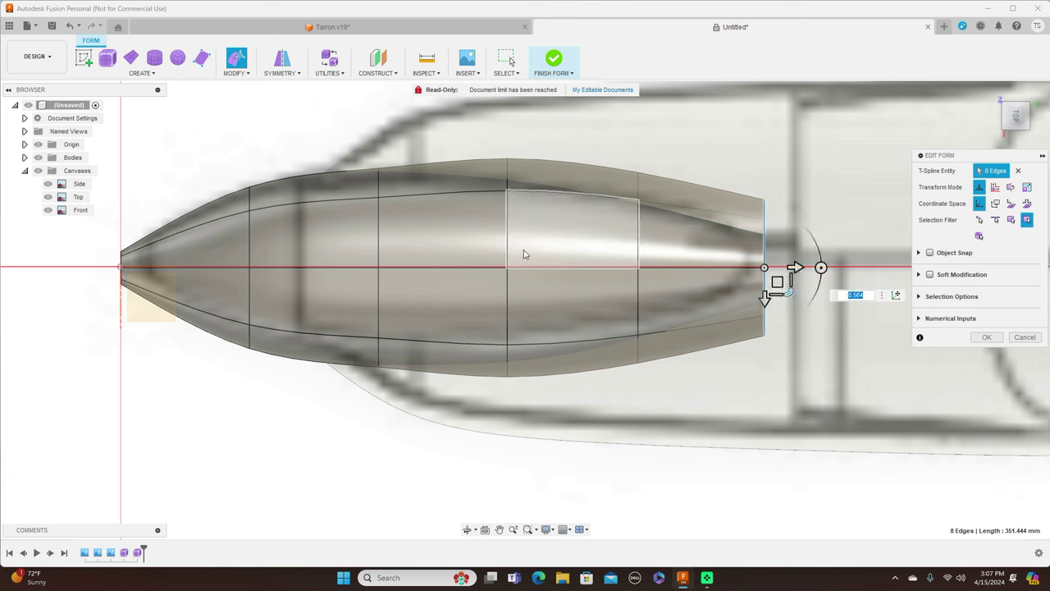
pyautogui.doubleClick(379, 234)
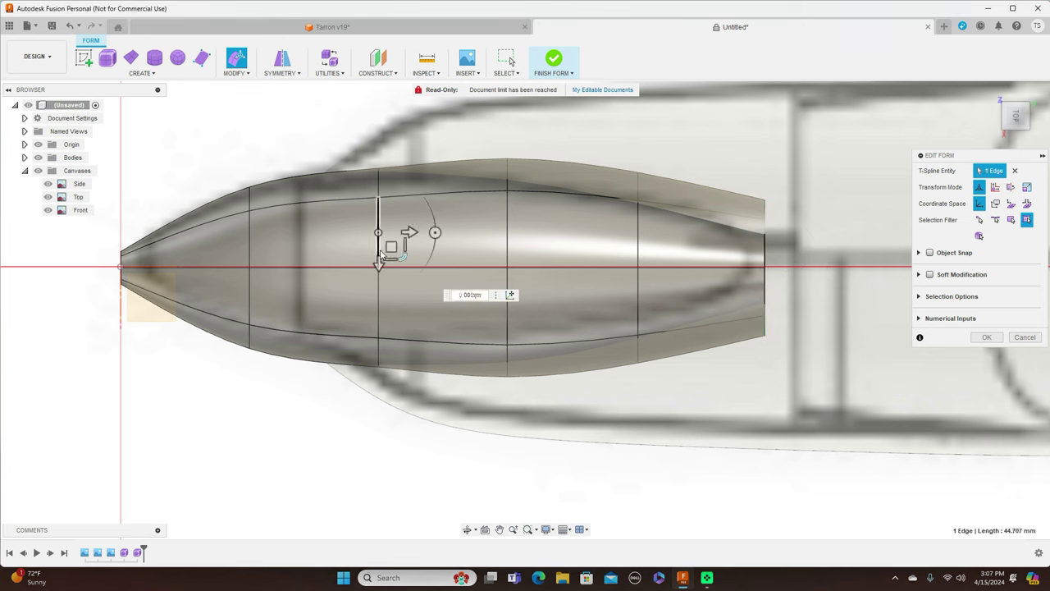
pyautogui.moveTo(406, 291)
pyautogui.mouseDown()
pyautogui.moveTo(398, 279)
pyautogui.moveTo(403, 290)
pyautogui.mouseUp()
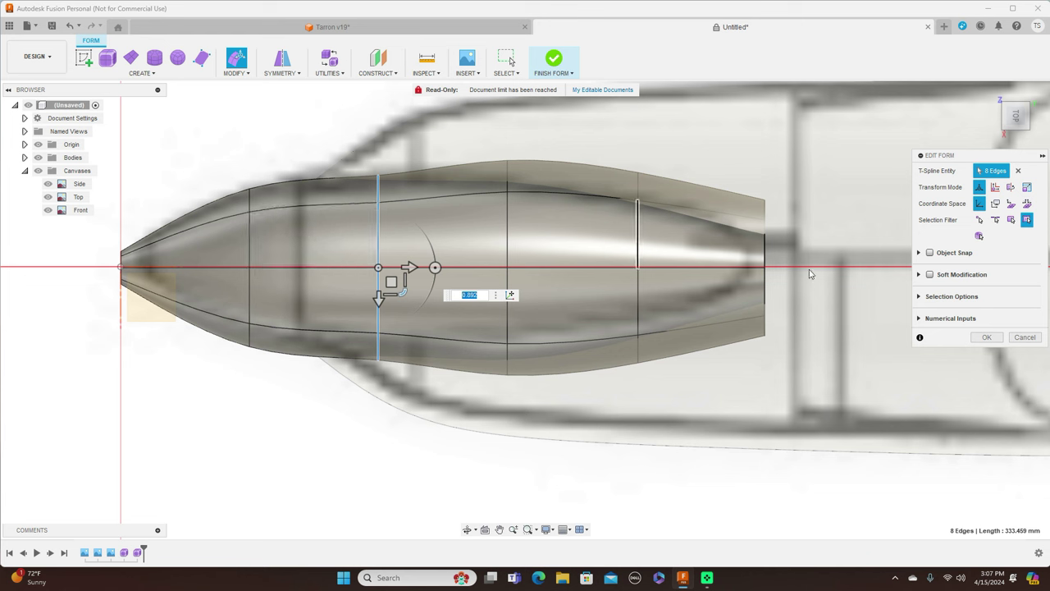
# Scale the fourth edge loop's width to about 0.944, accept the edits and finish the form
pyautogui.click(765, 251)
pyautogui.moveTo(786, 287); pyautogui.dragTo(790, 292)
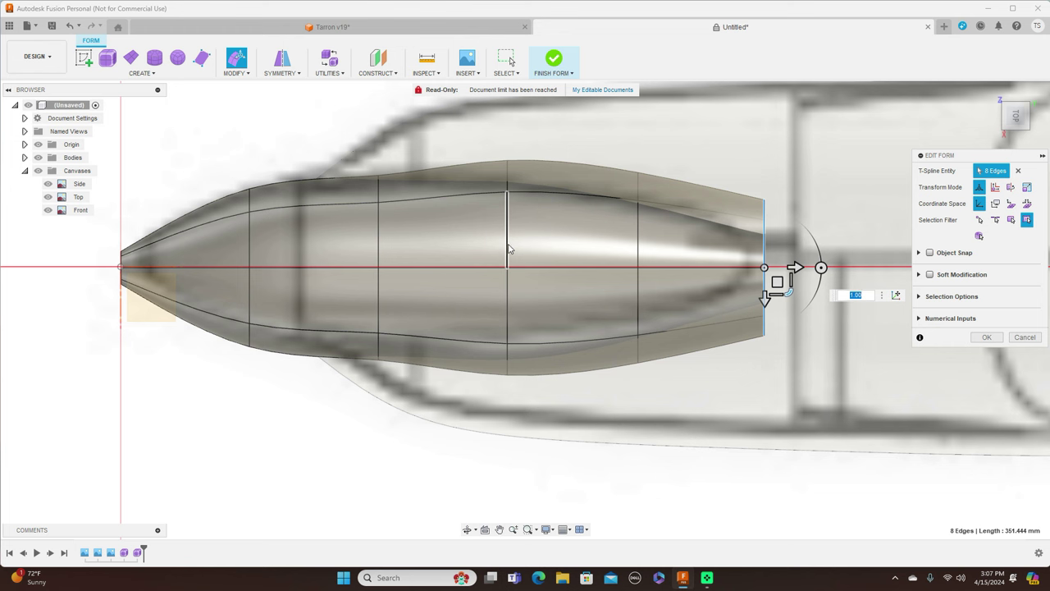
pyautogui.doubleClick(508, 250)
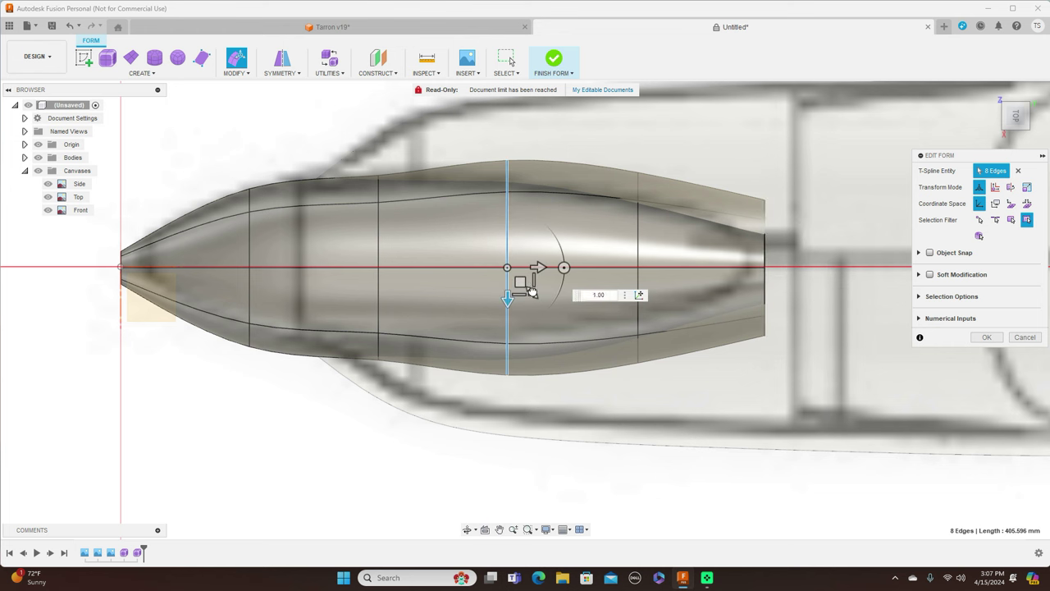
pyautogui.moveTo(532, 292); pyautogui.dragTo(531, 293)
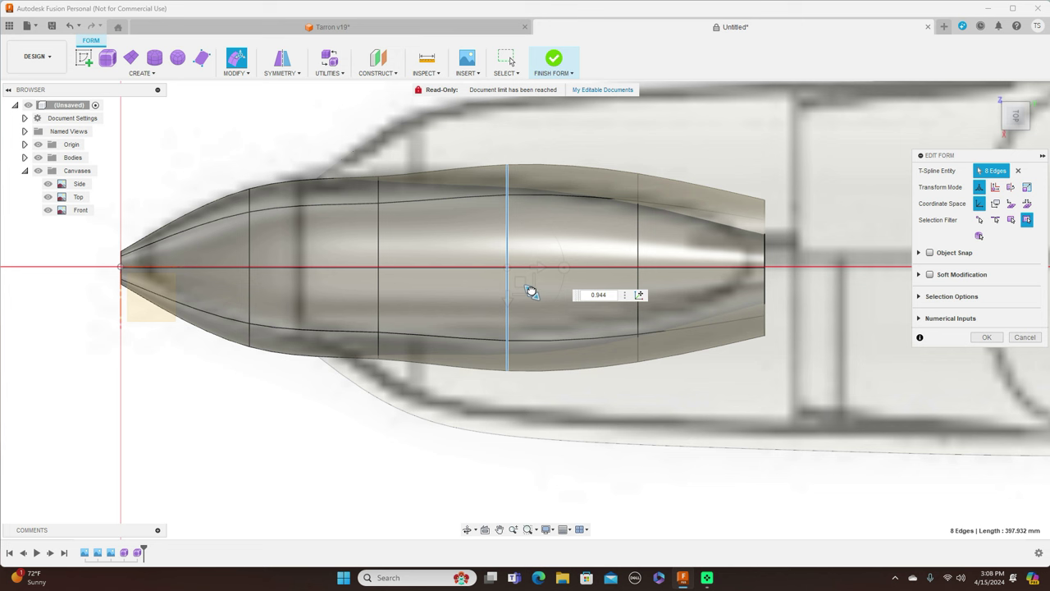
pyautogui.moveTo(531, 293); pyautogui.dragTo(530, 289)
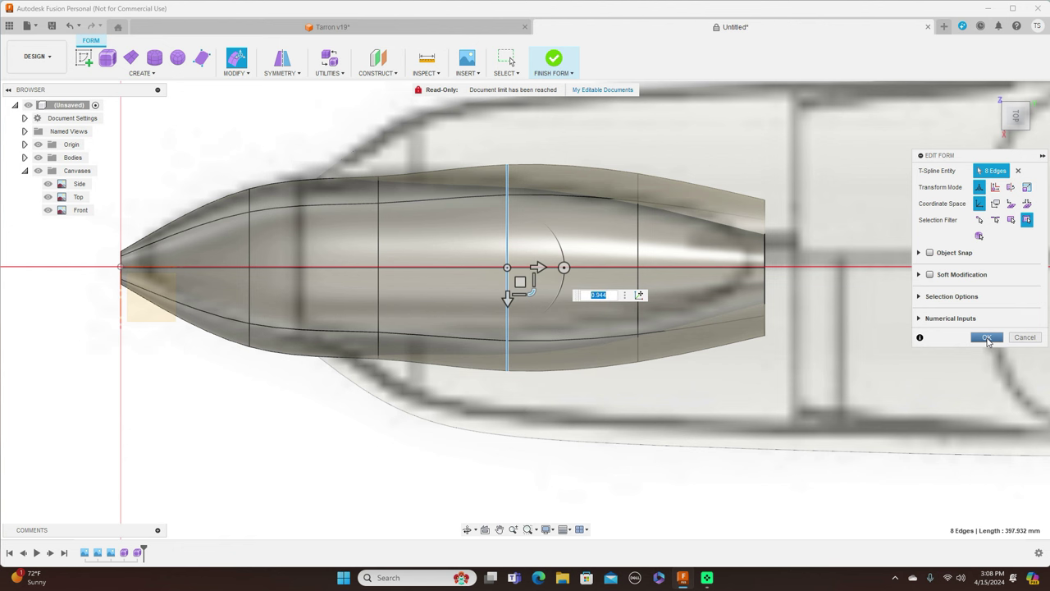
pyautogui.click(987, 338)
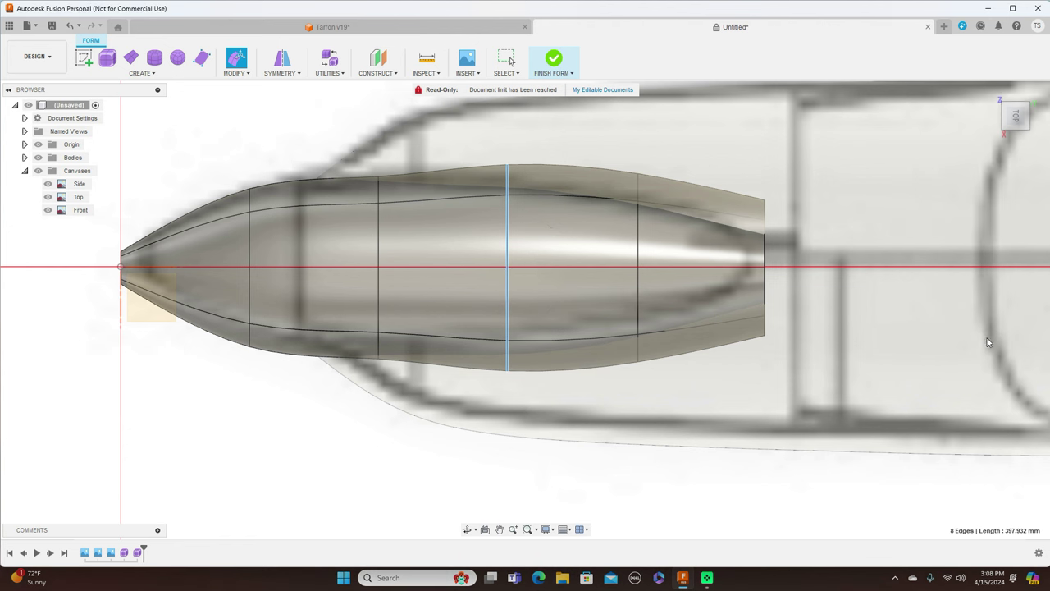
pyautogui.click(575, 76)
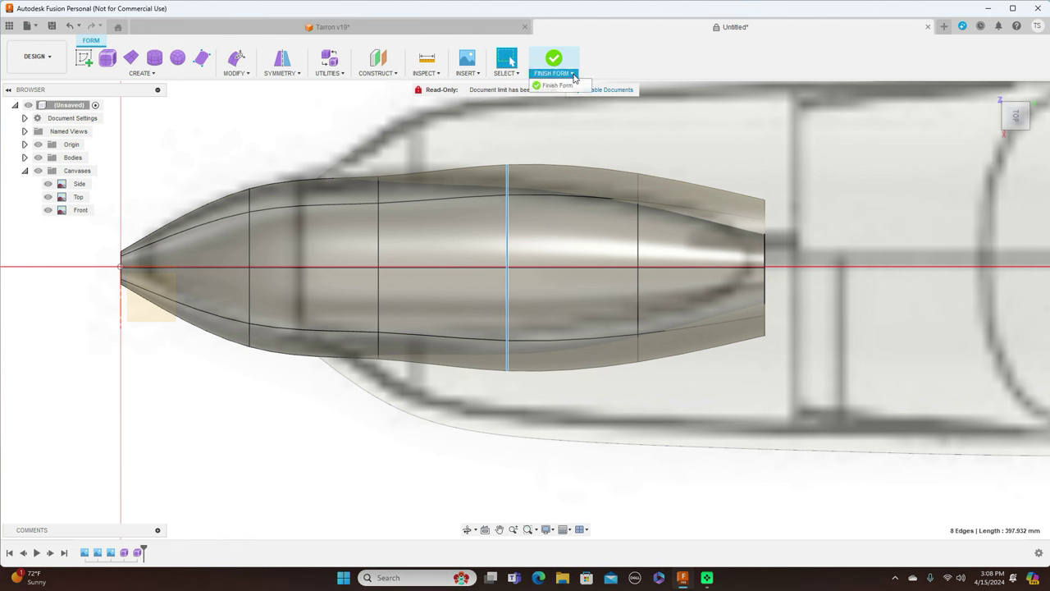
pyautogui.click(574, 86)
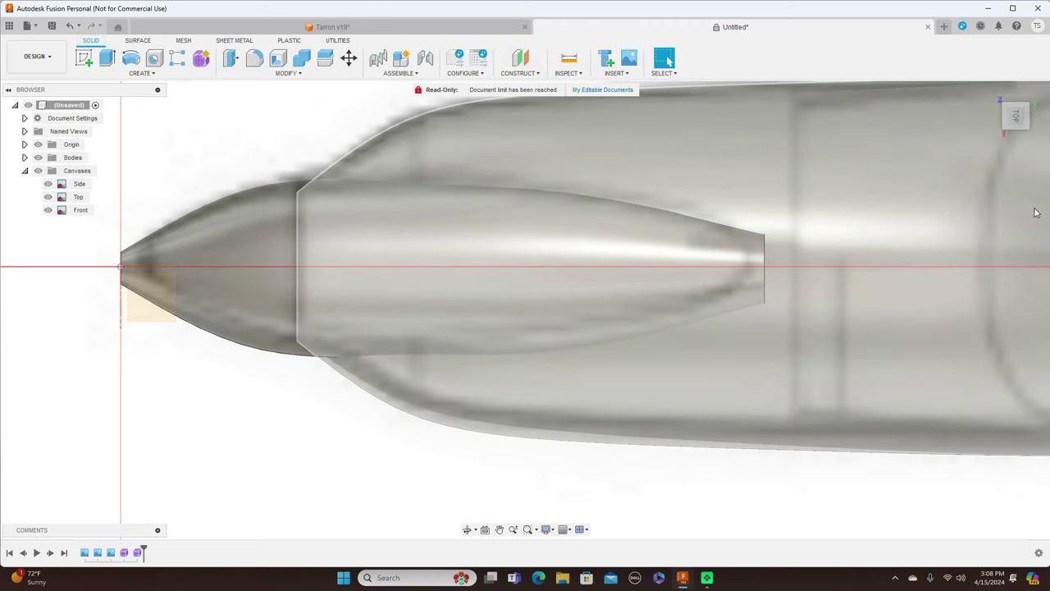
# Hide the canvases and origin, and examine how the nose form meets the fuselage from the side and at an angle
pyautogui.click(1020, 138)
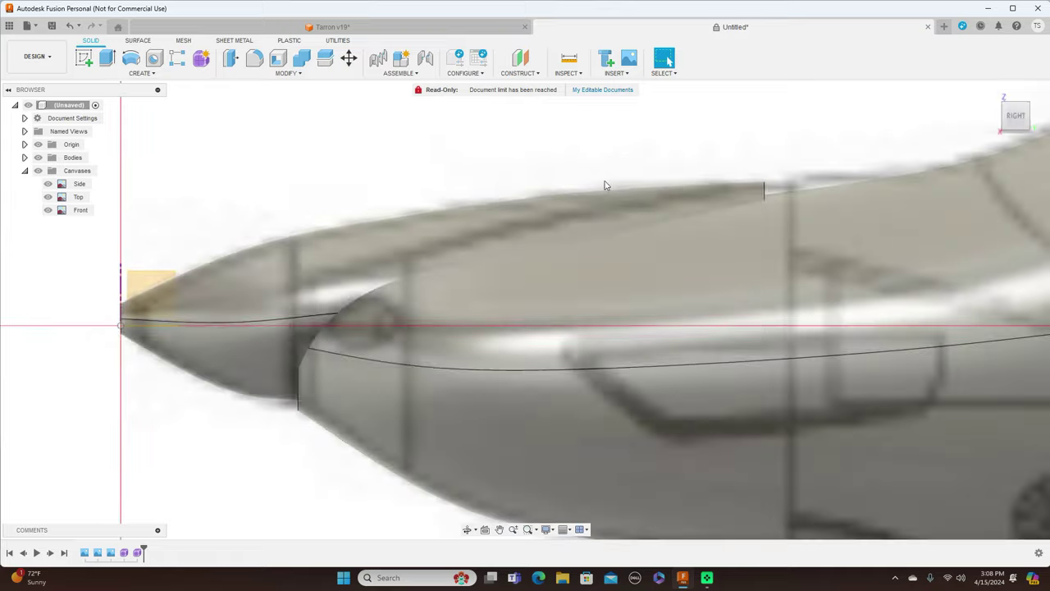
pyautogui.scroll(-3, 577, 175)
pyautogui.scroll(-2, 577, 175)
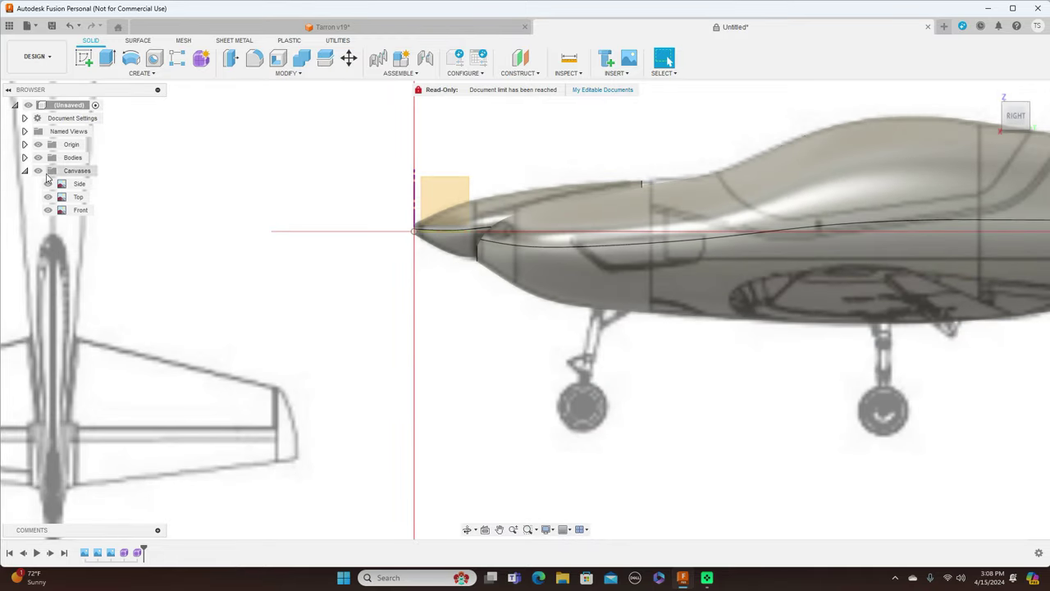
pyautogui.click(38, 170)
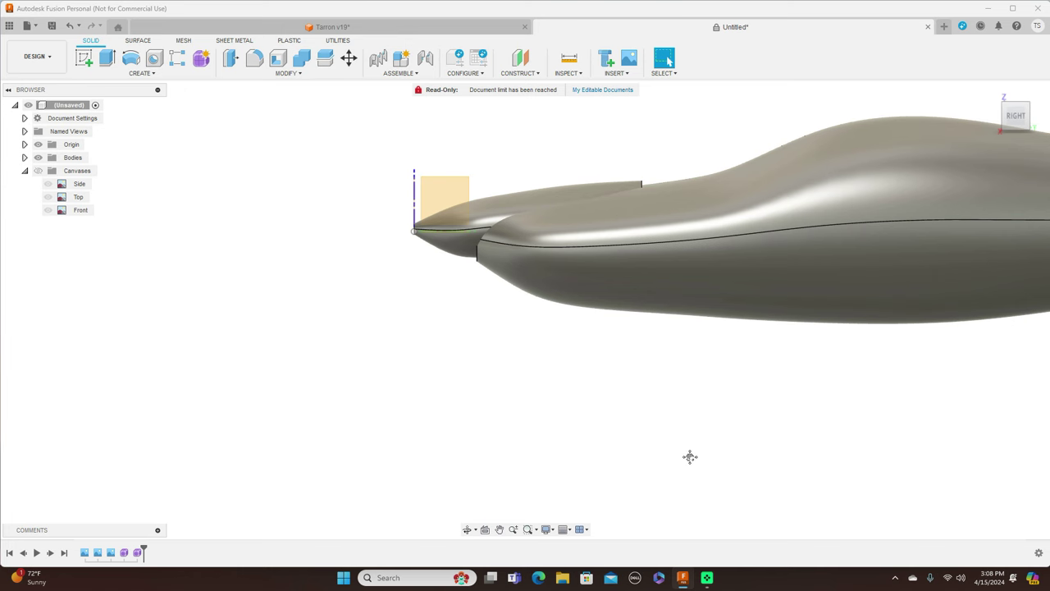
pyautogui.moveTo(691, 457); pyautogui.dragTo(637, 425, button='middle')
pyautogui.scroll(-2, 800, 375)
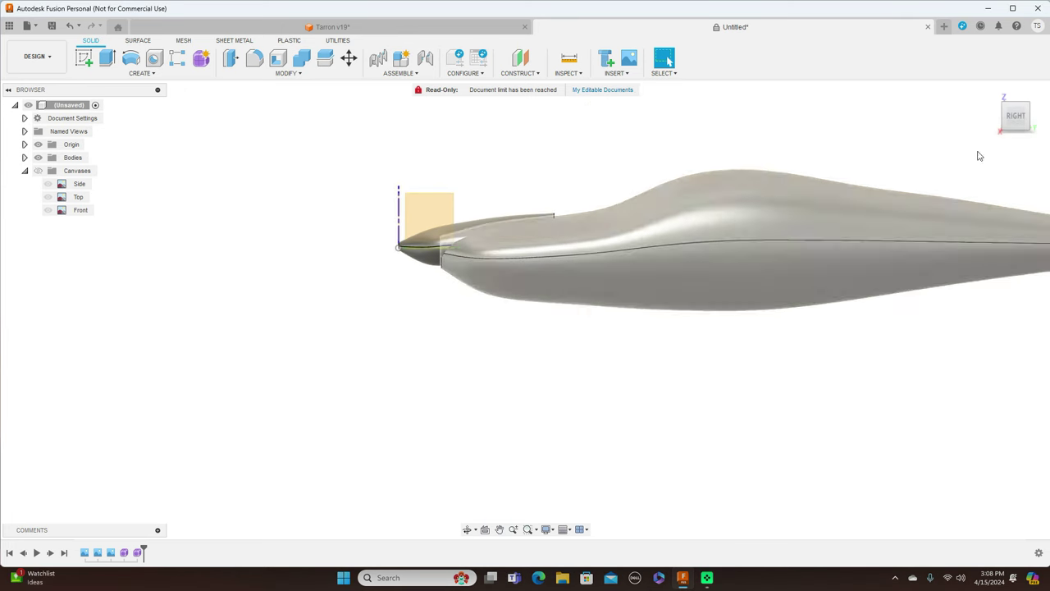
pyautogui.moveTo(1012, 113)
pyautogui.mouseDown()
pyautogui.moveTo(1014, 185)
pyautogui.moveTo(1008, 130)
pyautogui.mouseUp()
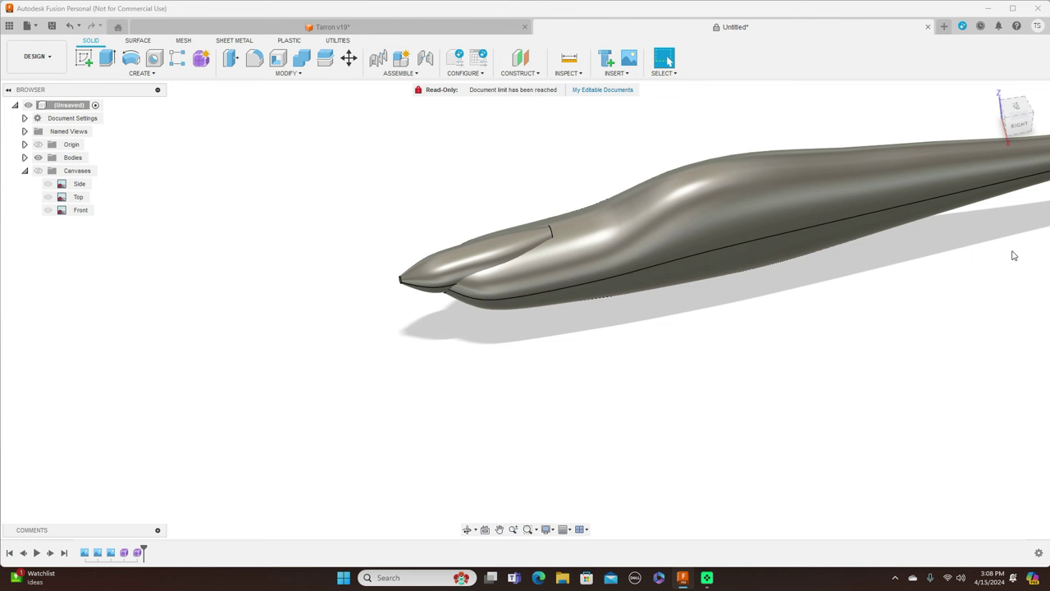
pyautogui.click(1023, 128)
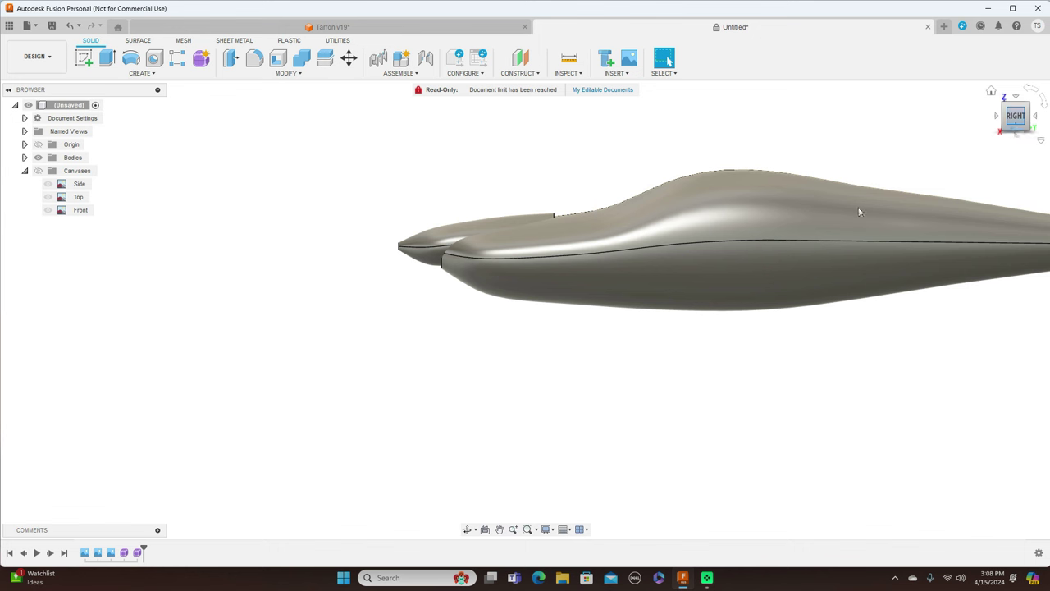
pyautogui.scroll(1, 492, 413)
pyautogui.moveTo(640, 399); pyautogui.dragTo(587, 399, button='middle')
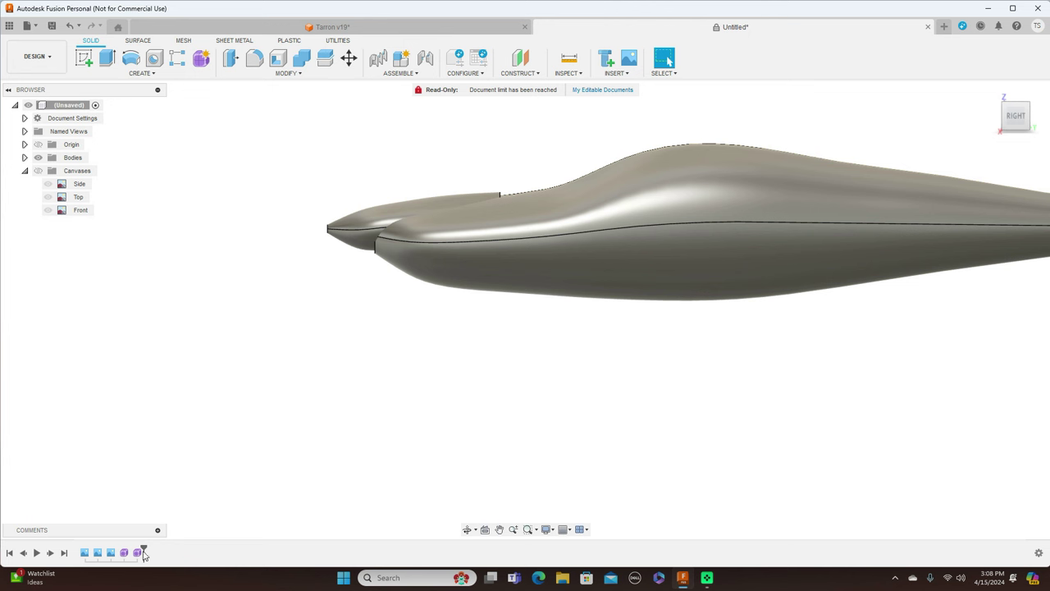
# Reopen the nose form for editing and move its third edge loop about 9.8 mm down and 0.7 mm rearward in the side view
pyautogui.rightClick(138, 554)
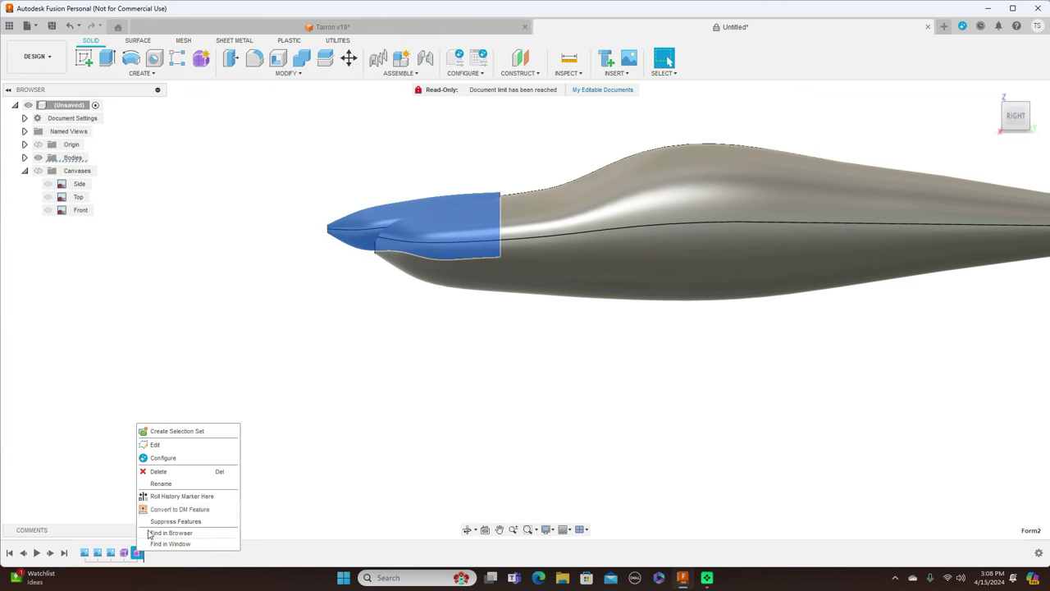
pyautogui.click(155, 444)
pyautogui.scroll(1, 289, 339)
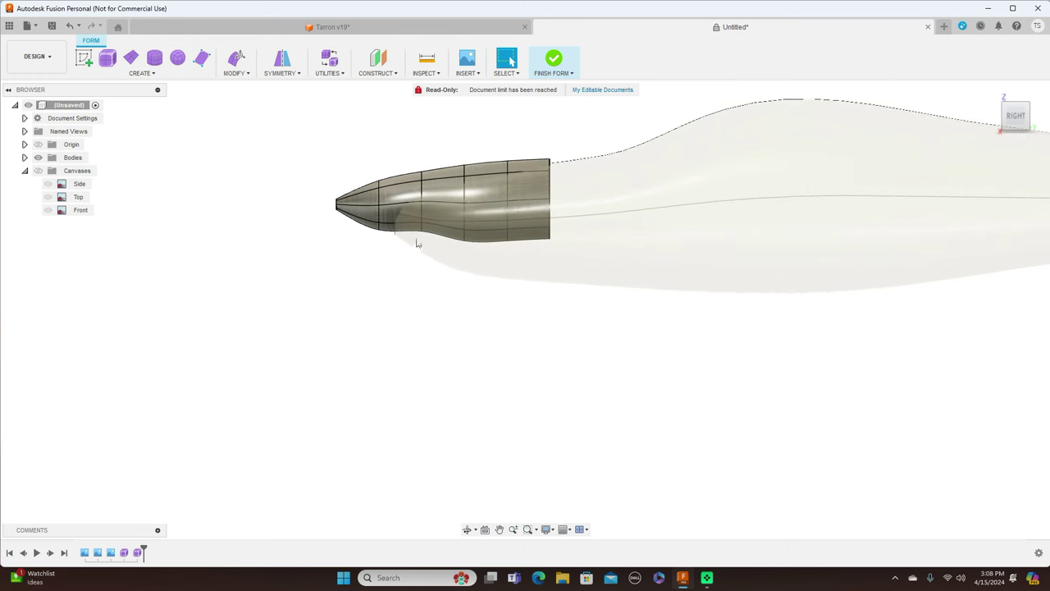
pyautogui.scroll(1, 423, 205)
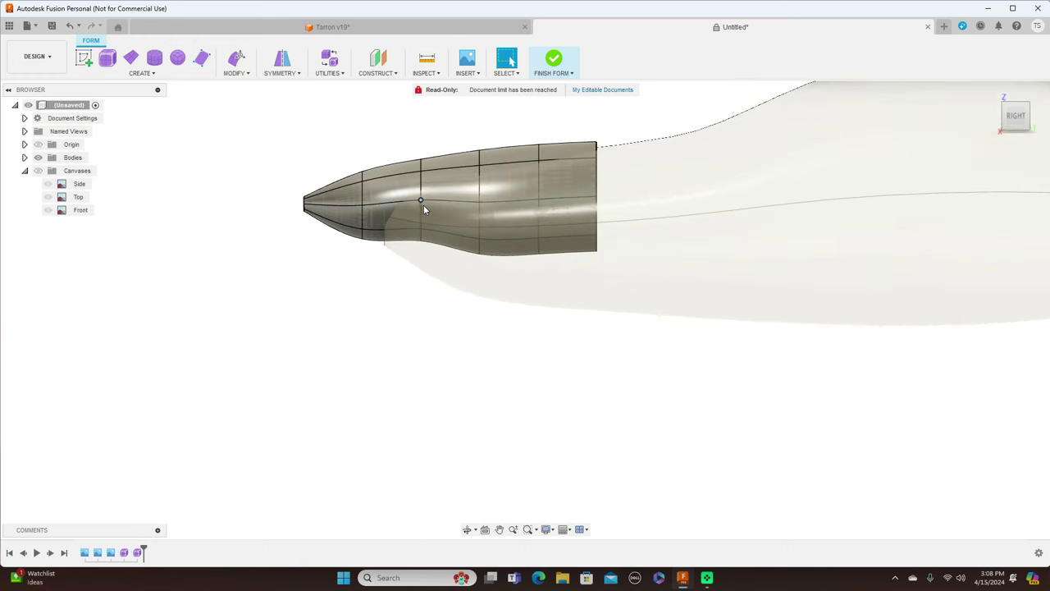
pyautogui.doubleClick(421, 200)
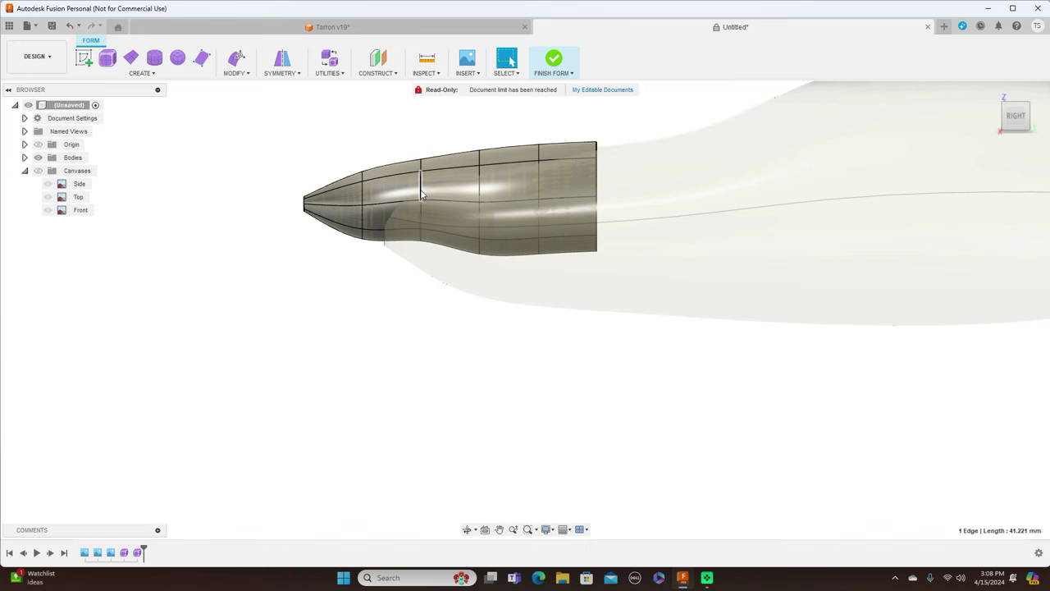
pyautogui.rightClick(435, 130)
pyautogui.click(471, 118)
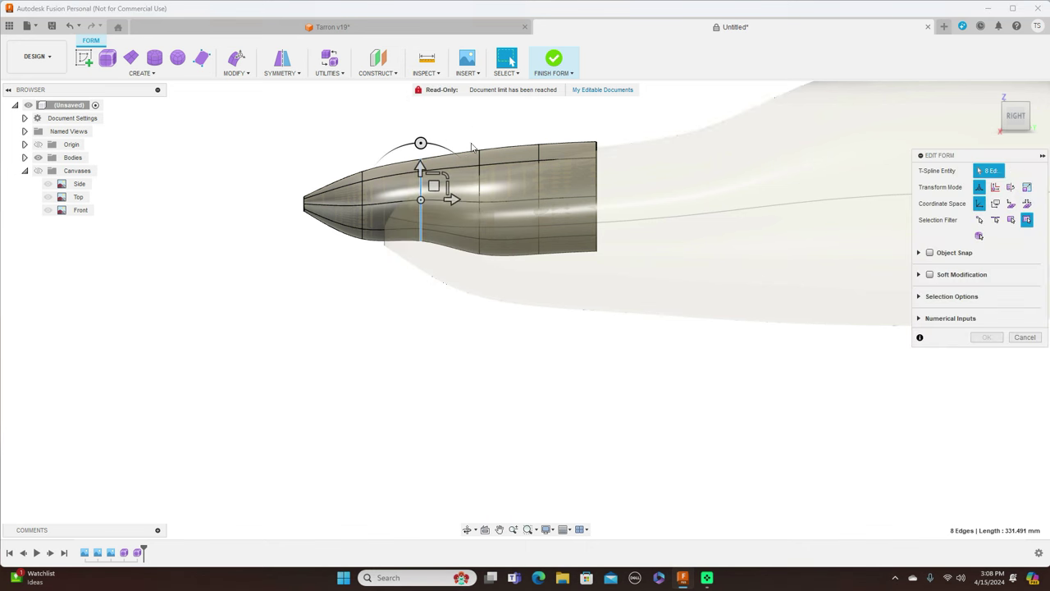
pyautogui.moveTo(446, 174)
pyautogui.mouseDown()
pyautogui.moveTo(427, 211)
pyautogui.moveTo(438, 190)
pyautogui.mouseUp()
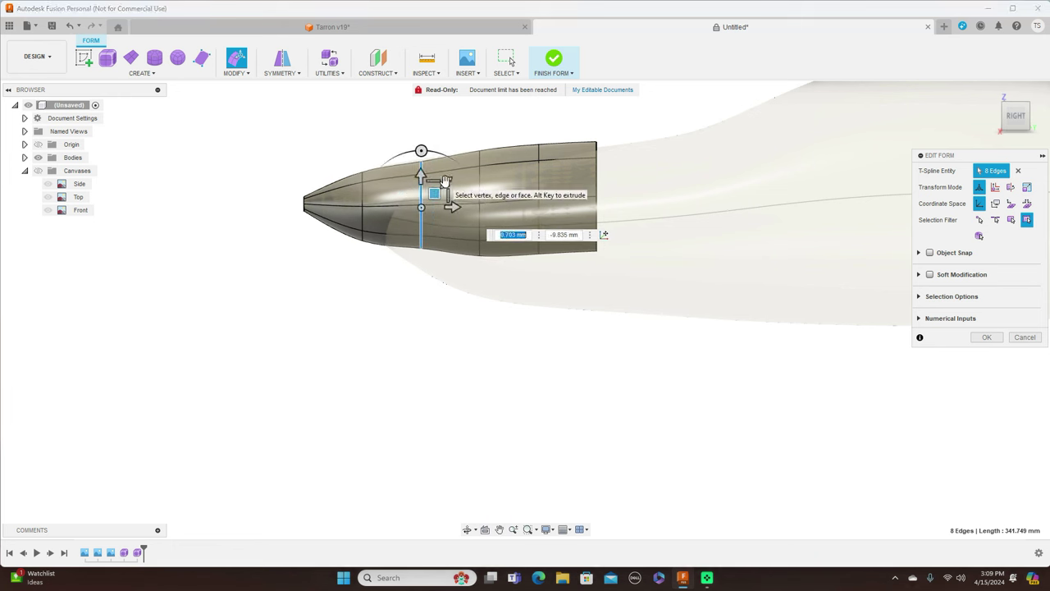
# Scale the third edge loop's height to about 1.086 in the side view
pyautogui.write('1.035')
pyautogui.press('BackSpace')
pyautogui.press('BackSpace')
pyautogui.write('86')
pyautogui.moveTo(447, 182); pyautogui.dragTo(447, 183)
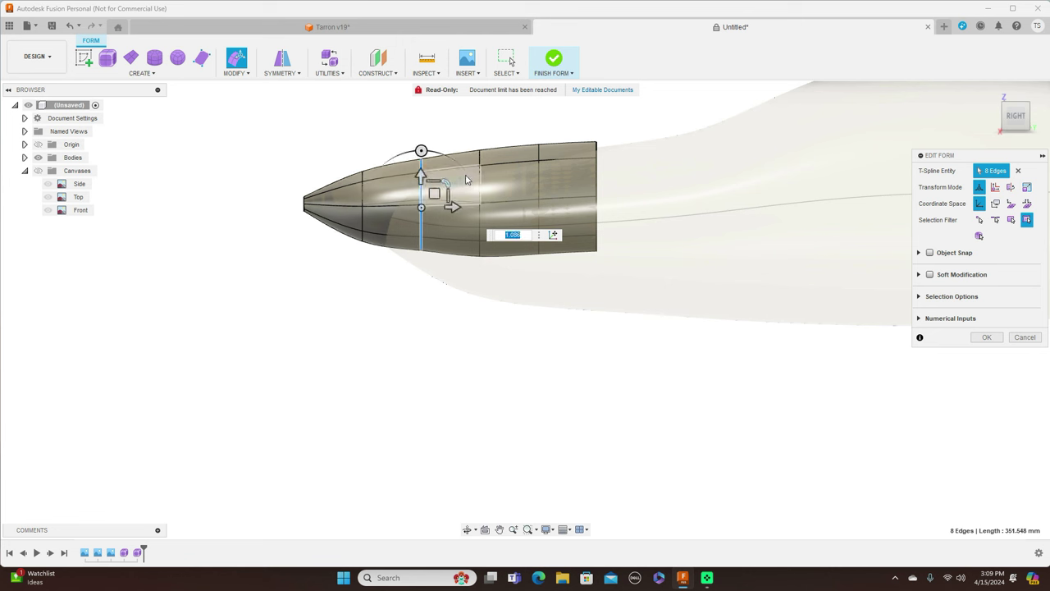
# Move the rear edge loop of the nose form about 1.4 mm down and 0.7 mm forward
pyautogui.doubleClick(481, 186)
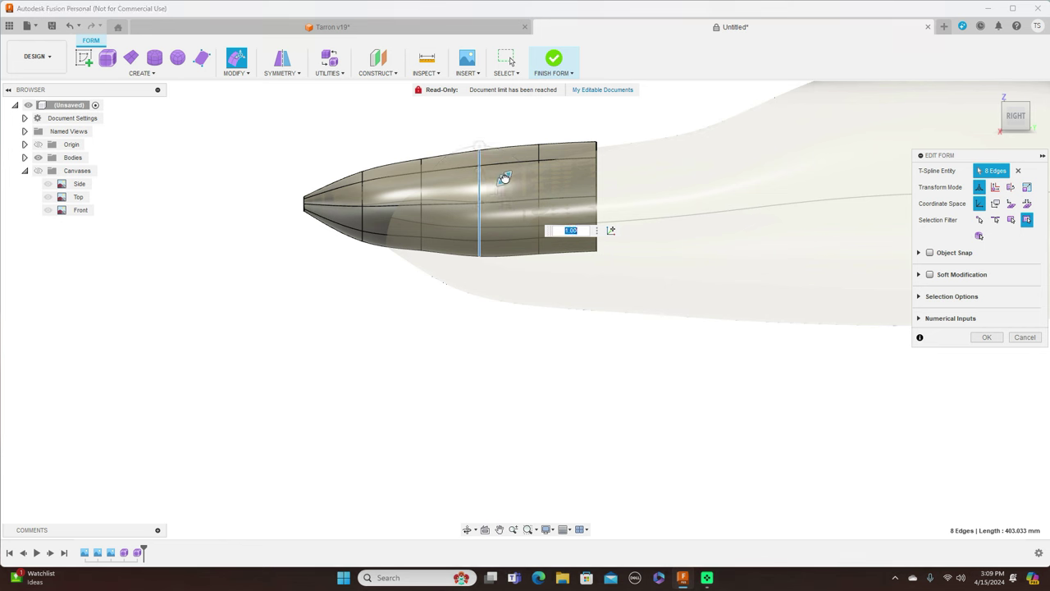
pyautogui.doubleClick(598, 182)
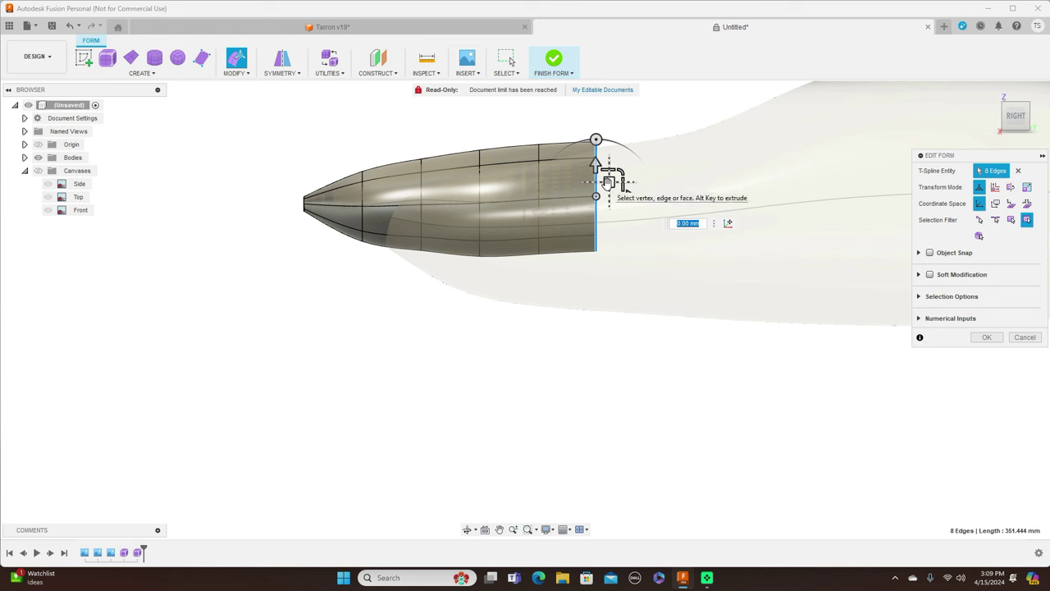
pyautogui.moveTo(608, 183); pyautogui.dragTo(608, 185)
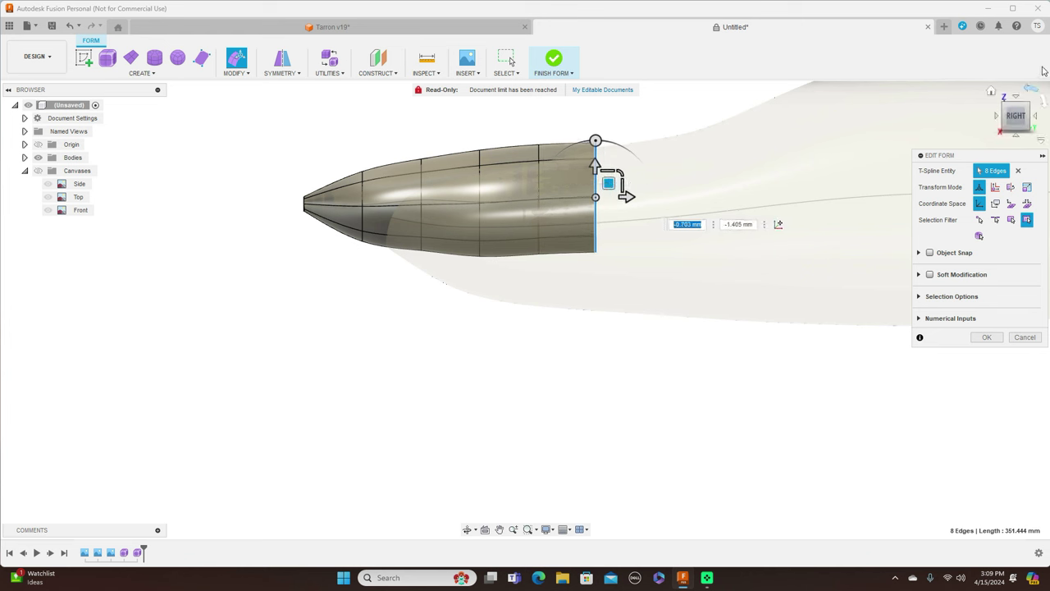
# Move the top vertex of the rear edge loop about 6 mm rearward and 6.5 mm down into the fuselage
pyautogui.scroll(5, 722, 92)
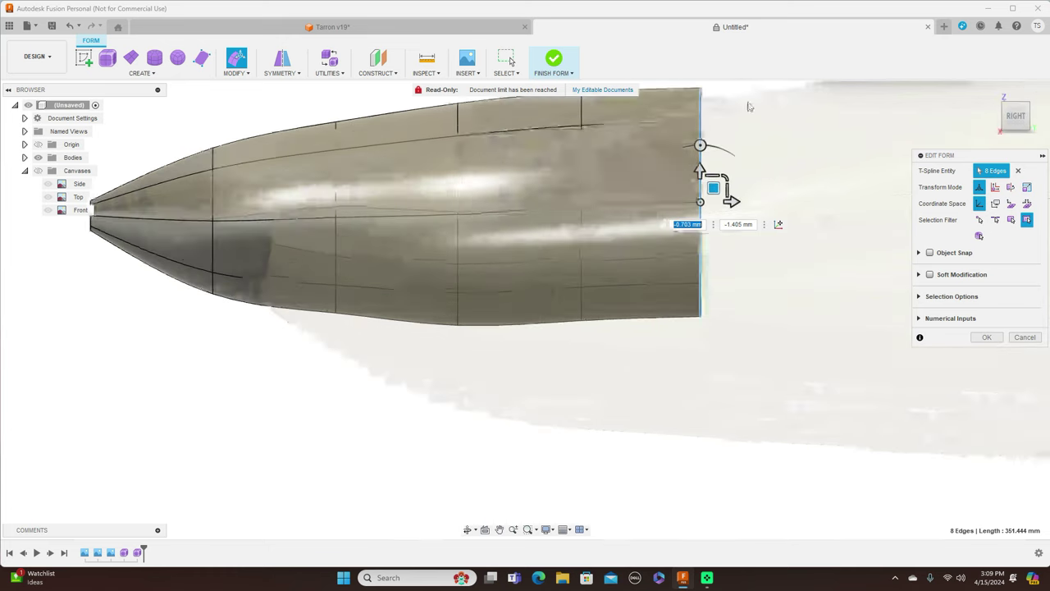
pyautogui.click(700, 88)
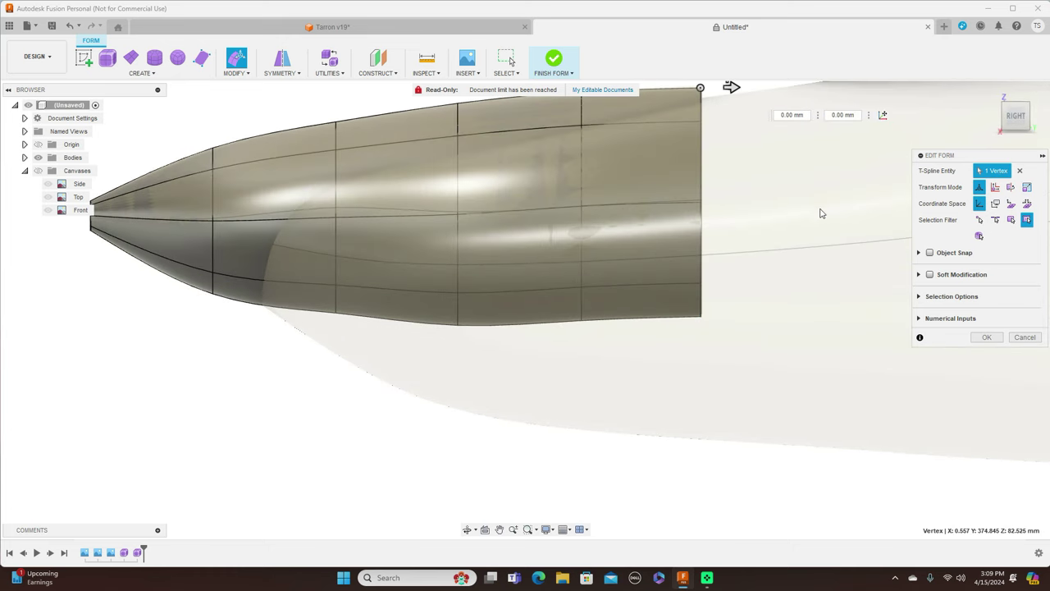
pyautogui.scroll(-3, 821, 213)
pyautogui.moveTo(766, 126); pyautogui.dragTo(766, 129)
pyautogui.moveTo(766, 130); pyautogui.dragTo(771, 134)
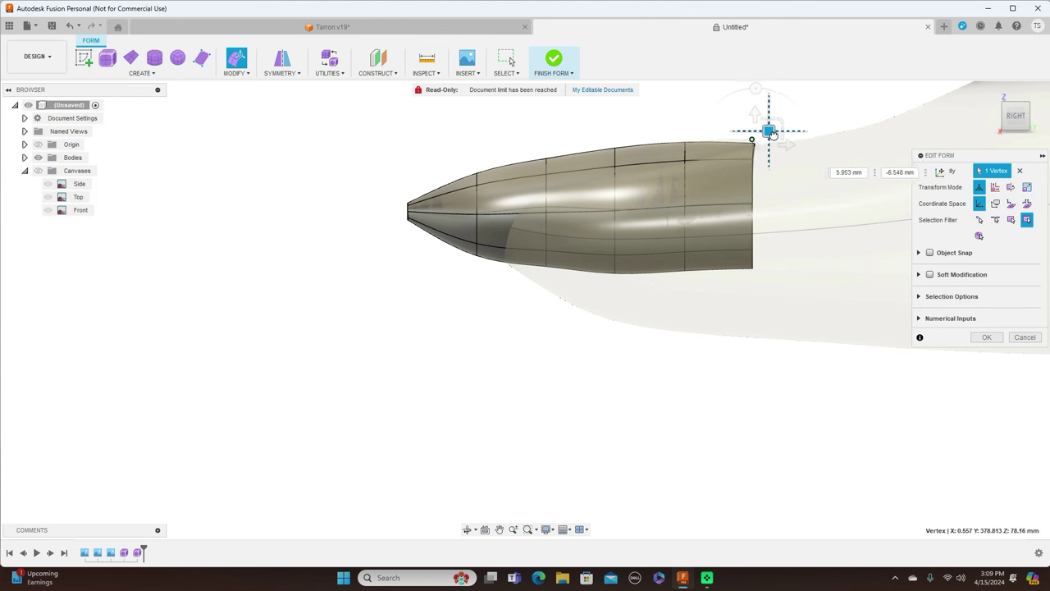
# Shift the fifth edge loop about 1.8 mm down and 0.6 mm rearward, and raise the third loop's top vertex about 2.4 mm
pyautogui.doubleClick(686, 151)
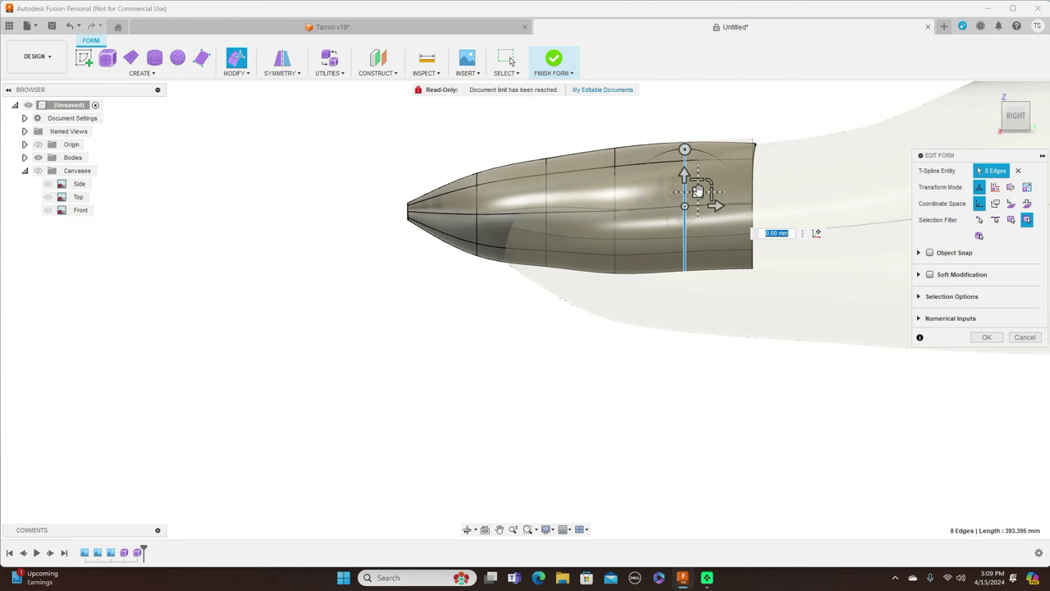
pyautogui.moveTo(698, 192); pyautogui.dragTo(698, 194)
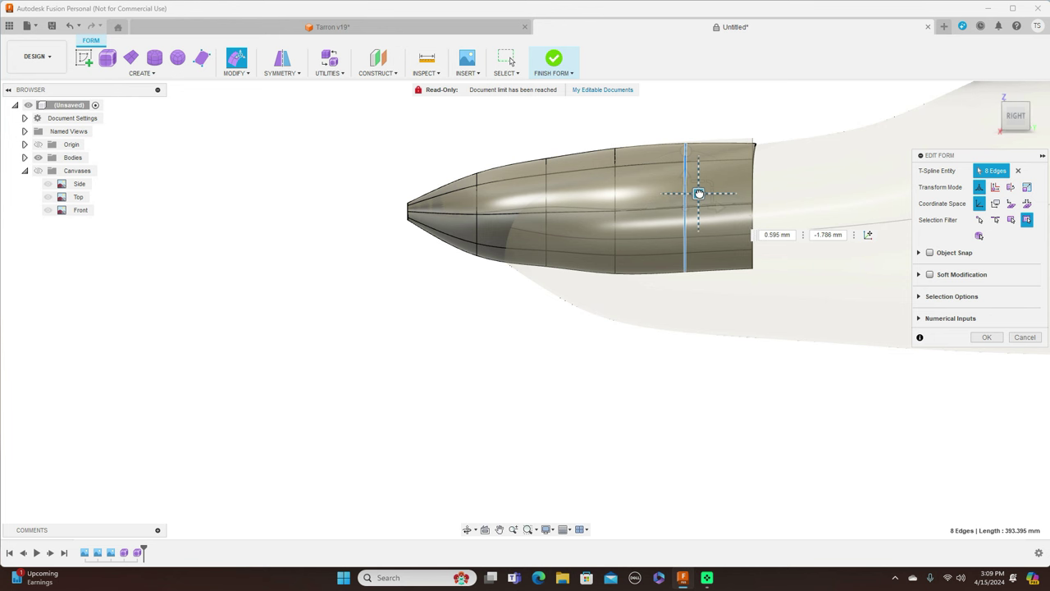
pyautogui.click(548, 158)
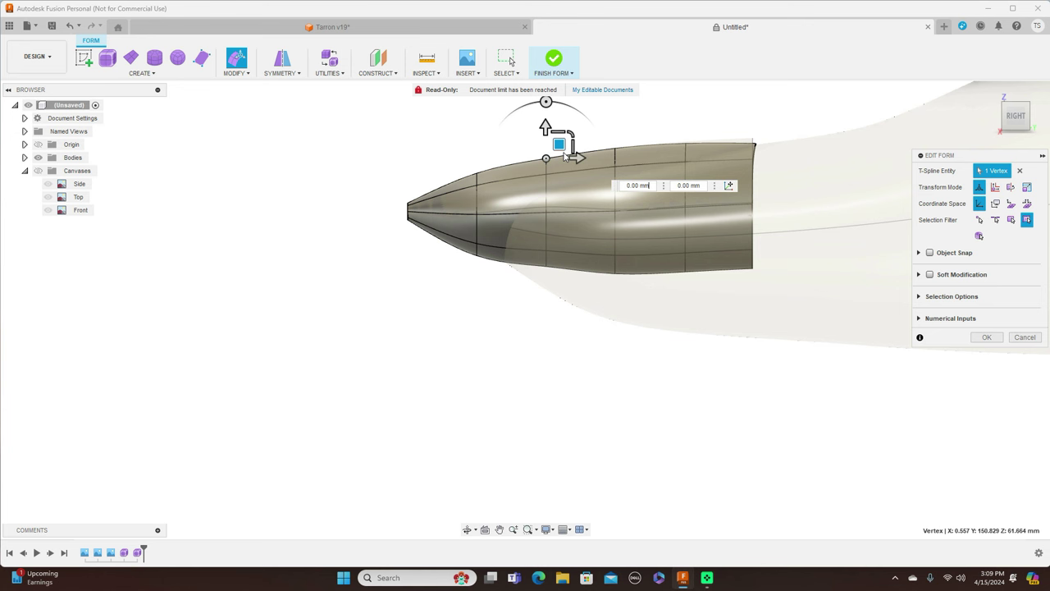
pyautogui.moveTo(561, 141); pyautogui.dragTo(559, 142)
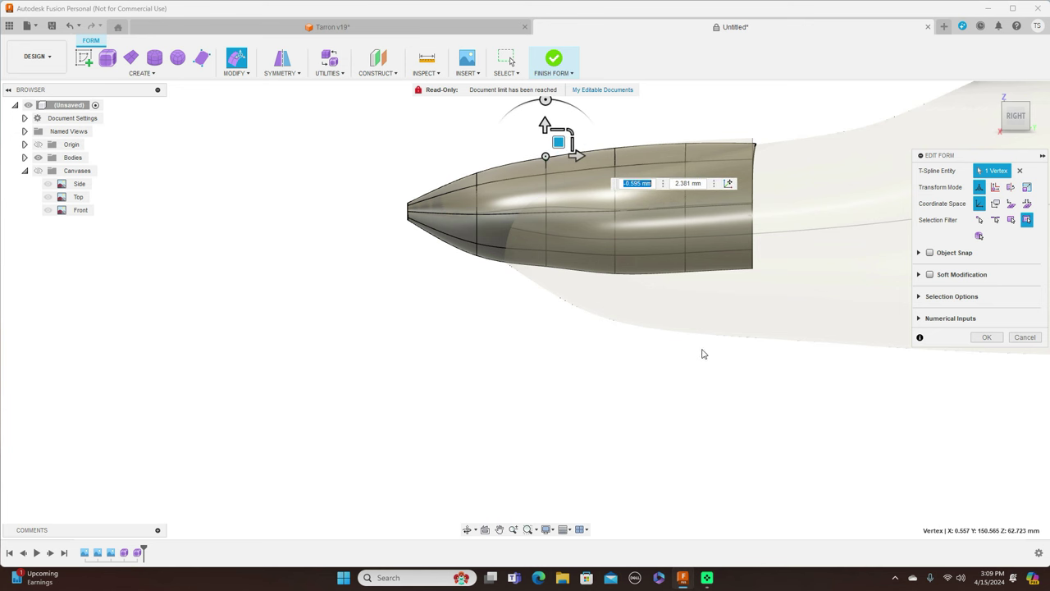
# Accept the vertex edit on the nose body and finish the form
pyautogui.click(978, 343)
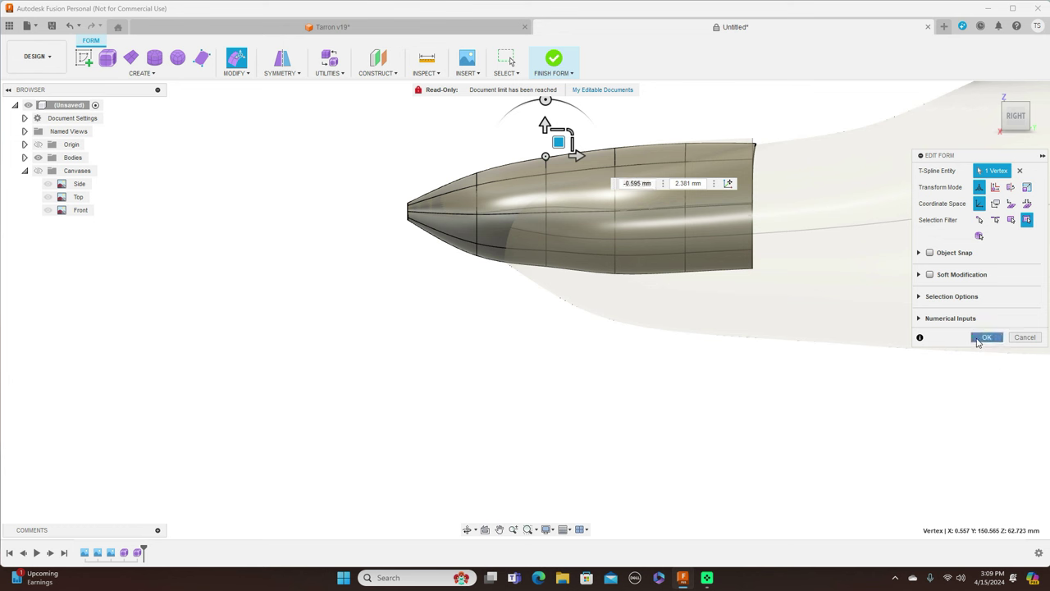
pyautogui.click(562, 76)
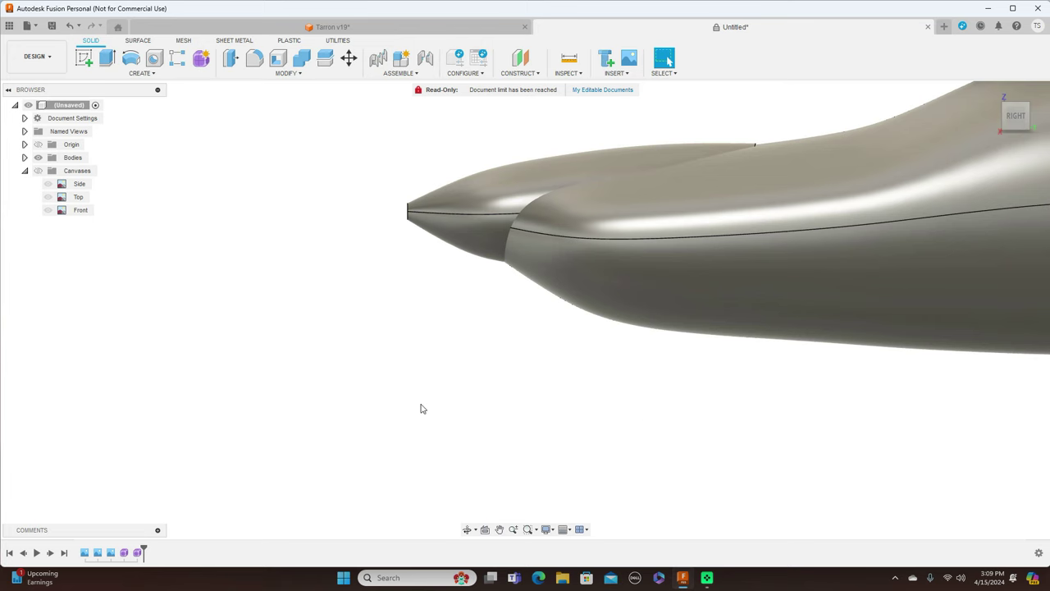
# Compare the whole fuselage's side profile with the reference canvases, hiding the canvases again after the check
pyautogui.scroll(-1, 636, 414)
pyautogui.moveTo(515, 410); pyautogui.dragTo(292, 417, button='middle')
pyautogui.scroll(-5, 410, 419)
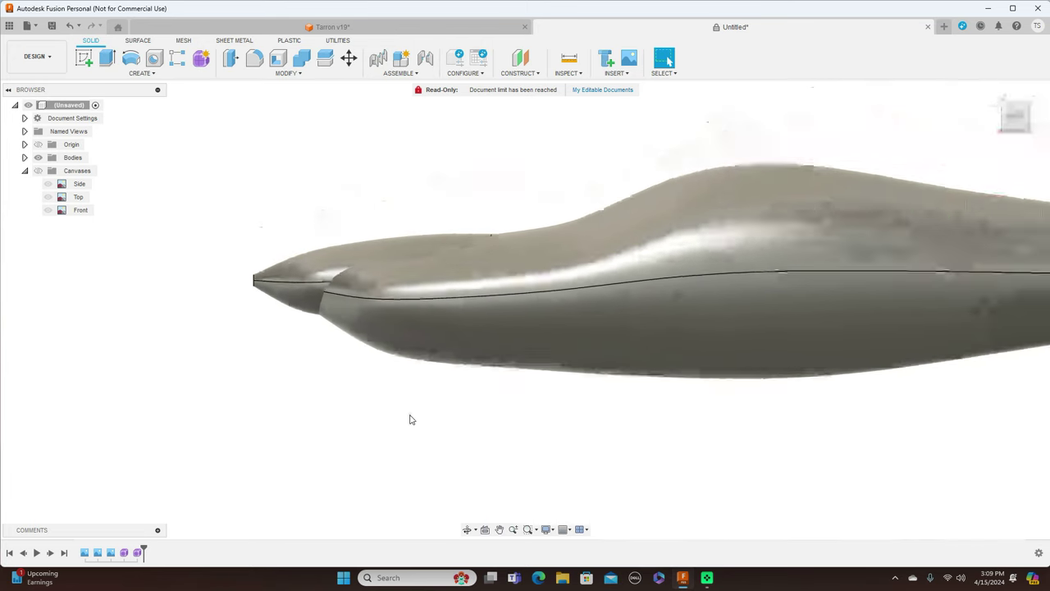
pyautogui.moveTo(623, 446); pyautogui.dragTo(491, 397, button='middle')
pyautogui.scroll(-1, 496, 403)
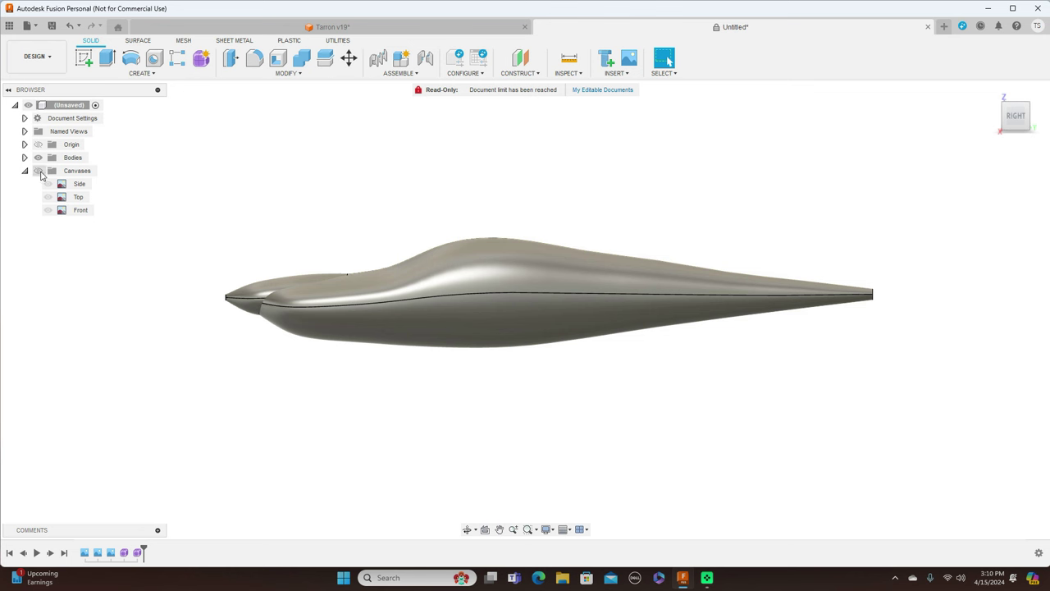
pyautogui.click(39, 171)
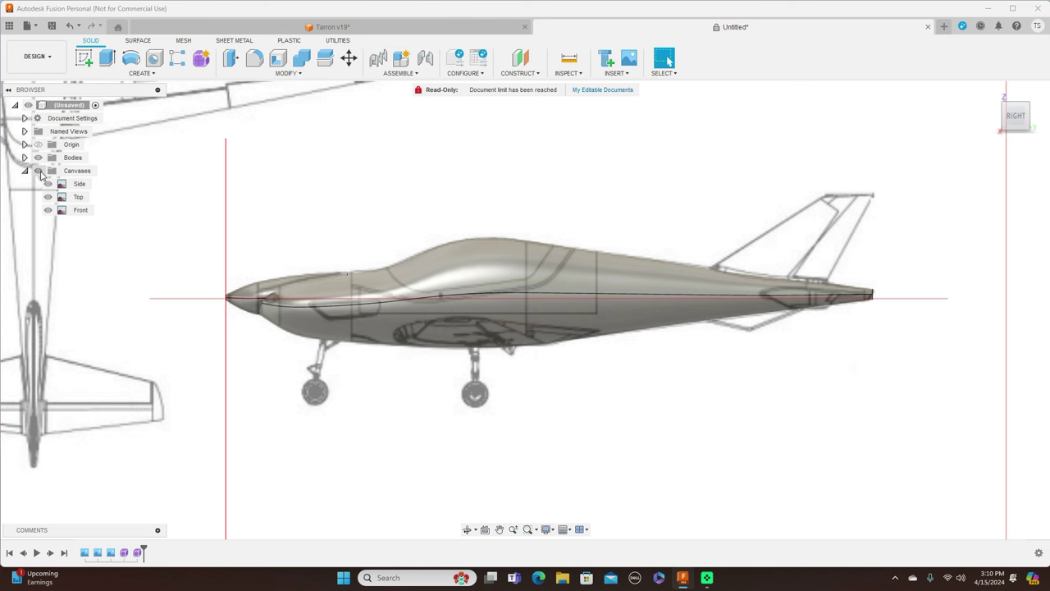
pyautogui.click(39, 170)
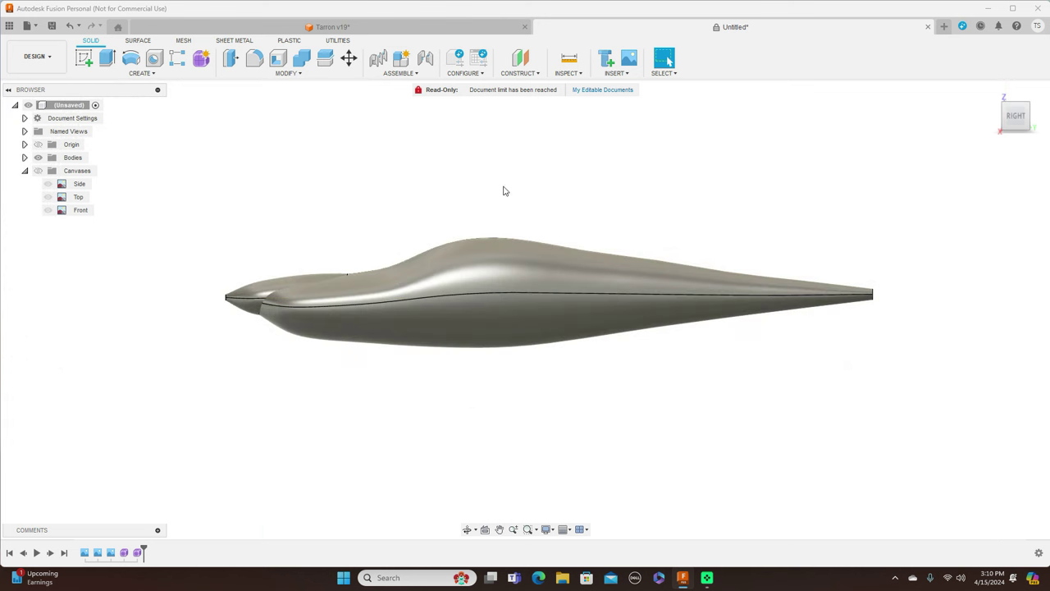
# Edit the nose body's form from the top view, scale the edge ring just behind its tip slightly narrower, and finish the form
pyautogui.click(1015, 105)
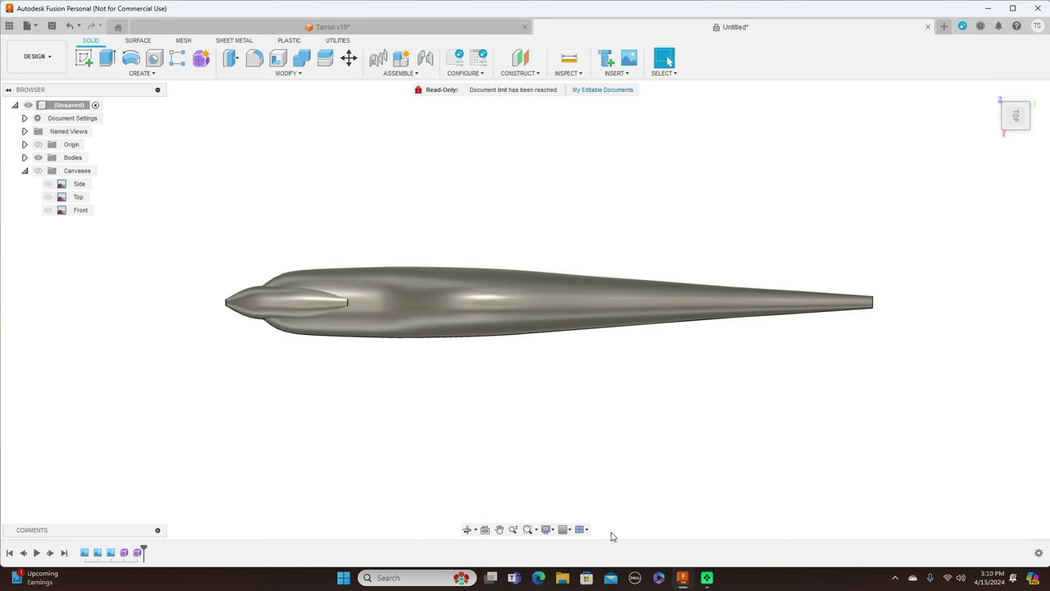
pyautogui.rightClick(137, 552)
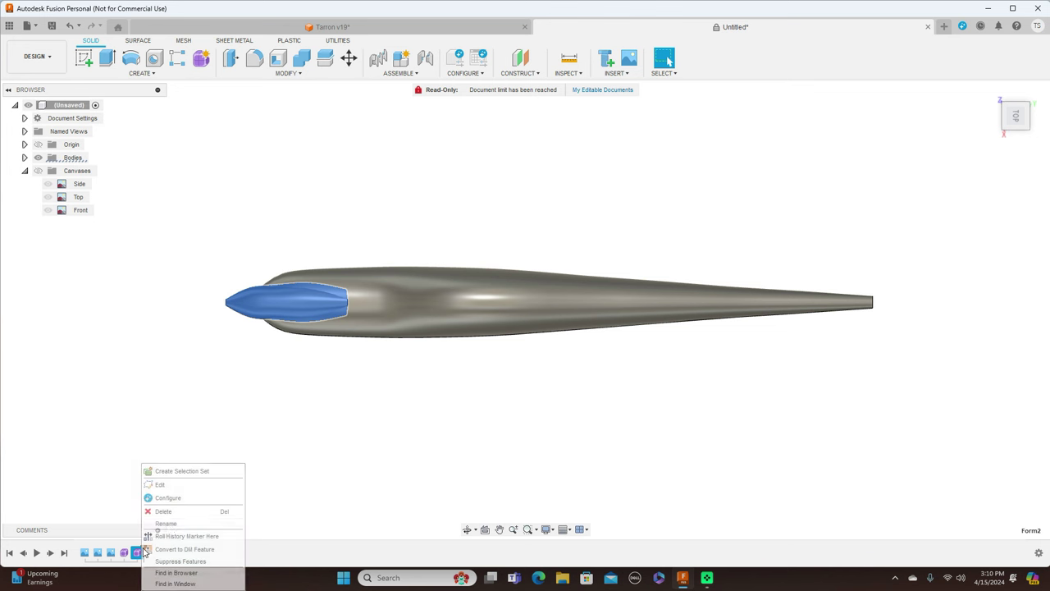
pyautogui.click(176, 485)
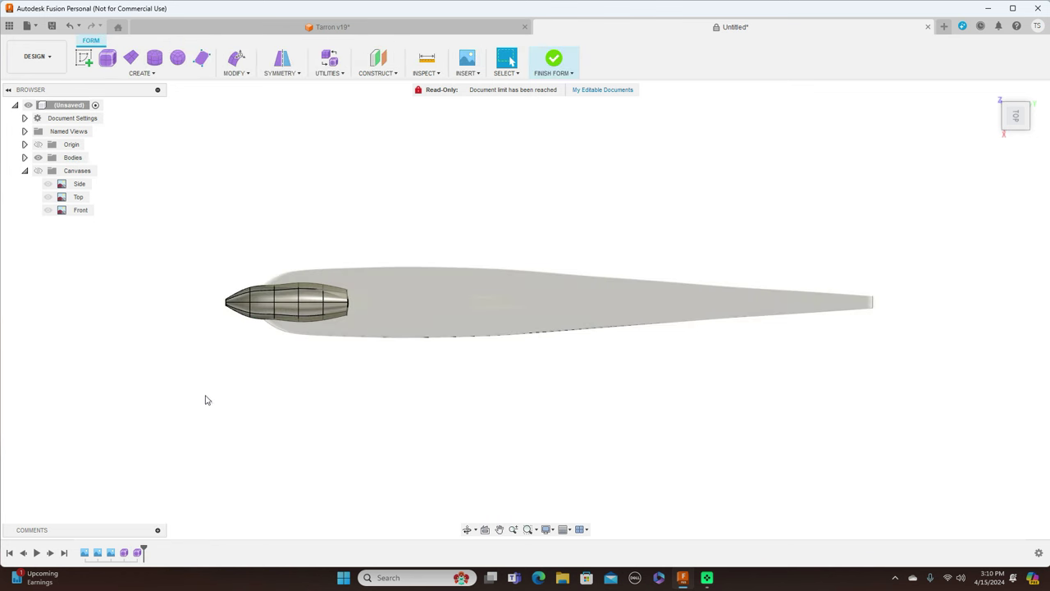
pyautogui.moveTo(276, 364); pyautogui.dragTo(364, 372, button='middle')
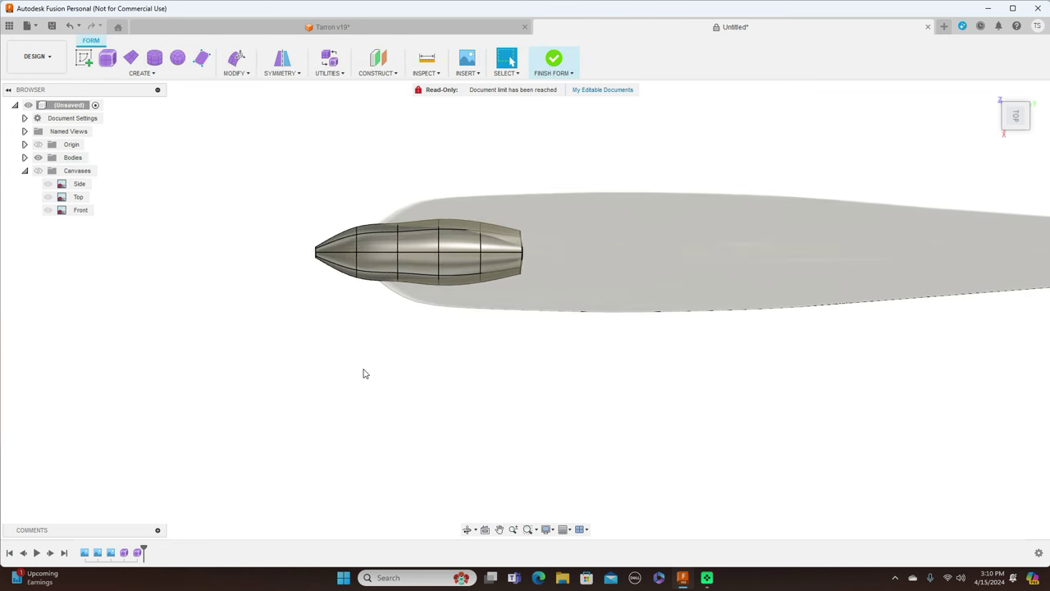
pyautogui.scroll(2, 365, 373)
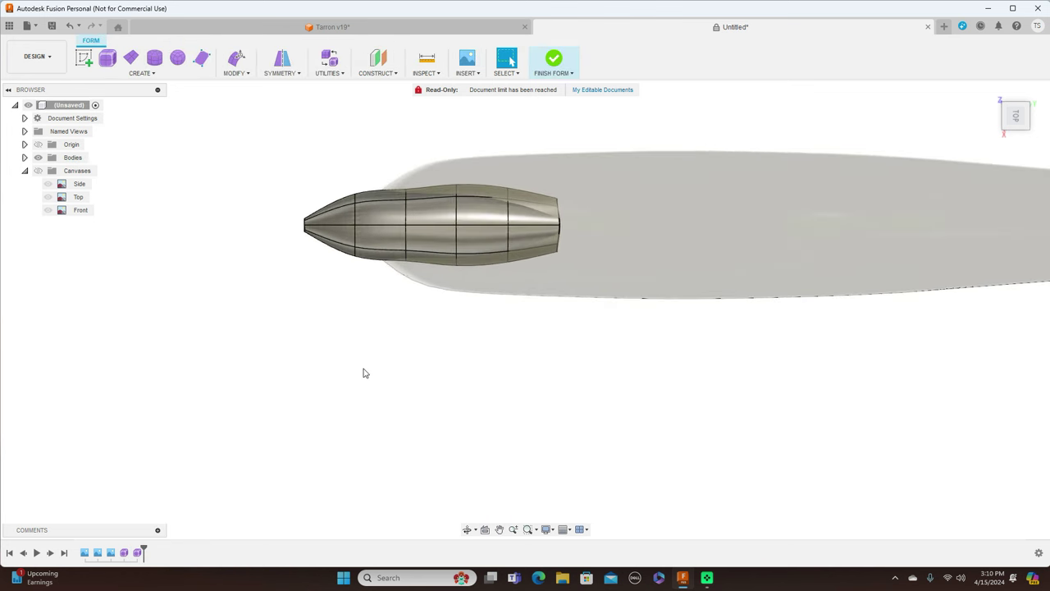
pyautogui.doubleClick(355, 220)
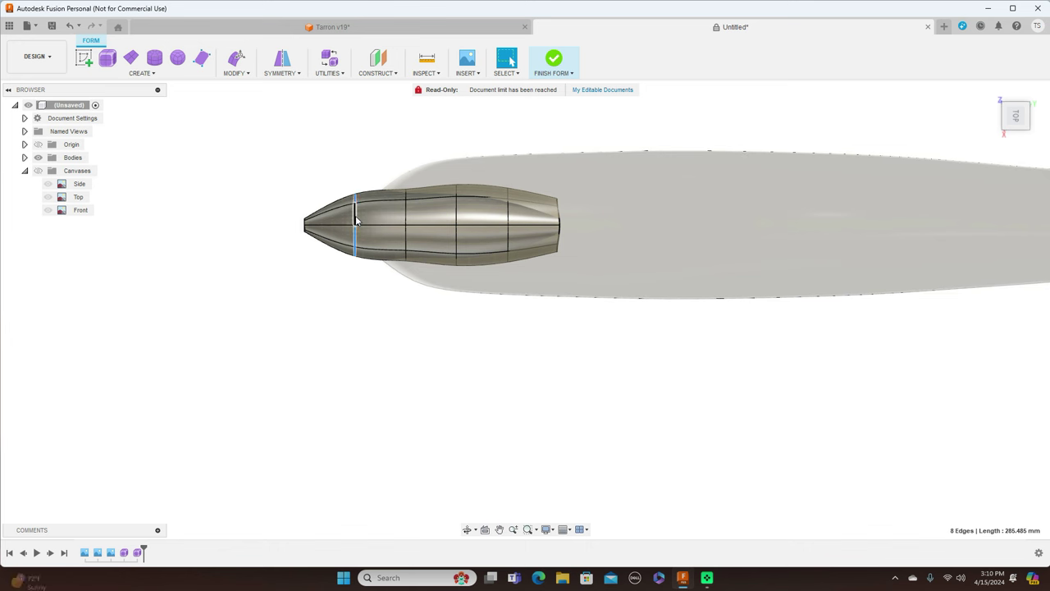
pyautogui.rightClick(331, 299)
pyautogui.click(367, 283)
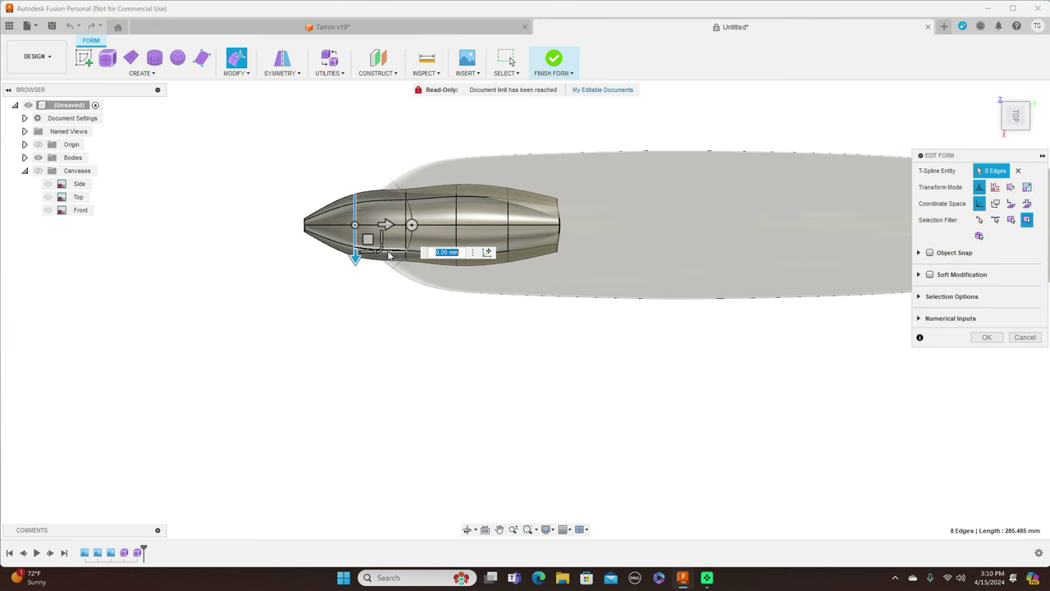
pyautogui.moveTo(380, 246); pyautogui.dragTo(380, 249)
pyautogui.click(987, 337)
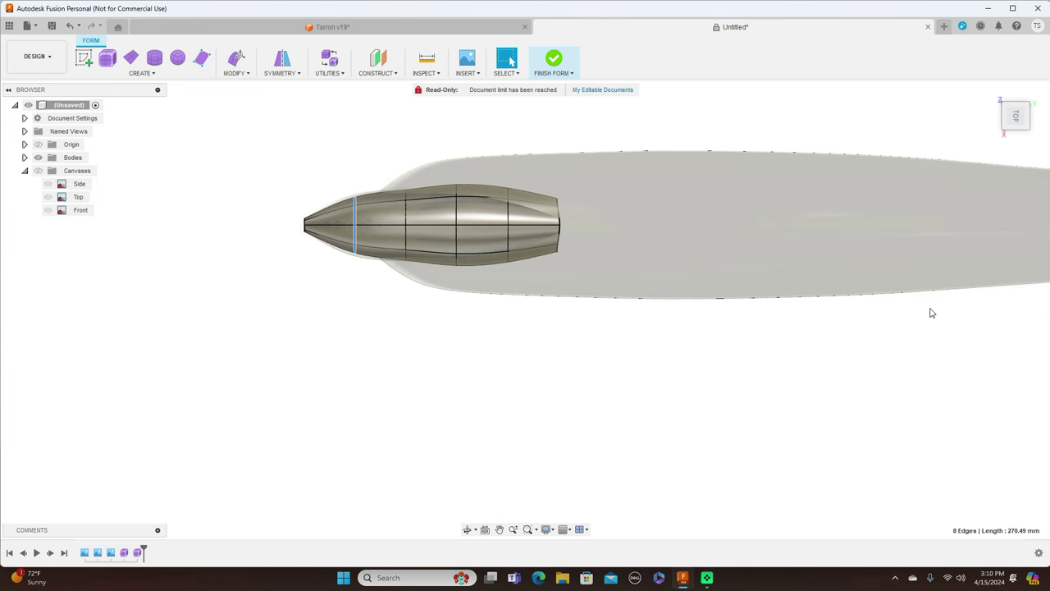
pyautogui.click(572, 73)
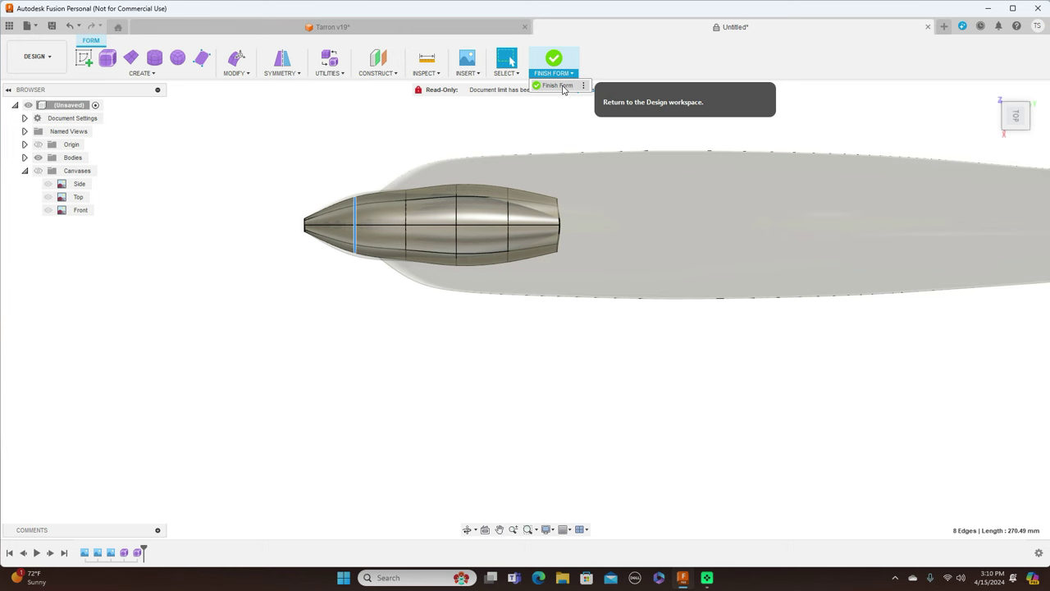
pyautogui.click(566, 90)
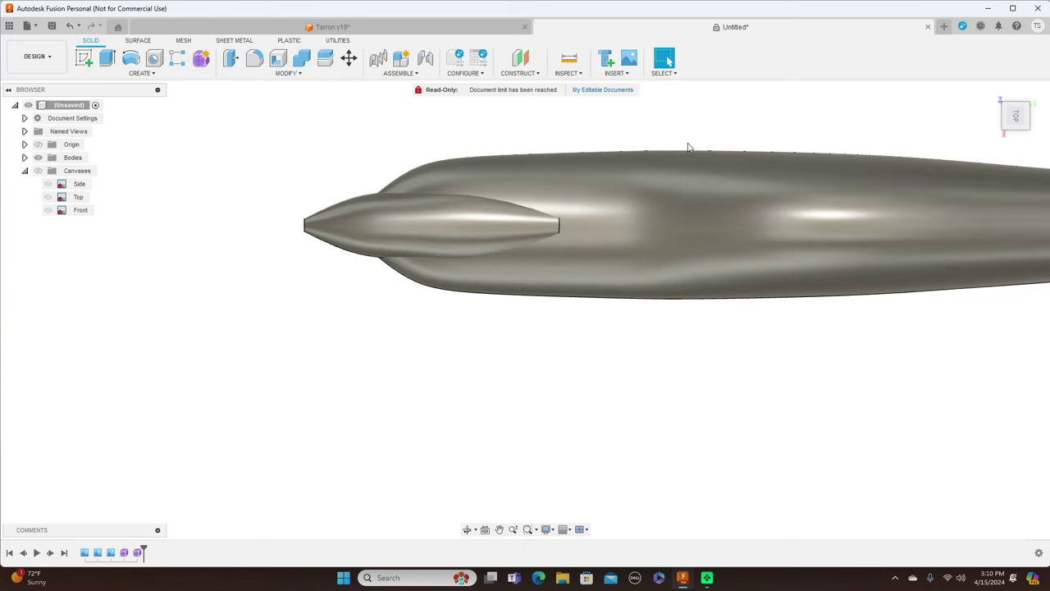
# Reopen the nose form and insert an exact, single-sided edge loop at 0.50 ahead of the third edge ring
pyautogui.click(1018, 138)
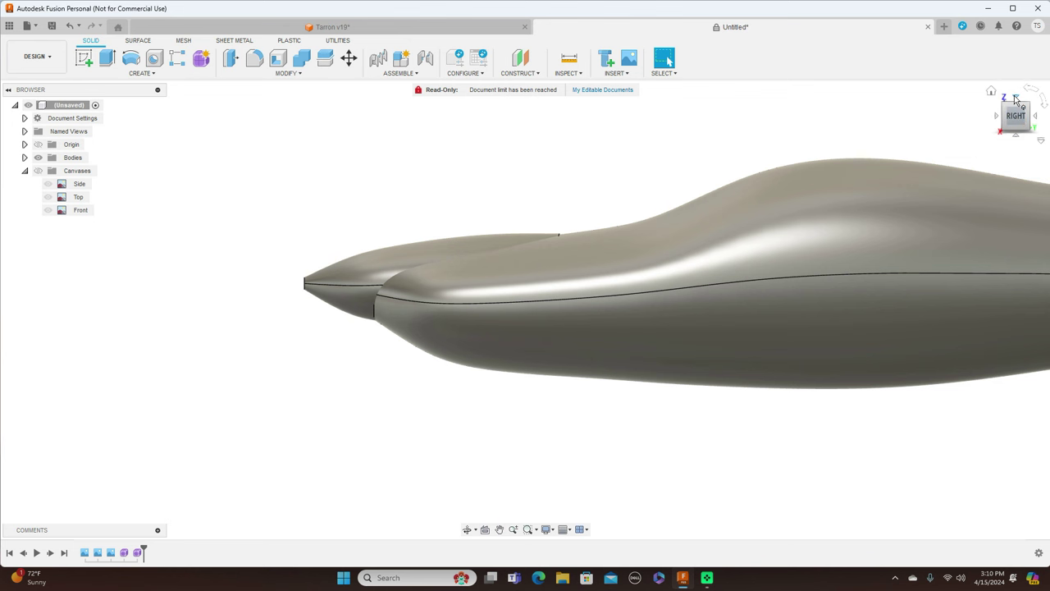
pyautogui.click(1015, 97)
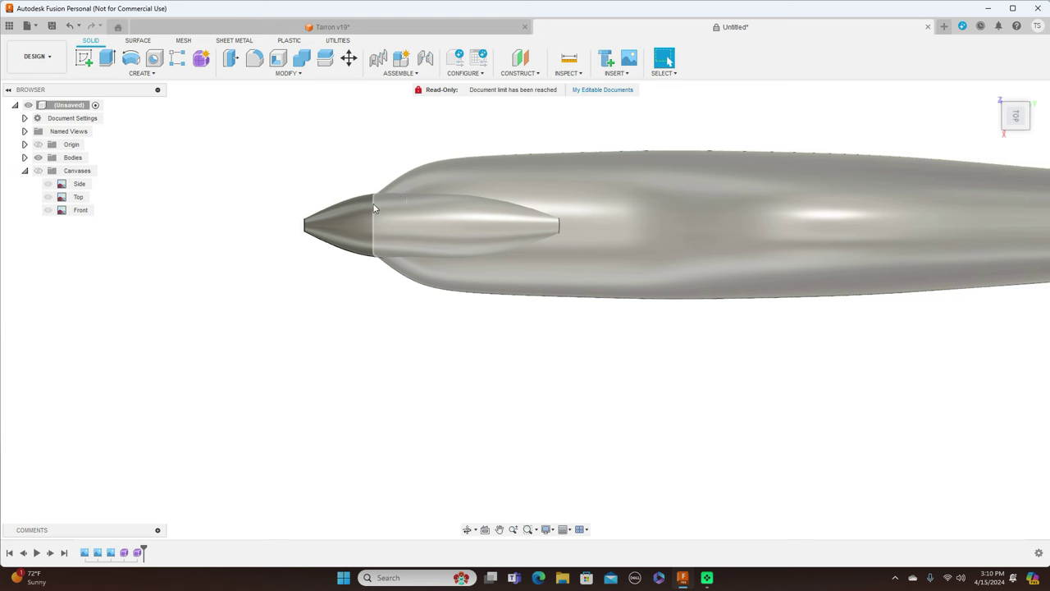
pyautogui.rightClick(139, 553)
pyautogui.click(157, 447)
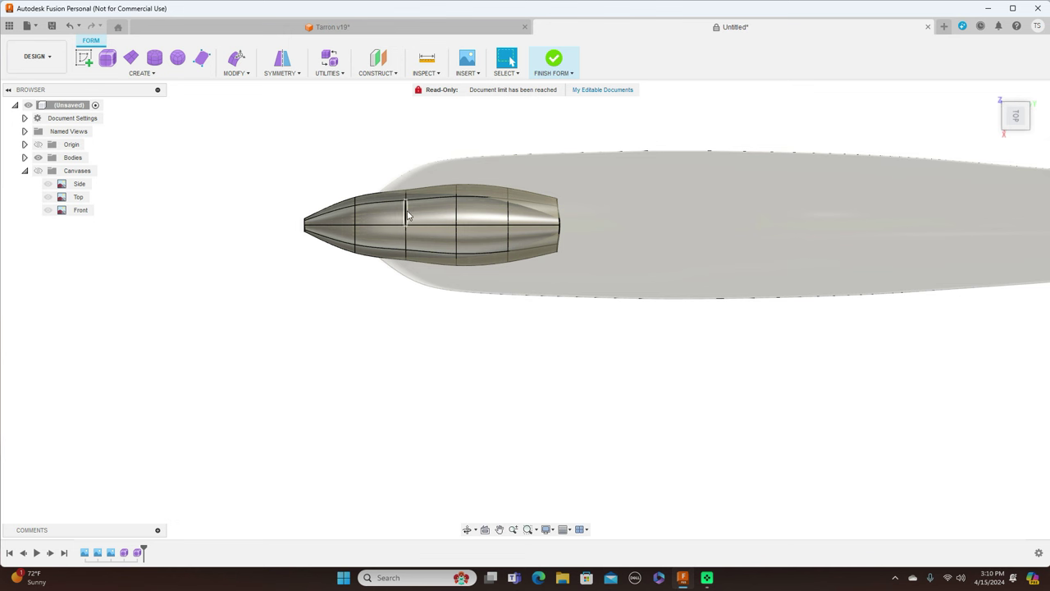
pyautogui.doubleClick(407, 215)
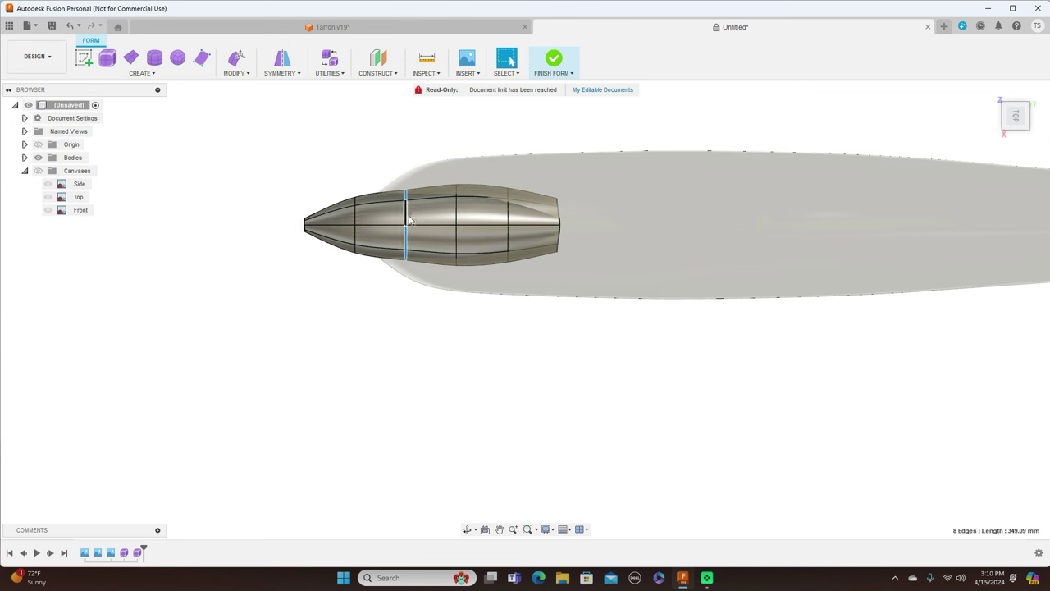
pyautogui.click(246, 74)
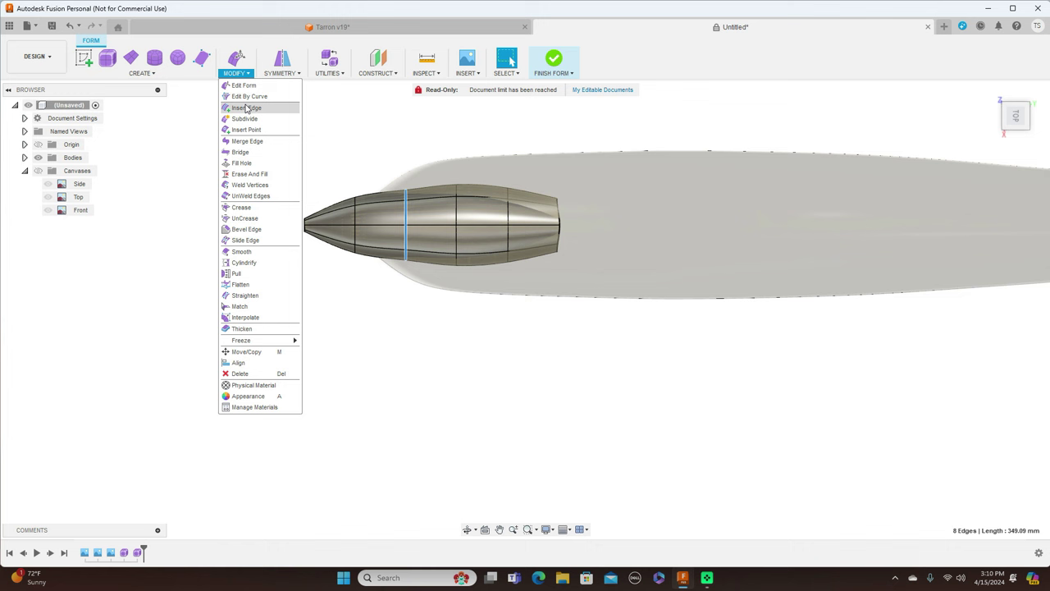
pyautogui.click(246, 108)
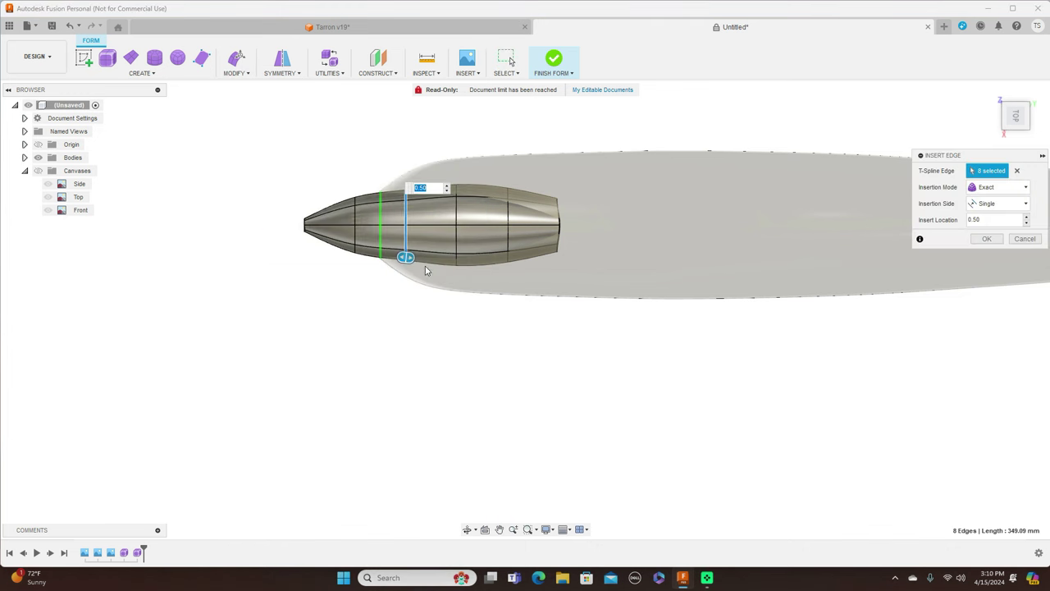
pyautogui.click(986, 239)
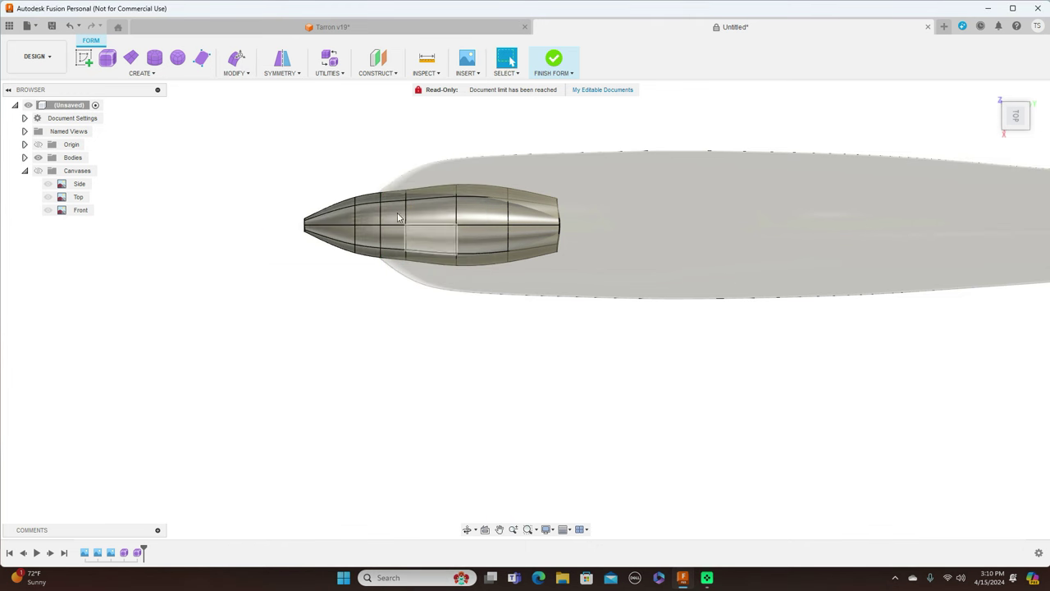
# Scale the newly inserted edge ring to about 0.92 in the top view's plane and finish the nose form
pyautogui.doubleClick(381, 219)
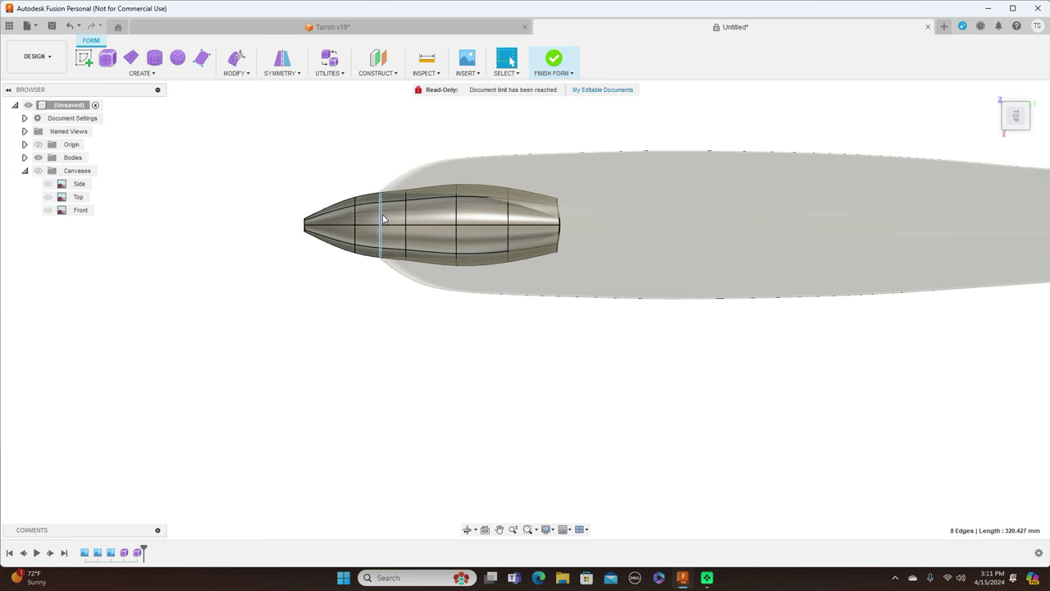
pyautogui.rightClick(433, 358)
pyautogui.click(472, 342)
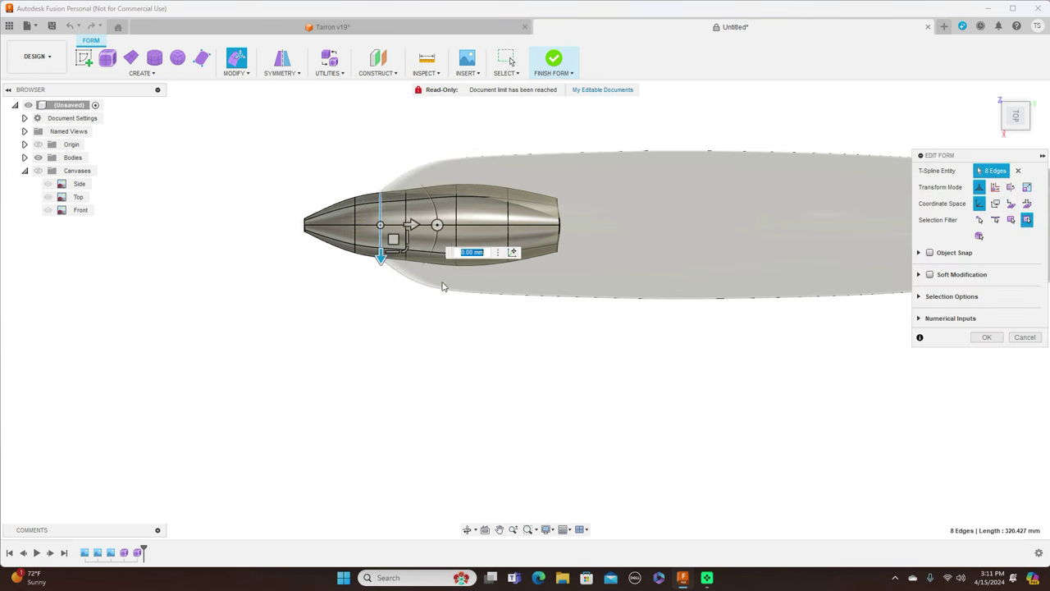
pyautogui.moveTo(405, 248); pyautogui.dragTo(405, 249)
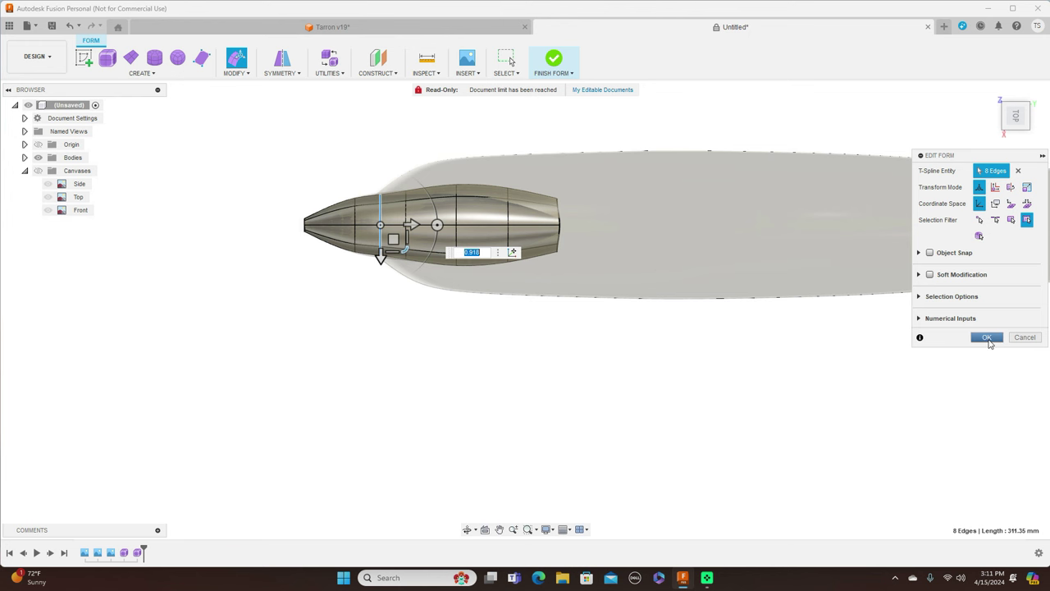
pyautogui.click(988, 338)
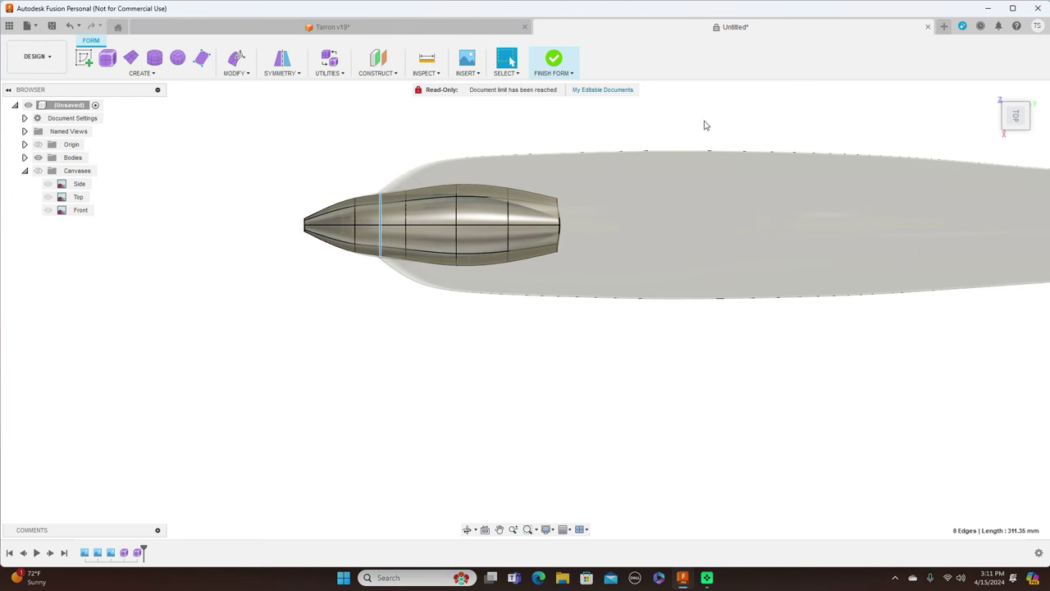
pyautogui.click(555, 73)
pyautogui.click(556, 85)
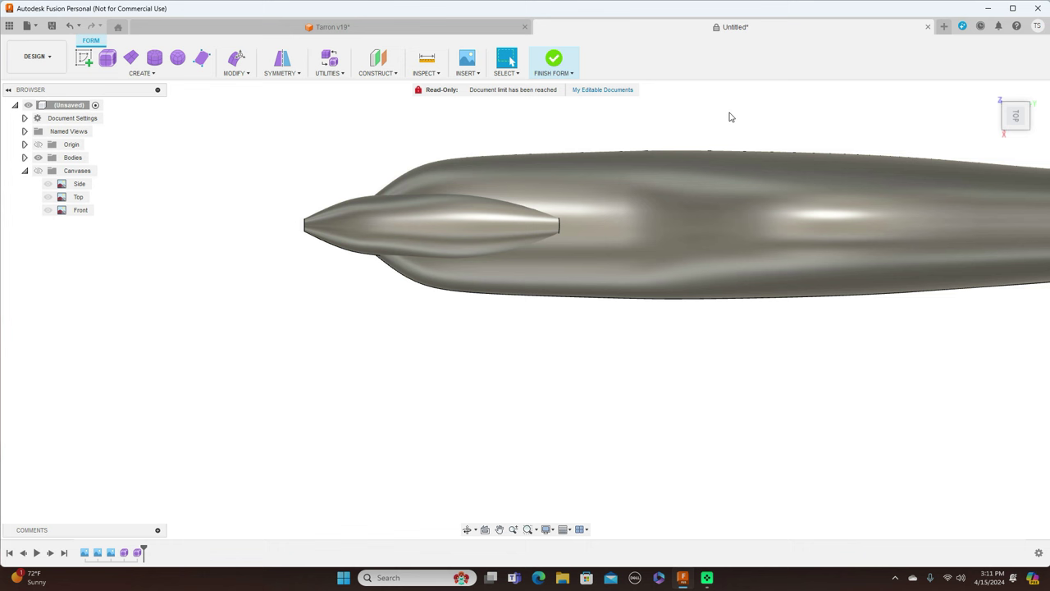
# Open the fuselage form for editing in the side view and select its front opening's edge ring for Edit Form
pyautogui.click(1016, 138)
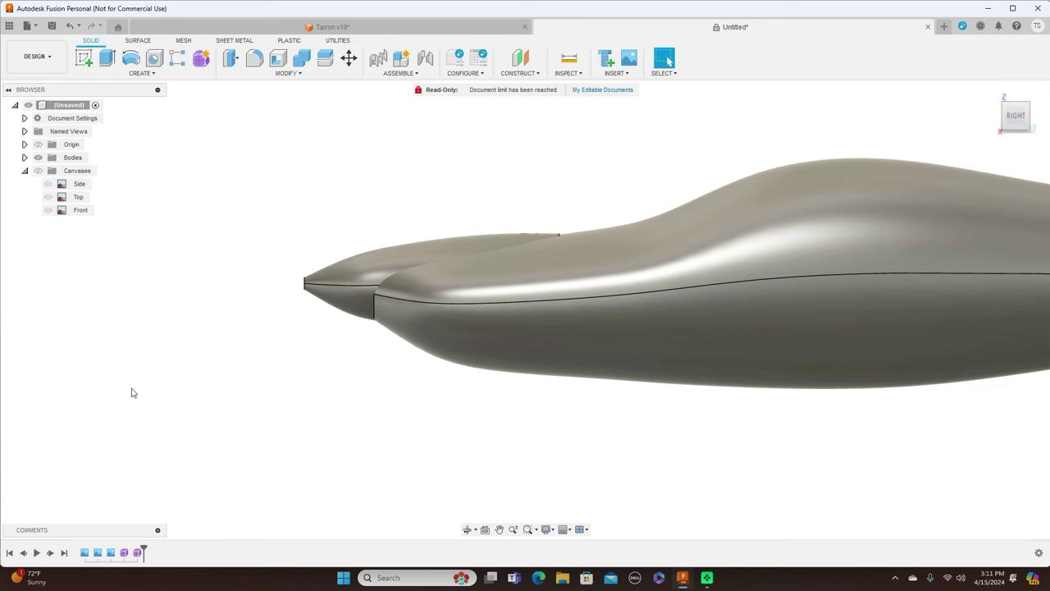
pyautogui.rightClick(123, 553)
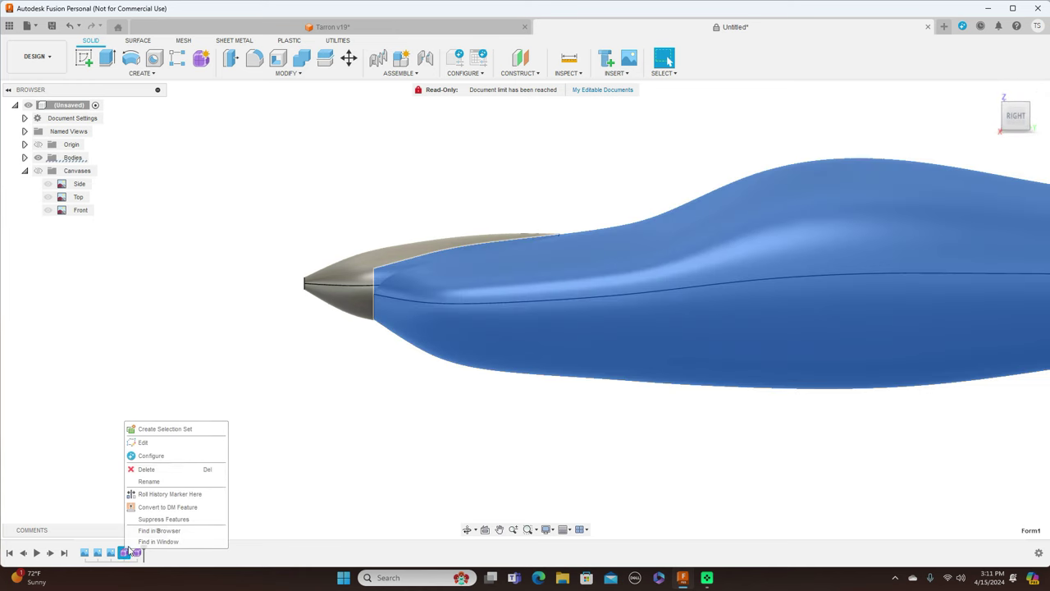
pyautogui.click(211, 456)
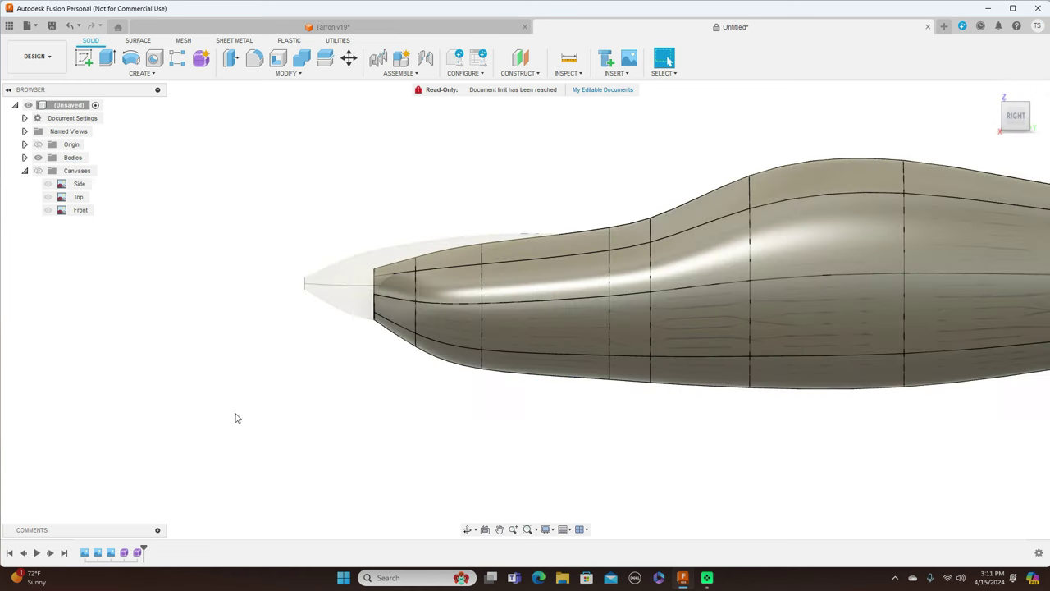
pyautogui.doubleClick(374, 287)
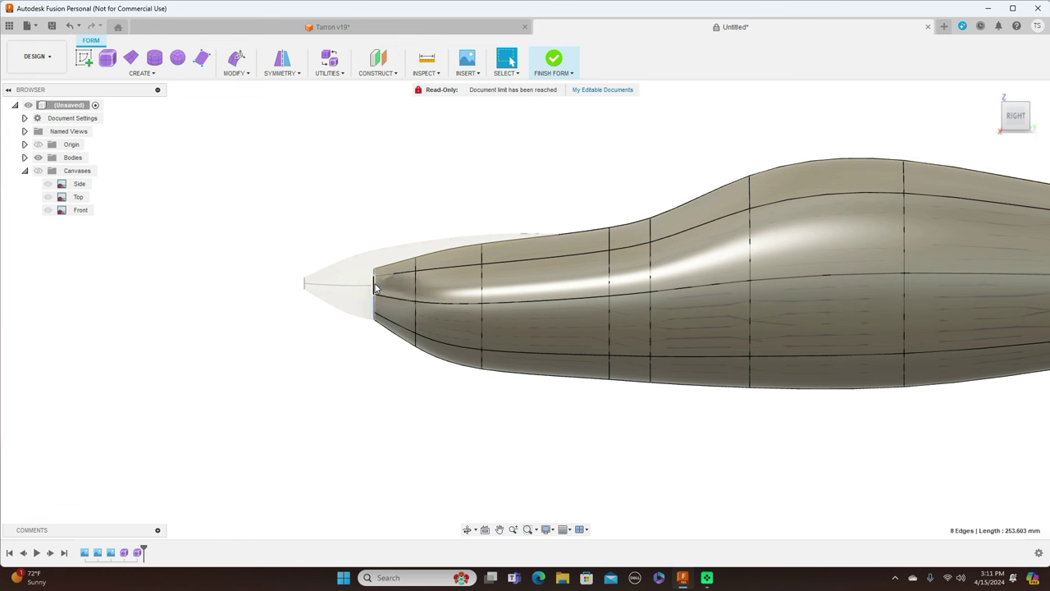
pyautogui.rightClick(374, 287)
pyautogui.click(433, 170)
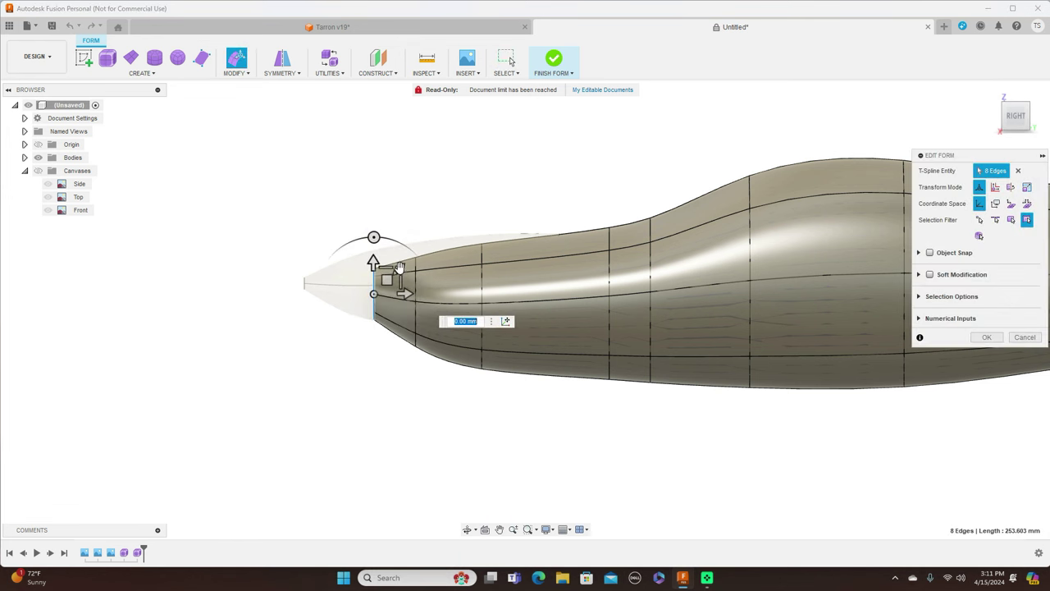
pyautogui.moveTo(399, 268); pyautogui.dragTo(399, 270)
pyautogui.write('1.054')
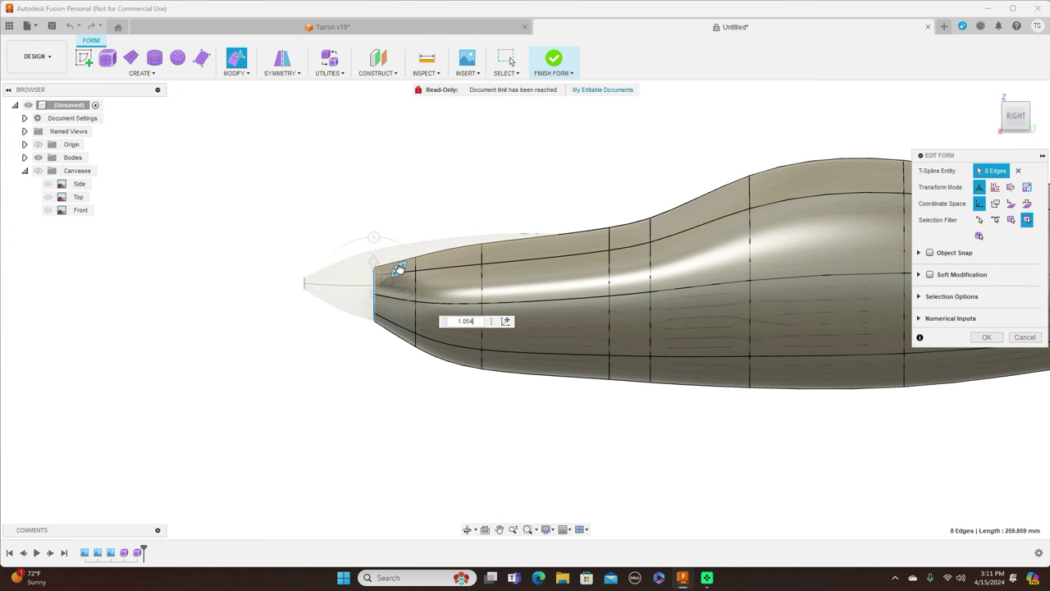
pyautogui.press('Return')
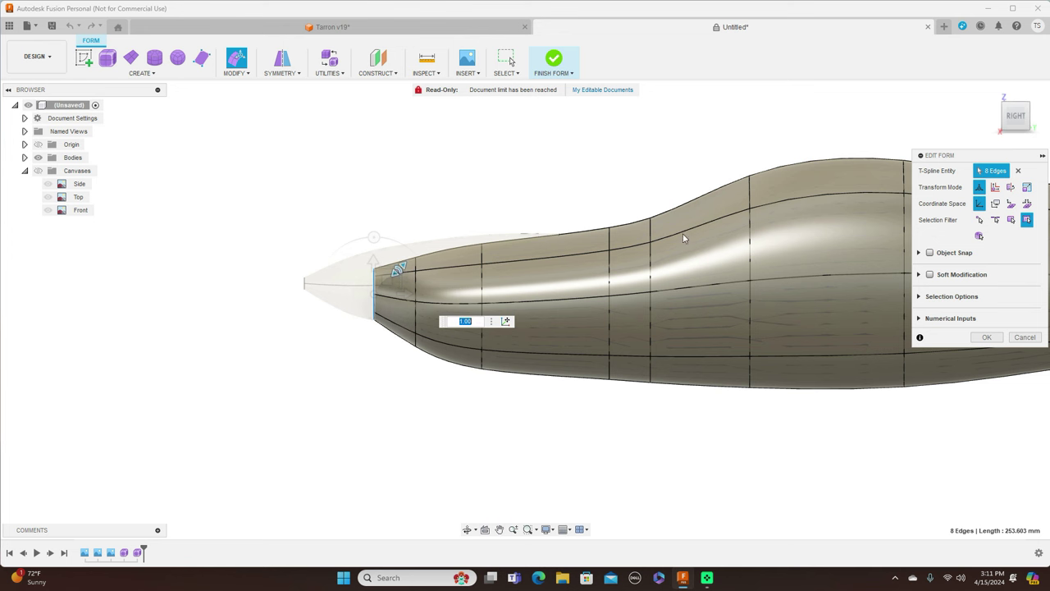
# Scale the fuselage front opening's edge ring to 1.054 in the front view's plane and finish the fuselage form
pyautogui.click(999, 117)
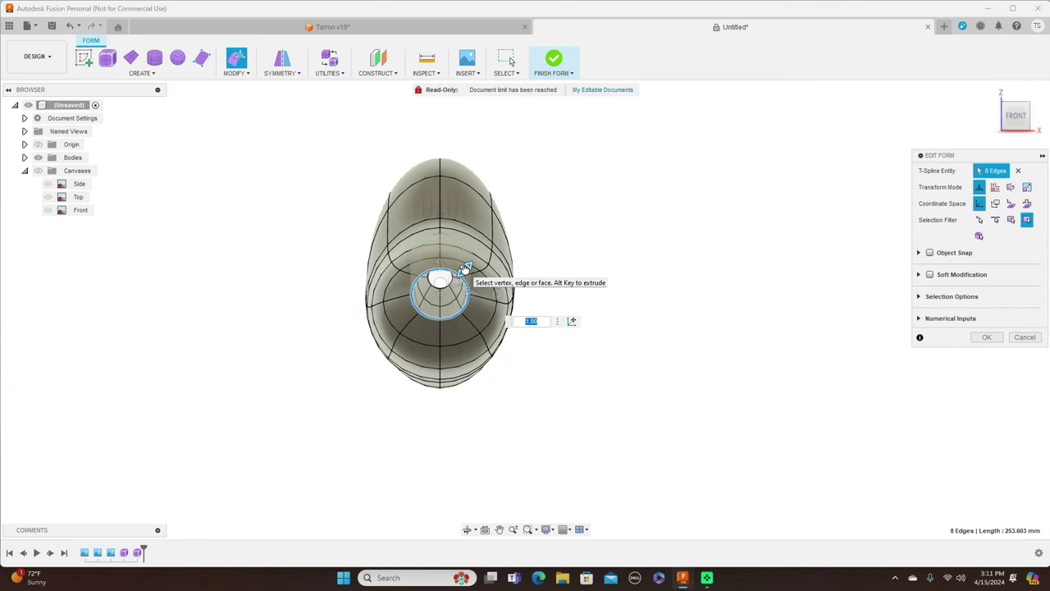
pyautogui.moveTo(464, 268); pyautogui.dragTo(465, 268)
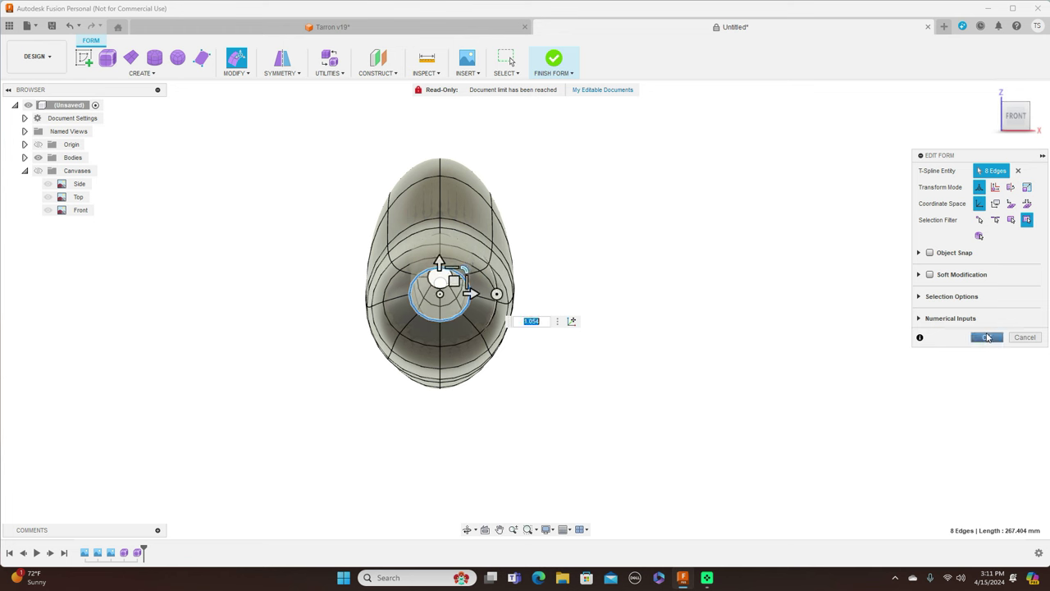
pyautogui.click(988, 338)
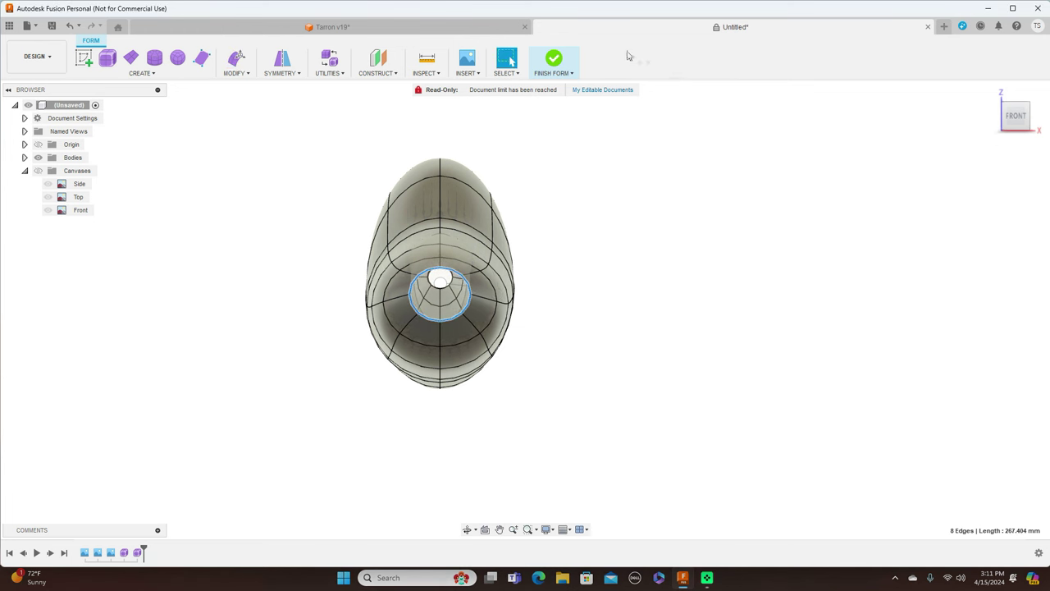
pyautogui.click(556, 64)
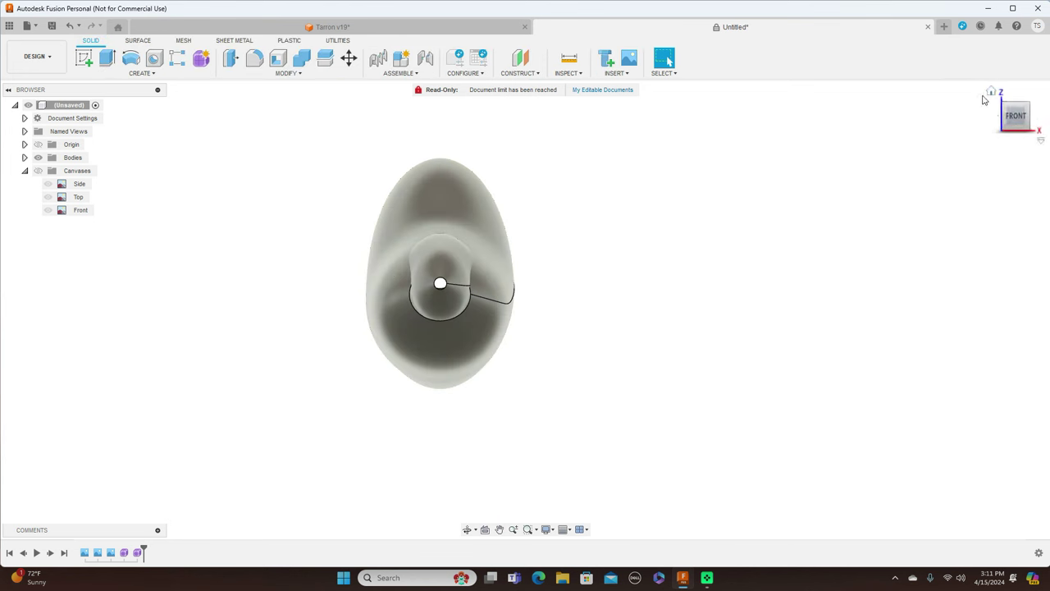
# Reopen the nose form in the side view and select its two rearmost top centreline edges for Edit Form
pyautogui.click(1036, 118)
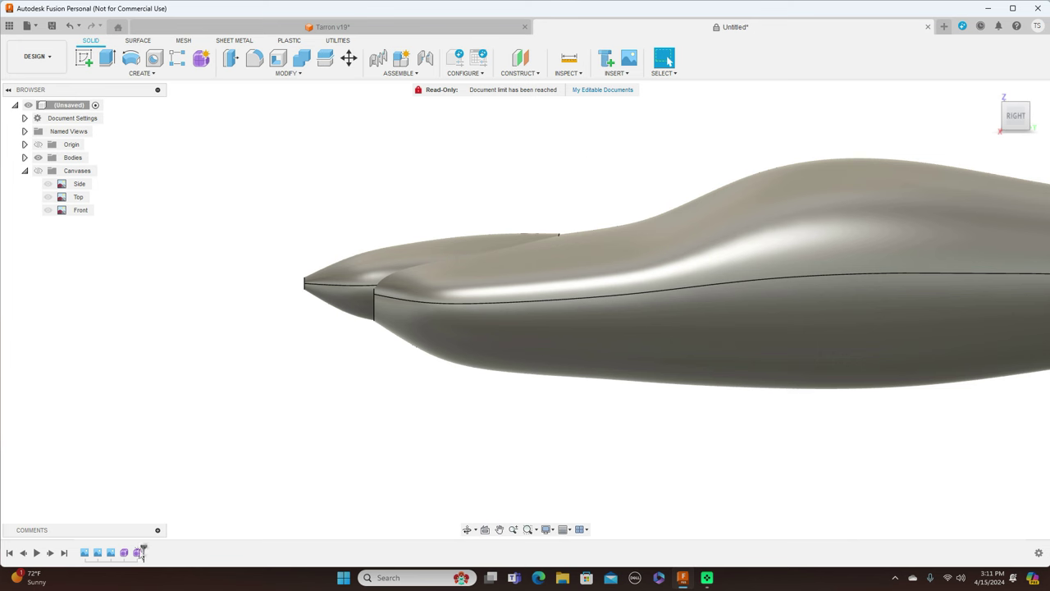
pyautogui.rightClick(139, 553)
pyautogui.click(175, 445)
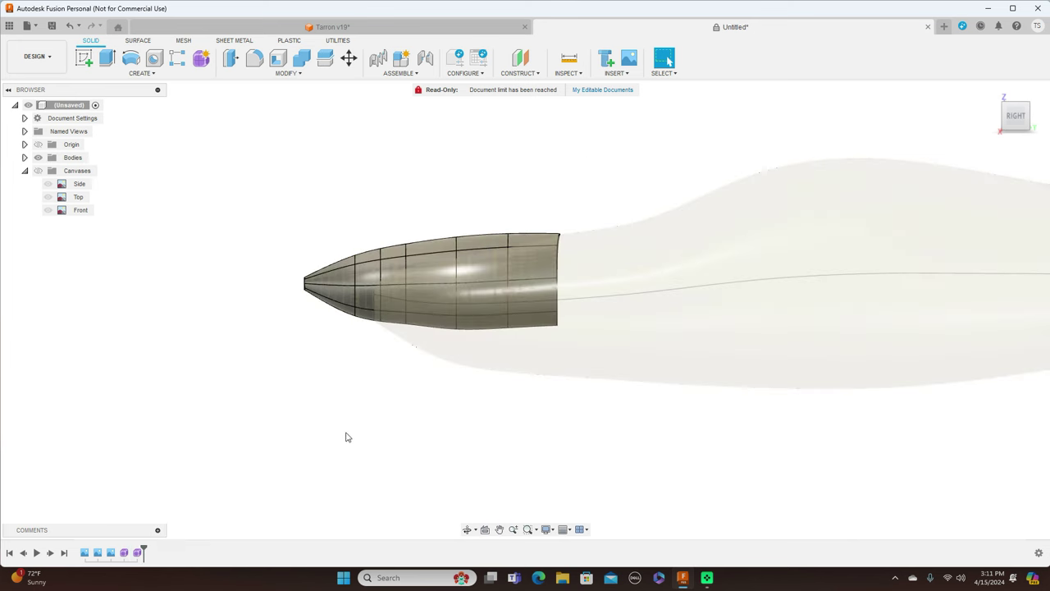
pyautogui.click(492, 235)
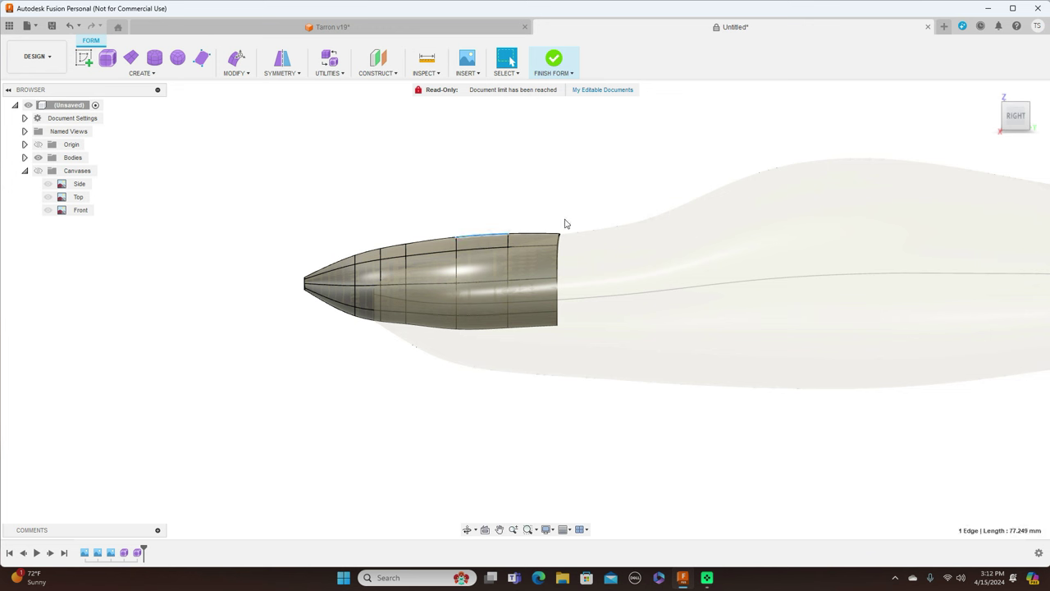
pyautogui.keyDown('shift'); pyautogui.click(535, 234); pyautogui.keyUp('shift')
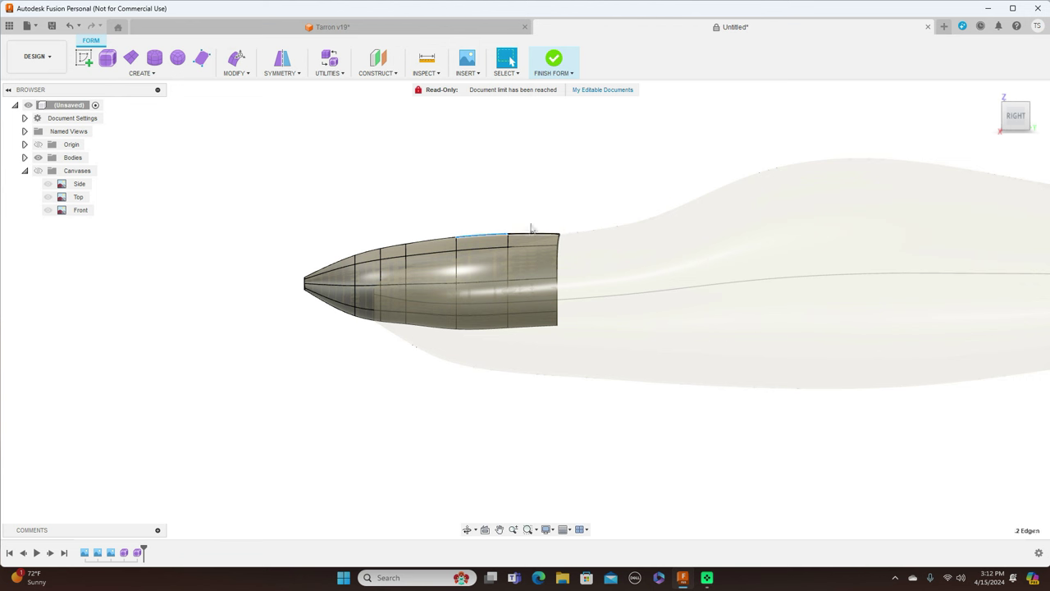
pyautogui.rightClick(533, 186)
pyautogui.click(567, 164)
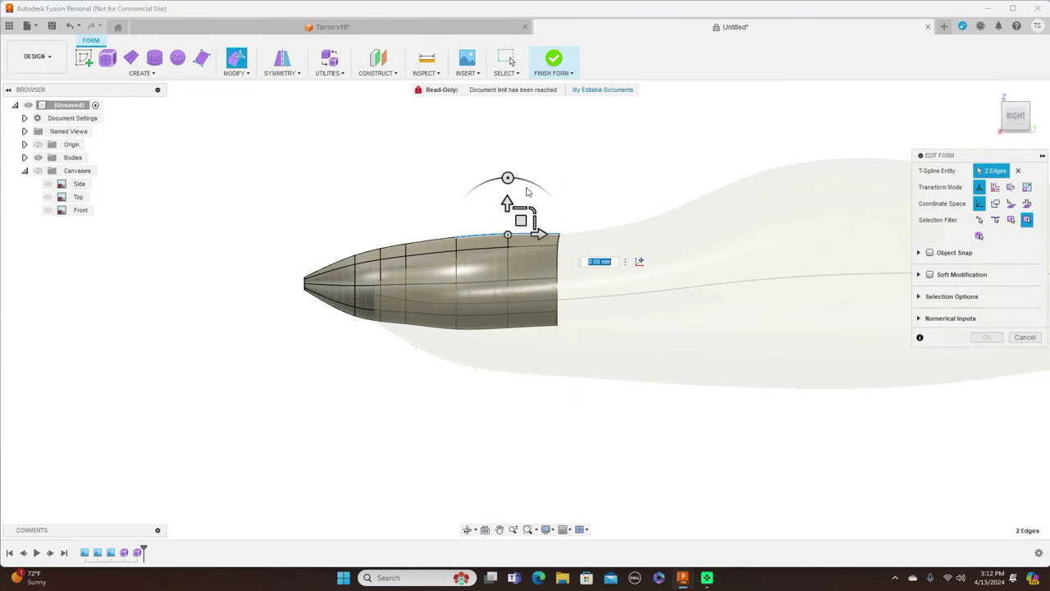
# Move the two selected edges about 0.81 mm forward and 4.06 mm down, and finish the nose form
pyautogui.moveTo(520, 218); pyautogui.dragTo(520, 220)
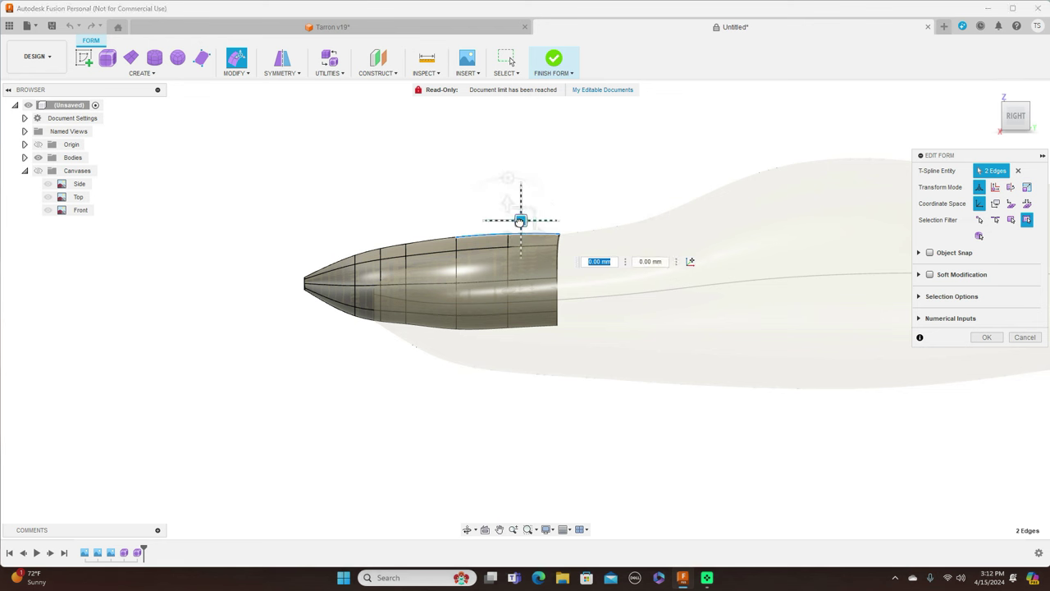
pyautogui.moveTo(521, 220); pyautogui.dragTo(520, 223)
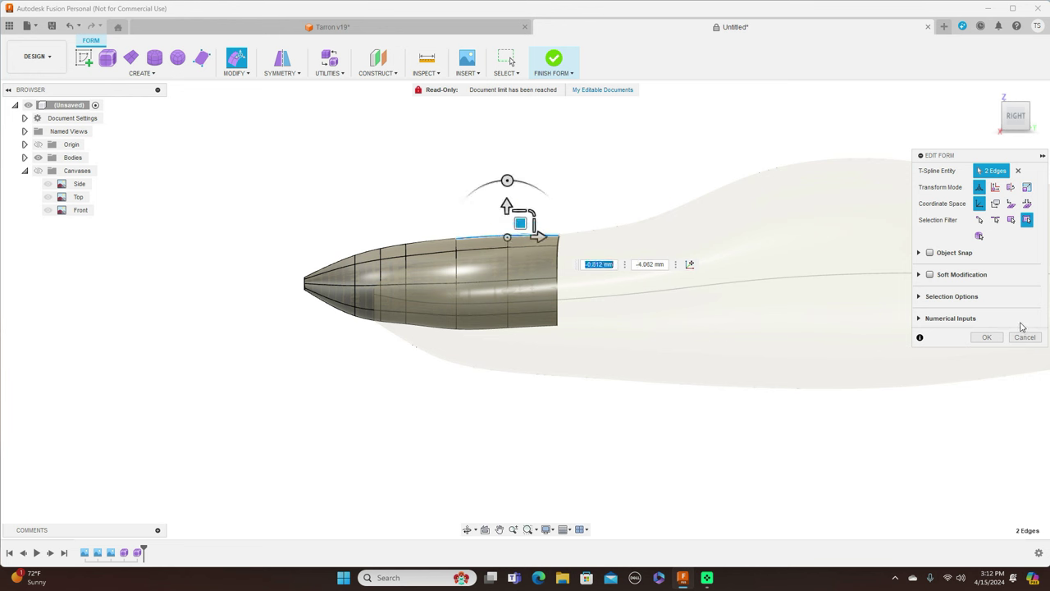
pyautogui.click(987, 338)
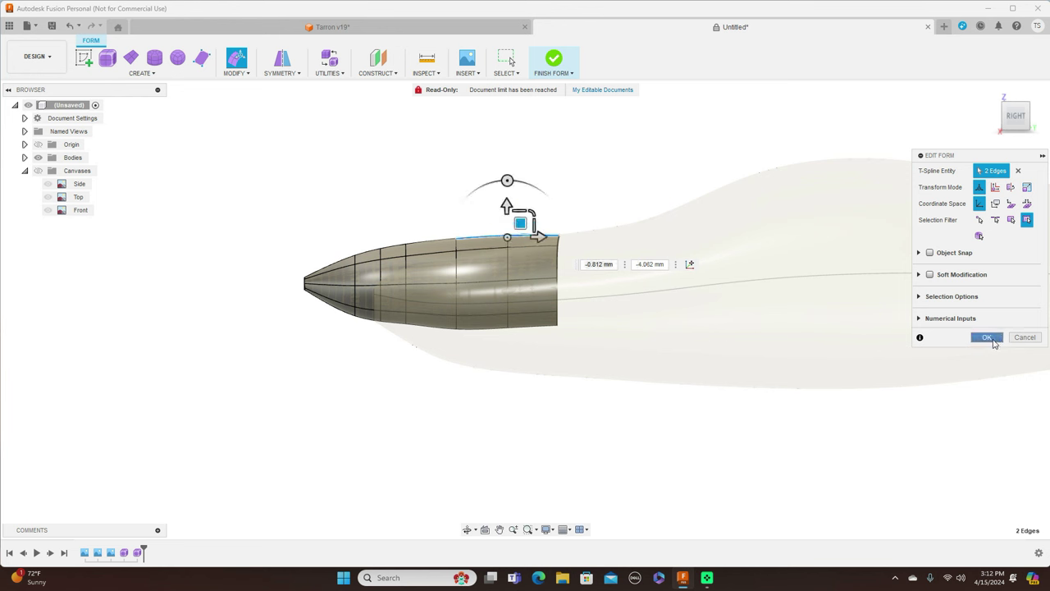
pyautogui.click(574, 72)
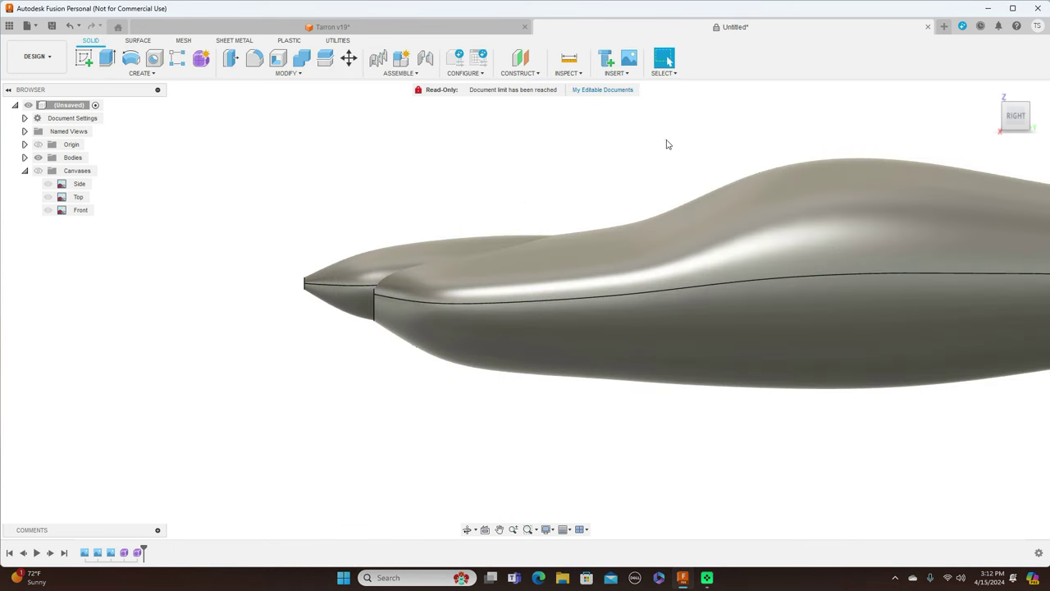
# Check the nose blend from above and from the side, and show all the reference canvases
pyautogui.moveTo(991, 108)
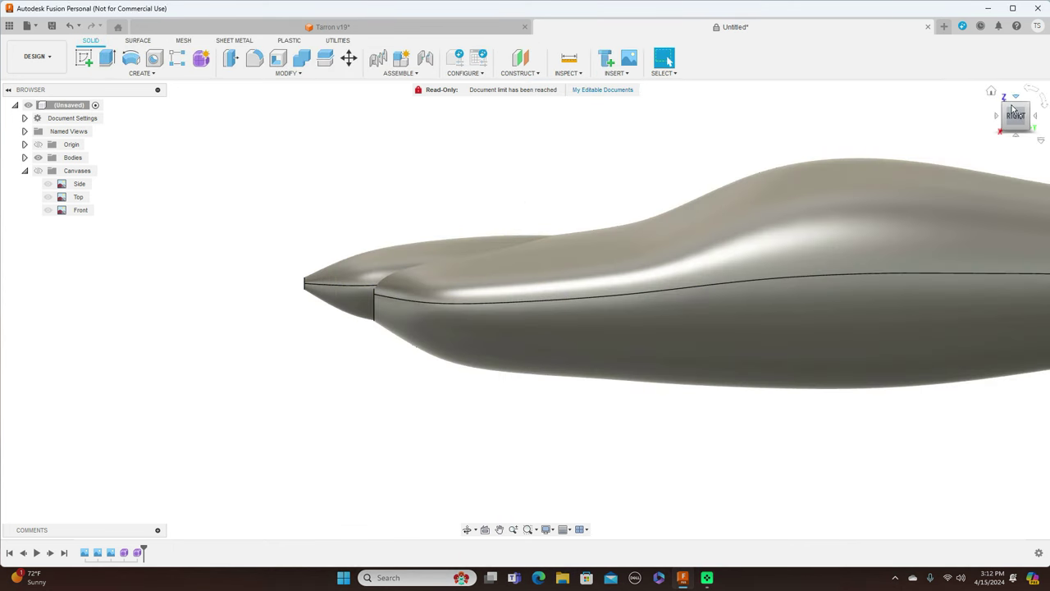
pyautogui.click(1012, 106)
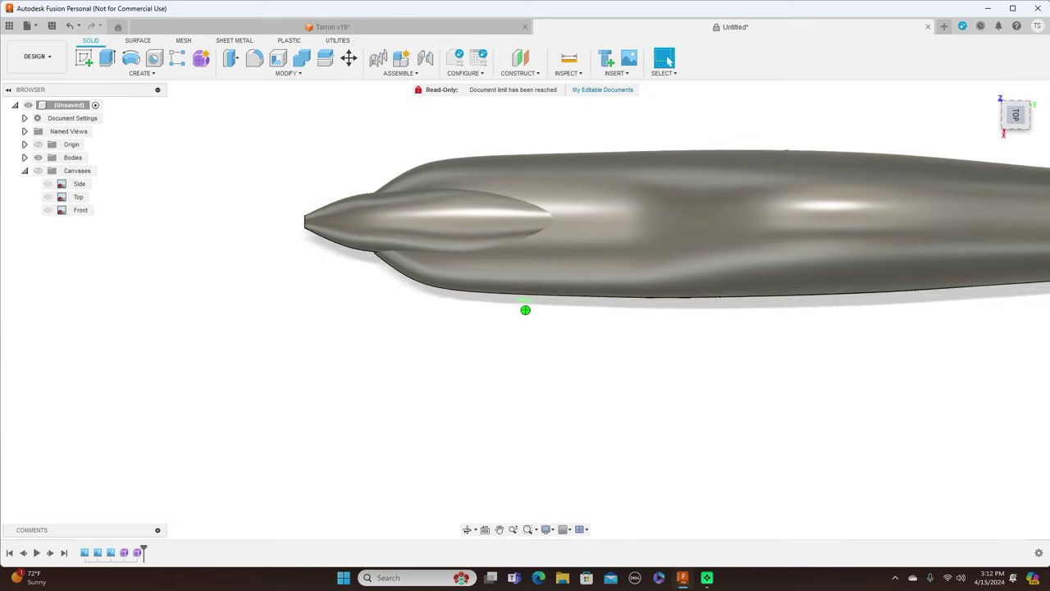
pyautogui.keyDown('shift'); pyautogui.moveTo(525, 431); pyautogui.dragTo(607, 410, button='middle'); pyautogui.keyUp('shift')
pyautogui.click(1016, 115)
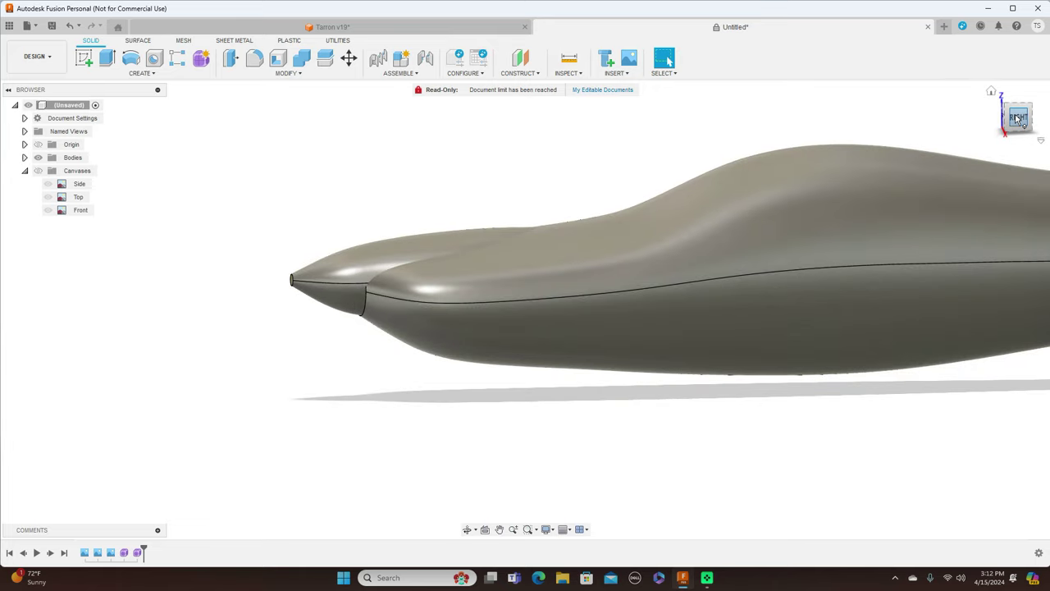
pyautogui.click(38, 171)
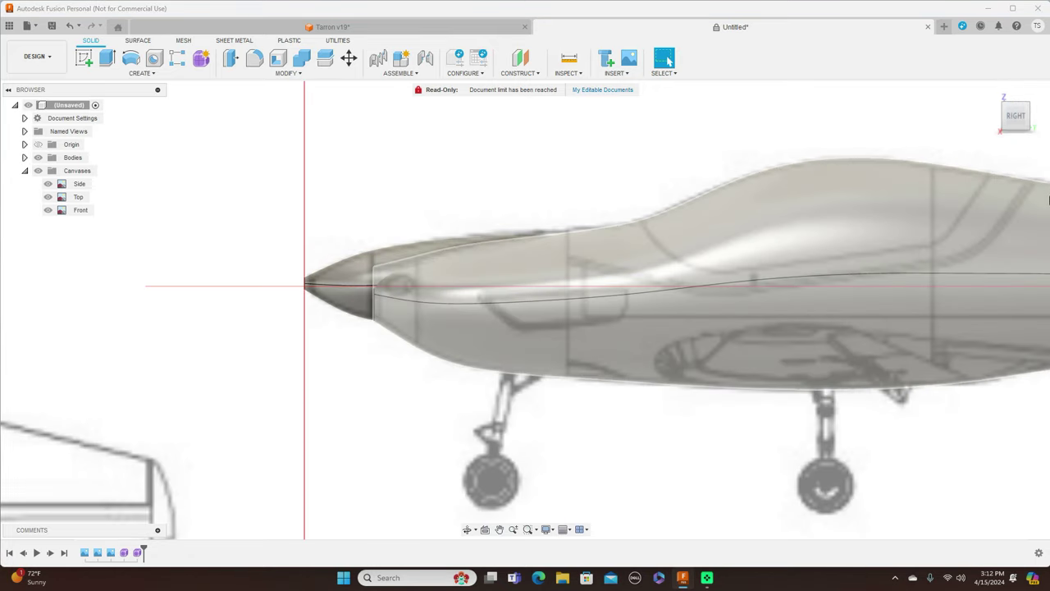
# Compare the nose and fuselage front with the reference canvases from angled, side and front views
pyautogui.click(1016, 97)
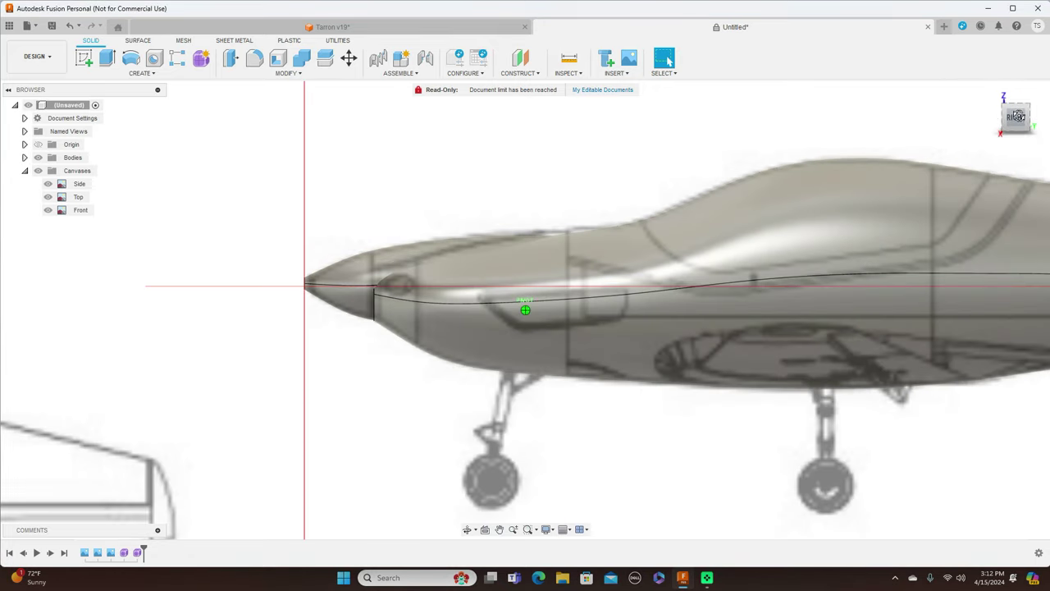
pyautogui.keyDown('shift'); pyautogui.moveTo(525, 310); pyautogui.dragTo(534, 172, button='middle'); pyautogui.keyUp('shift')
pyautogui.keyDown('shift'); pyautogui.moveTo(785, 309); pyautogui.dragTo(778, 360, button='middle'); pyautogui.keyUp('shift')
pyautogui.click(1016, 125)
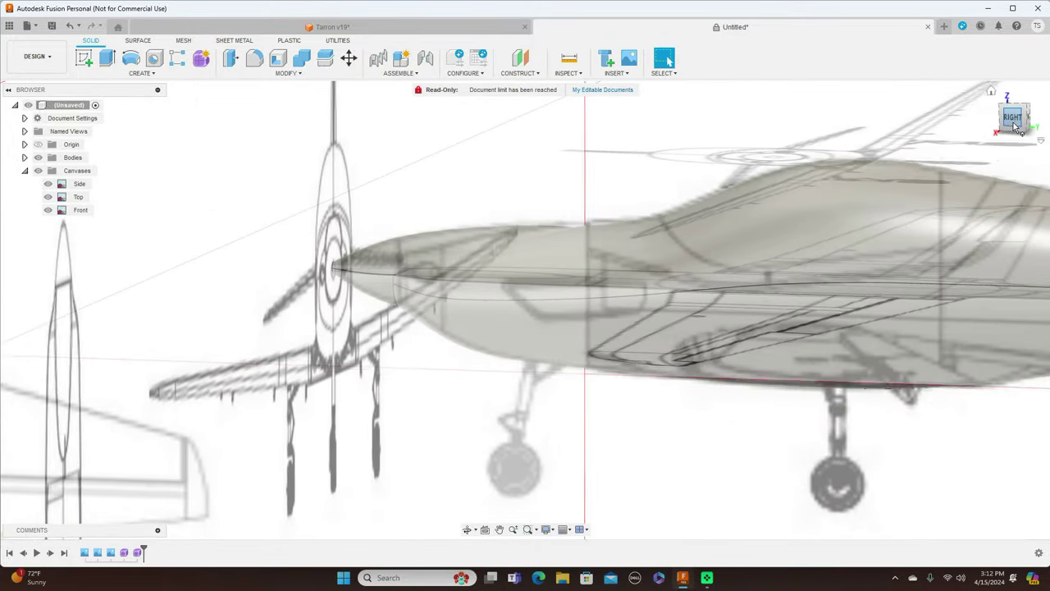
pyautogui.scroll(5, 443, 297)
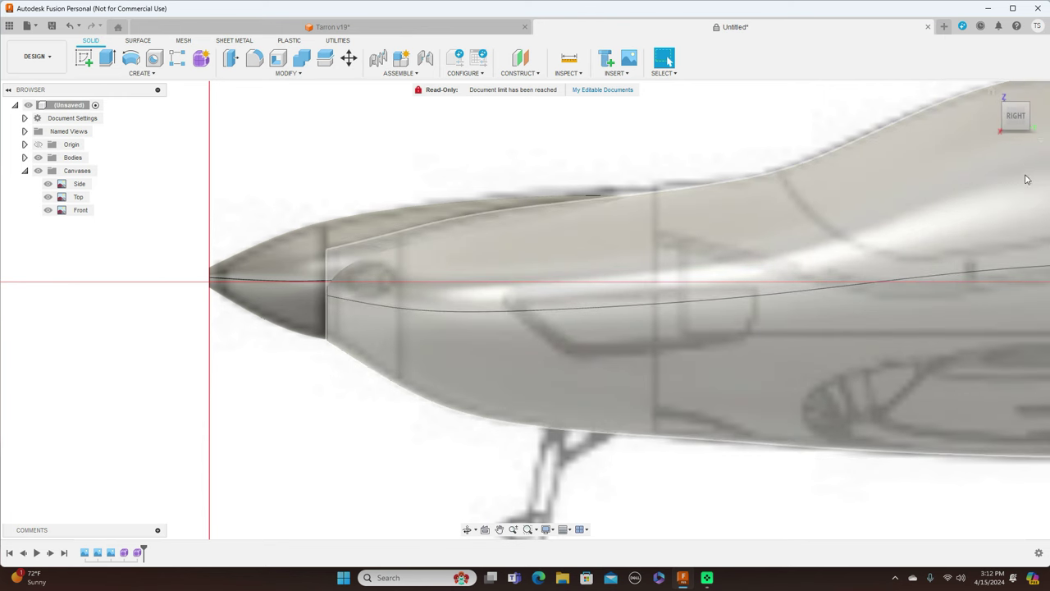
pyautogui.click(997, 118)
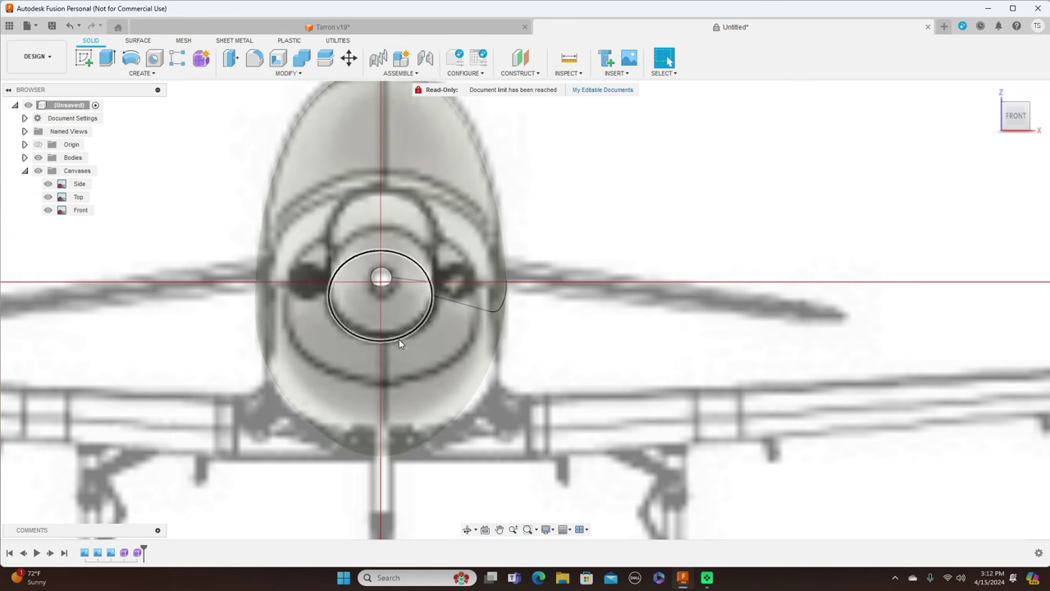
# Open the fuselage form in the side view and select the upper side's frontmost lengthwise edge for Edit Form
pyautogui.click(1038, 118)
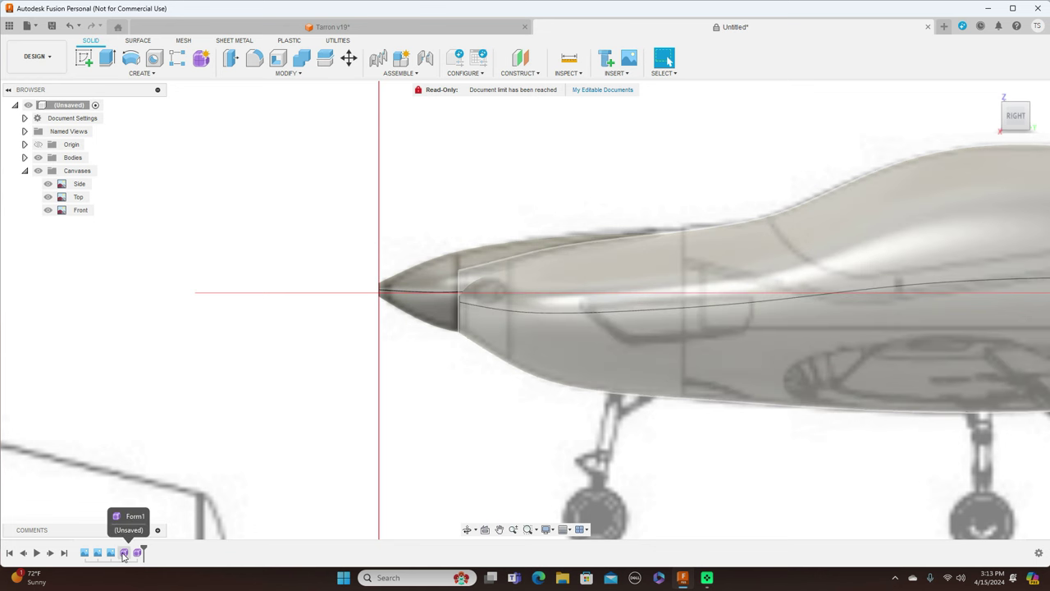
pyautogui.click(123, 554)
pyautogui.rightClick(123, 554)
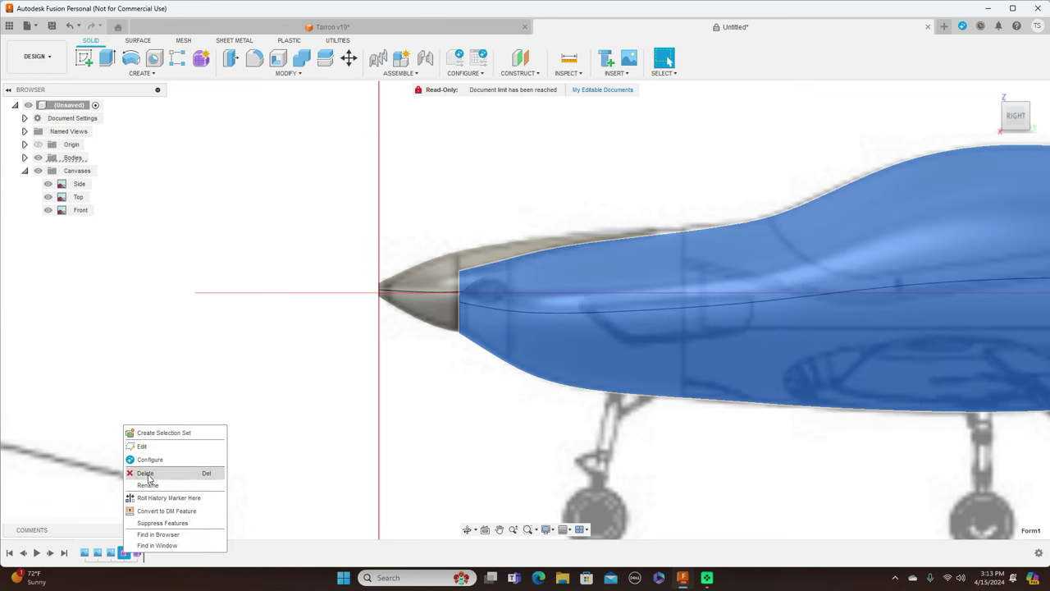
pyautogui.click(158, 451)
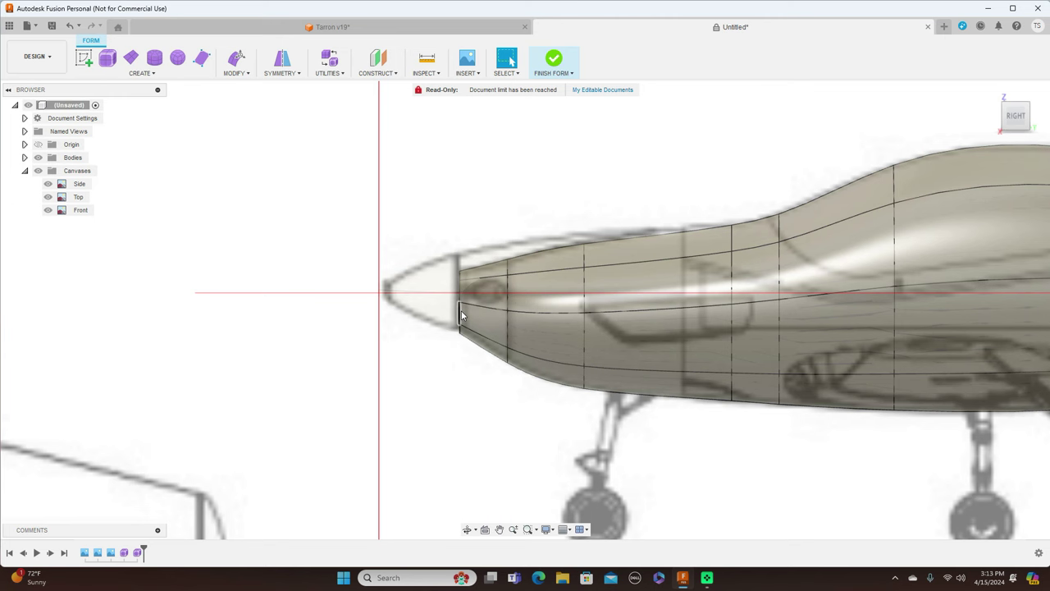
pyautogui.scroll(4, 461, 303)
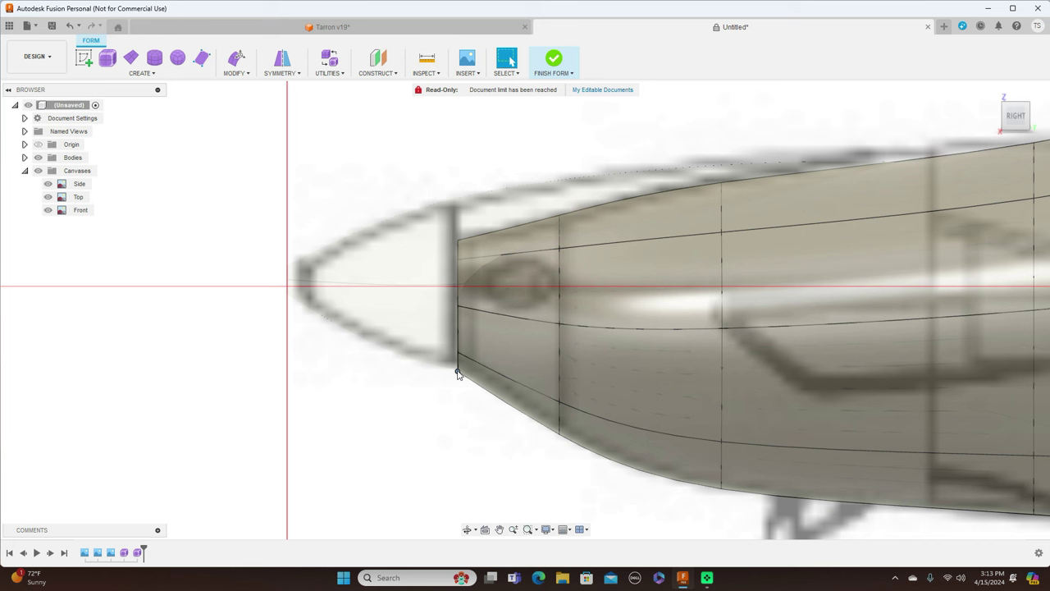
pyautogui.click(471, 261)
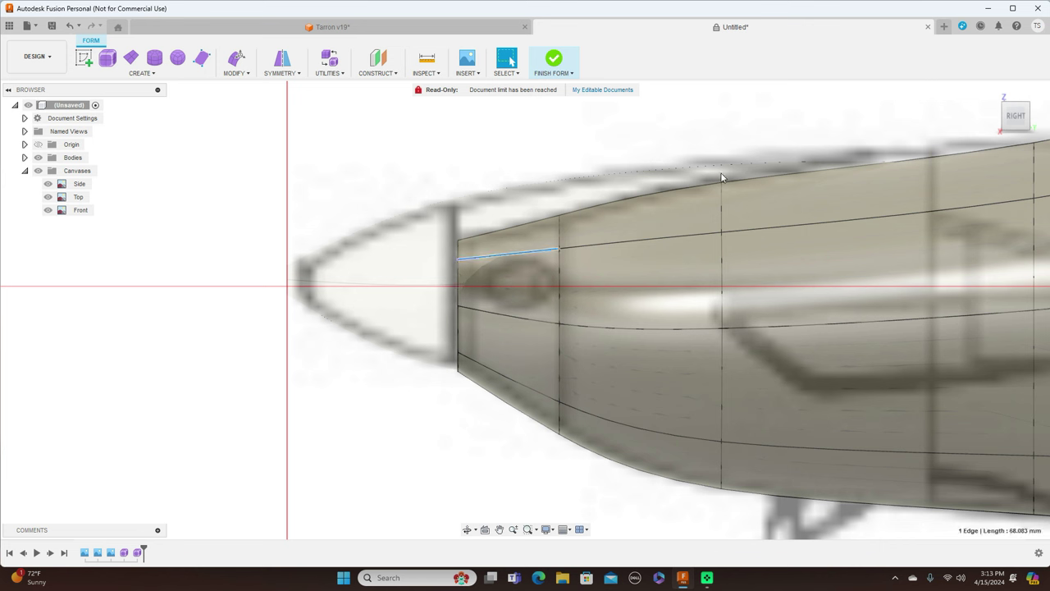
pyautogui.rightClick(735, 124)
pyautogui.click(767, 103)
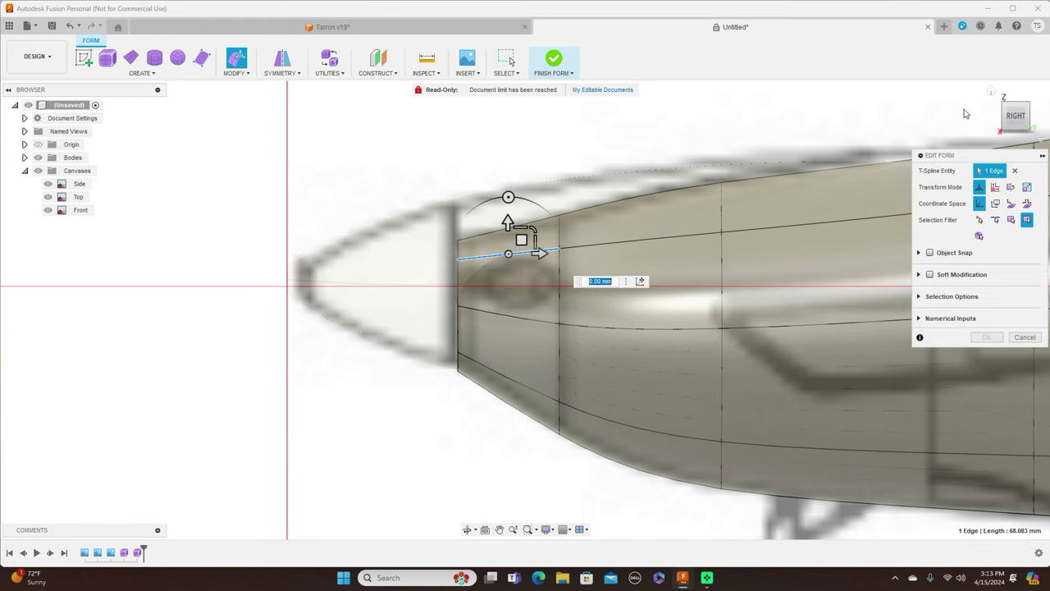
# Move the selected edge about 5.97 mm outward in the top view, finish the fuselage form, and check the nose junction
pyautogui.click(1017, 98)
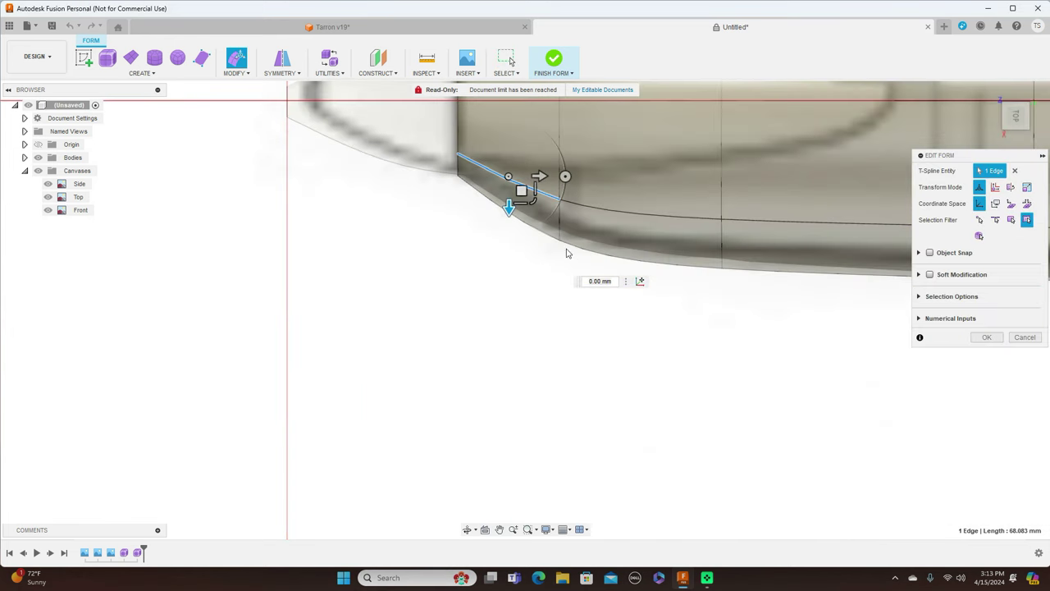
pyautogui.moveTo(520, 192); pyautogui.dragTo(521, 202)
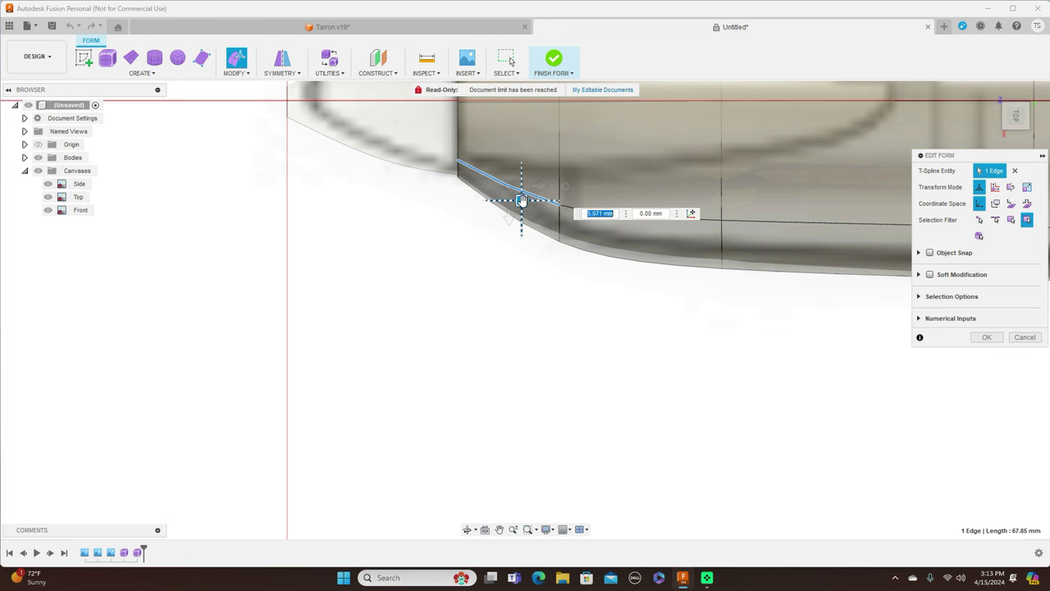
pyautogui.click(987, 337)
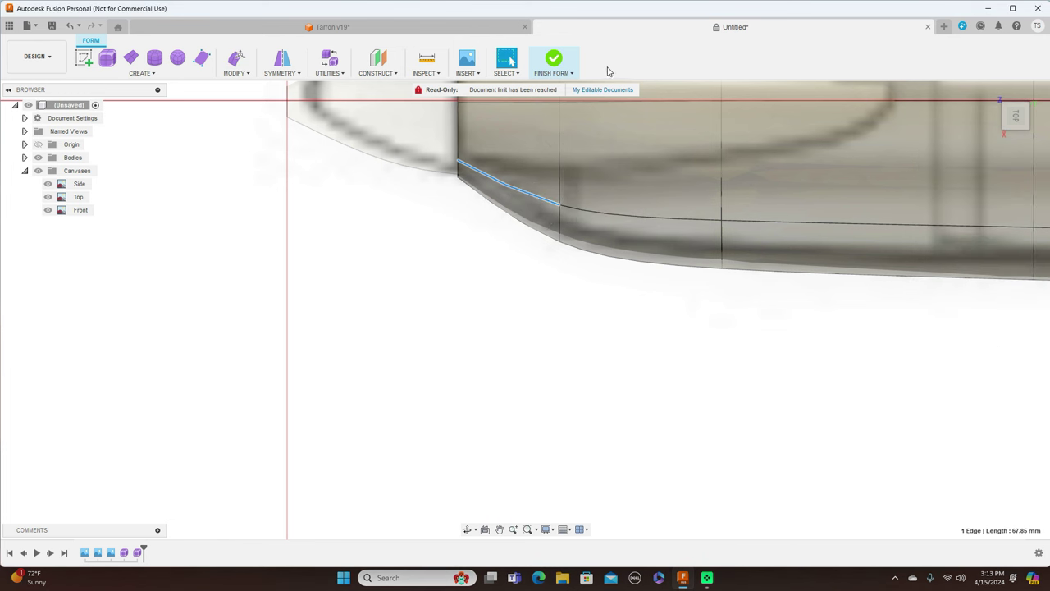
pyautogui.click(572, 75)
pyautogui.click(554, 85)
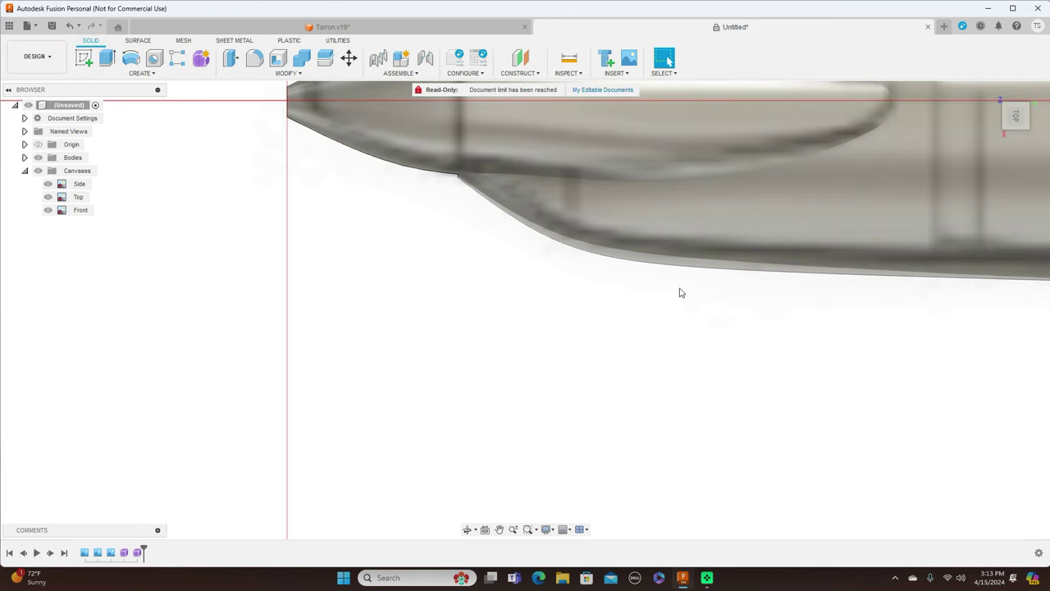
pyautogui.scroll(-3, 680, 293)
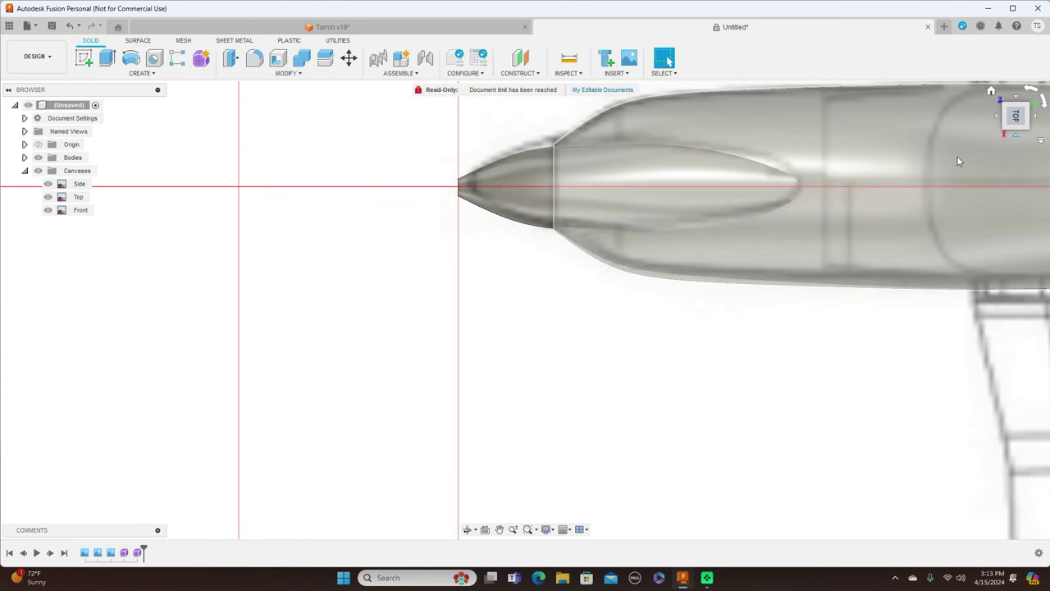
pyautogui.click(1016, 134)
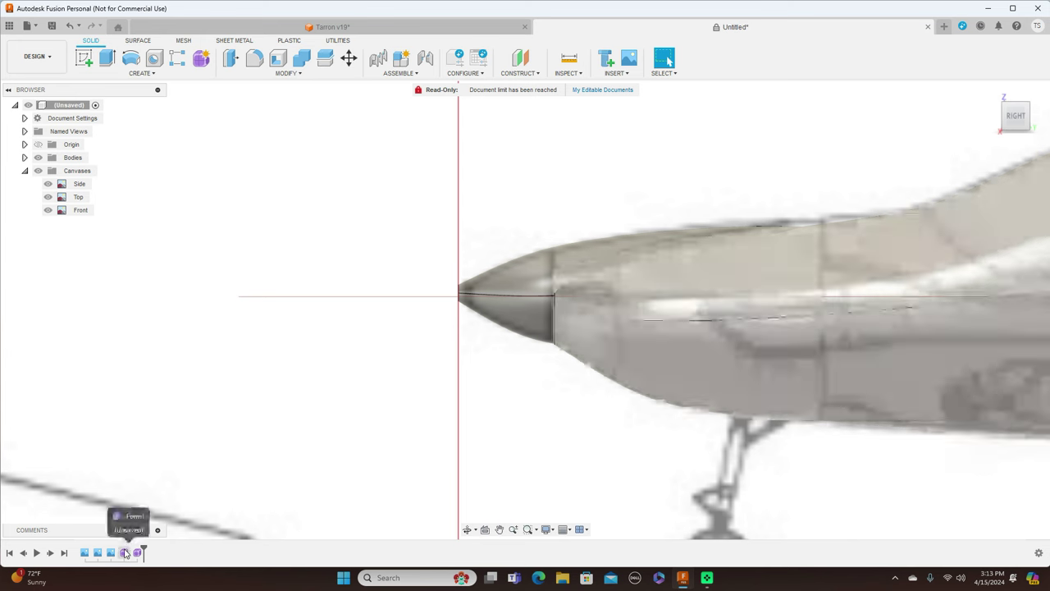
# Edit the fuselage form, move the foremost side face behind the nose about 1.76 mm outward in the top view, and finish the form
pyautogui.click(138, 552)
pyautogui.rightClick(138, 552)
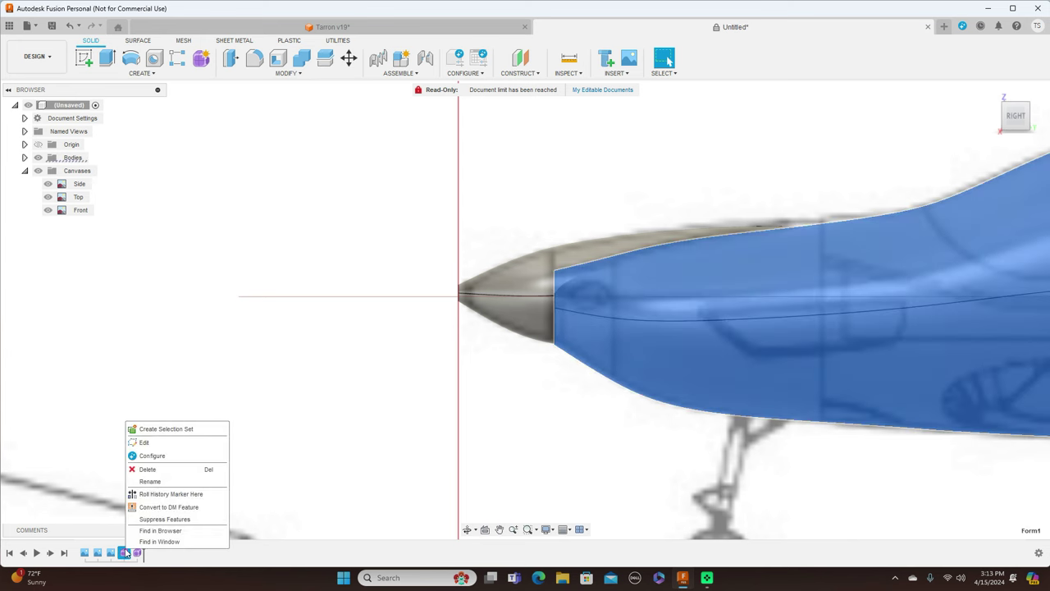
pyautogui.click(146, 445)
pyautogui.click(556, 270)
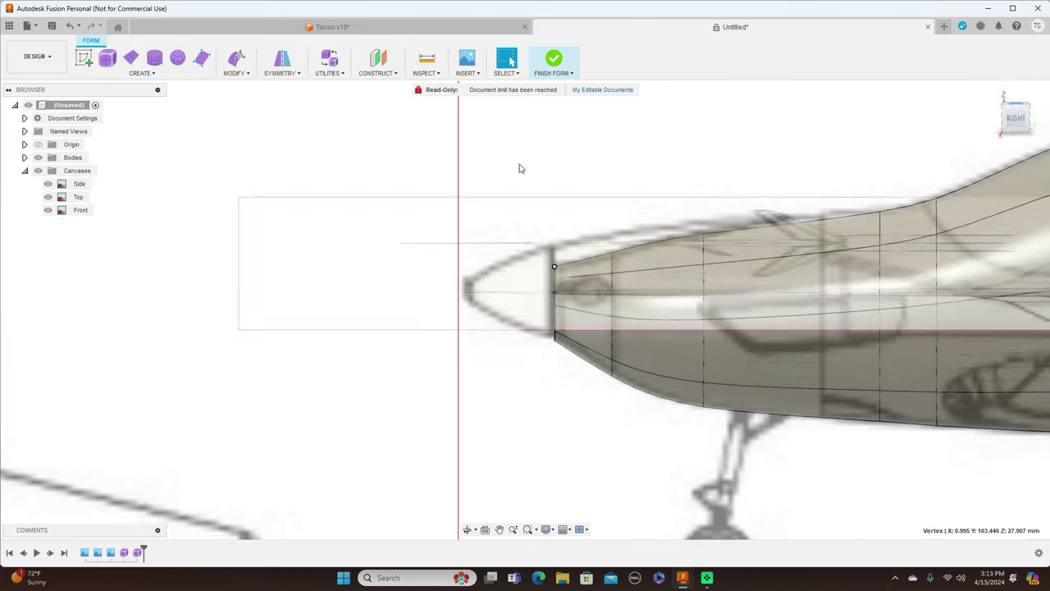
pyautogui.rightClick(309, 229)
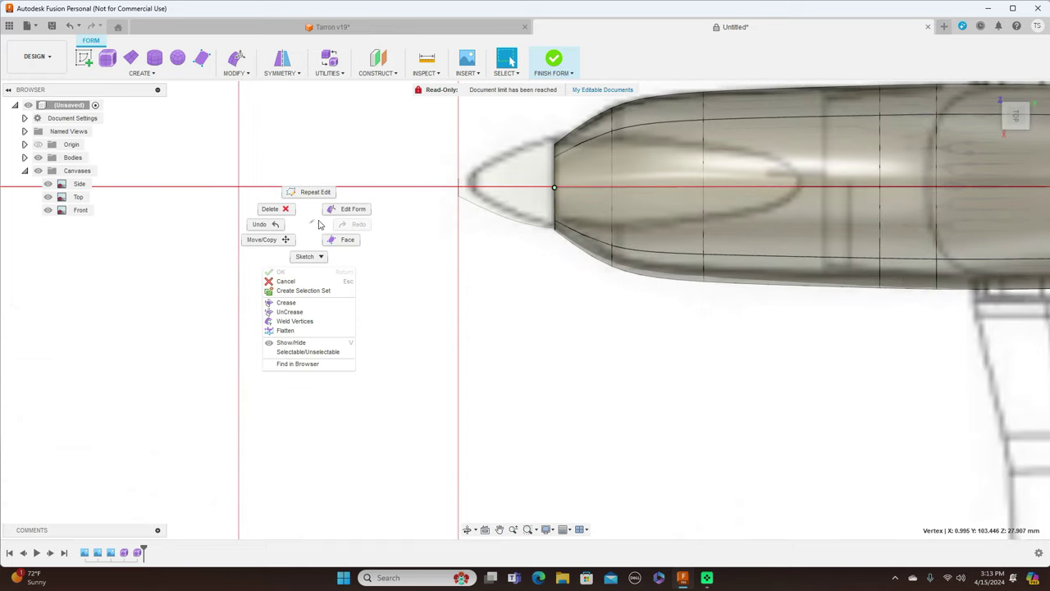
pyautogui.click(351, 210)
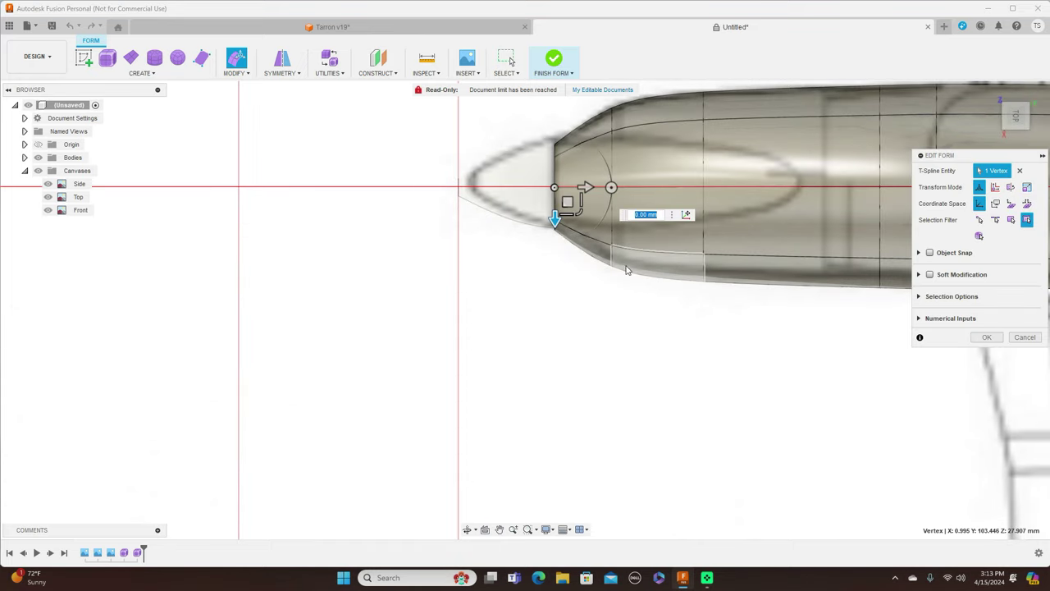
pyautogui.click(588, 247)
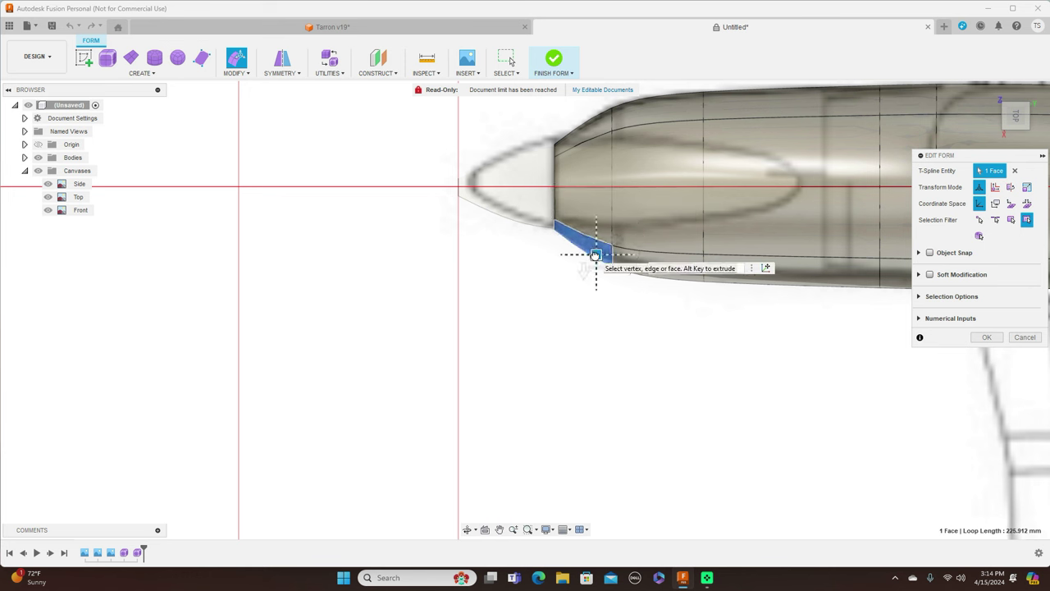
pyautogui.moveTo(596, 255); pyautogui.dragTo(596, 256)
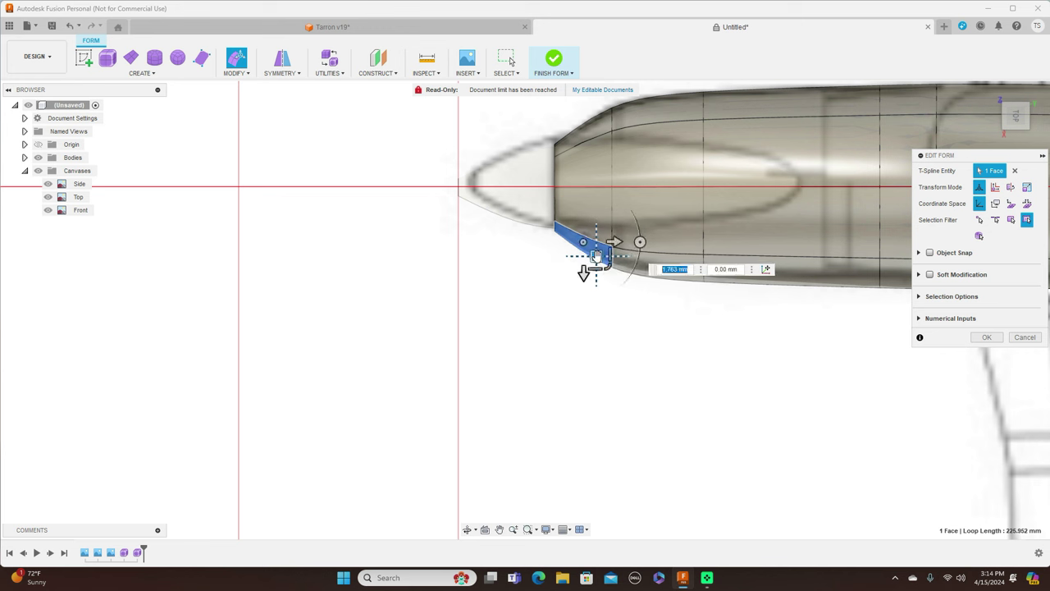
pyautogui.click(985, 336)
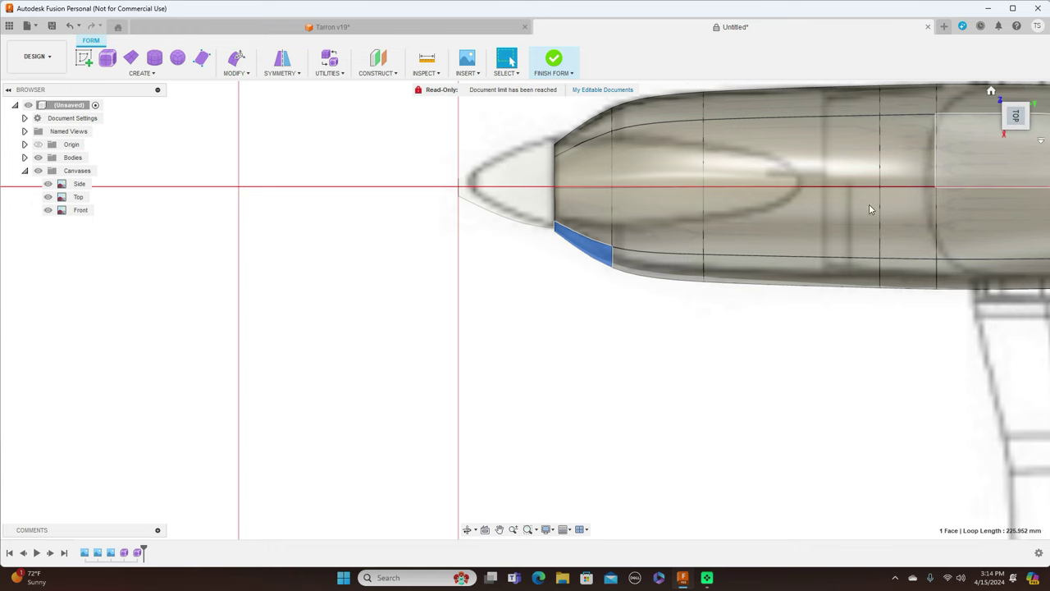
pyautogui.click(550, 72)
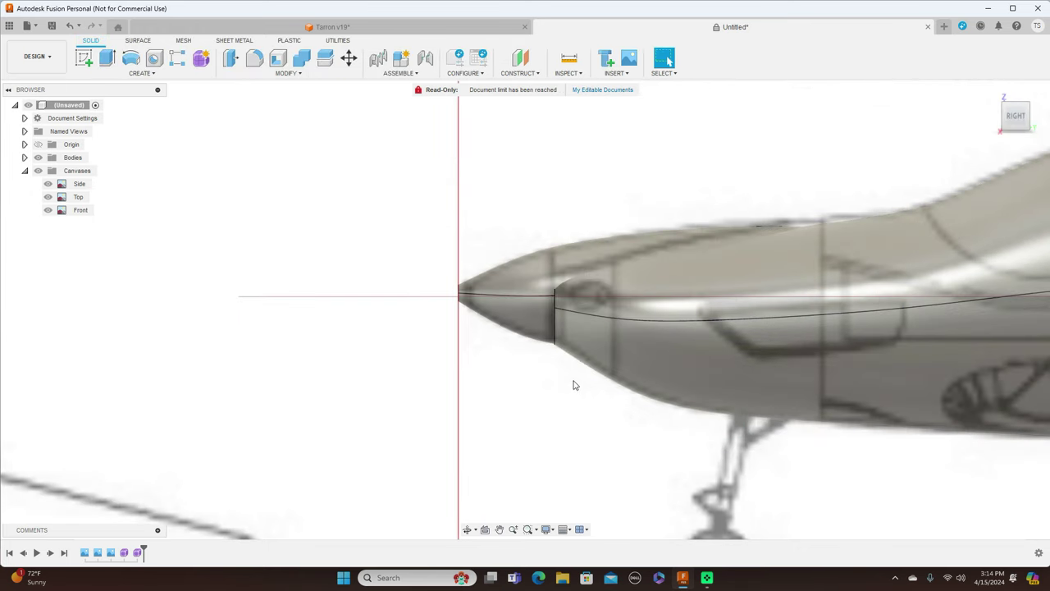
# Hide all the reference canvases and check the nose junction from the side and from an angled front view
pyautogui.scroll(-5, 574, 386)
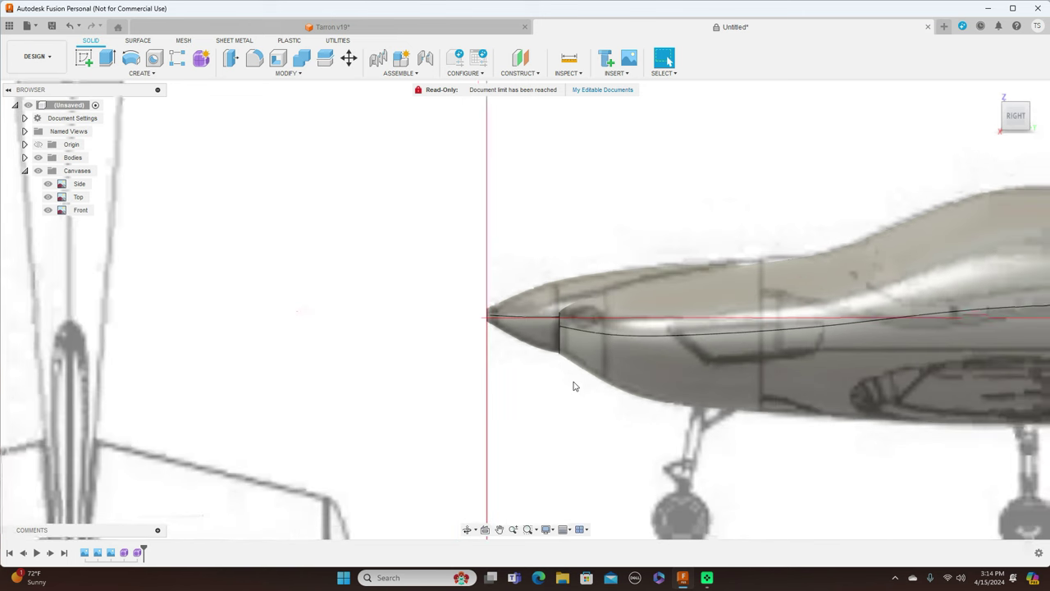
pyautogui.moveTo(722, 199); pyautogui.dragTo(654, 174, button='middle')
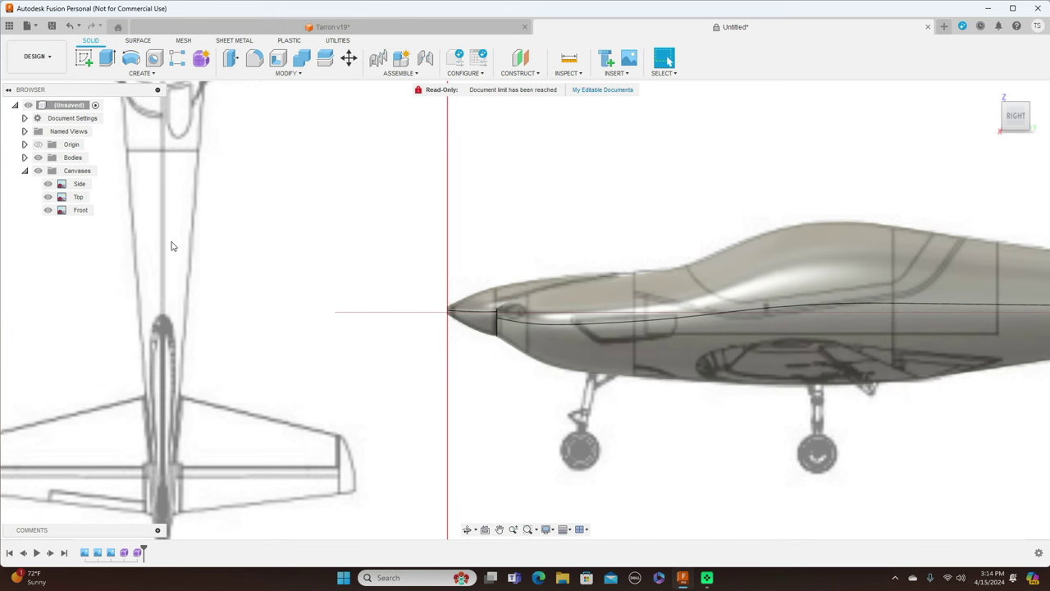
pyautogui.click(38, 170)
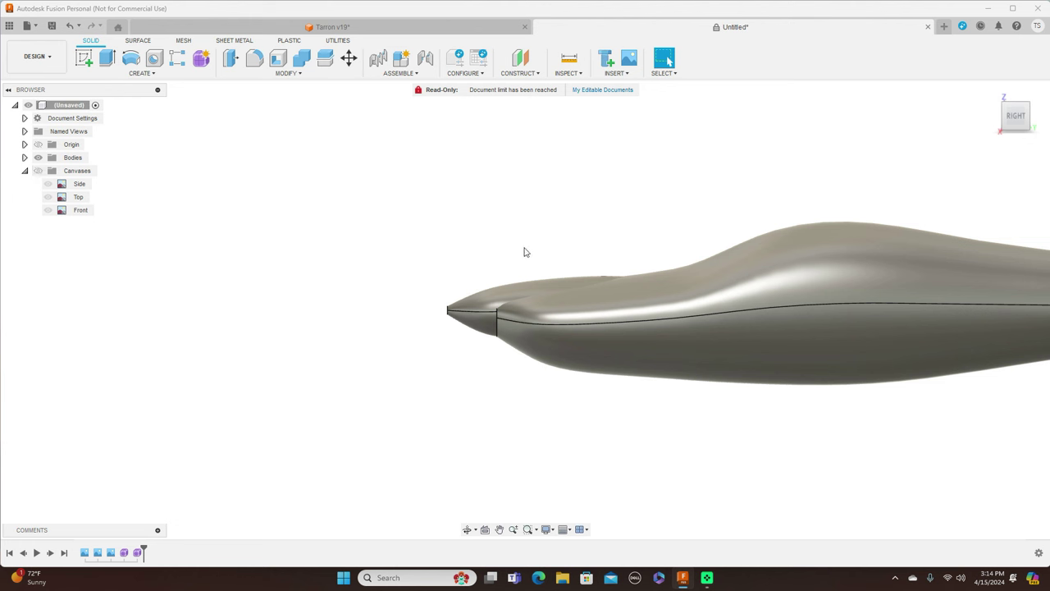
pyautogui.scroll(-3, 542, 248)
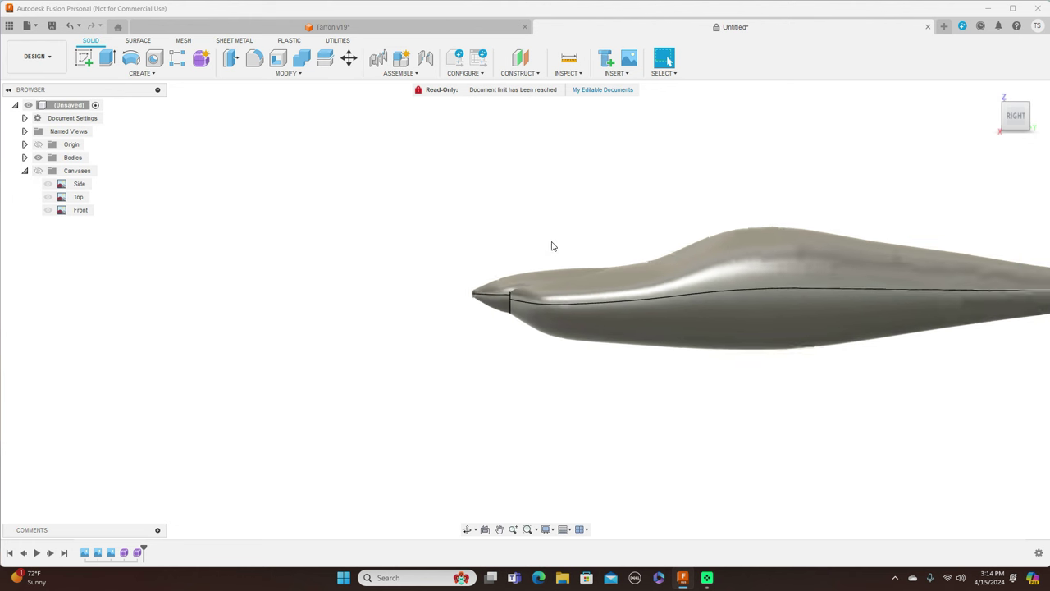
pyautogui.scroll(3, 568, 222)
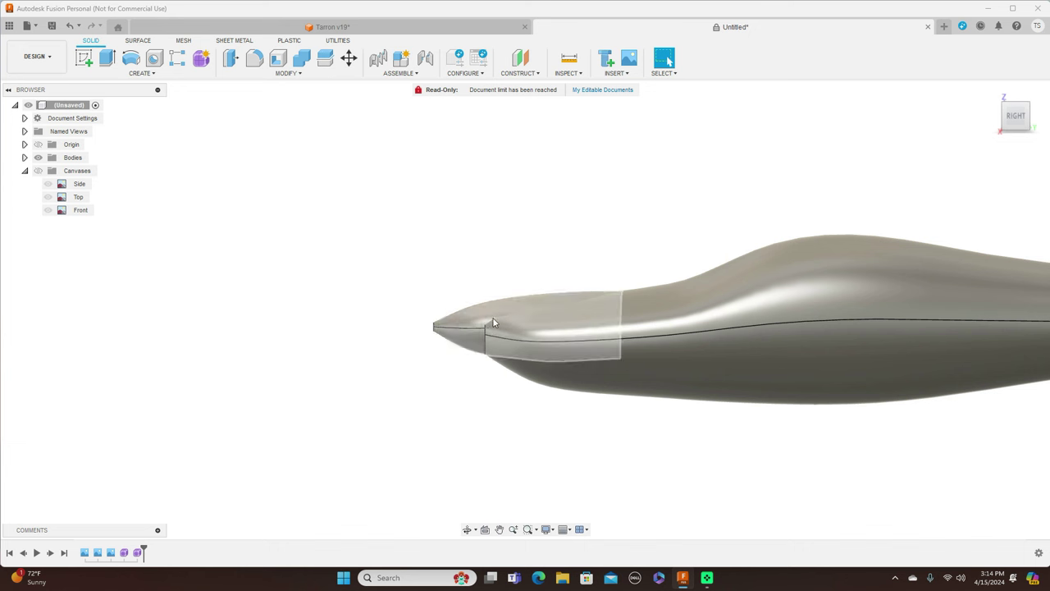
pyautogui.moveTo(1007, 117); pyautogui.dragTo(1036, 110)
pyautogui.keyDown('shift'); pyautogui.moveTo(493, 313); pyautogui.dragTo(437, 327, button='middle'); pyautogui.keyUp('shift')
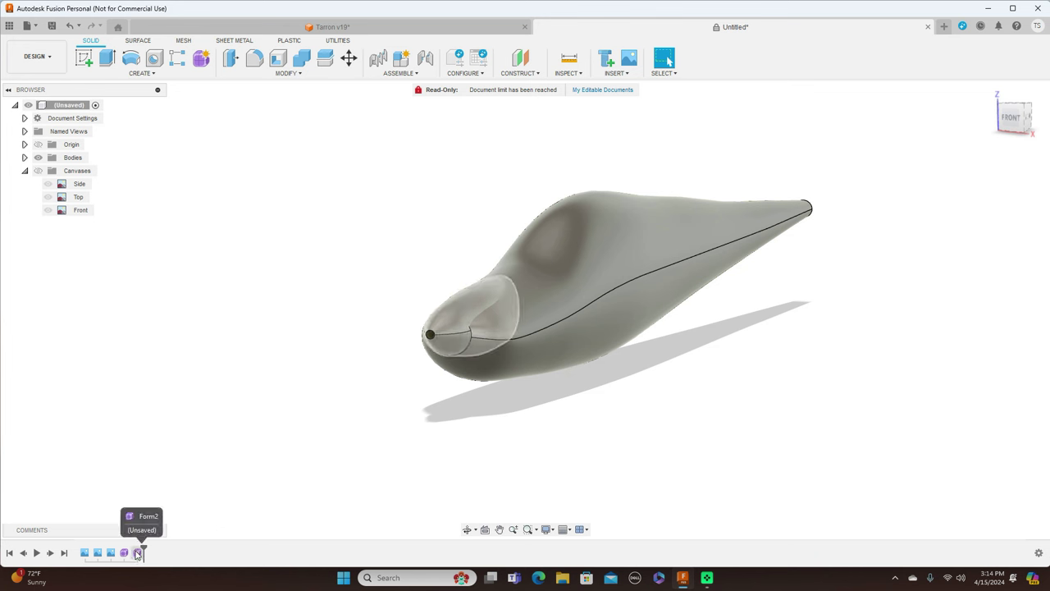
# Edit the fuselage form again, nudge the front opening's side edge upward and adjust it in the front view, and finish the form
pyautogui.rightClick(124, 553)
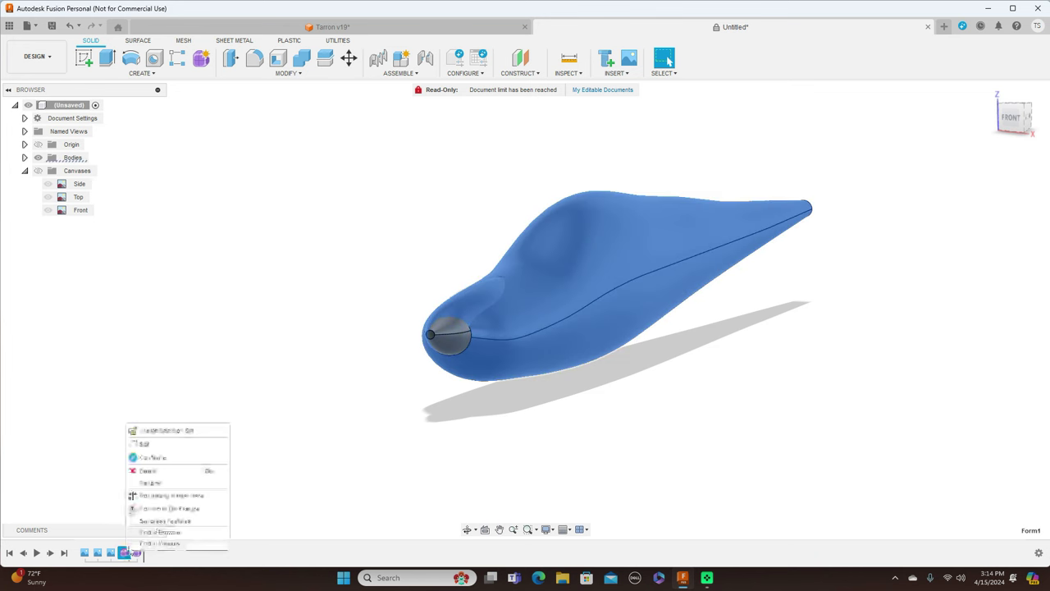
pyautogui.click(144, 444)
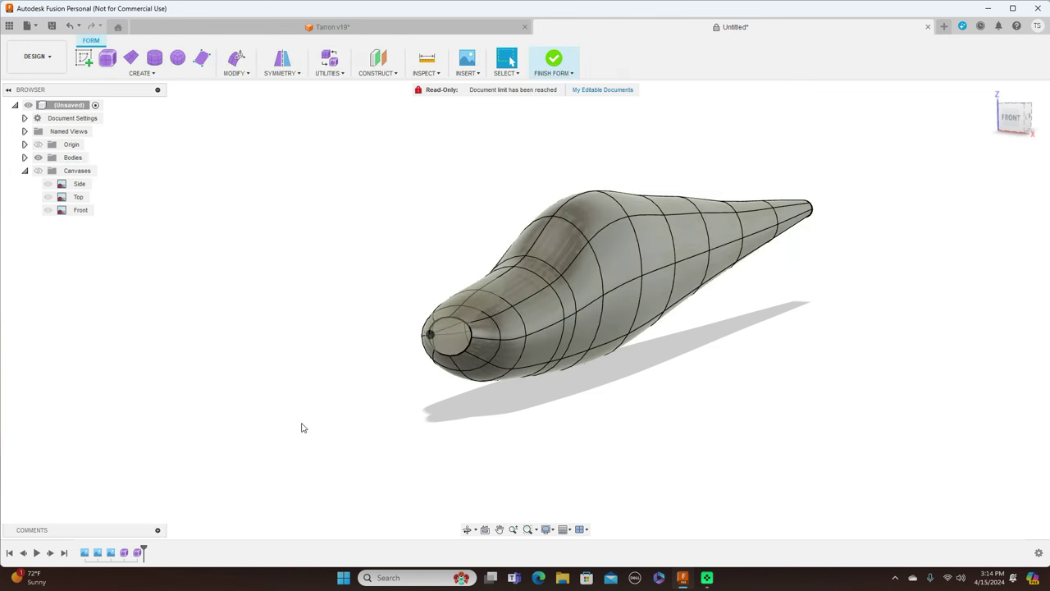
pyautogui.rightClick(467, 328)
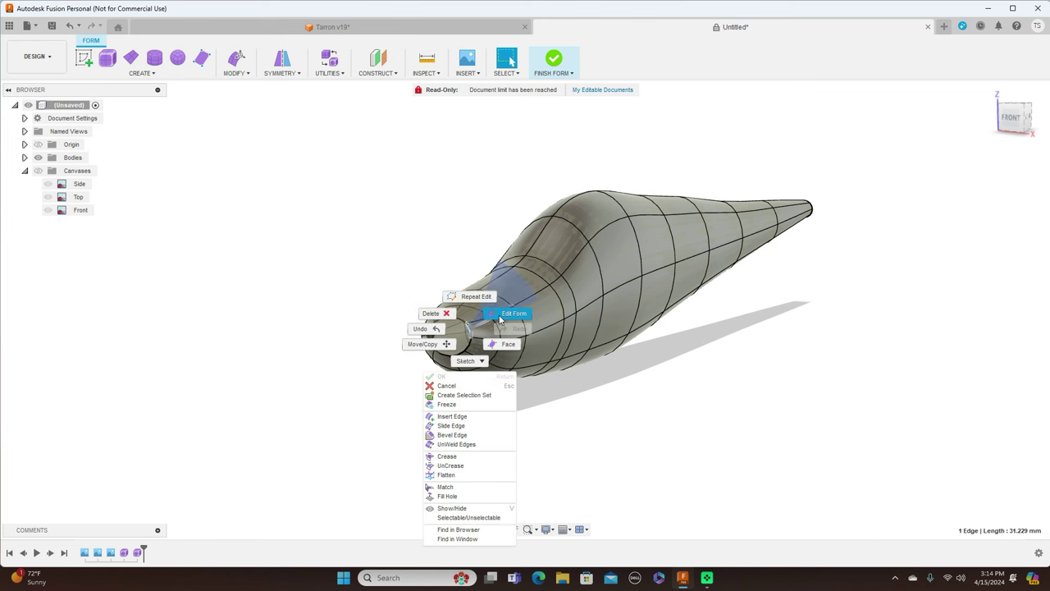
pyautogui.click(499, 312)
pyautogui.moveTo(482, 319); pyautogui.dragTo(482, 316)
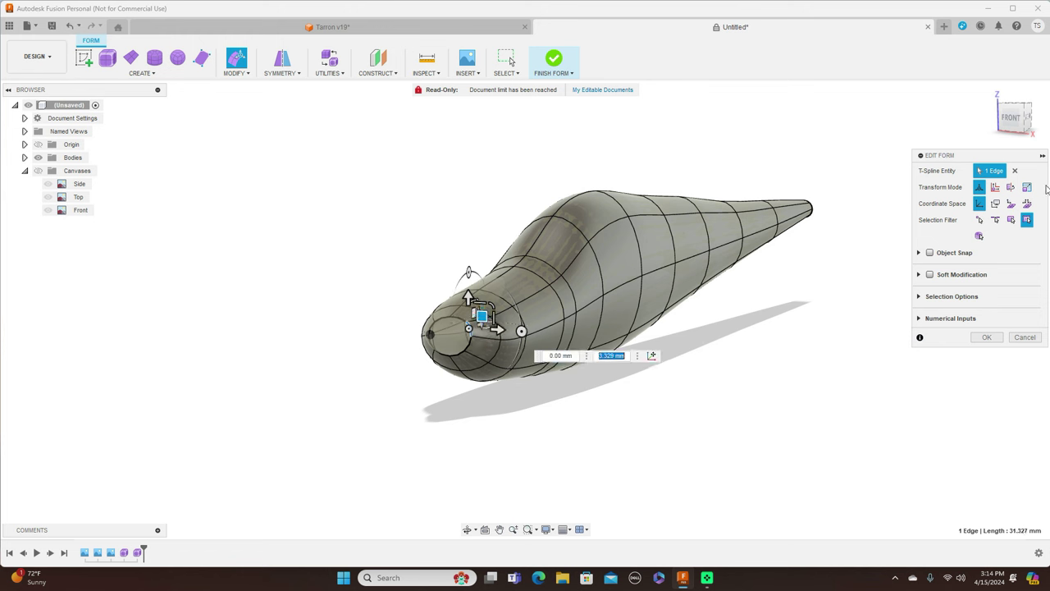
pyautogui.click(1012, 118)
pyautogui.moveTo(499, 312); pyautogui.dragTo(498, 313)
pyautogui.click(992, 337)
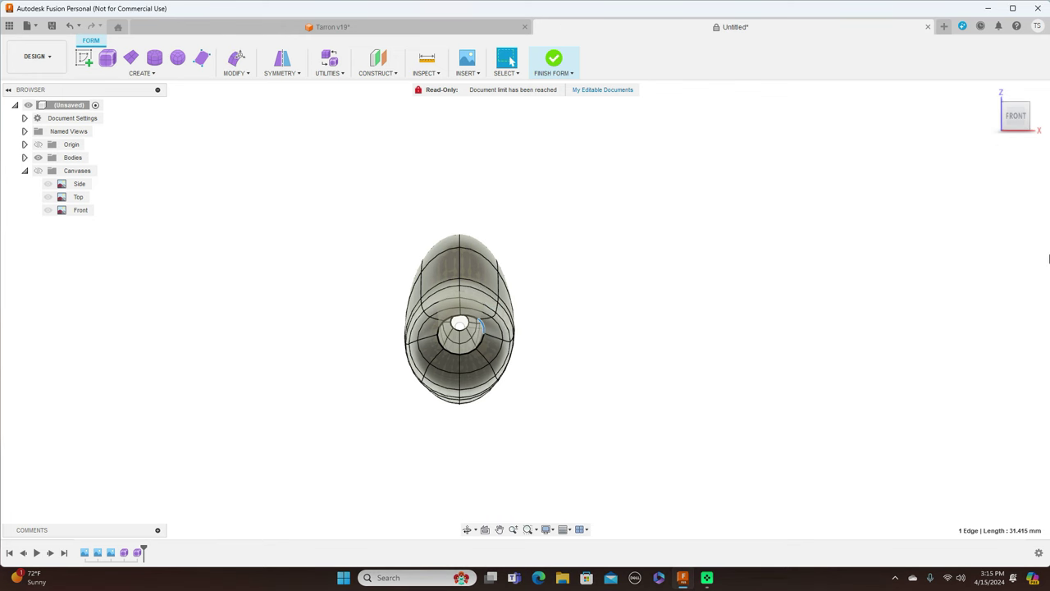
pyautogui.click(1034, 121)
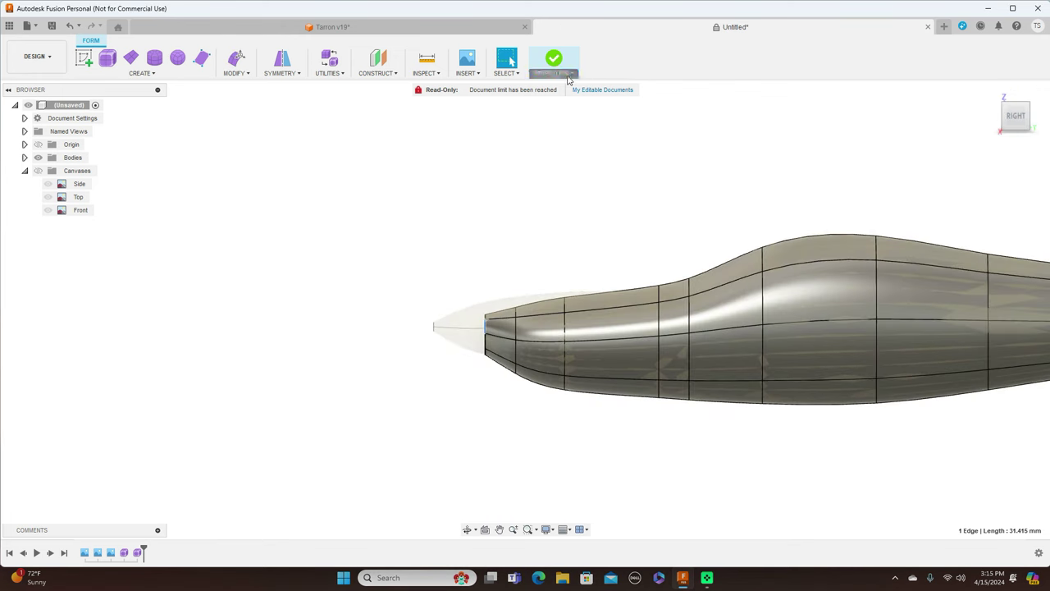
pyautogui.click(564, 72)
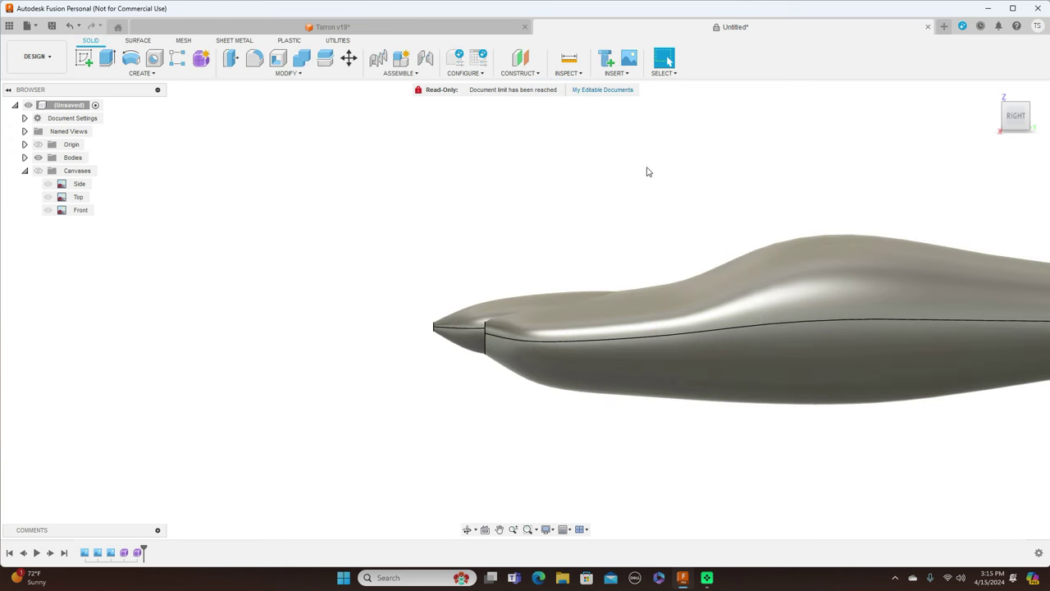
# Inspect the whole fuselage and its nose blend from the side, above and angled views
pyautogui.scroll(-2, 648, 168)
pyautogui.moveTo(744, 164); pyautogui.dragTo(476, 169, button='middle')
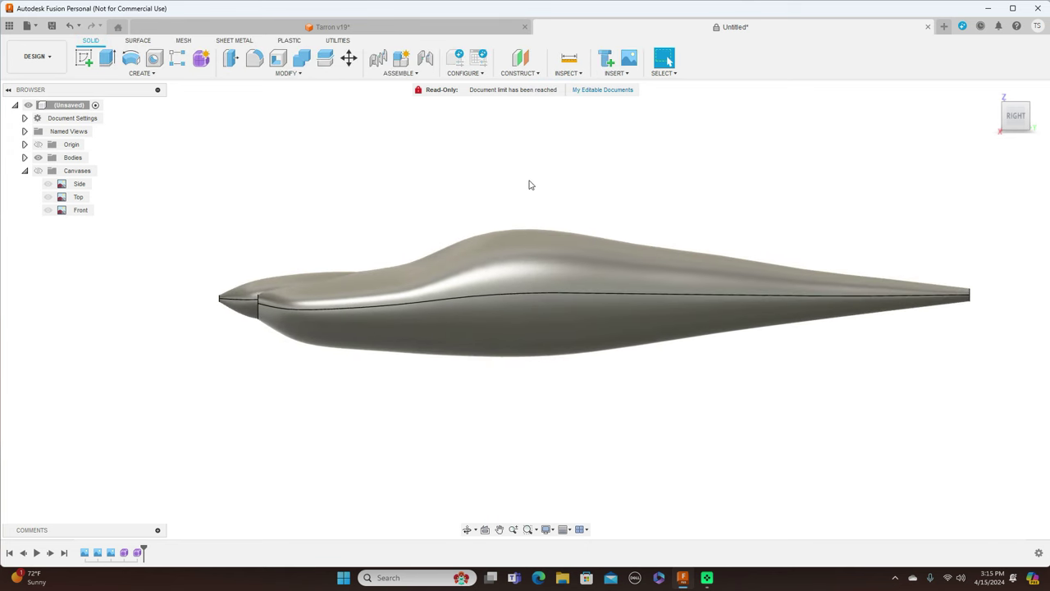
pyautogui.scroll(1, 534, 183)
pyautogui.moveTo(553, 170); pyautogui.dragTo(563, 220, button='middle')
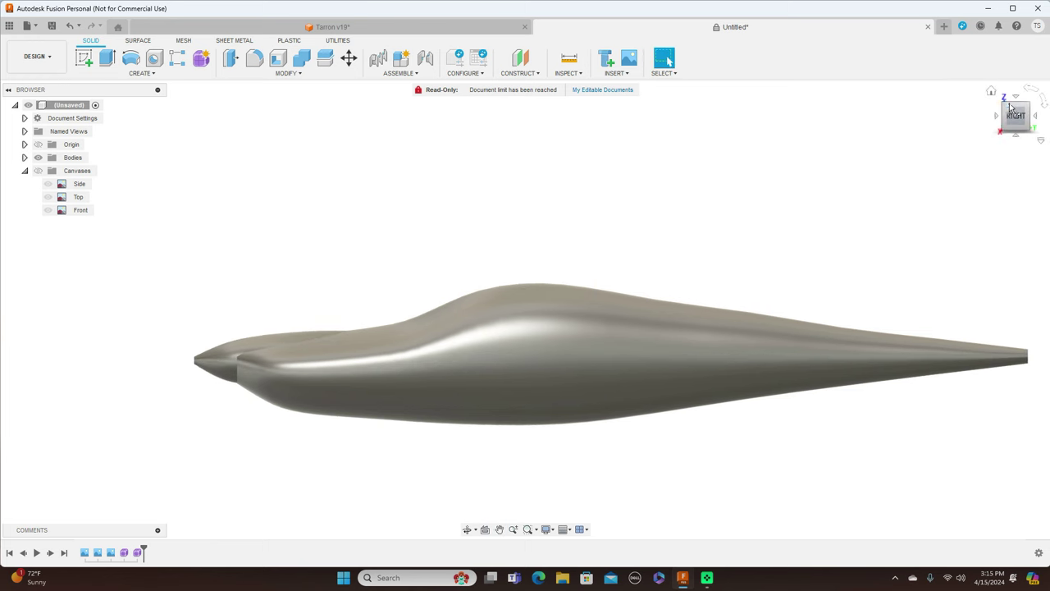
pyautogui.moveTo(1016, 113)
pyautogui.mouseDown()
pyautogui.moveTo(1025, 190)
pyautogui.moveTo(1015, 115)
pyautogui.moveTo(1023, 129)
pyautogui.moveTo(1003, 123)
pyautogui.mouseUp()
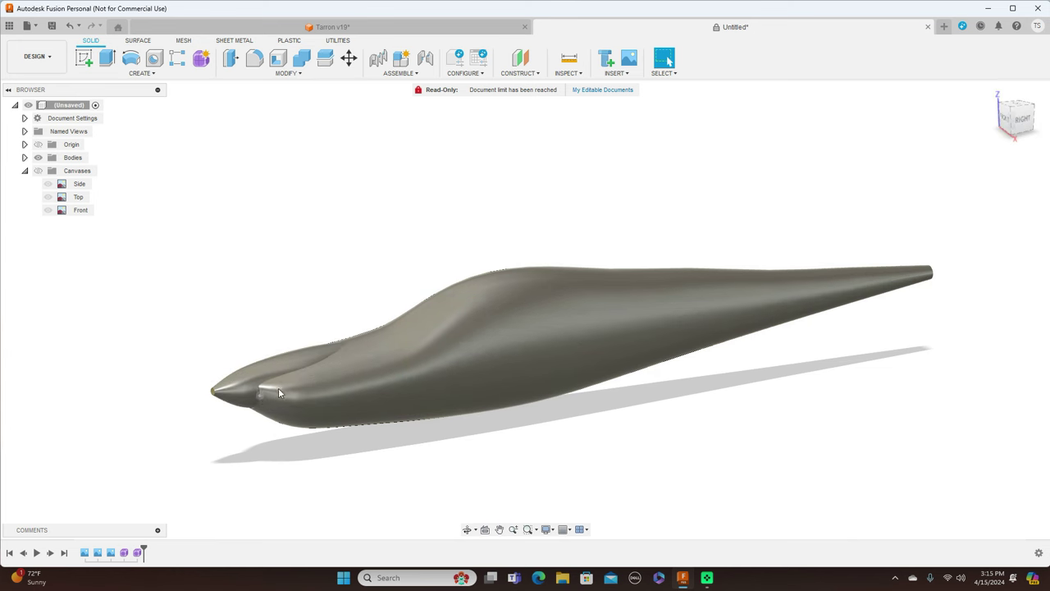
pyautogui.click(1019, 120)
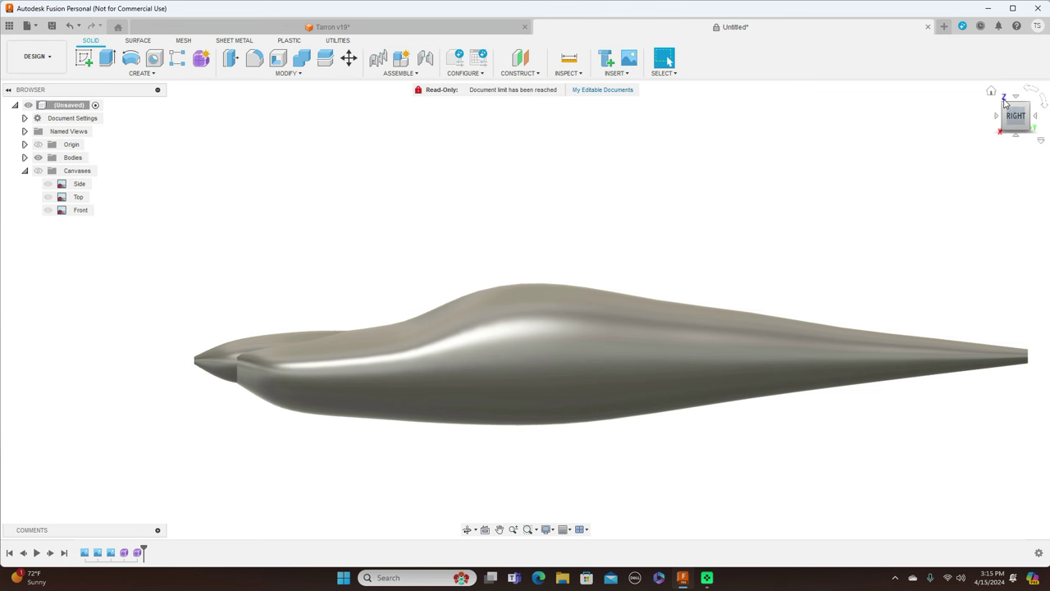
pyautogui.click(1018, 107)
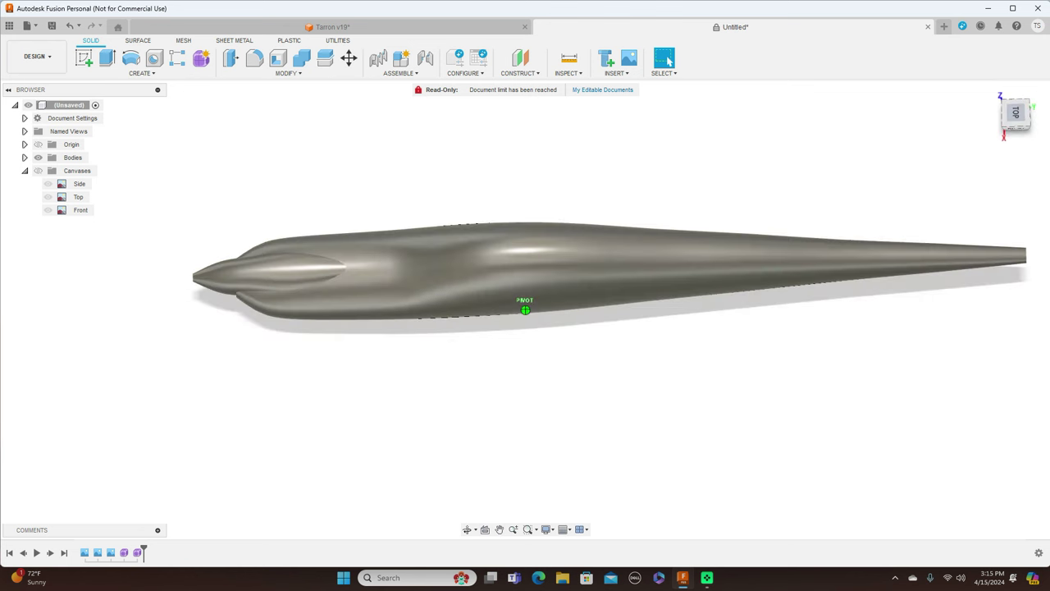
pyautogui.click(1020, 117)
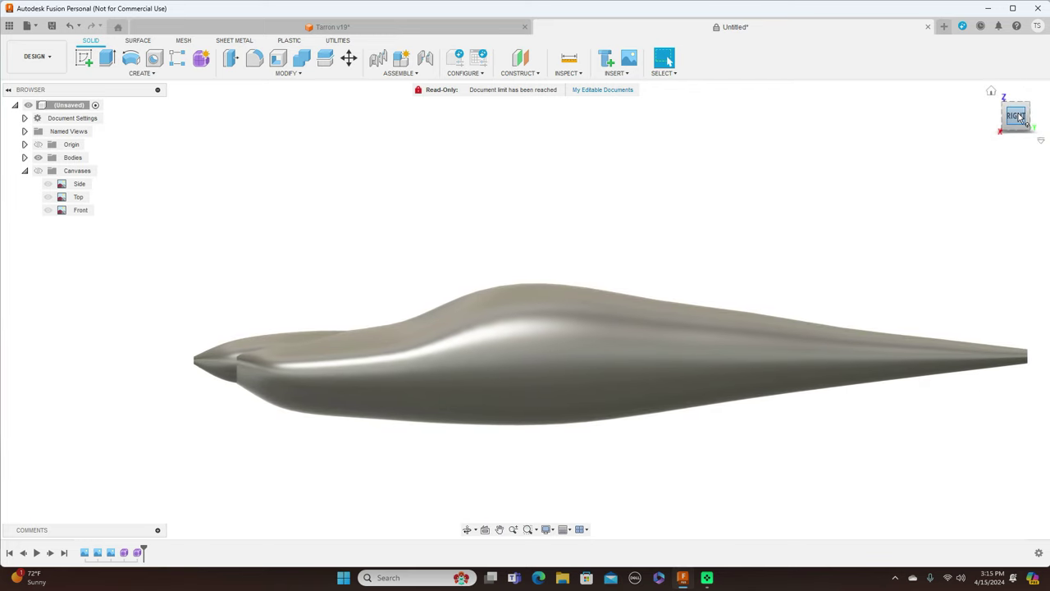
pyautogui.moveTo(1020, 114)
pyautogui.mouseDown()
pyautogui.moveTo(1036, 119)
pyautogui.moveTo(1023, 116)
pyautogui.moveTo(1033, 91)
pyautogui.moveTo(1011, 114)
pyautogui.mouseUp()
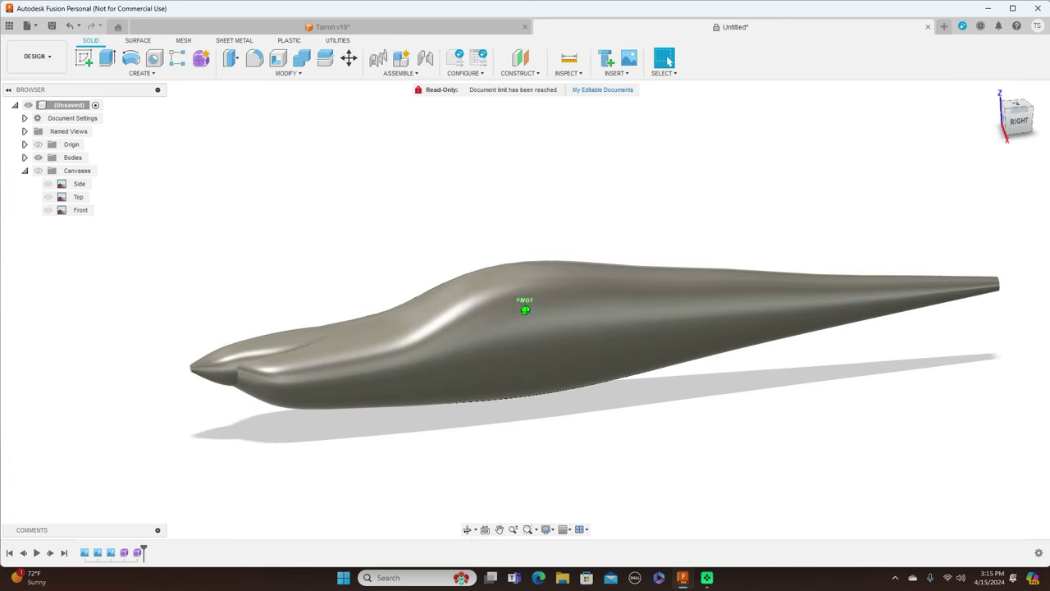
pyautogui.click(1018, 120)
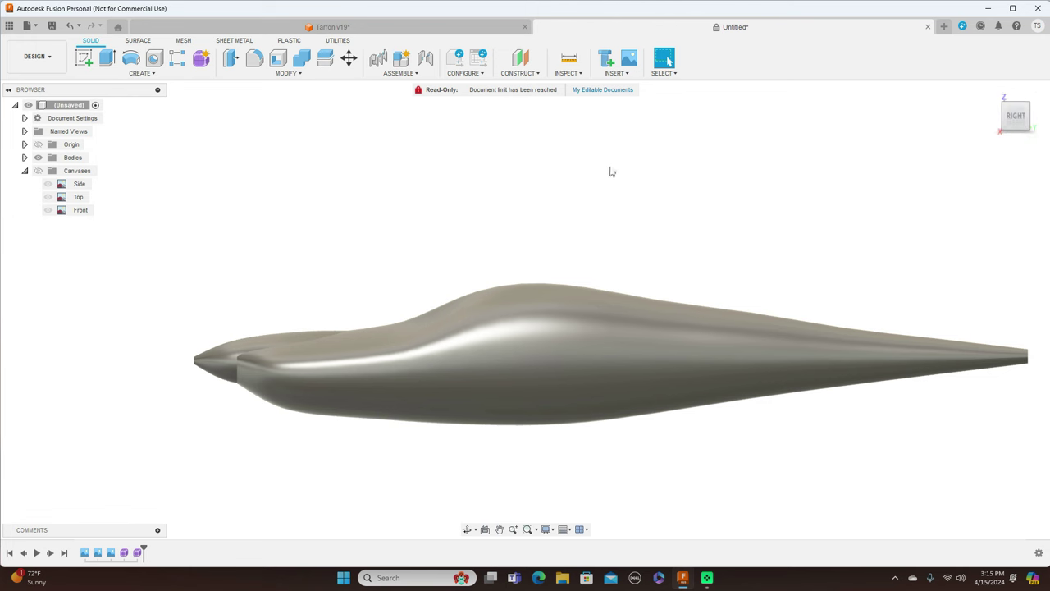
# Sketch a vertical line on the side plane along the nose junction, from the lower edge to above the nose, and finish the sketch
pyautogui.scroll(2, 566, 188)
pyautogui.moveTo(536, 191); pyautogui.dragTo(621, 167, button='middle')
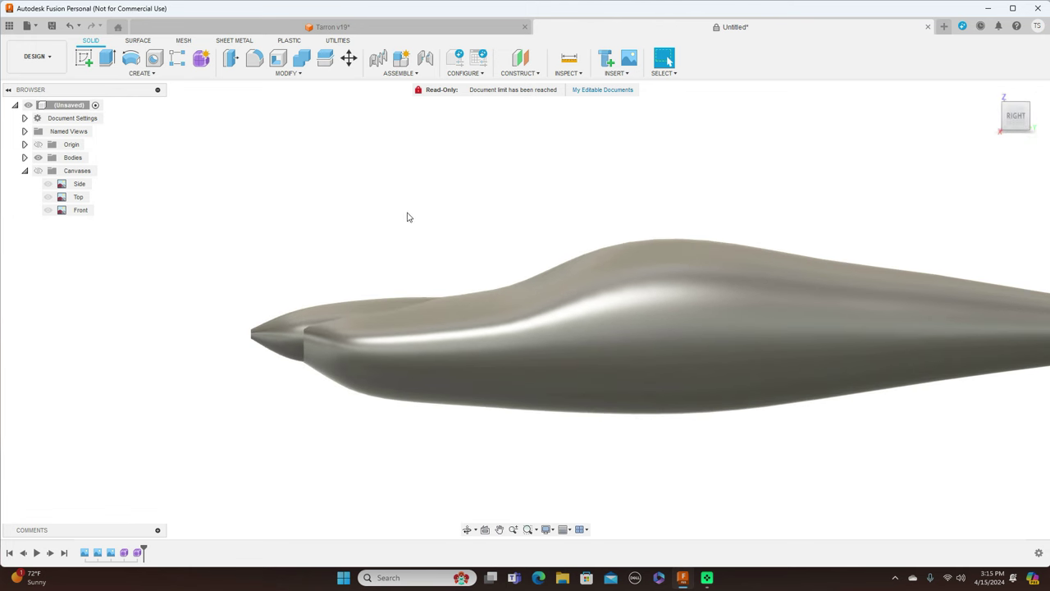
pyautogui.scroll(2, 306, 341)
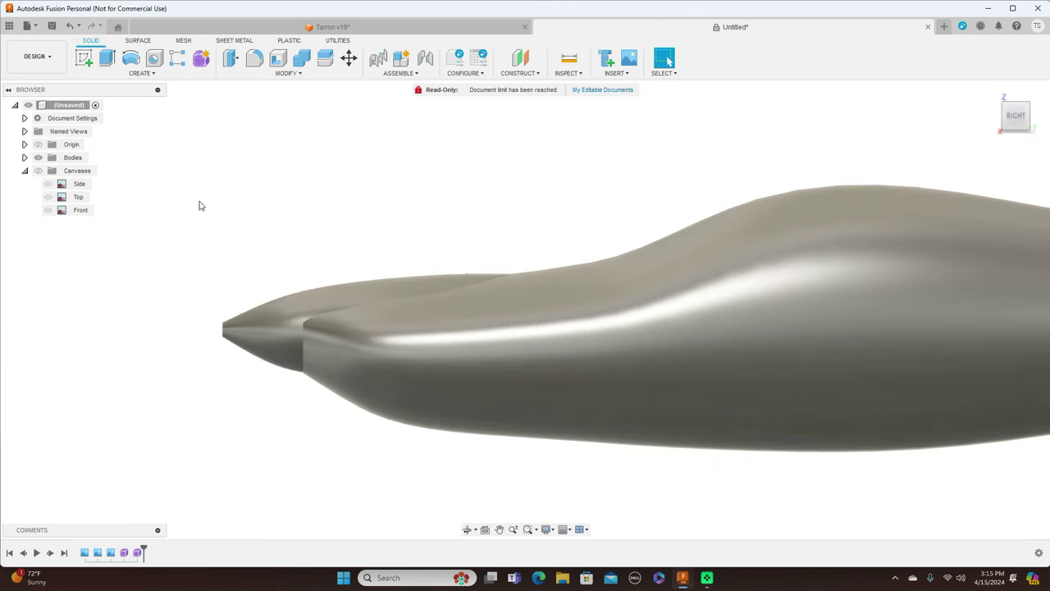
pyautogui.click(84, 58)
pyautogui.click(251, 294)
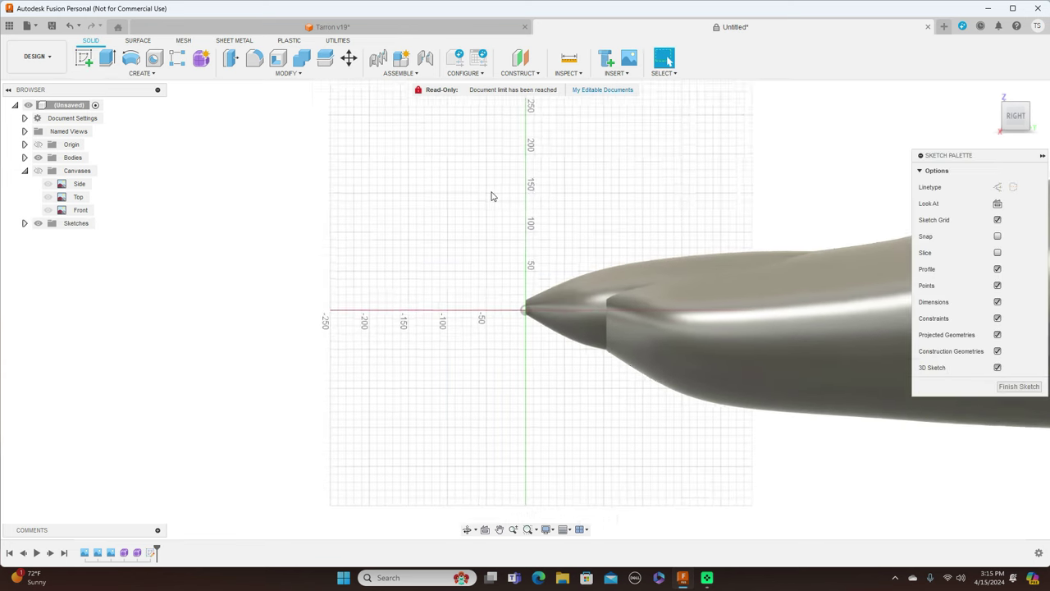
pyautogui.moveTo(595, 173); pyautogui.dragTo(328, 148, button='middle')
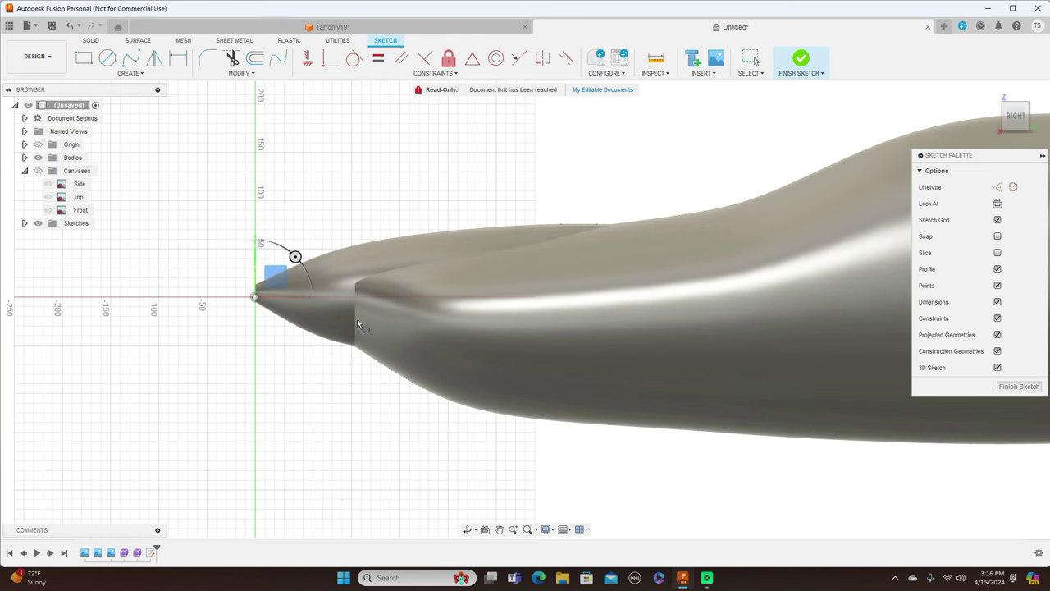
pyautogui.scroll(5, 353, 341)
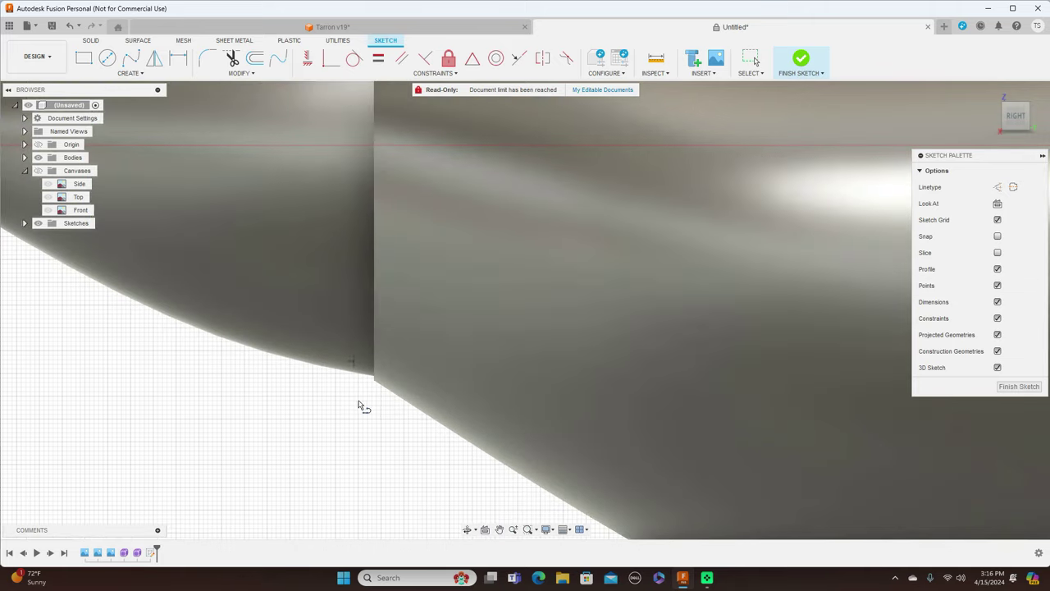
pyautogui.scroll(-5, 360, 402)
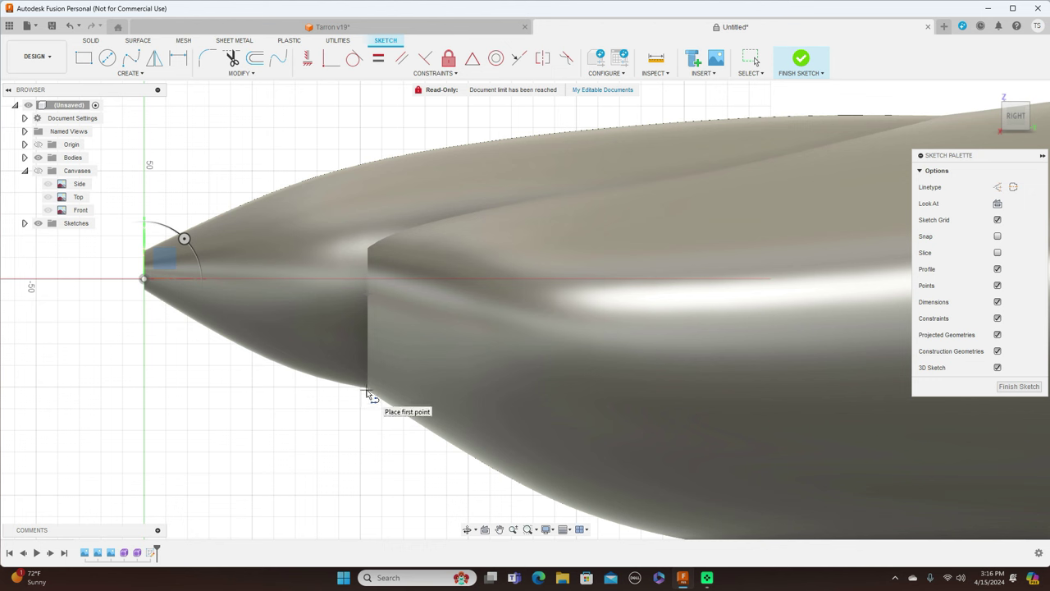
pyautogui.click(367, 389)
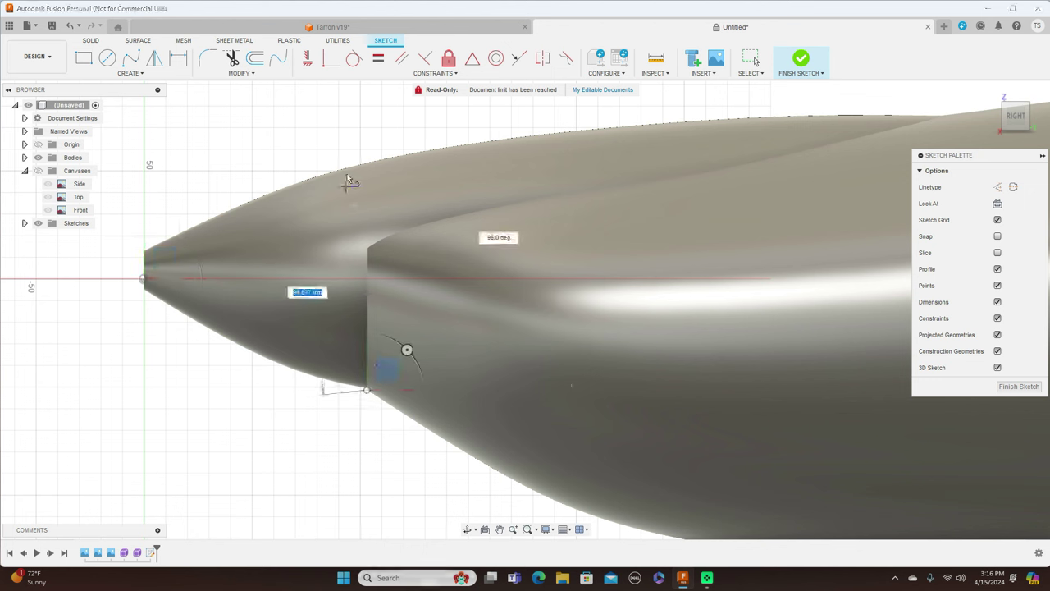
pyautogui.click(370, 148)
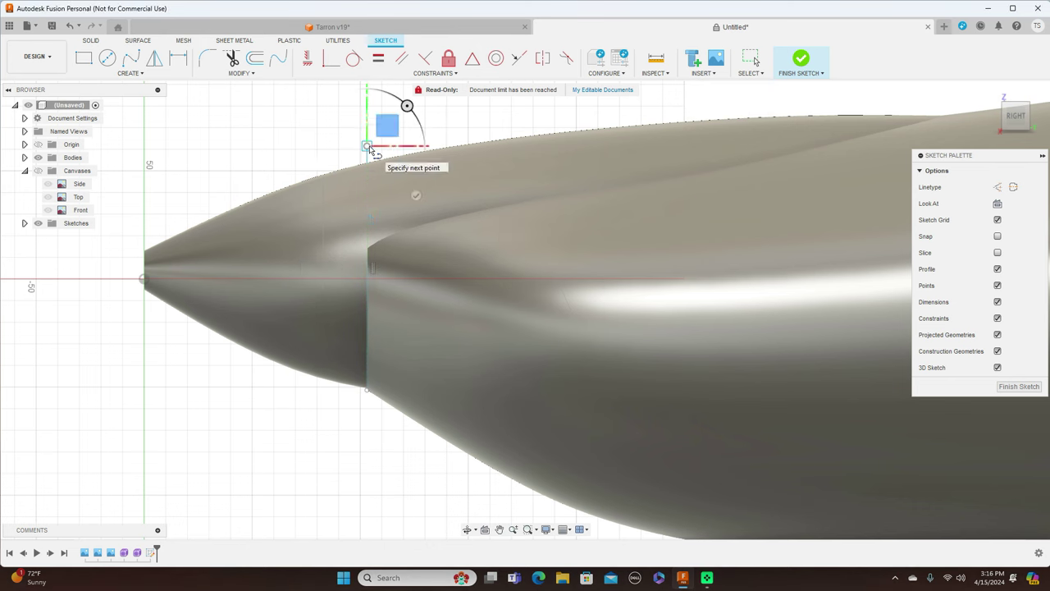
pyautogui.rightClick(369, 147)
pyautogui.click(410, 146)
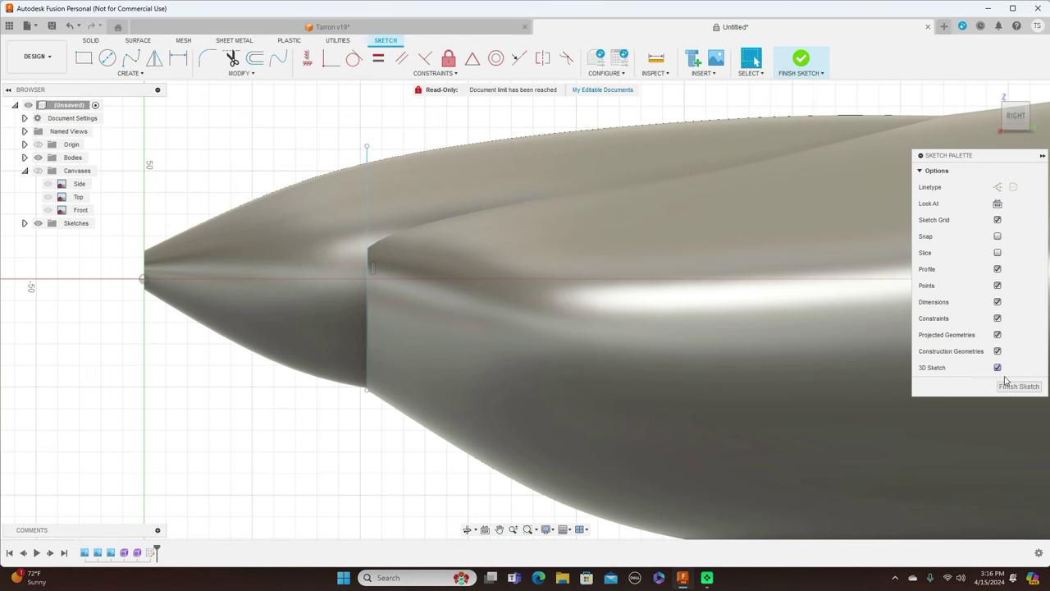
pyautogui.click(1014, 386)
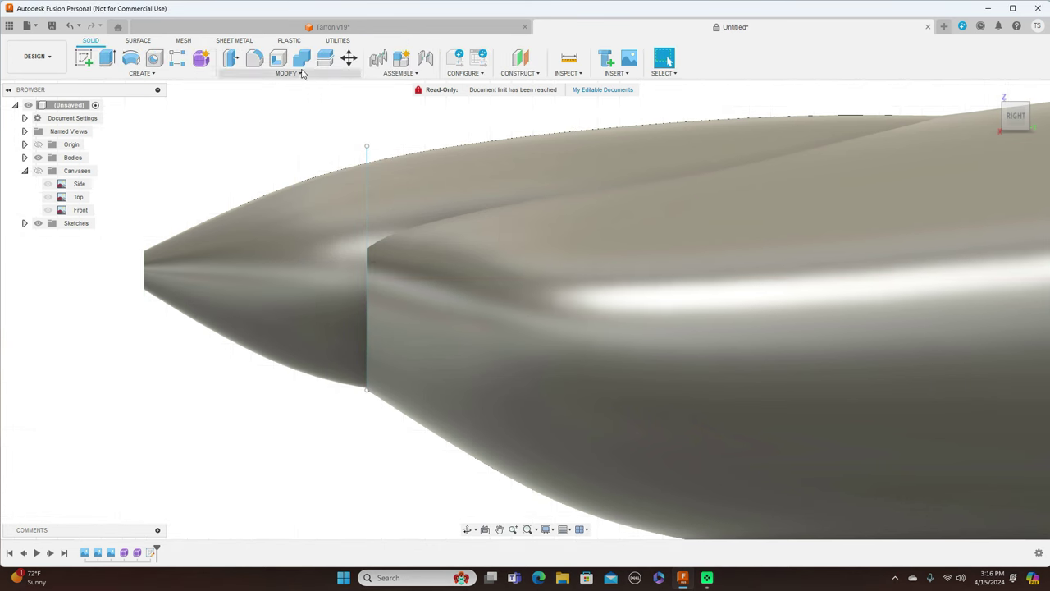
# Split the nose body with the vertical sketch line at the junction as the splitting tool
pyautogui.click(326, 61)
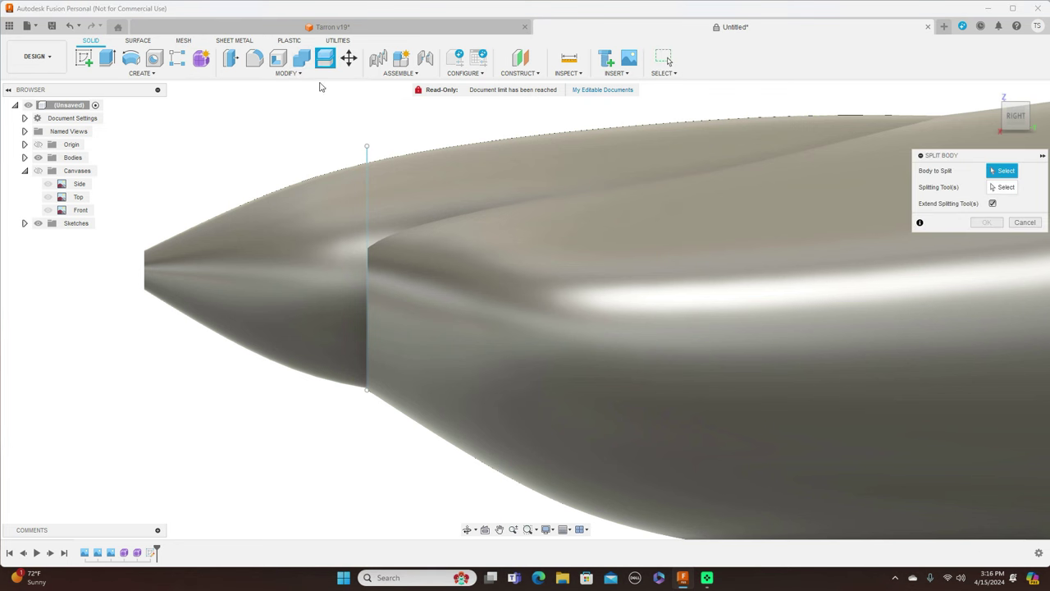
pyautogui.click(318, 202)
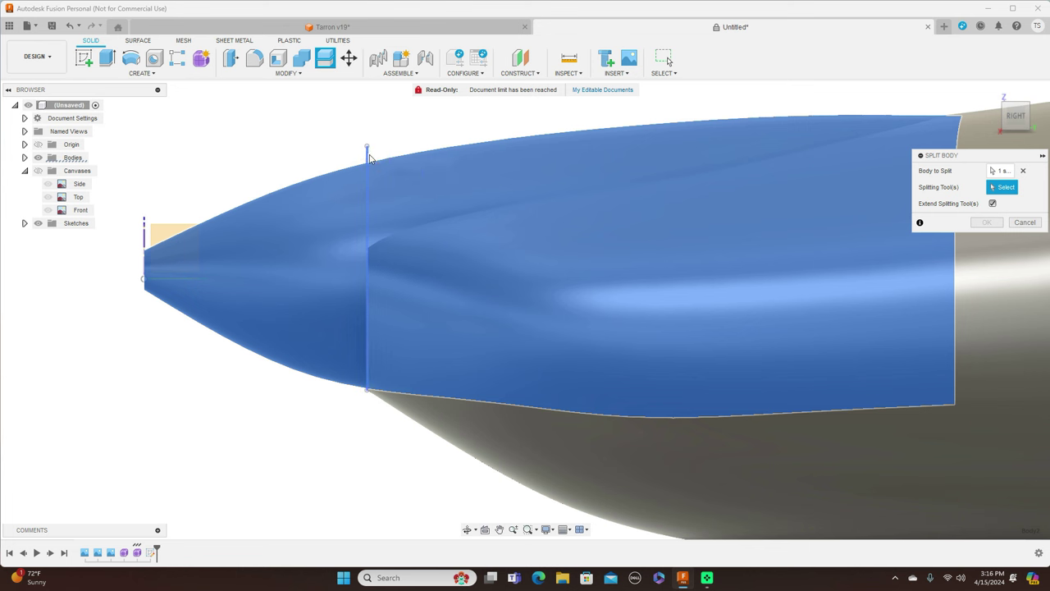
pyautogui.click(367, 159)
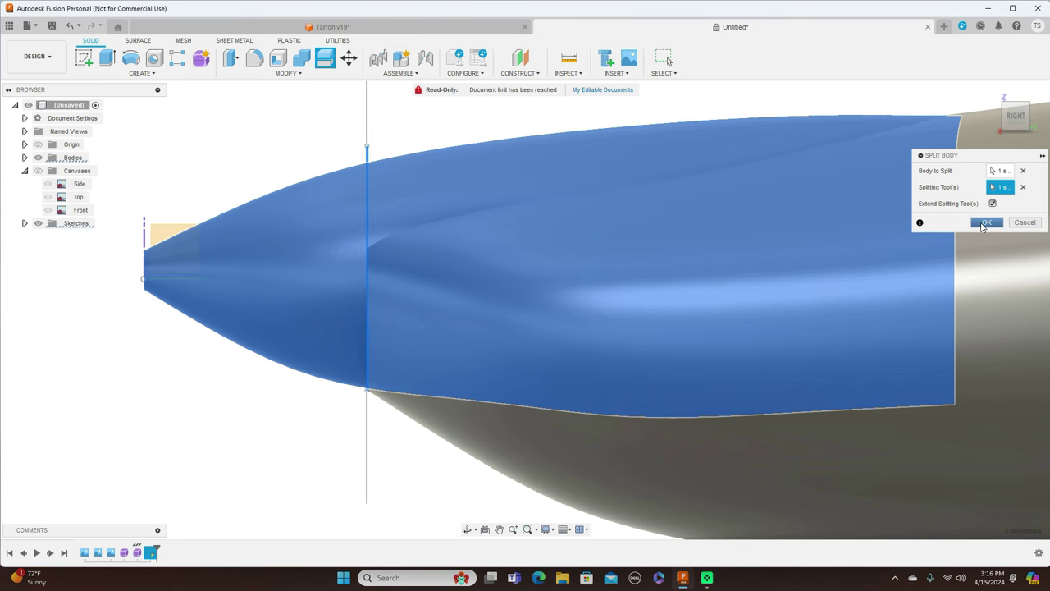
pyautogui.click(985, 222)
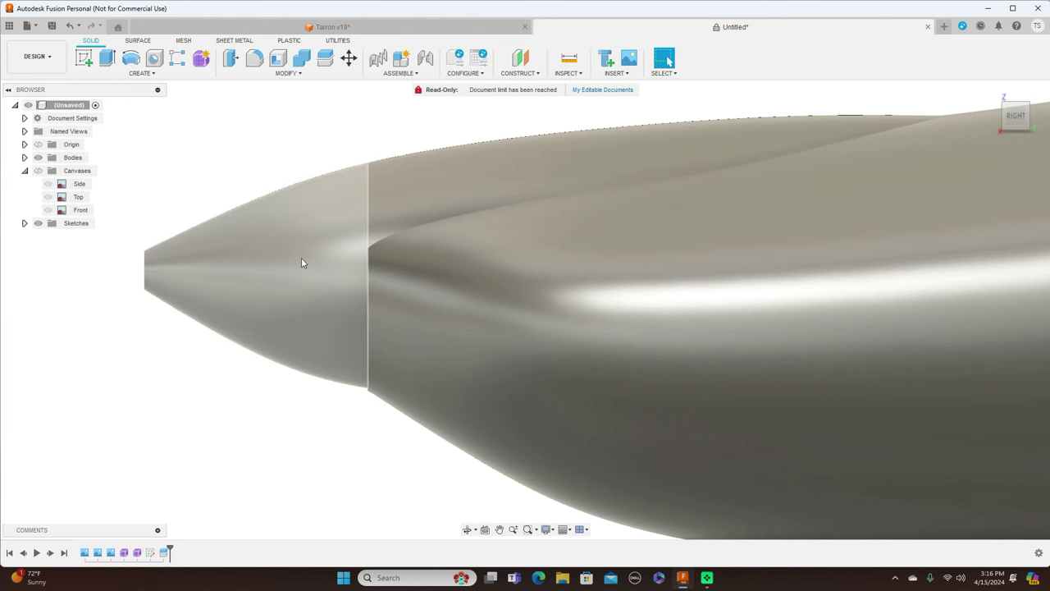
pyautogui.click(349, 57)
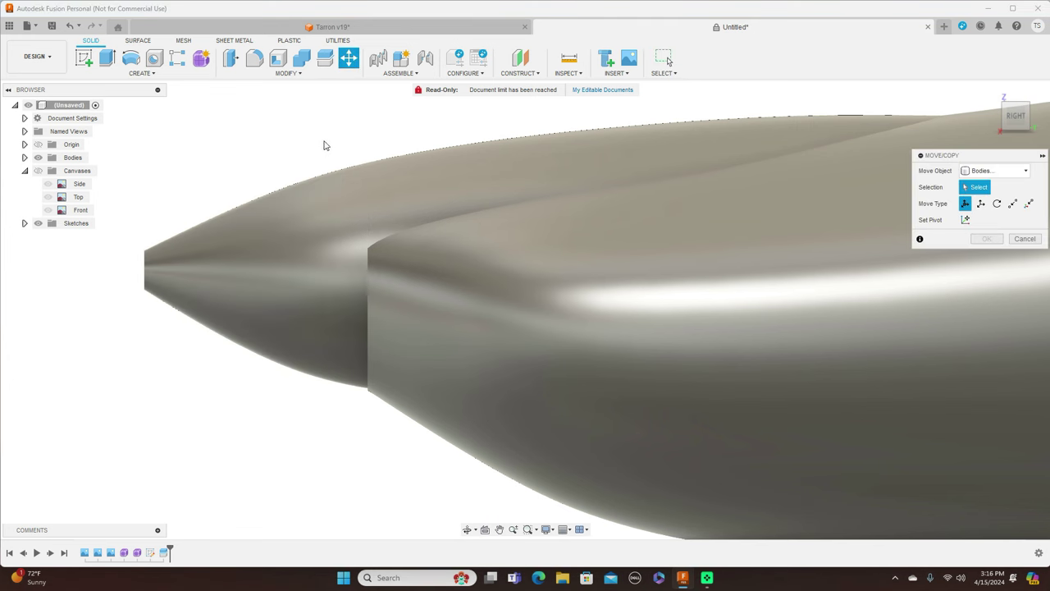
pyautogui.click(983, 257)
pyautogui.click(1025, 239)
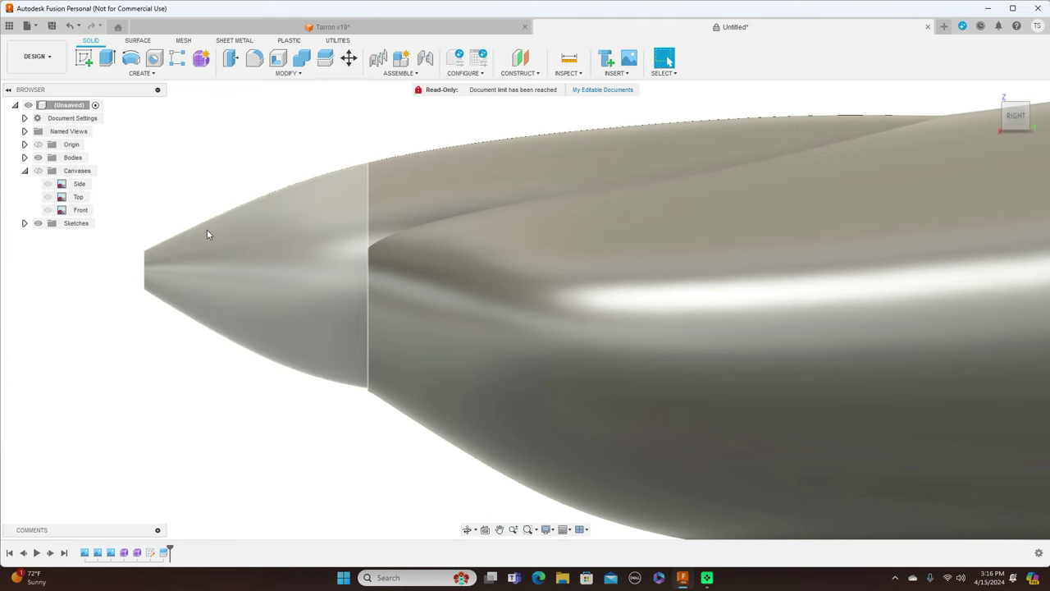
# Rename the split-off front nose body as Spinner
pyautogui.click(24, 157)
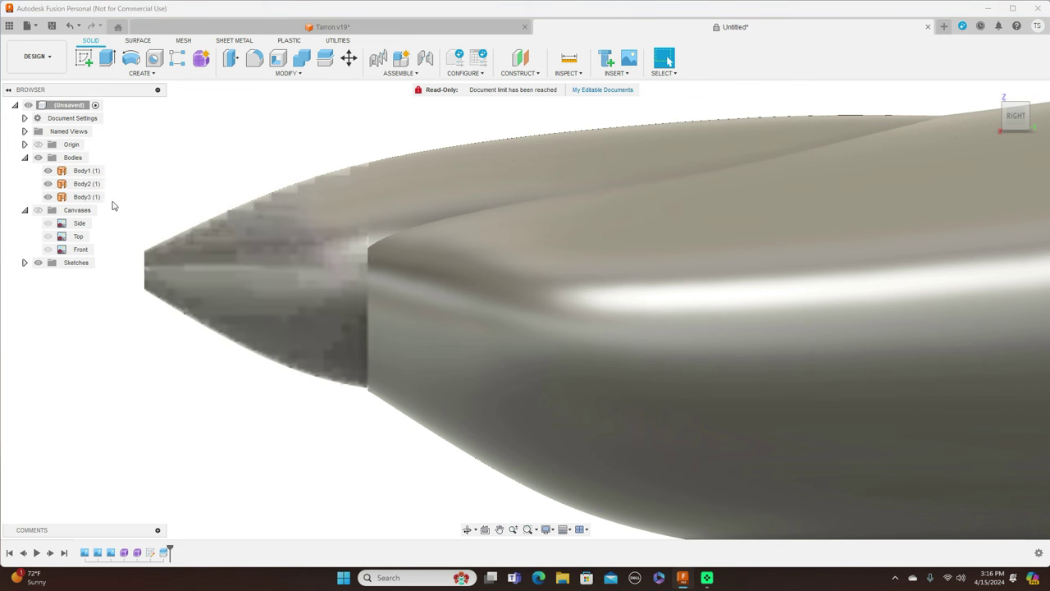
pyautogui.doubleClick(80, 185)
pyautogui.press('BackSpace')
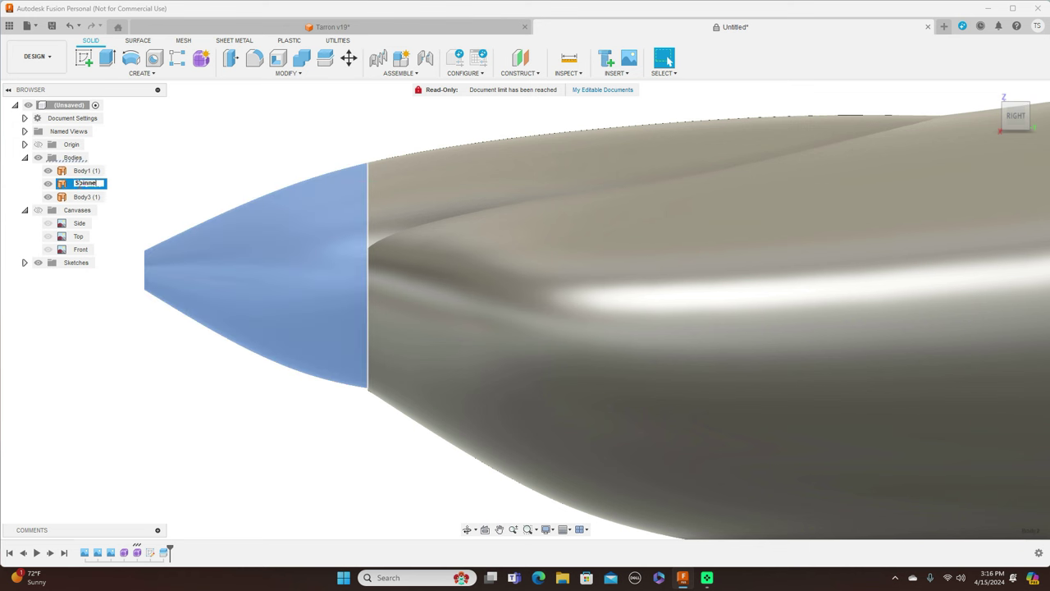
pyautogui.press('Return')
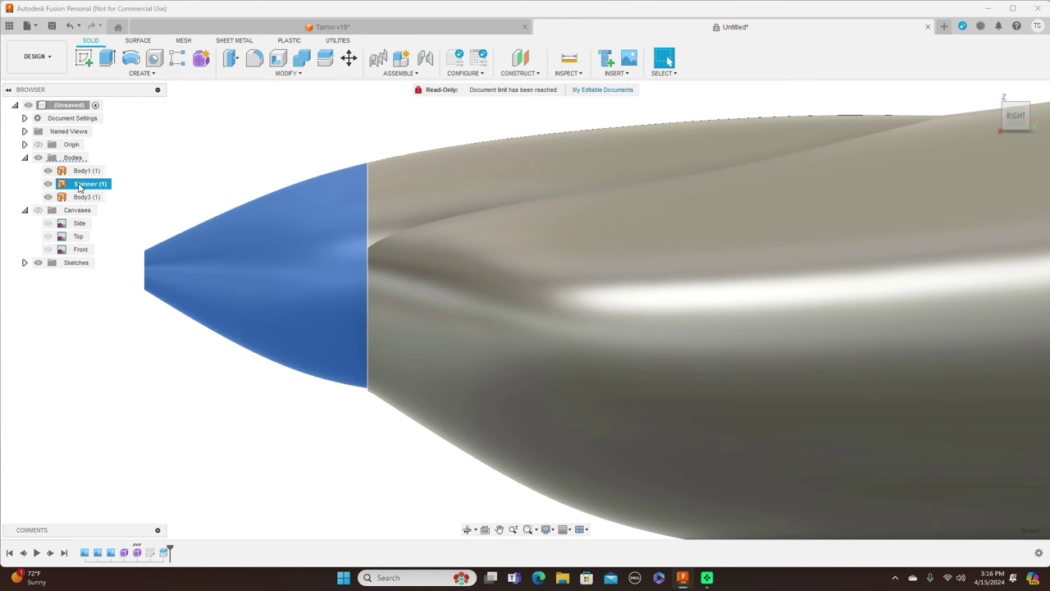
pyautogui.click(84, 427)
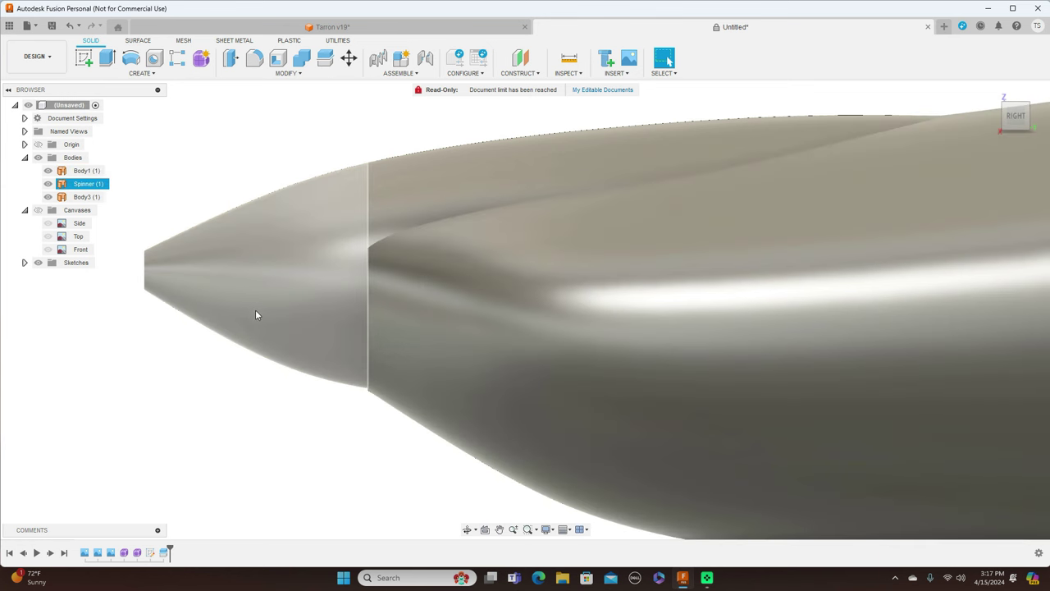
# Move the Spinner body forward by -0.253 mm in Y, away from the fuselage
pyautogui.rightClick(72, 185)
pyautogui.click(100, 191)
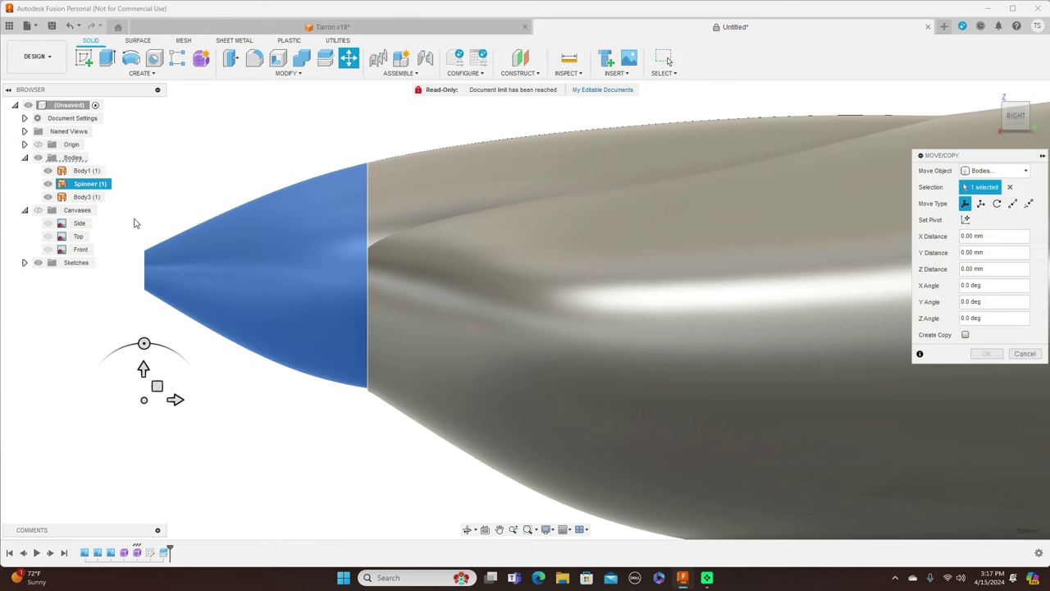
pyautogui.moveTo(156, 386); pyautogui.dragTo(156, 386)
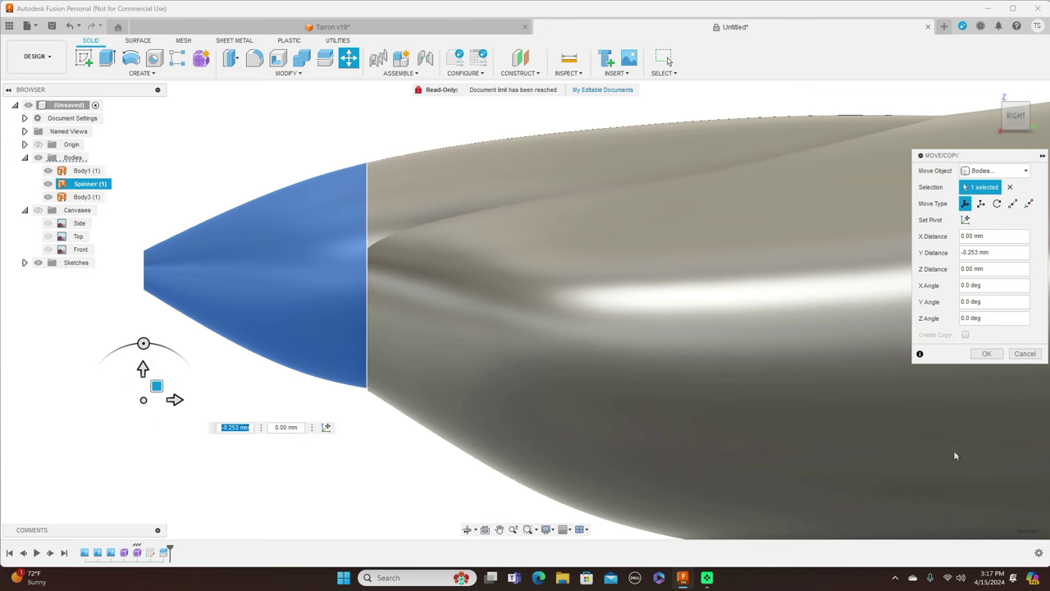
pyautogui.click(988, 353)
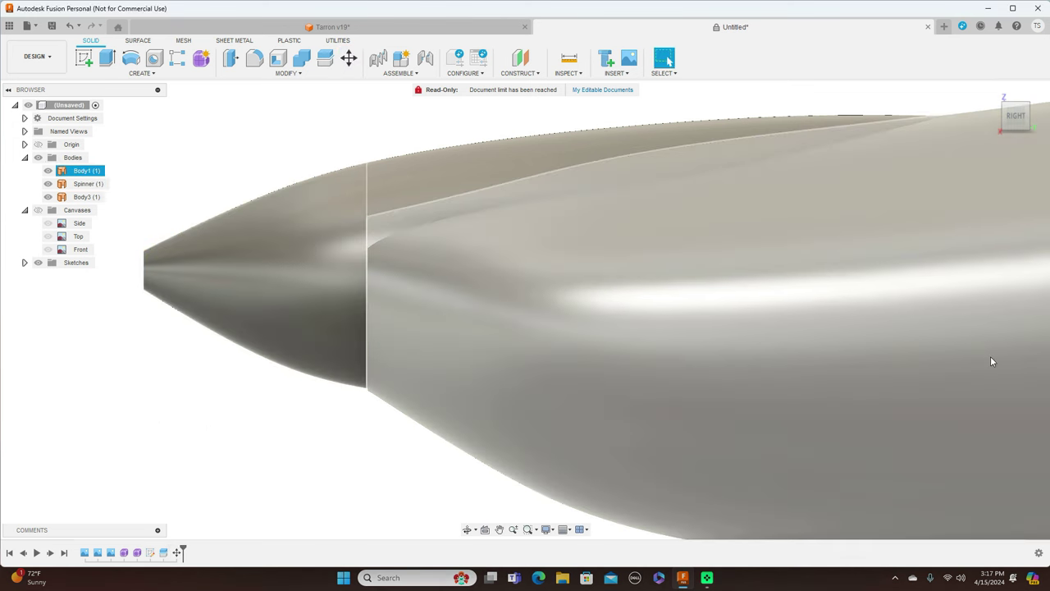
# Examine the separated spinner and the whole fuselage profile from nose to tail in the side view
pyautogui.scroll(-3, 496, 501)
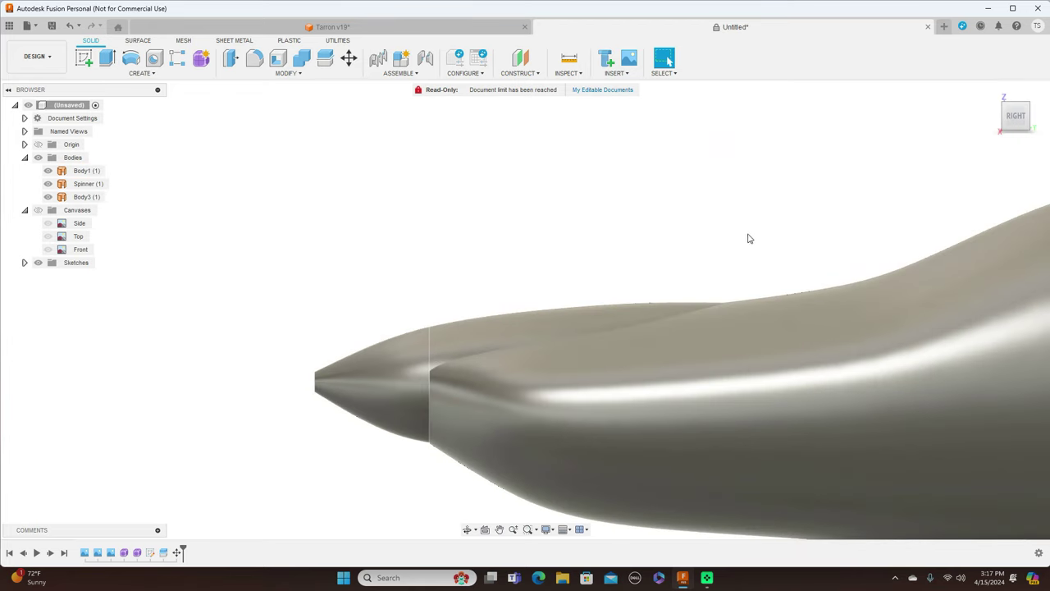
pyautogui.moveTo(762, 221); pyautogui.dragTo(560, 155, button='middle')
pyautogui.scroll(-3, 736, 520)
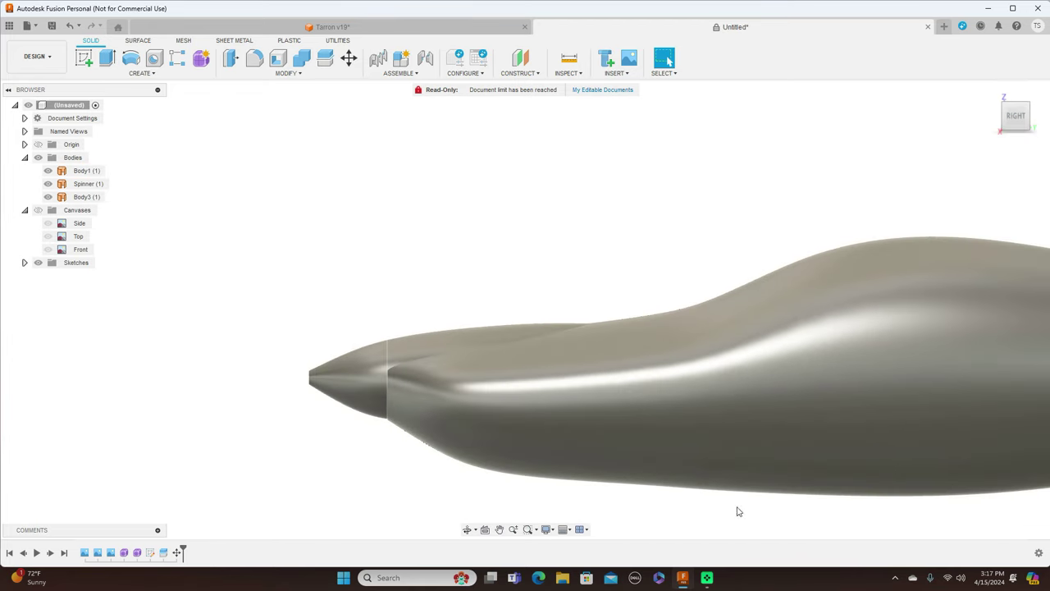
pyautogui.moveTo(549, 107); pyautogui.dragTo(385, 62, button='middle')
pyautogui.scroll(-1, 547, 166)
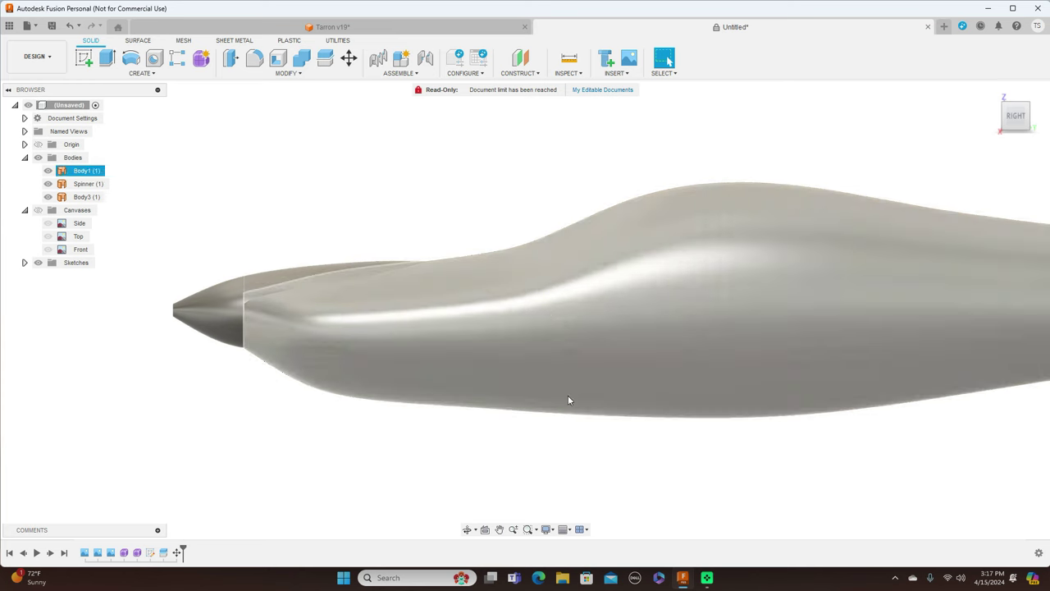
pyautogui.scroll(-1, 634, 489)
pyautogui.moveTo(719, 490); pyautogui.dragTo(587, 463, button='middle')
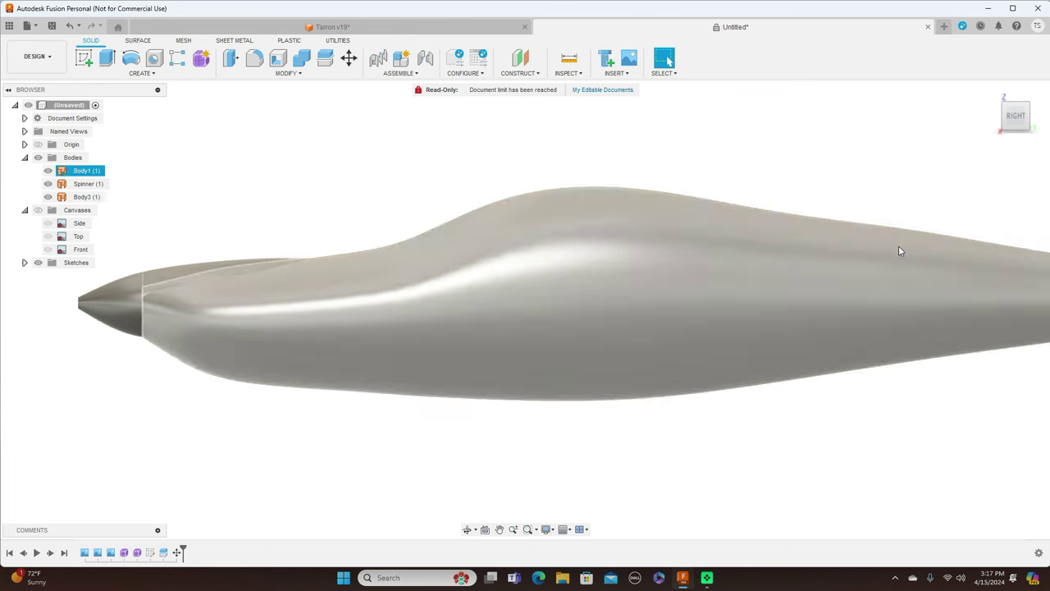
pyautogui.scroll(-2, 395, 171)
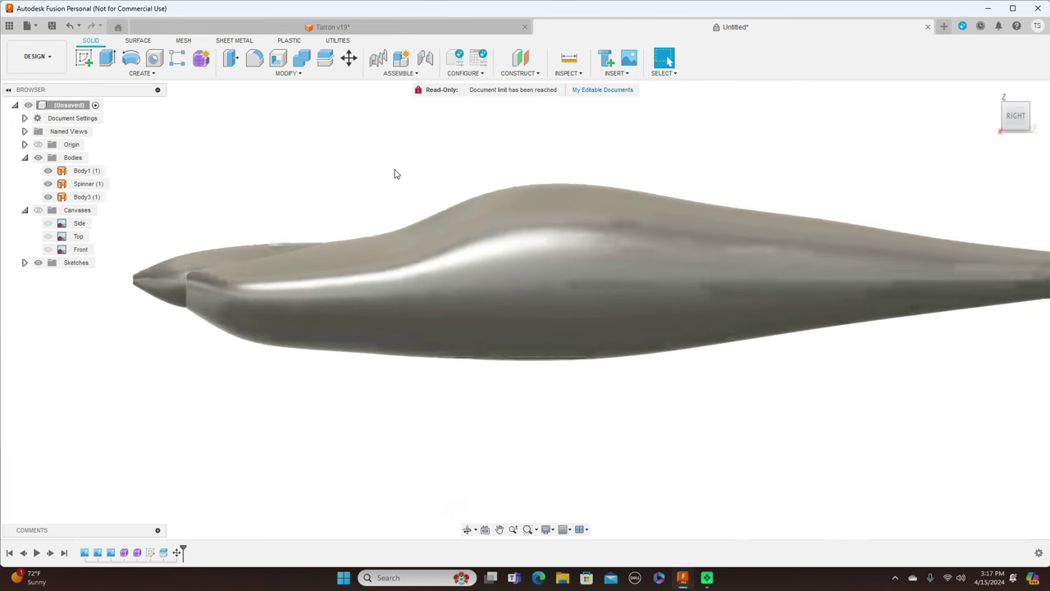
pyautogui.moveTo(366, 167); pyautogui.dragTo(348, 206, button='middle')
pyautogui.moveTo(669, 194); pyautogui.dragTo(559, 254, button='middle')
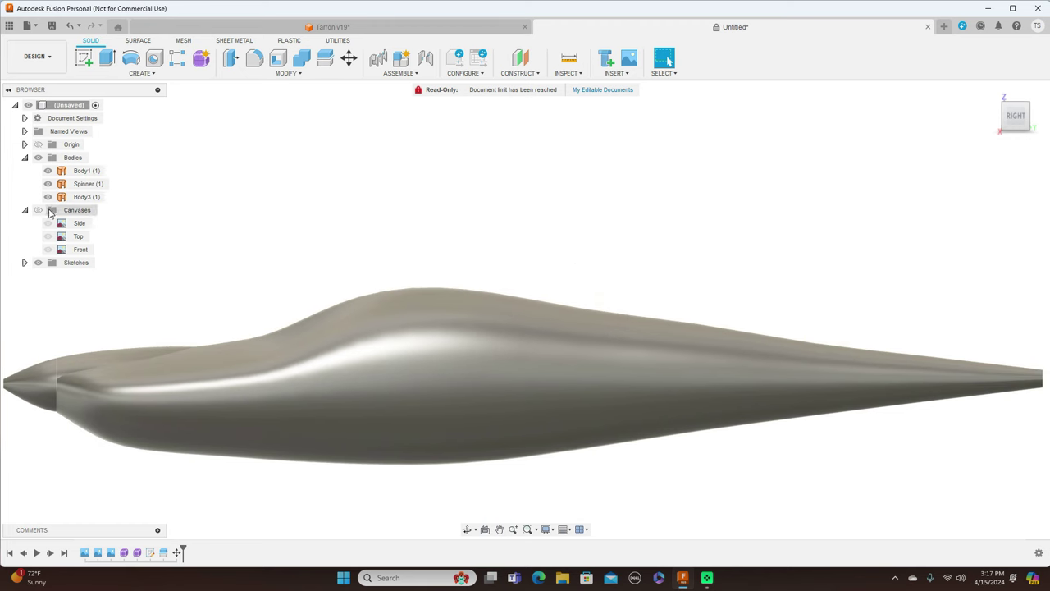
# Show the reference canvases and hide all the bodies to expose the tail drawing
pyautogui.click(38, 211)
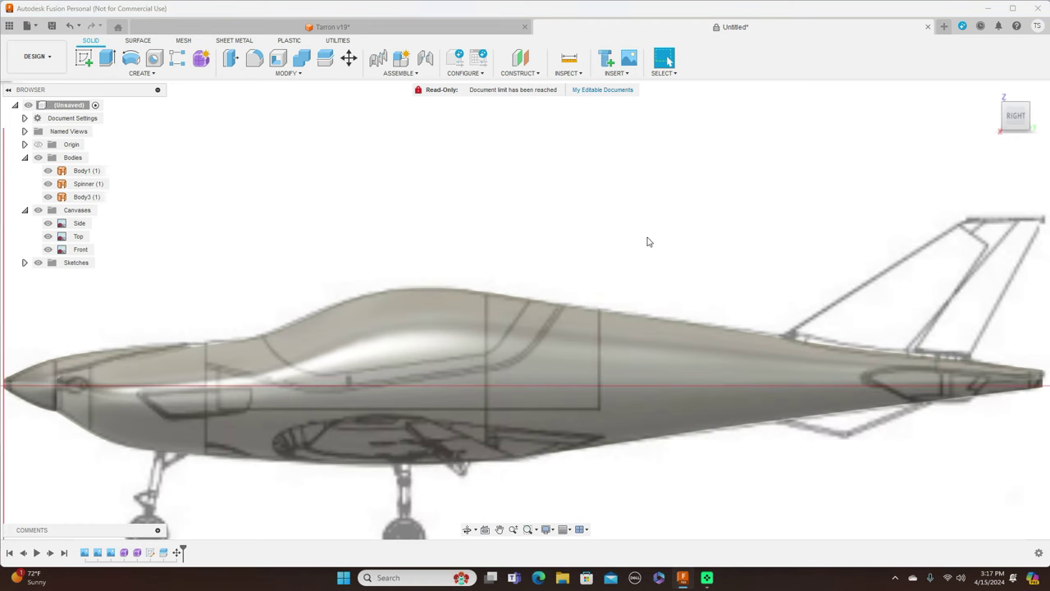
pyautogui.click(38, 158)
pyautogui.moveTo(765, 232); pyautogui.dragTo(600, 221, button='middle')
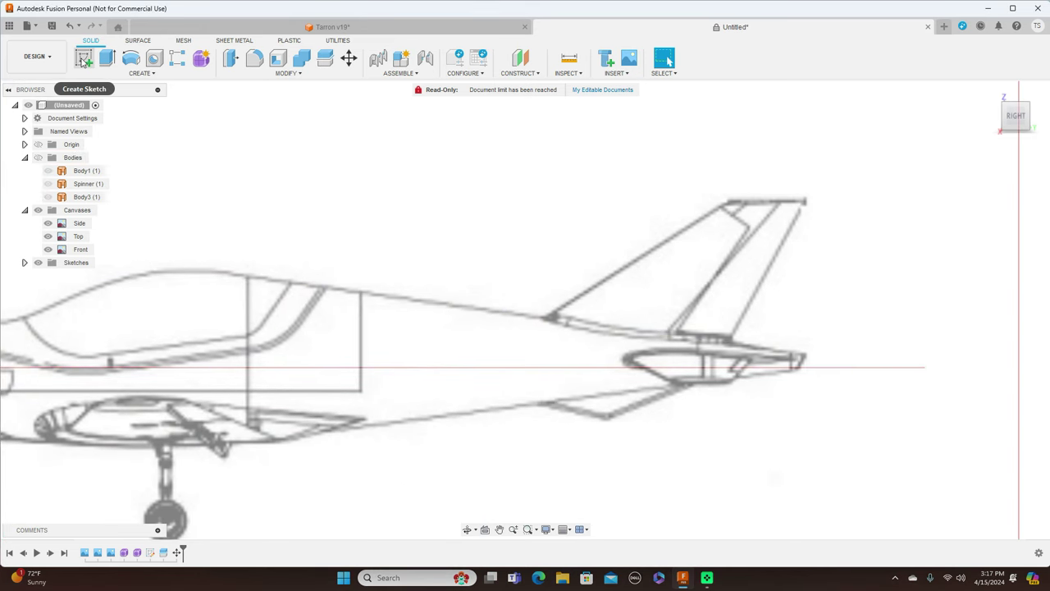
# Create a sketch on the side-view origin plane and draw a horizontal line about 287 mm long rearward from the tailplane root's front tip
pyautogui.click(82, 62)
pyautogui.click(413, 192)
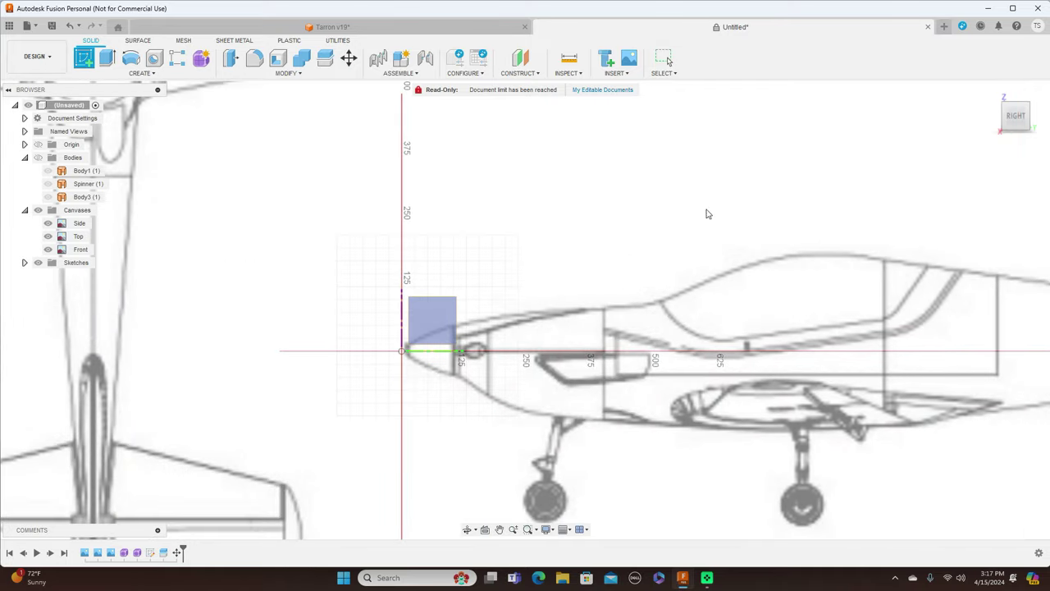
pyautogui.click(446, 323)
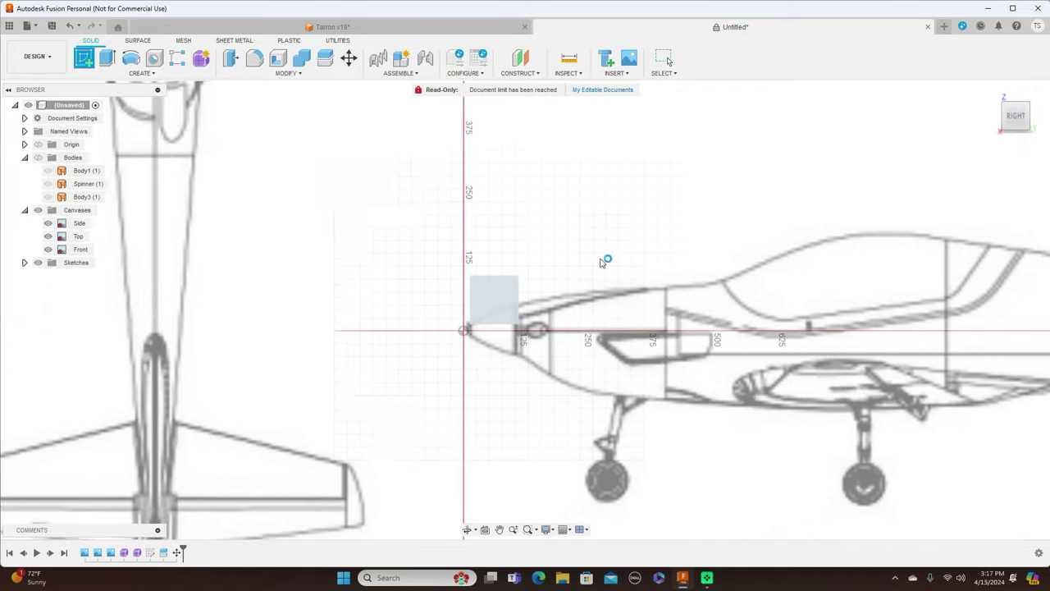
pyautogui.moveTo(813, 161)
pyautogui.mouseDown(button='middle')
pyautogui.moveTo(180, 265)
pyautogui.moveTo(145, 260)
pyautogui.mouseUp(button='middle')
pyautogui.moveTo(681, 243); pyautogui.dragTo(605, 208, button='middle')
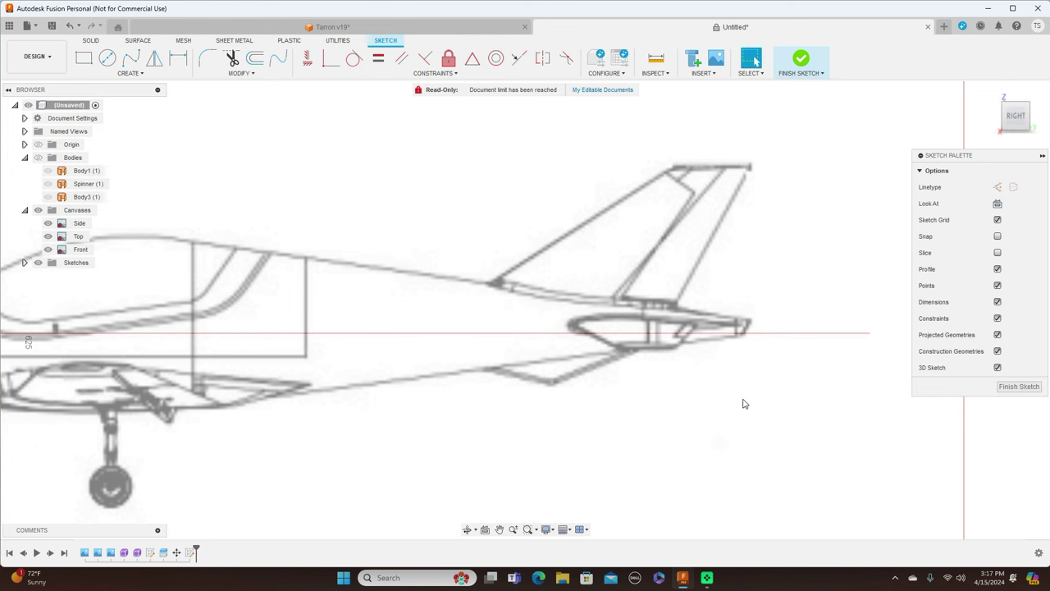
pyautogui.press('l')
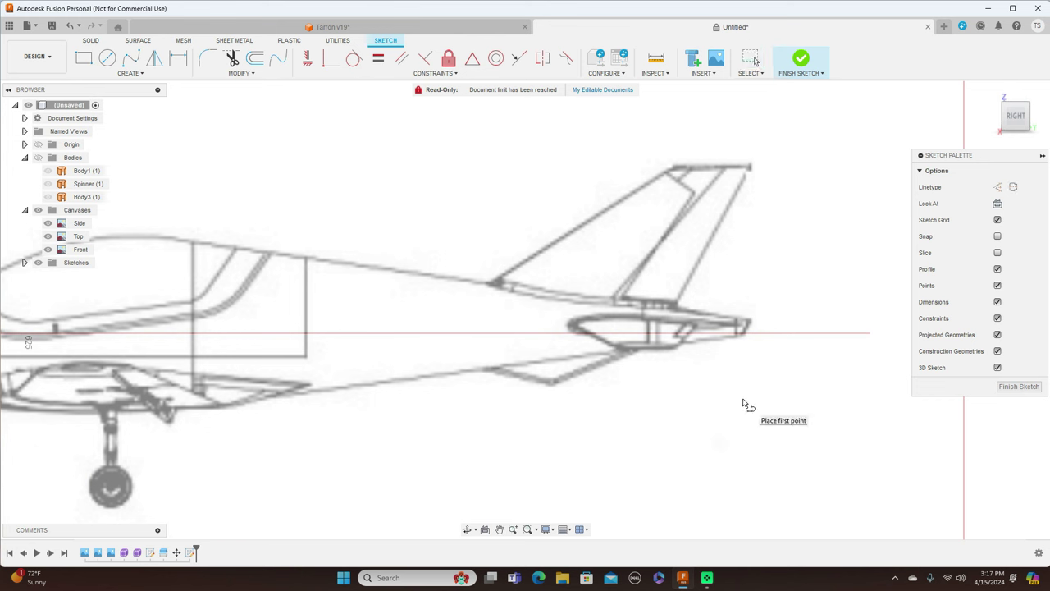
pyautogui.click(567, 325)
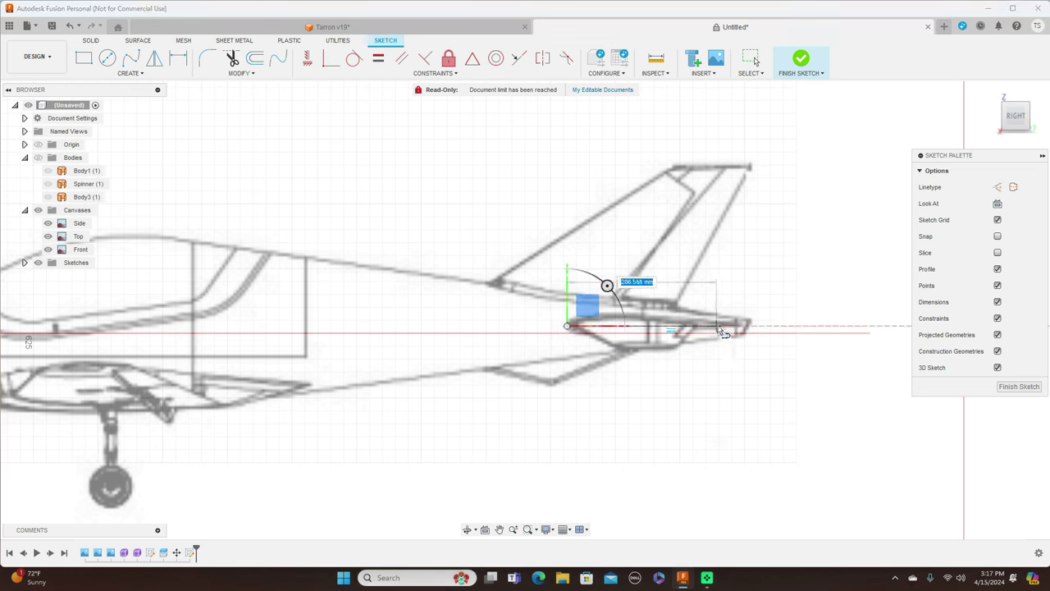
pyautogui.click(719, 326)
pyautogui.rightClick(720, 327)
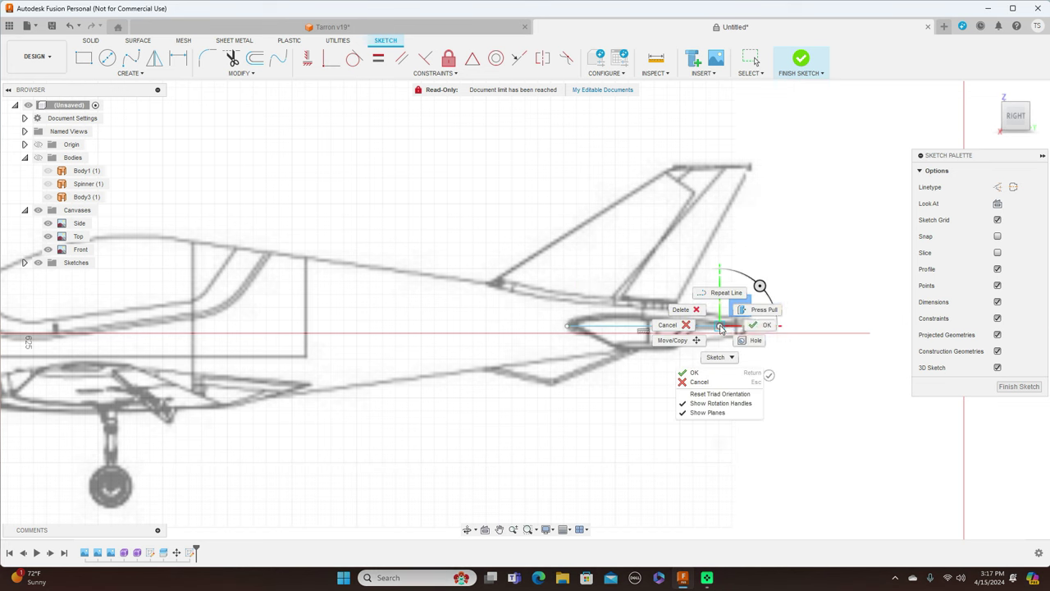
pyautogui.click(771, 329)
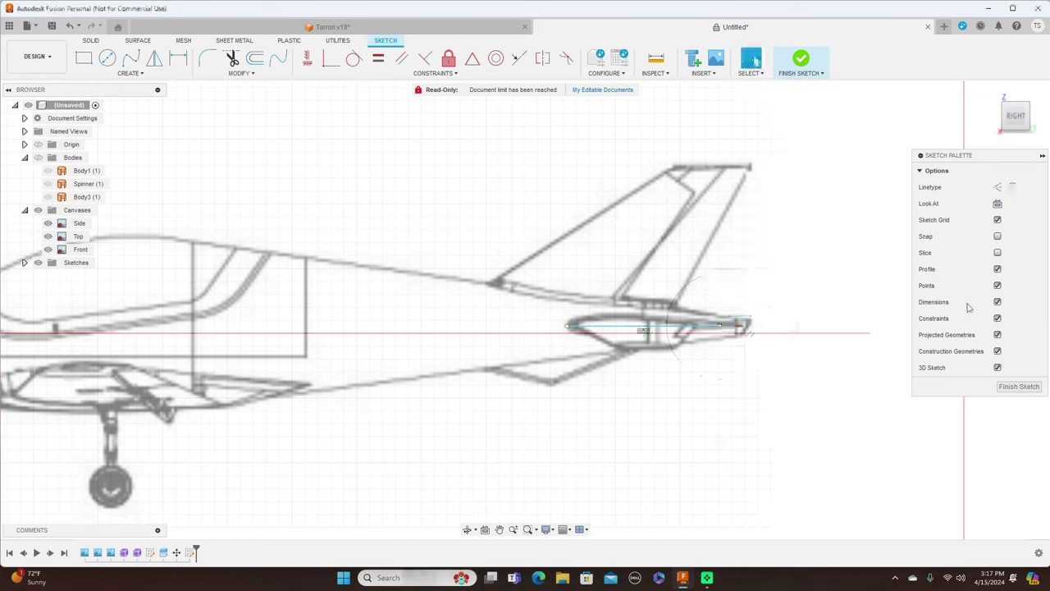
# Shorten the tailplane root line to about 257 mm so its rear end meets the trailing edge in top view, and finish the sketch
pyautogui.click(1023, 102)
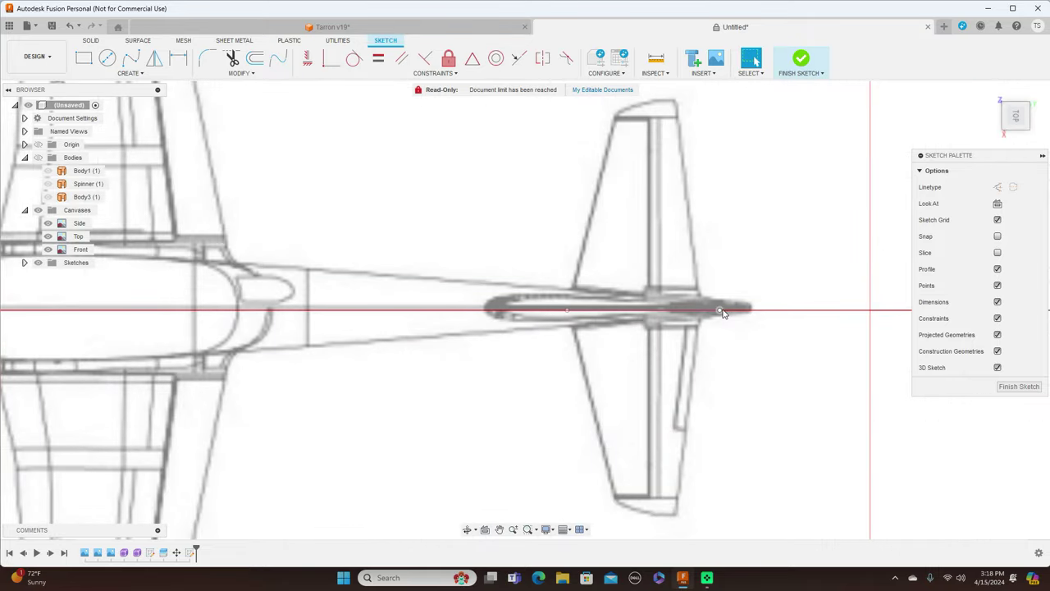
pyautogui.moveTo(720, 312); pyautogui.dragTo(700, 314)
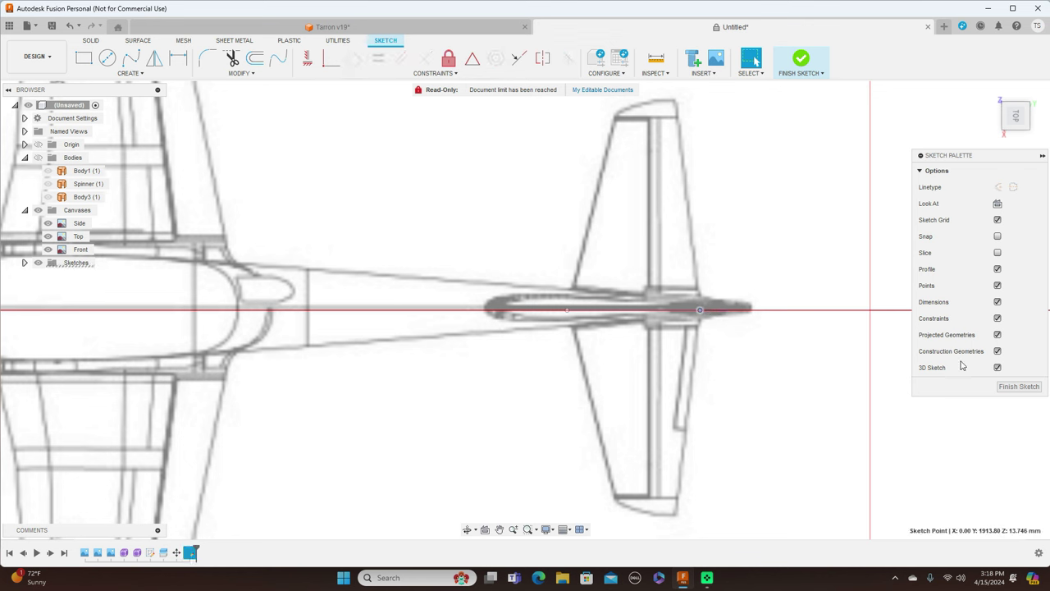
pyautogui.click(1011, 390)
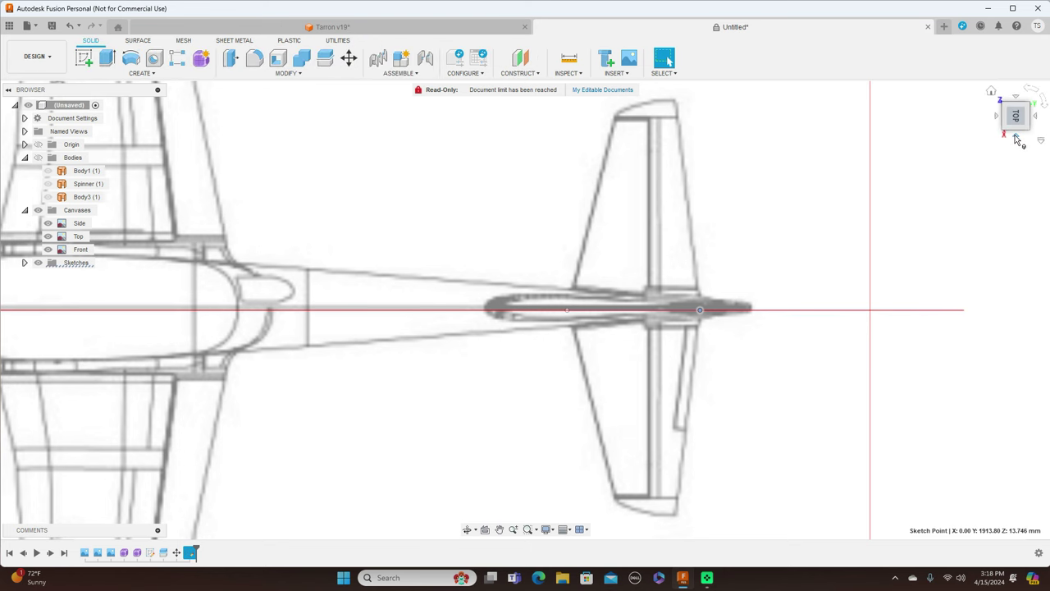
# Construct a plane at a 6 degree angle through the tailplane root line, following the tailplane's slope in the front view
pyautogui.click(1017, 138)
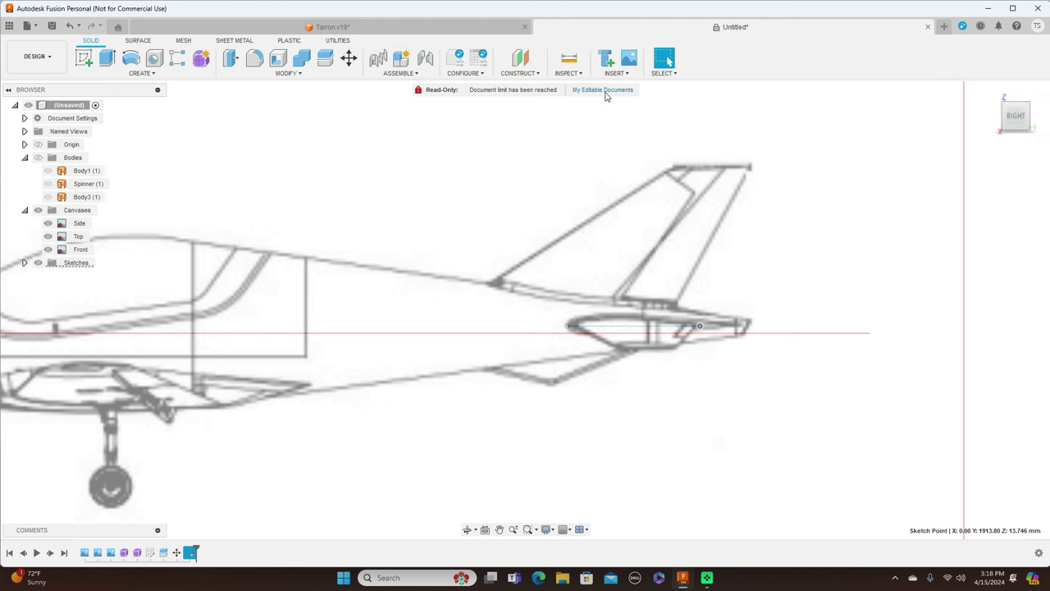
pyautogui.click(538, 75)
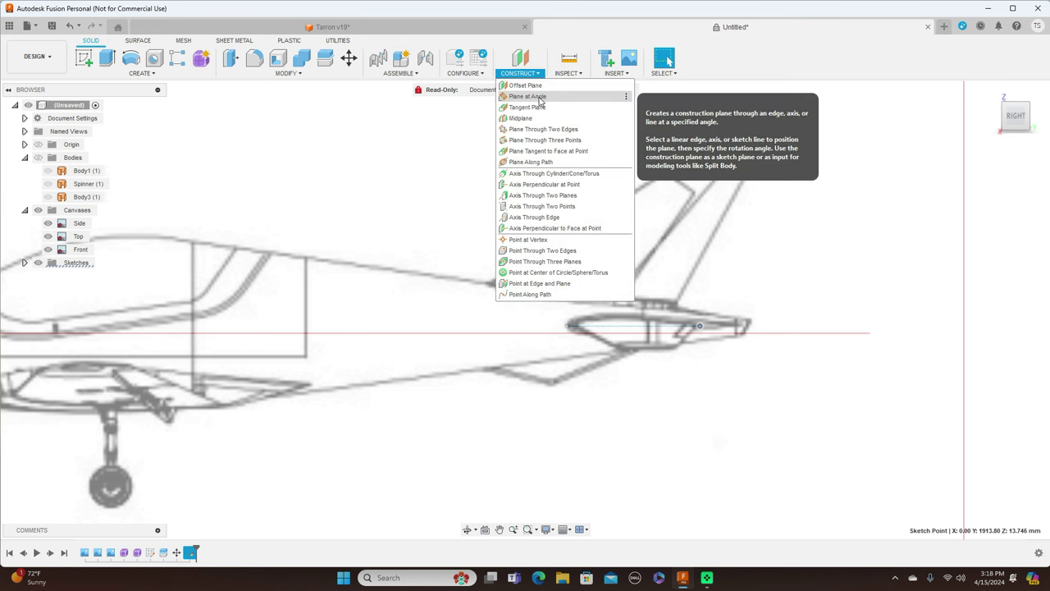
pyautogui.click(529, 96)
pyautogui.click(627, 328)
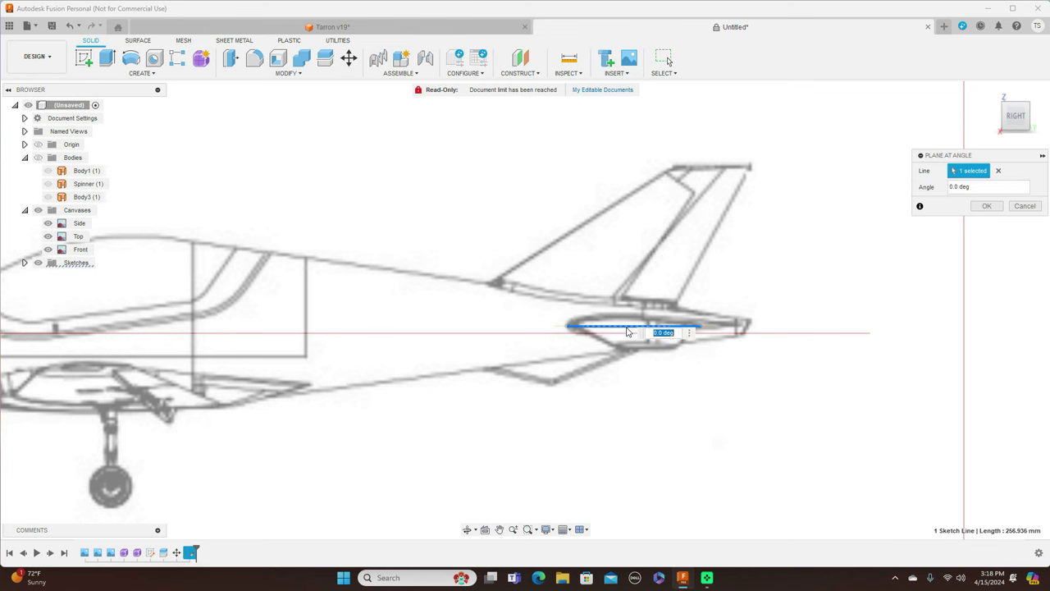
pyautogui.moveTo(1001, 117)
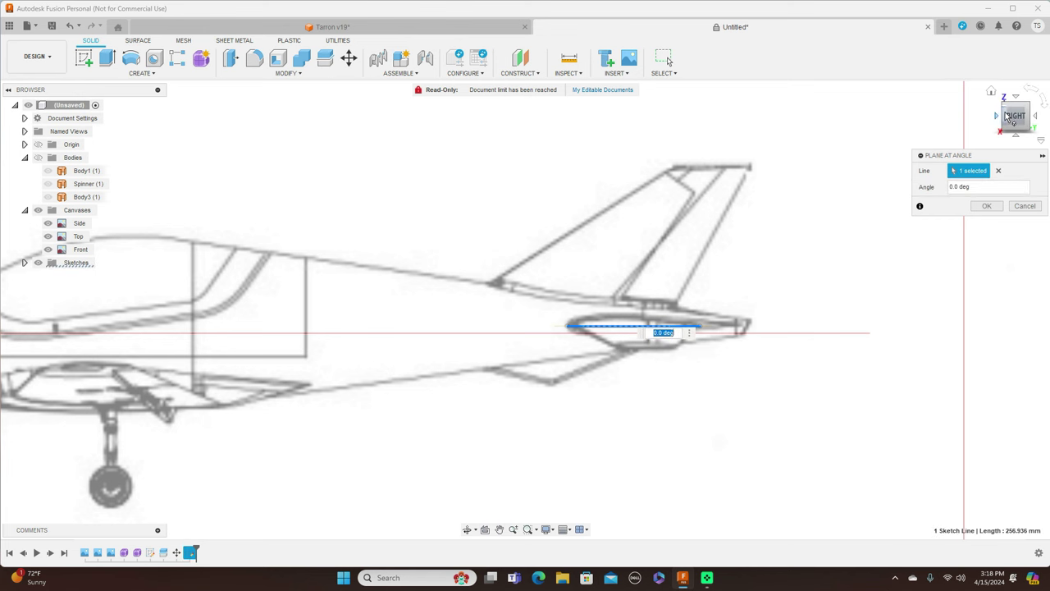
pyautogui.click(997, 117)
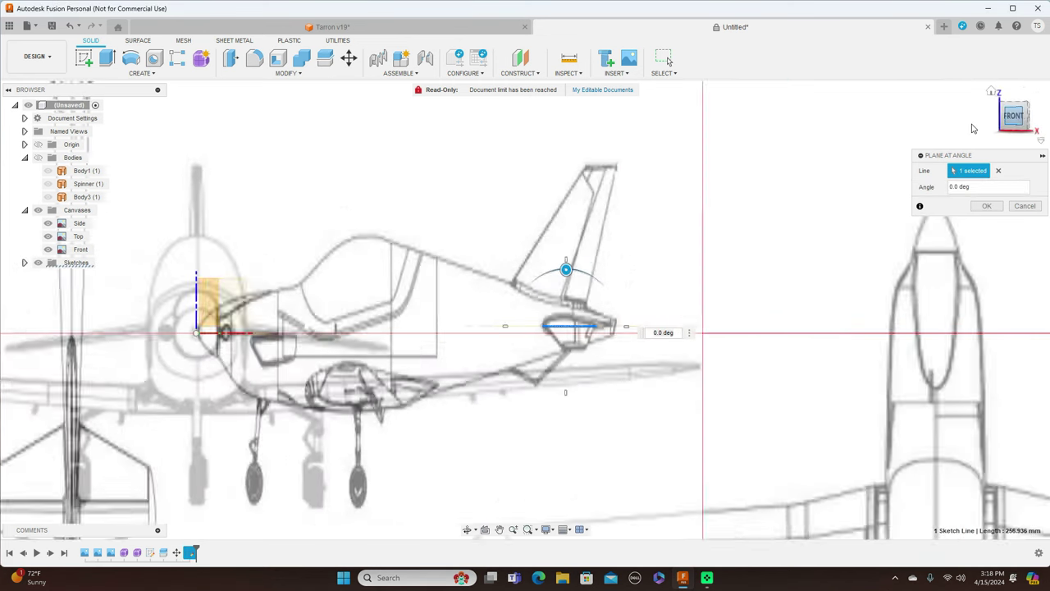
pyautogui.moveTo(526, 269); pyautogui.dragTo(530, 269)
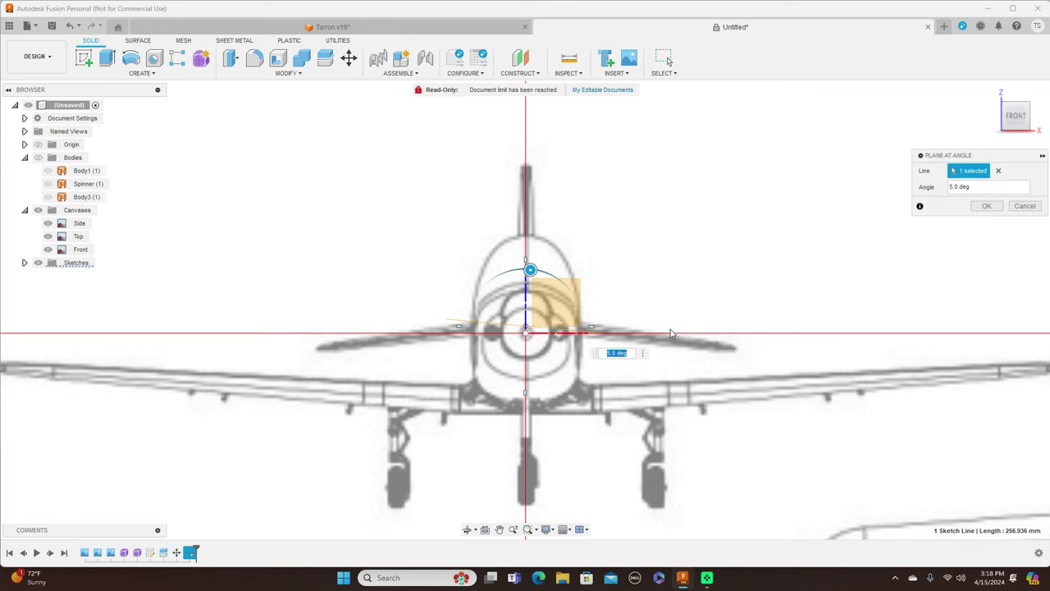
pyautogui.scroll(3, 671, 334)
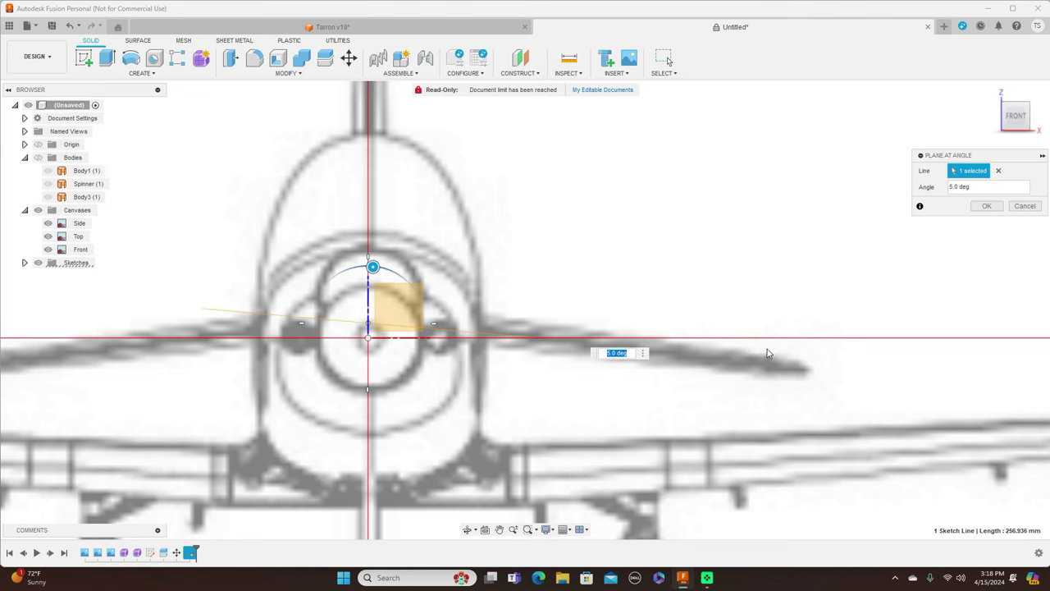
pyautogui.click(611, 353)
pyautogui.press('Return')
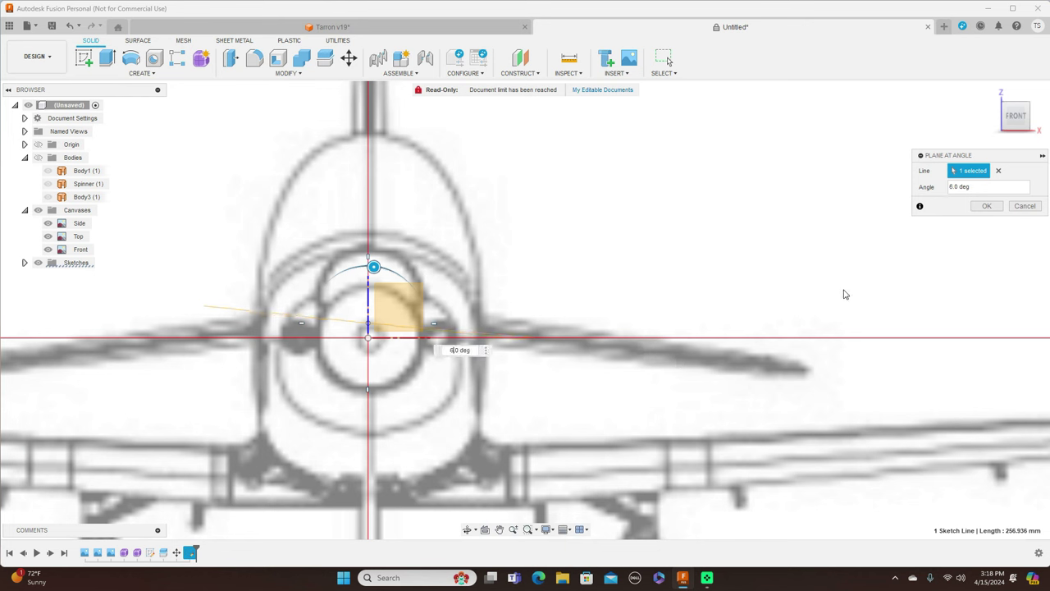
pyautogui.click(989, 206)
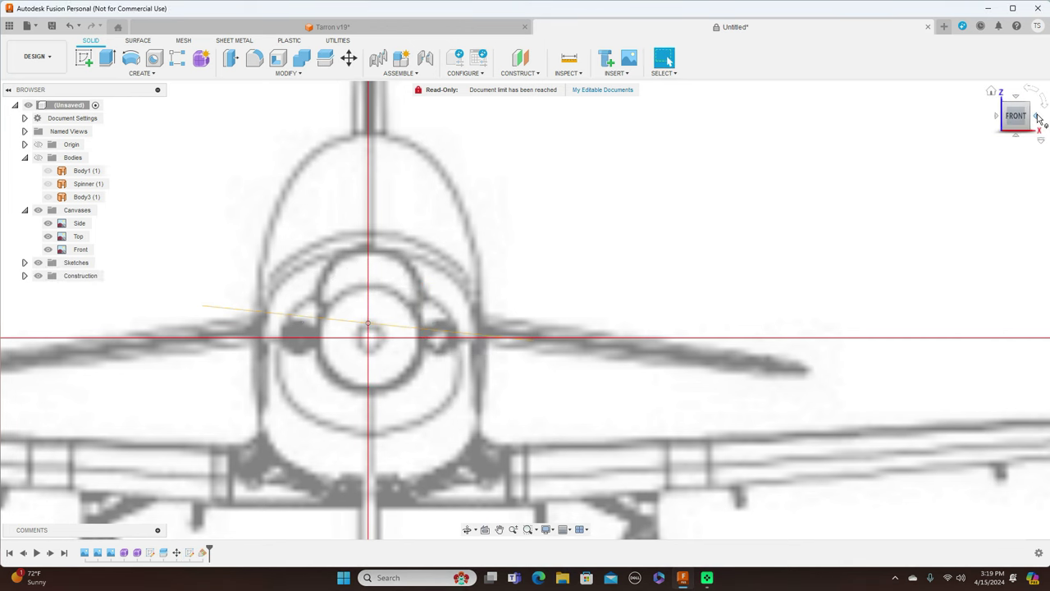
# Create a sketch on the angled tailplane plane and finish it without drawing any geometry
pyautogui.click(1036, 118)
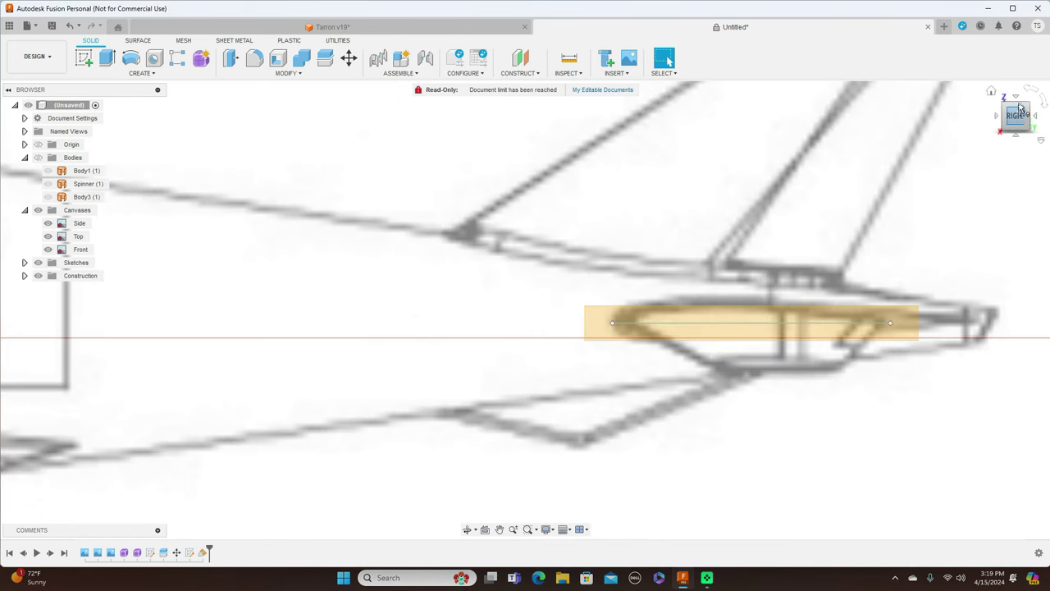
pyautogui.click(608, 332)
pyautogui.click(84, 57)
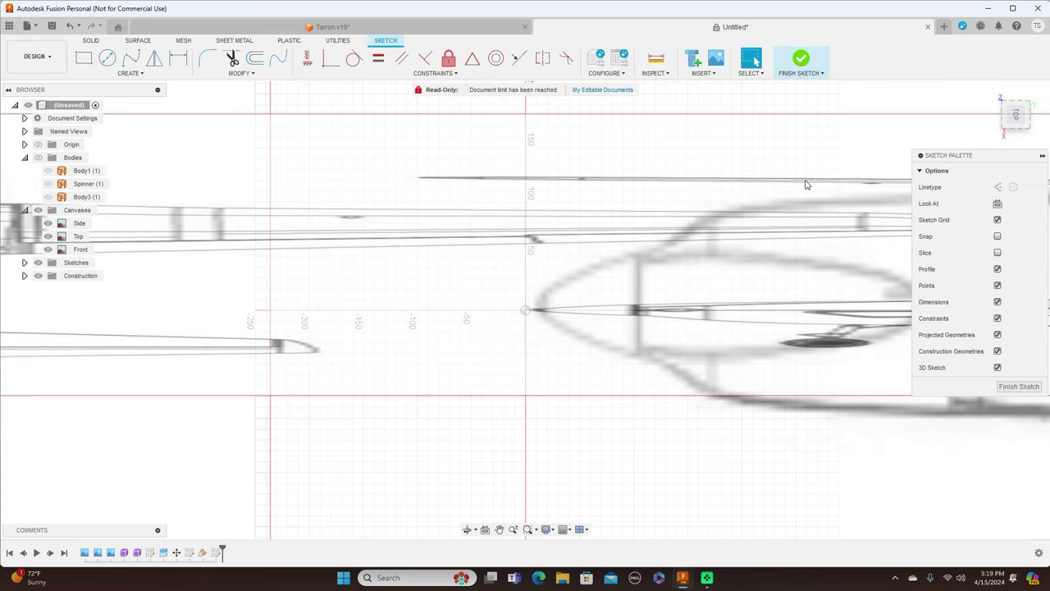
pyautogui.moveTo(808, 180); pyautogui.dragTo(134, 150, button='middle')
pyautogui.scroll(-2, 383, 197)
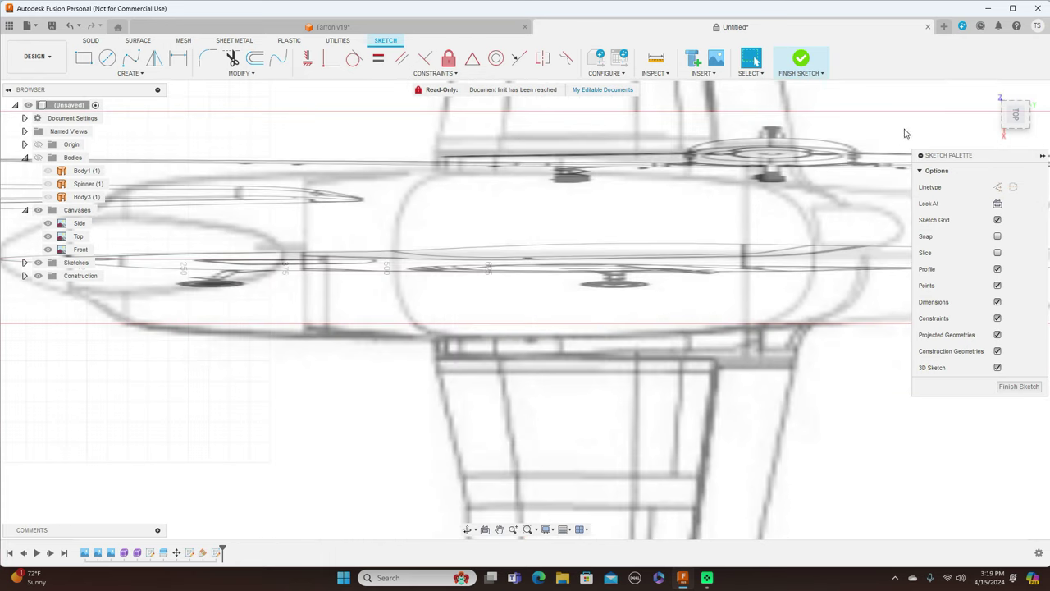
pyautogui.click(1016, 117)
pyautogui.scroll(-3, 820, 375)
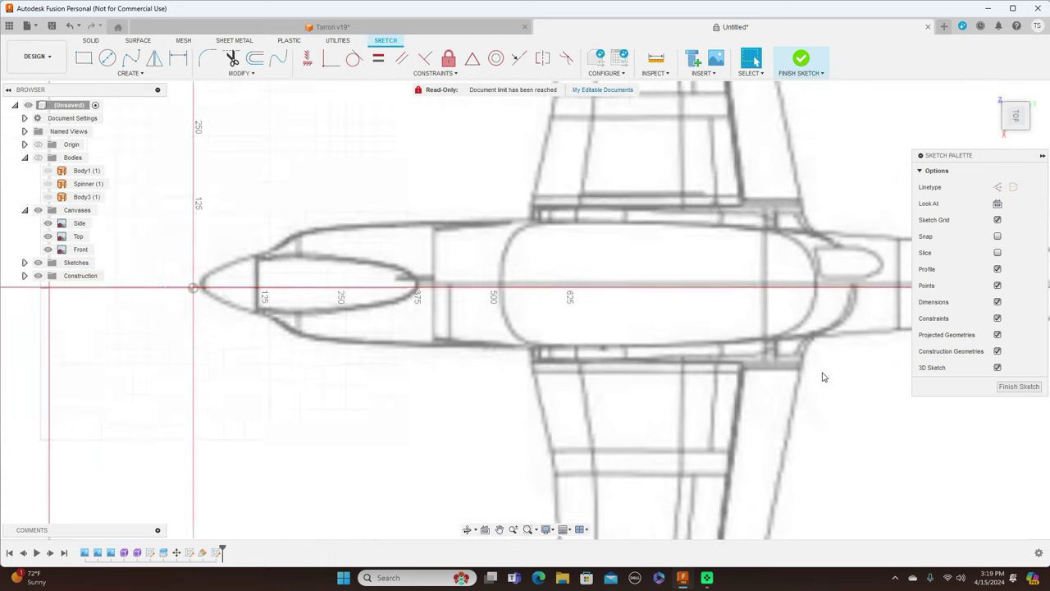
pyautogui.moveTo(828, 377); pyautogui.dragTo(223, 337, button='middle')
pyautogui.scroll(3, 442, 336)
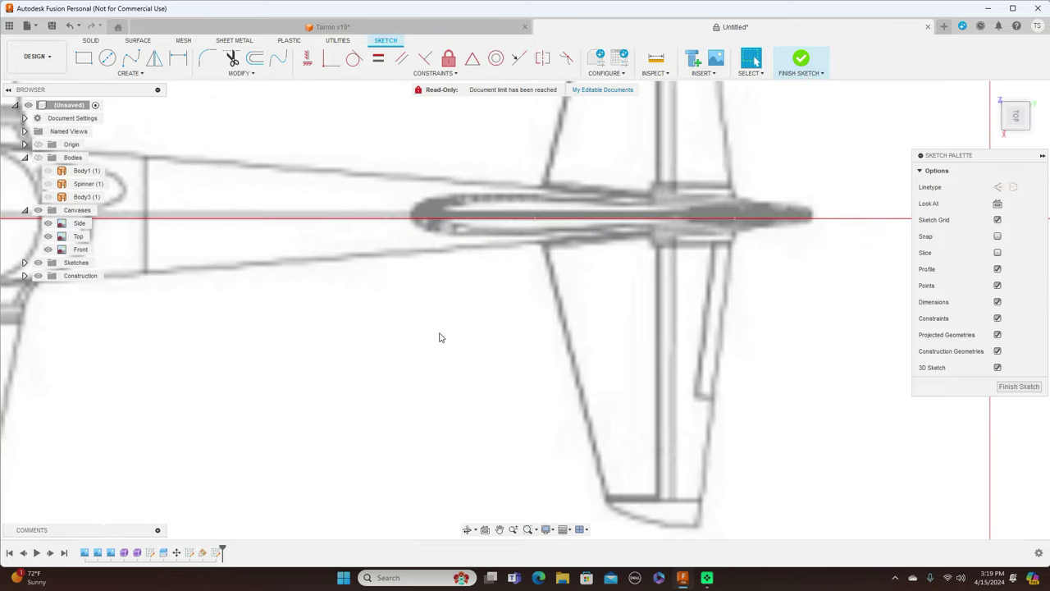
pyautogui.rightClick(819, 399)
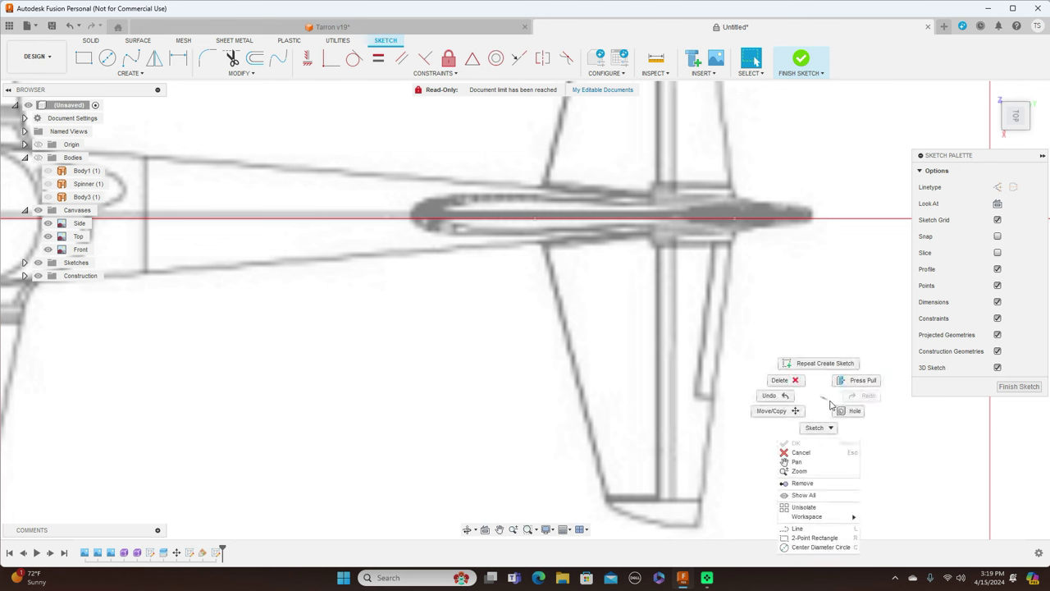
pyautogui.click(940, 419)
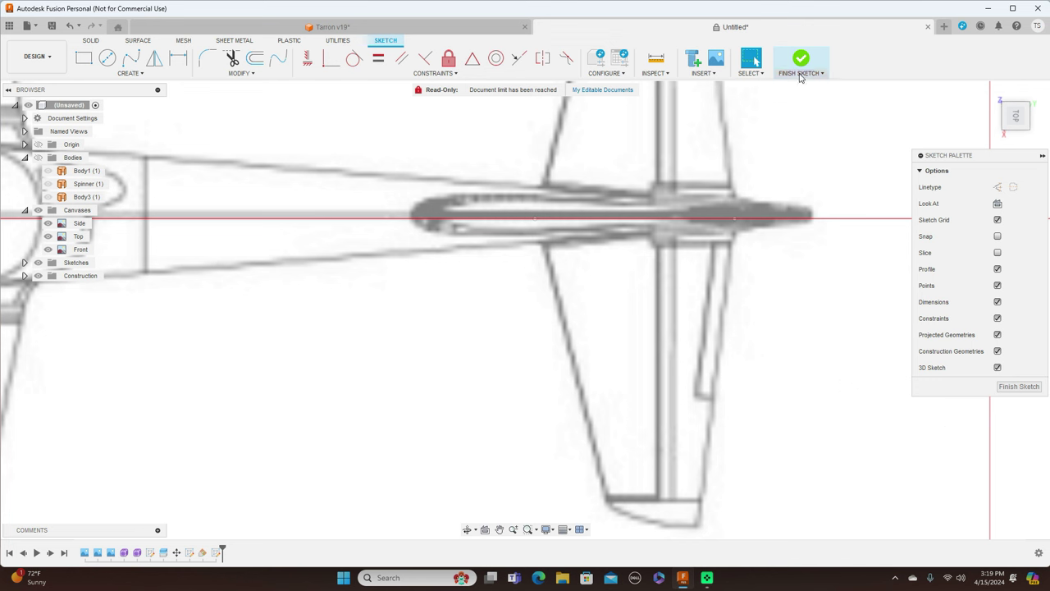
pyautogui.click(1021, 393)
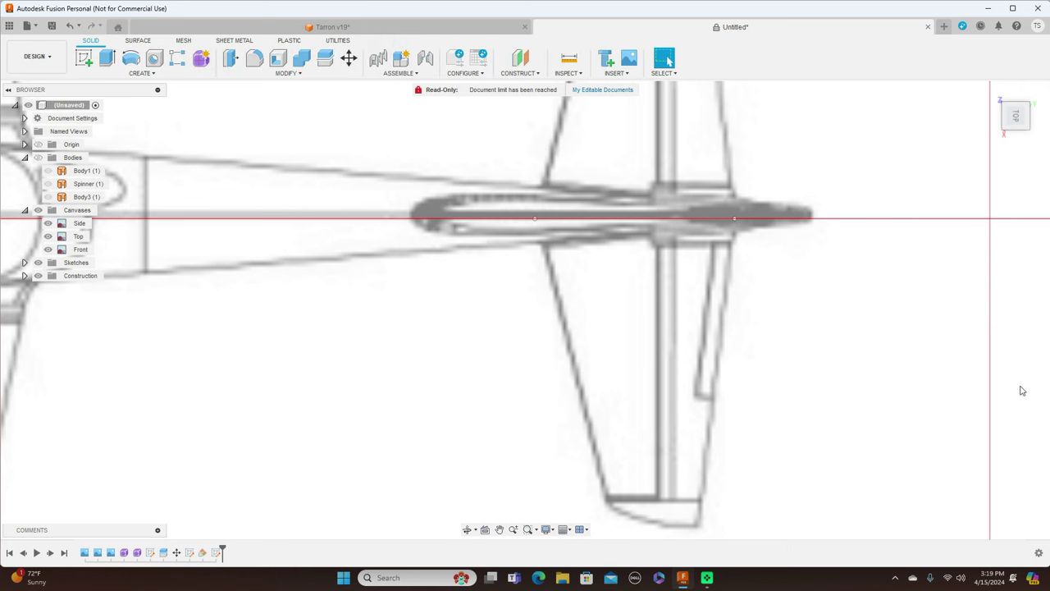
# Create a sketch on the side-view origin plane for the tailplane's root profile
pyautogui.click(1017, 138)
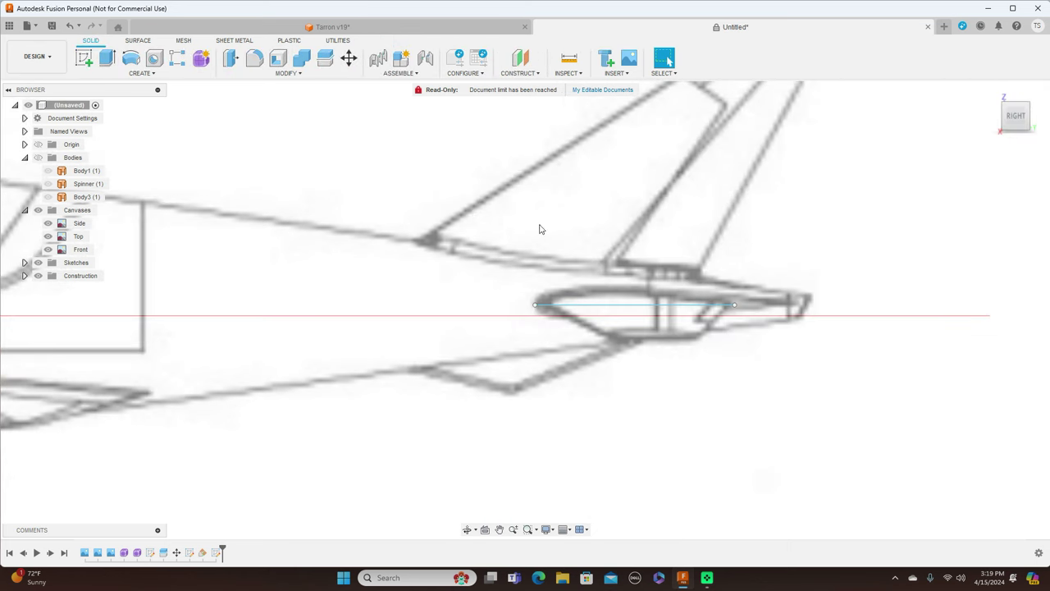
pyautogui.scroll(-1, 358, 218)
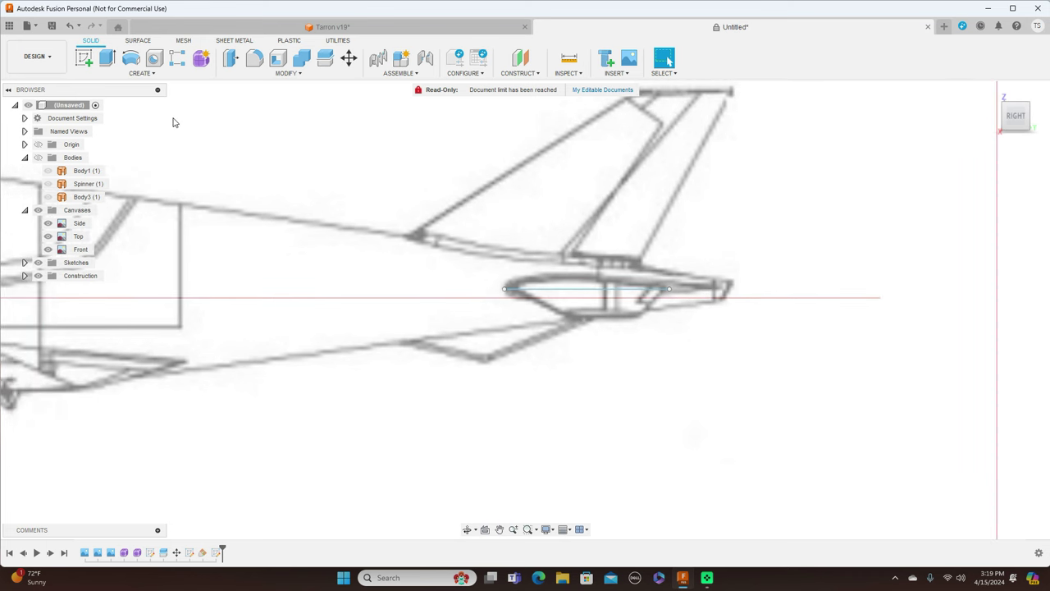
pyautogui.click(84, 59)
pyautogui.moveTo(160, 184)
pyautogui.mouseDown(button='middle')
pyautogui.moveTo(321, 181)
pyautogui.moveTo(569, 214)
pyautogui.mouseUp(button='middle')
pyautogui.scroll(-2, 568, 212)
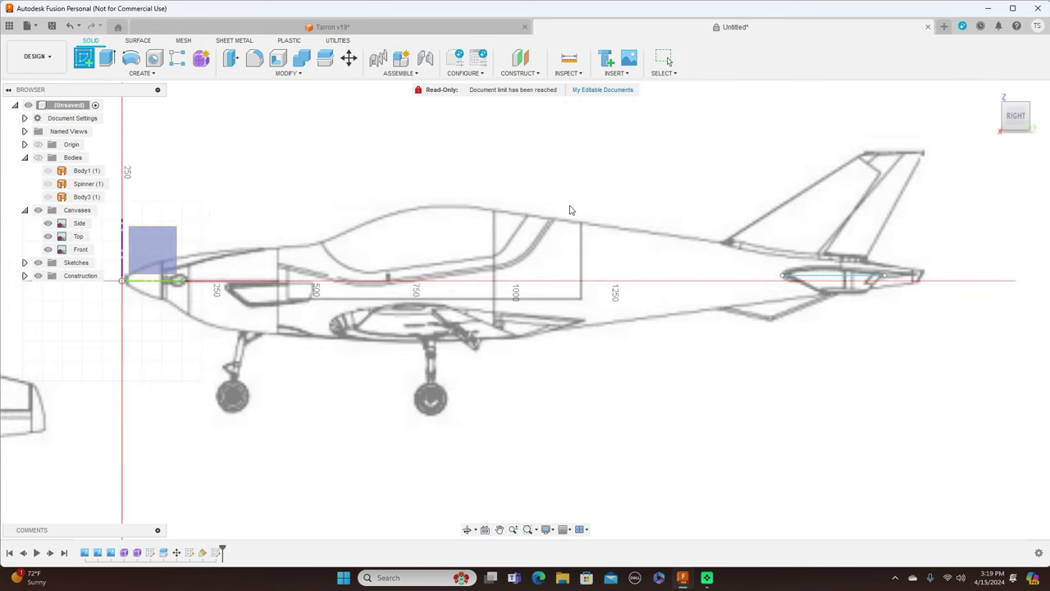
pyautogui.click(170, 242)
pyautogui.moveTo(438, 230); pyautogui.dragTo(288, 232, button='middle')
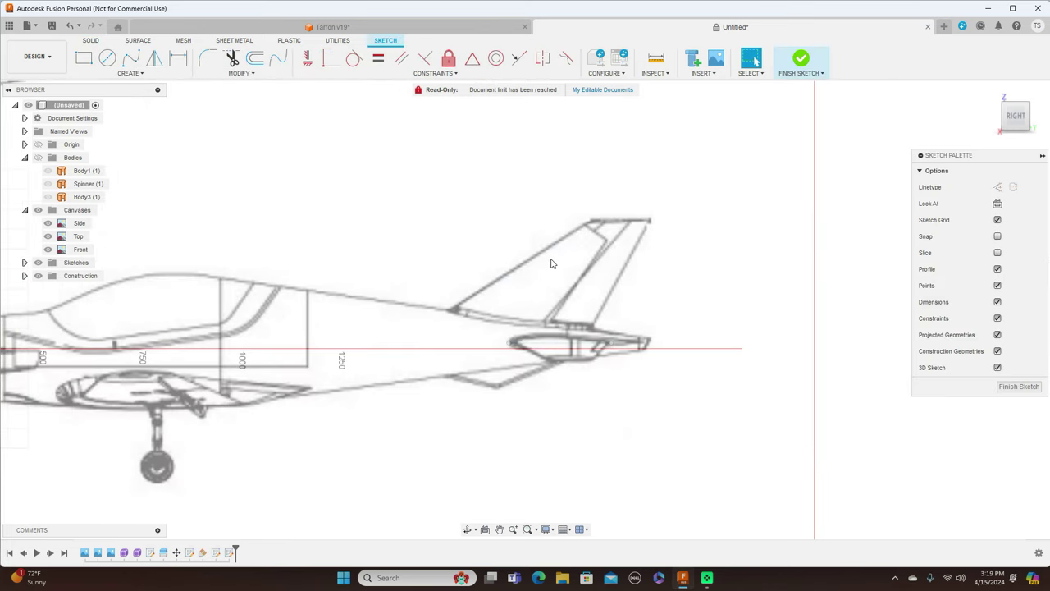
pyautogui.scroll(2, 552, 261)
pyautogui.scroll(3, 701, 374)
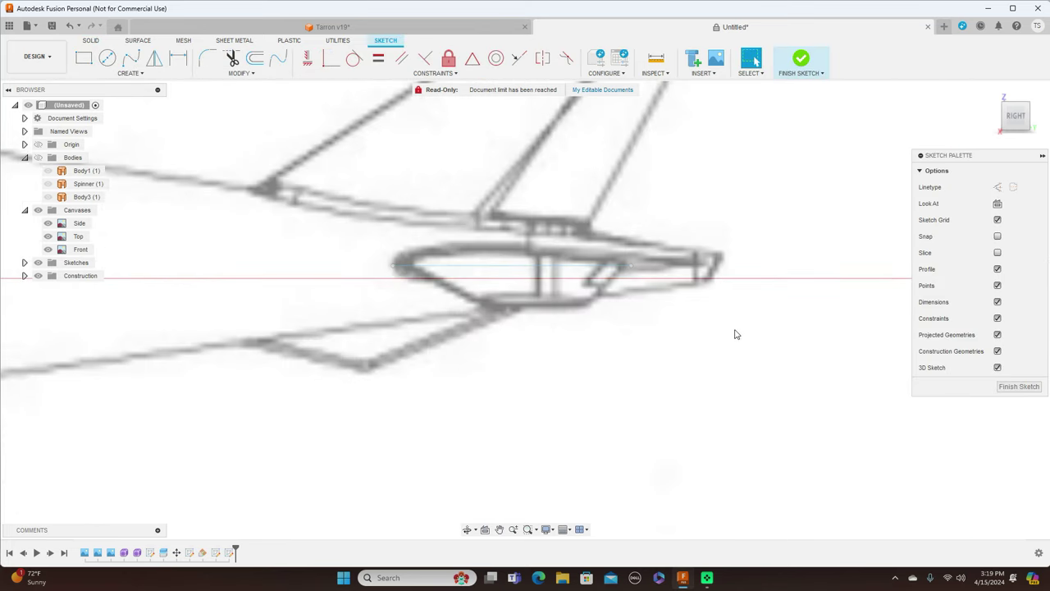
pyautogui.scroll(2, 738, 338)
pyautogui.moveTo(663, 378); pyautogui.dragTo(736, 383, button='middle')
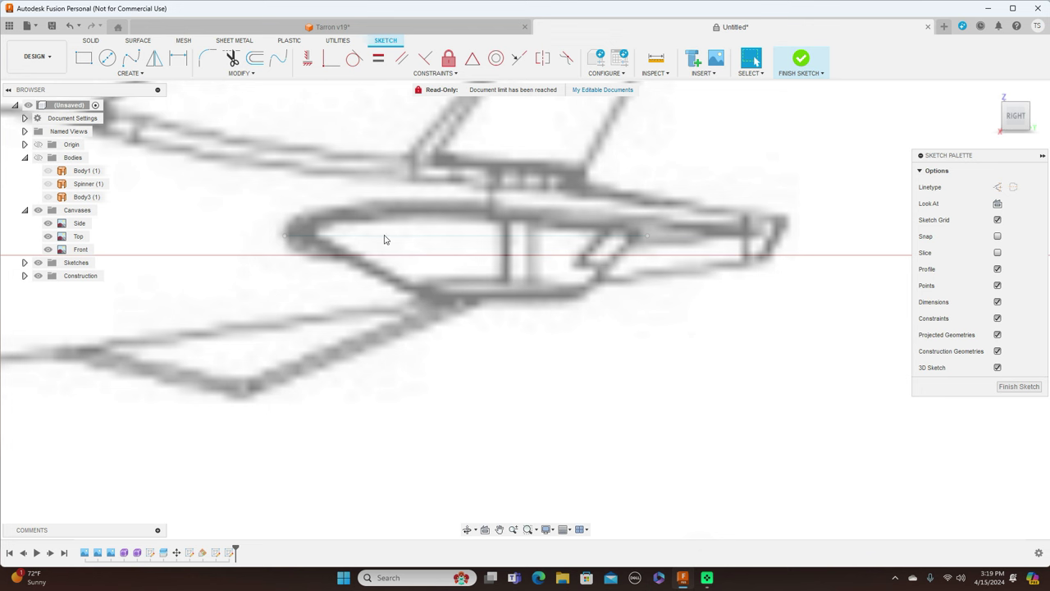
# Draw a five-point fit point spline along the tailplane's upper contour, from the root line's front tip to its rear end
pyautogui.click(131, 57)
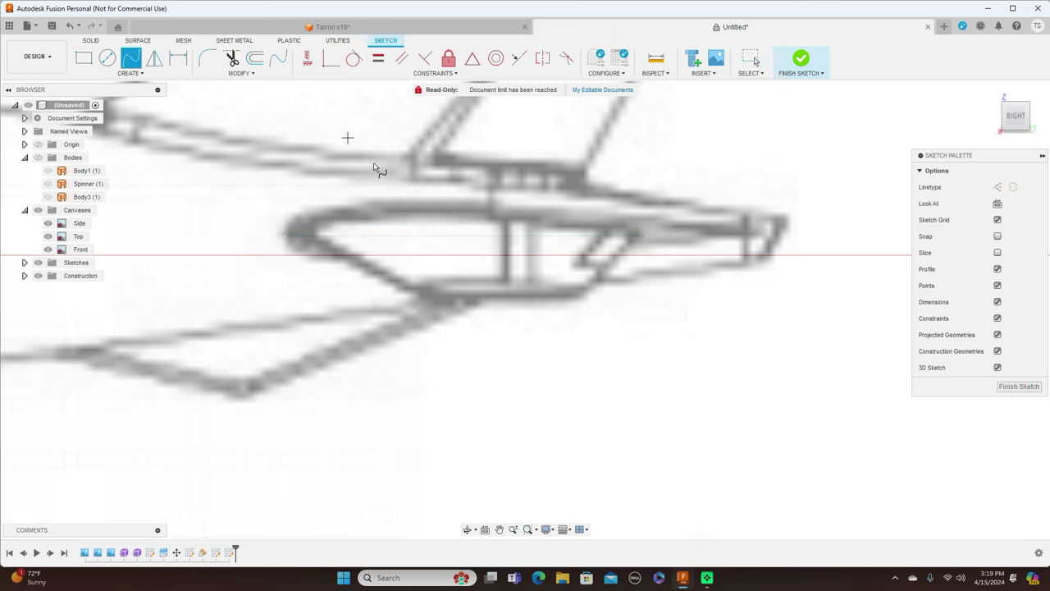
pyautogui.click(284, 236)
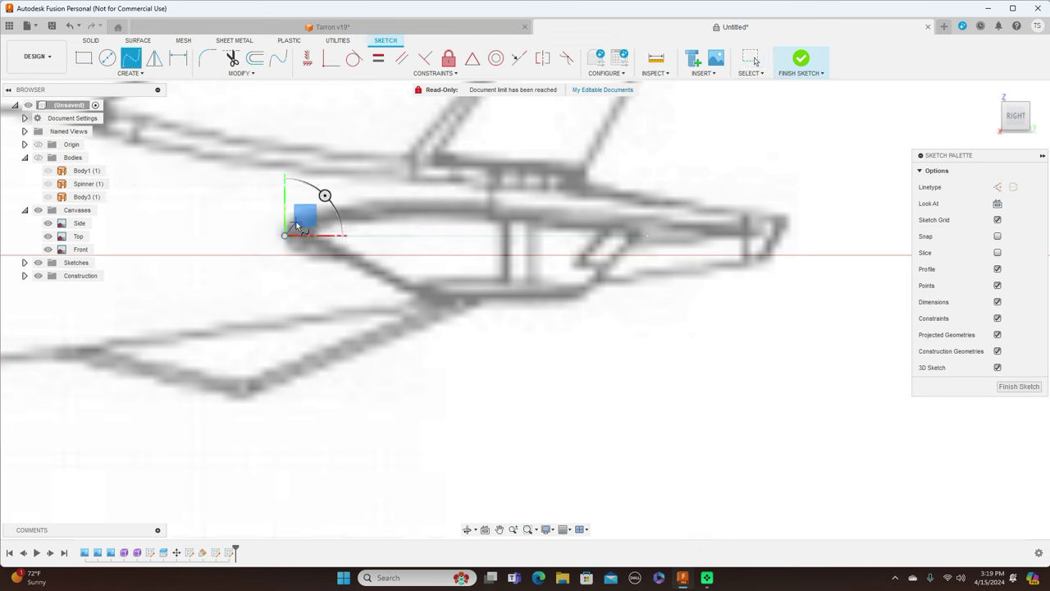
pyautogui.click(292, 223)
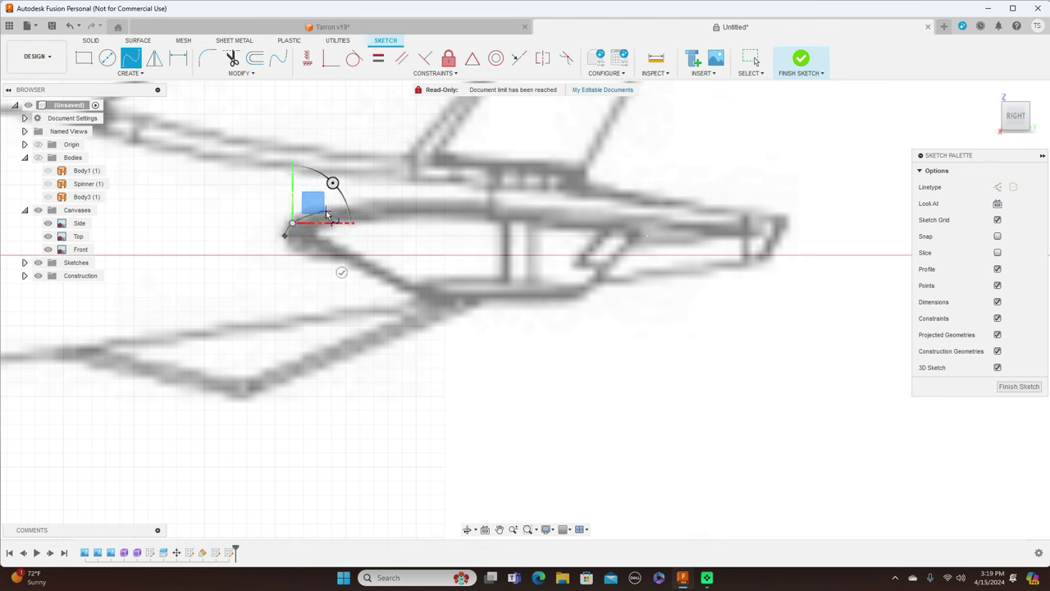
pyautogui.click(326, 211)
pyautogui.click(479, 211)
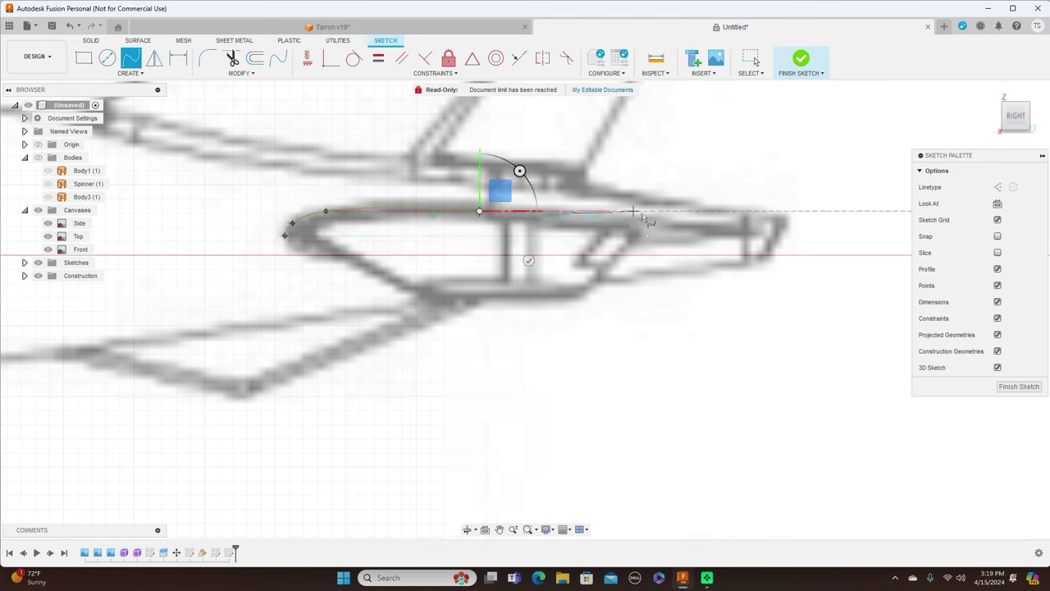
pyautogui.click(646, 235)
pyautogui.rightClick(647, 237)
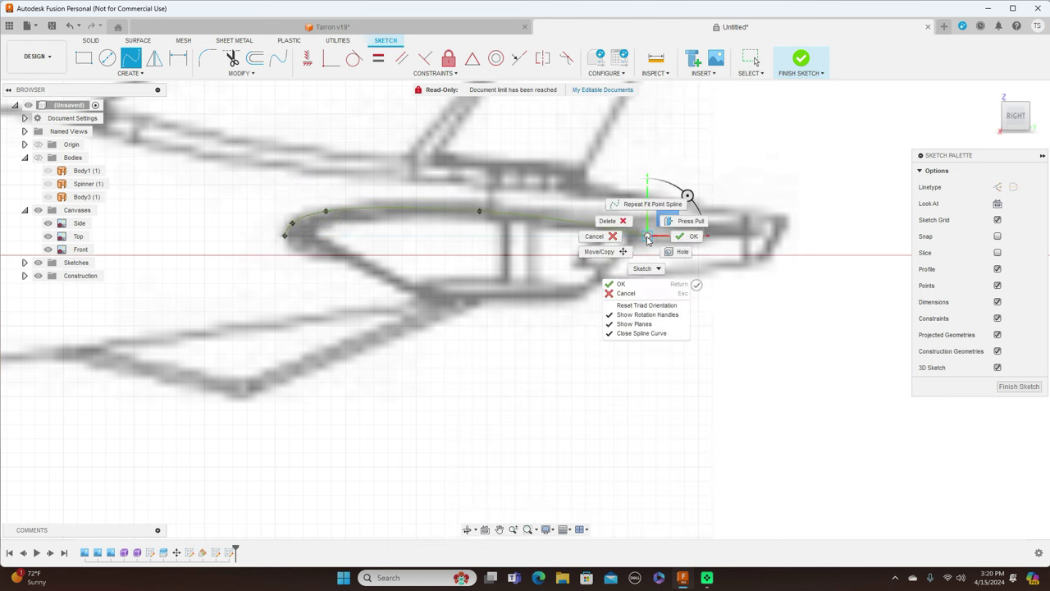
pyautogui.click(691, 237)
pyautogui.click(395, 213)
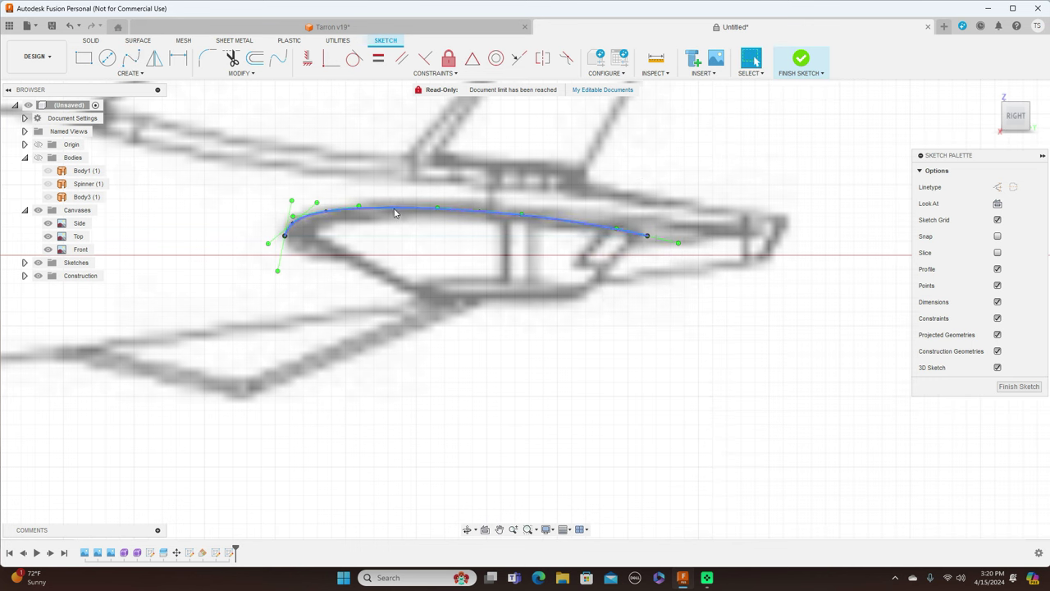
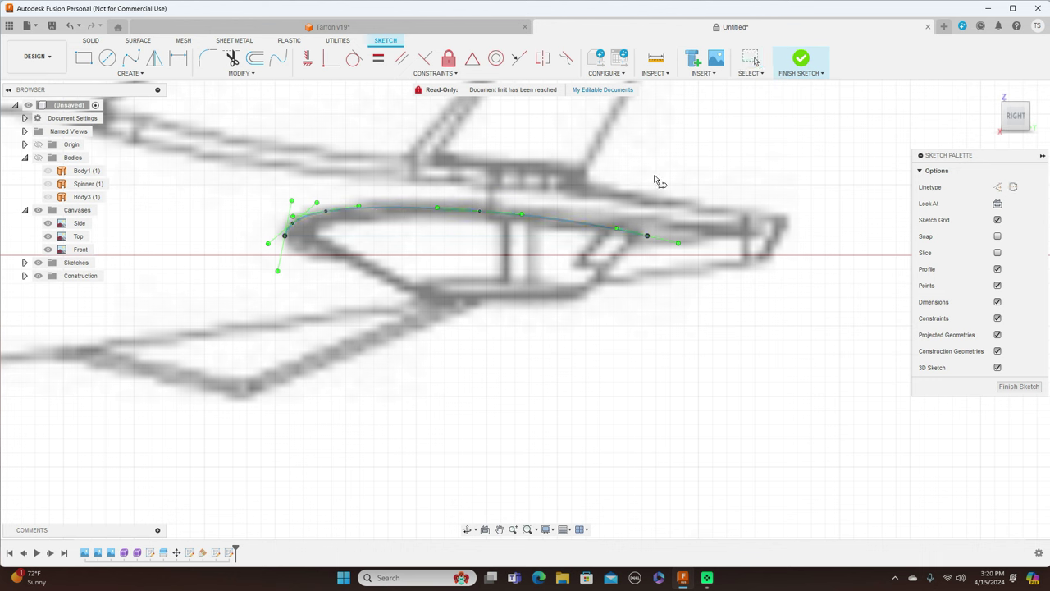
# Draw a horizontal chord line about 257 mm long joining the spline's front and rear ends
pyautogui.click(285, 237)
pyautogui.click(647, 236)
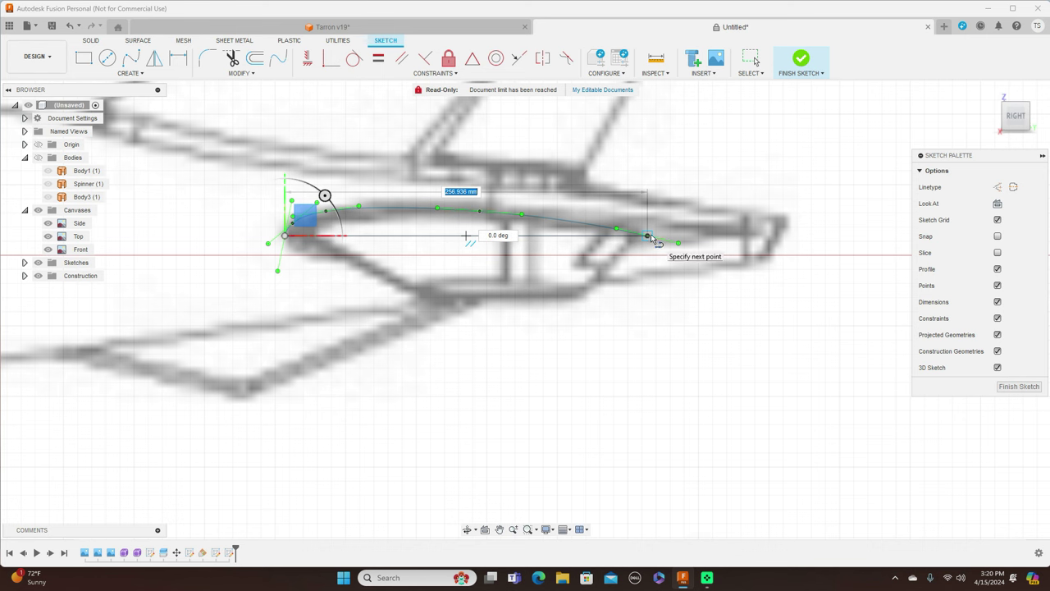
pyautogui.rightClick(649, 237)
pyautogui.click(680, 241)
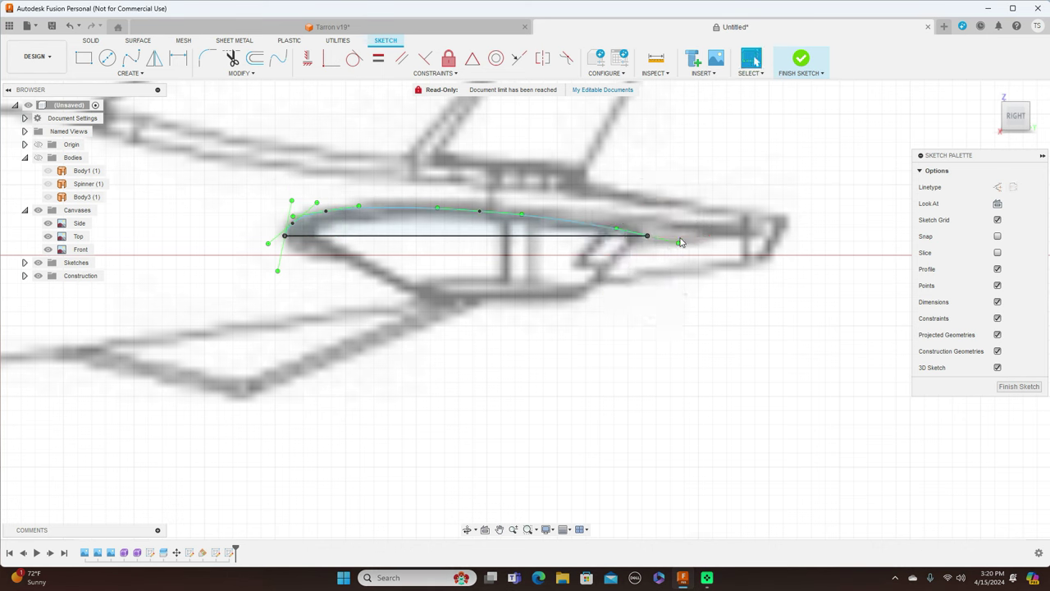
# Mirror the upper spline about the chord line to complete the tailplane's root airfoil, and finish the sketch
pyautogui.click(154, 58)
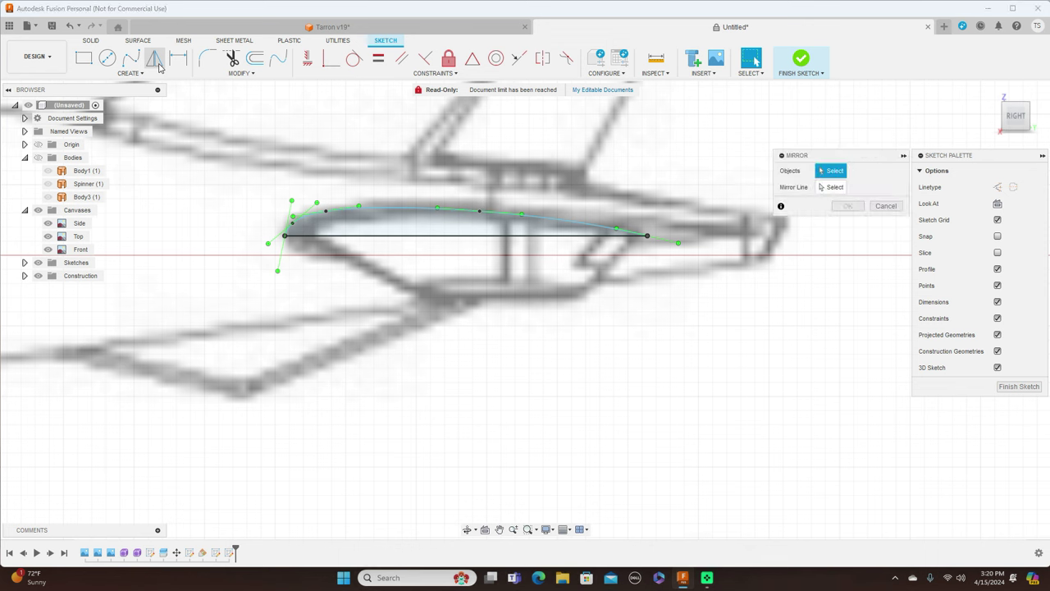
pyautogui.click(464, 211)
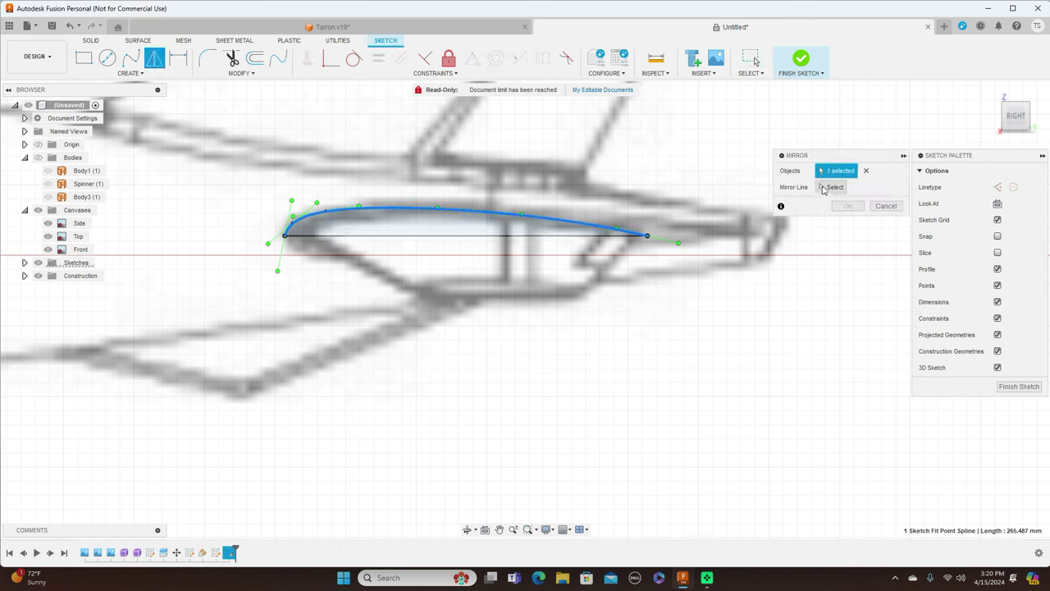
pyautogui.click(827, 187)
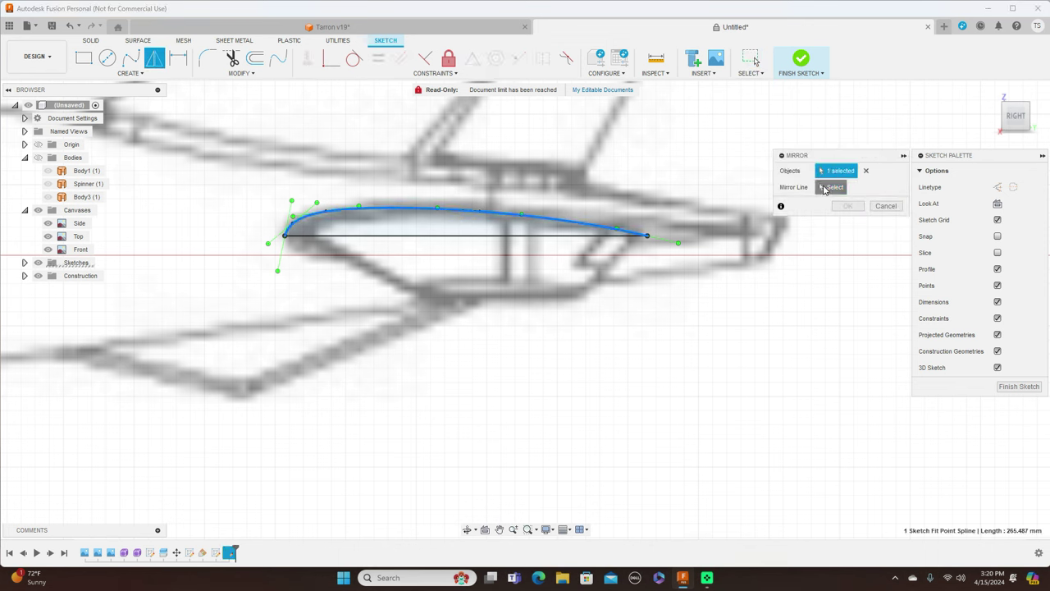
pyautogui.click(440, 238)
pyautogui.click(849, 207)
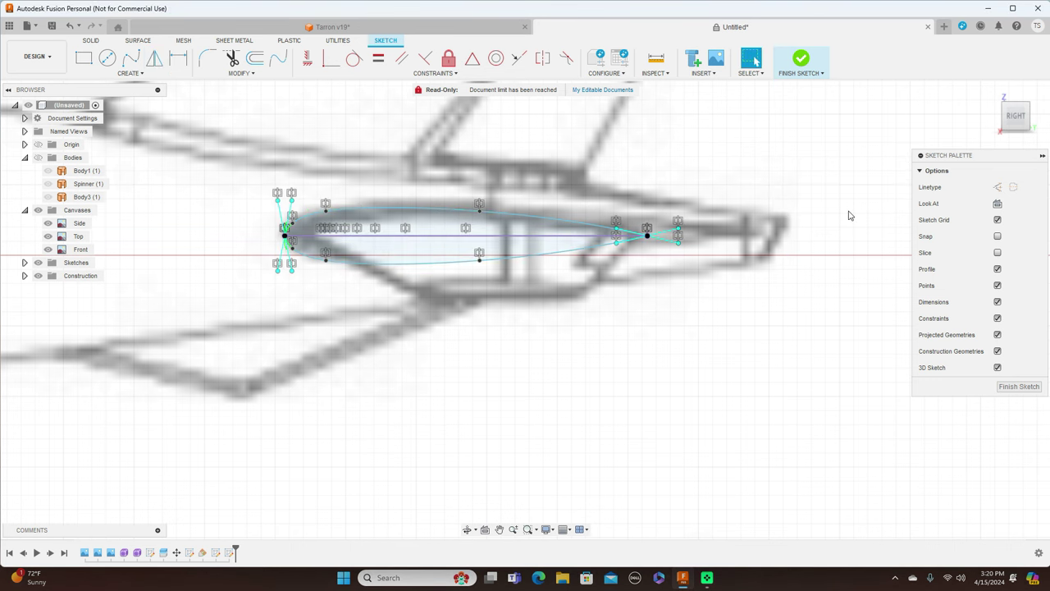
pyautogui.click(1018, 386)
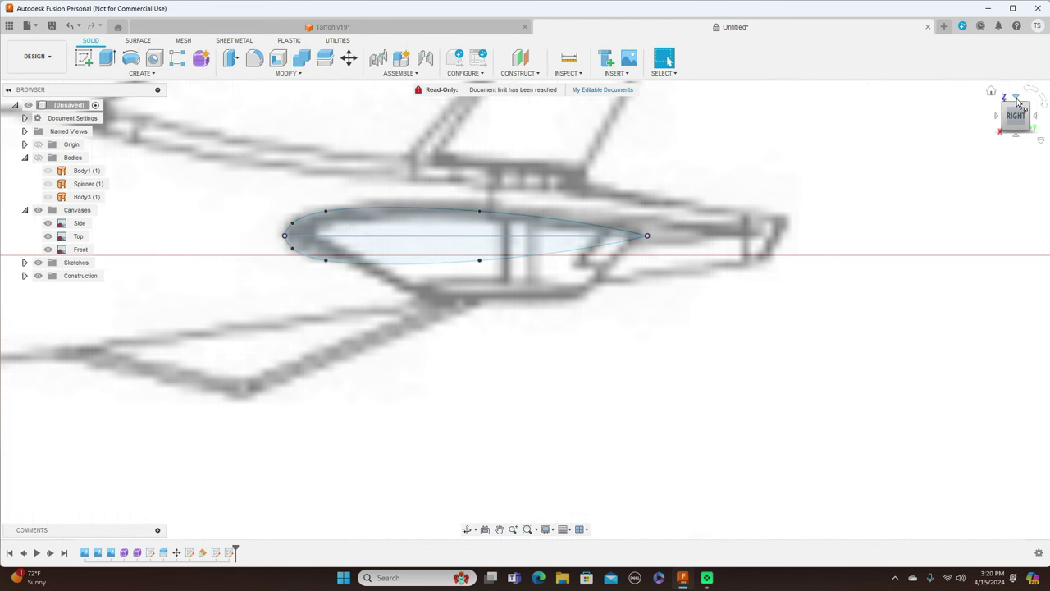
# Show the angled tailplane plane and create a sketch on it over the tail in top view
pyautogui.click(1017, 99)
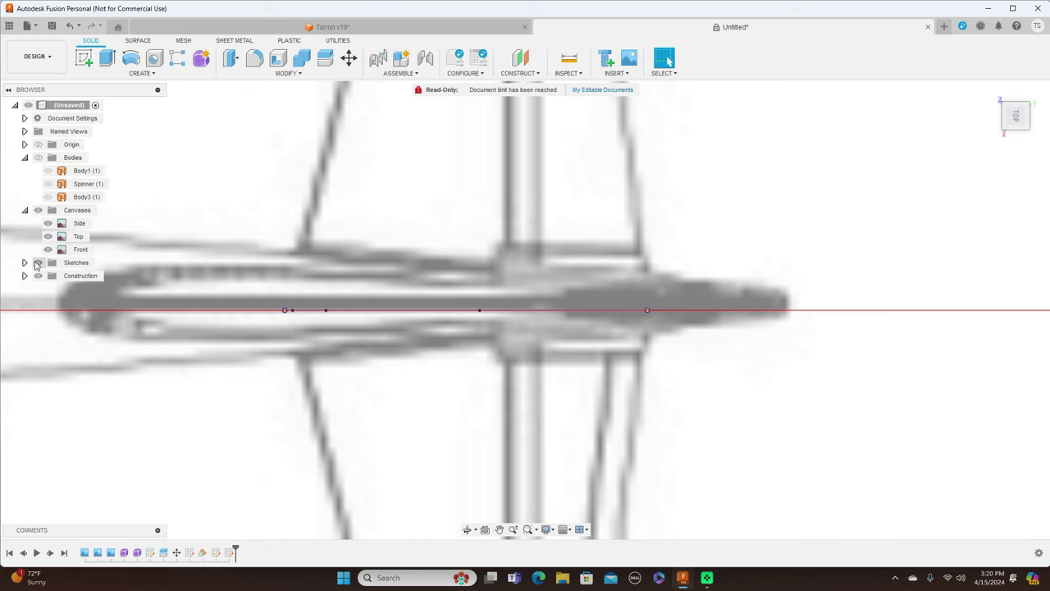
pyautogui.click(25, 276)
pyautogui.click(48, 289)
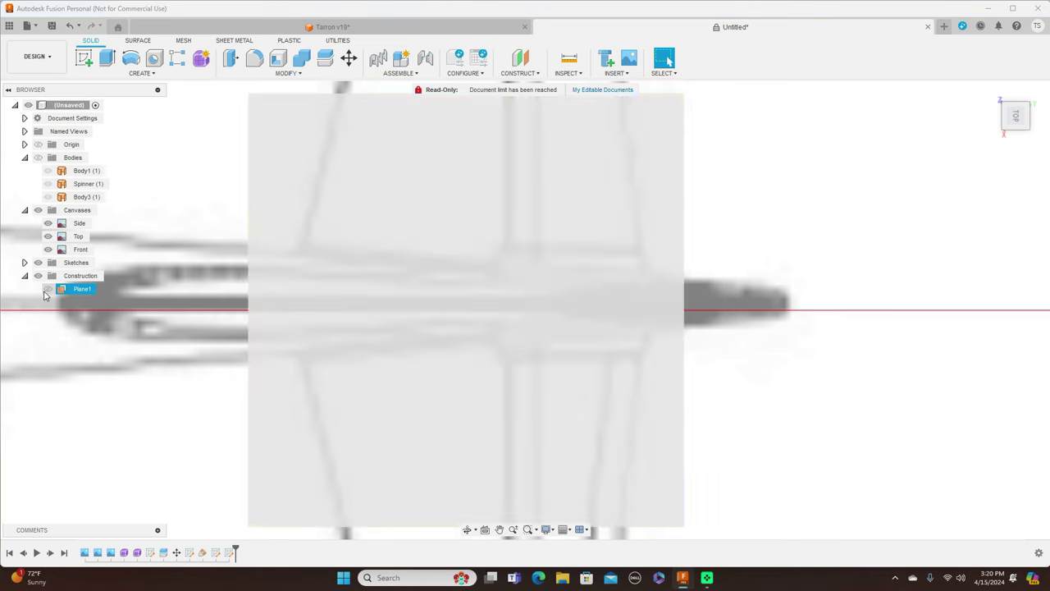
pyautogui.scroll(-4, 758, 420)
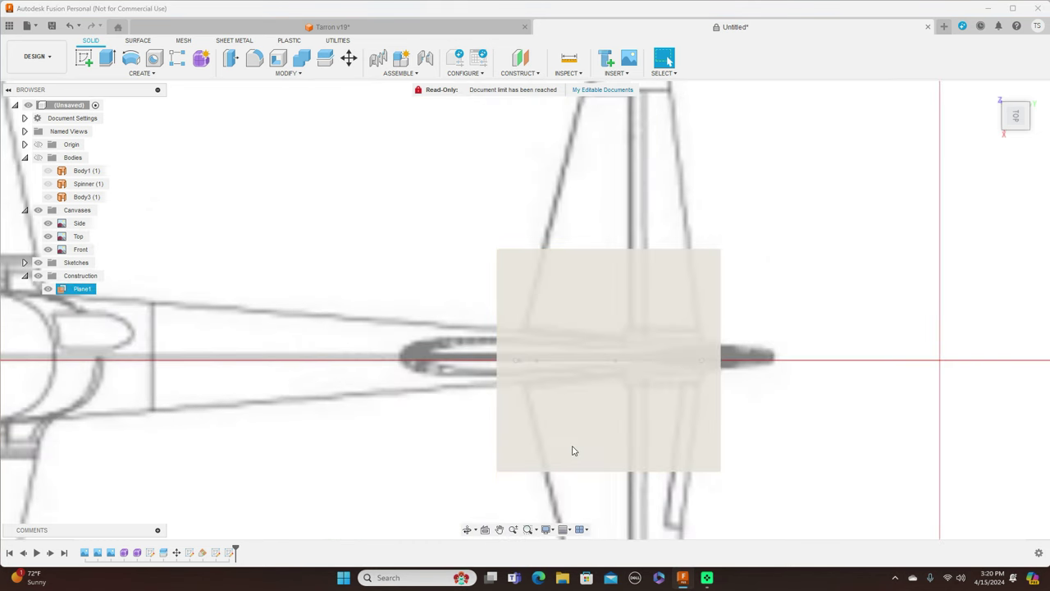
pyautogui.click(544, 413)
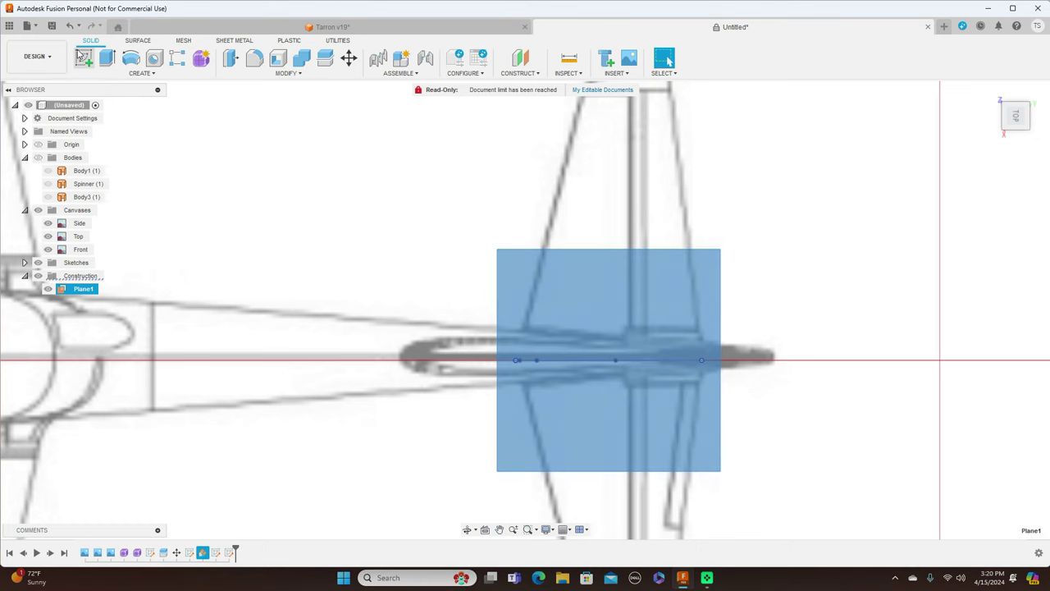
pyautogui.click(82, 59)
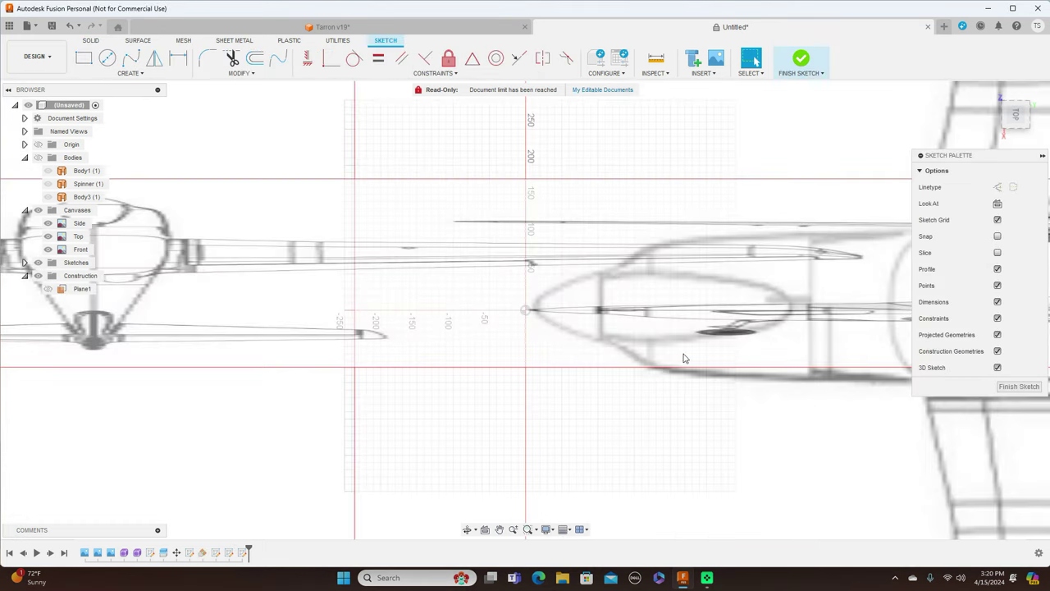
pyautogui.moveTo(323, 285); pyautogui.dragTo(238, 225, button='middle')
pyautogui.moveTo(680, 251)
pyautogui.mouseDown(button='middle')
pyautogui.moveTo(539, 344)
pyautogui.moveTo(222, 340)
pyautogui.moveTo(206, 330)
pyautogui.mouseUp(button='middle')
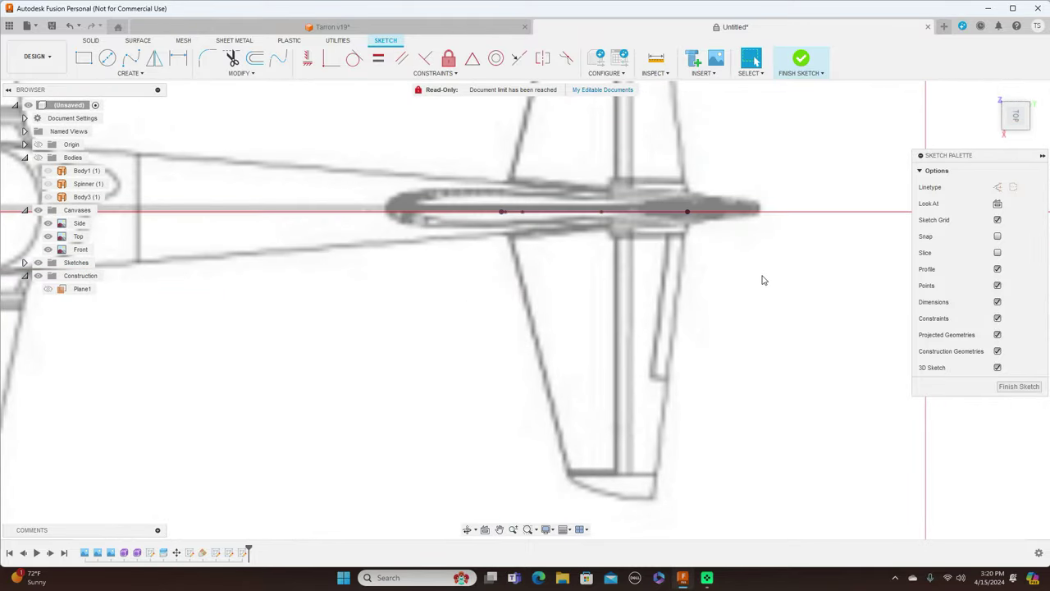
# Draw a line along the tailplane's trailing edge from the root profile's rear point to the tip line
pyautogui.click(687, 212)
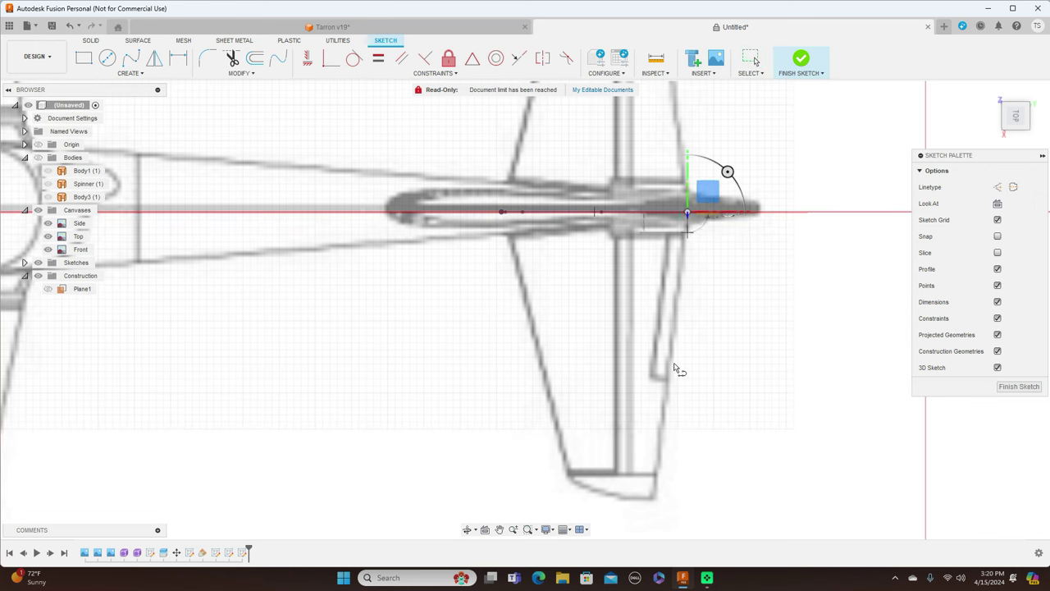
pyautogui.click(657, 476)
pyautogui.rightClick(657, 476)
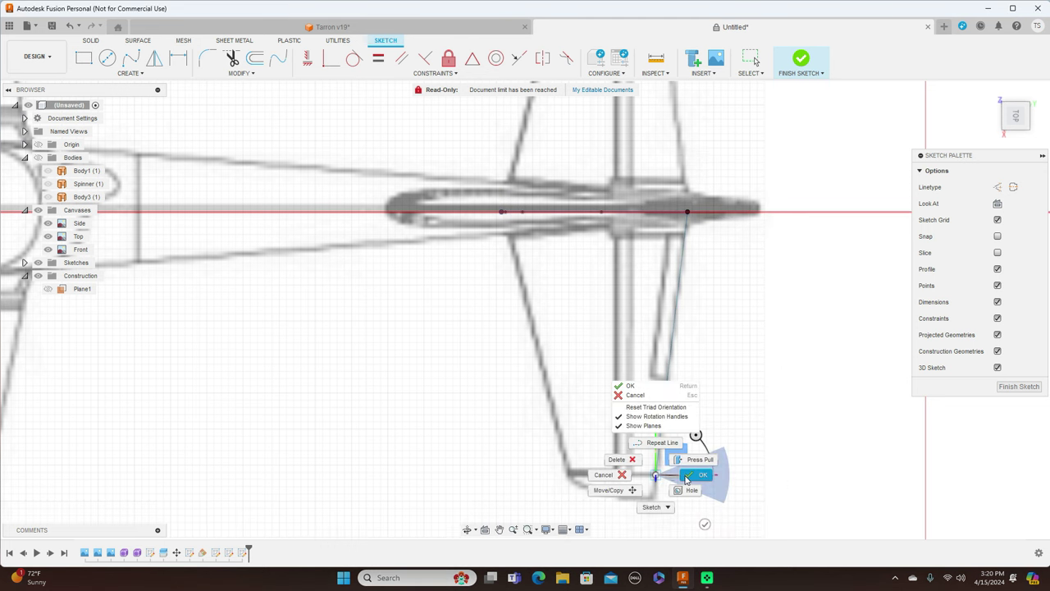
pyautogui.click(688, 477)
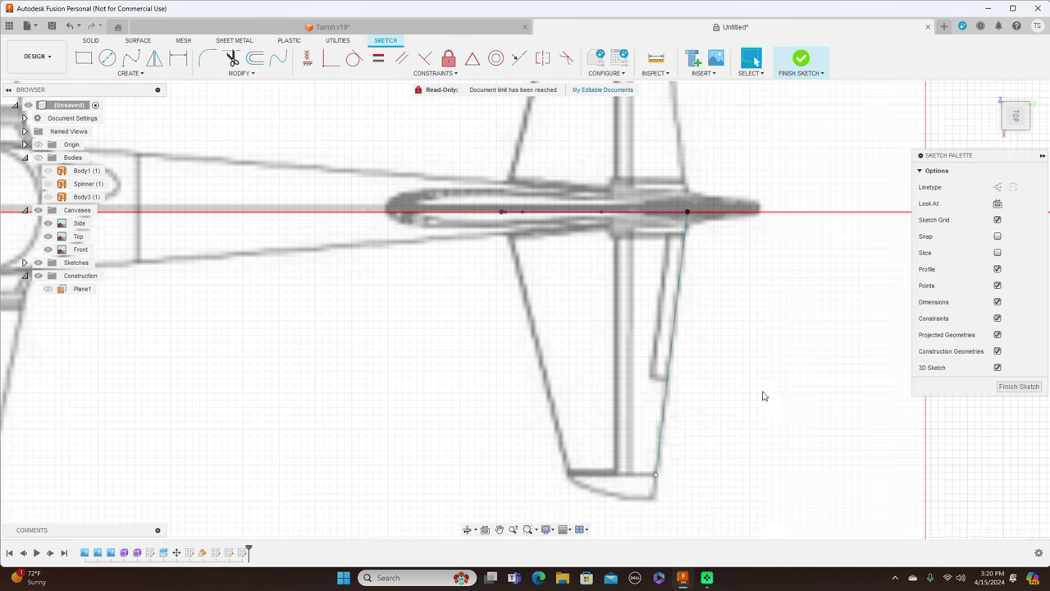
# Draw a line along the tailplane's leading edge from the root profile's front point to the tip line, and finish the sketch
pyautogui.click(502, 212)
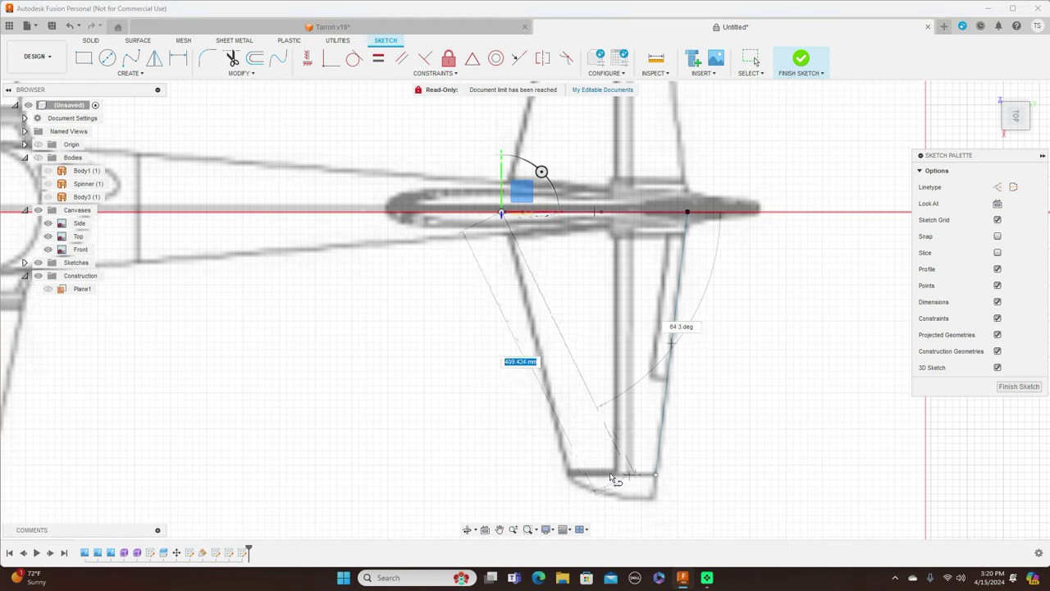
pyautogui.click(568, 475)
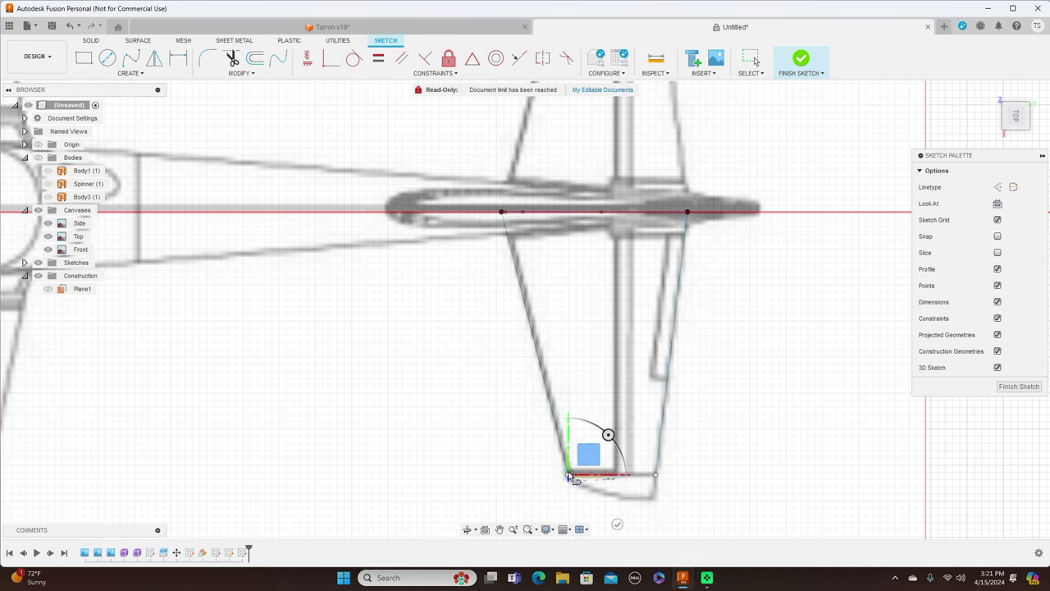
pyautogui.rightClick(569, 475)
pyautogui.click(601, 473)
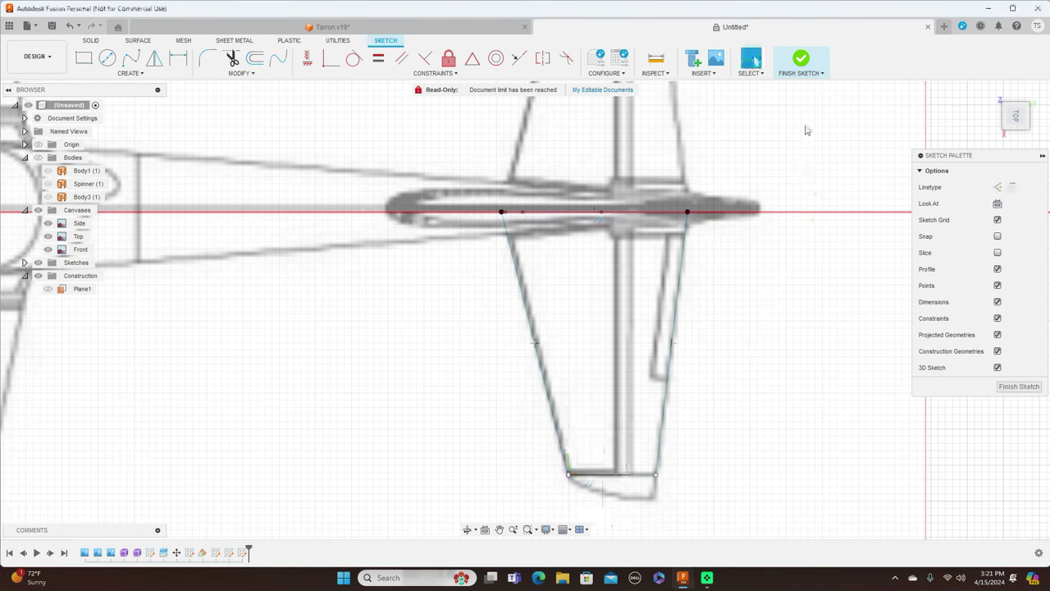
pyautogui.click(818, 74)
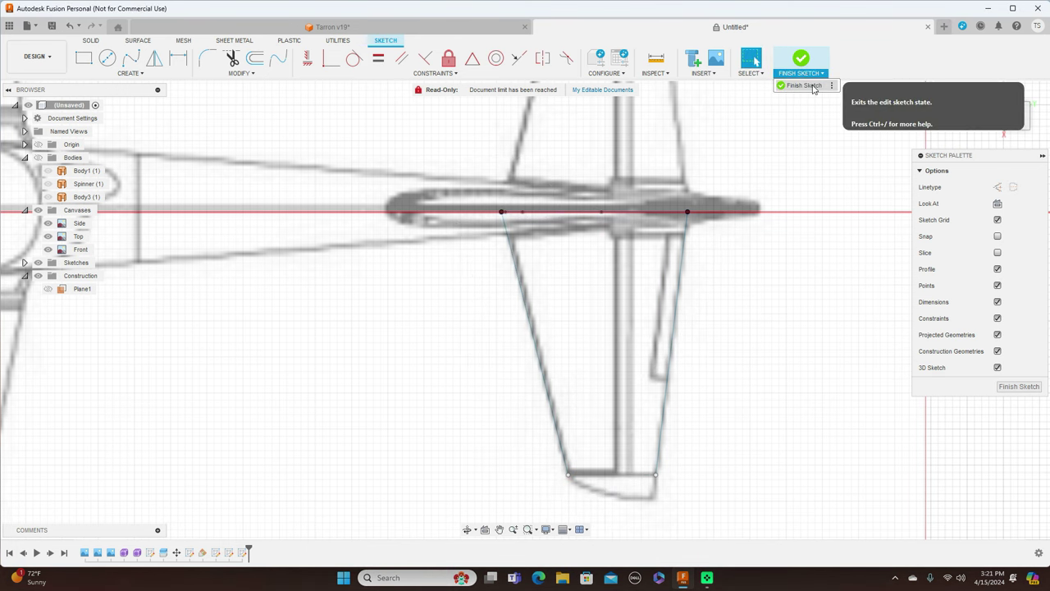
pyautogui.click(802, 86)
# Sweep both root airfoil halves along the leading-edge line as a new body, with the trailing-edge line as guide rail and Full Extents, and show the bodies
pyautogui.moveTo(1014, 124)
pyautogui.mouseDown()
pyautogui.moveTo(1030, 87)
pyautogui.moveTo(1015, 90)
pyautogui.mouseUp()
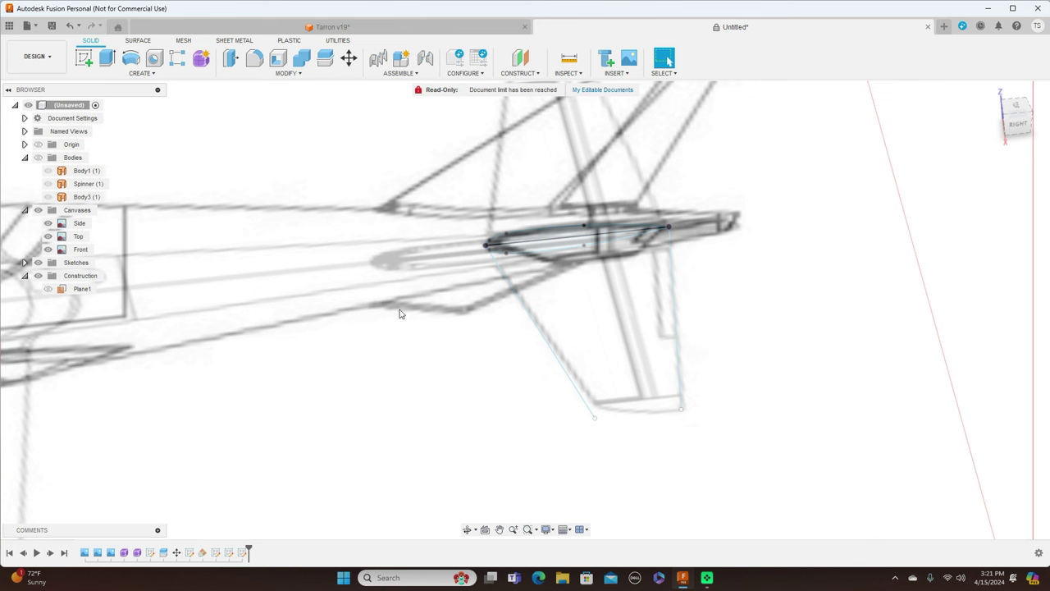
pyautogui.click(164, 73)
pyautogui.click(117, 155)
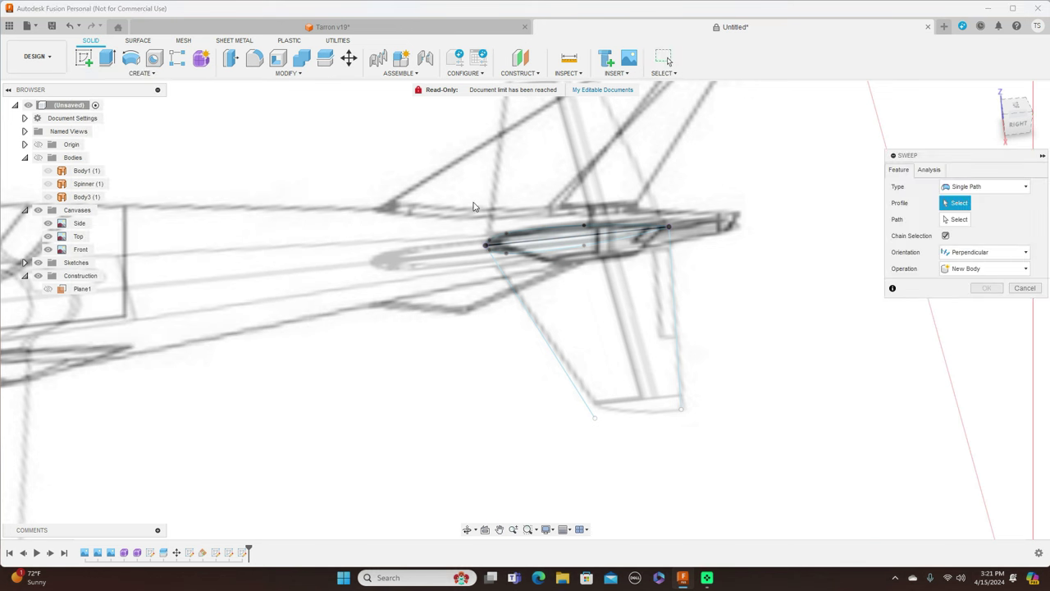
pyautogui.scroll(2, 498, 211)
pyautogui.click(568, 248)
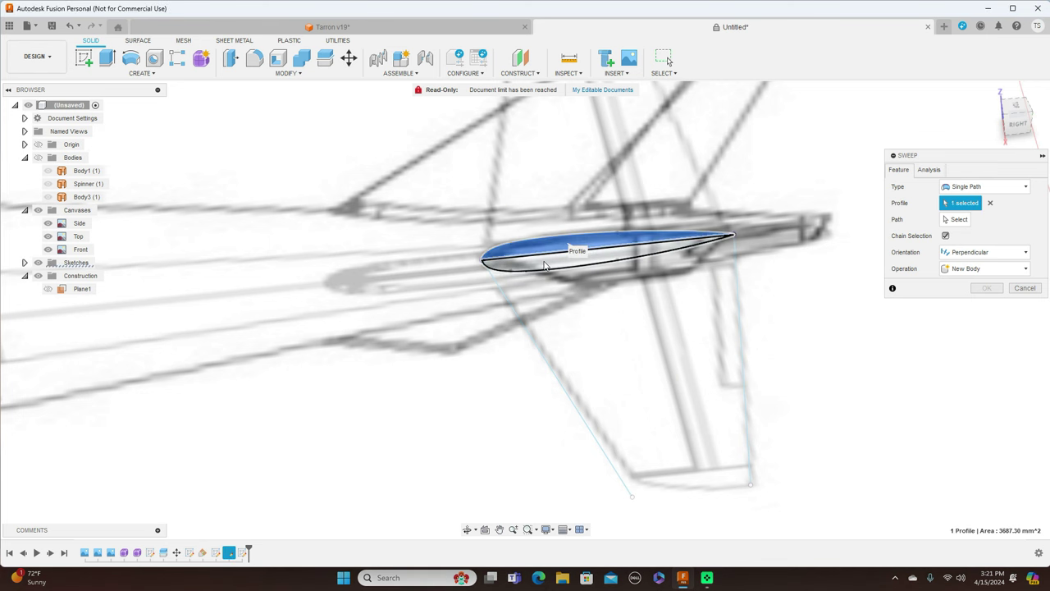
pyautogui.click(551, 268)
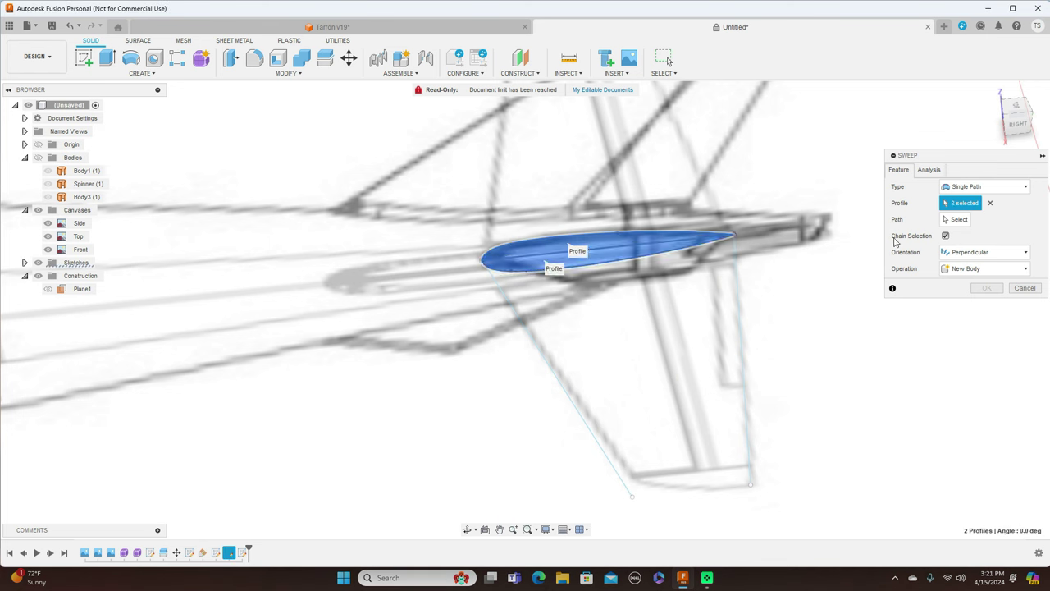
pyautogui.click(1002, 186)
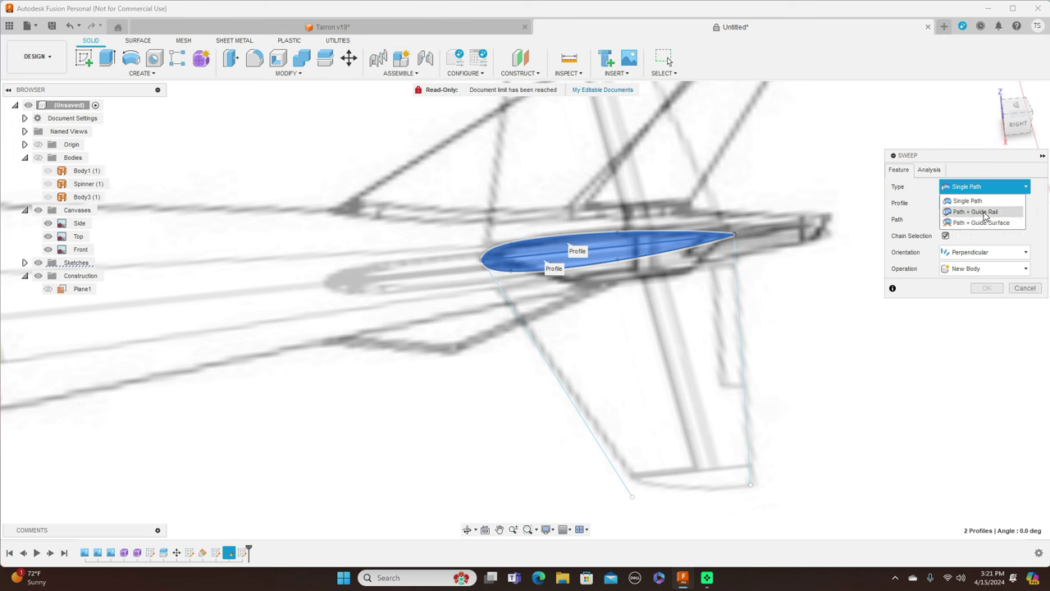
pyautogui.click(986, 214)
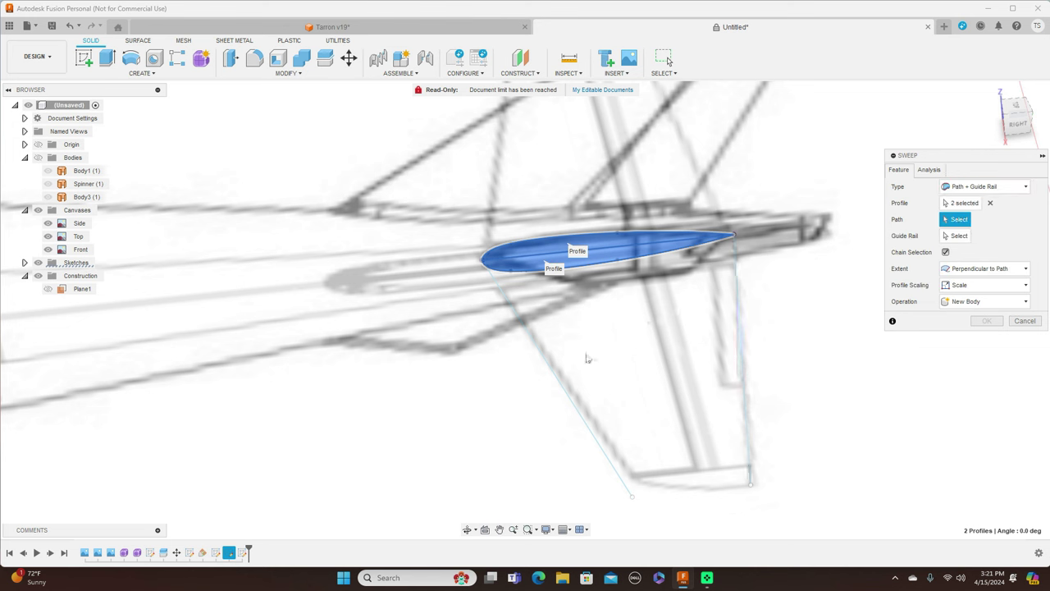
pyautogui.click(546, 358)
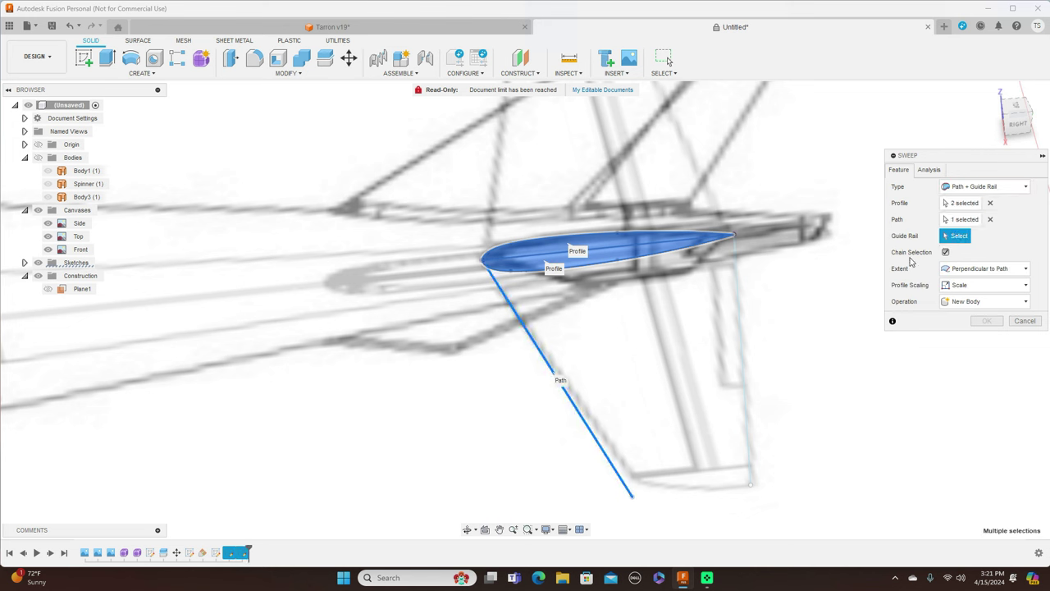
pyautogui.click(743, 328)
pyautogui.click(985, 268)
pyautogui.click(984, 293)
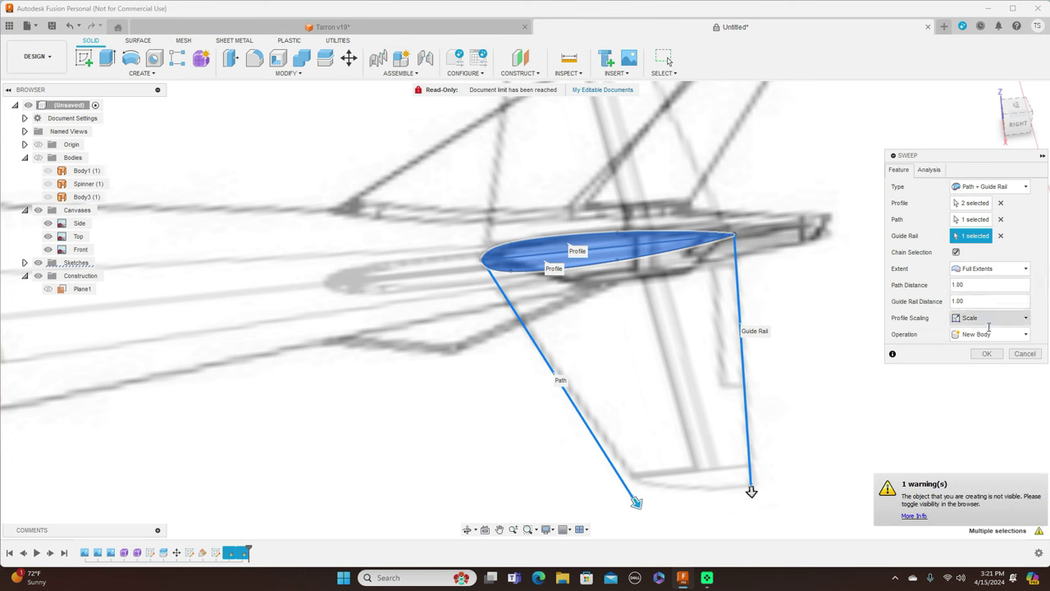
pyautogui.click(988, 355)
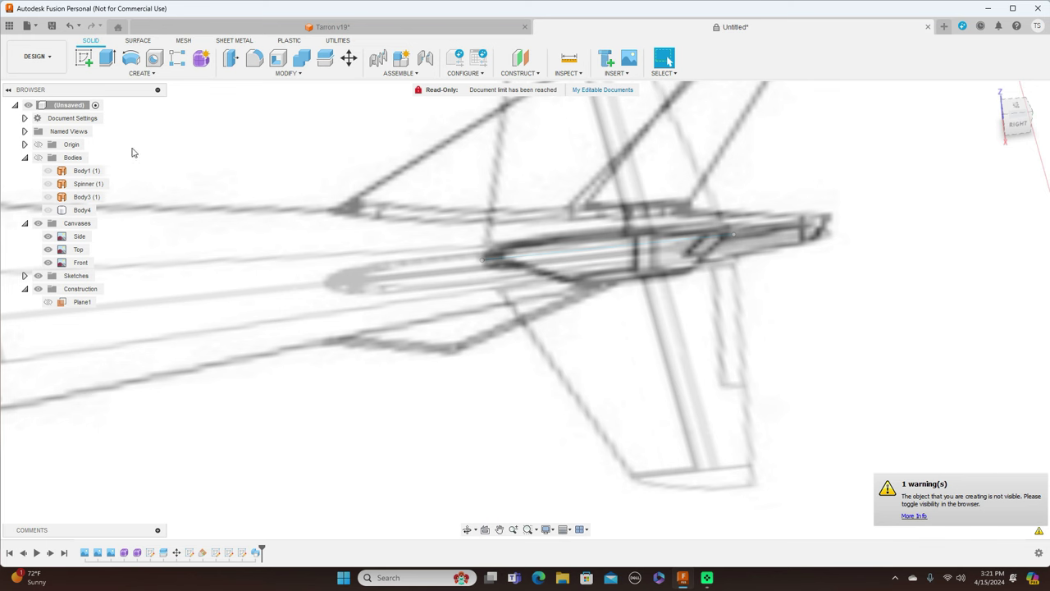
pyautogui.click(38, 158)
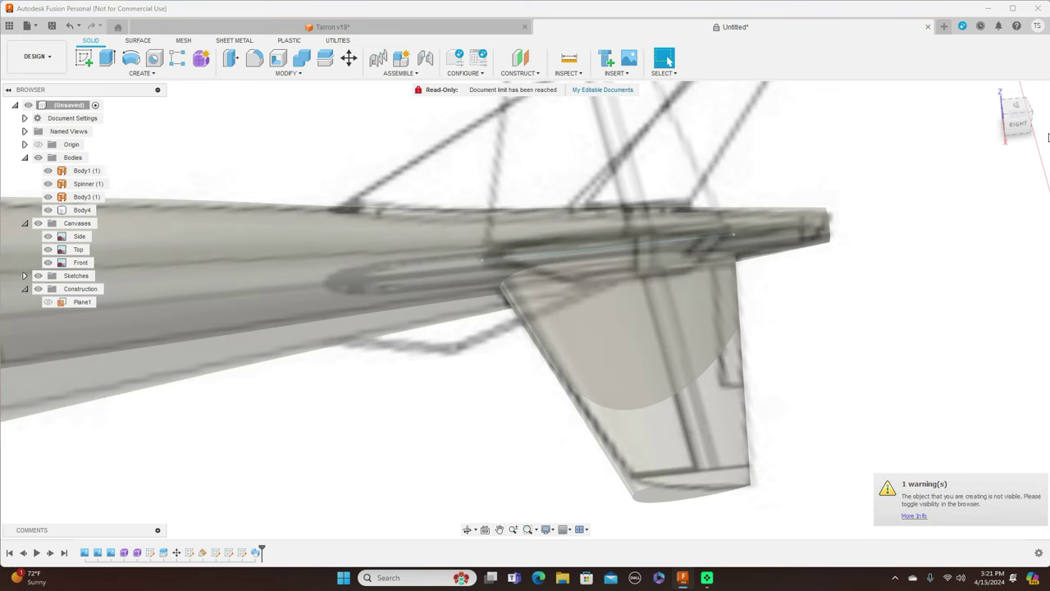
# Examine the swept tailplane body against the reference canvases in front, side and angled views
pyautogui.click(1016, 125)
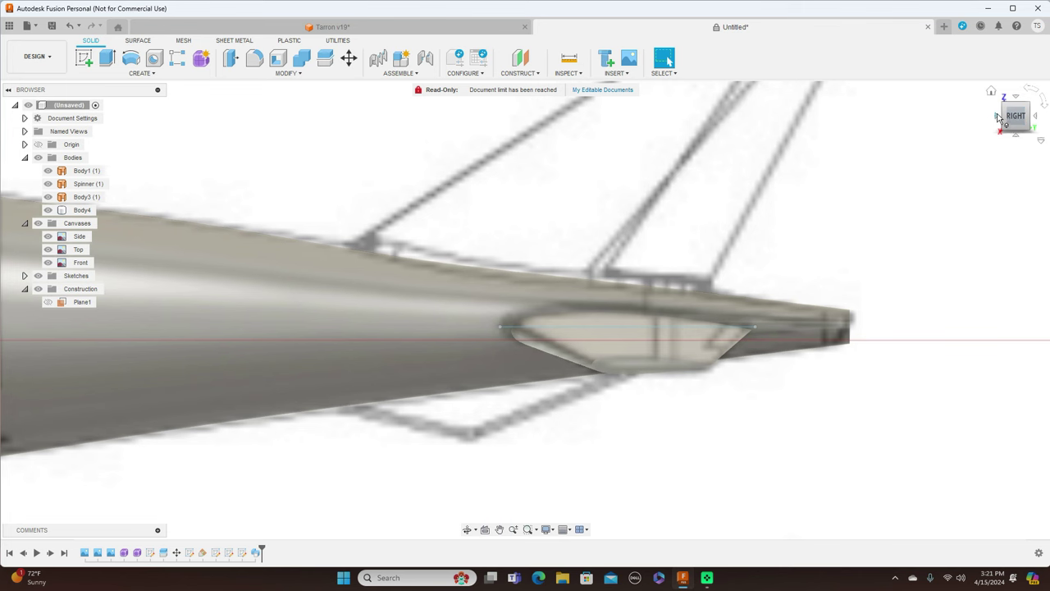
pyautogui.click(998, 118)
pyautogui.click(630, 342)
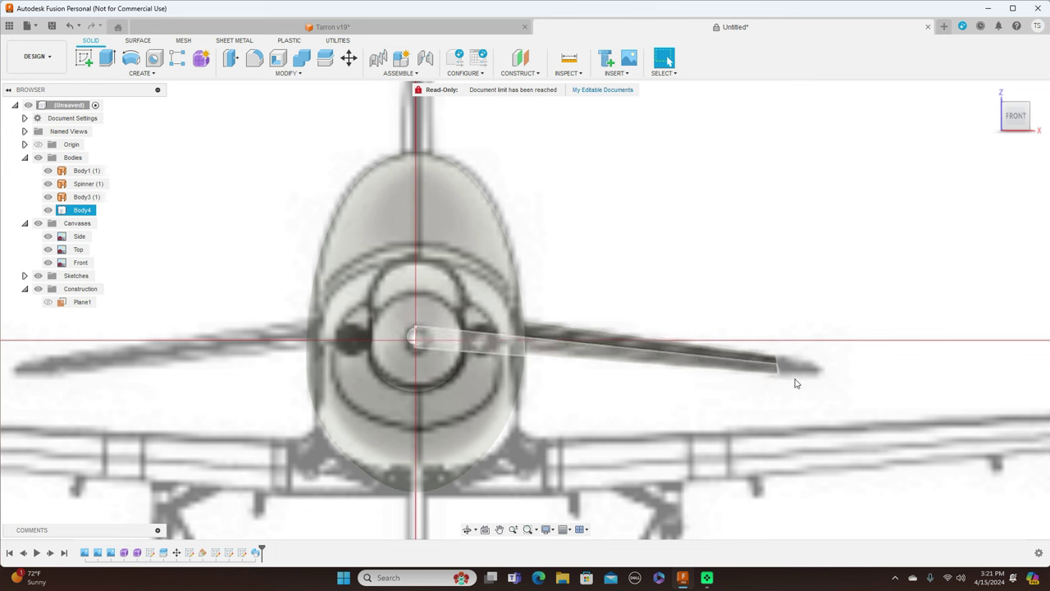
pyautogui.click(719, 337)
pyautogui.scroll(-3, 936, 275)
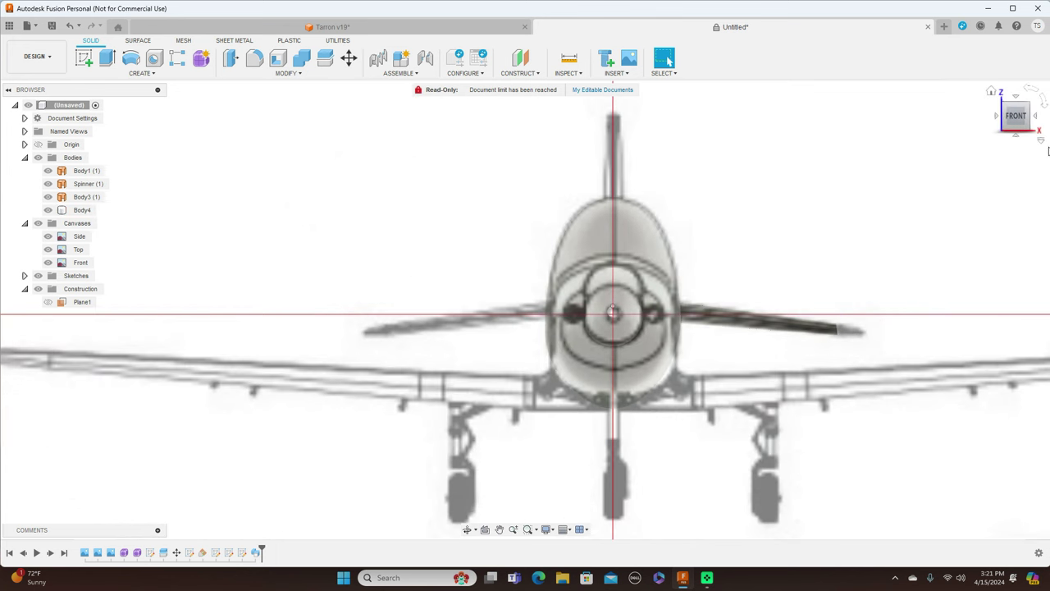
pyautogui.click(1037, 119)
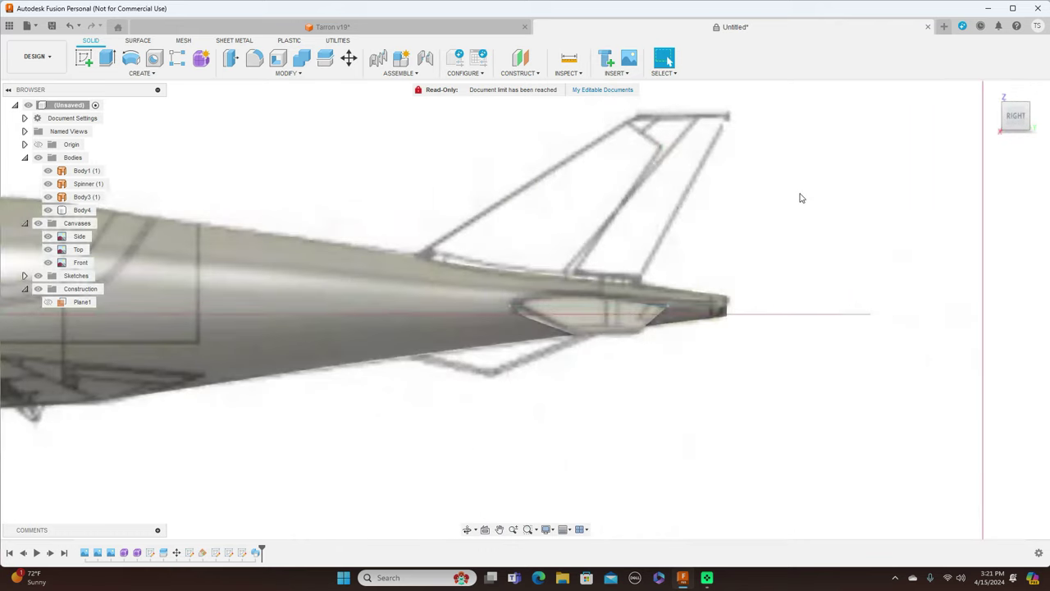
pyautogui.moveTo(1048, 105)
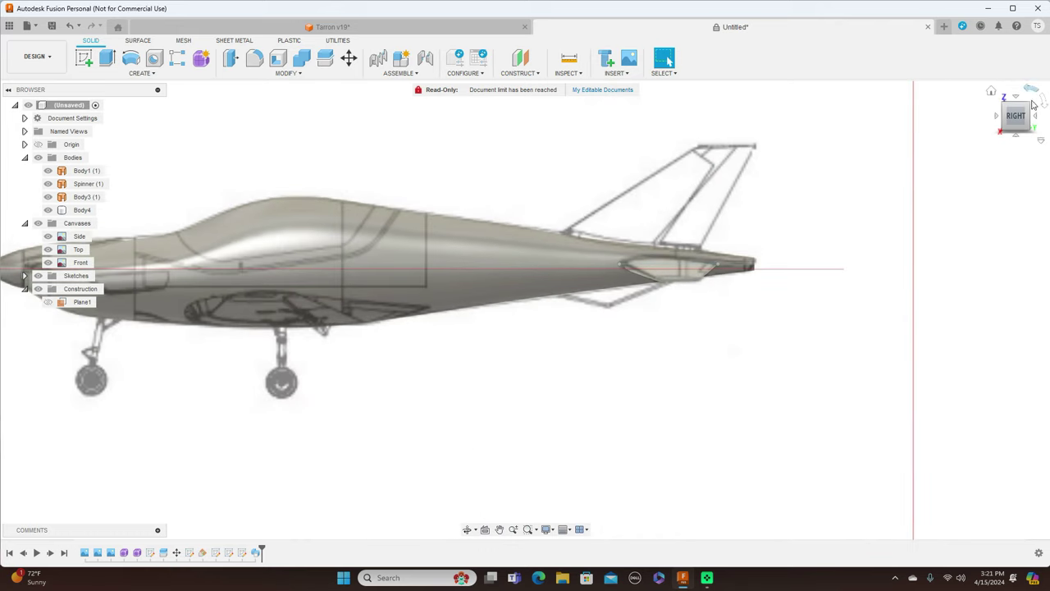
pyautogui.scroll(-2, 839, 216)
pyautogui.moveTo(858, 331); pyautogui.dragTo(858, 193, button='middle')
pyautogui.scroll(2, 858, 217)
pyautogui.click(1020, 140)
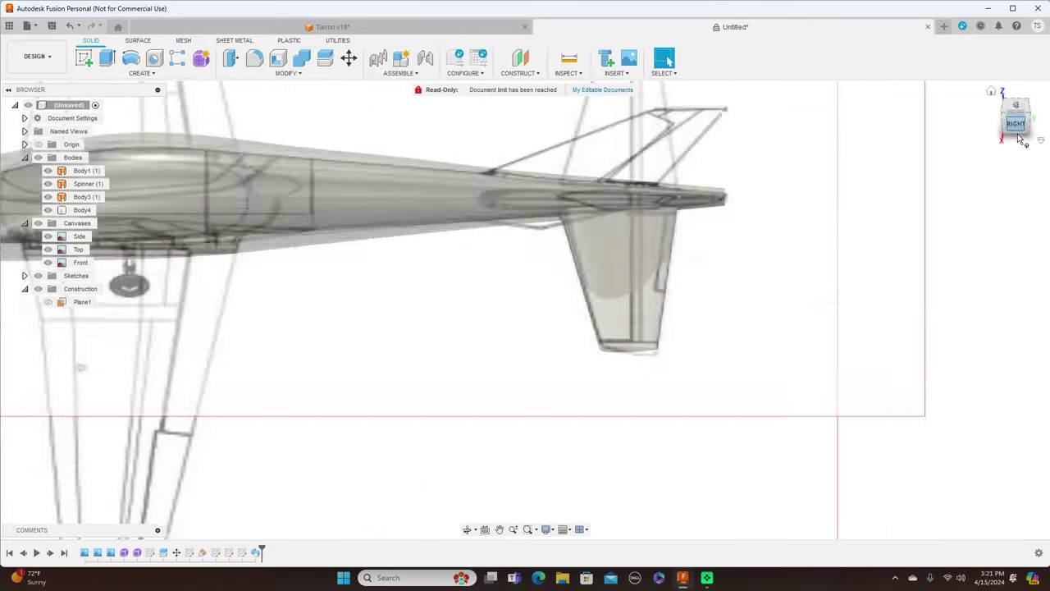
pyautogui.scroll(3, 1024, 161)
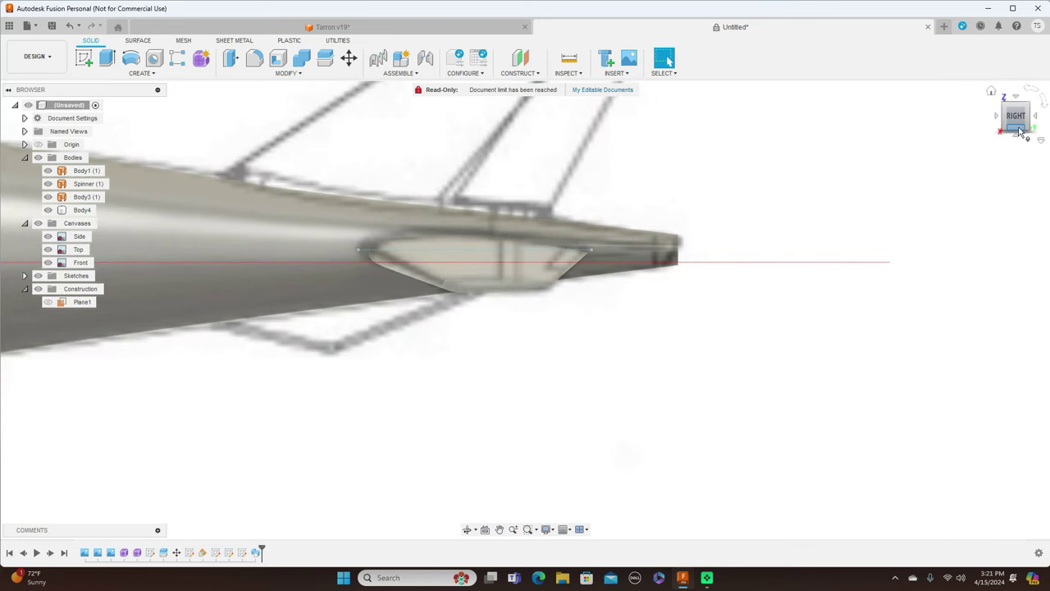
# Create a sketch on the tailplane's tip face and project the face's airfoil outline into it
pyautogui.click(1020, 131)
pyautogui.click(495, 275)
pyautogui.scroll(2, 496, 275)
pyautogui.scroll(1, 408, 256)
pyautogui.click(450, 279)
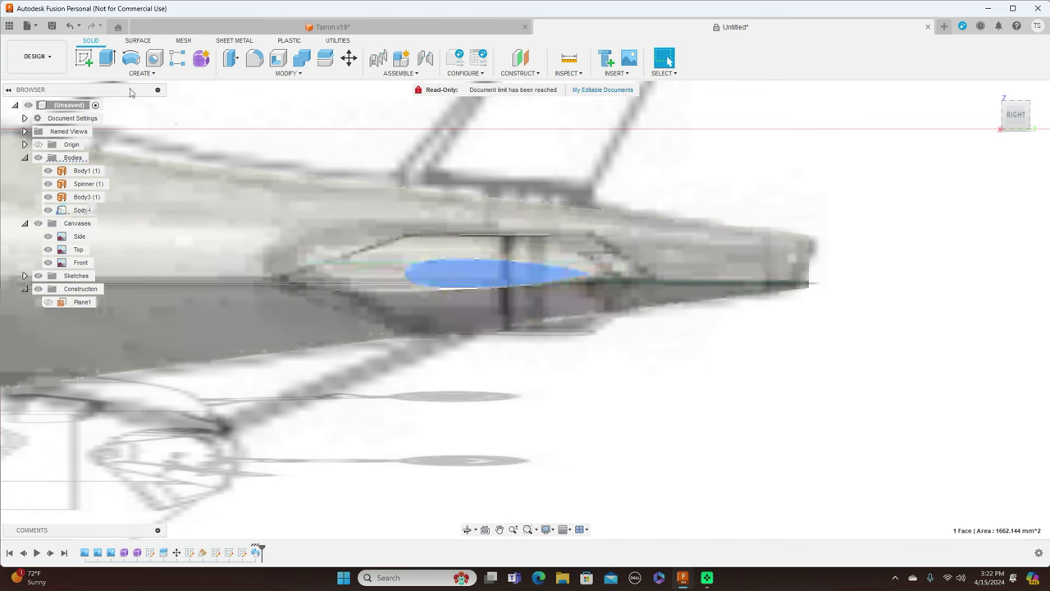
pyautogui.click(89, 61)
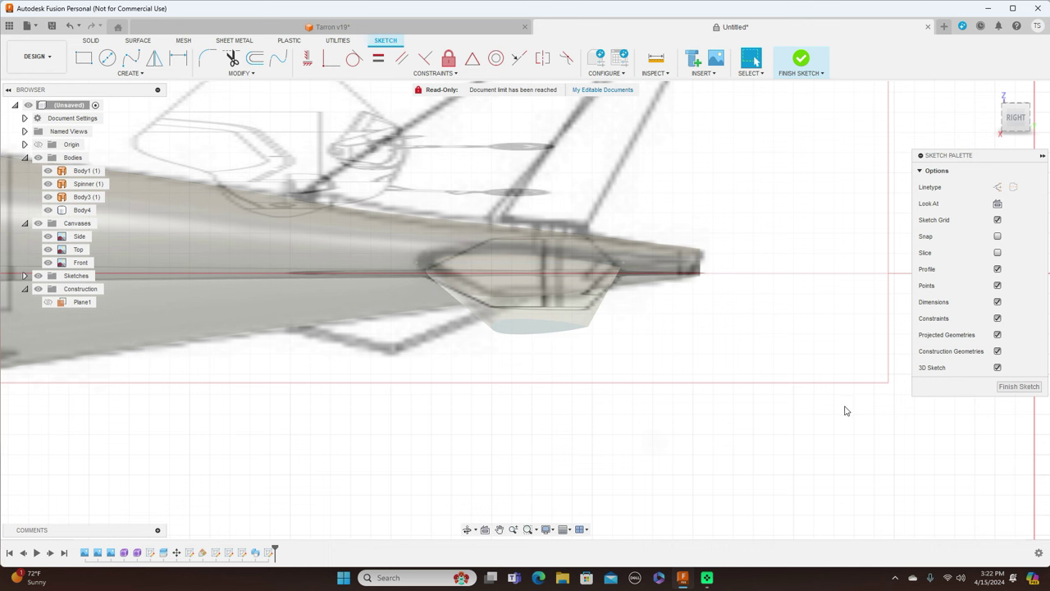
pyautogui.press('p')
pyautogui.click(537, 329)
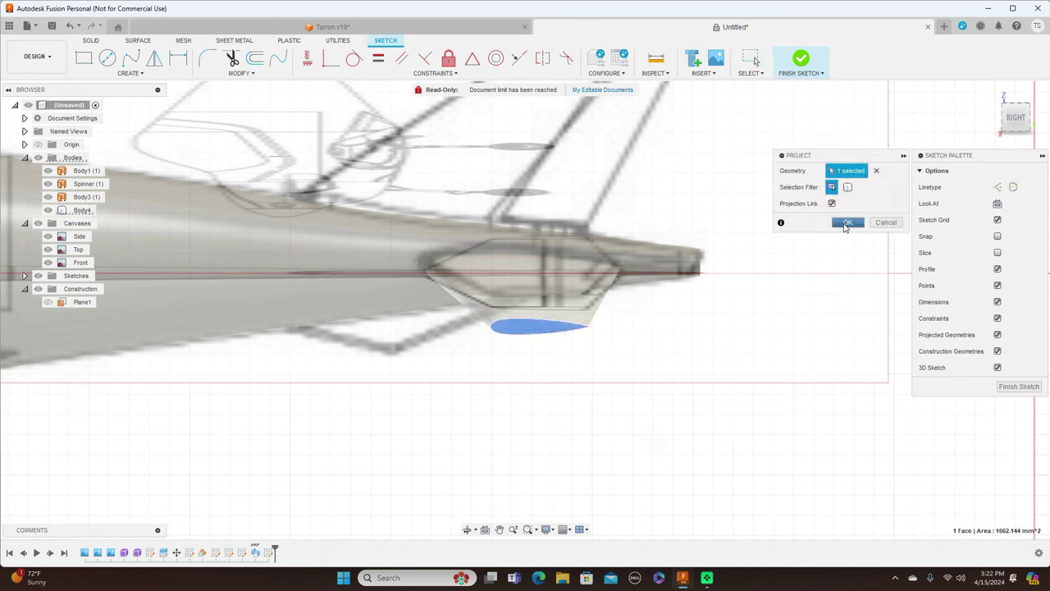
pyautogui.click(848, 223)
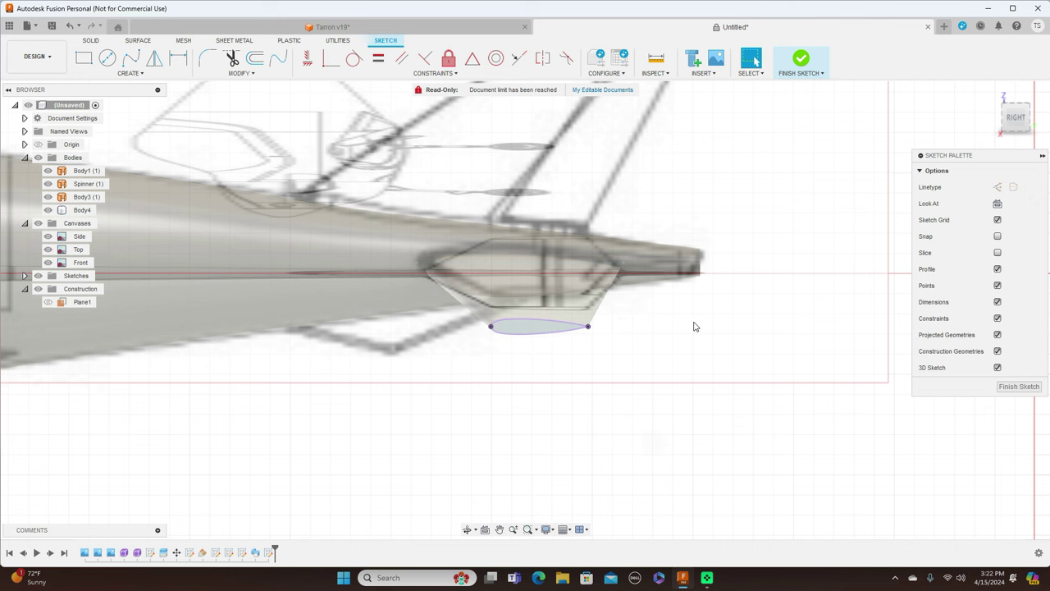
# Draw a chord line between the front and rear points of the projected tip airfoil, and finish the sketch
pyautogui.press('l')
pyautogui.click(490, 327)
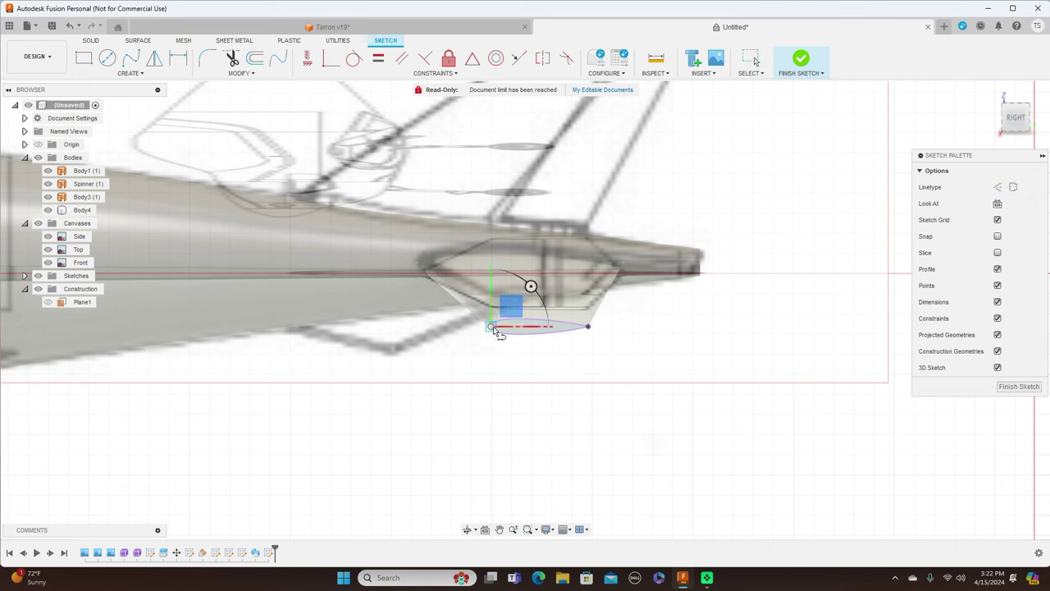
pyautogui.click(588, 327)
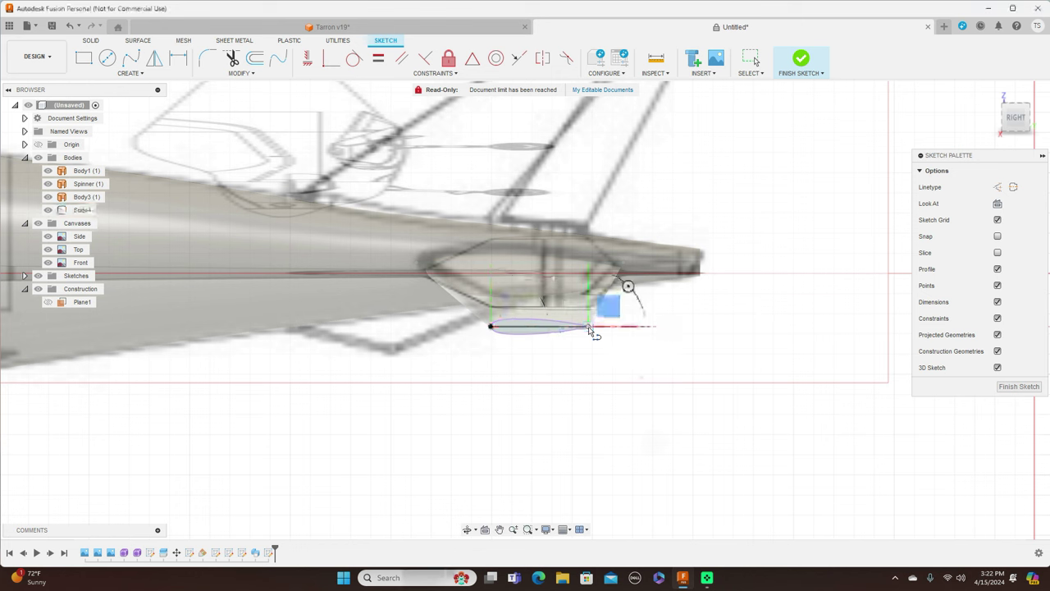
pyautogui.rightClick(591, 327)
pyautogui.click(630, 327)
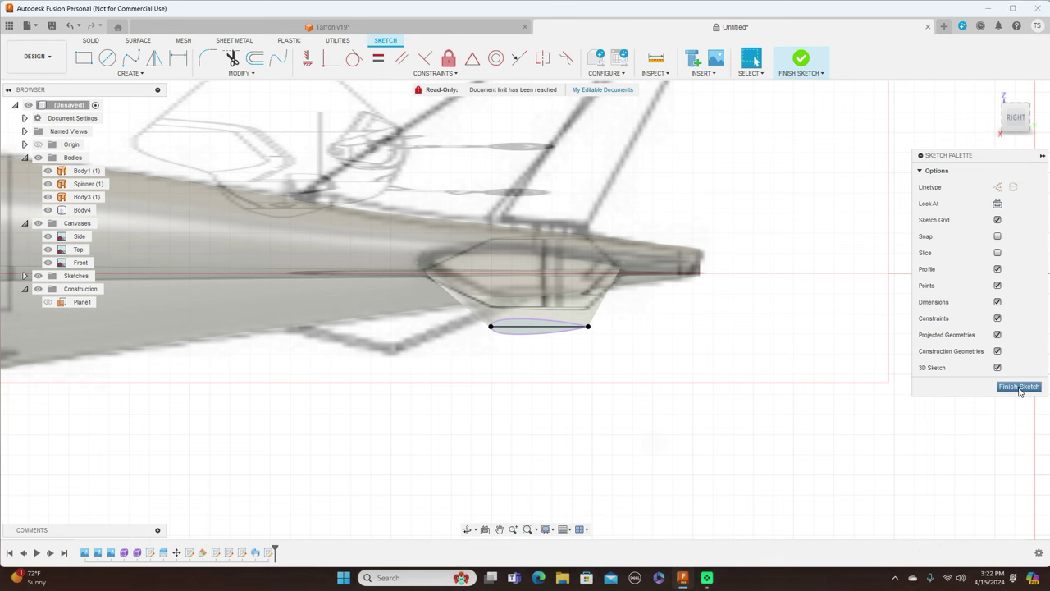
pyautogui.click(1019, 387)
# Show the angled tailplane plane Plane1 and create a sketch on it for the tip outline
pyautogui.click(49, 302)
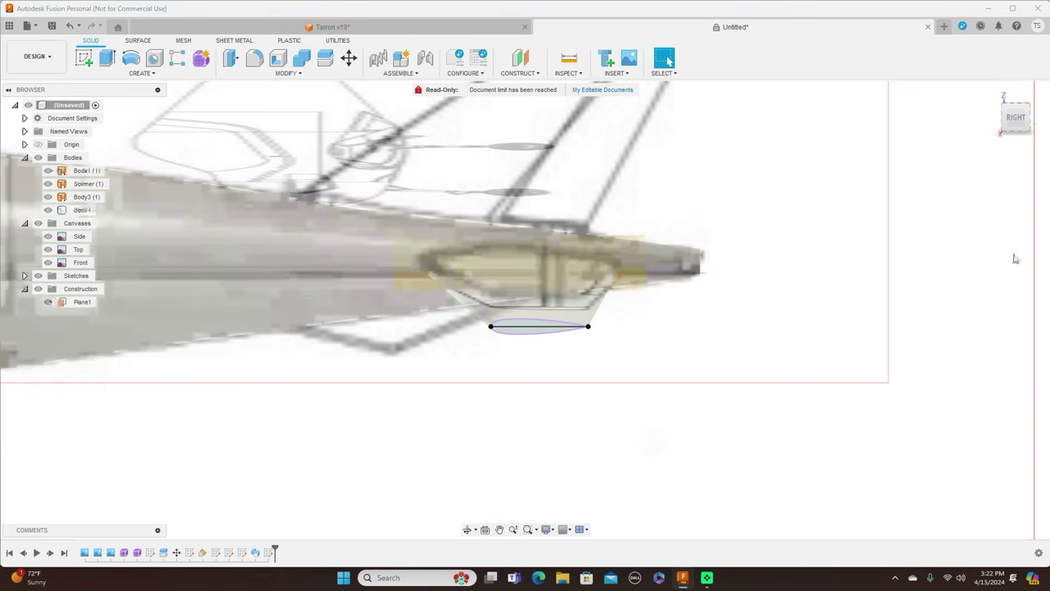
pyautogui.moveTo(1020, 109); pyautogui.dragTo(1016, 137)
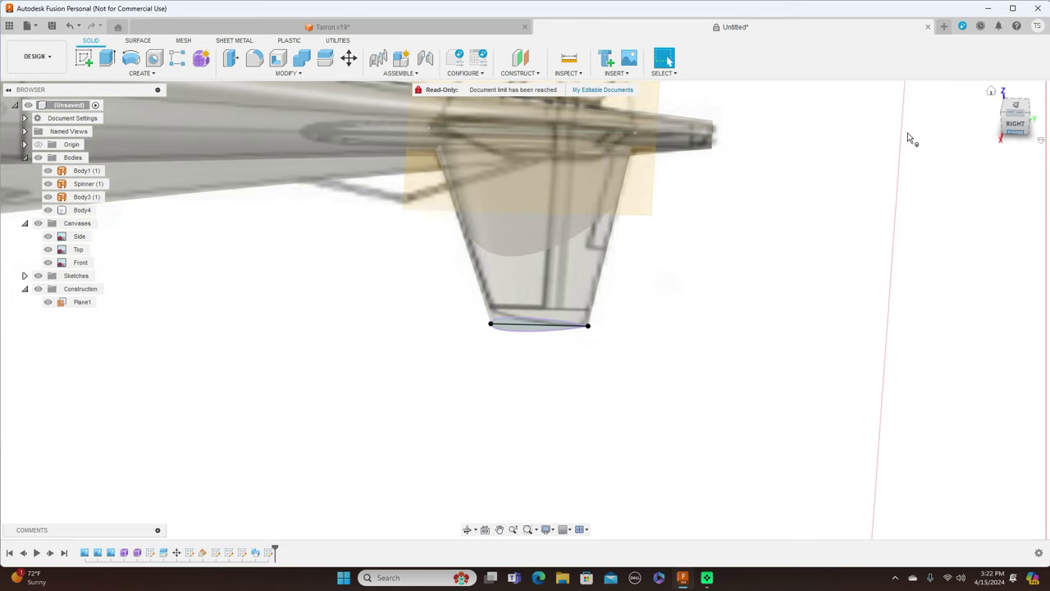
pyautogui.click(431, 188)
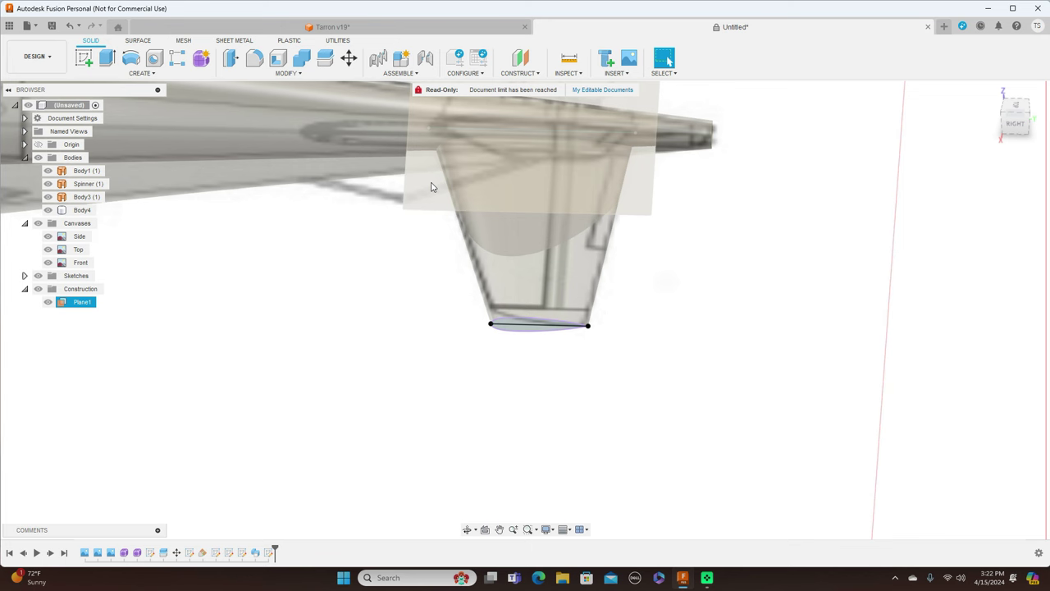
pyautogui.click(83, 57)
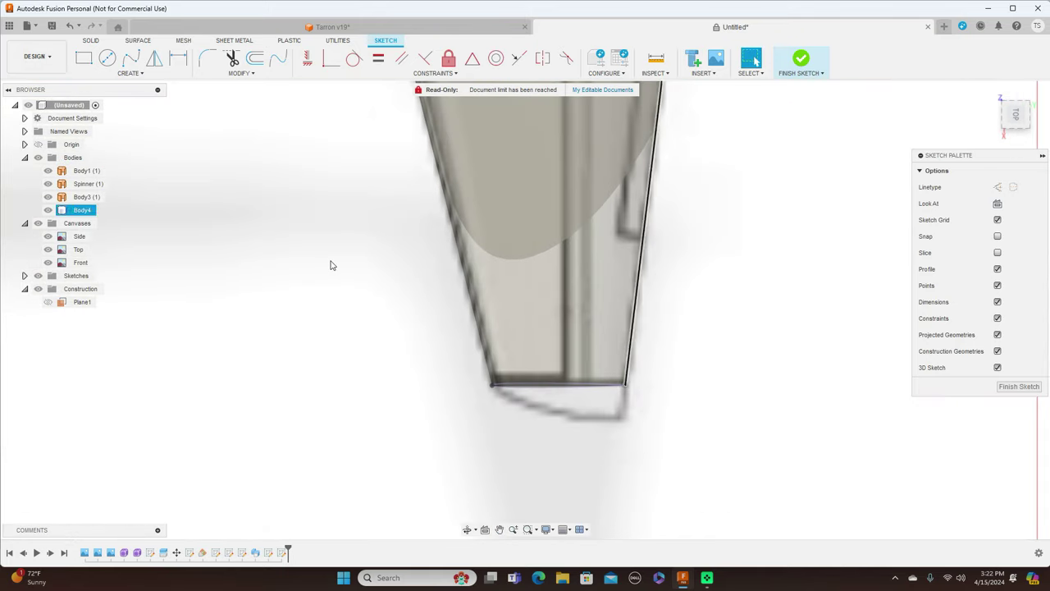
# Draw a three-point spline from the tip chord's front point along the canvas's curved tip outline to its outer rear corner
pyautogui.click(132, 63)
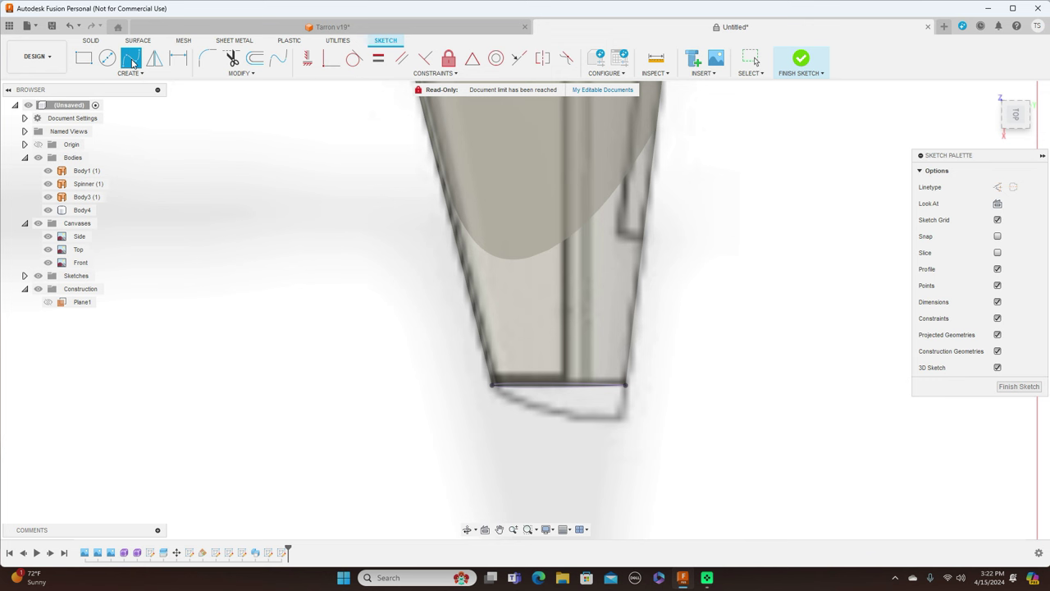
pyautogui.click(493, 385)
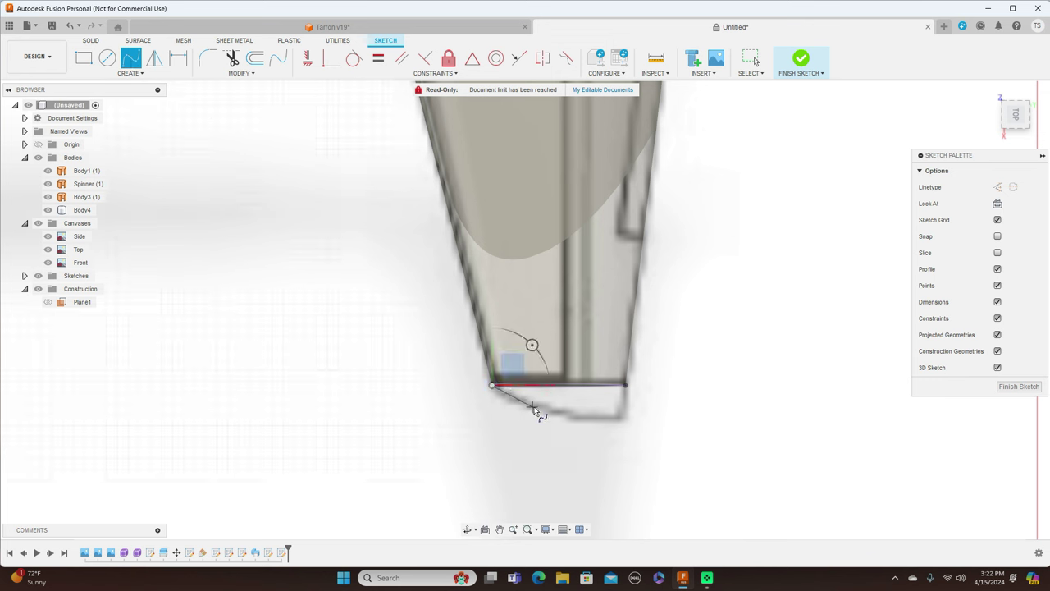
pyautogui.click(535, 407)
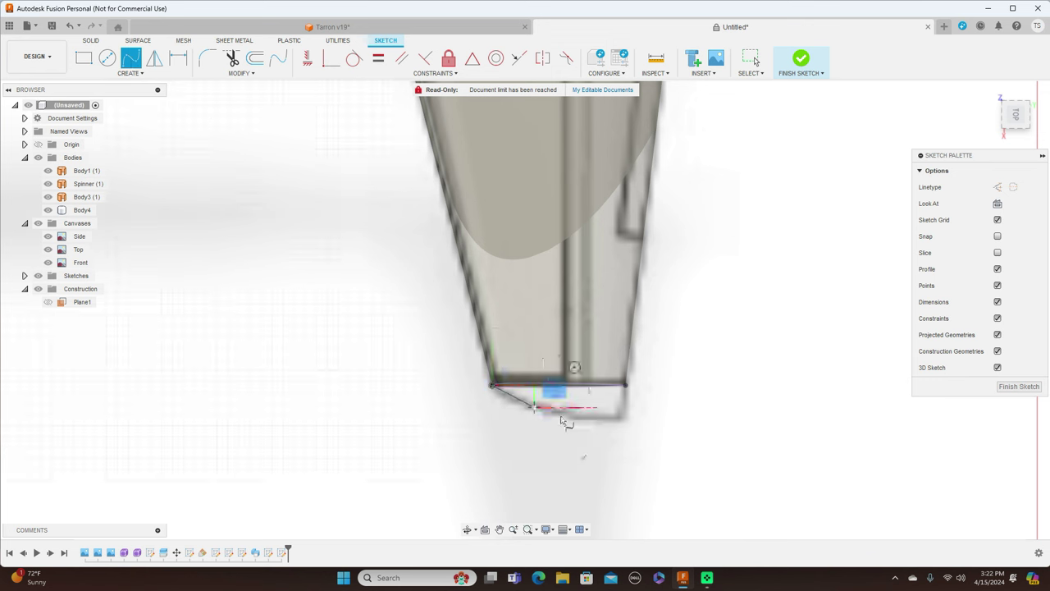
pyautogui.click(617, 419)
pyautogui.rightClick(617, 419)
pyautogui.click(647, 420)
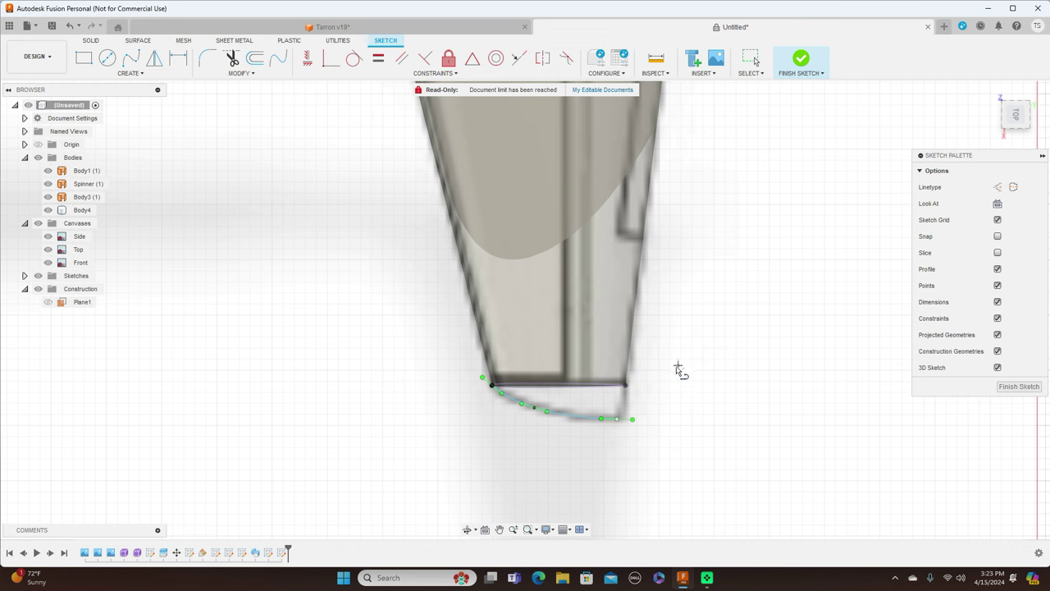
# Close the tip outline with a line from the tip chord's rear point to the spline's end
pyautogui.click(624, 384)
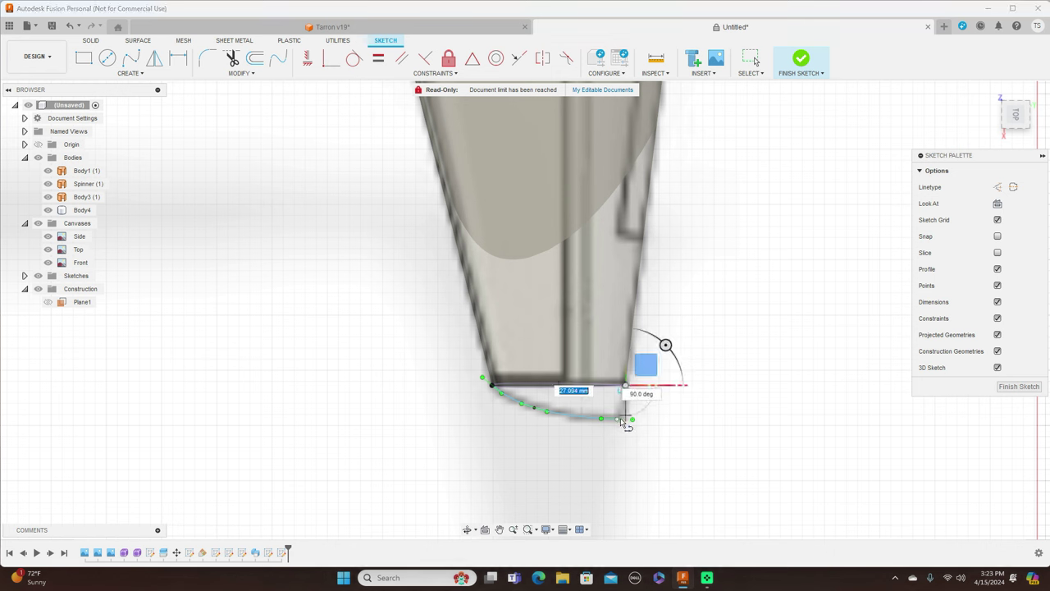
pyautogui.click(618, 420)
pyautogui.rightClick(620, 424)
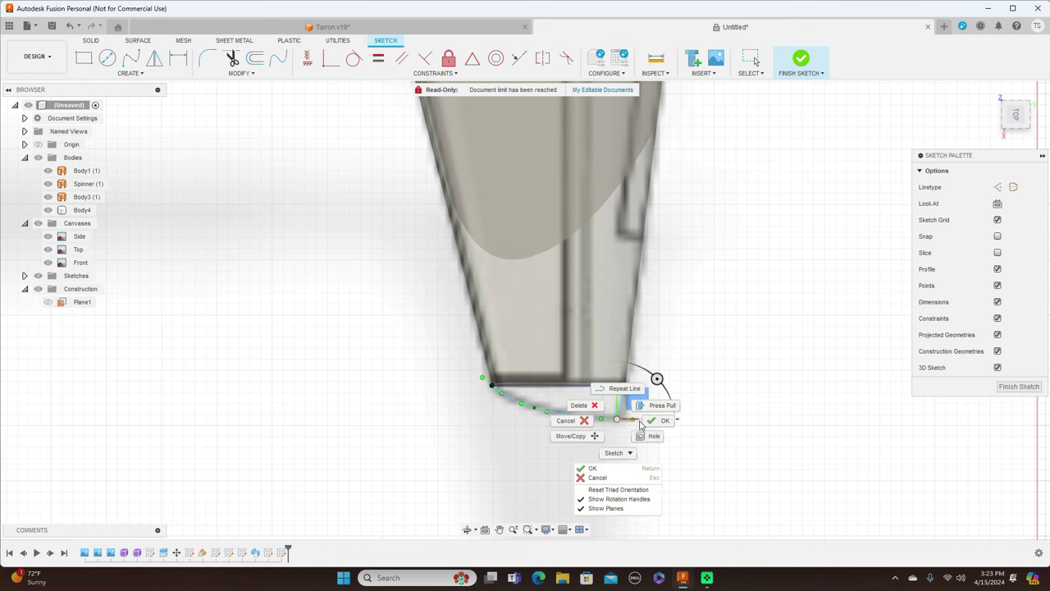
pyautogui.click(663, 424)
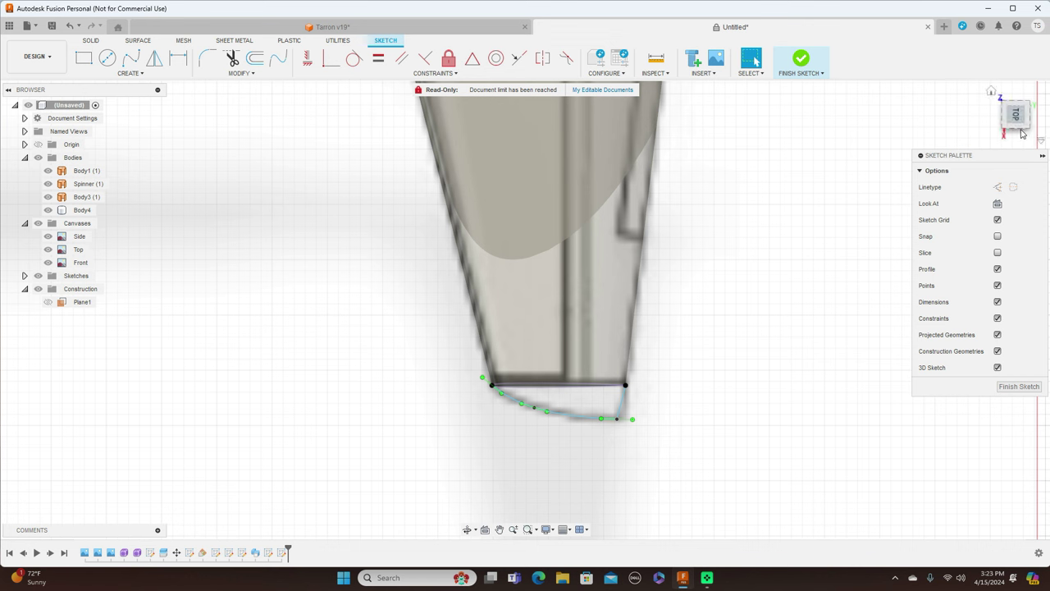
# Project the tailplane tip airfoil's chord line into the tip outline sketch, and finish the sketch
pyautogui.moveTo(1018, 126); pyautogui.dragTo(1016, 97)
pyautogui.press('p')
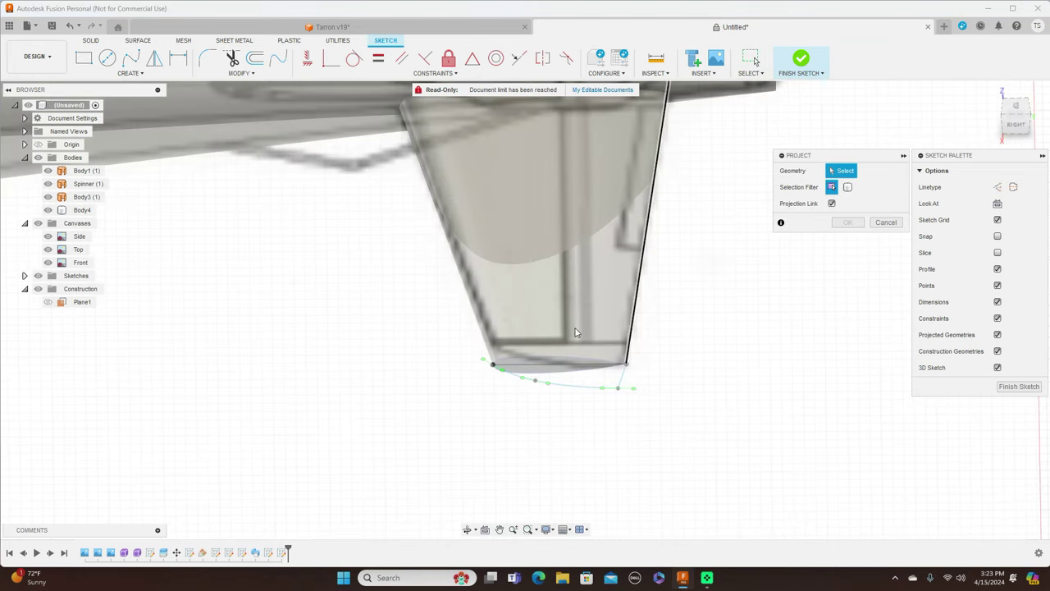
pyautogui.click(533, 364)
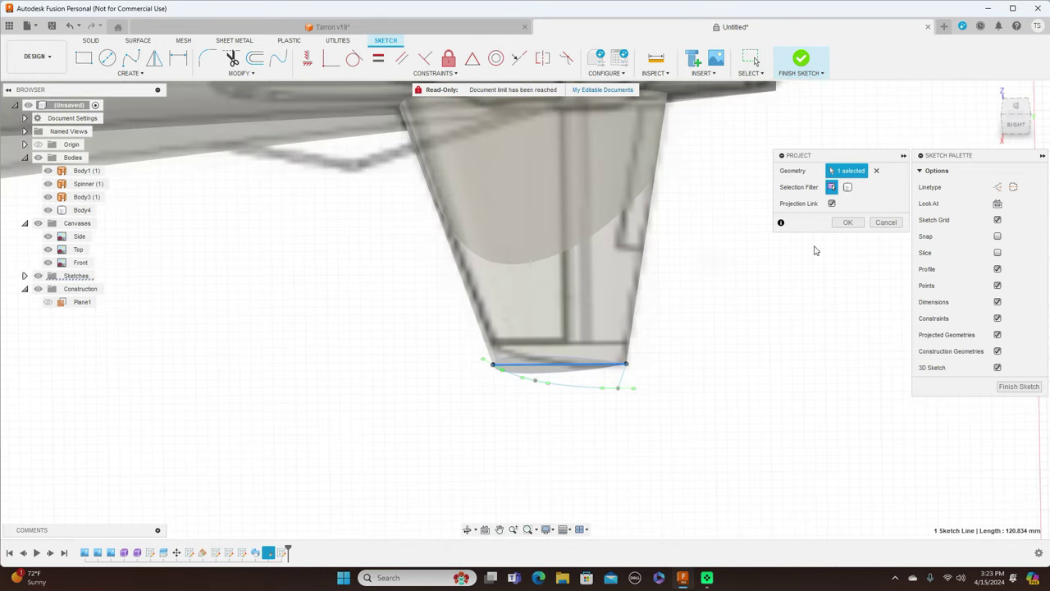
pyautogui.click(841, 225)
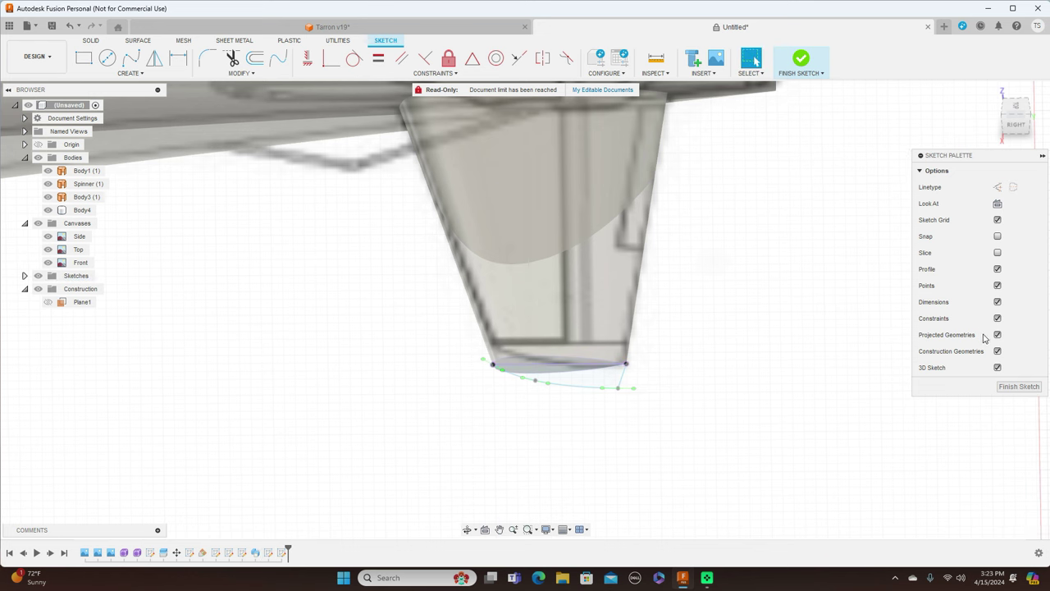
pyautogui.click(1016, 388)
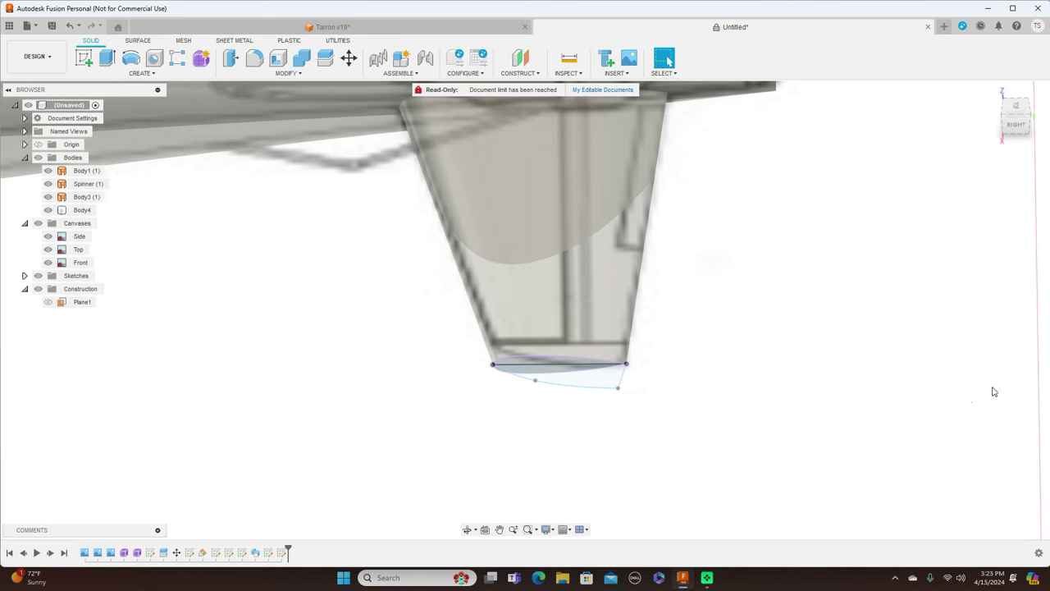
# Loft the tailplane tip from the upper half airfoil through the curved tip outline to the lower half airfoil, using the Join operation
pyautogui.moveTo(1025, 113); pyautogui.dragTo(1024, 76)
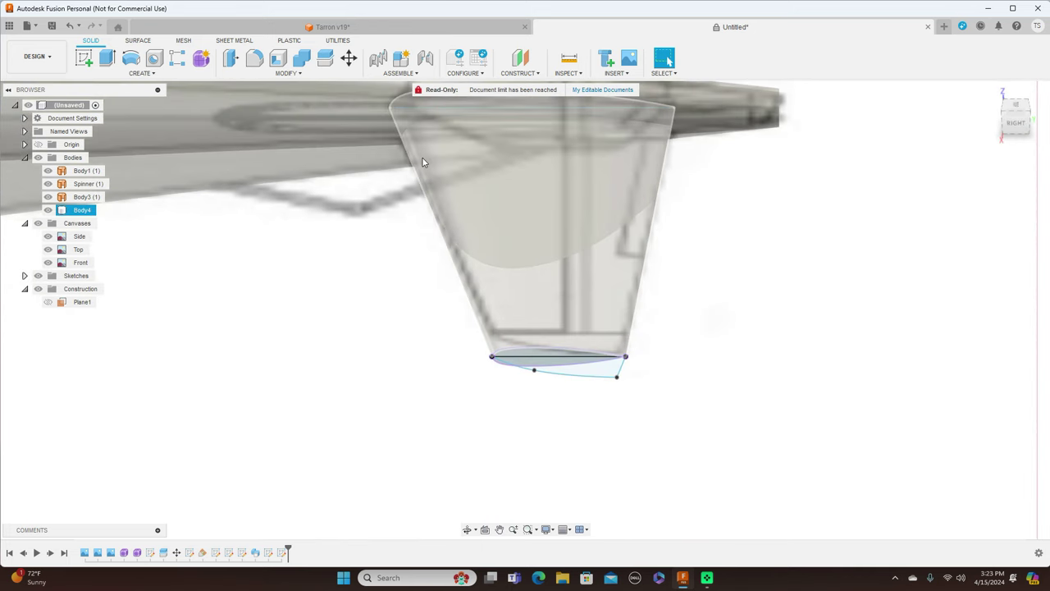
pyautogui.click(141, 73)
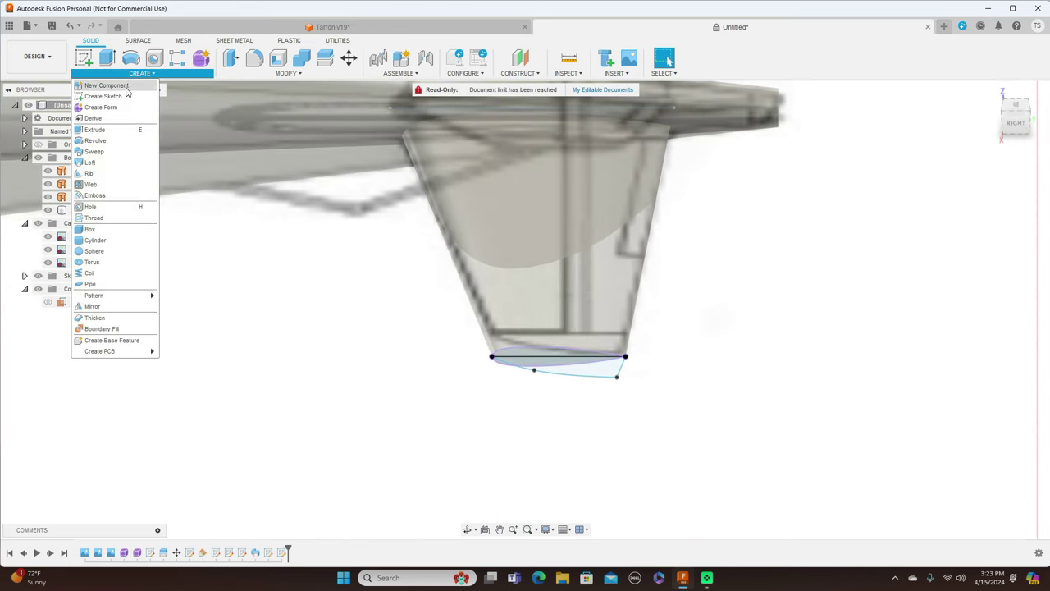
pyautogui.click(90, 161)
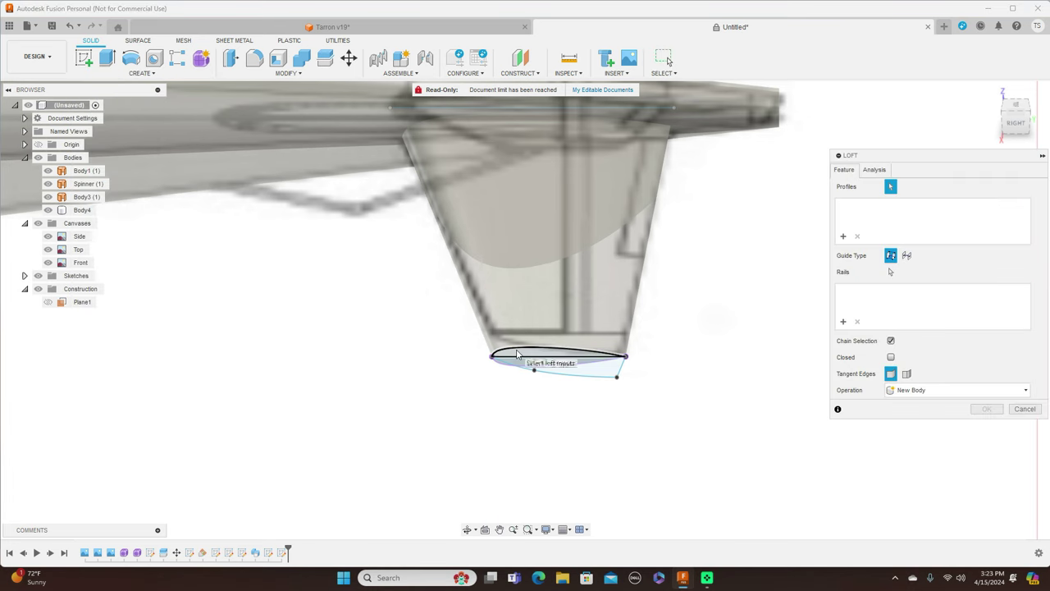
pyautogui.click(517, 354)
pyautogui.click(620, 371)
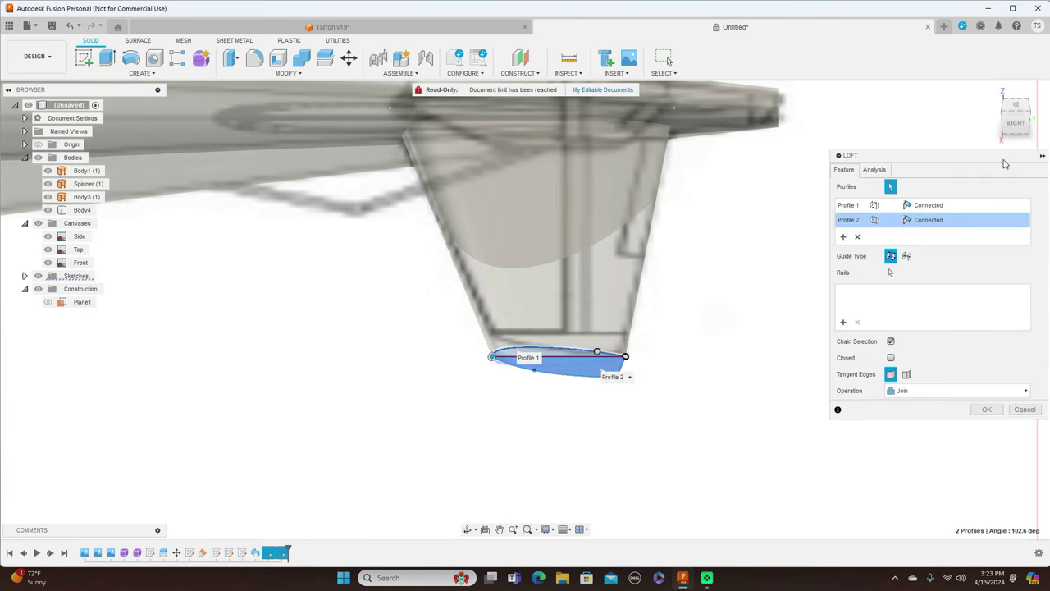
pyautogui.click(1014, 130)
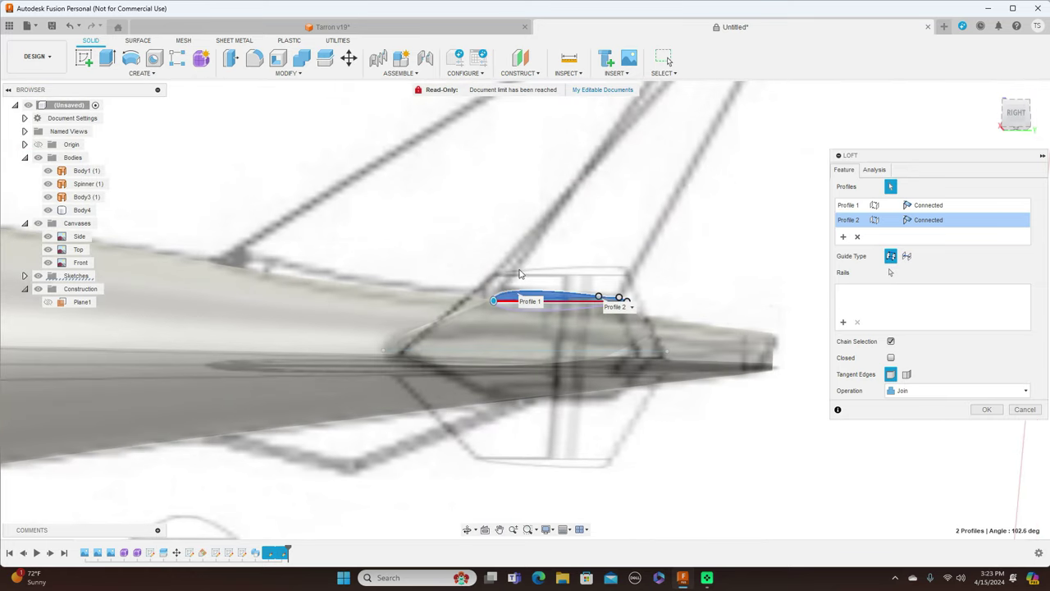
pyautogui.click(556, 308)
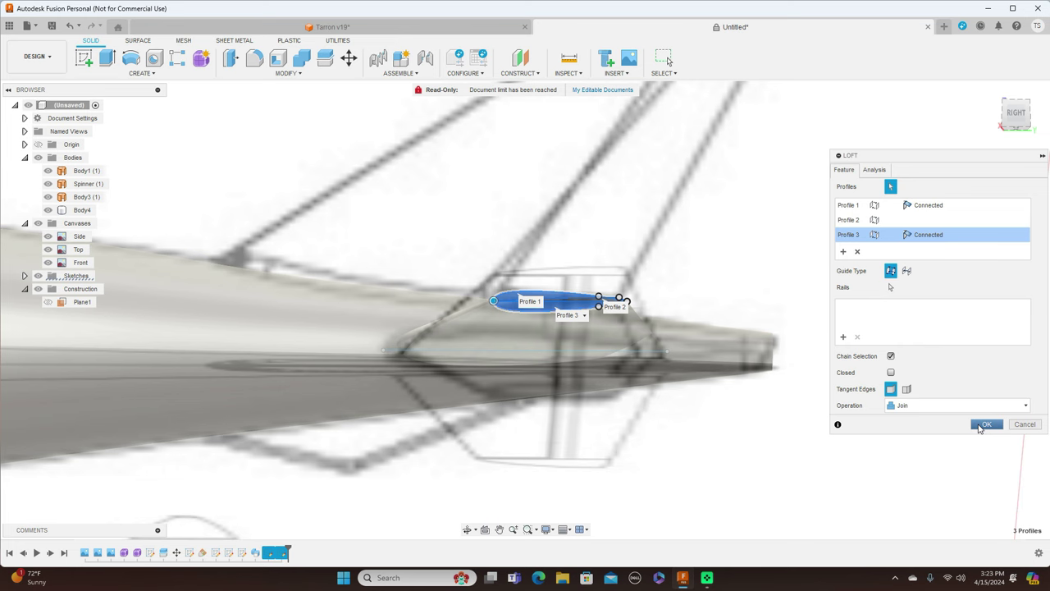
pyautogui.click(983, 425)
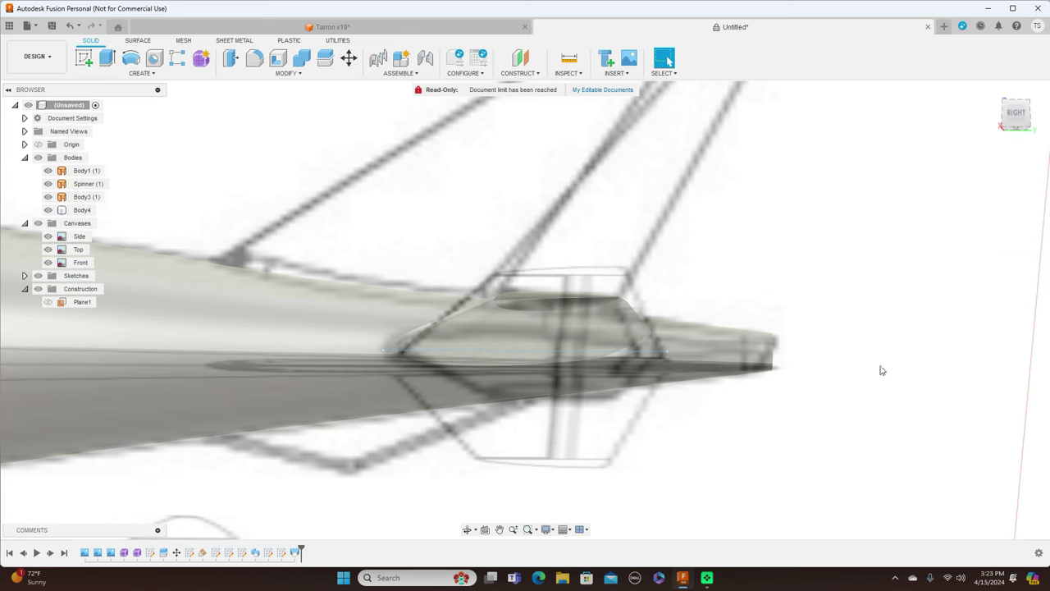
# Examine the fuselage and tailplane with the reference canvases temporarily hidden, and show the canvases again
pyautogui.click(1016, 113)
pyautogui.scroll(-3, 768, 408)
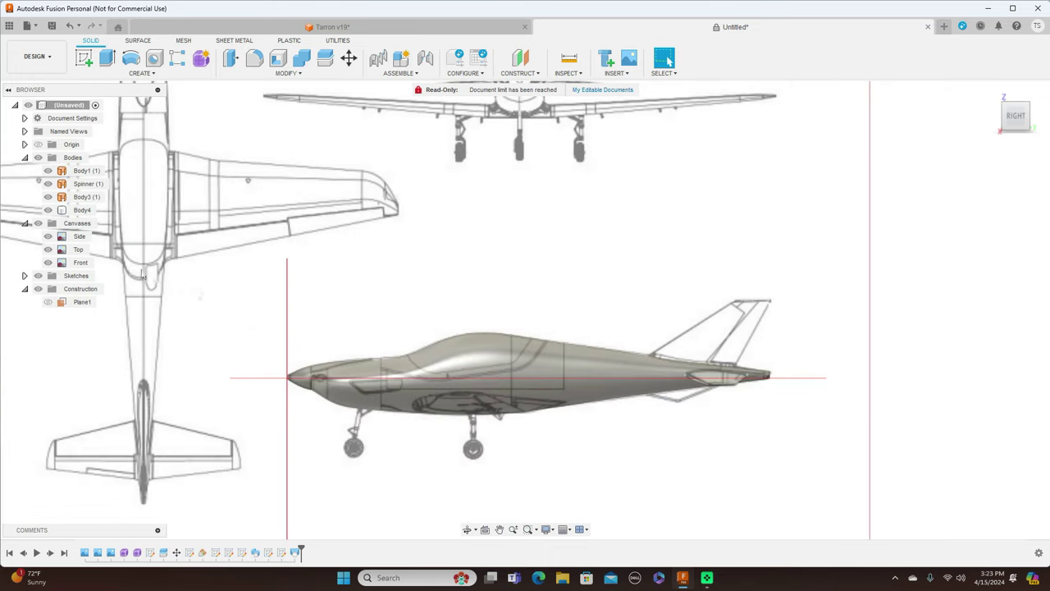
pyautogui.click(38, 223)
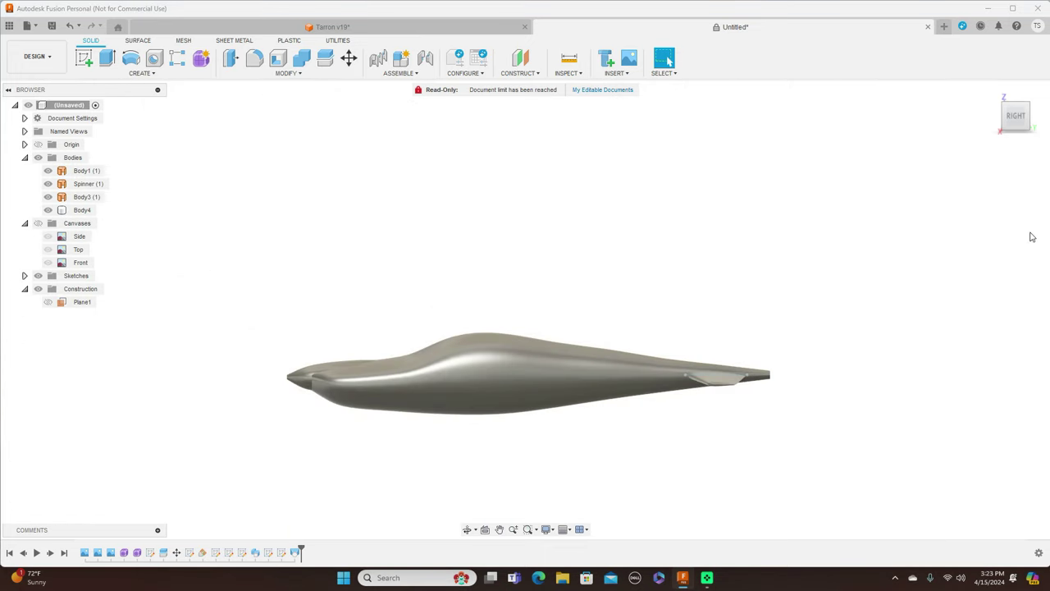
pyautogui.moveTo(1016, 115)
pyautogui.mouseDown()
pyautogui.moveTo(1017, 171)
pyautogui.moveTo(1030, 115)
pyautogui.moveTo(1017, 119)
pyautogui.mouseUp()
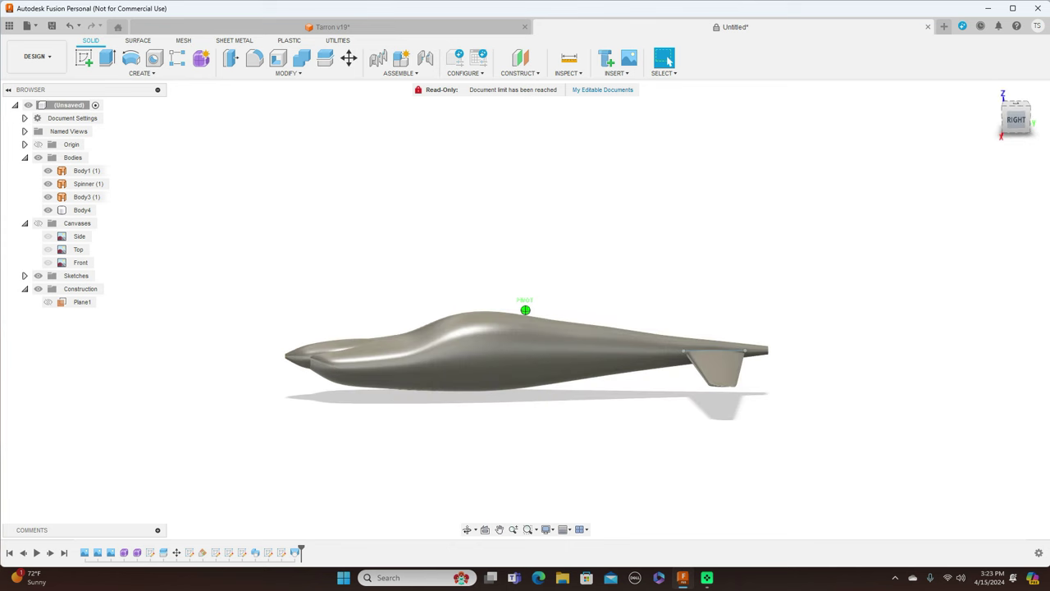
pyautogui.click(1016, 119)
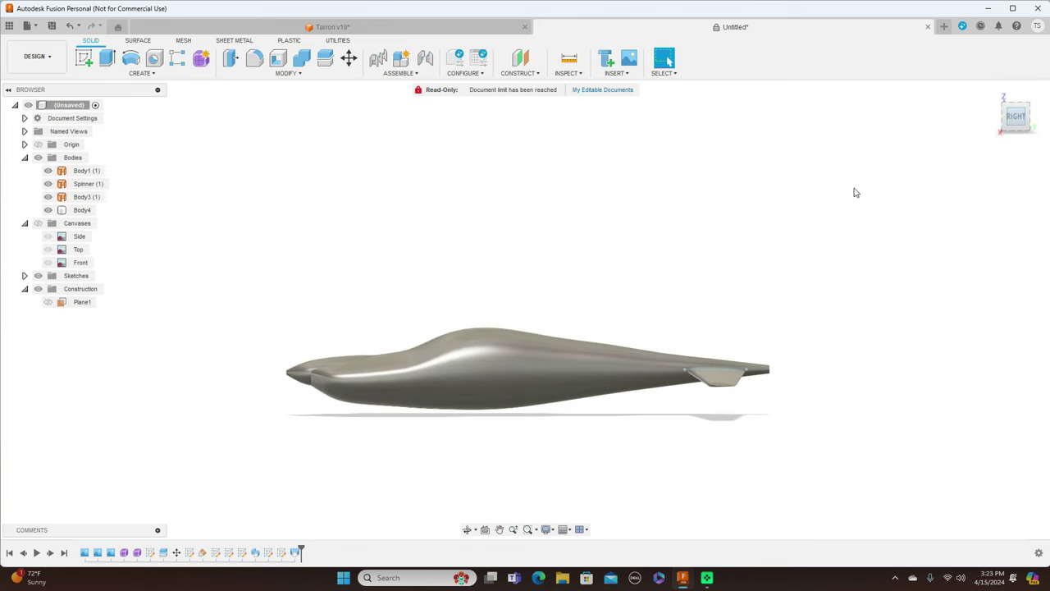
pyautogui.click(38, 223)
# Hide all bodies and create a sketch on the side-view origin plane
pyautogui.scroll(3, 599, 275)
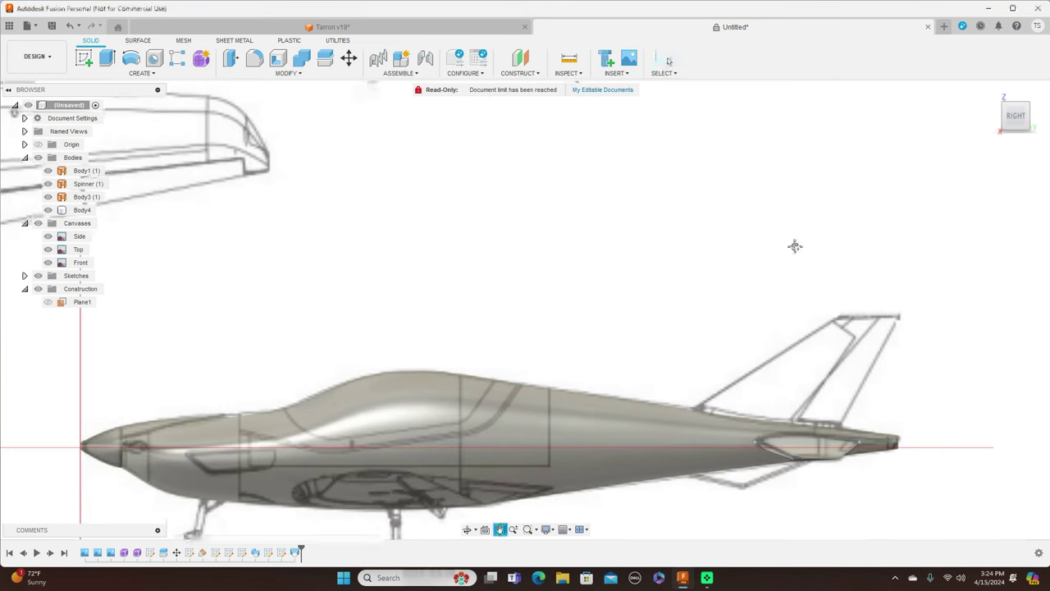
pyautogui.moveTo(795, 246); pyautogui.dragTo(791, 177, button='middle')
pyautogui.click(38, 158)
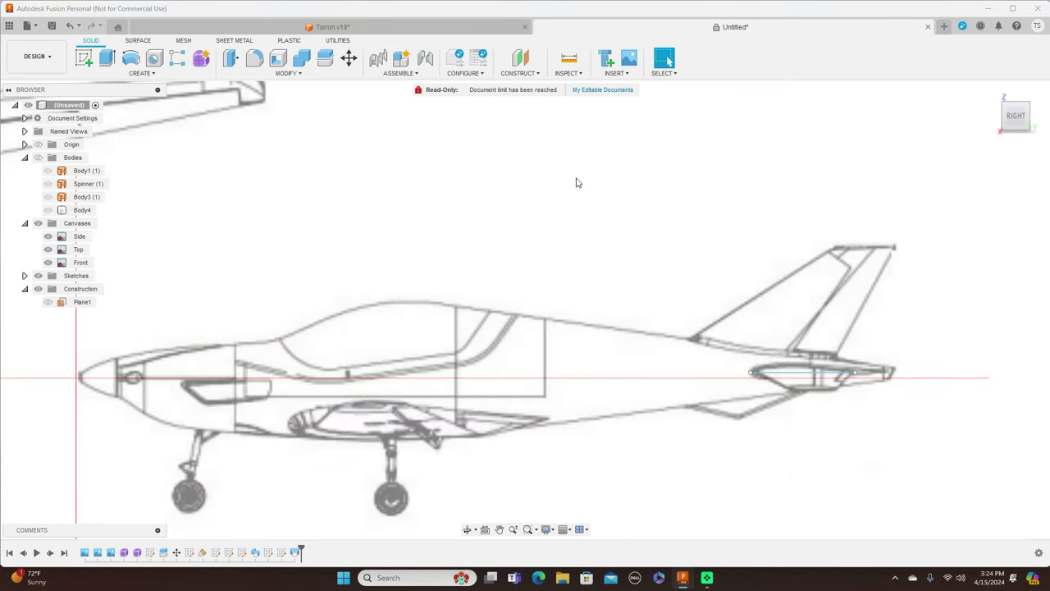
pyautogui.scroll(1, 679, 200)
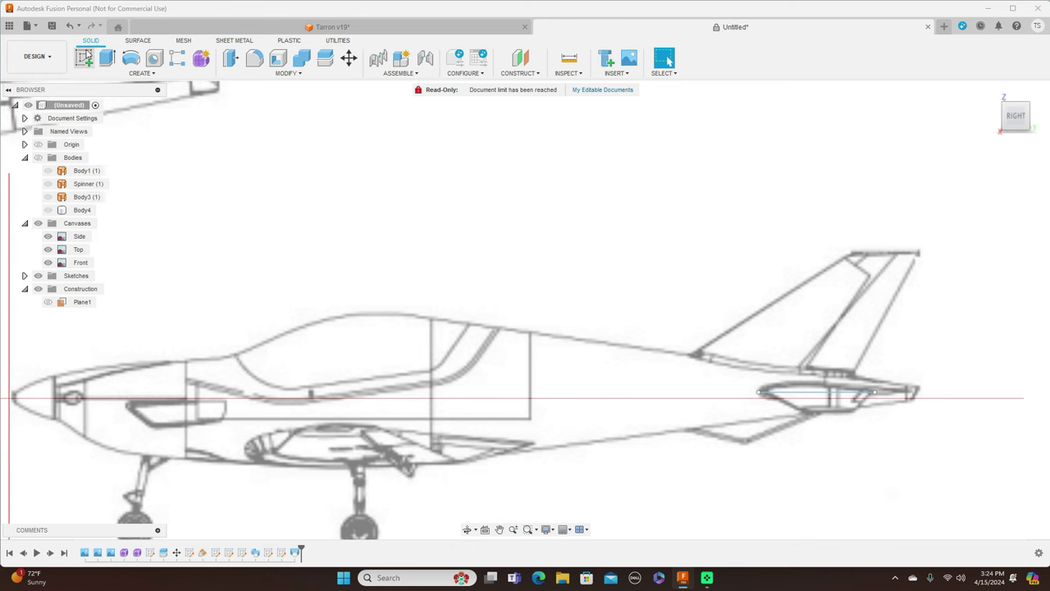
pyautogui.click(83, 57)
pyautogui.click(49, 365)
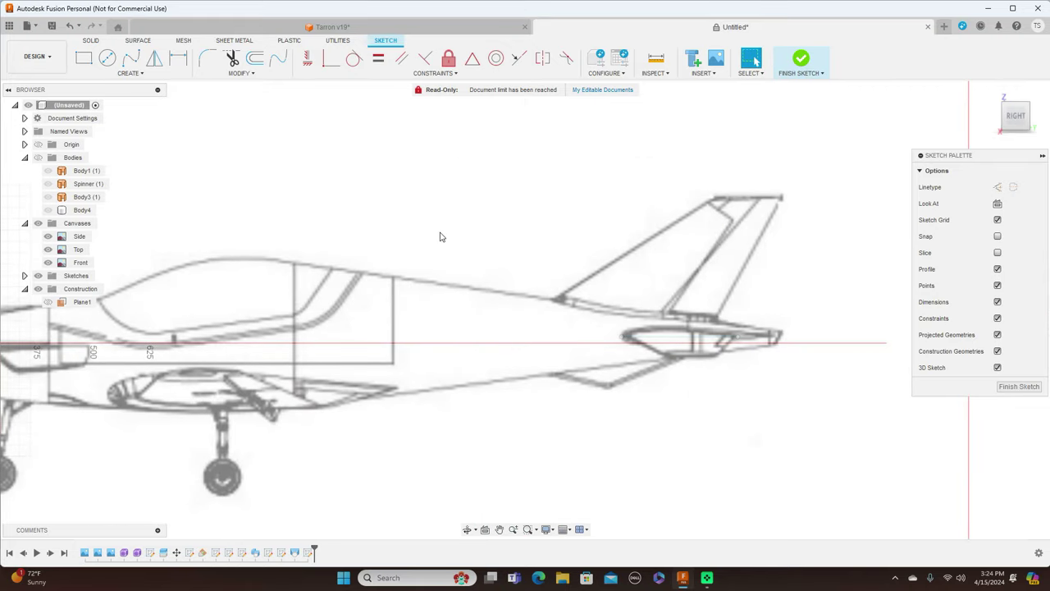
# Draw a horizontal line about 409 mm long just below the vertical fin's root on the side canvas, and finish the sketch
pyautogui.press('l')
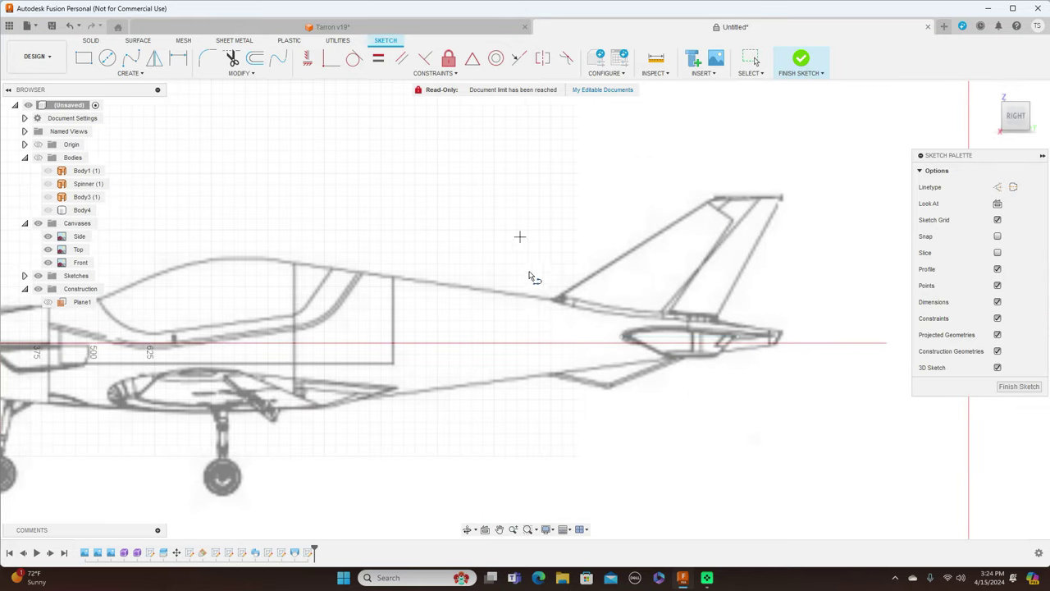
pyautogui.click(525, 319)
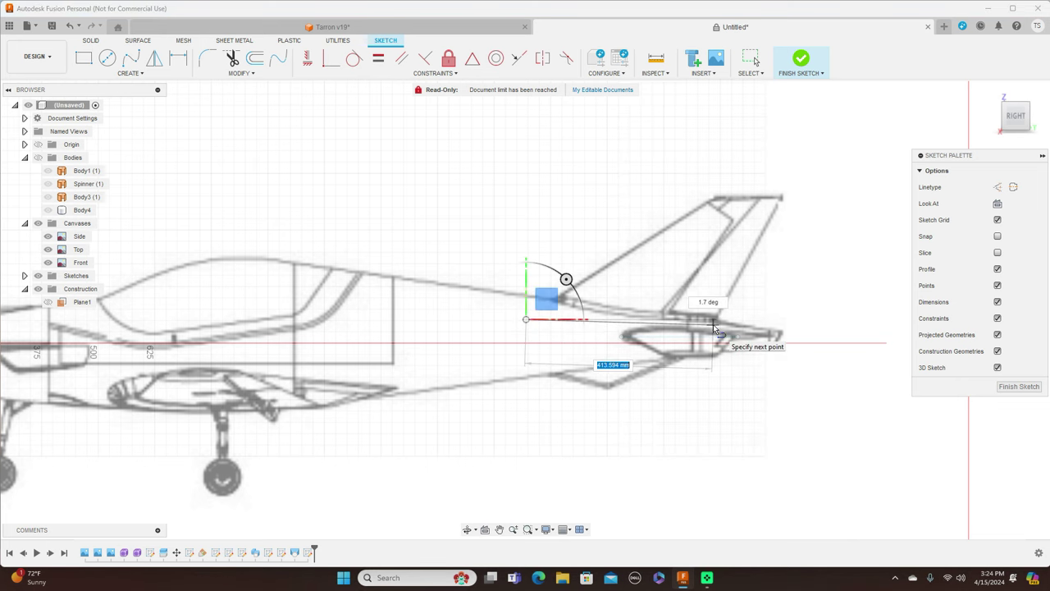
pyautogui.scroll(4, 713, 324)
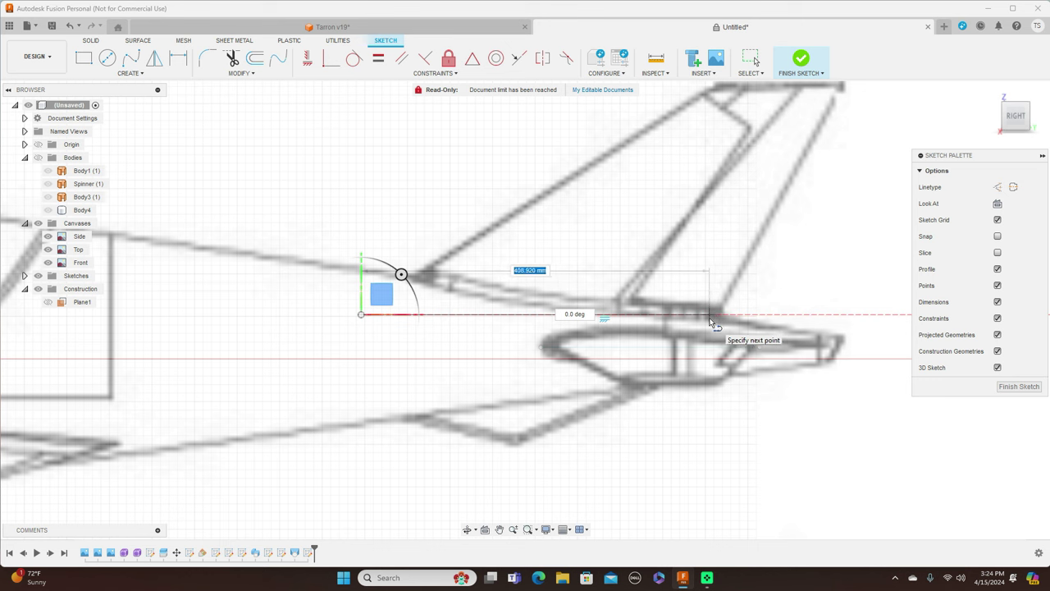
pyautogui.click(711, 321)
pyautogui.rightClick(710, 322)
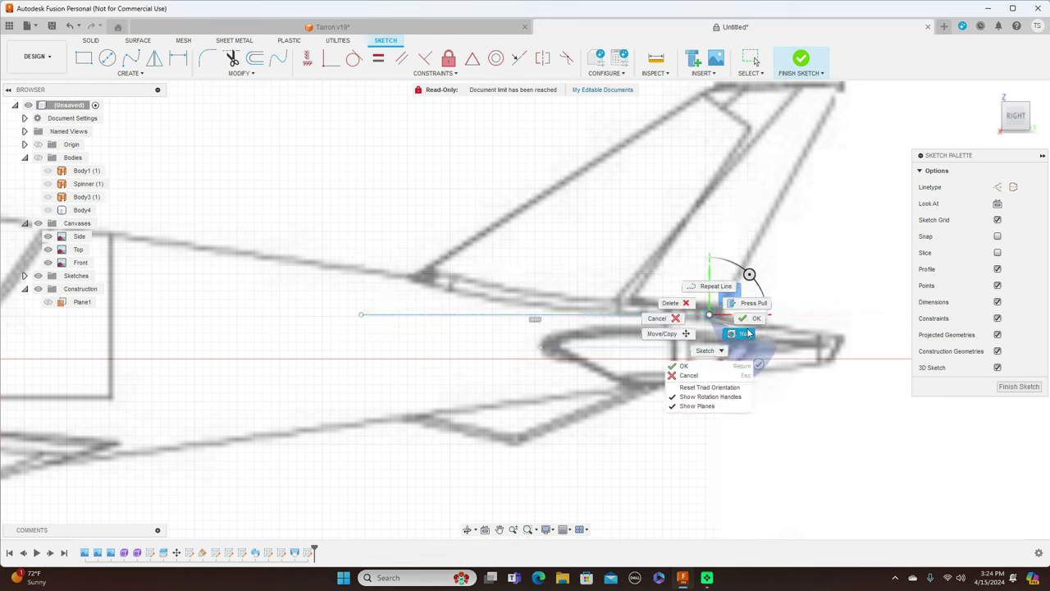
pyautogui.click(747, 326)
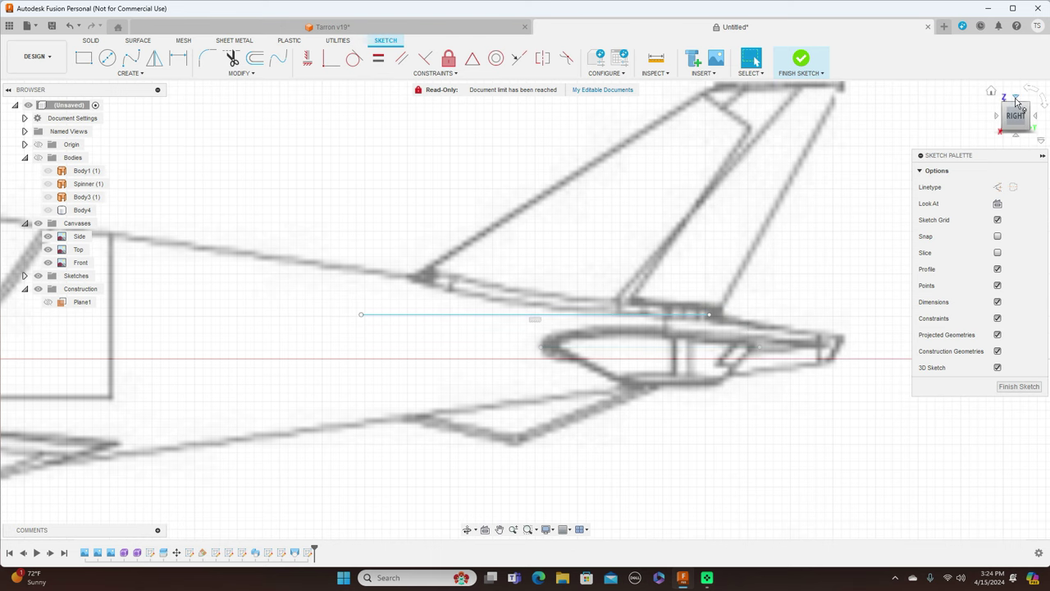
pyautogui.click(1016, 99)
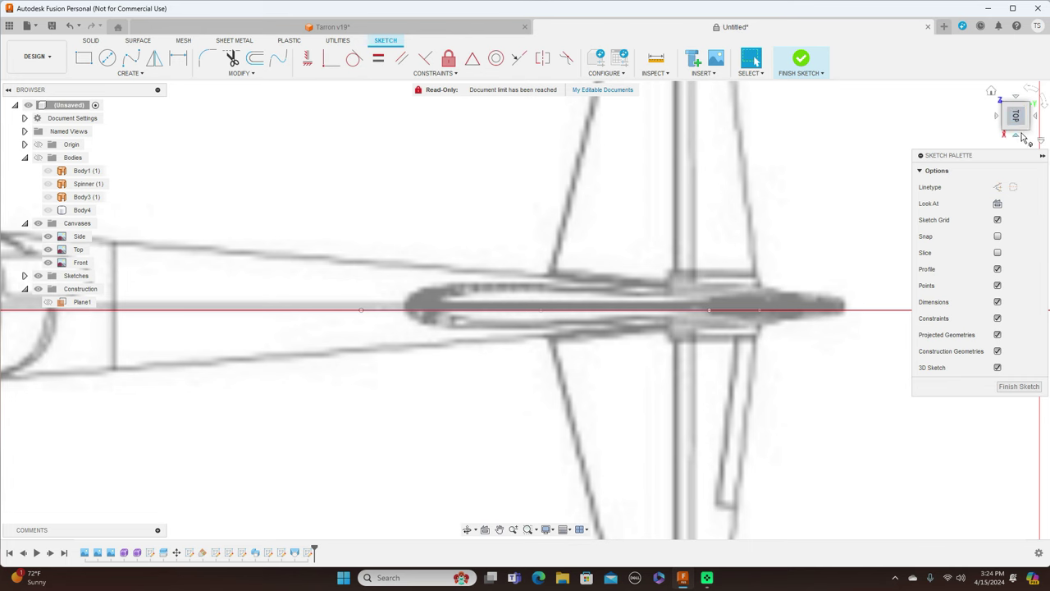
pyautogui.click(1017, 138)
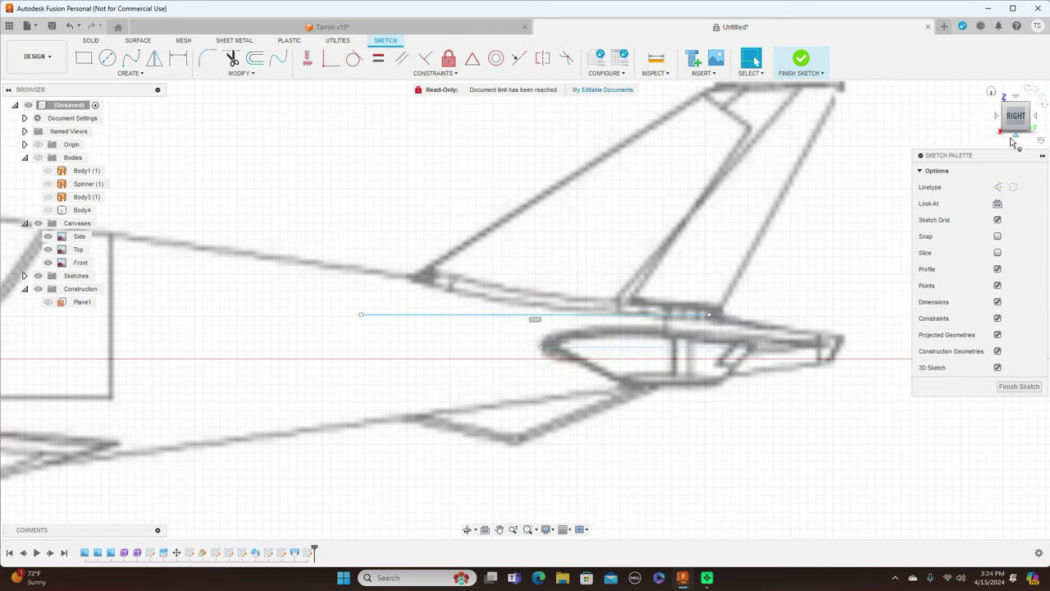
pyautogui.scroll(-5, 859, 220)
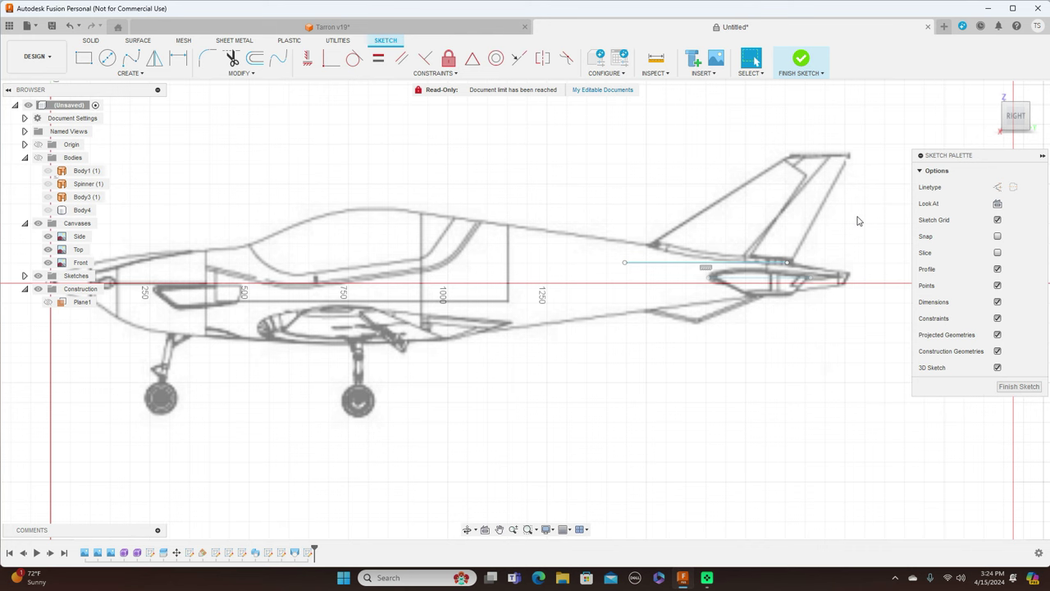
pyautogui.click(1020, 387)
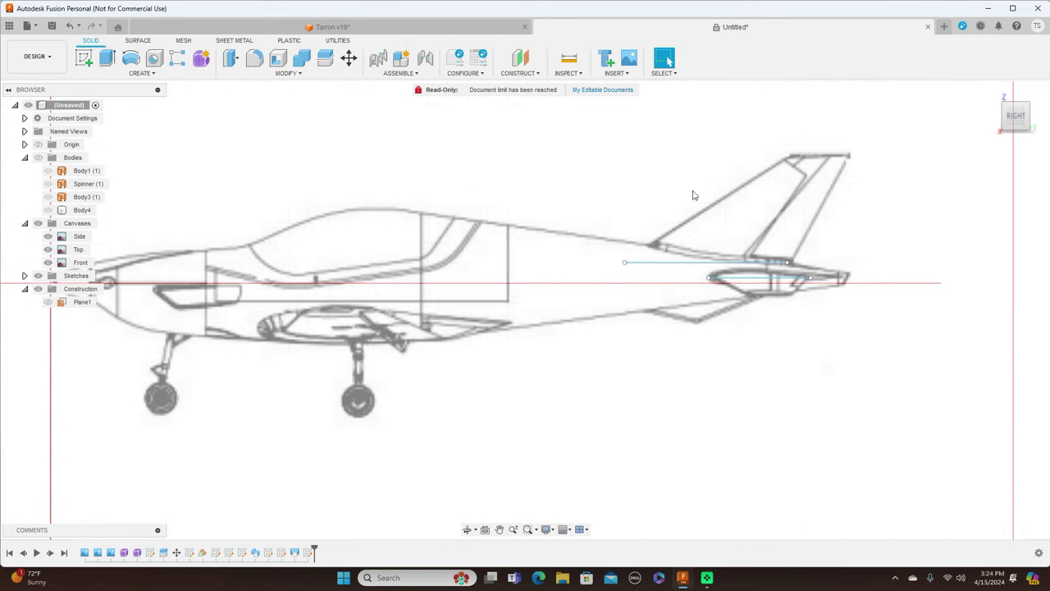
# Create a construction plane at an angle of 0 degrees through the horizontal line below the fin root
pyautogui.click(535, 75)
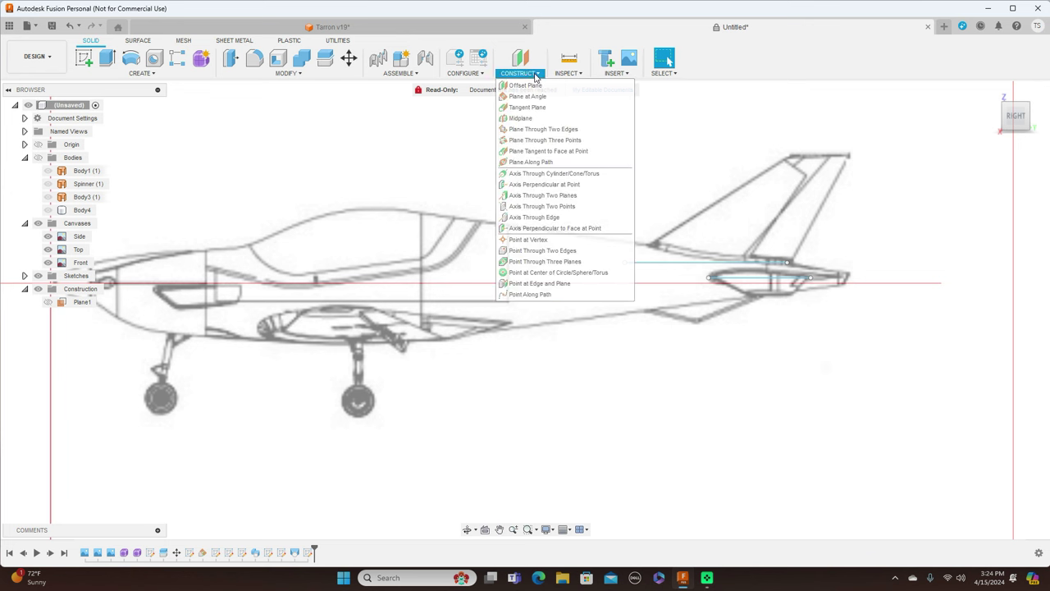
pyautogui.click(535, 97)
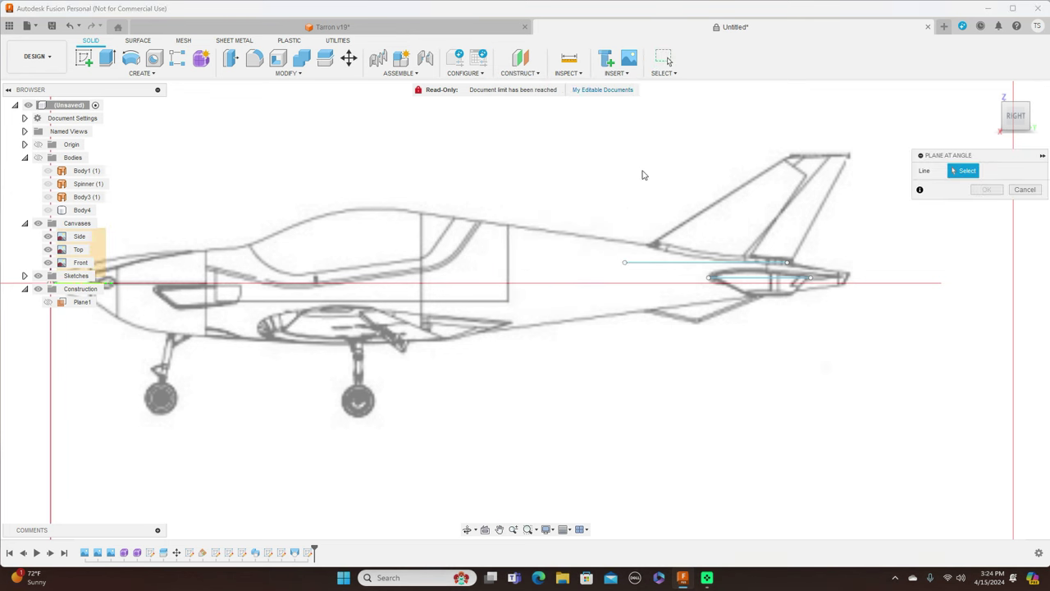
pyautogui.click(698, 262)
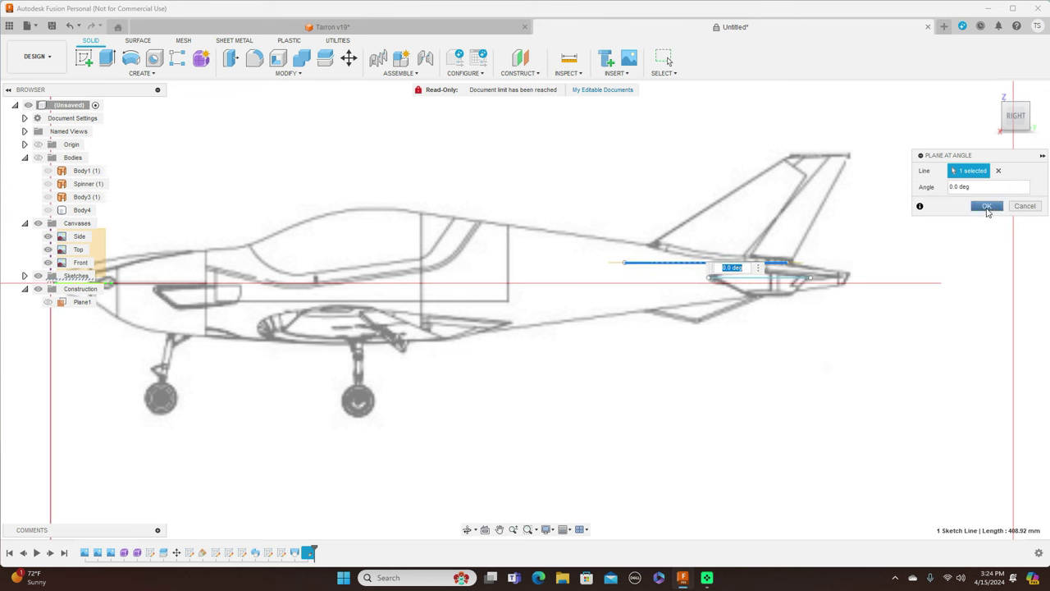
pyautogui.click(988, 206)
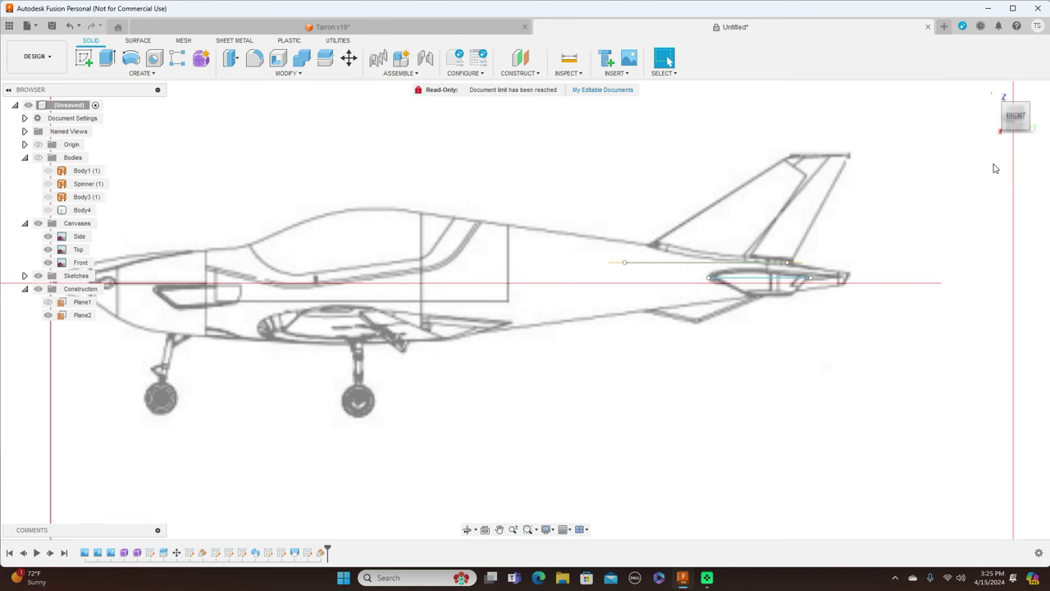
# Create a sketch on the new construction plane below the fin root, viewed from above with the aircraft's tail in view
pyautogui.moveTo(1021, 112); pyautogui.dragTo(1017, 124)
pyautogui.click(656, 288)
pyautogui.click(656, 289)
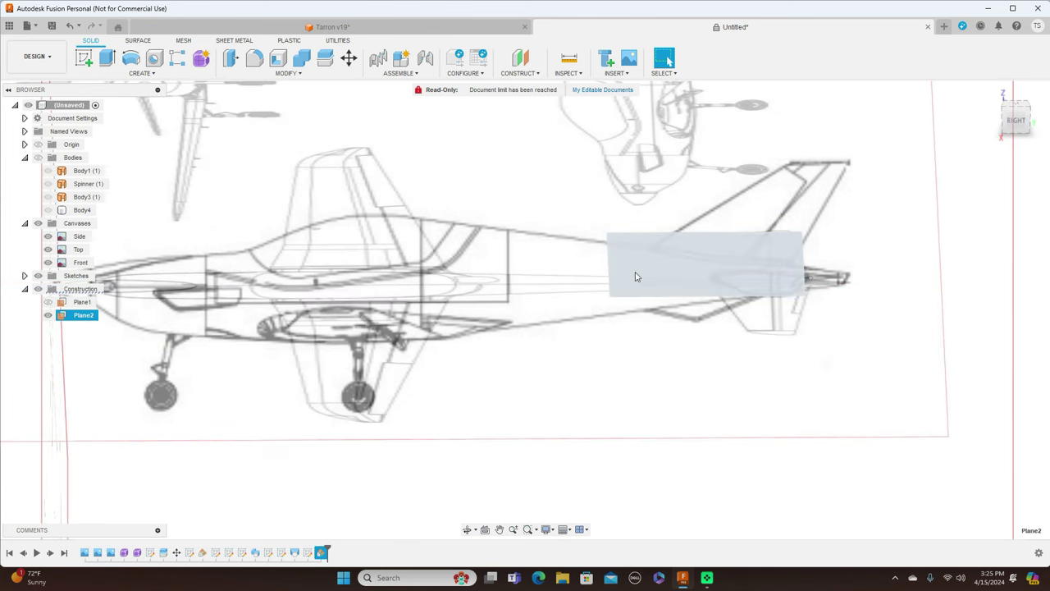
pyautogui.click(84, 59)
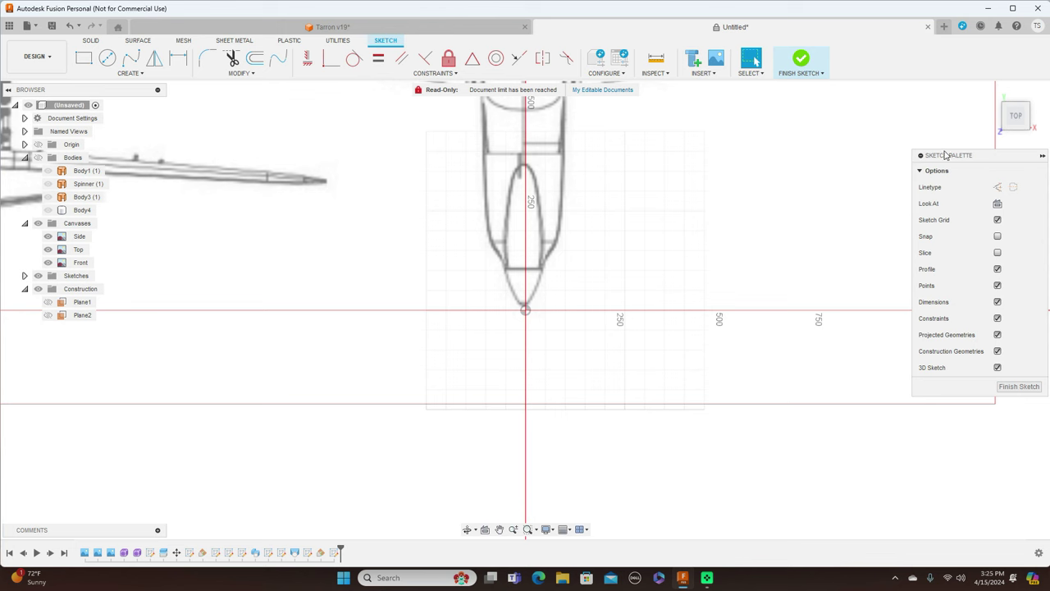
pyautogui.click(1042, 107)
pyautogui.moveTo(532, 198); pyautogui.dragTo(2, 160, button='middle')
pyautogui.scroll(3, 542, 344)
pyautogui.moveTo(636, 330); pyautogui.dragTo(529, 340, button='middle')
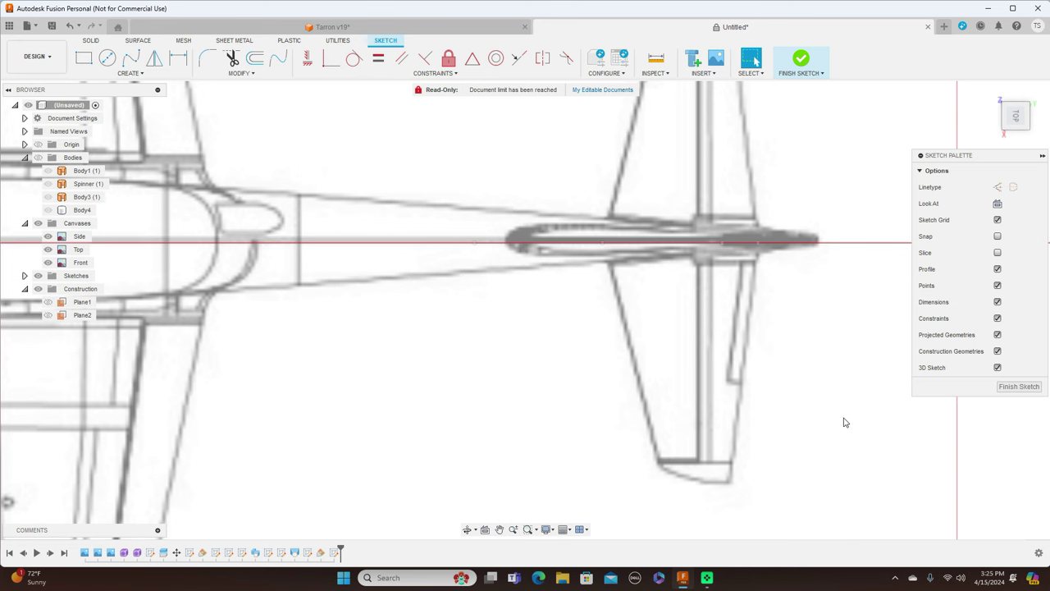
# Project the front endpoint of the fin root line and the rear endpoint of the tailplane's root line into the sketch
pyautogui.press('p')
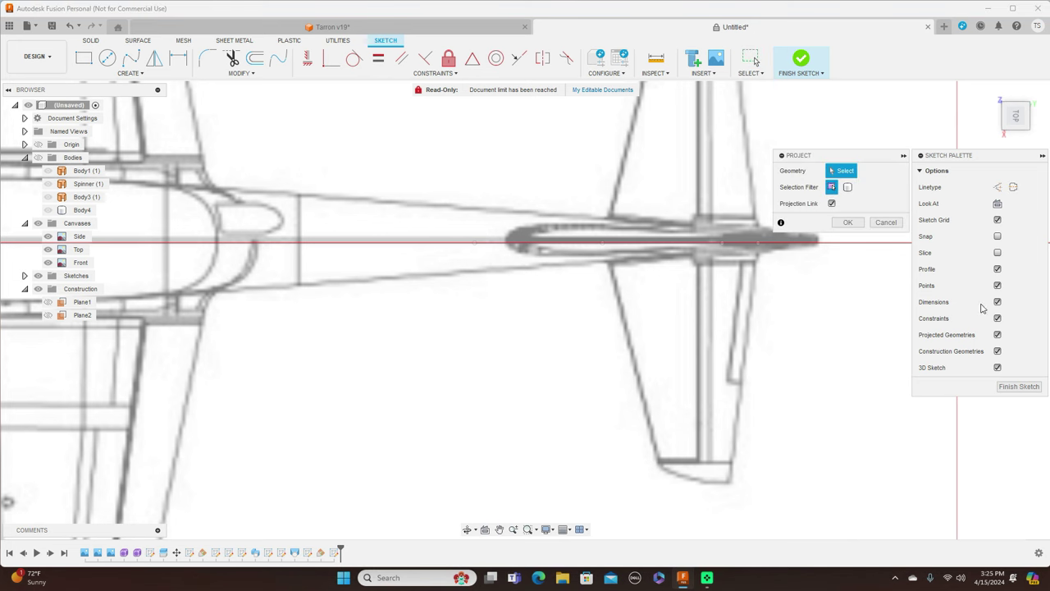
pyautogui.moveTo(1018, 126)
pyautogui.mouseDown()
pyautogui.moveTo(1017, 90)
pyautogui.moveTo(1018, 107)
pyautogui.mouseUp()
pyautogui.click(1018, 112)
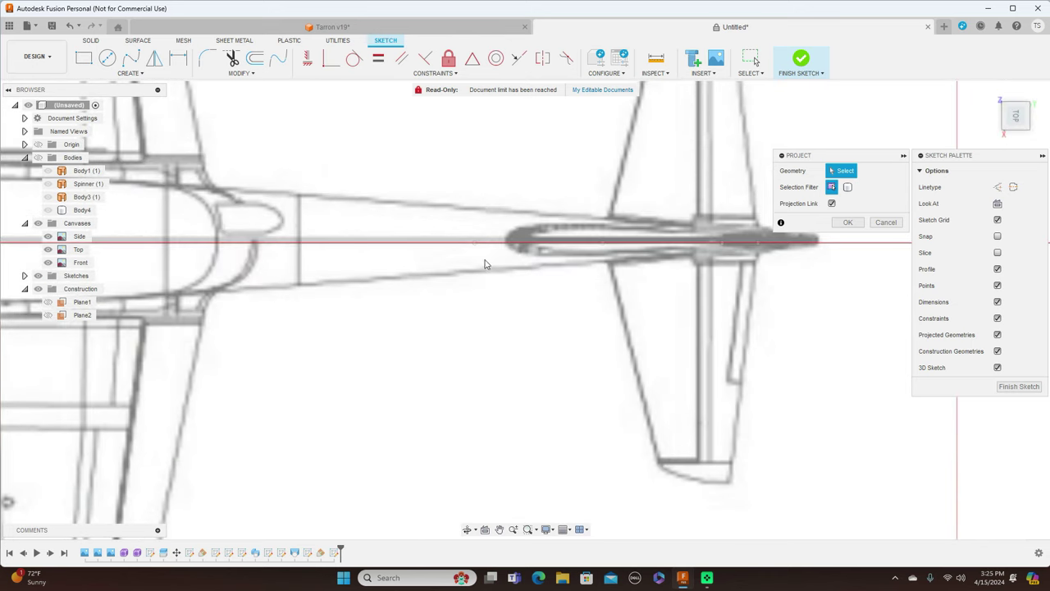
pyautogui.click(476, 245)
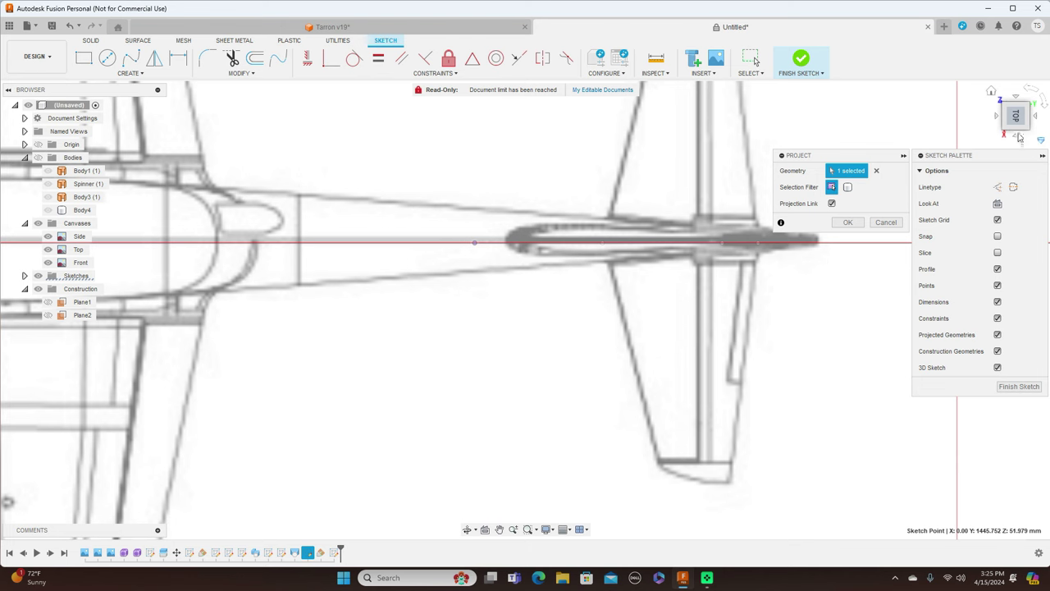
pyautogui.moveTo(1017, 115)
pyautogui.mouseDown()
pyautogui.moveTo(1016, 87)
pyautogui.moveTo(1017, 119)
pyautogui.mouseUp()
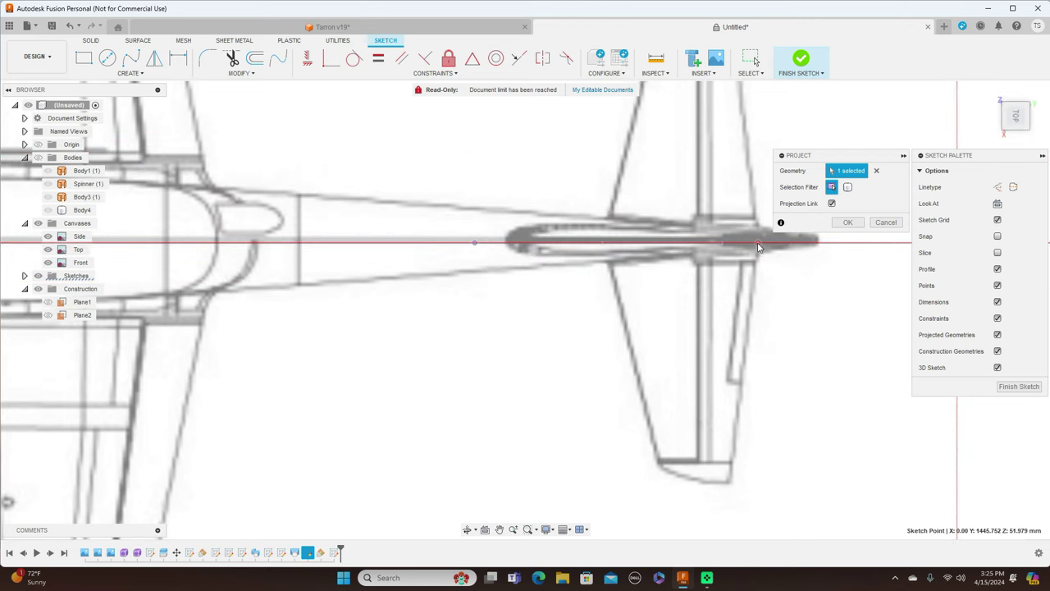
pyautogui.click(759, 244)
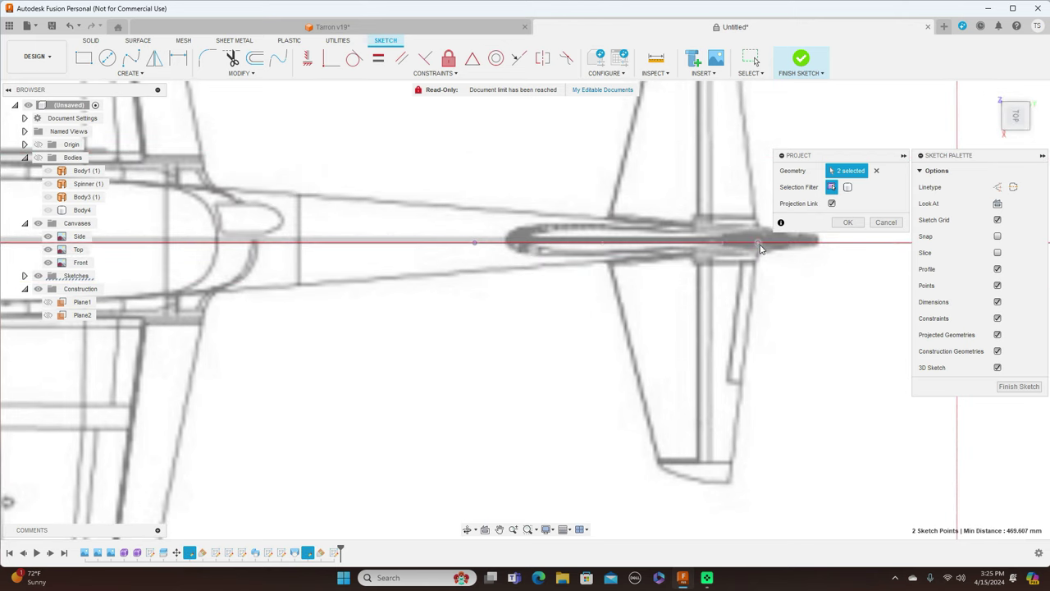
pyautogui.click(848, 223)
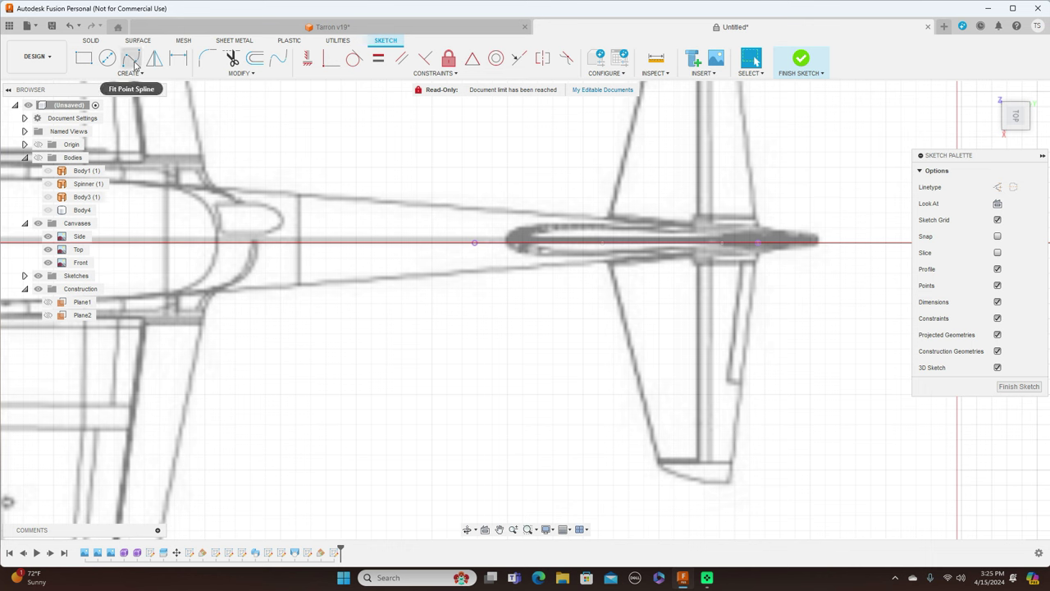
# Draw a fit point spline about 482 mm long between the two projected points, shaping one half of the fin's root airfoil
pyautogui.click(135, 65)
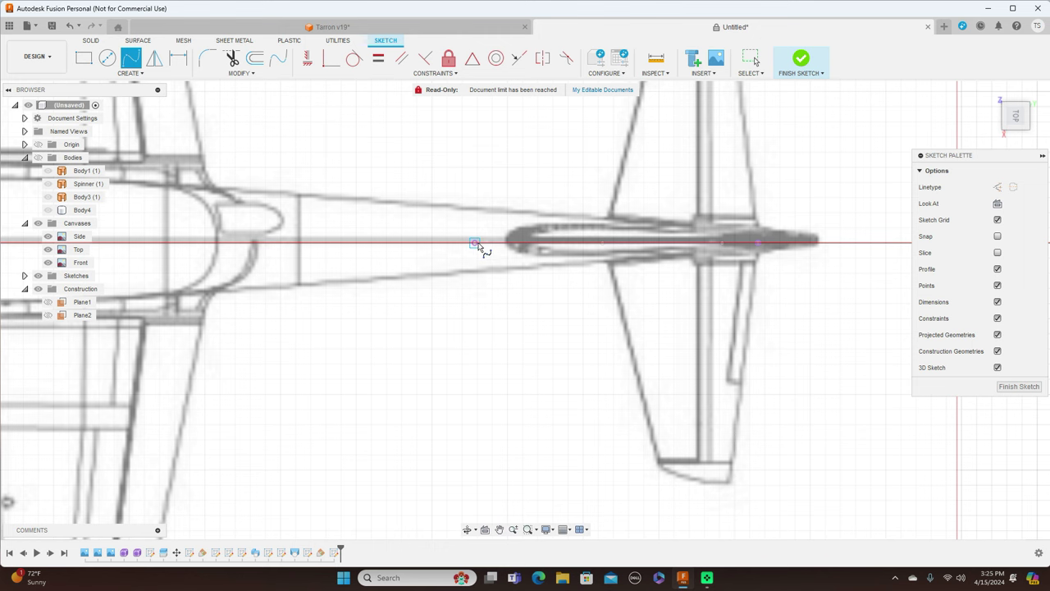
pyautogui.click(475, 243)
pyautogui.scroll(2, 480, 241)
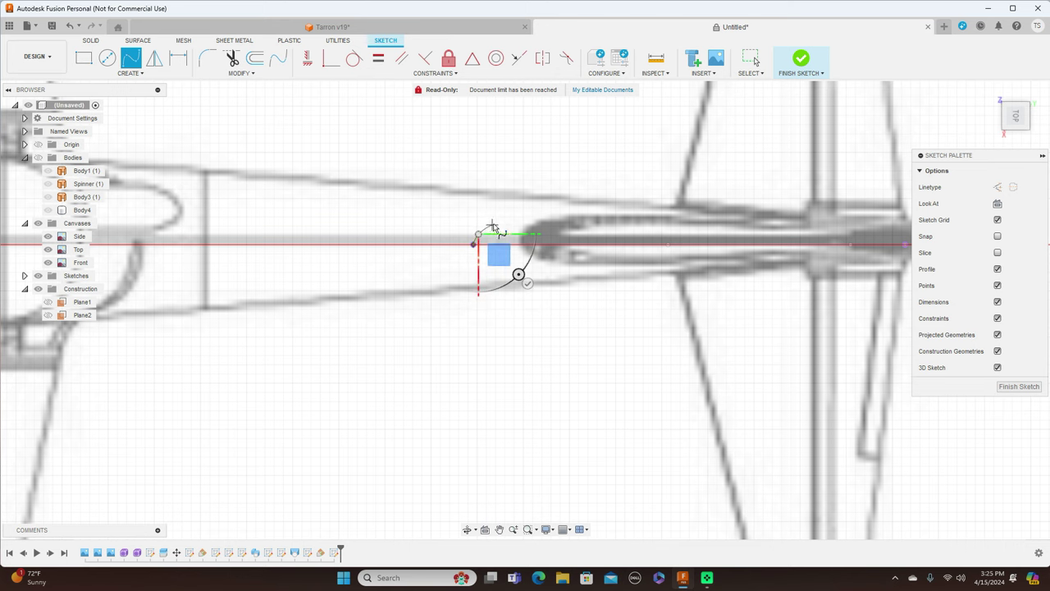
pyautogui.click(492, 223)
pyautogui.scroll(-3, 584, 213)
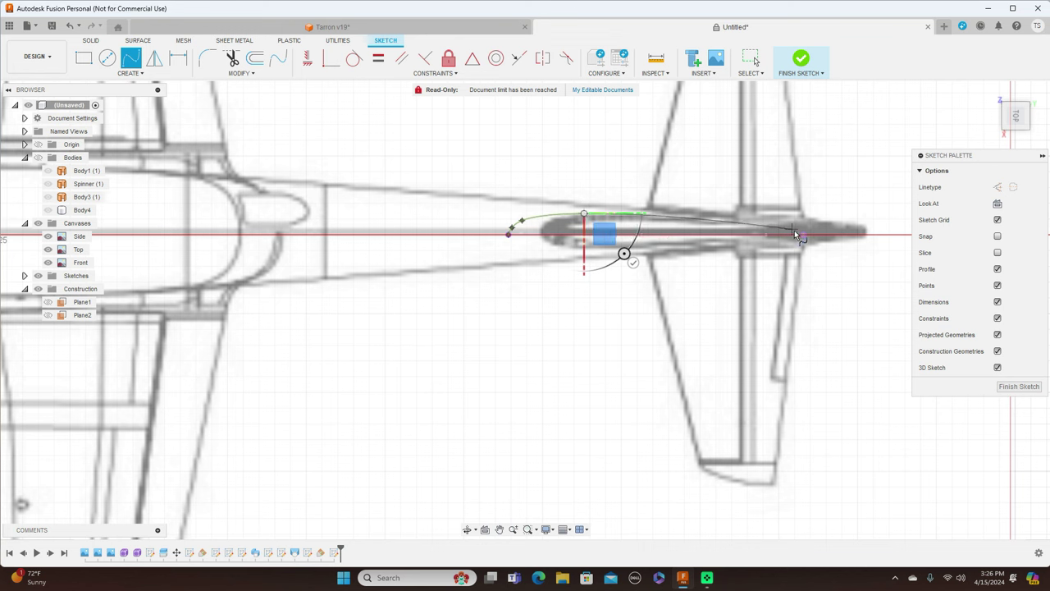
pyautogui.click(804, 235)
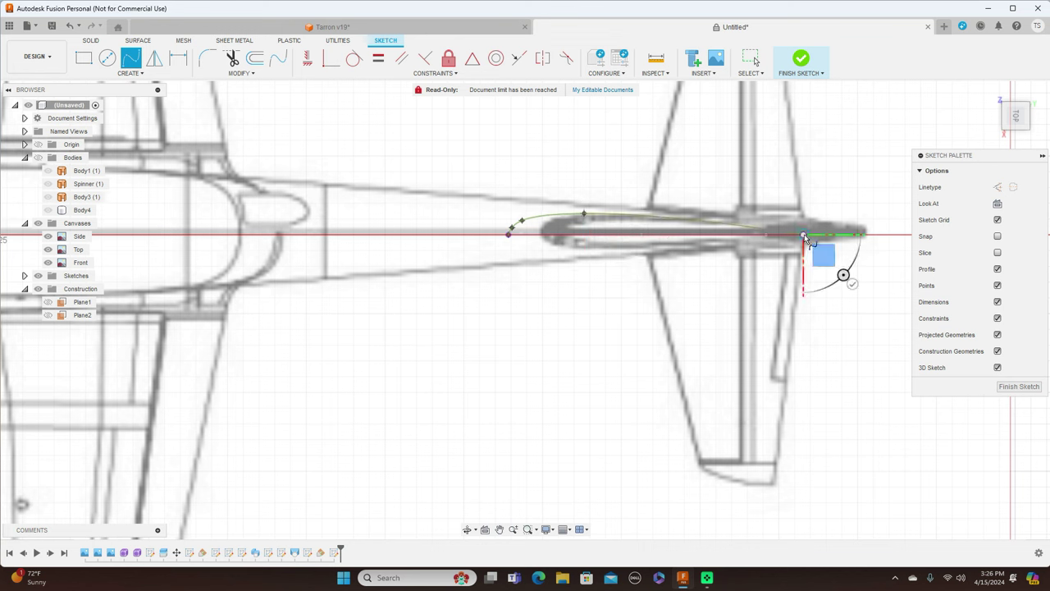
pyautogui.rightClick(804, 235)
pyautogui.click(838, 235)
pyautogui.click(837, 238)
pyautogui.press('Escape')
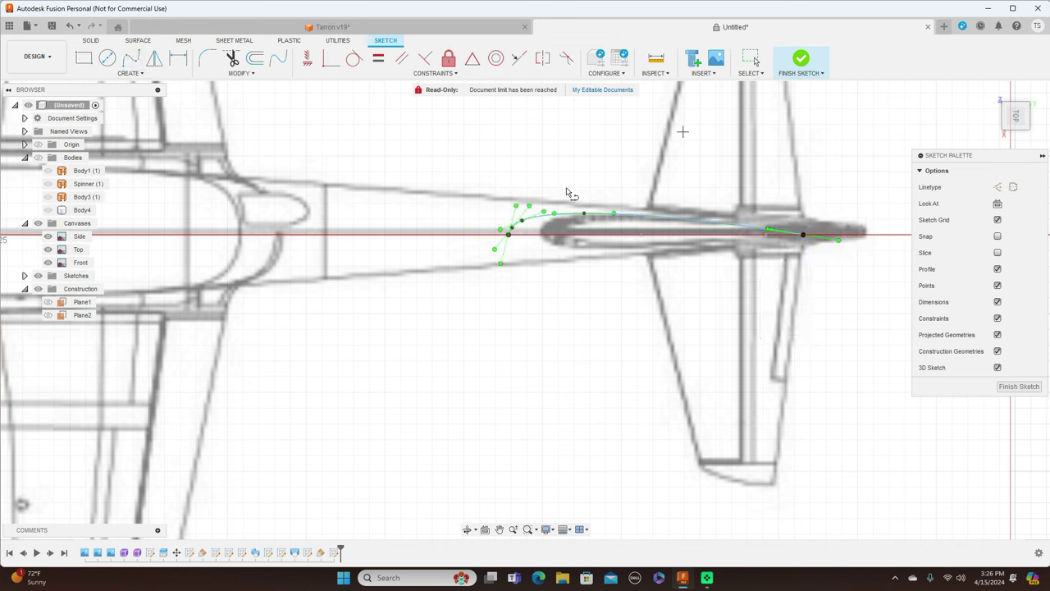
# Draw a straight chord line about 468 mm long joining the front and rear ends of the half-airfoil spline
pyautogui.click(509, 236)
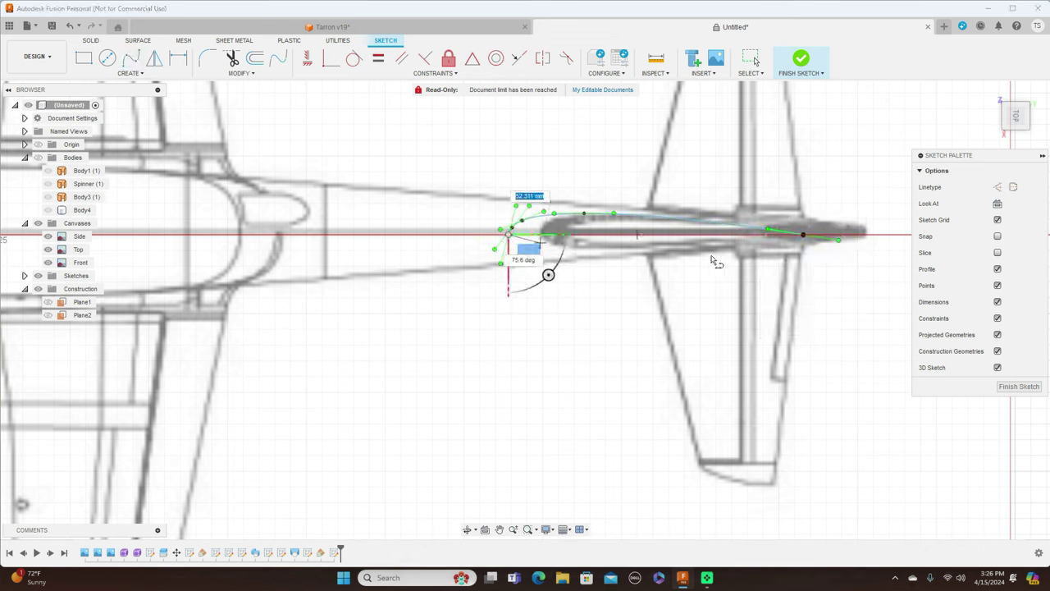
pyautogui.click(805, 236)
pyautogui.rightClick(805, 236)
pyautogui.click(833, 238)
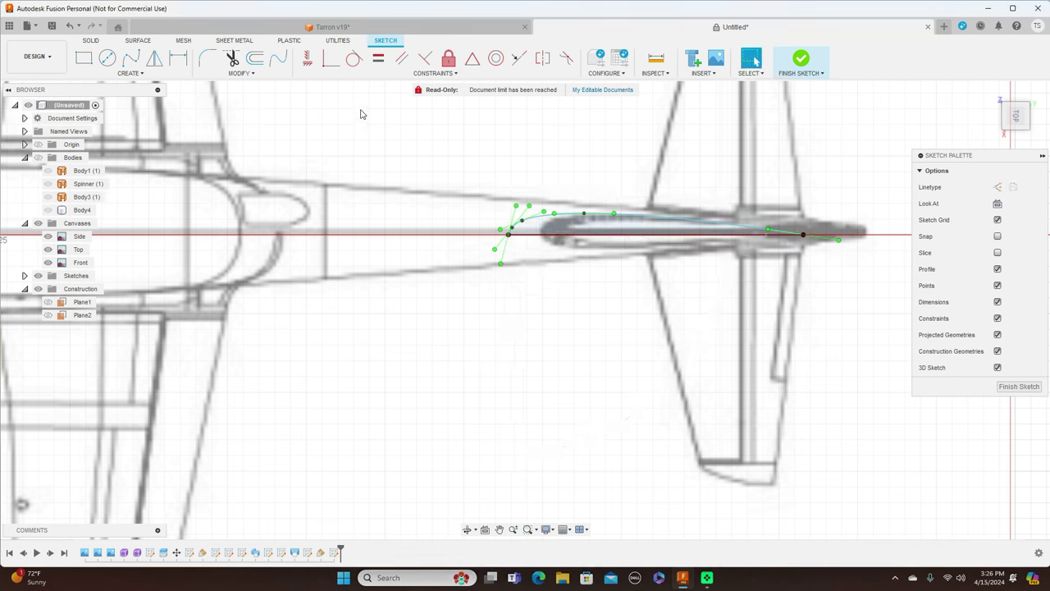
# Mirror the half-airfoil spline about the chord line and finish the sketch
pyautogui.click(155, 57)
pyautogui.click(630, 214)
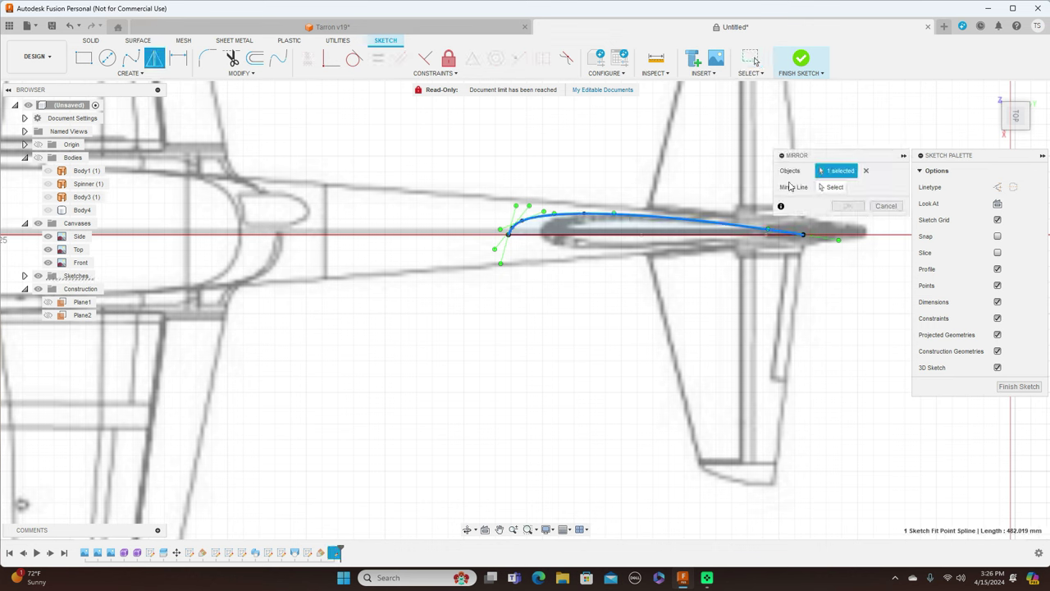
pyautogui.click(537, 237)
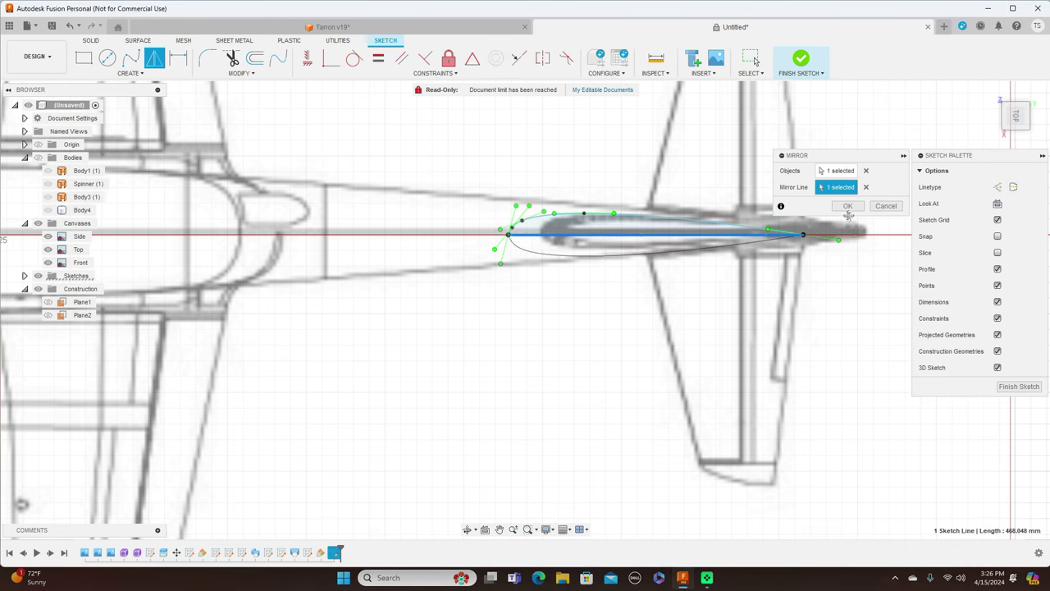
pyautogui.click(850, 206)
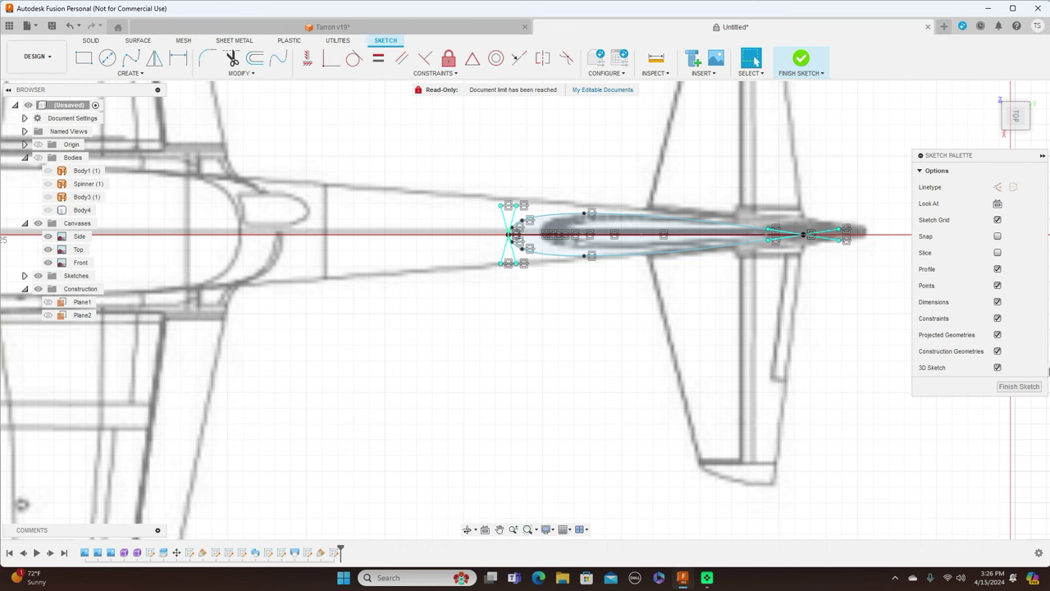
pyautogui.click(1020, 386)
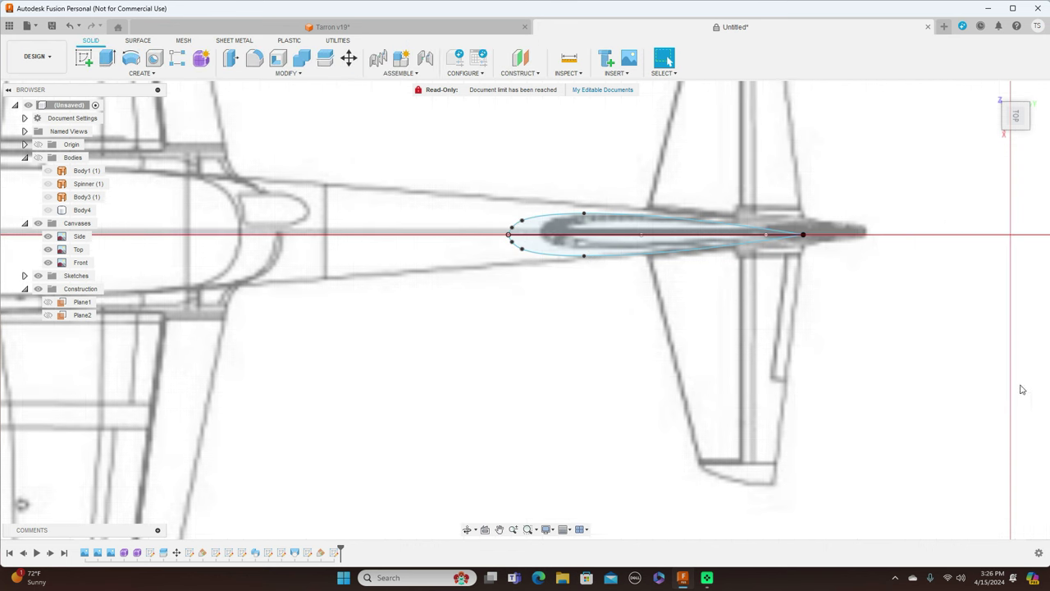
# Create a sketch on the side-view origin plane, with the vertical fin in view
pyautogui.moveTo(1017, 136)
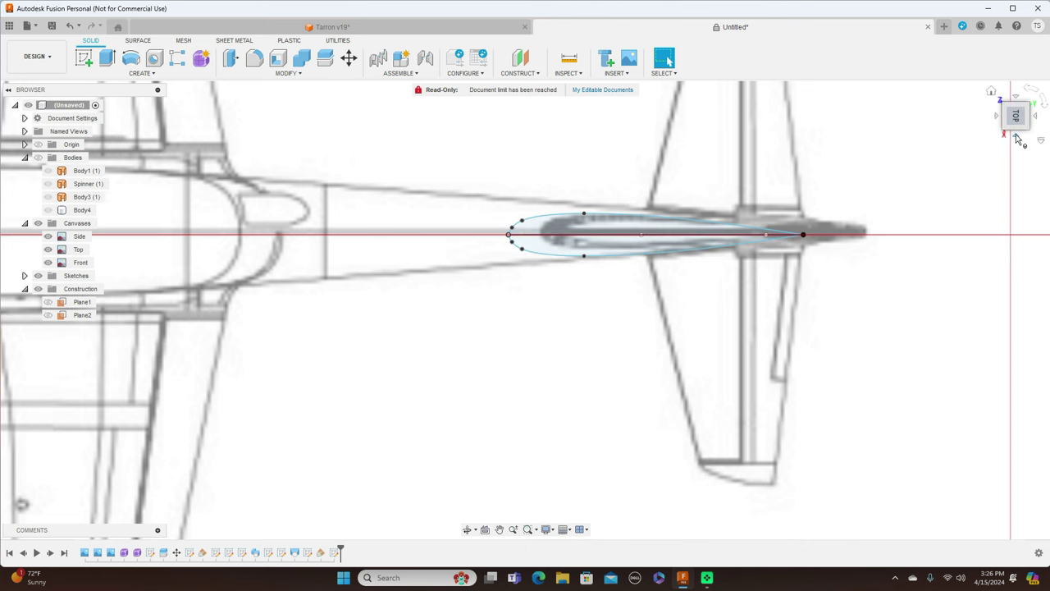
pyautogui.click(1017, 137)
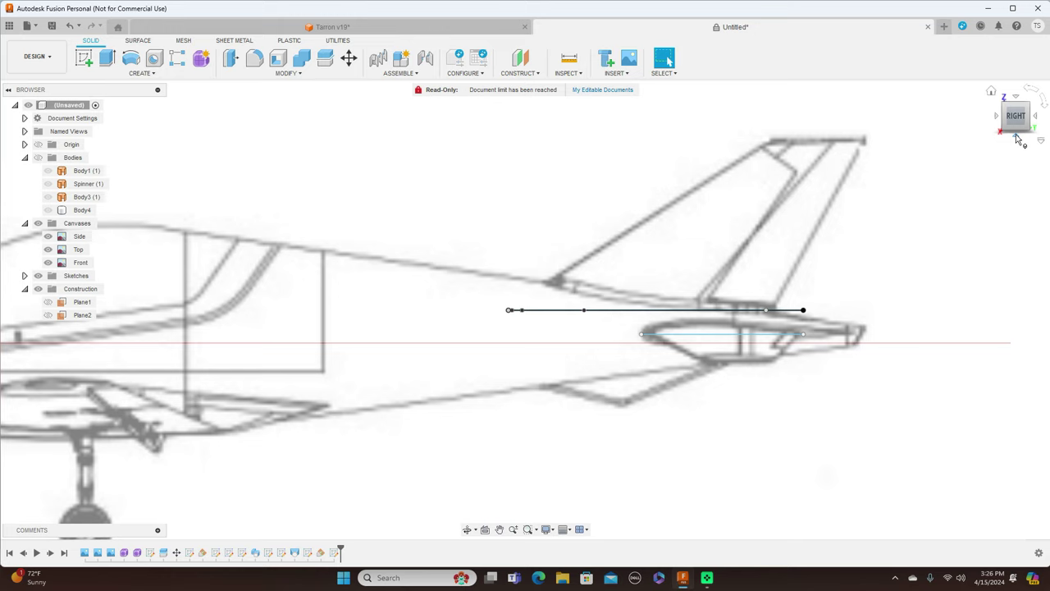
pyautogui.scroll(-3, 875, 192)
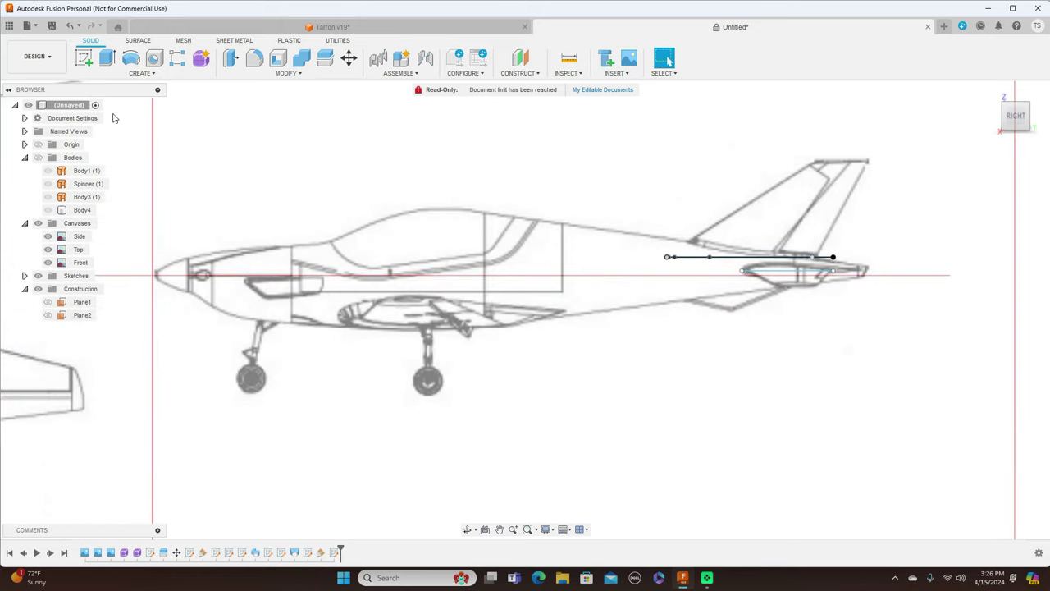
pyautogui.click(84, 58)
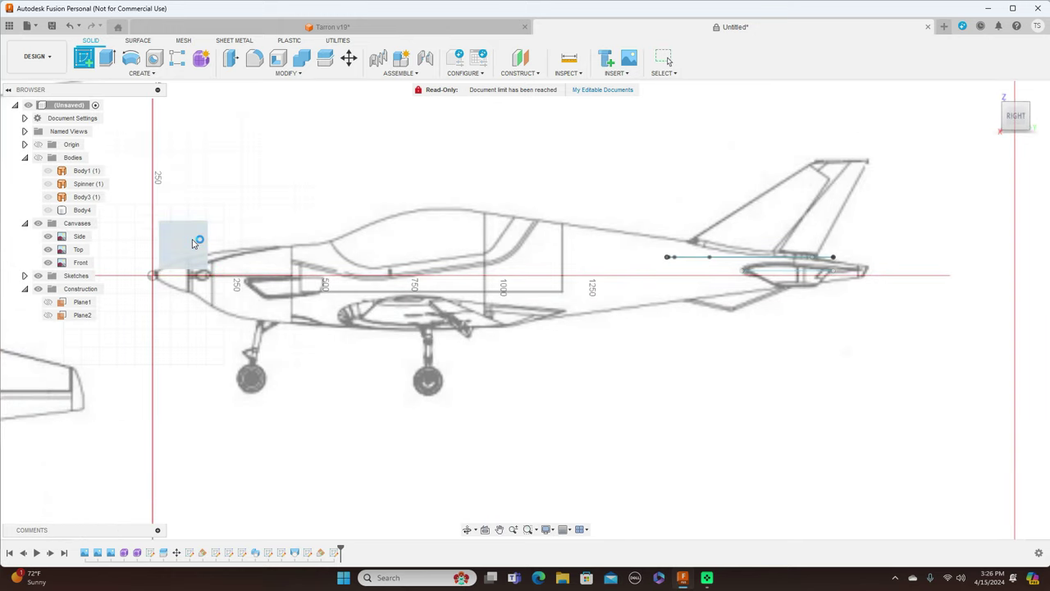
pyautogui.click(194, 243)
pyautogui.moveTo(731, 155); pyautogui.dragTo(192, 178, button='middle')
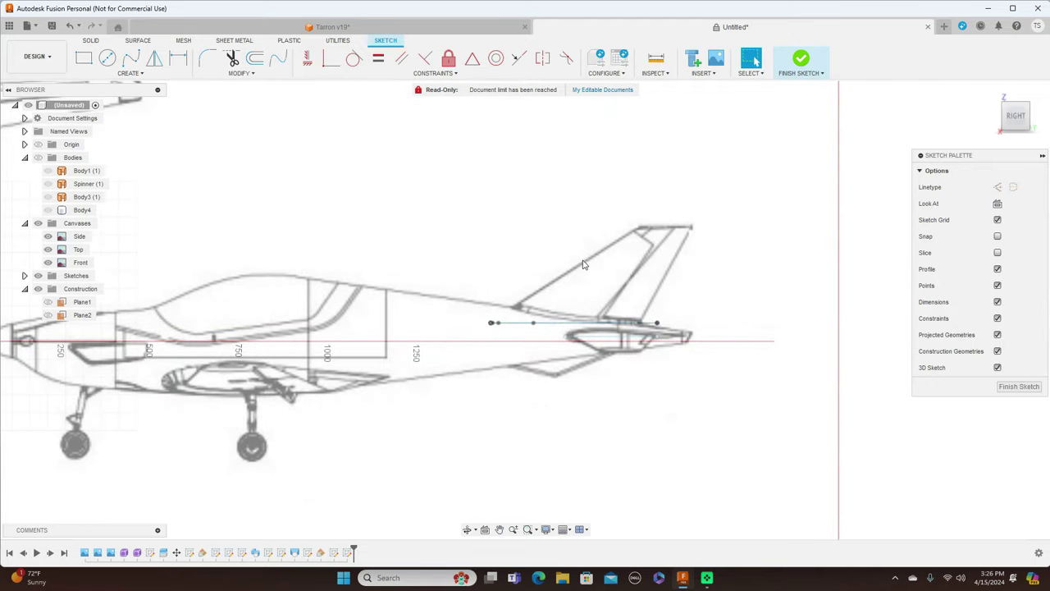
pyautogui.scroll(2, 583, 261)
pyautogui.scroll(2, 589, 182)
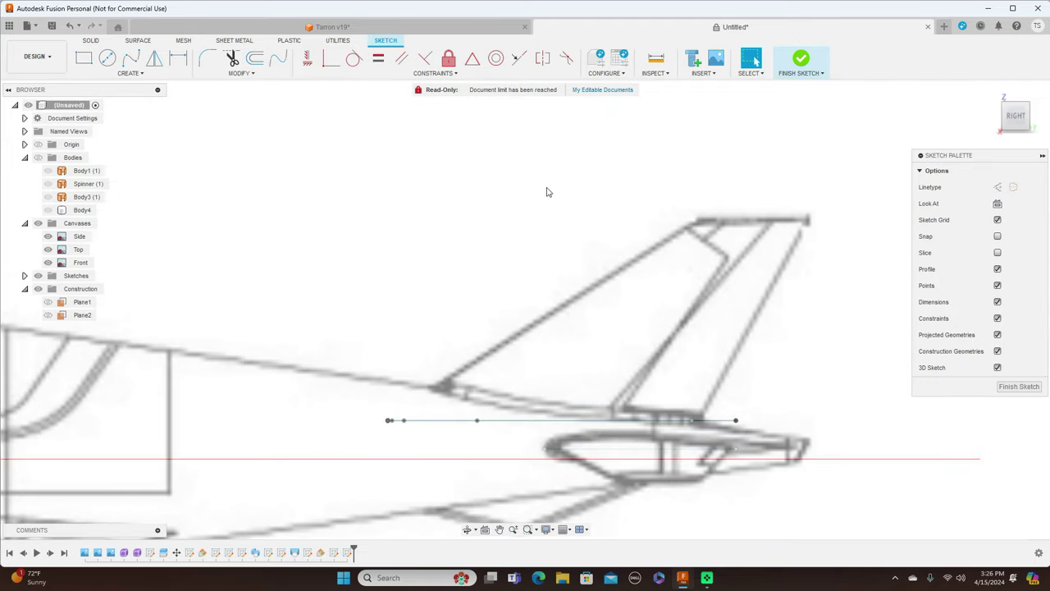
# Draw a line from the root airfoil's front point along the fin's leading edge to its upper front corner, and finish the sketch
pyautogui.press('l')
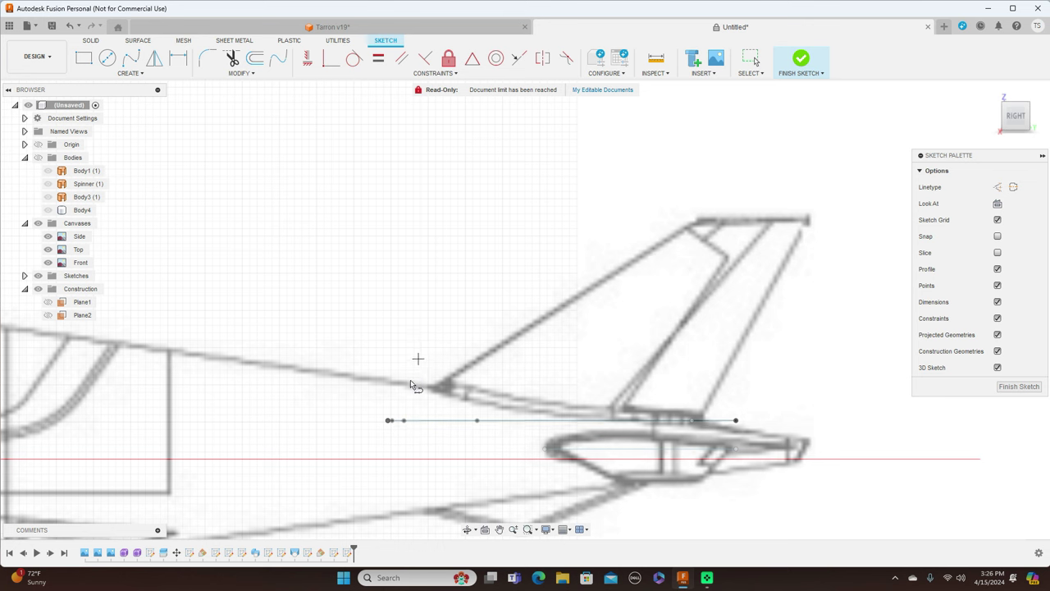
pyautogui.click(389, 421)
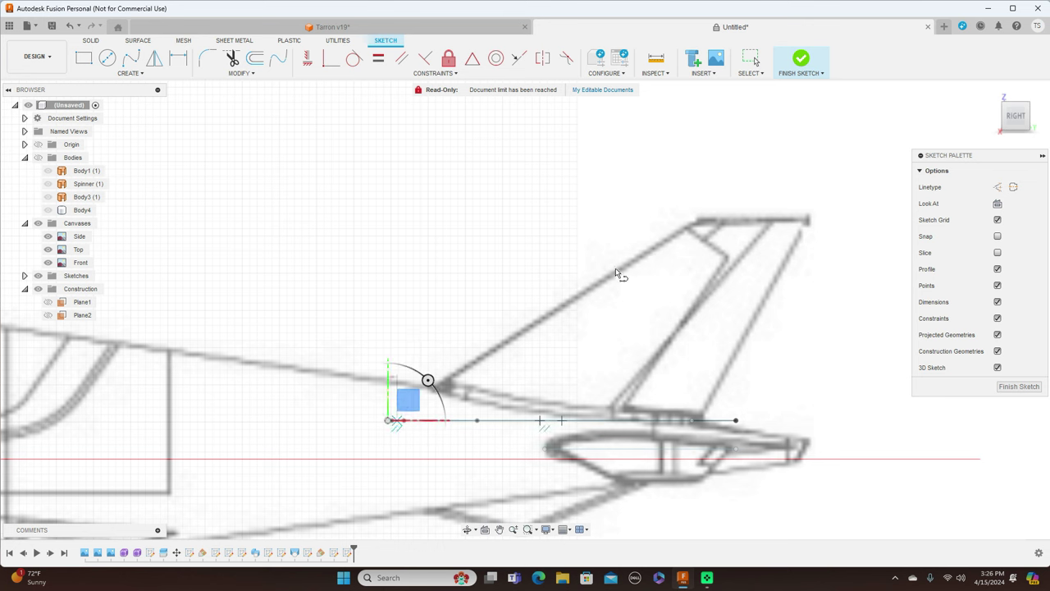
pyautogui.click(698, 221)
pyautogui.rightClick(697, 220)
pyautogui.click(725, 221)
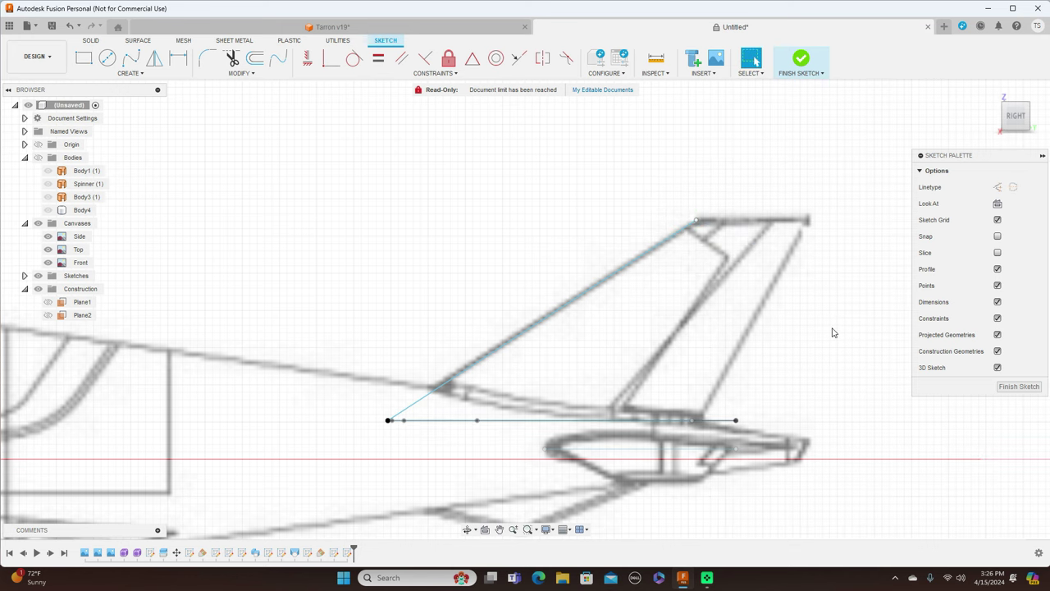
pyautogui.moveTo(1015, 112); pyautogui.dragTo(1024, 215)
pyautogui.moveTo(1020, 161); pyautogui.dragTo(1021, 167)
pyautogui.click(1015, 117)
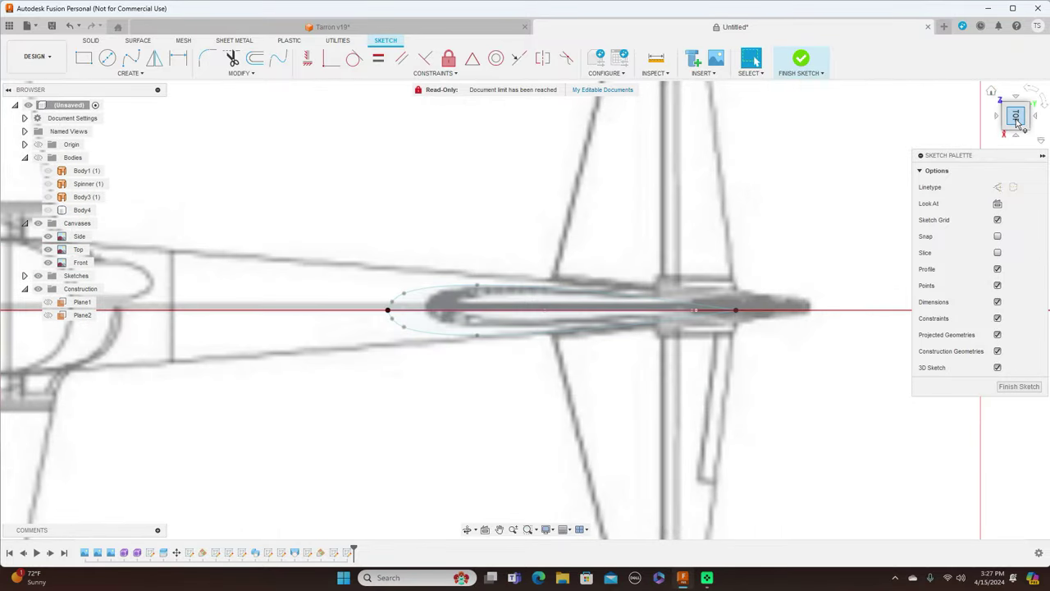
pyautogui.moveTo(1018, 128)
pyautogui.mouseDown()
pyautogui.moveTo(1018, 59)
pyautogui.moveTo(1016, 70)
pyautogui.mouseUp()
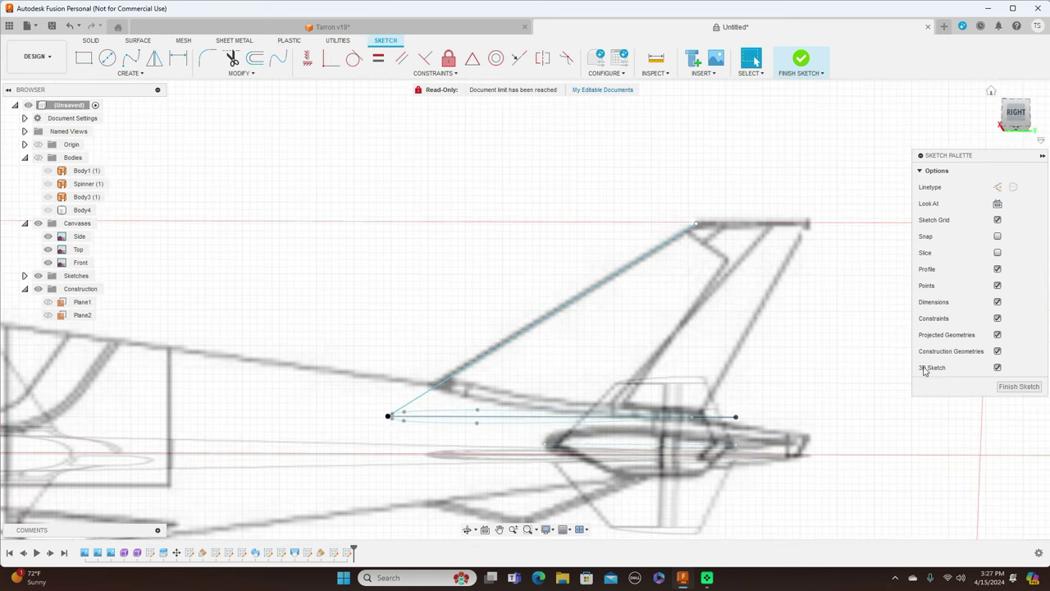
pyautogui.click(1019, 385)
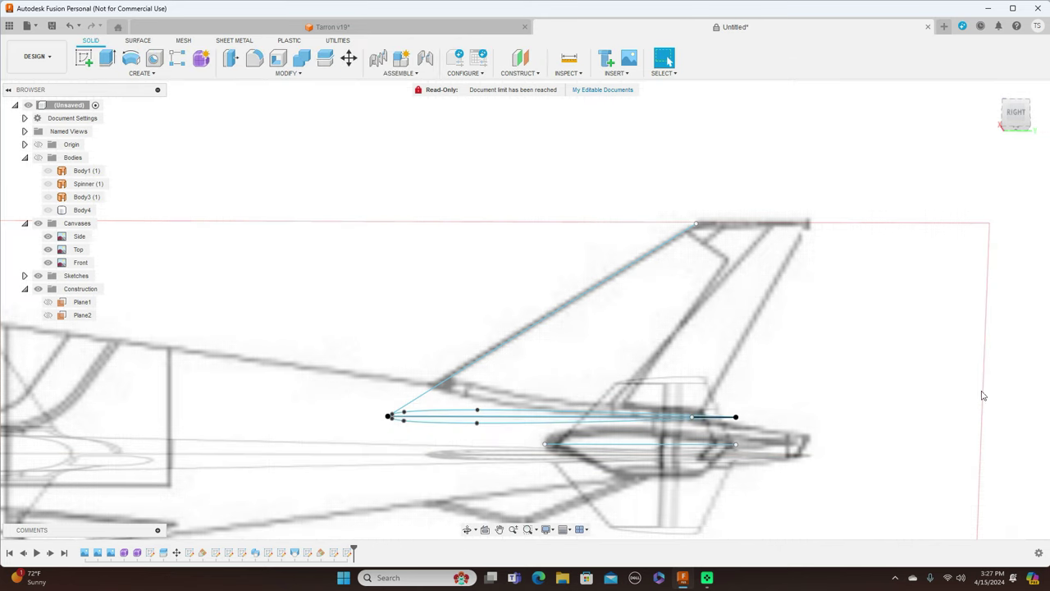
# Reopen the fin's root airfoil sketch for editing, viewed from above with the fuselage running horizontally
pyautogui.click(1026, 116)
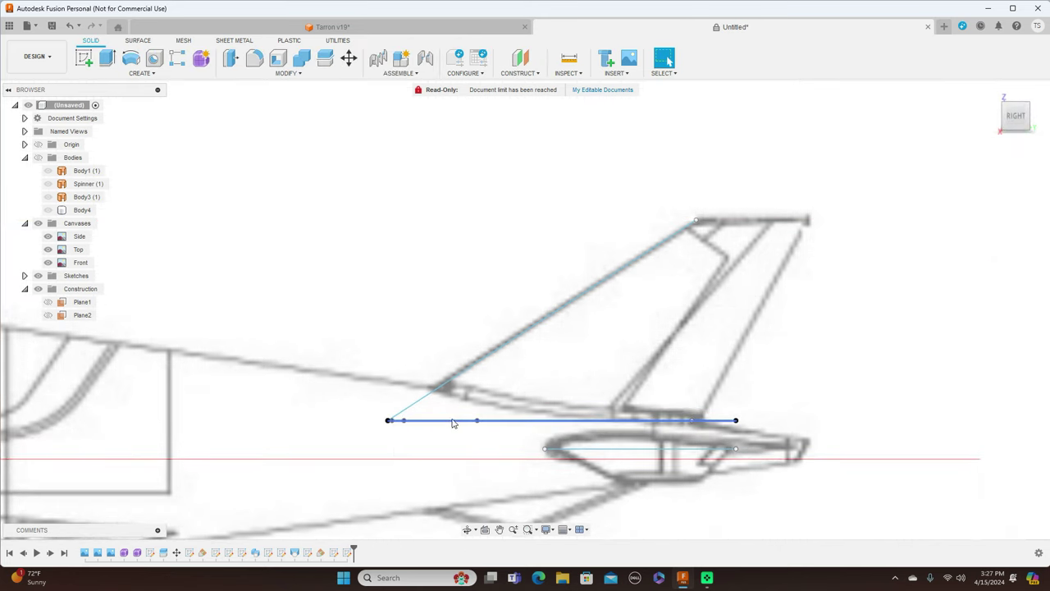
pyautogui.rightClick(338, 553)
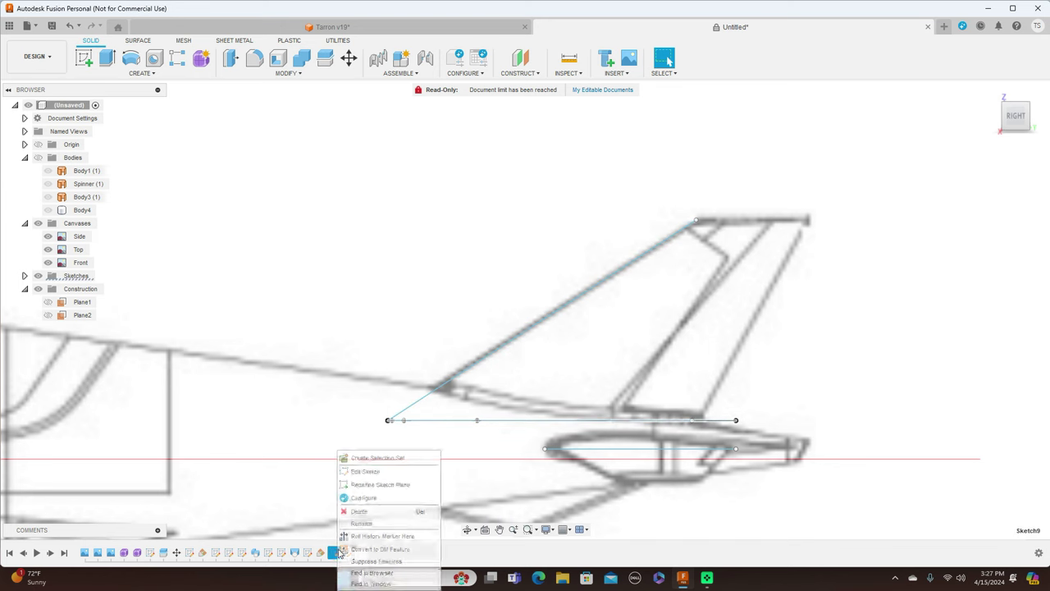
pyautogui.click(382, 471)
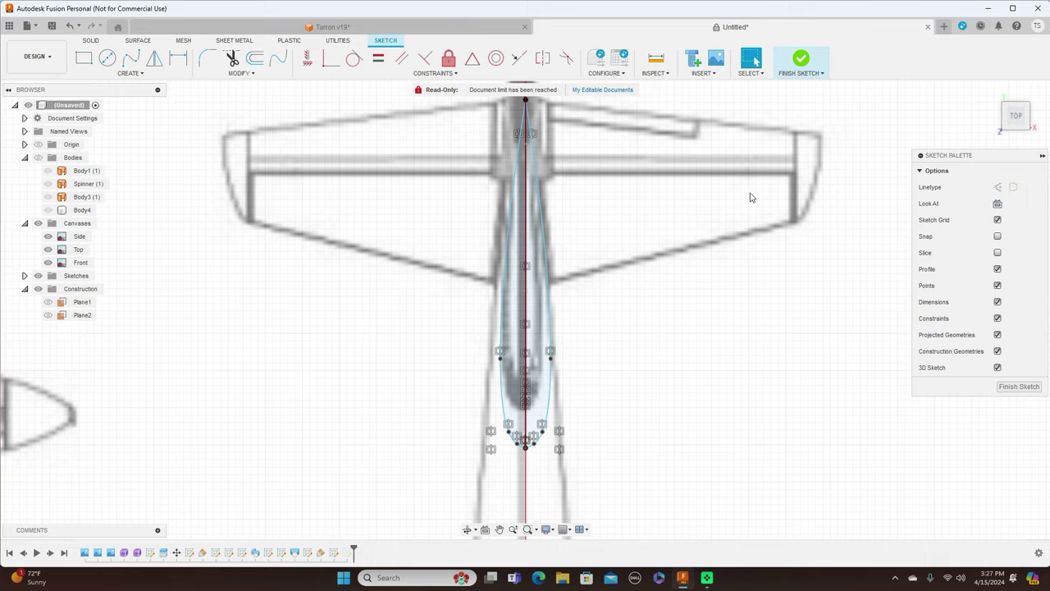
pyautogui.scroll(-3, 759, 217)
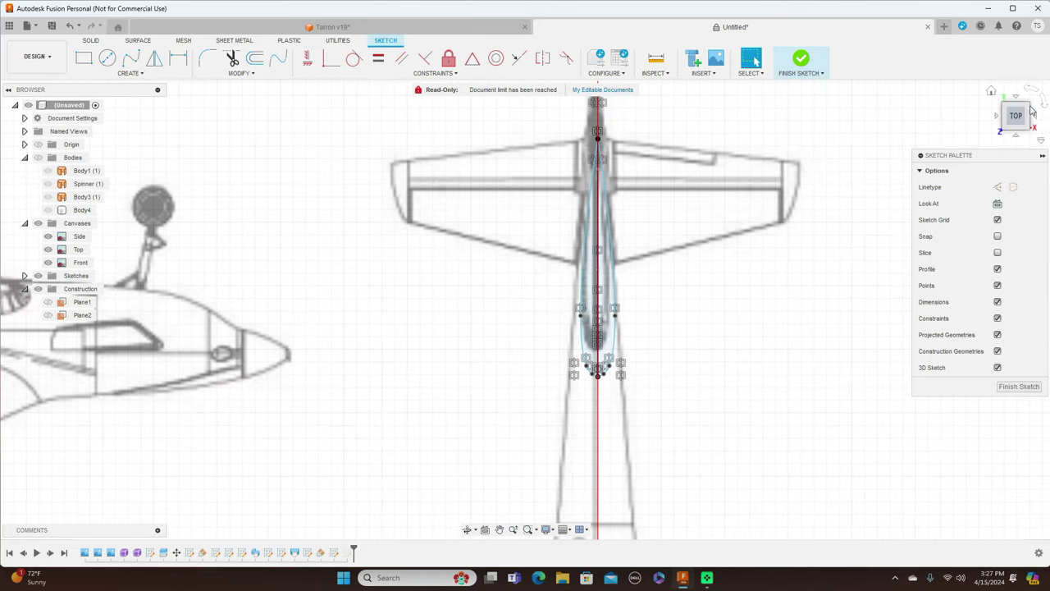
pyautogui.click(1044, 100)
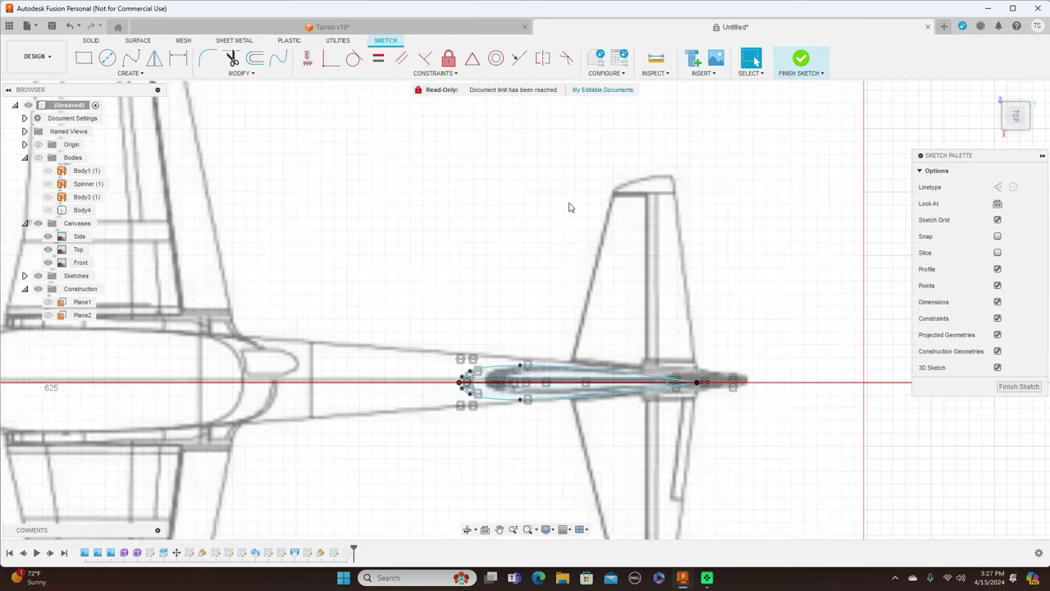
pyautogui.scroll(3, 570, 206)
pyautogui.moveTo(580, 243); pyautogui.dragTo(526, 124, button='middle')
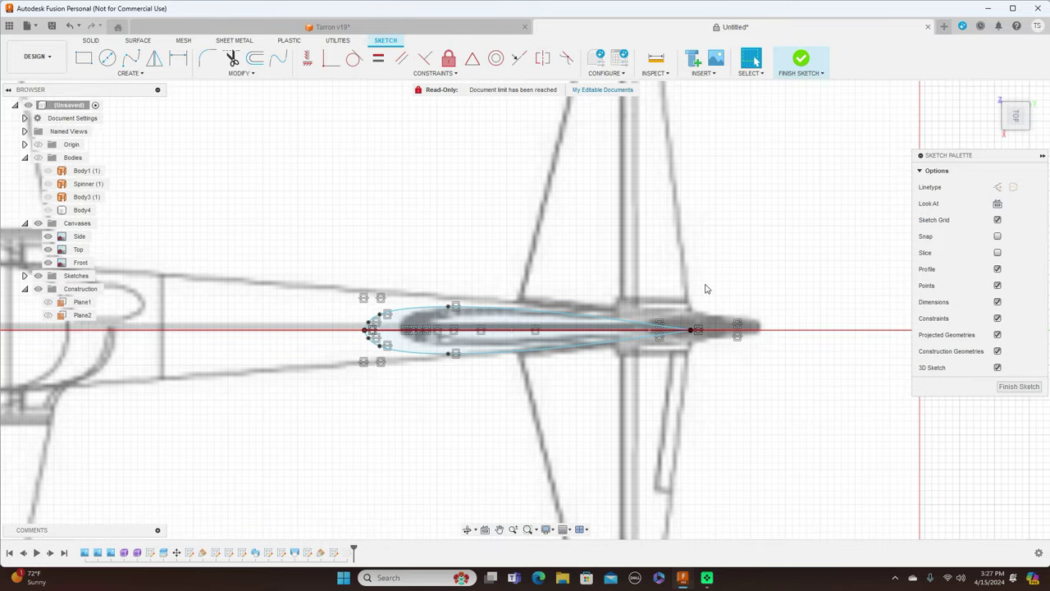
# Try to move the root airfoil's trailing point forward and compare its position with the fin in the side view
pyautogui.click(690, 332)
pyautogui.moveTo(652, 335)
pyautogui.mouseDown()
pyautogui.moveTo(656, 356)
pyautogui.moveTo(653, 335)
pyautogui.mouseUp()
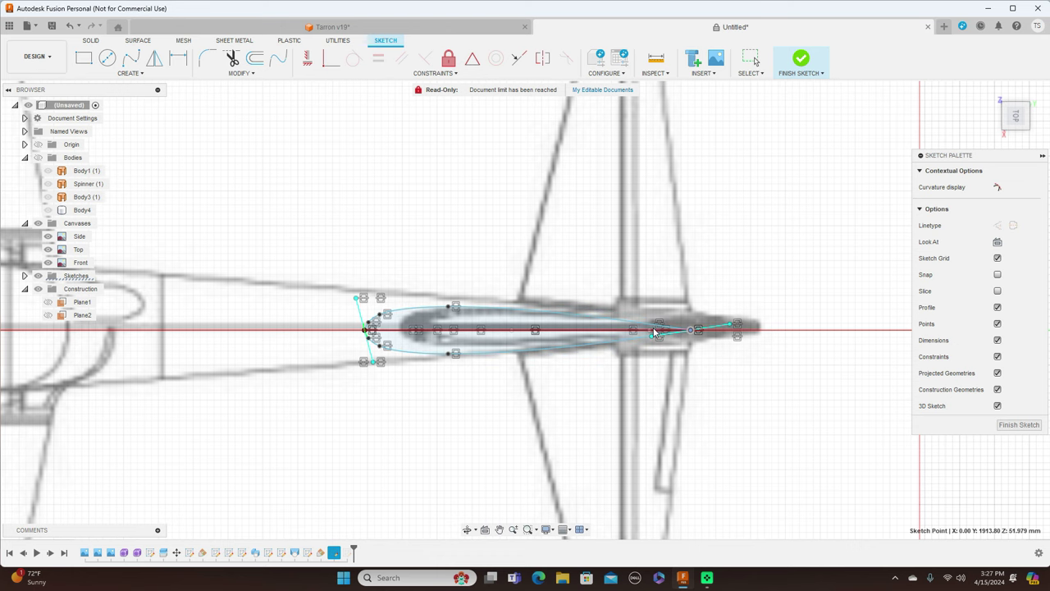
pyautogui.click(1018, 138)
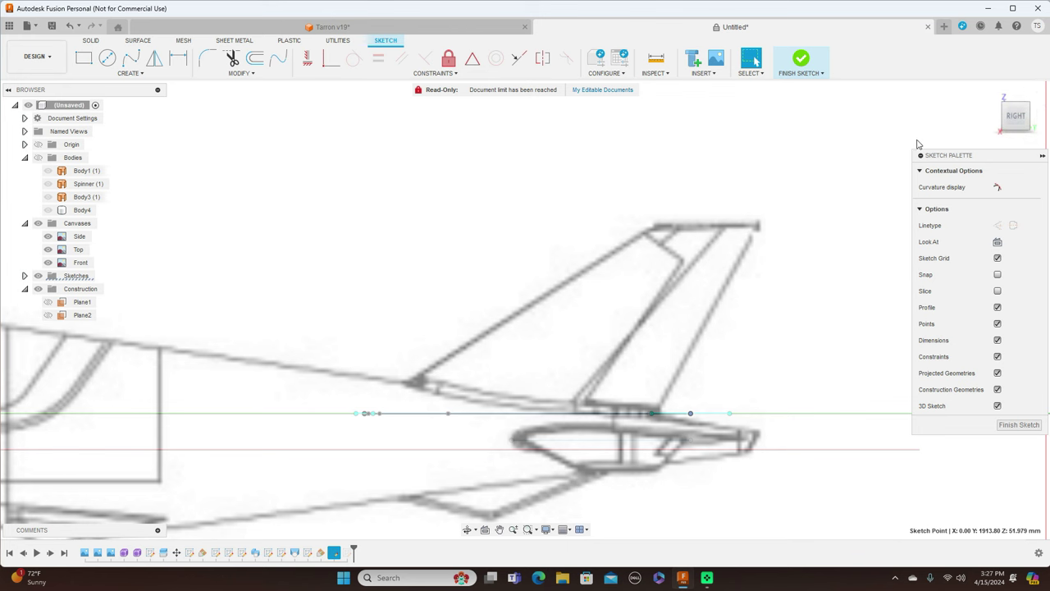
pyautogui.click(1025, 108)
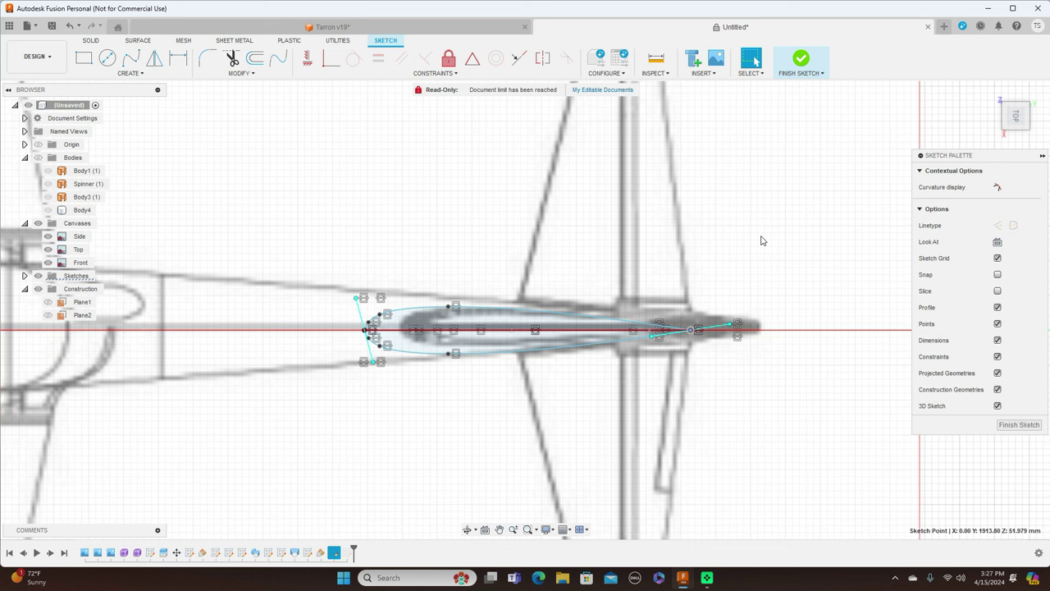
# Delete both the lower and the upper spline of the fin's root airfoil
pyautogui.click(571, 353)
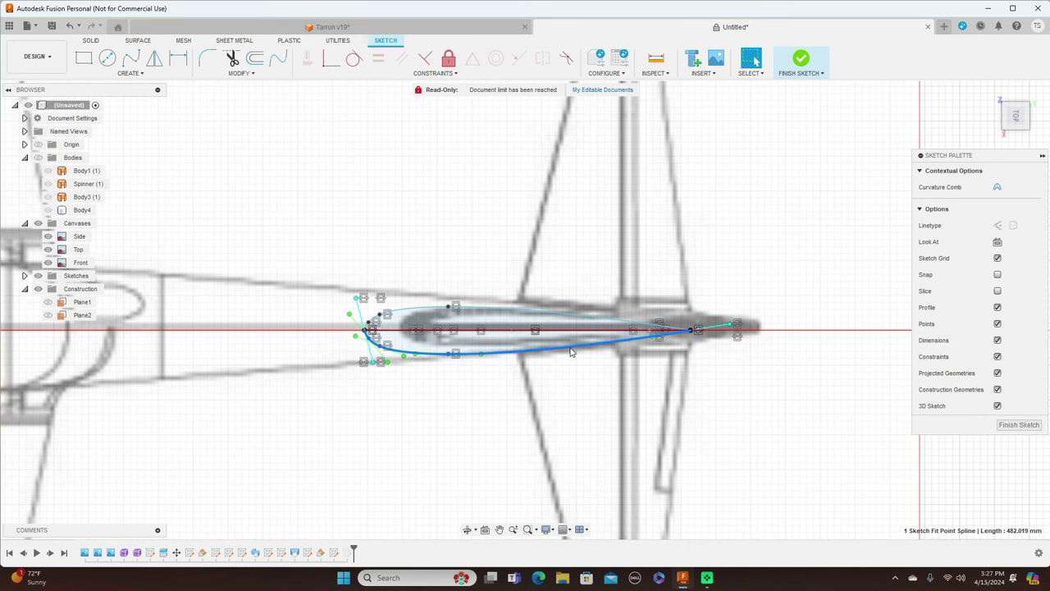
pyautogui.rightClick(571, 353)
pyautogui.click(544, 338)
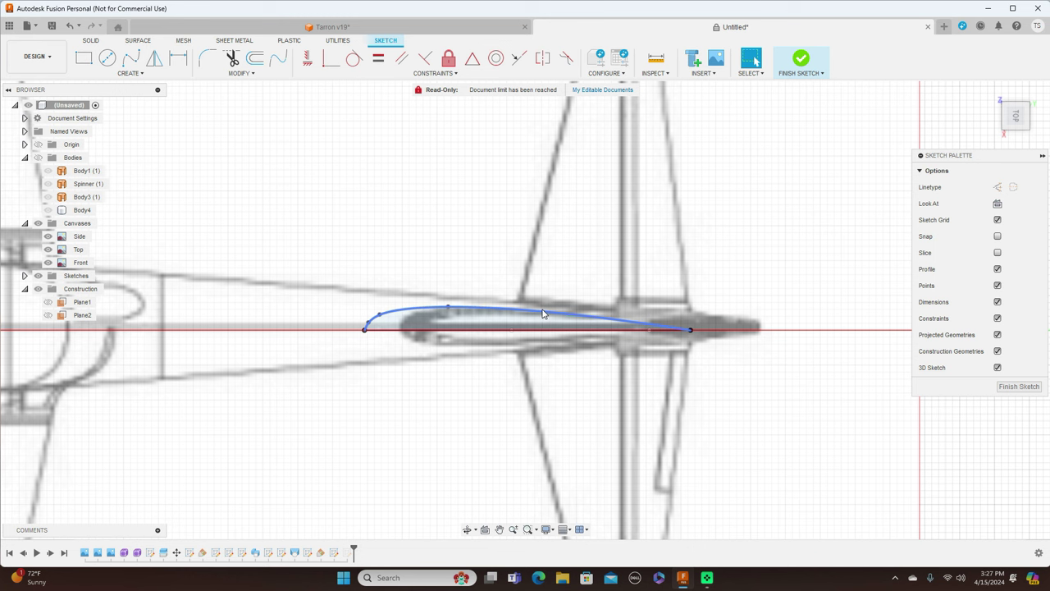
pyautogui.click(574, 318)
pyautogui.rightClick(575, 318)
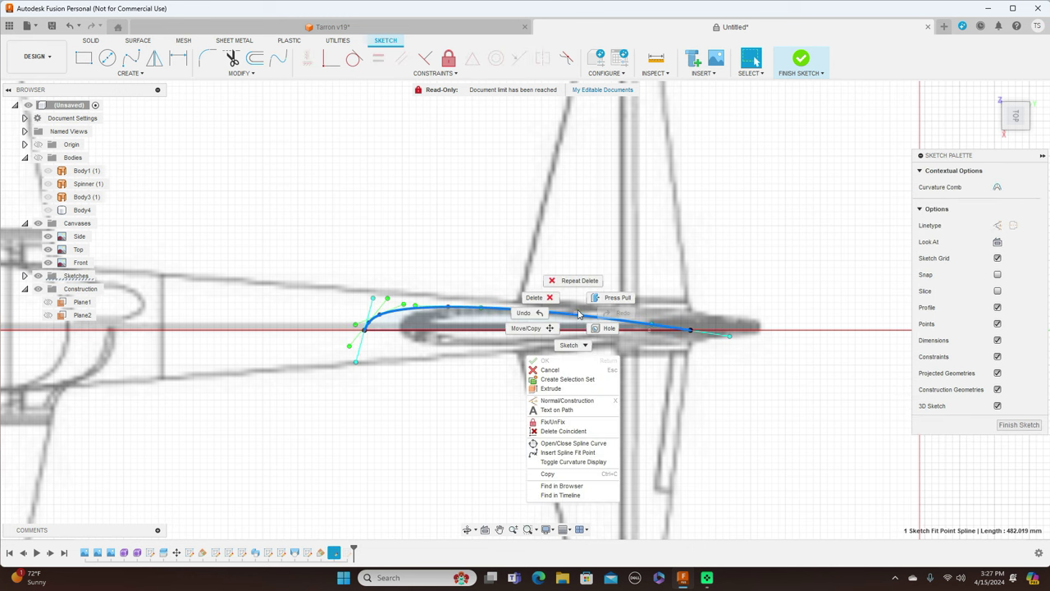
pyautogui.click(548, 303)
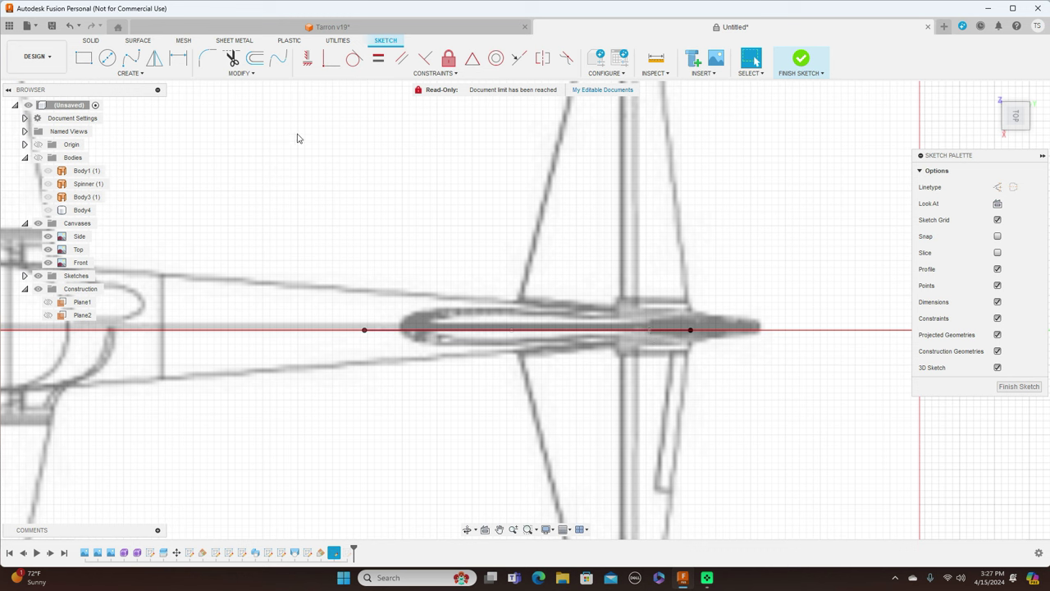
# Draw a half-airfoil fit point spline from the existing front point to a rear end on the centre line, ahead of the old trailing point
pyautogui.click(131, 57)
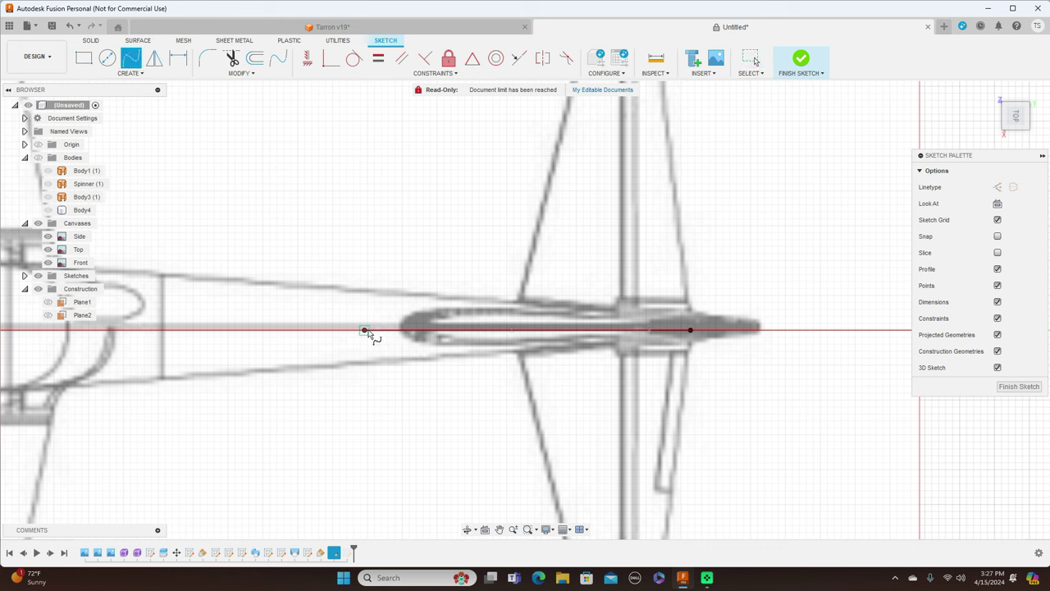
pyautogui.click(366, 331)
pyautogui.click(385, 314)
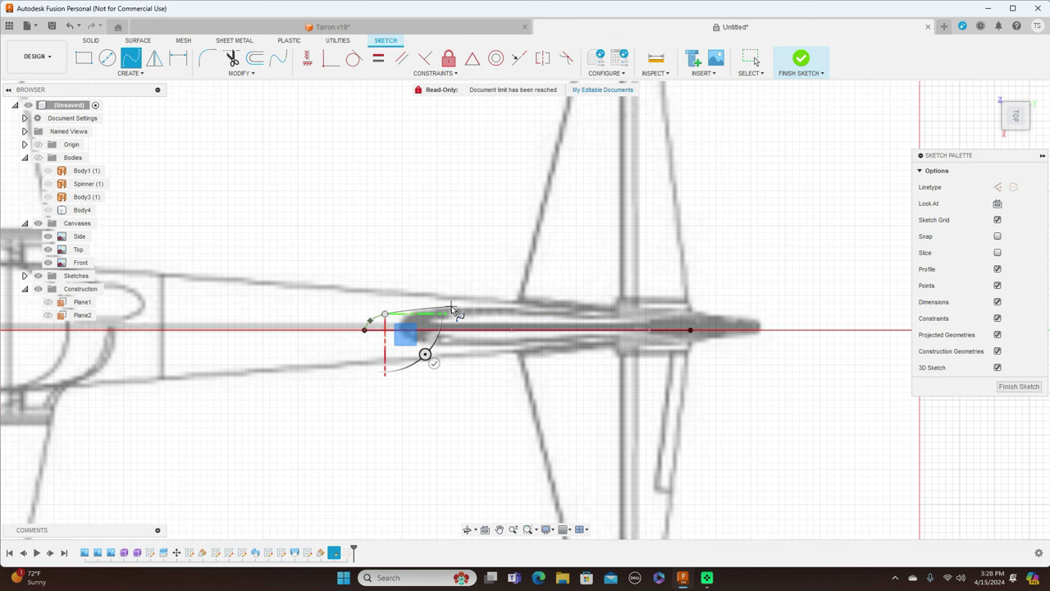
pyautogui.click(451, 306)
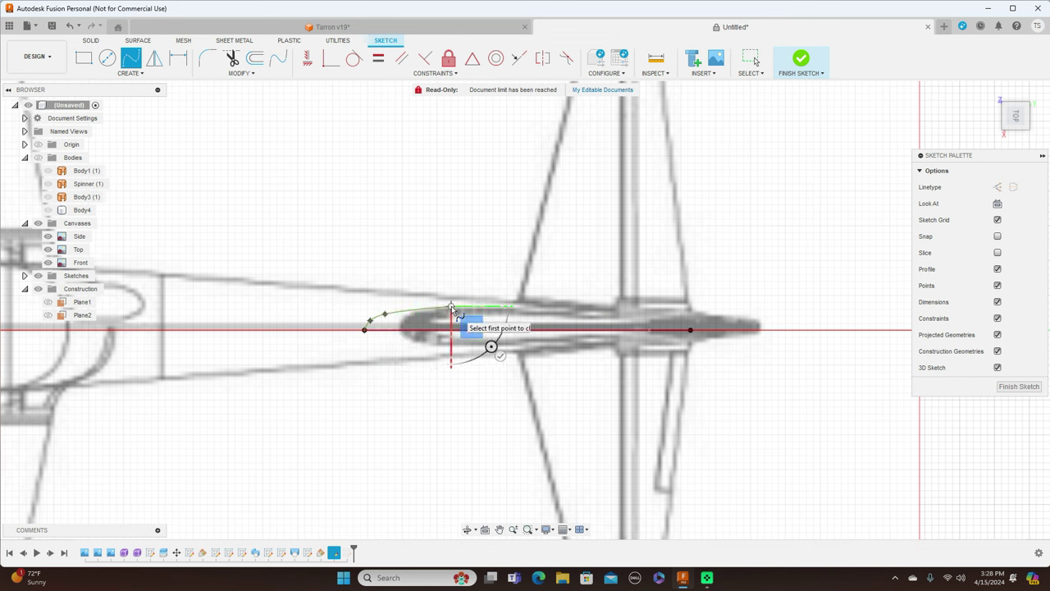
pyautogui.click(652, 332)
pyautogui.rightClick(652, 333)
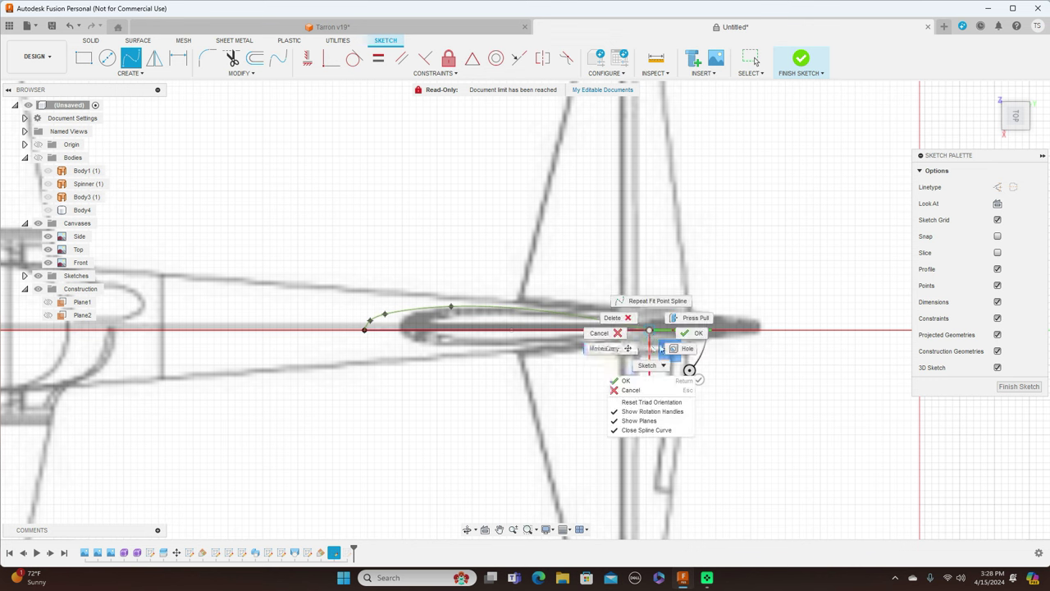
pyautogui.click(696, 332)
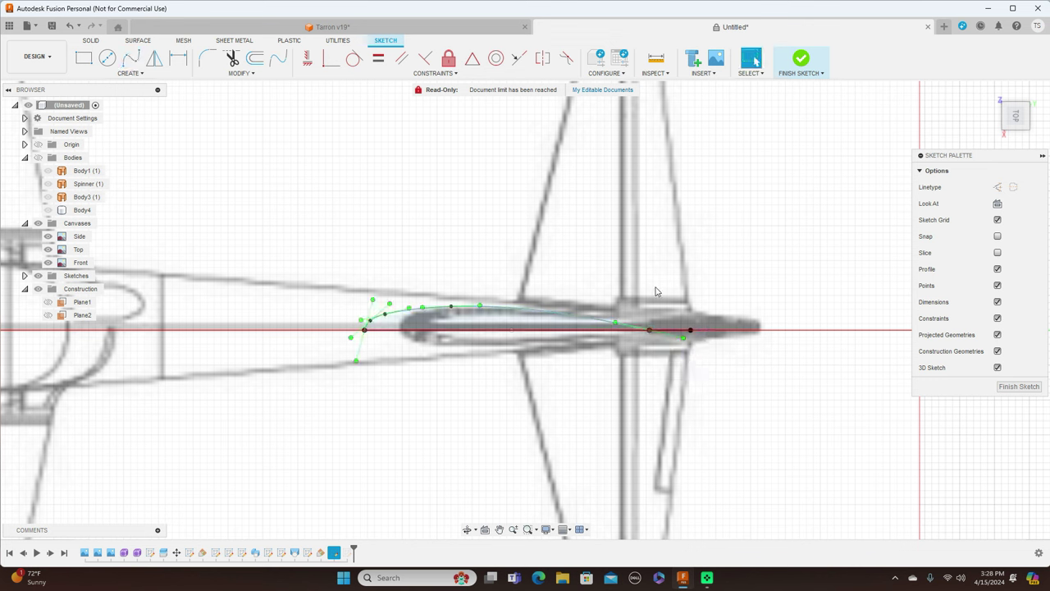
# Draw a chord line about 409 mm long from the half-airfoil's front point to its rear end
pyautogui.click(364, 330)
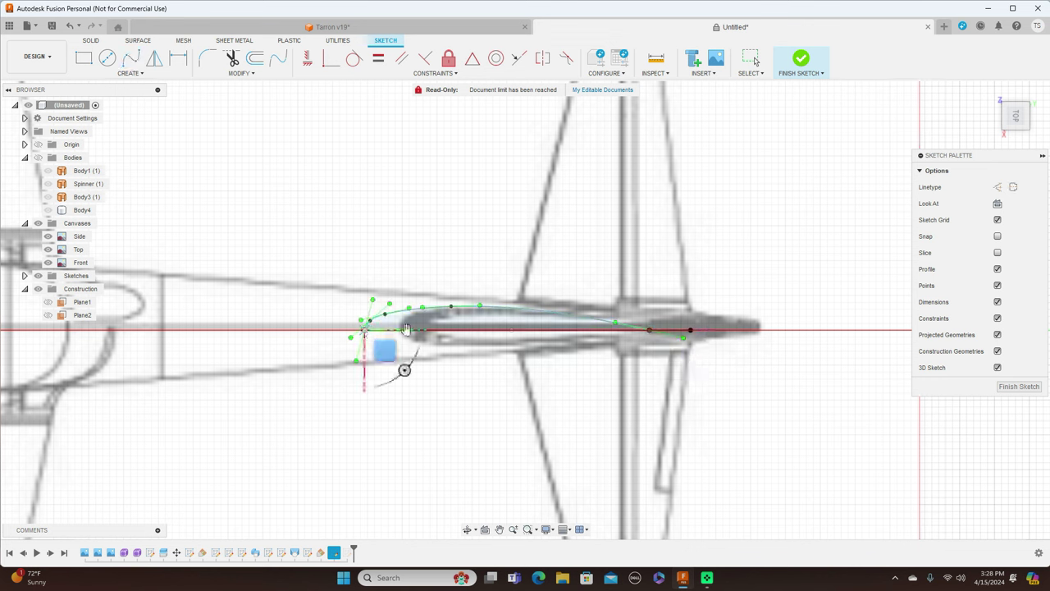
pyautogui.click(649, 330)
pyautogui.rightClick(649, 330)
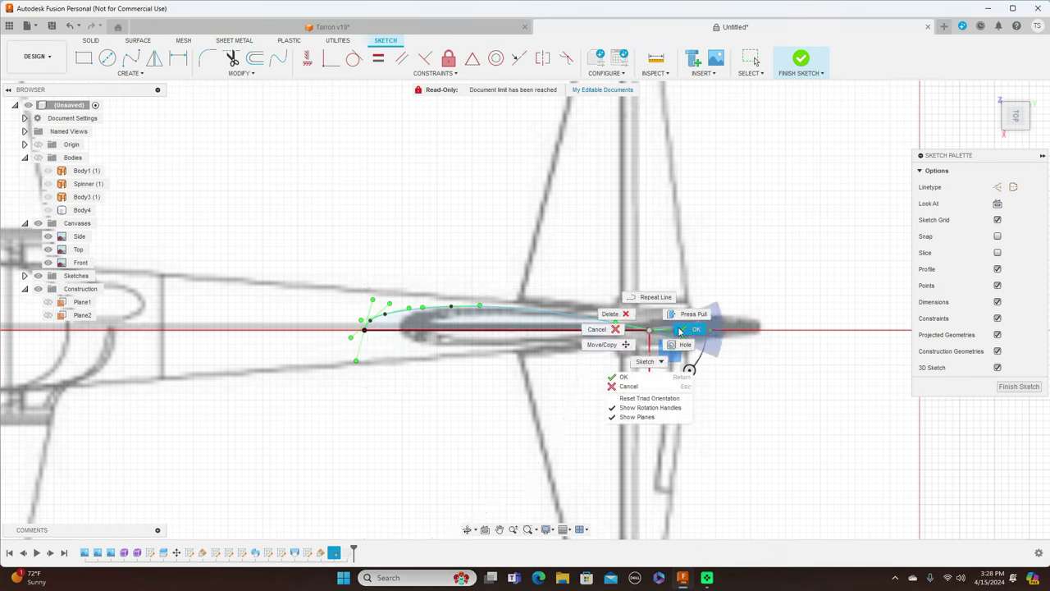
pyautogui.click(680, 330)
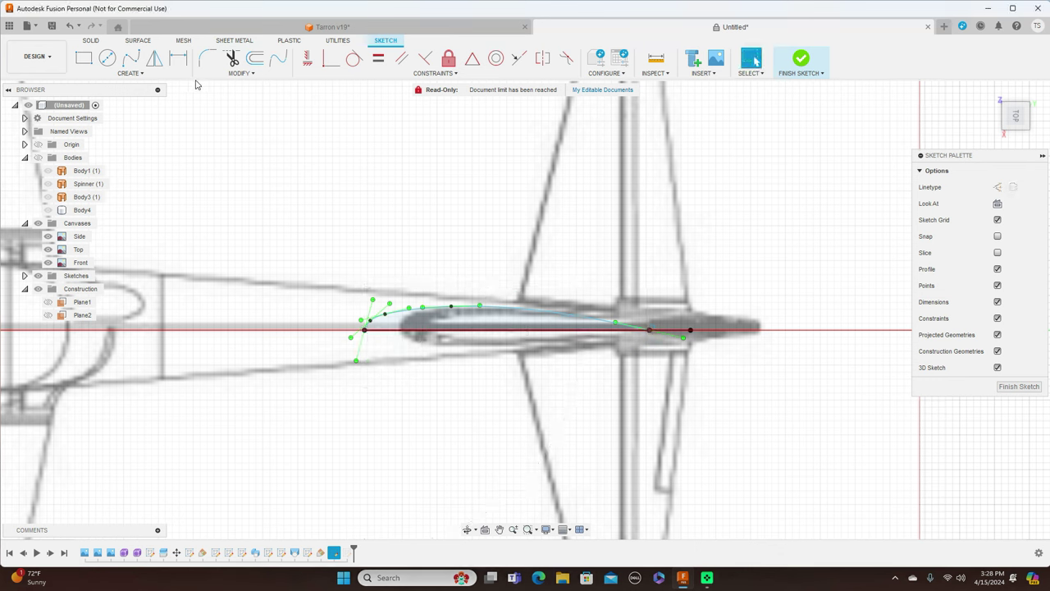
# Mirror the shortened half-airfoil spline about its chord line, compare it with the side view, and finish the sketch
pyautogui.click(154, 57)
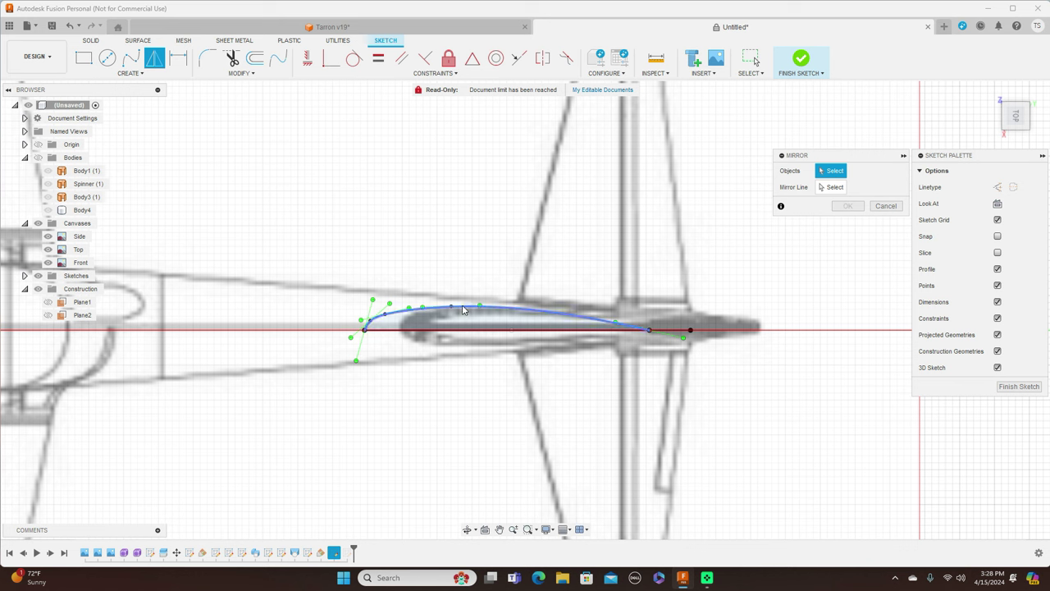
pyautogui.click(472, 309)
pyautogui.click(833, 187)
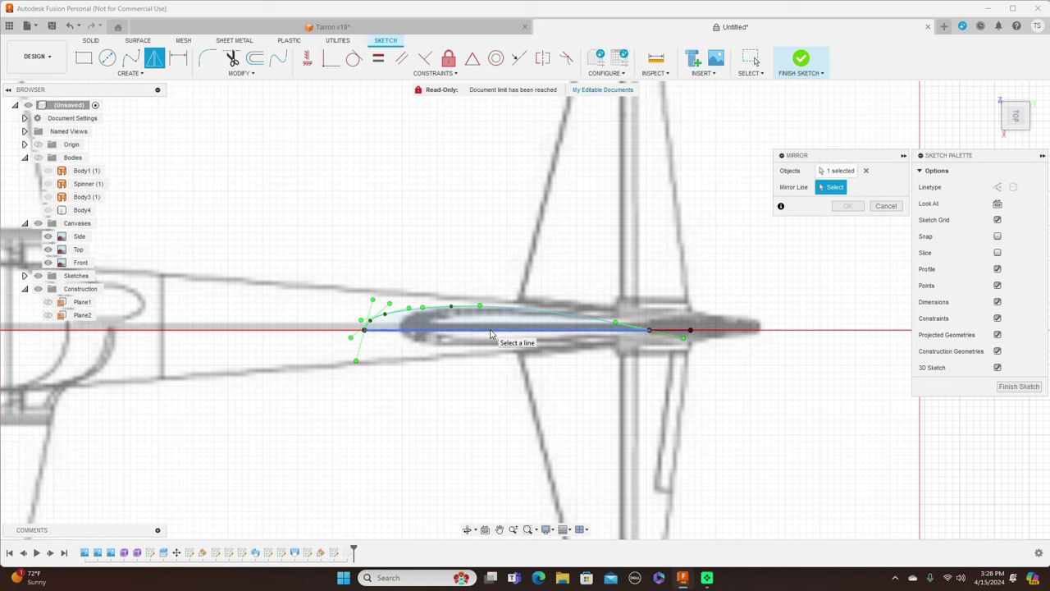
pyautogui.click(491, 332)
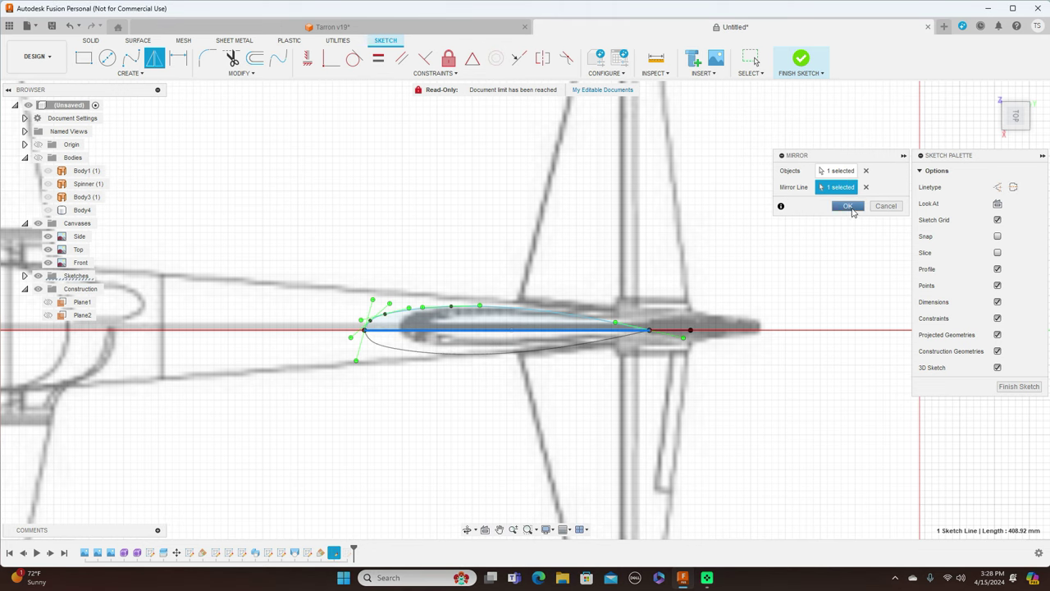
pyautogui.click(849, 208)
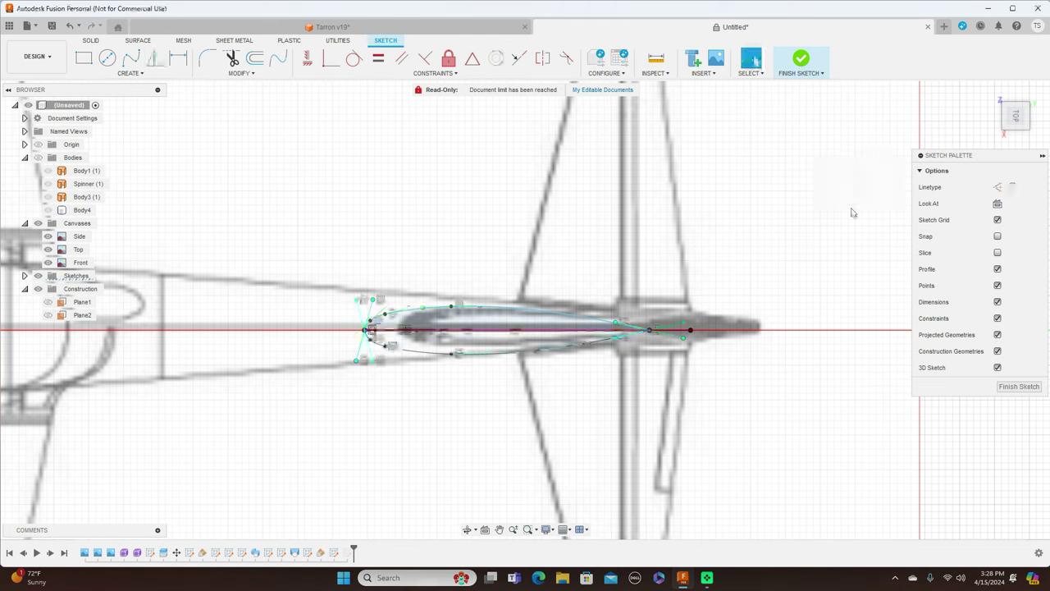
pyautogui.click(1019, 139)
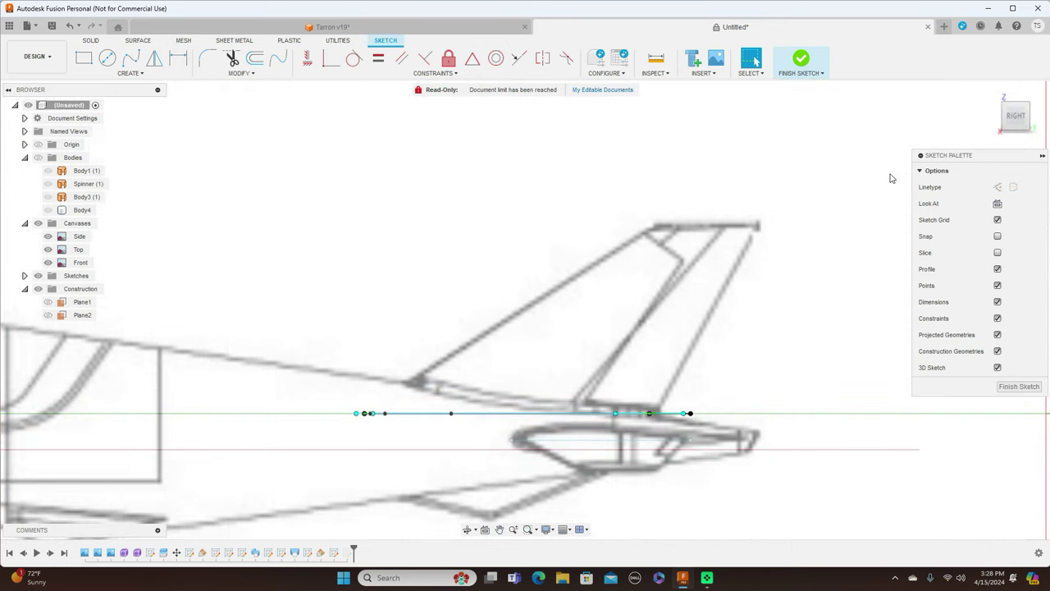
pyautogui.click(1023, 109)
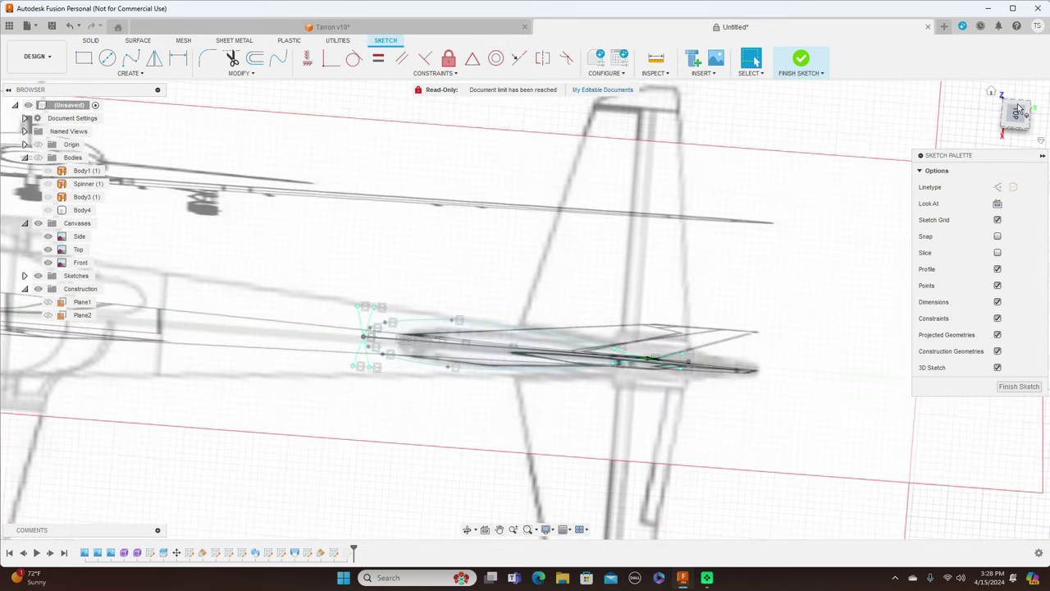
pyautogui.click(1016, 116)
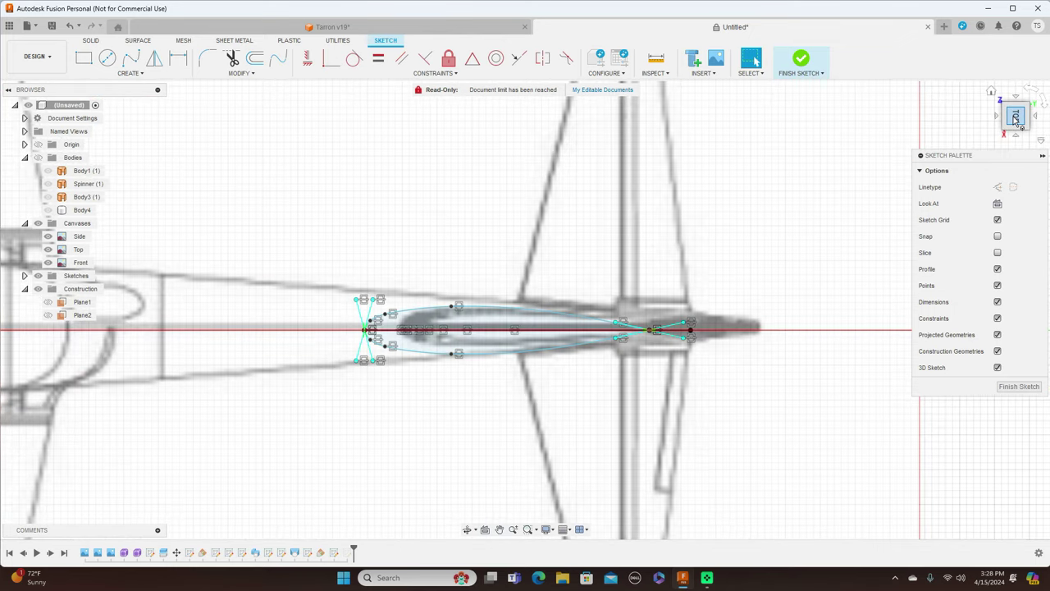
pyautogui.click(1016, 140)
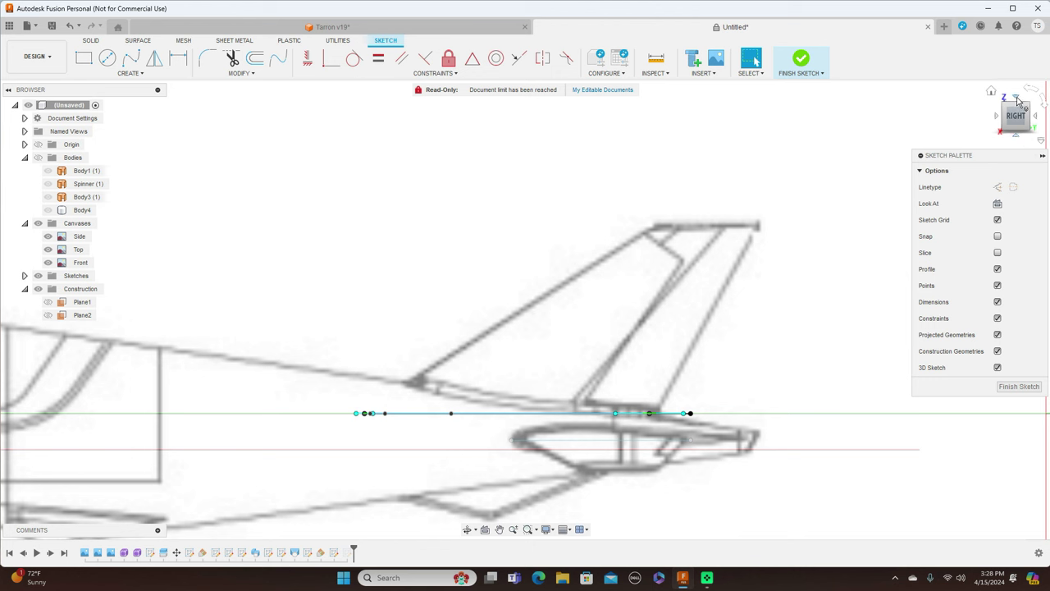
pyautogui.click(1021, 386)
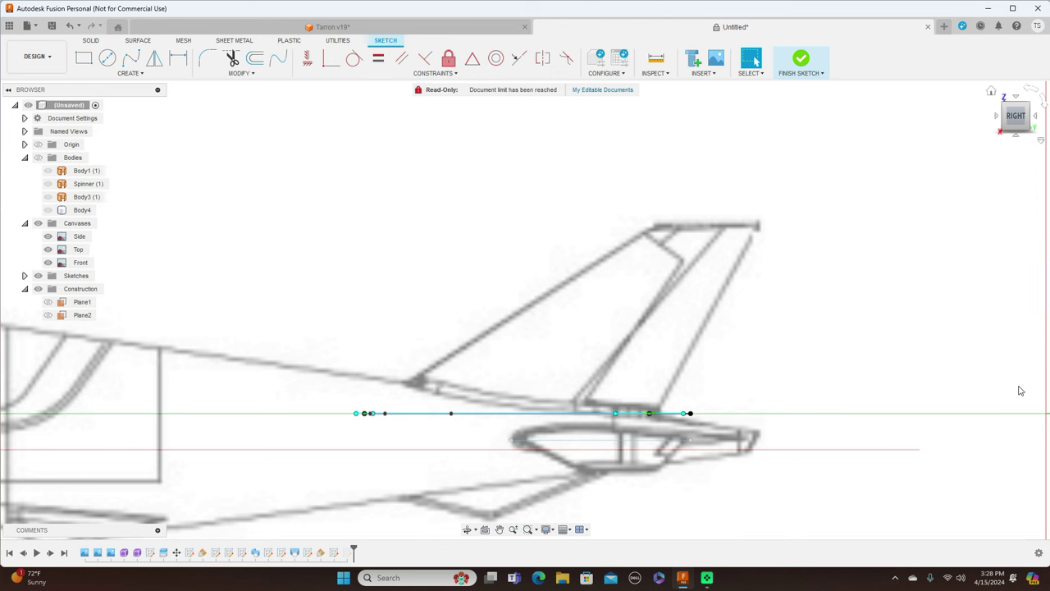
# Create another sketch on the side-view origin plane for the fin's trailing edge
pyautogui.moveTo(1017, 135)
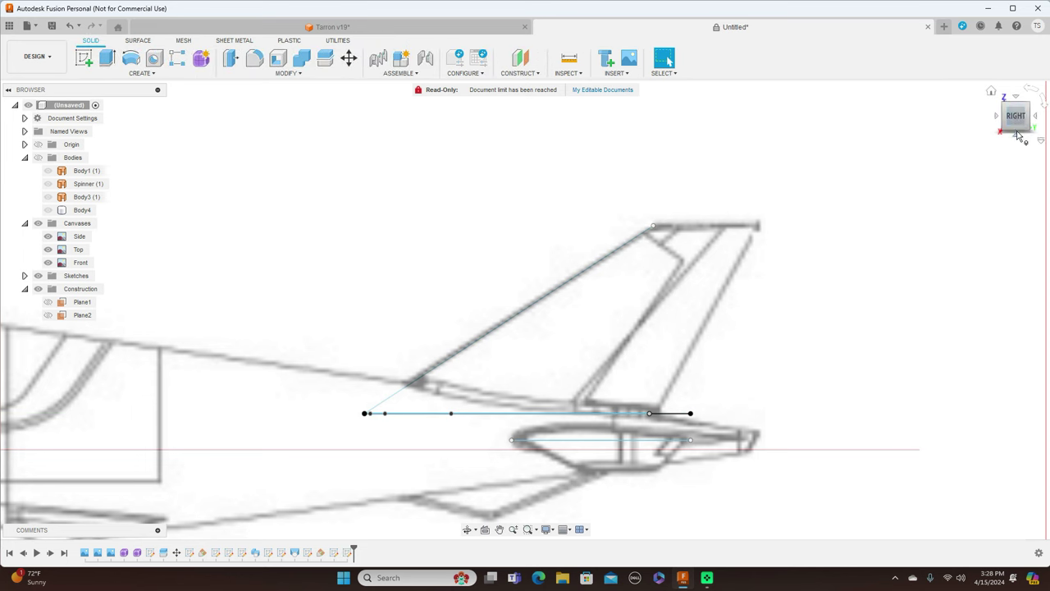
pyautogui.moveTo(1020, 110); pyautogui.dragTo(1022, 135)
pyautogui.click(1014, 127)
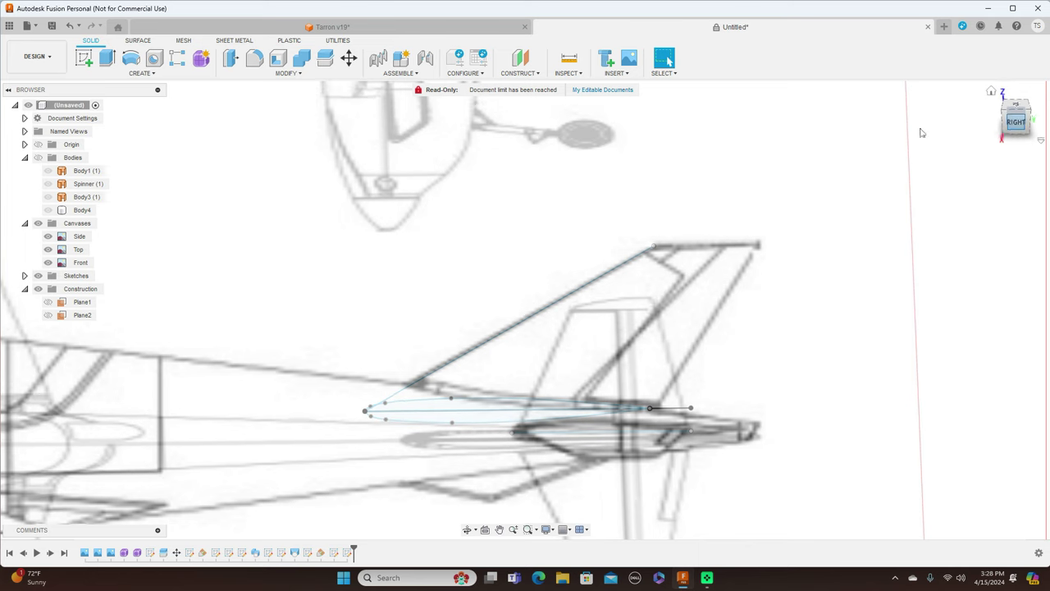
pyautogui.click(83, 57)
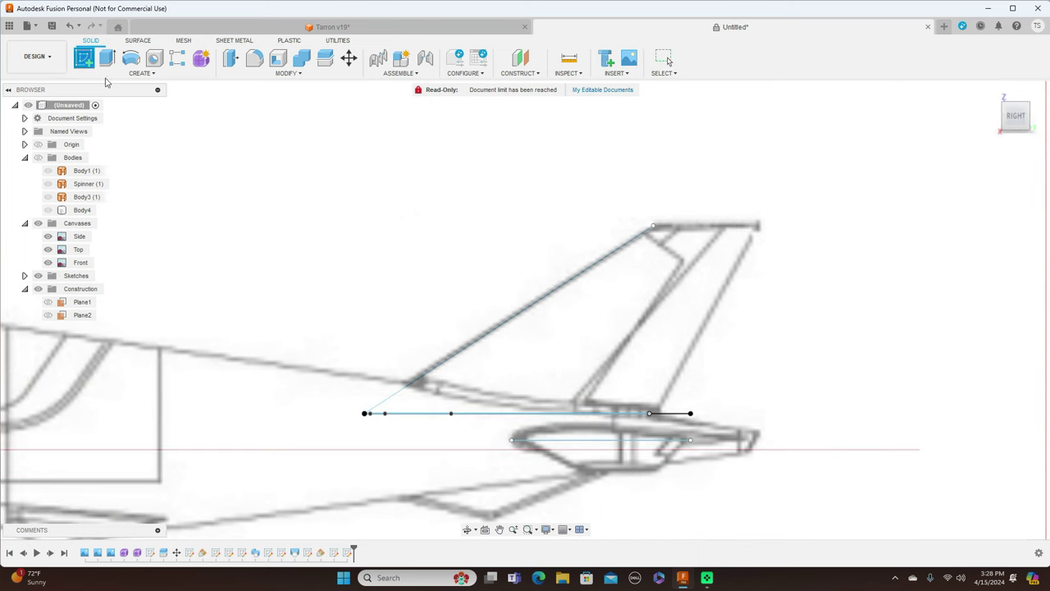
pyautogui.scroll(-2, 233, 269)
pyautogui.scroll(-3, 235, 265)
pyautogui.moveTo(244, 245); pyautogui.dragTo(539, 243, button='middle')
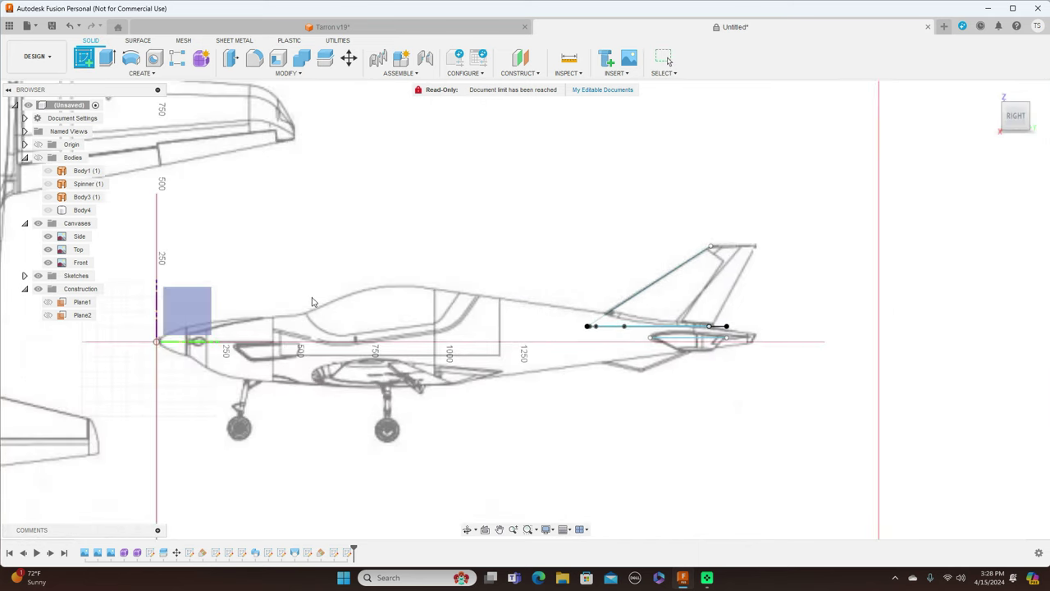
pyautogui.click(197, 296)
pyautogui.moveTo(631, 219); pyautogui.dragTo(107, 232, button='middle')
pyautogui.scroll(5, 389, 235)
pyautogui.moveTo(565, 238); pyautogui.dragTo(429, 205, button='middle')
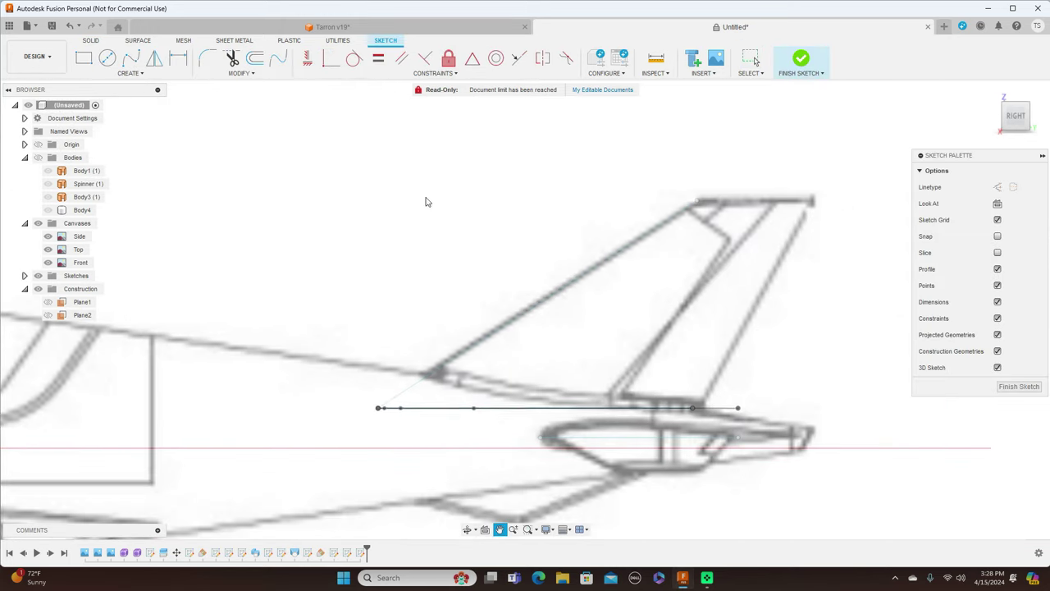
# Draw a line from the root airfoil's rear point along the fin's trailing edge to its upper rear corner, and finish the sketch
pyautogui.click(692, 408)
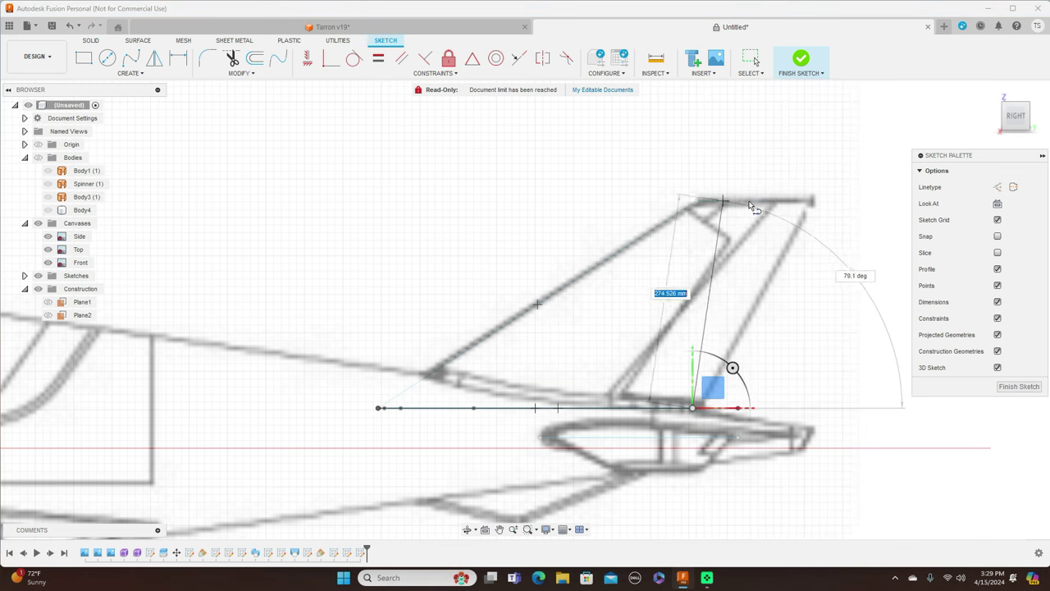
pyautogui.click(813, 202)
pyautogui.rightClick(812, 202)
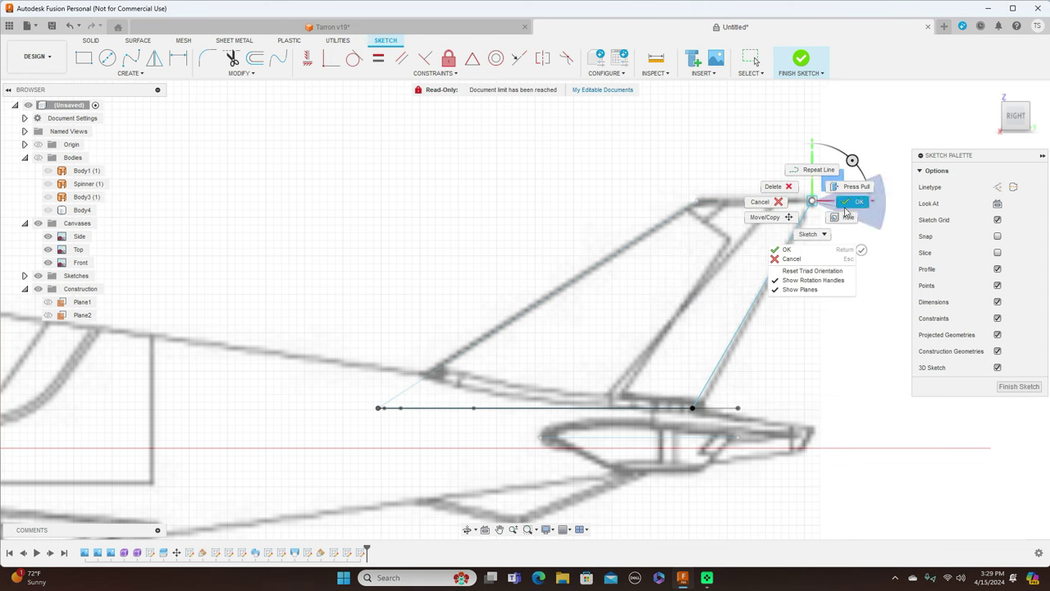
pyautogui.click(847, 205)
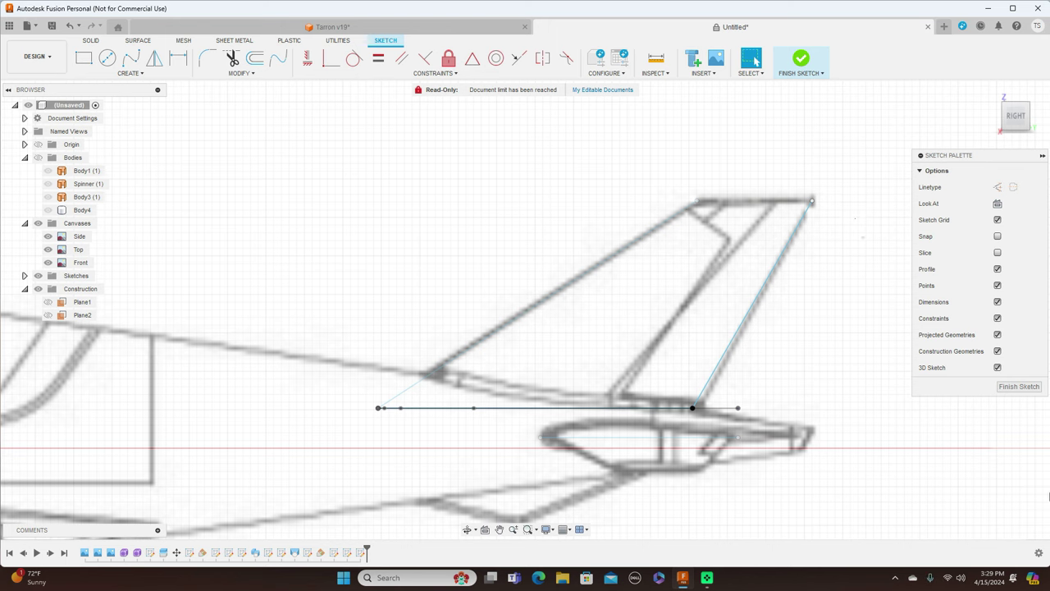
pyautogui.click(1019, 387)
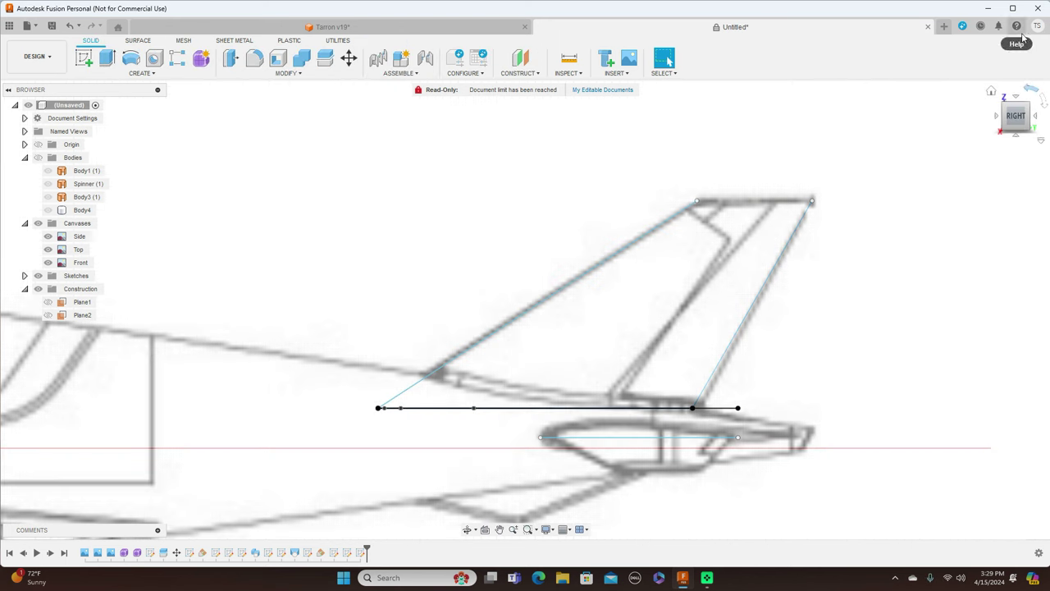
# Start a Path + Guide Rail sweep as a new body, with both halves of the root airfoil as profiles
pyautogui.click(1020, 108)
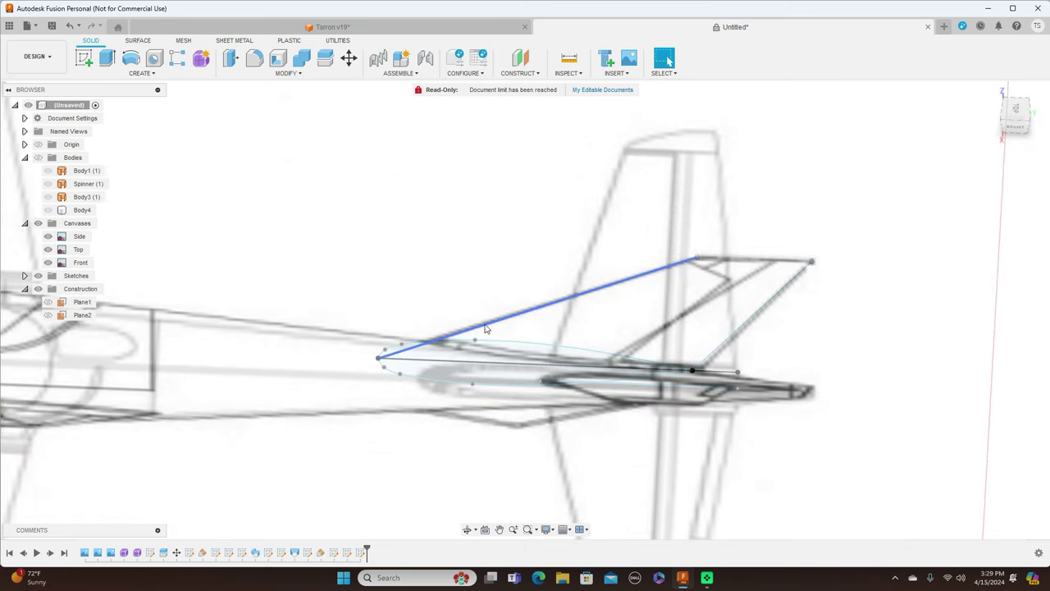
pyautogui.click(150, 73)
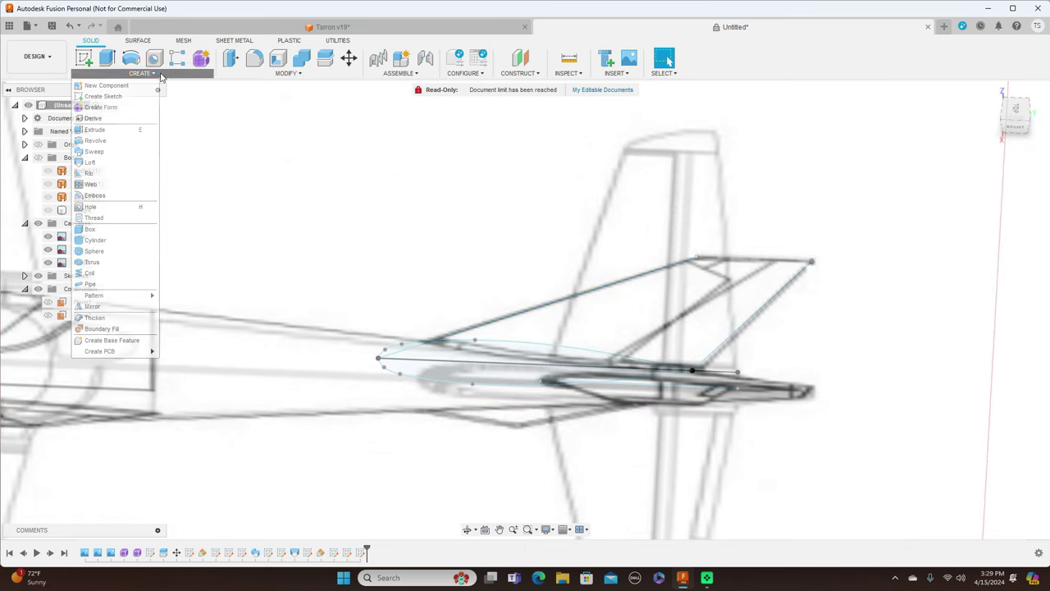
pyautogui.click(136, 154)
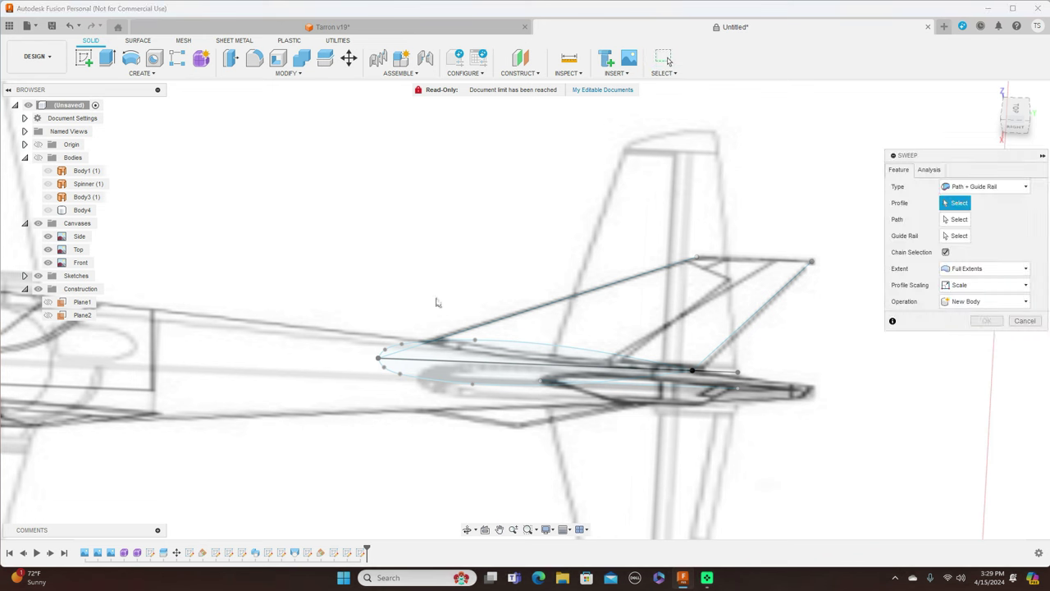
pyautogui.click(498, 356)
pyautogui.click(480, 374)
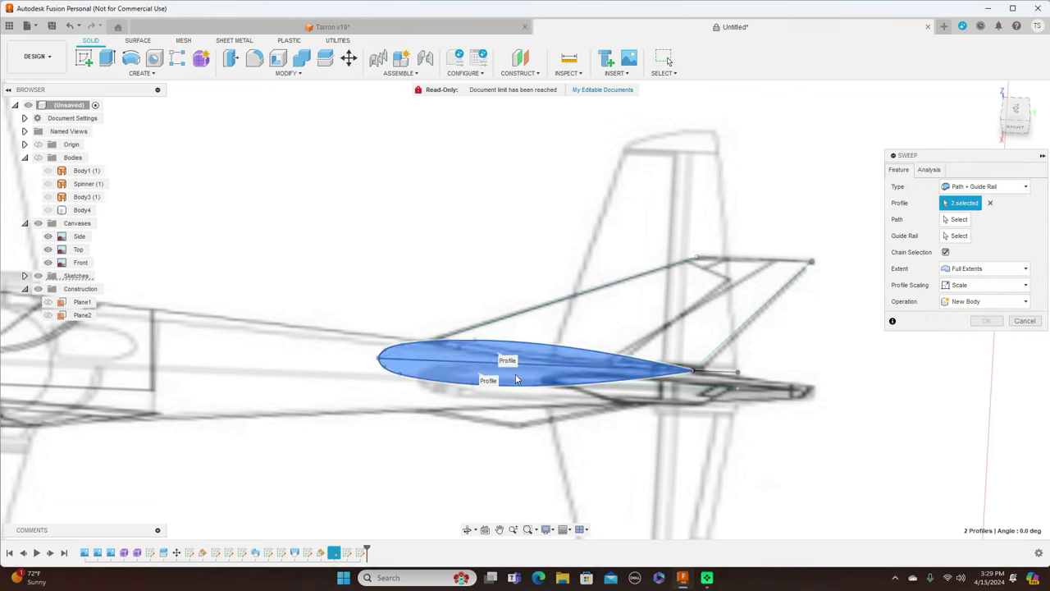
pyautogui.click(957, 220)
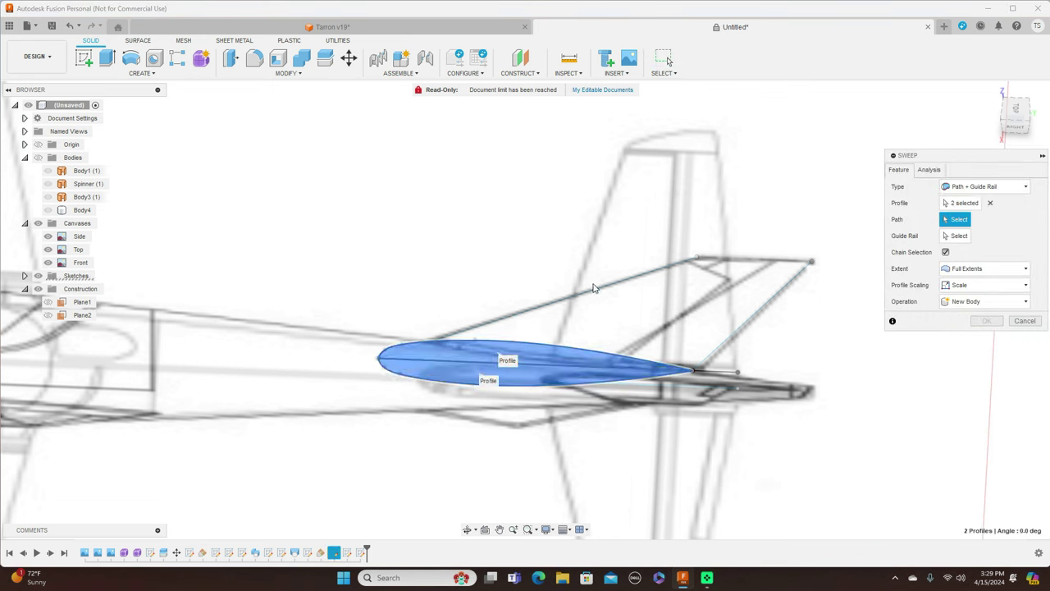
# Sweep the fin's airfoil profile as a new body along the leading edge with the trailing edge as guide rail, and show all bodies
pyautogui.click(594, 289)
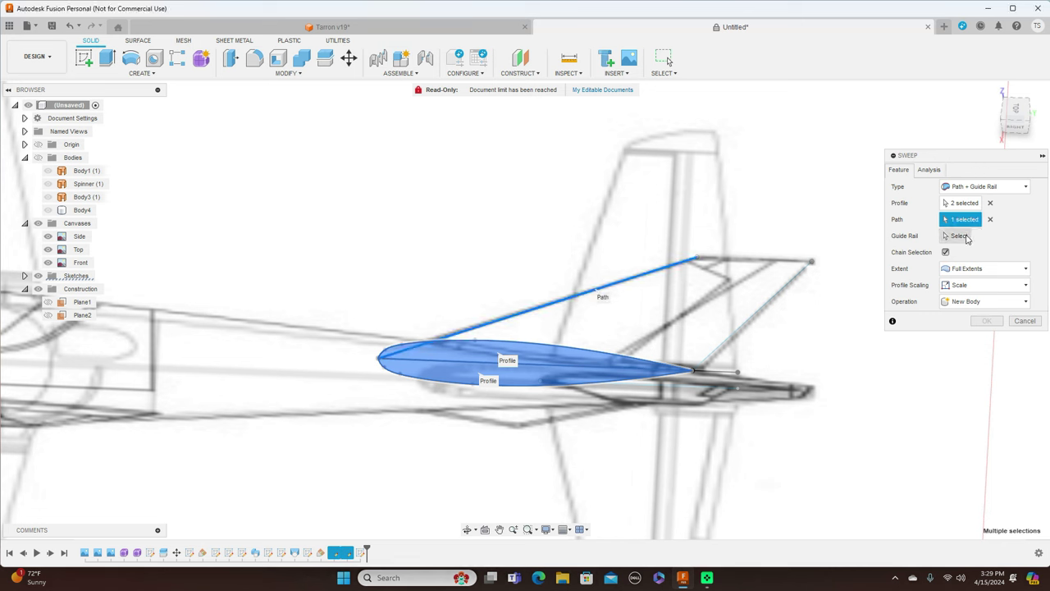
pyautogui.click(958, 235)
pyautogui.click(749, 319)
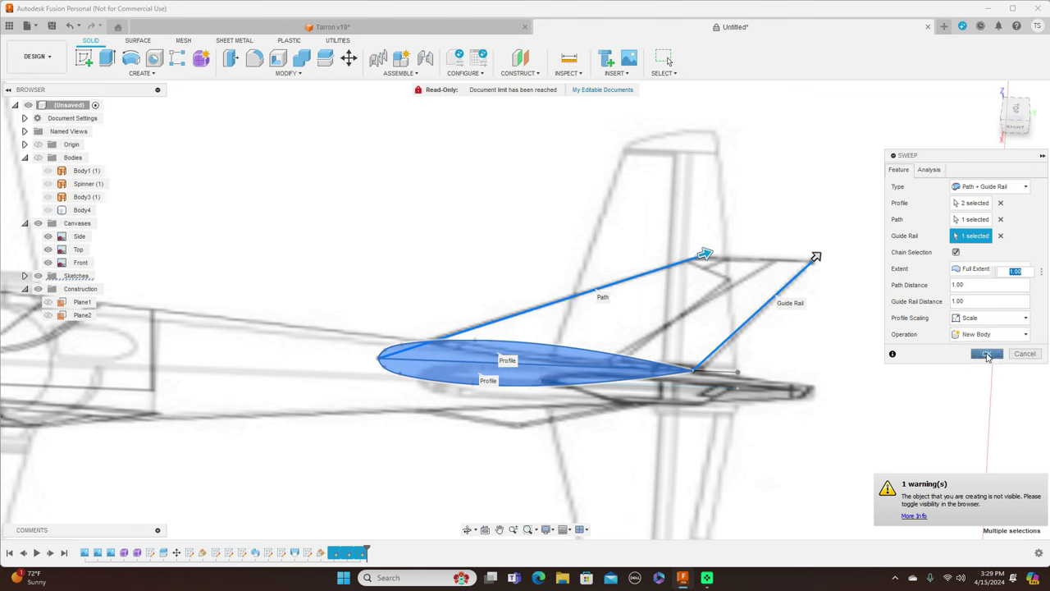
pyautogui.click(988, 356)
pyautogui.click(56, 163)
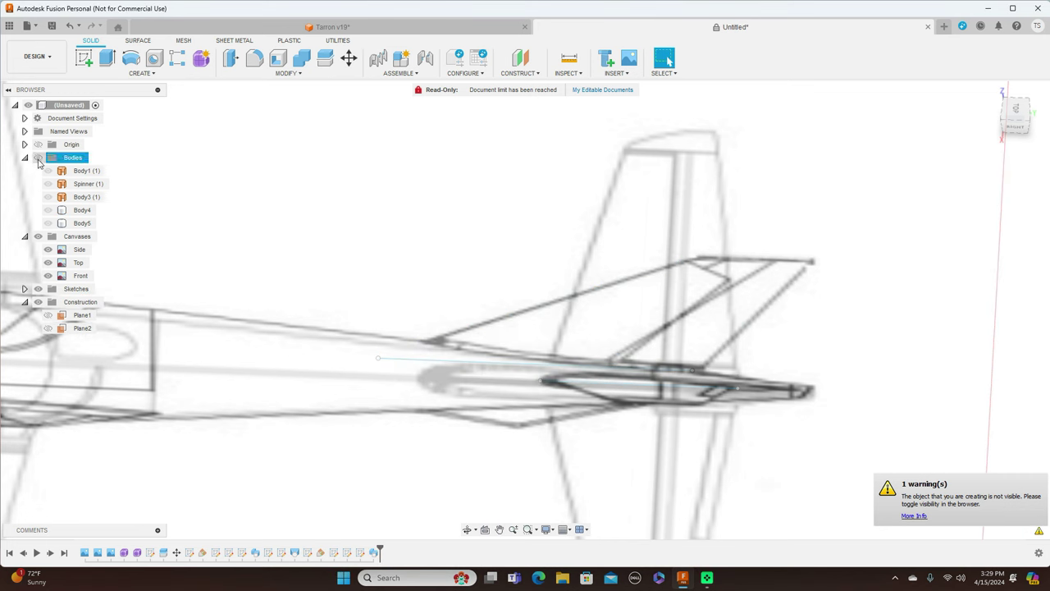
pyautogui.click(37, 158)
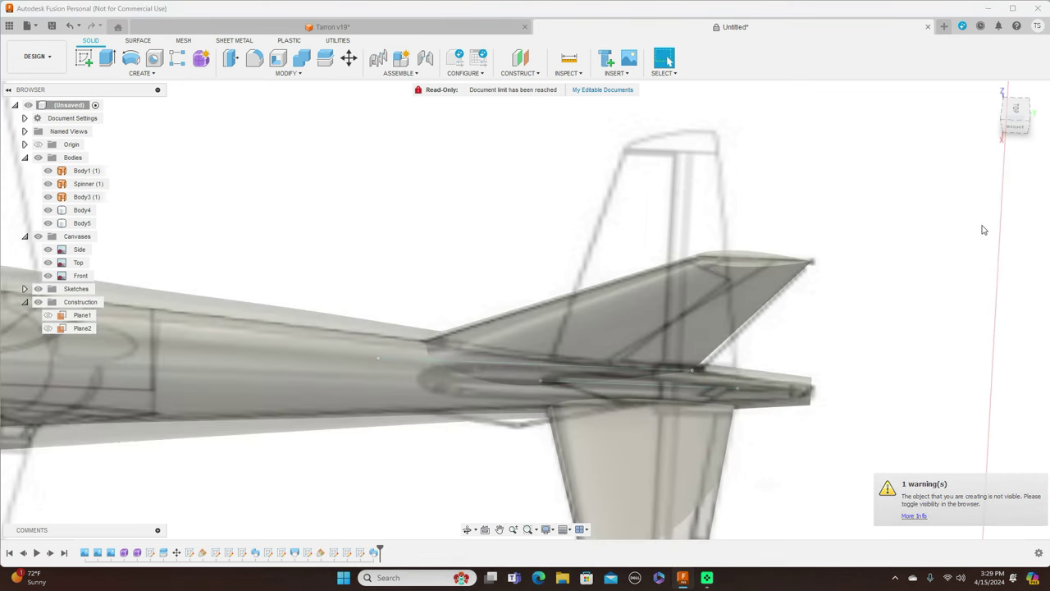
# Hide the reference canvases and the sketches and examine the aircraft bodies from the side
pyautogui.scroll(-5, 809, 299)
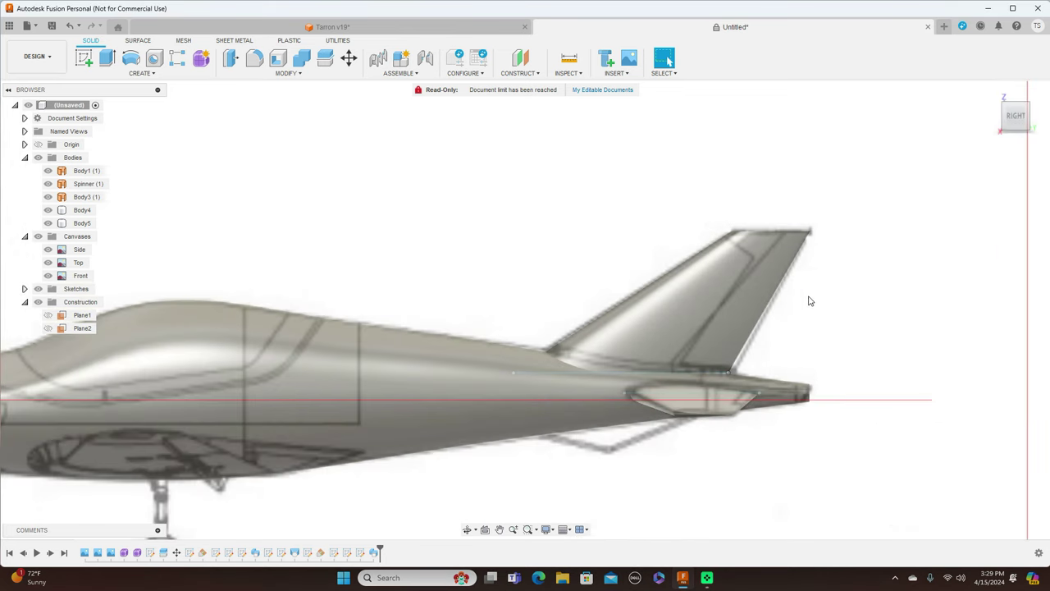
pyautogui.moveTo(601, 226); pyautogui.dragTo(685, 204, button='middle')
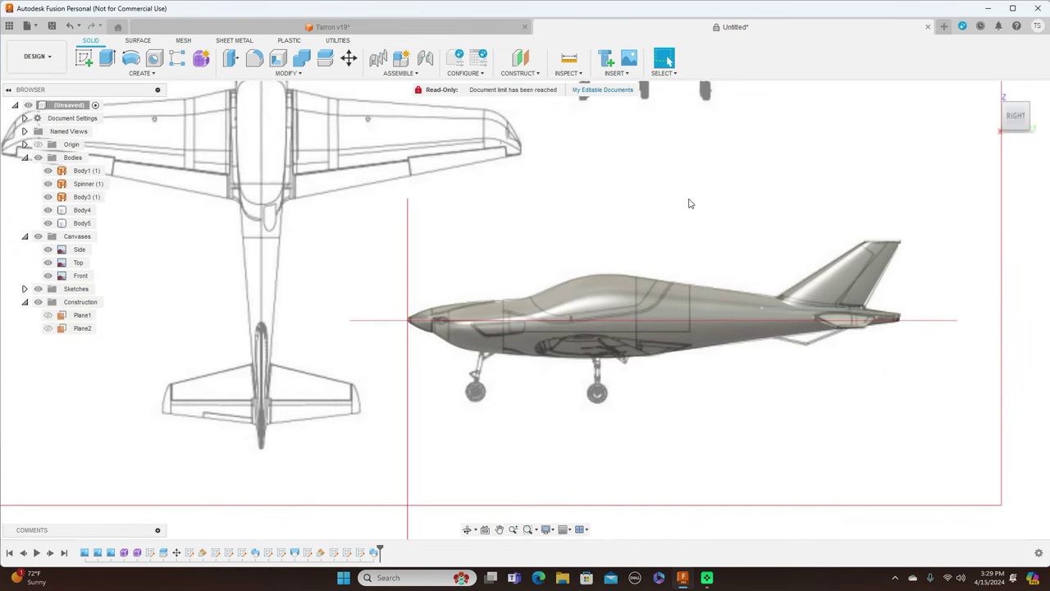
pyautogui.scroll(2, 689, 203)
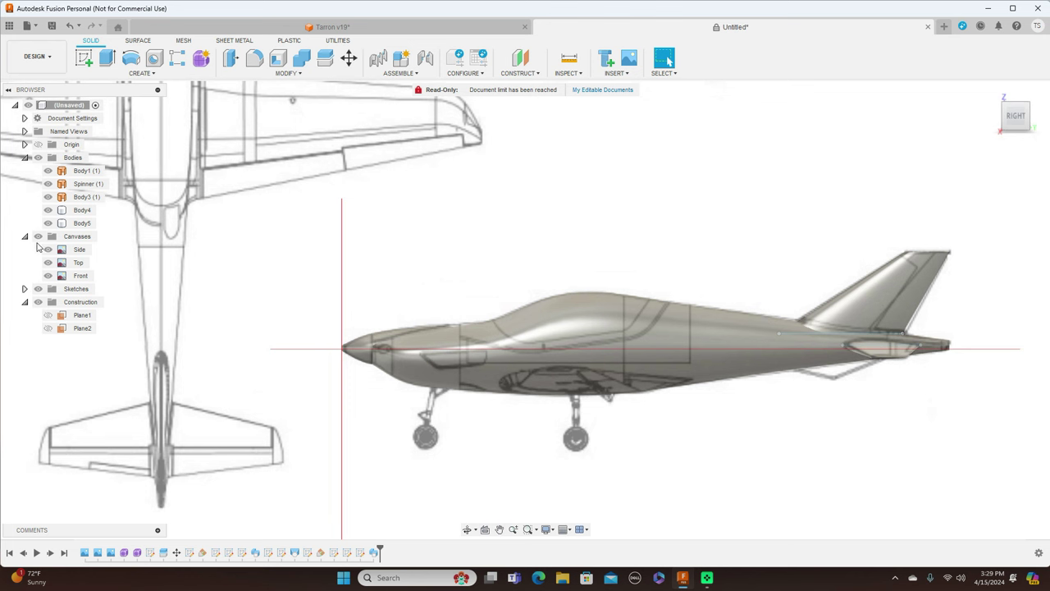
pyautogui.click(38, 236)
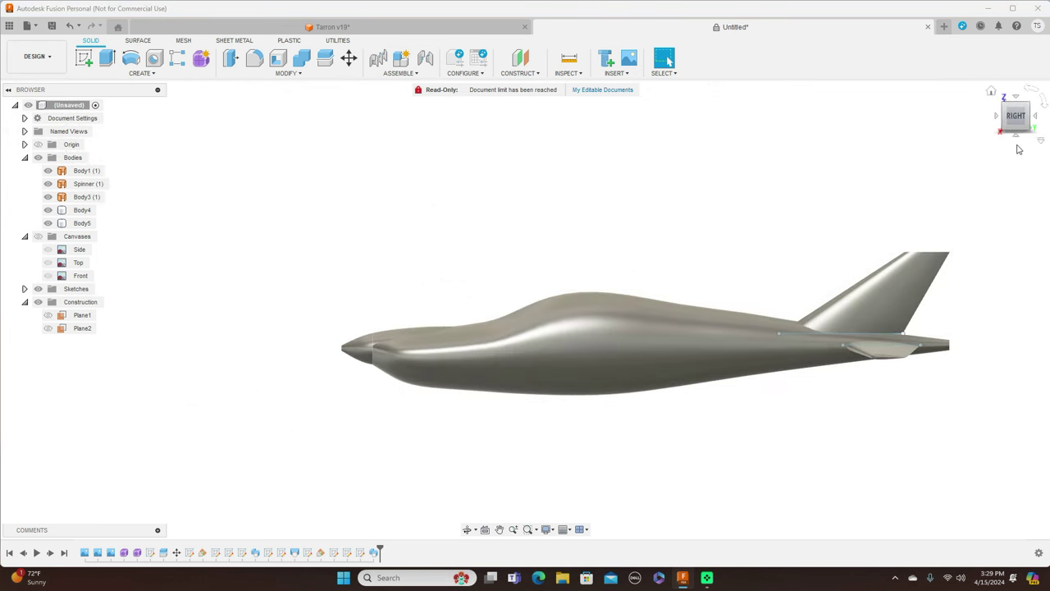
pyautogui.moveTo(1016, 117)
pyautogui.mouseDown()
pyautogui.moveTo(1016, 153)
pyautogui.moveTo(1016, 126)
pyautogui.moveTo(1014, 138)
pyautogui.mouseUp()
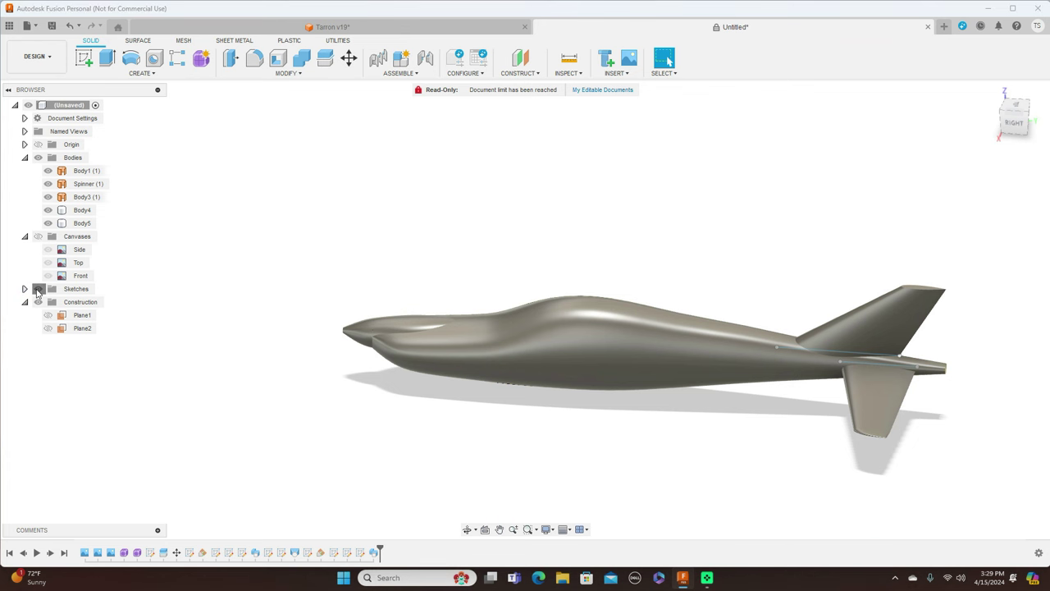
pyautogui.click(894, 409)
pyautogui.click(580, 203)
pyautogui.moveTo(1015, 117)
pyautogui.mouseDown()
pyautogui.moveTo(1017, 172)
pyautogui.moveTo(1015, 103)
pyautogui.moveTo(1016, 120)
pyautogui.moveTo(1046, 116)
pyautogui.moveTo(1003, 136)
pyautogui.moveTo(1016, 120)
pyautogui.mouseUp()
pyautogui.scroll(2, 386, 308)
pyautogui.scroll(-1, 387, 308)
pyautogui.scroll(-1, 403, 300)
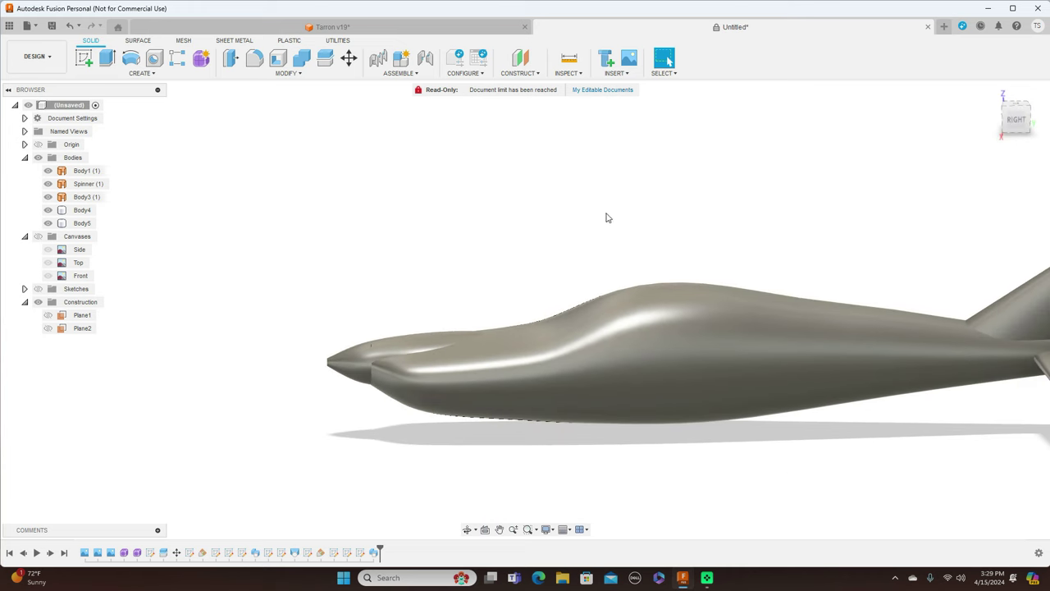
pyautogui.scroll(-2, 432, 188)
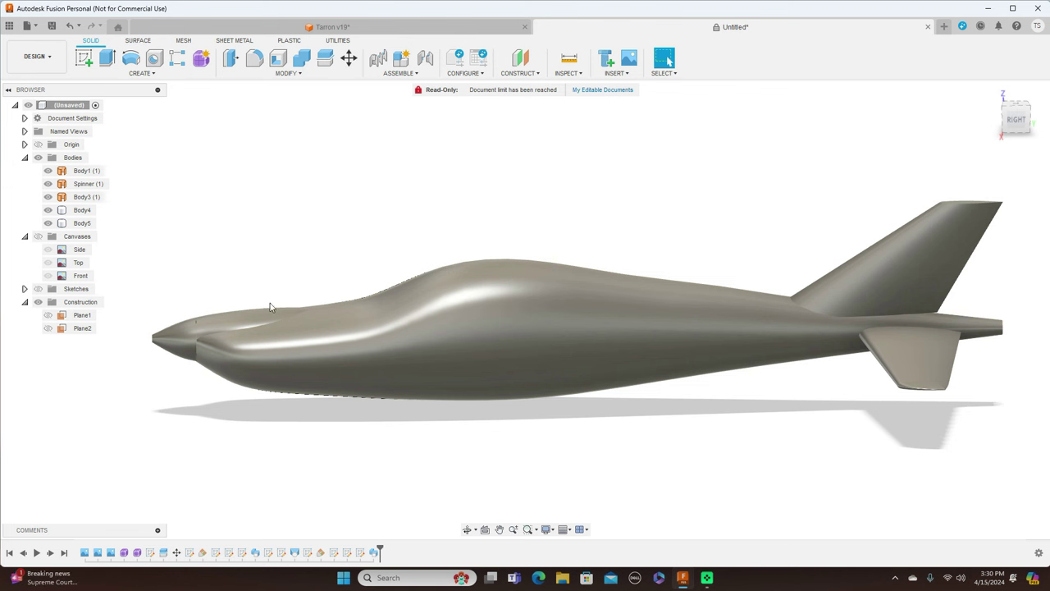
# Apply the Chrome metal appearance to the spinner body
pyautogui.click(177, 334)
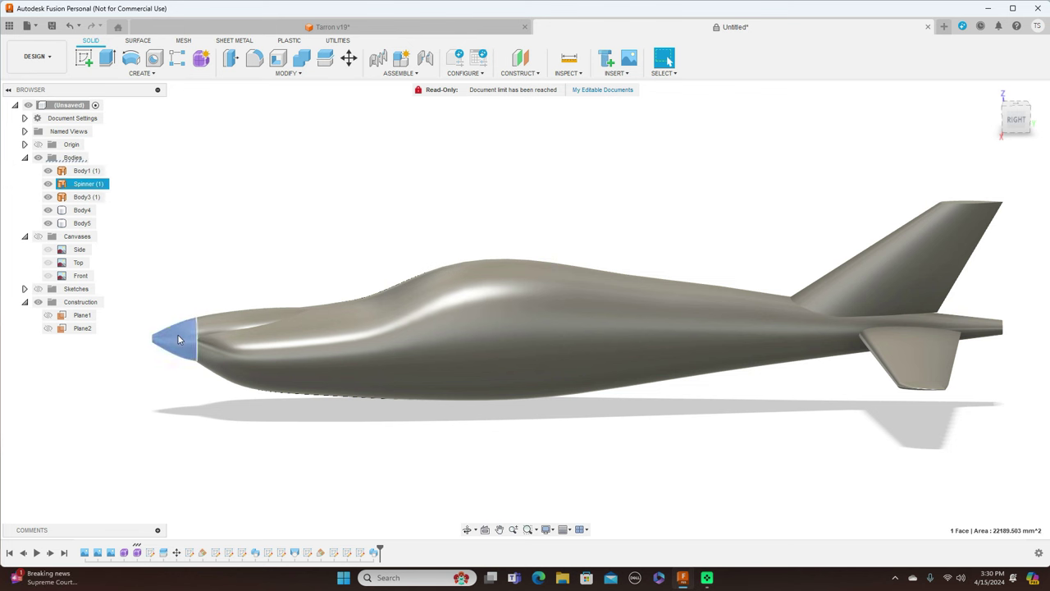
pyautogui.rightClick(178, 336)
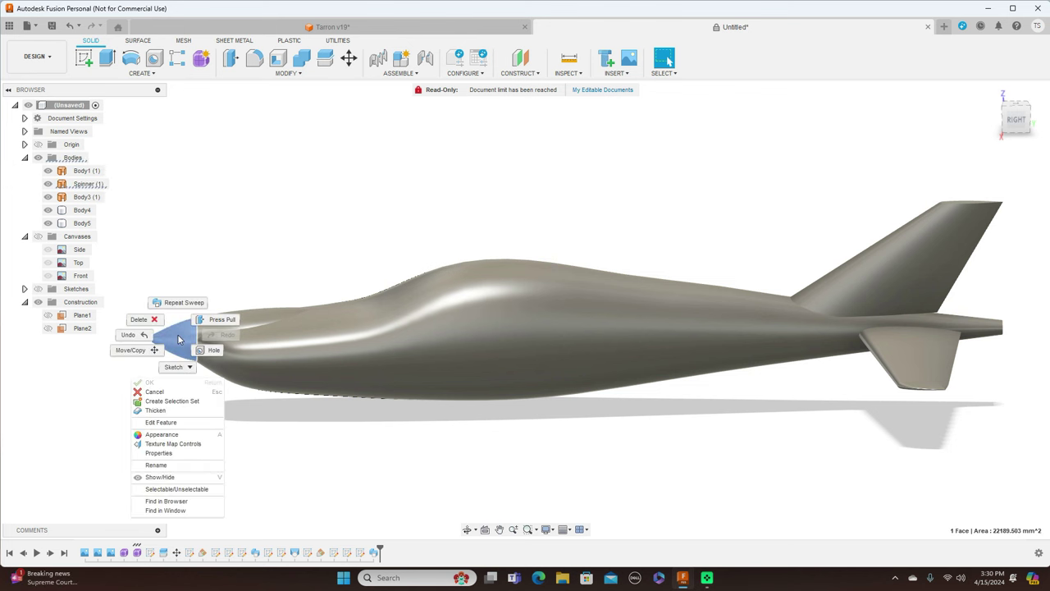
pyautogui.click(172, 440)
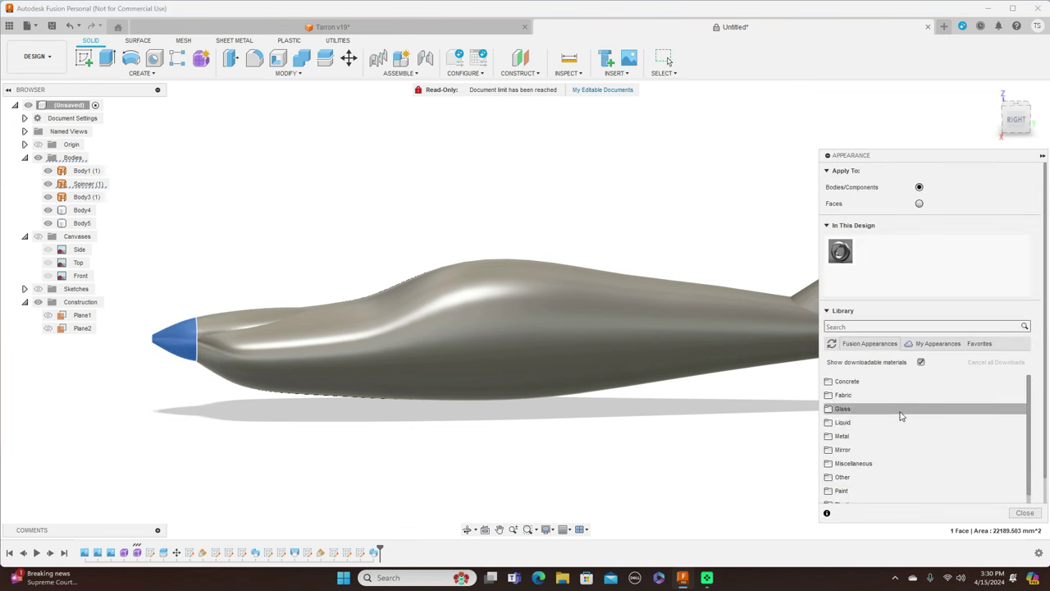
pyautogui.click(867, 439)
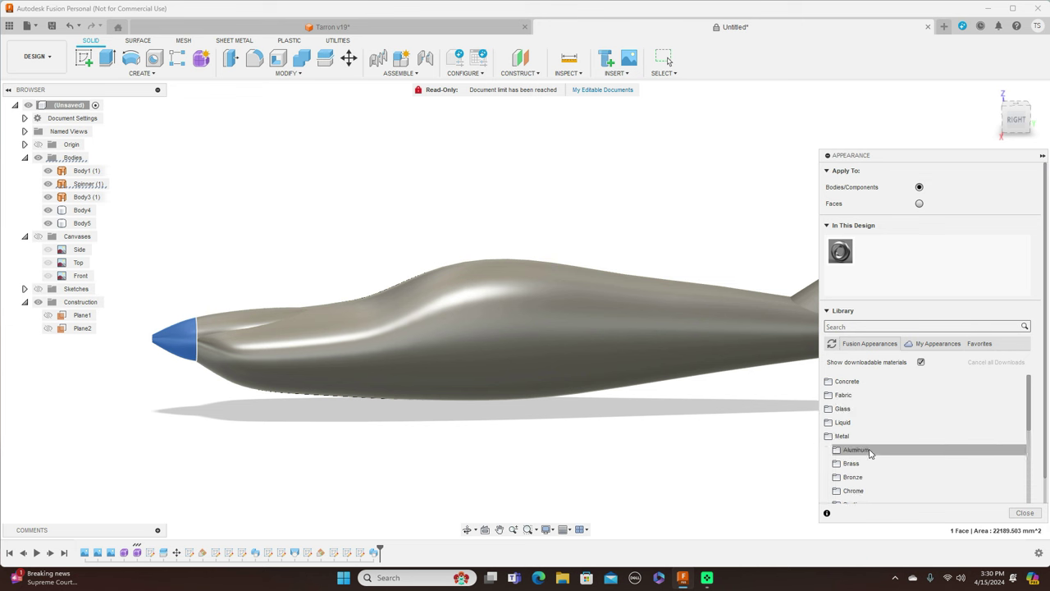
pyautogui.scroll(-3, 872, 457)
pyautogui.click(870, 452)
pyautogui.scroll(-3, 870, 457)
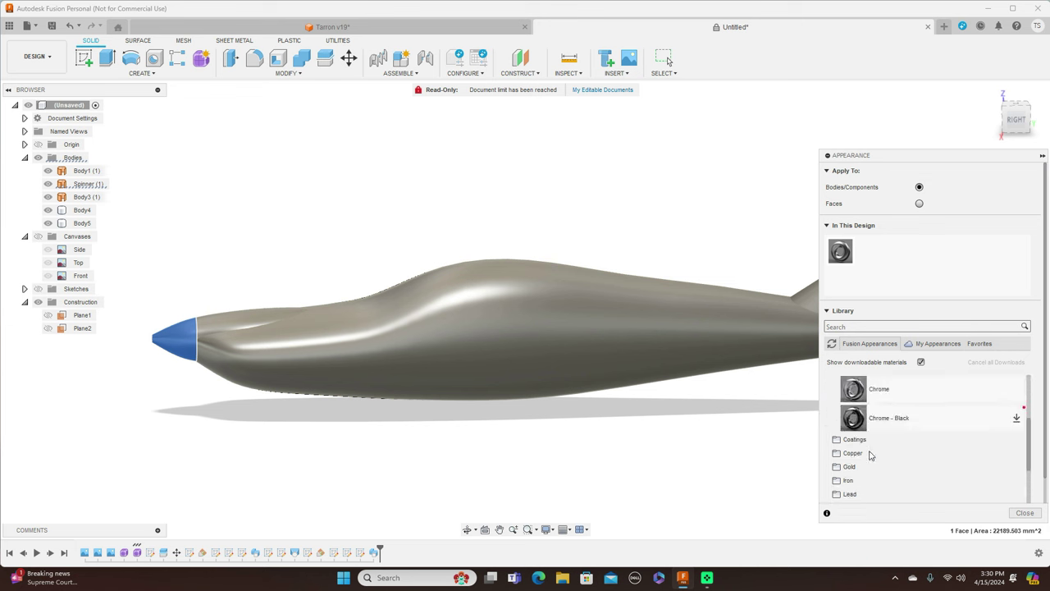
pyautogui.moveTo(866, 391); pyautogui.dragTo(173, 349)
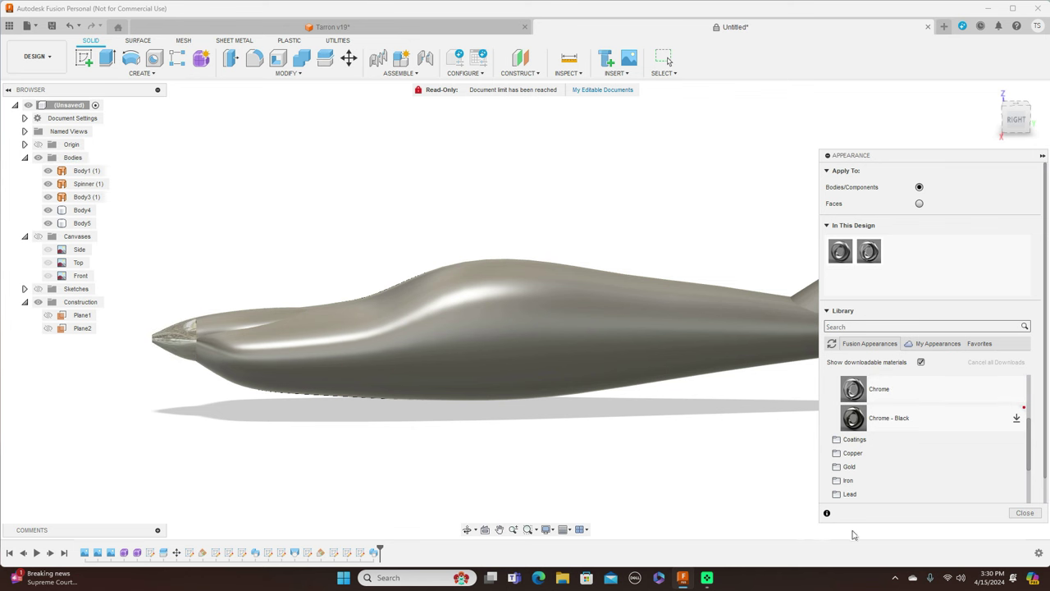
pyautogui.click(1025, 513)
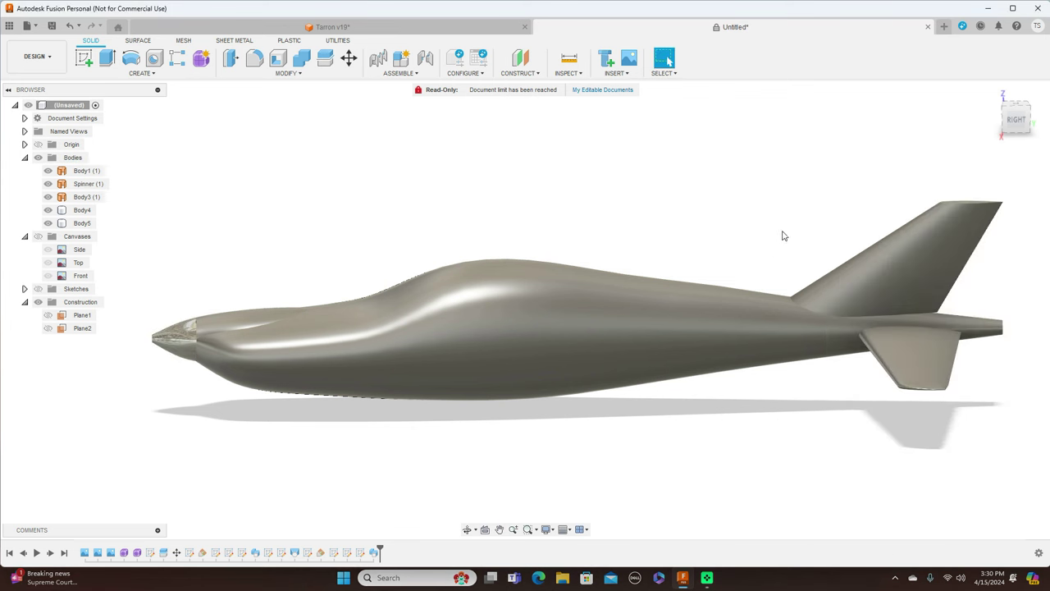
# Show the reference canvases again and hide the fuselage body in the side view
pyautogui.click(1016, 120)
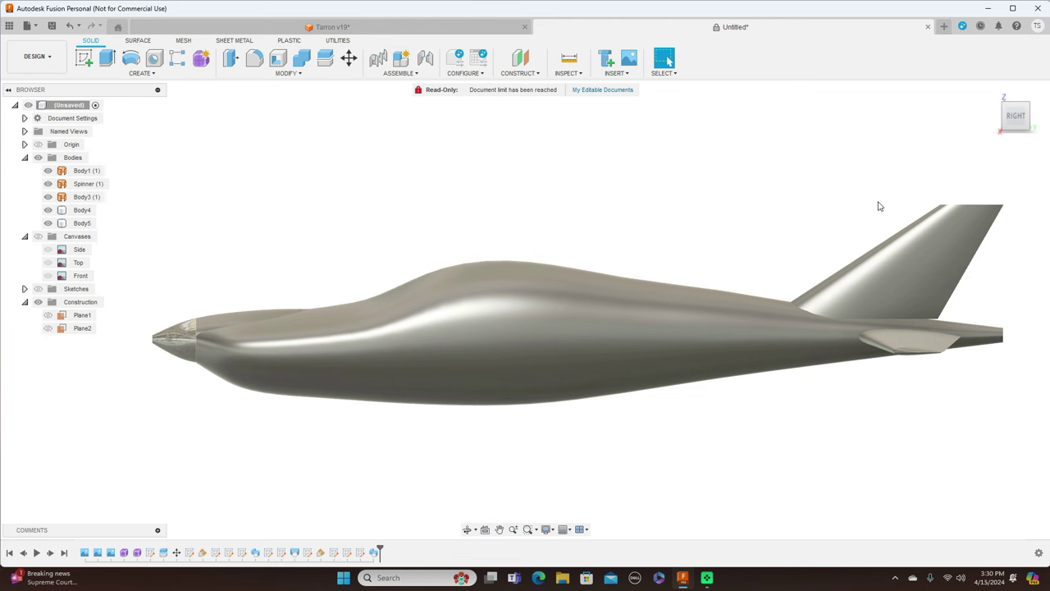
pyautogui.click(38, 236)
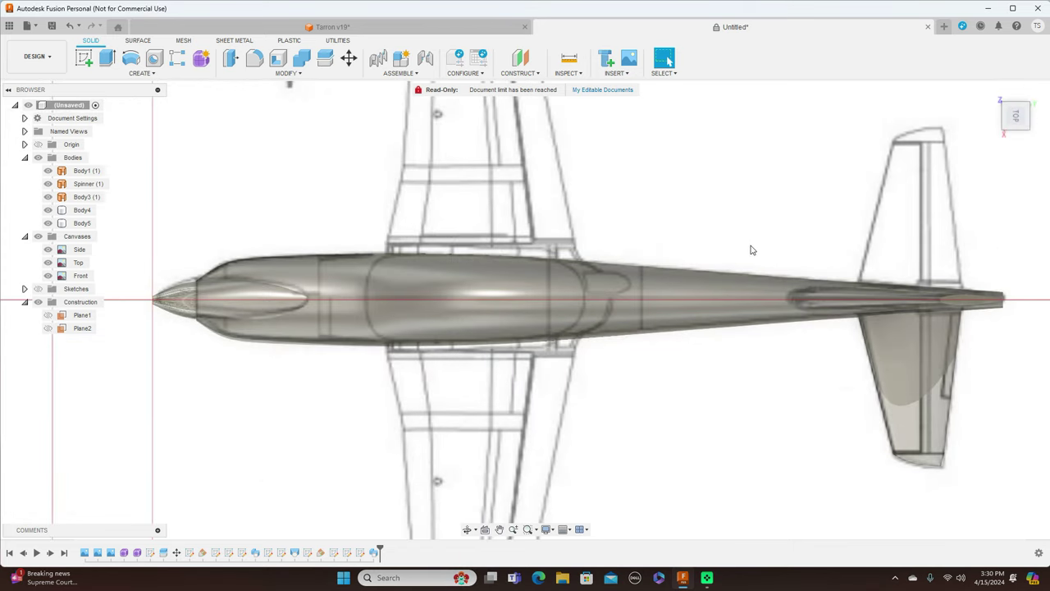
pyautogui.scroll(-3, 752, 249)
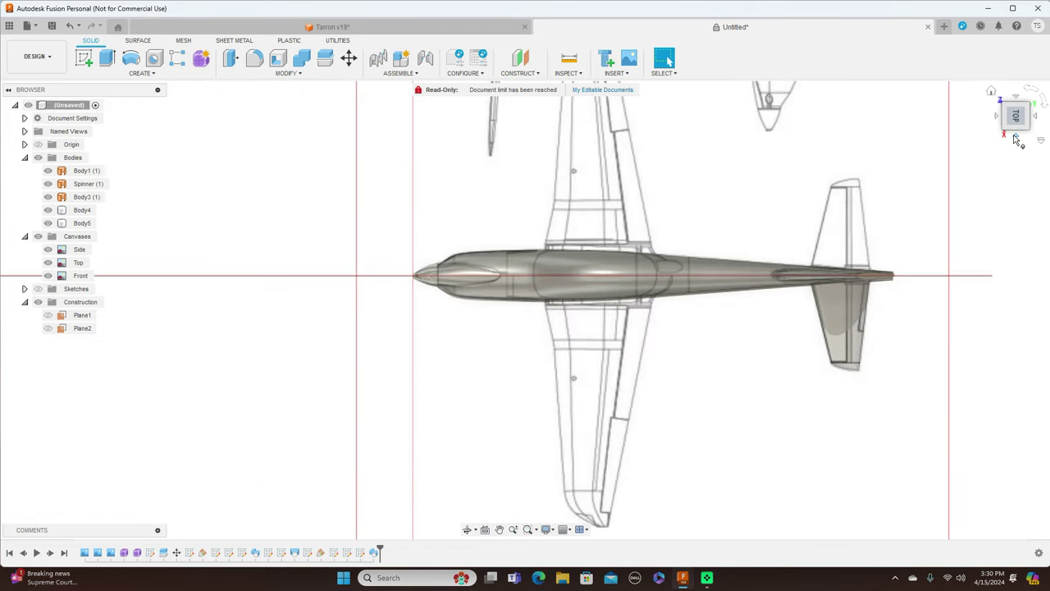
pyautogui.click(1016, 140)
pyautogui.scroll(3, 711, 242)
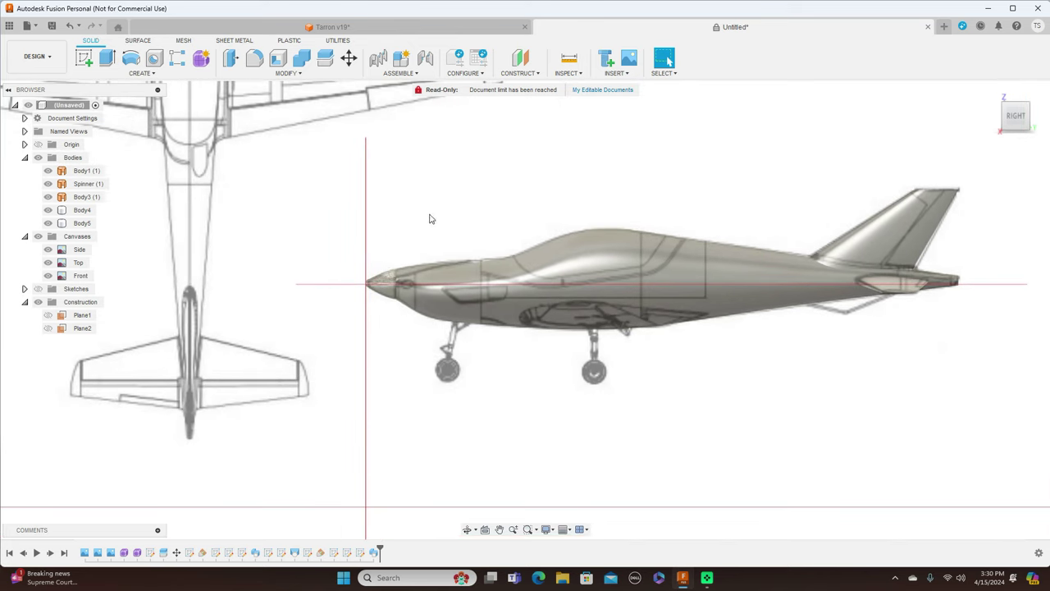
pyautogui.click(48, 171)
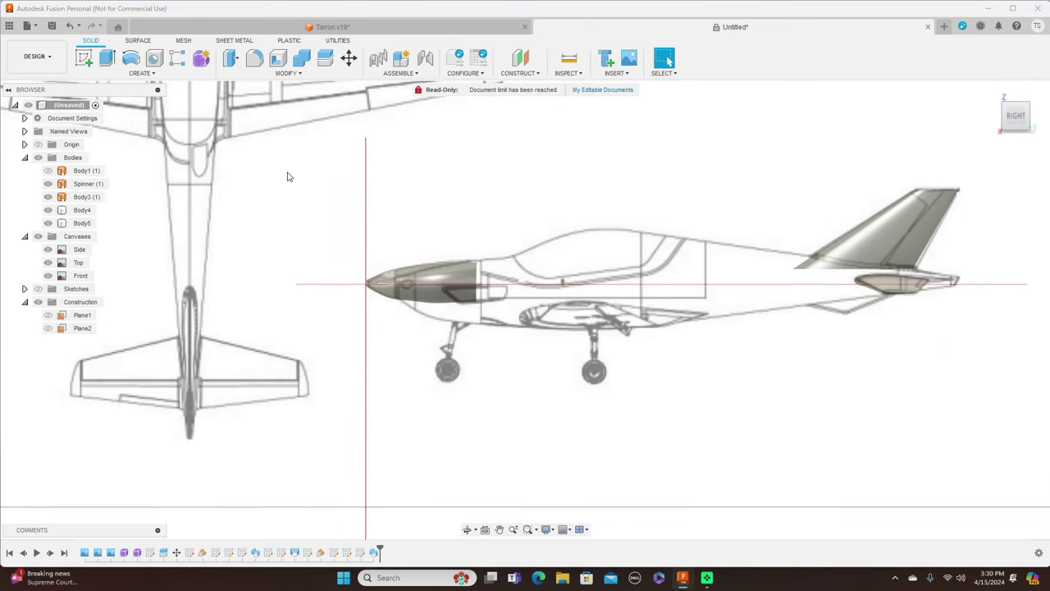
# Sketch a horizontal line about 623 mm long on the side plane along the wing root's chord, align it with the canvas, and finish the sketch
pyautogui.click(84, 57)
pyautogui.click(387, 245)
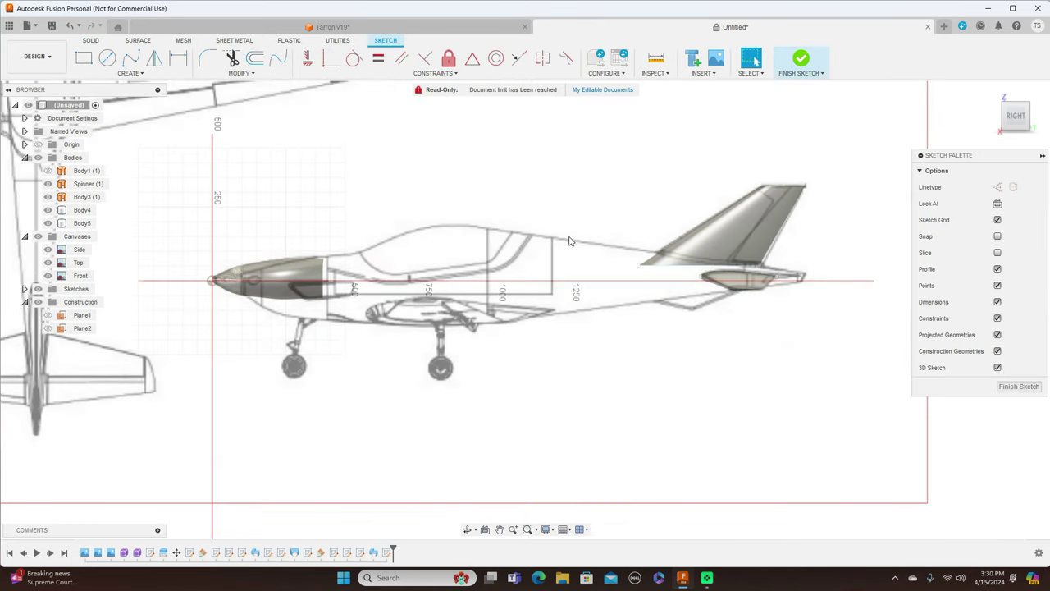
pyautogui.press('m')
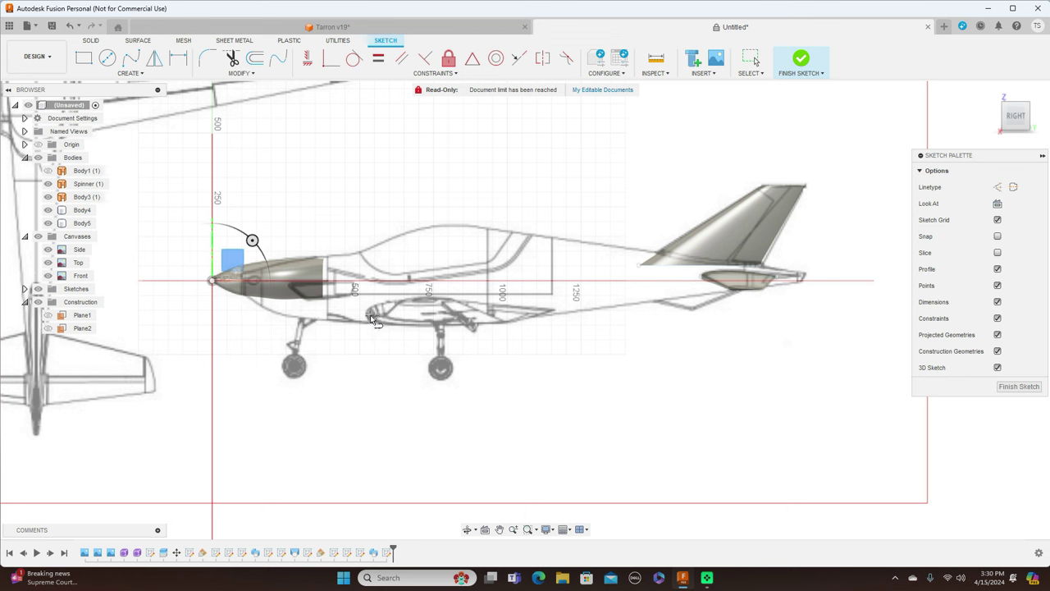
pyautogui.click(367, 316)
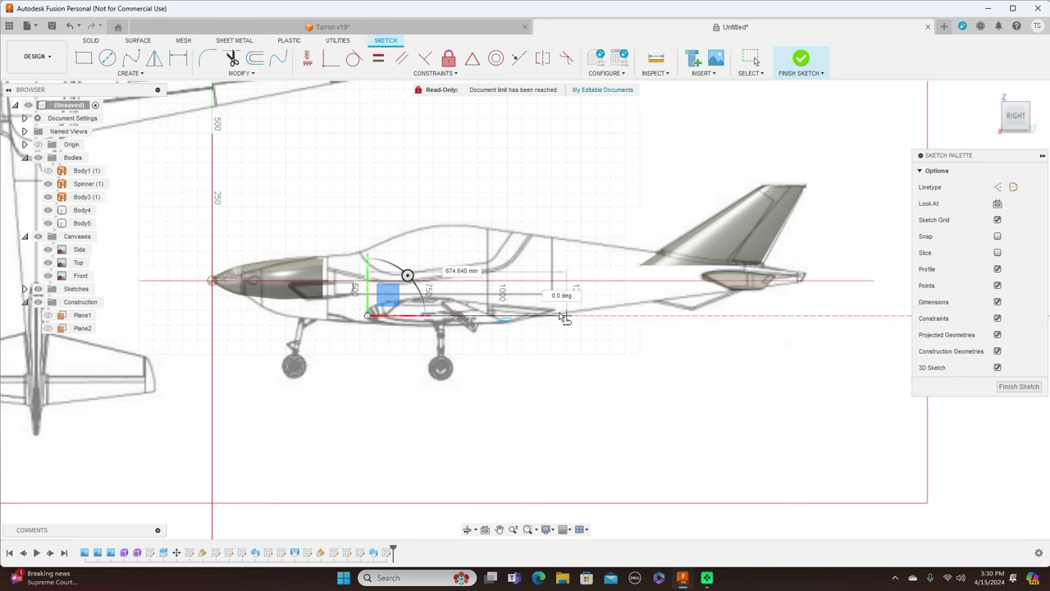
pyautogui.scroll(3, 554, 313)
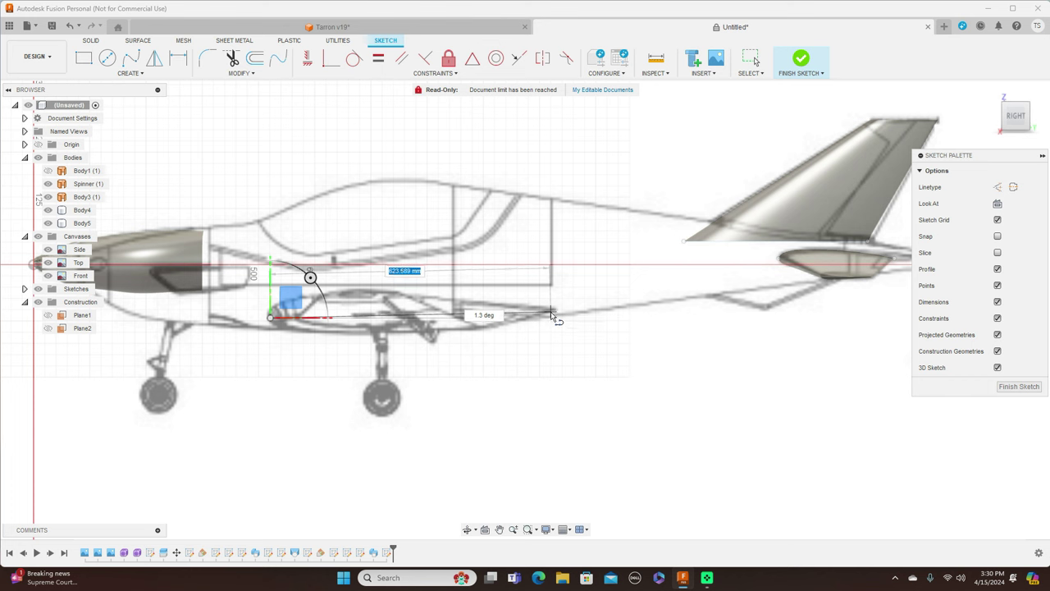
pyautogui.click(551, 314)
pyautogui.rightClick(553, 319)
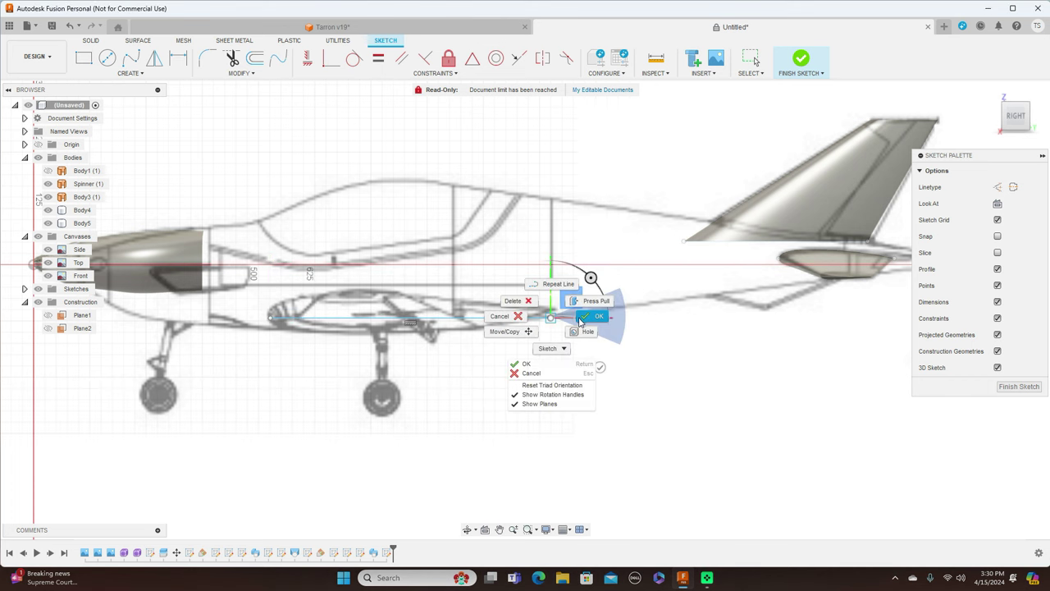
pyautogui.click(581, 320)
pyautogui.moveTo(425, 322); pyautogui.dragTo(422, 316)
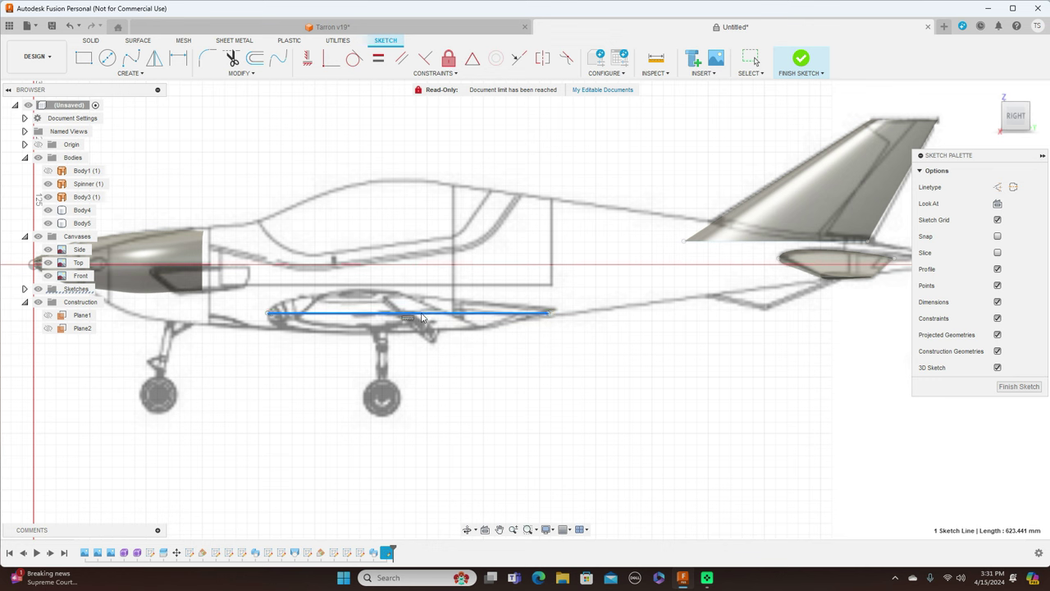
pyautogui.click(1007, 388)
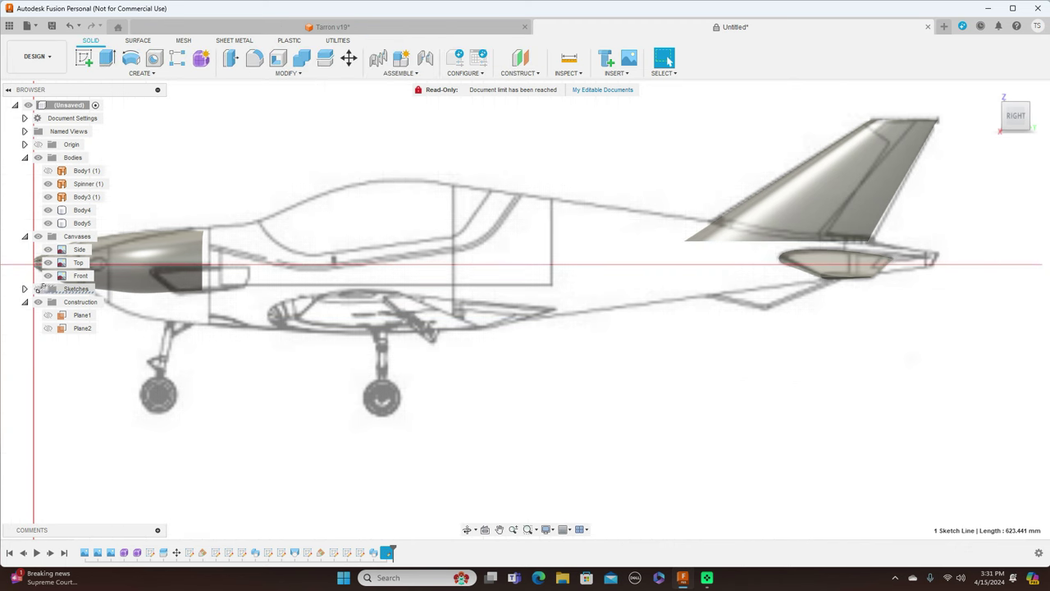
# Create a construction plane through the wing-root line at an angle of -3 degrees to match the wing's dihedral in the front canvas
pyautogui.click(72, 289)
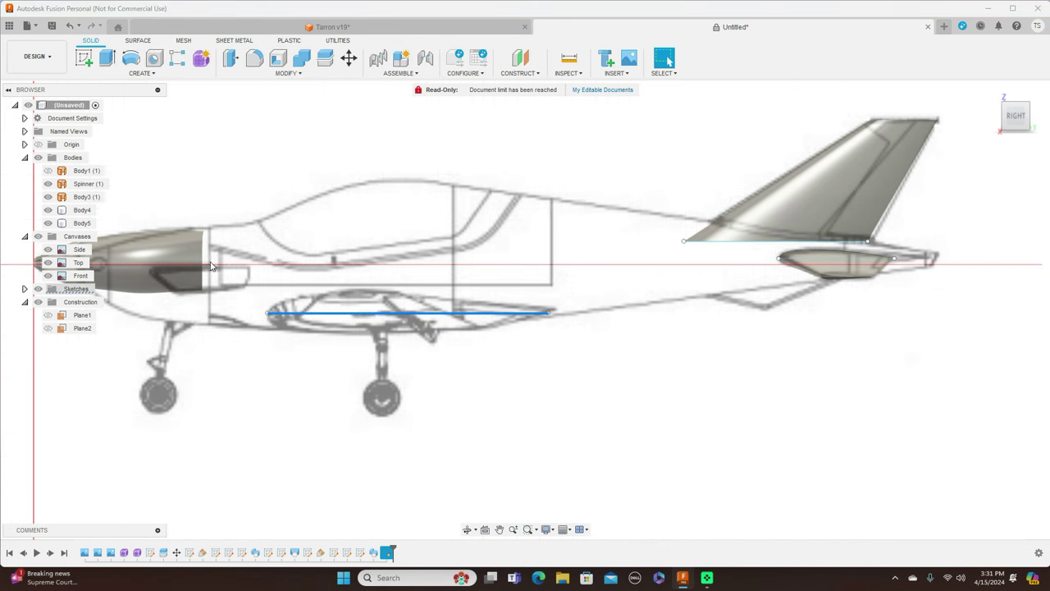
pyautogui.click(538, 75)
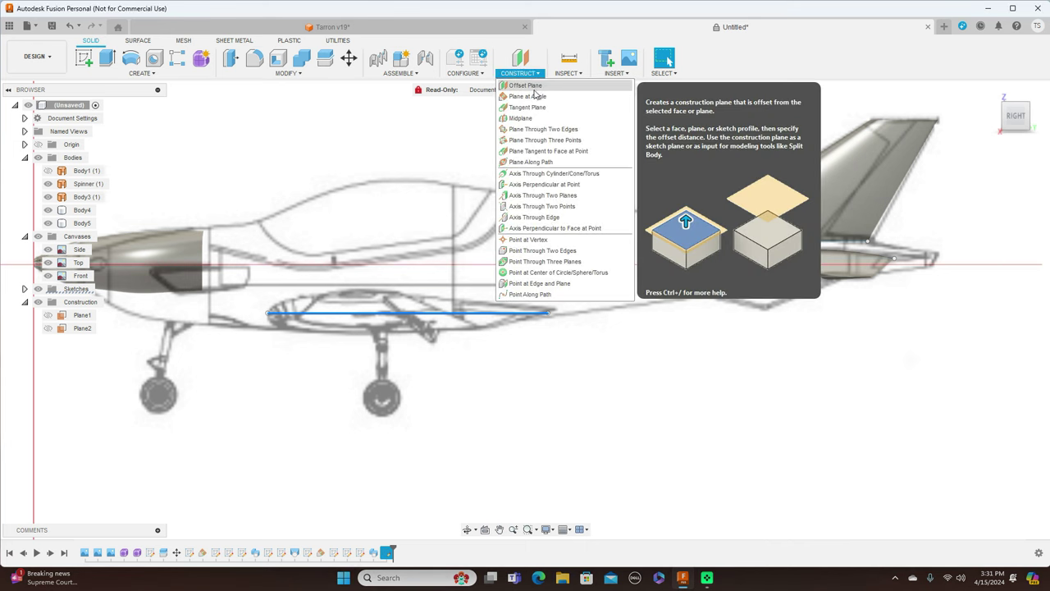
pyautogui.click(529, 93)
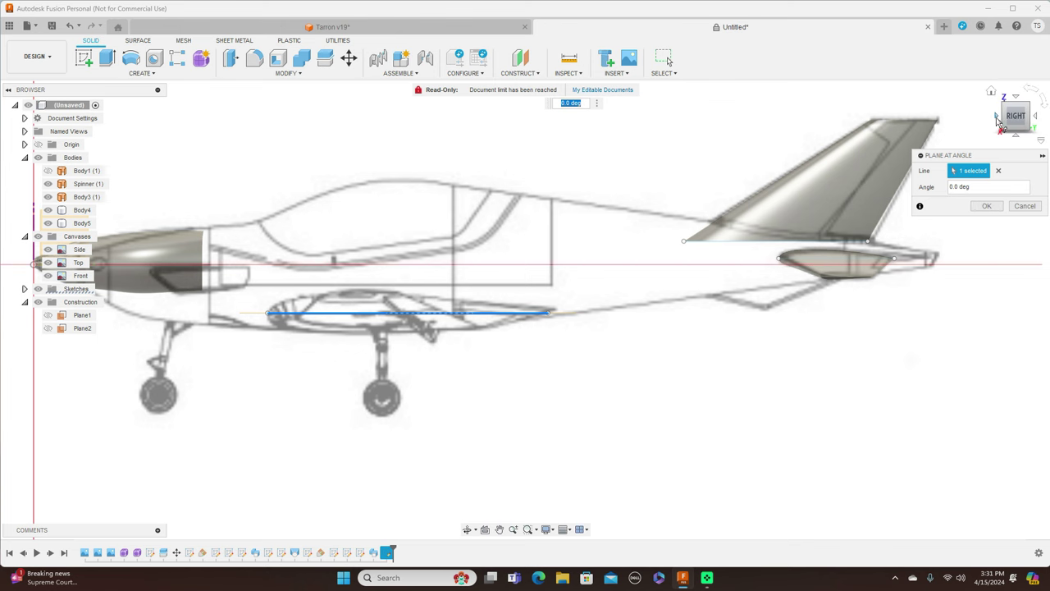
pyautogui.click(994, 116)
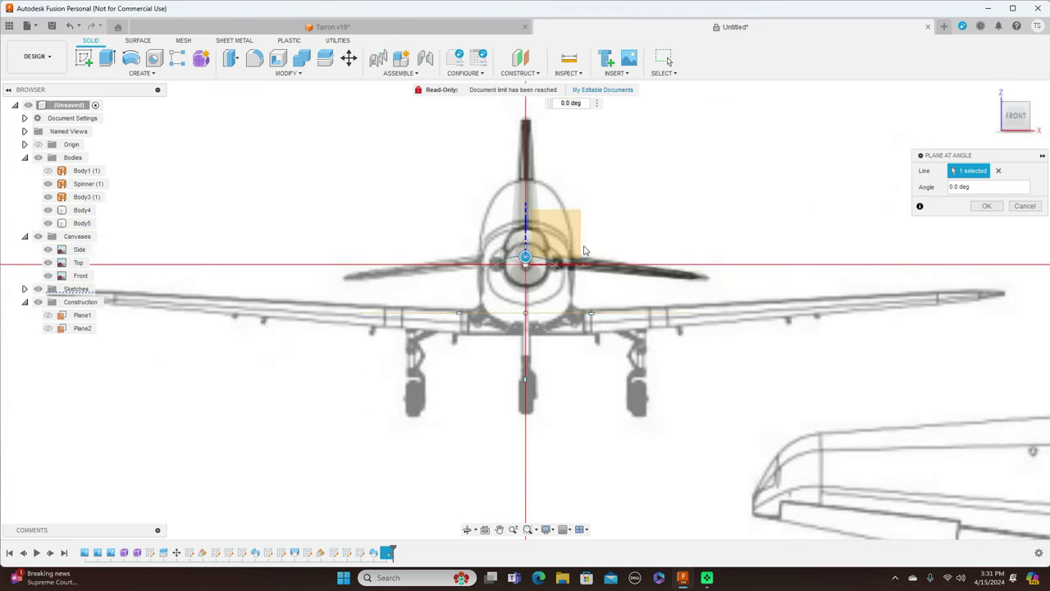
pyautogui.moveTo(526, 257); pyautogui.dragTo(521, 254)
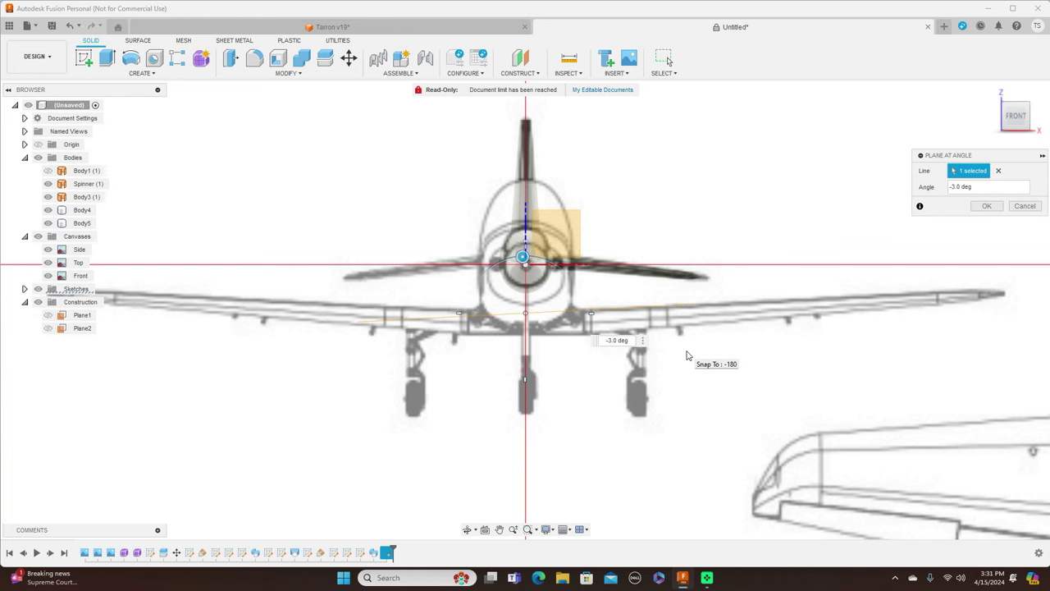
pyautogui.click(987, 206)
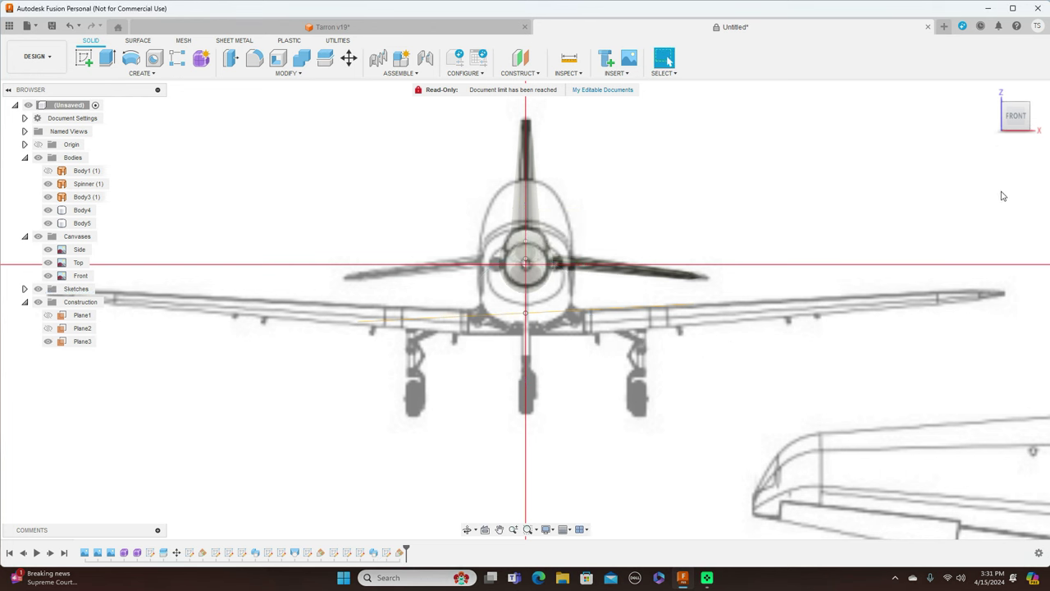
# Fine-tune the height of the wing-root line in the side view, checking the line and angled plane against the front and top canvases
pyautogui.click(1037, 119)
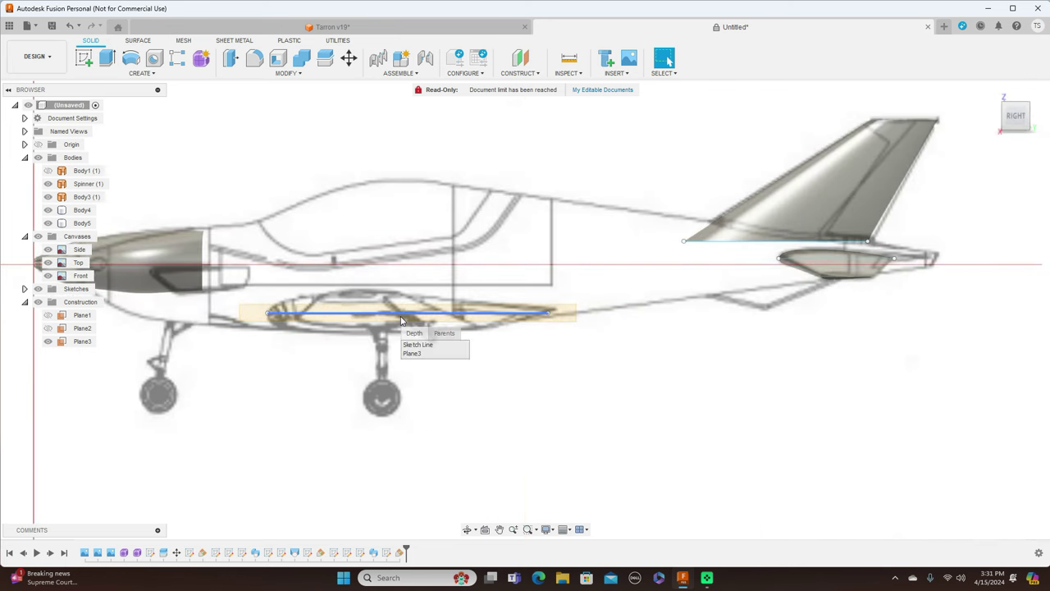
pyautogui.click(494, 316)
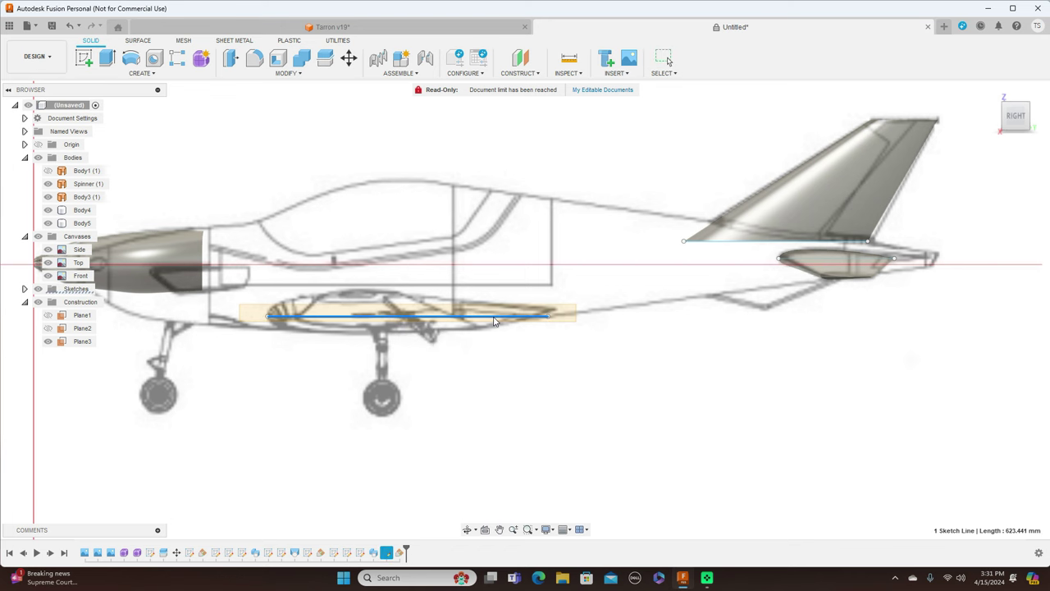
pyautogui.click(997, 117)
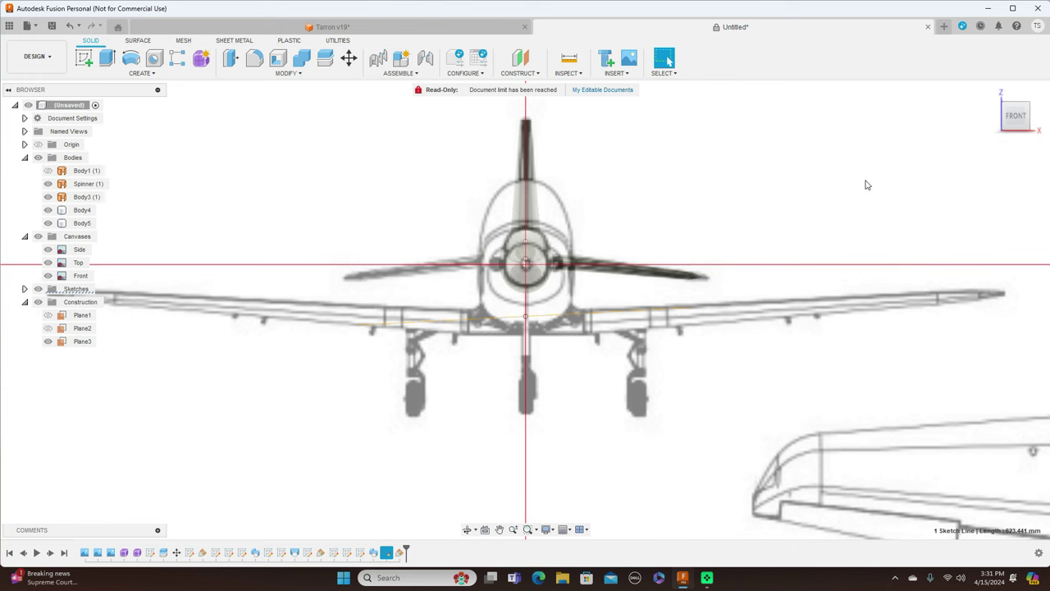
pyautogui.click(1036, 119)
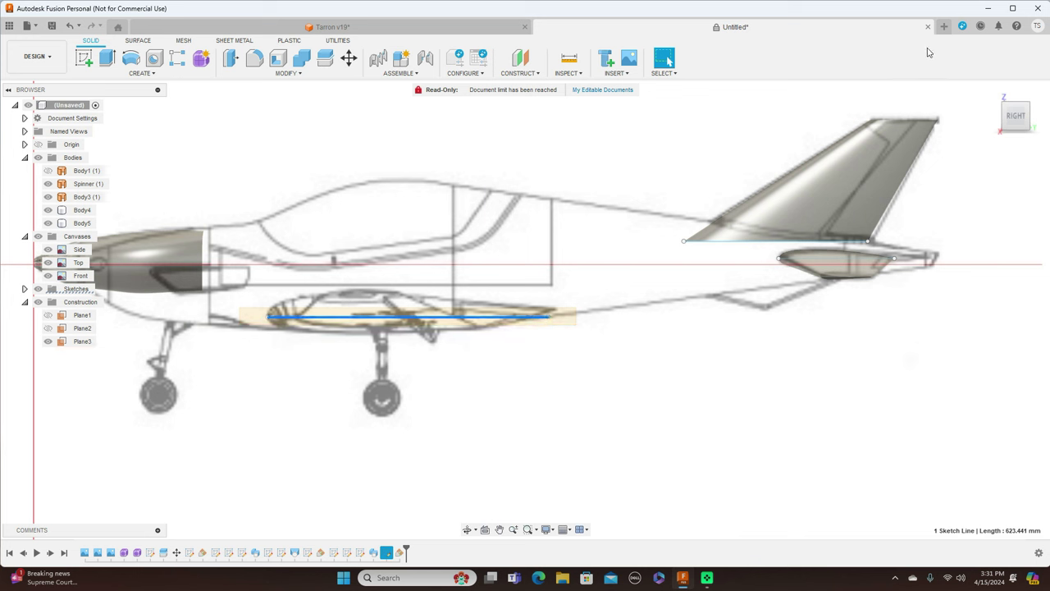
pyautogui.click(997, 118)
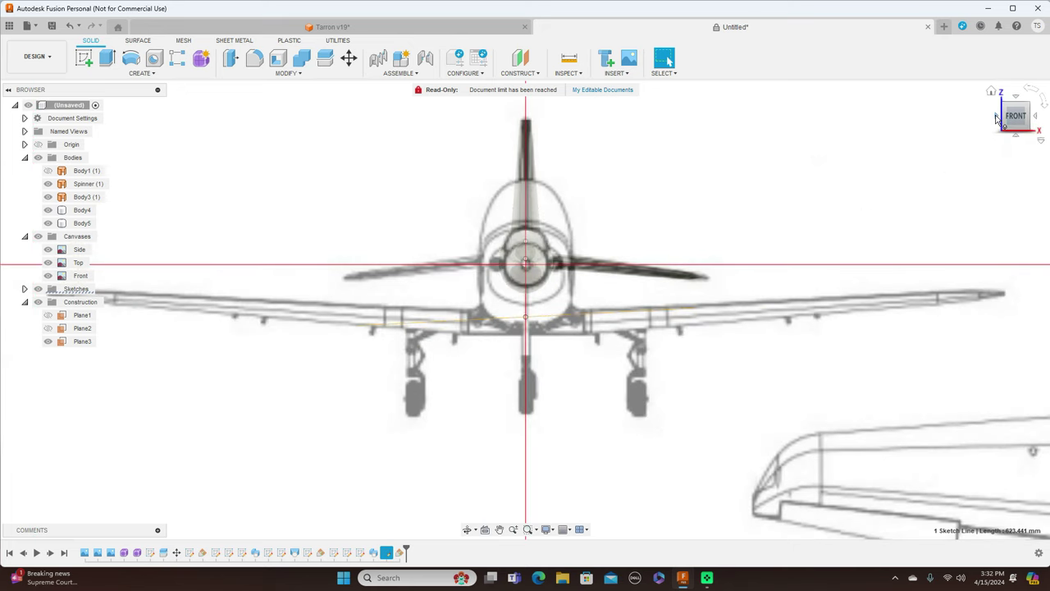
pyautogui.click(1037, 119)
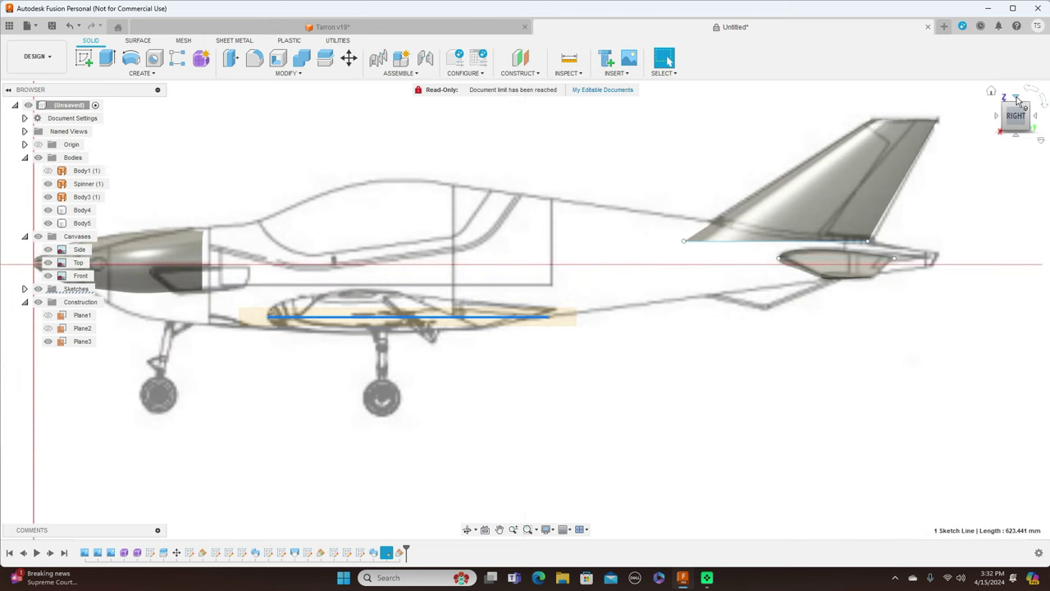
pyautogui.click(1019, 102)
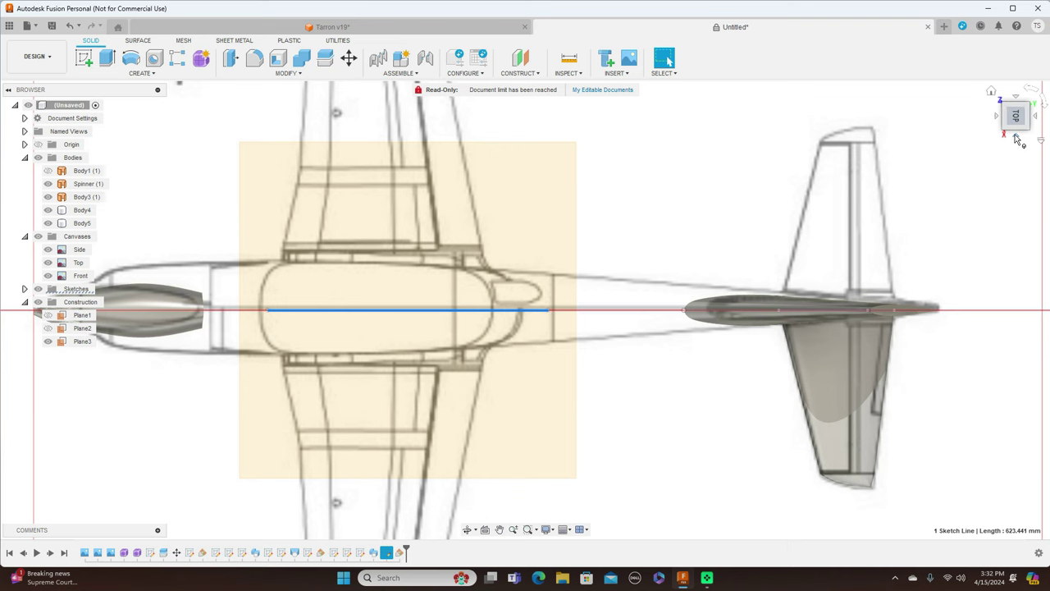
pyautogui.click(1018, 140)
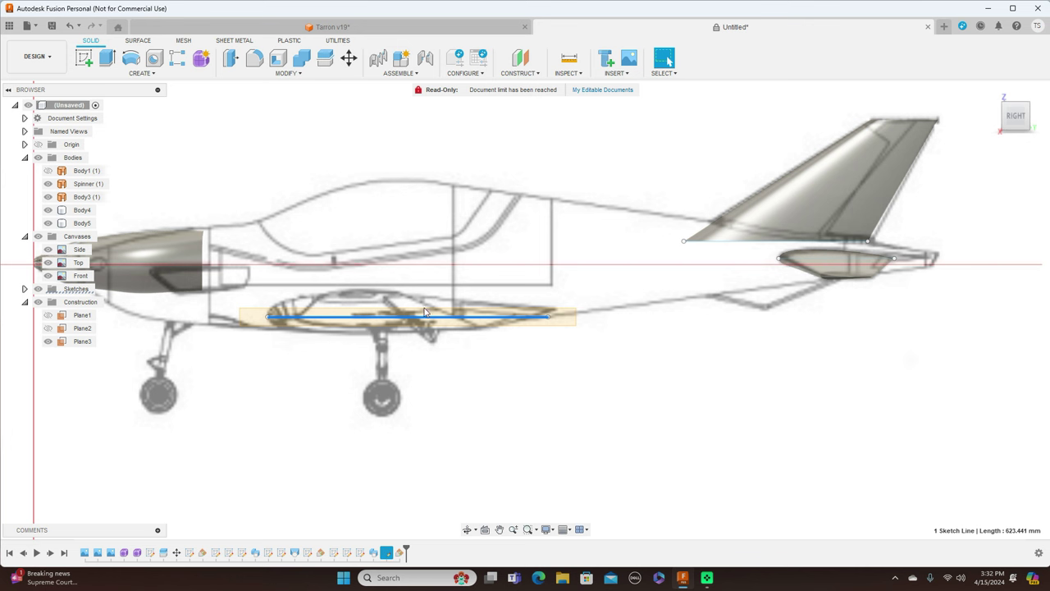
pyautogui.moveTo(425, 321); pyautogui.dragTo(425, 320)
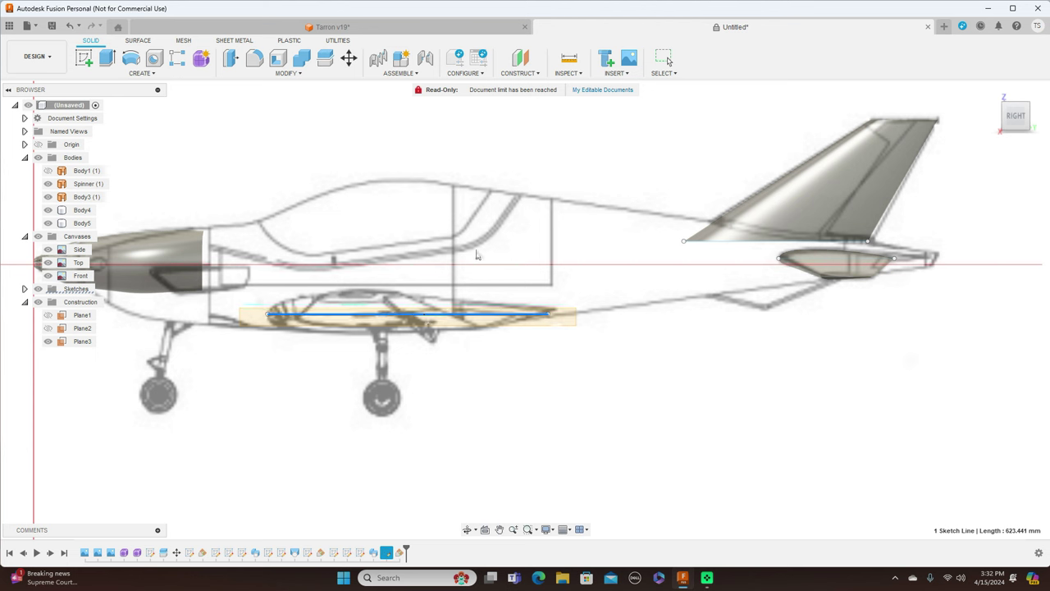
pyautogui.click(84, 58)
pyautogui.click(244, 206)
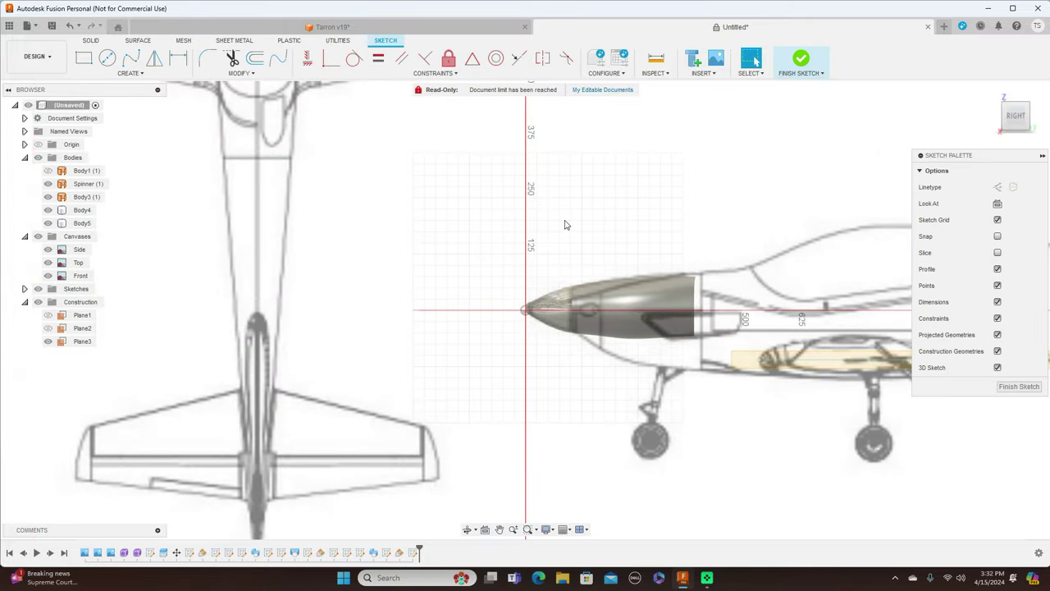
pyautogui.scroll(-3, 426, 202)
pyautogui.scroll(-2, 389, 195)
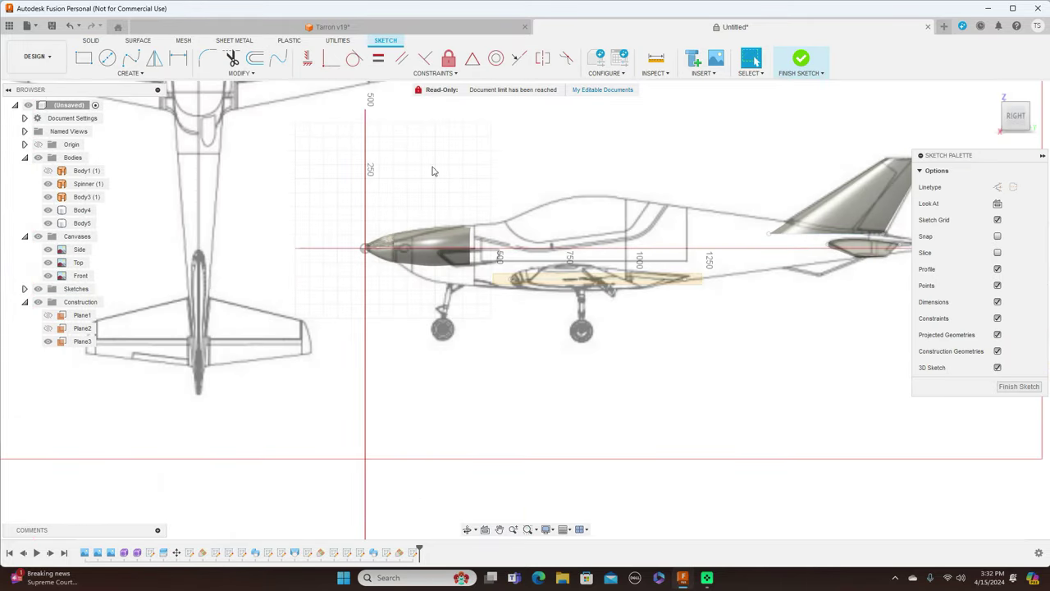
pyautogui.click(1018, 387)
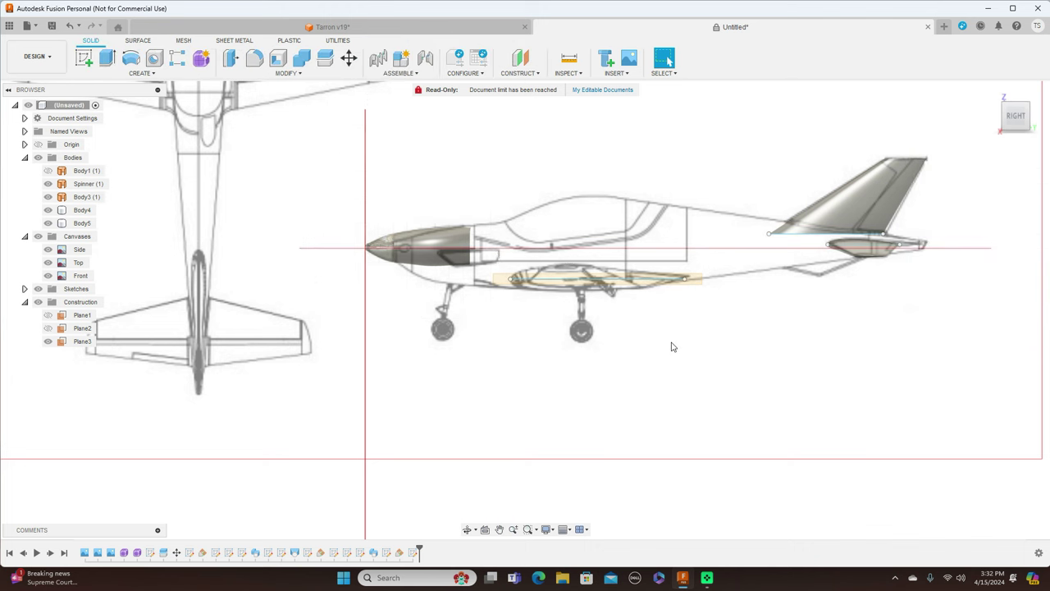
# Show the origin planes and start a new sketch on the aircraft's side plane
pyautogui.scroll(1, 672, 347)
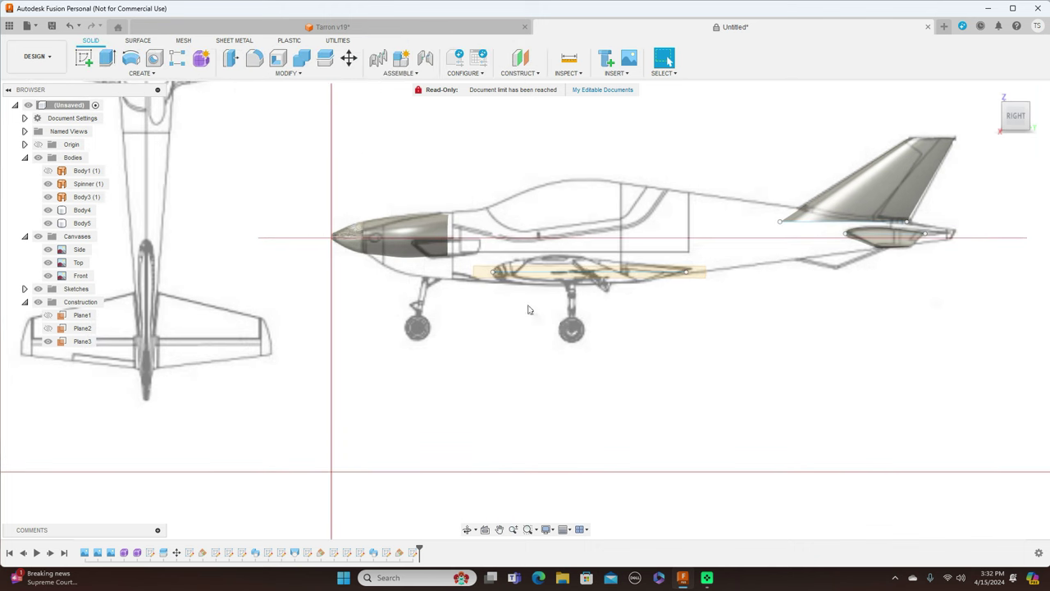
pyautogui.moveTo(1018, 115)
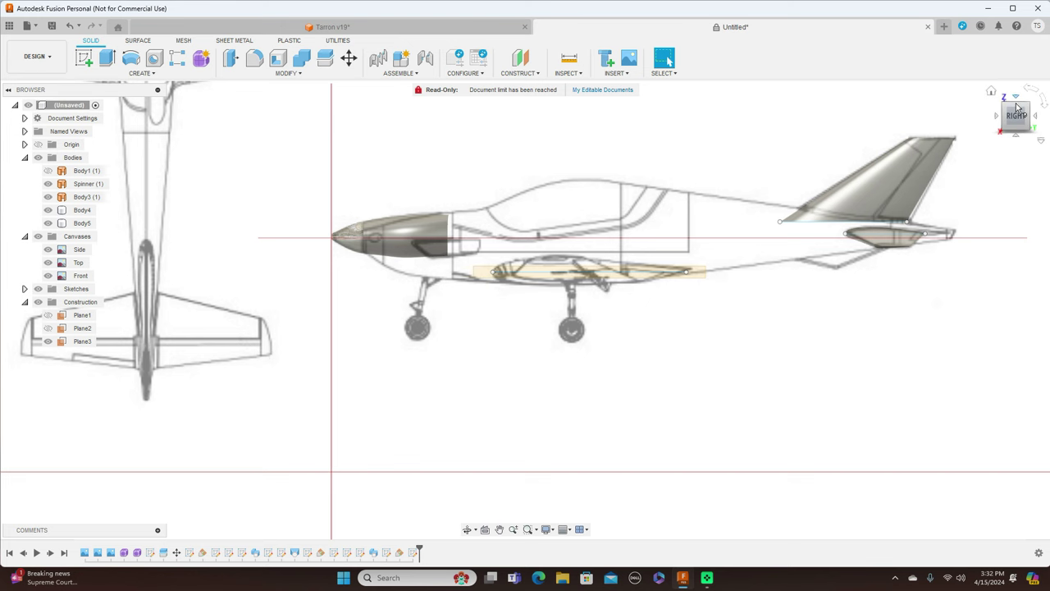
pyautogui.click(1017, 115)
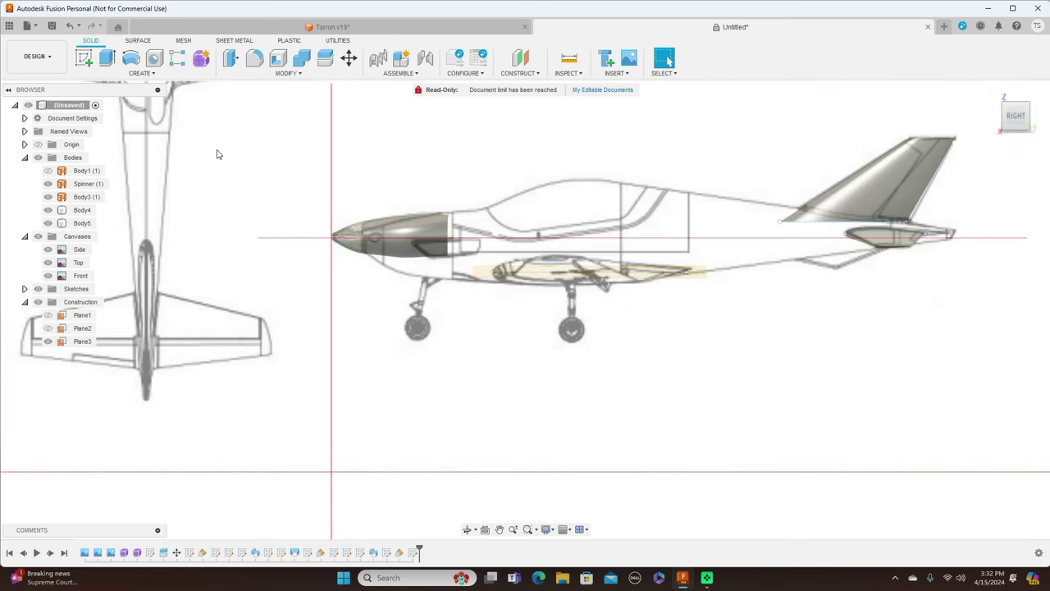
pyautogui.click(37, 144)
pyautogui.click(373, 210)
pyautogui.click(84, 58)
pyautogui.click(642, 294)
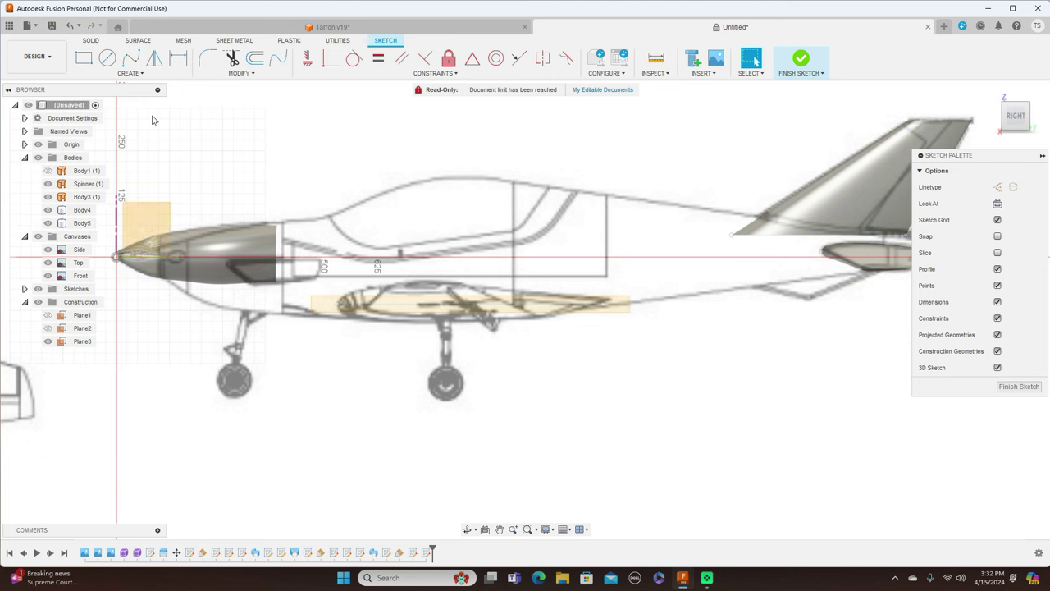
# Trace the upper wing-root airfoil curve with a five-point spline from the leading edge to the trailing edge
pyautogui.click(134, 61)
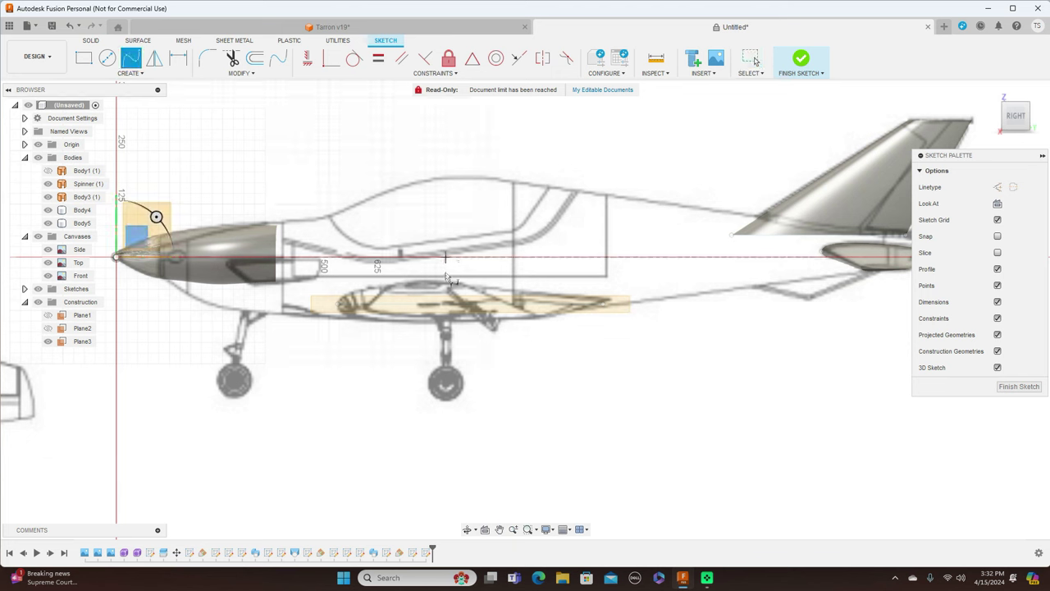
pyautogui.click(340, 306)
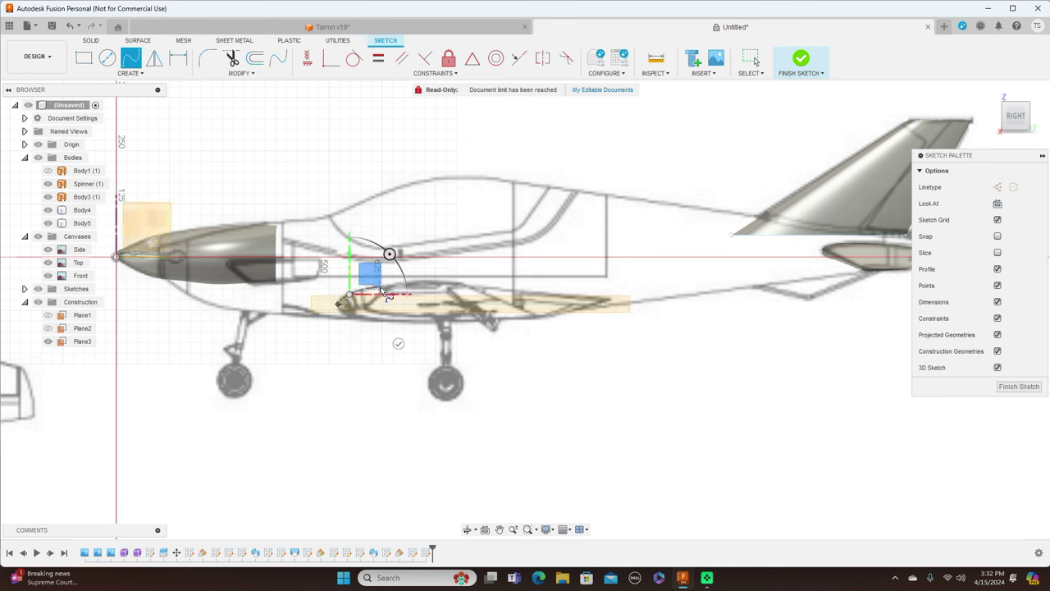
pyautogui.click(381, 286)
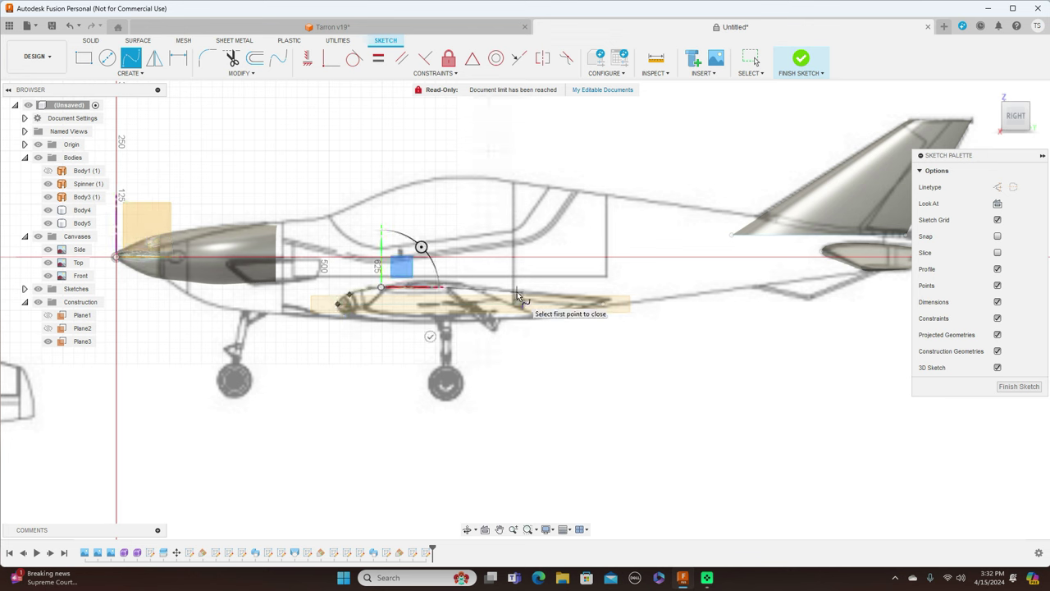
pyautogui.click(516, 293)
pyautogui.click(603, 306)
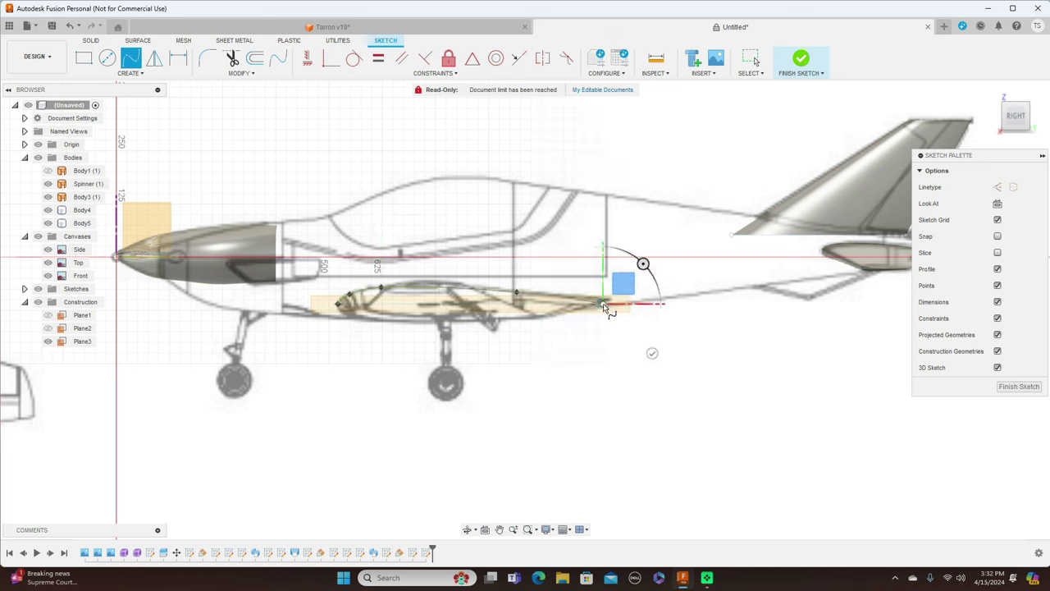
pyautogui.rightClick(605, 308)
pyautogui.click(633, 305)
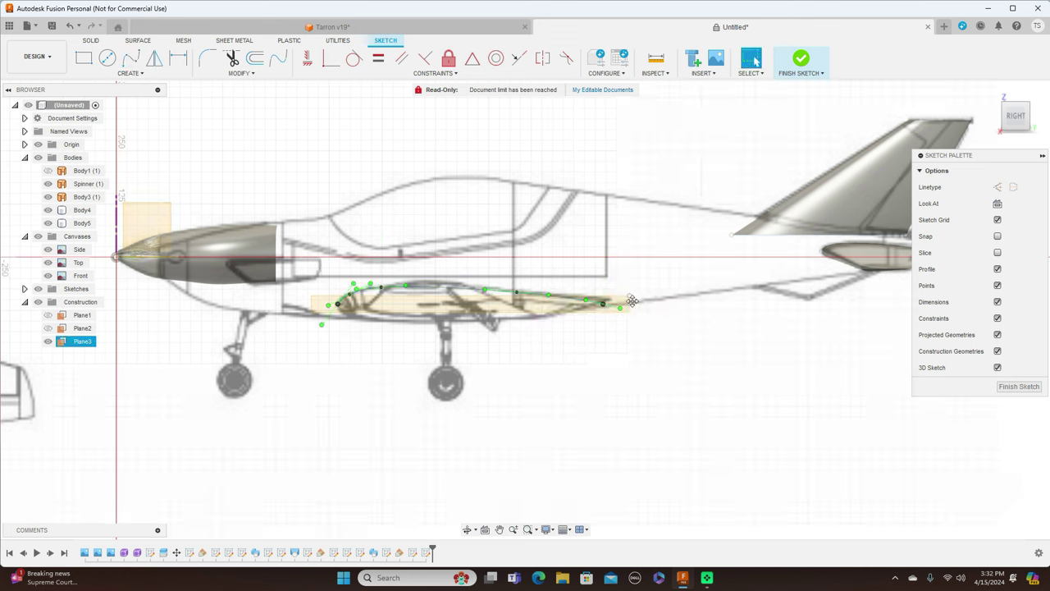
# Draw a straight chord line joining the airfoil spline's trailing-edge and leading-edge endpoints
pyautogui.click(604, 305)
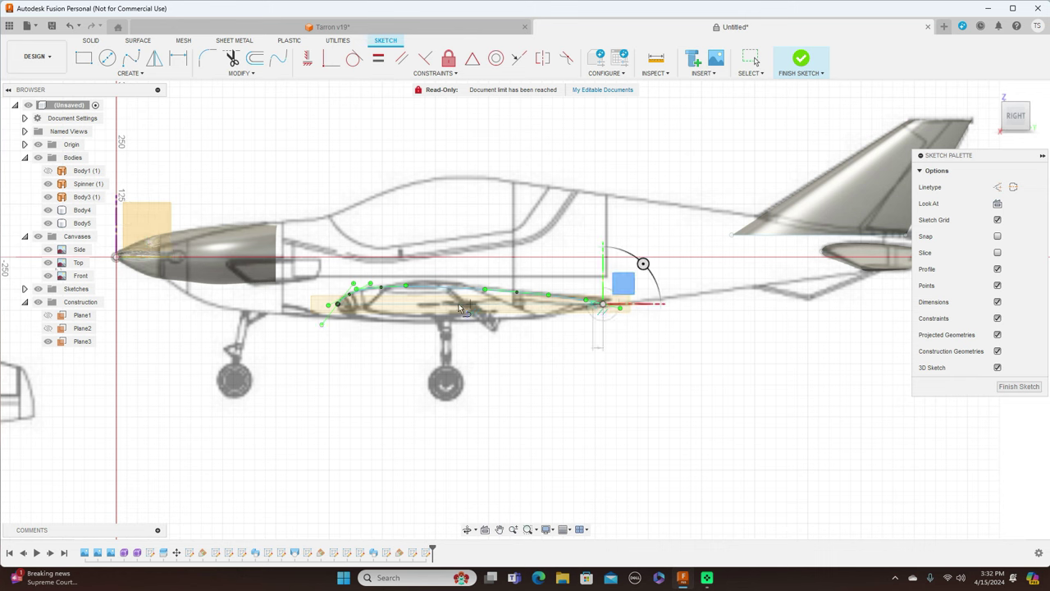
pyautogui.click(338, 304)
pyautogui.rightClick(344, 305)
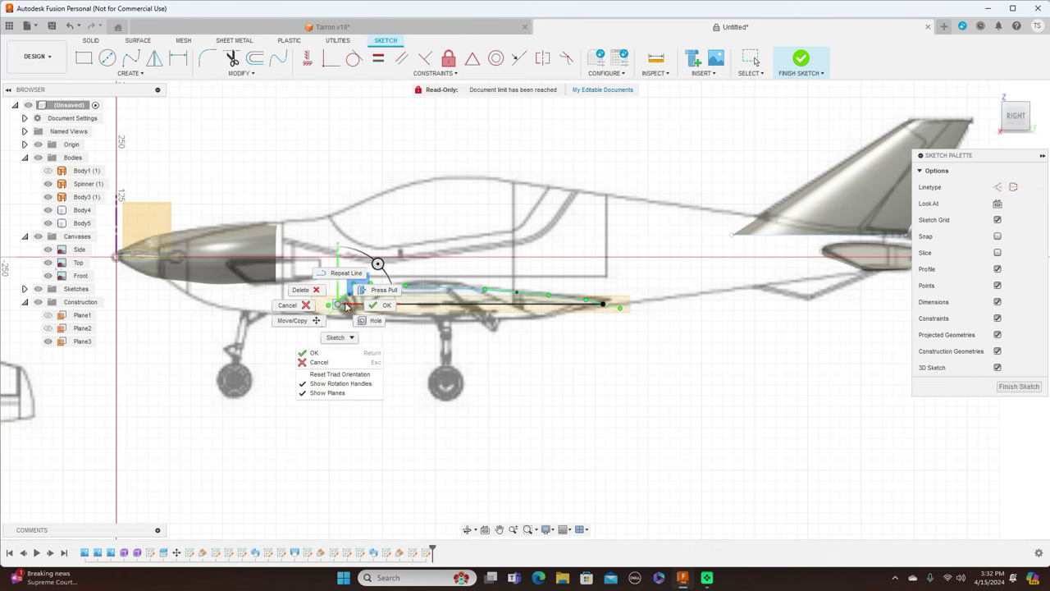
pyautogui.click(375, 306)
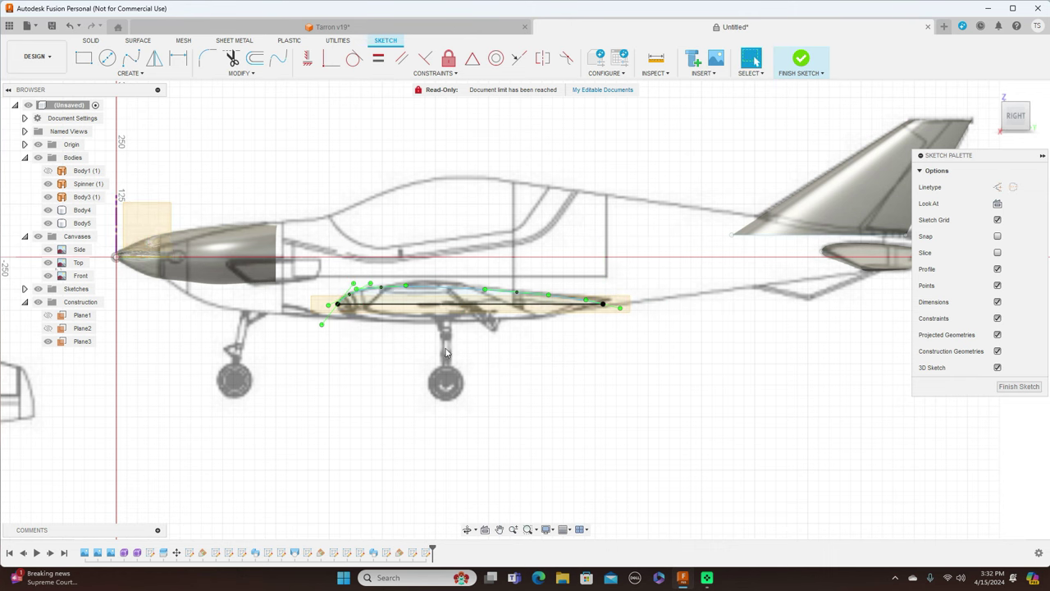
# Mirror the upper airfoil spline about the chord line to form the lower curve, and finish the sketch
pyautogui.click(471, 294)
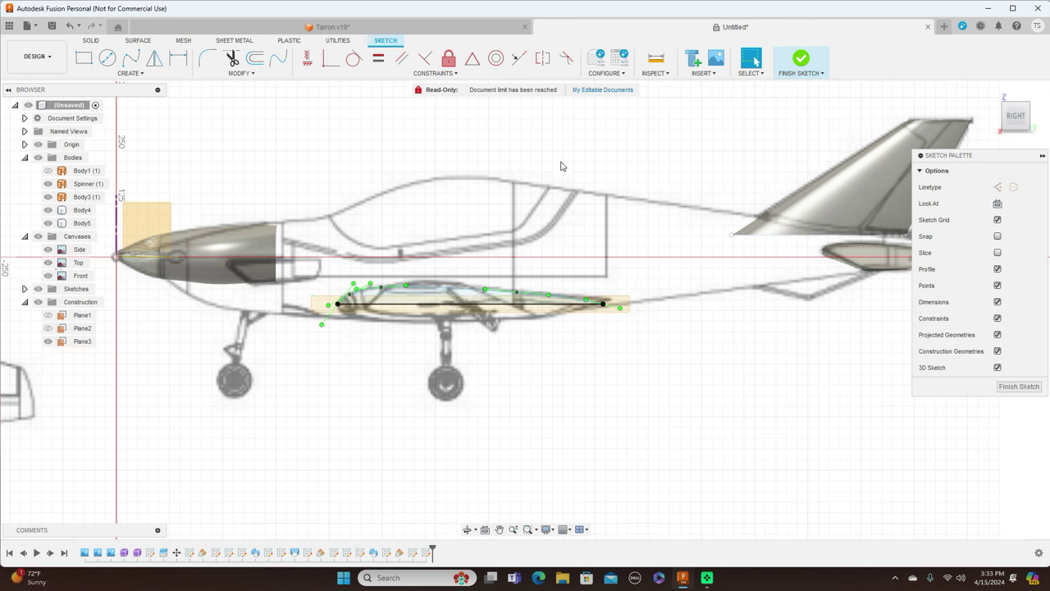
pyautogui.click(155, 58)
pyautogui.click(433, 287)
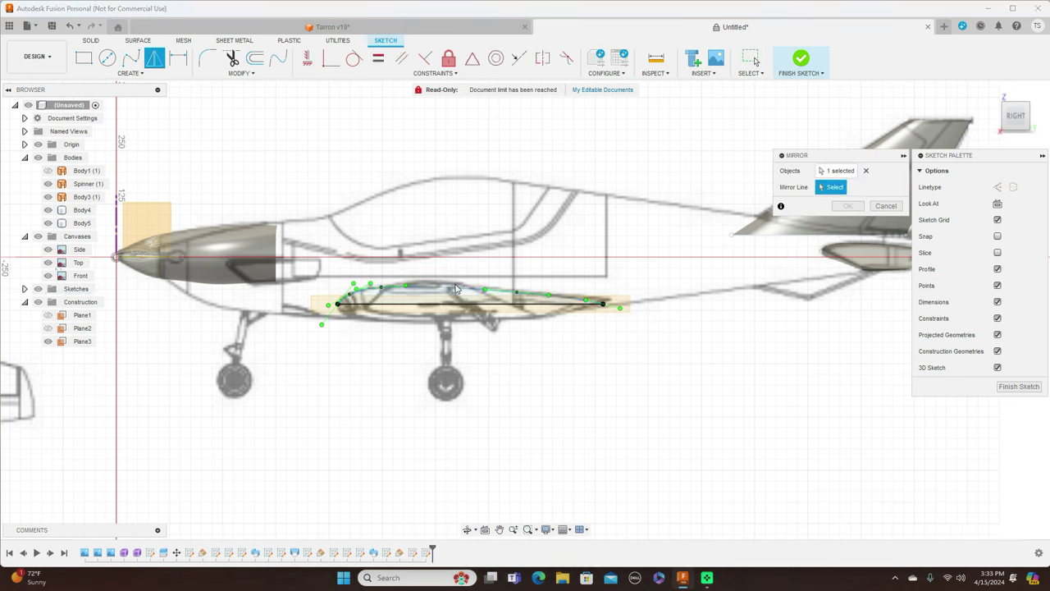
pyautogui.click(457, 307)
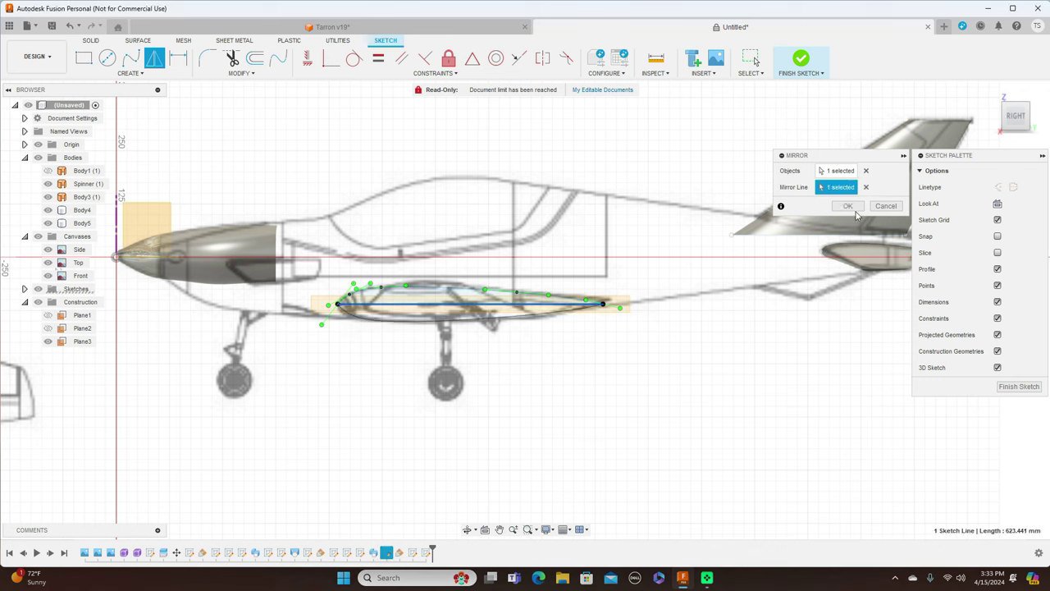
pyautogui.click(852, 206)
pyautogui.click(856, 211)
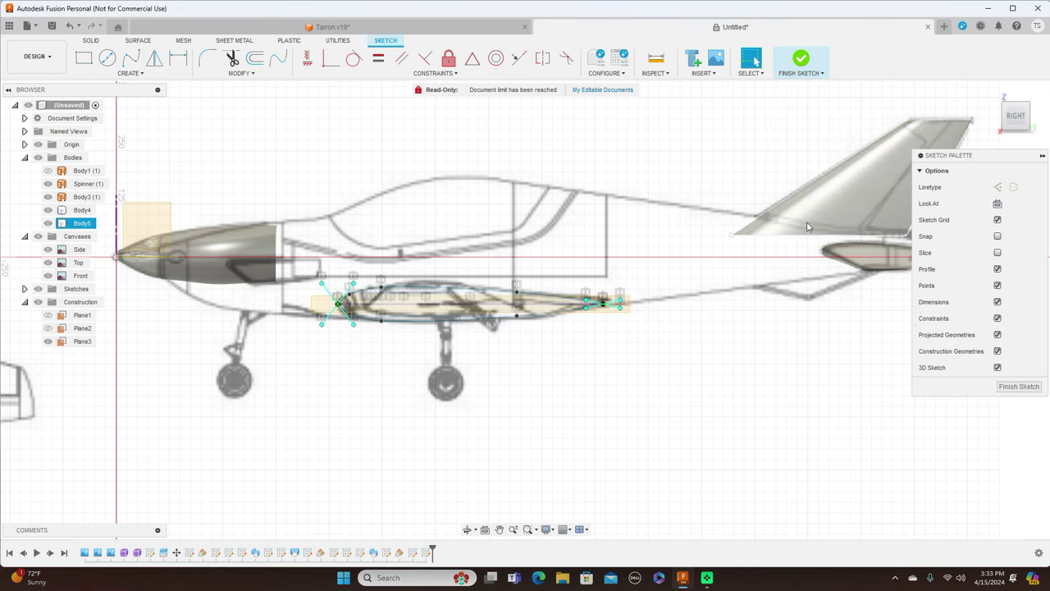
pyautogui.click(1017, 386)
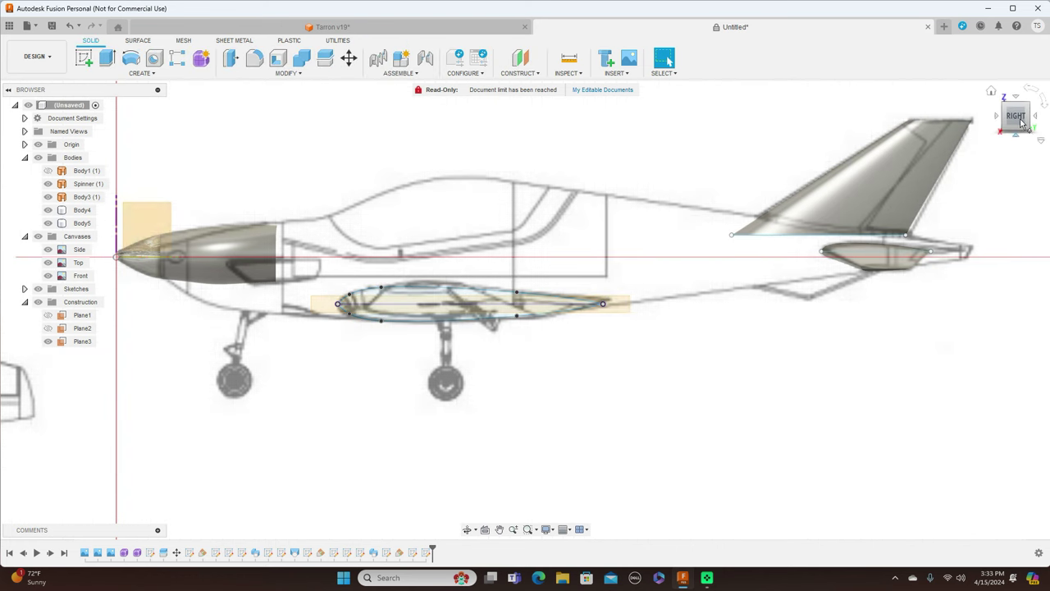
# Start a sketch on the angled dihedral plane and draw a line from the root airfoil's nose along the wing's inboard leading edge
pyautogui.moveTo(1020, 111); pyautogui.dragTo(1018, 117)
pyautogui.keyDown('shift'); pyautogui.moveTo(525, 309); pyautogui.dragTo(731, 314, button='middle'); pyautogui.keyUp('shift')
pyautogui.click(580, 337)
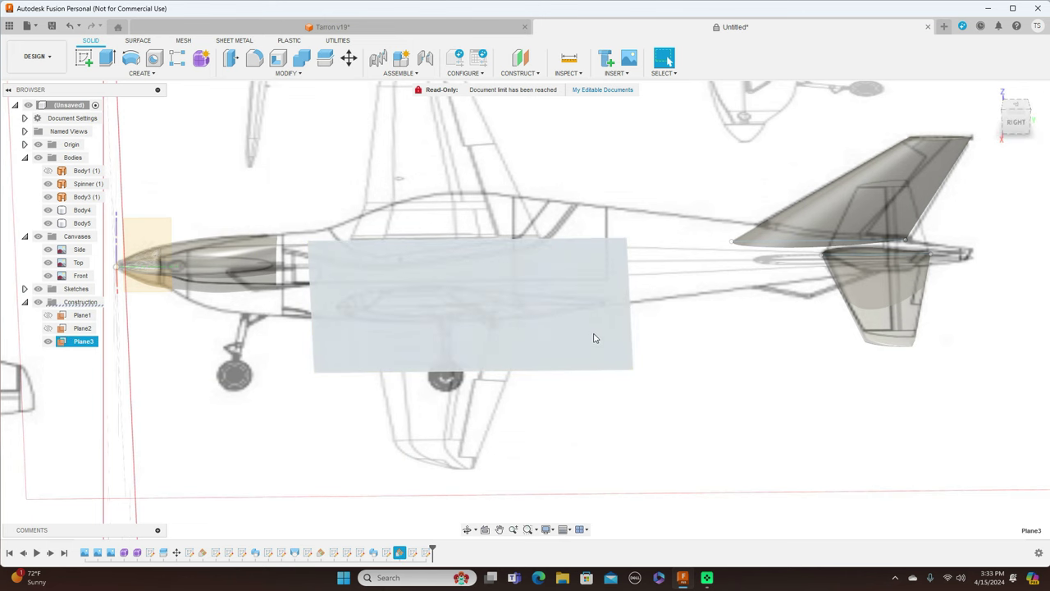
pyautogui.click(84, 59)
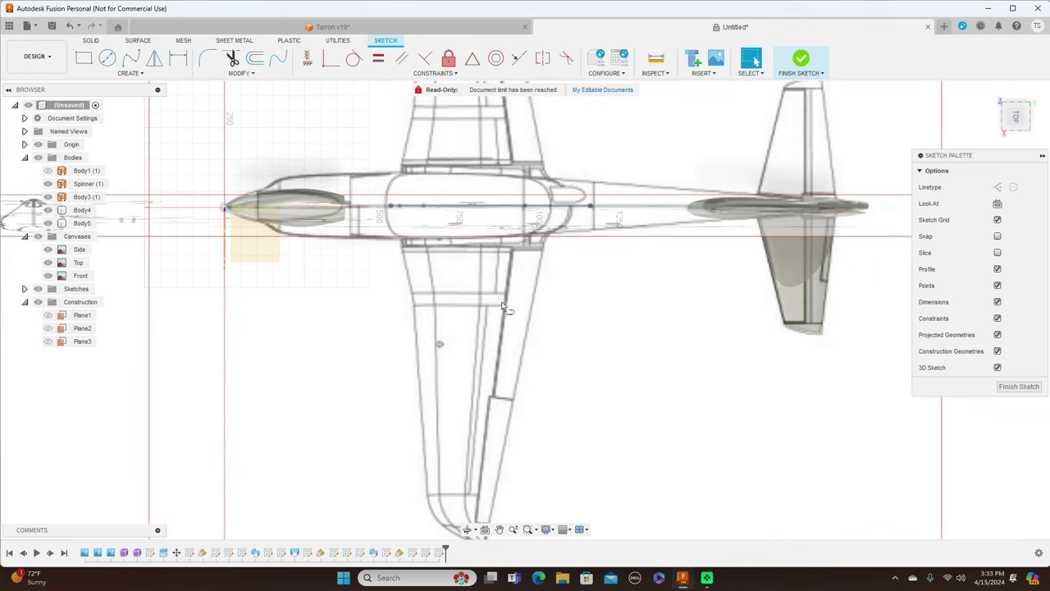
pyautogui.press('l')
pyautogui.click(391, 205)
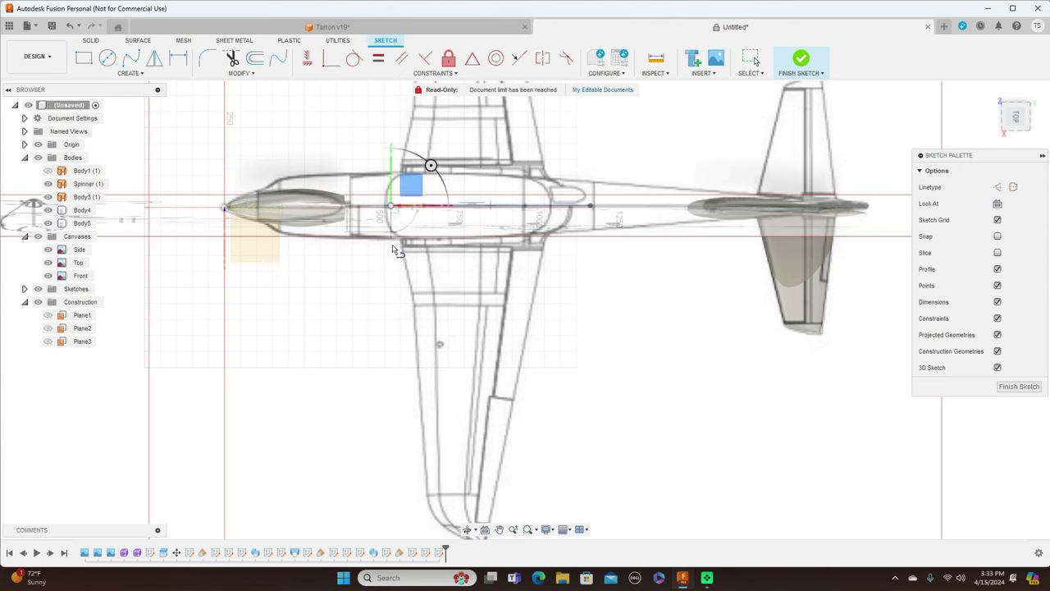
pyautogui.click(415, 308)
pyautogui.scroll(-2, 415, 308)
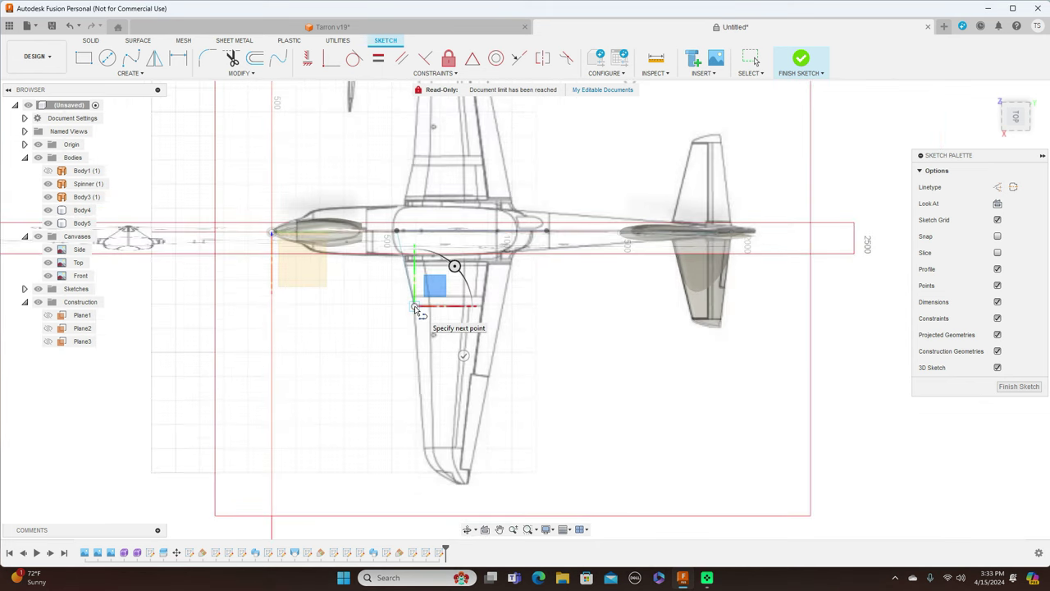
pyautogui.moveTo(415, 309); pyautogui.dragTo(426, 453)
pyautogui.rightClick(427, 453)
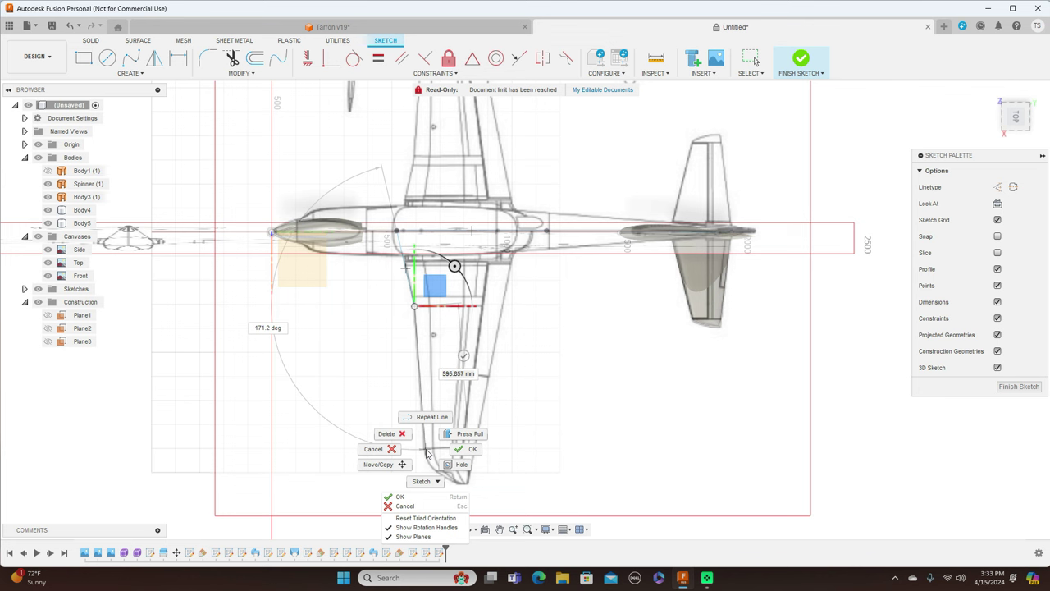
pyautogui.click(468, 450)
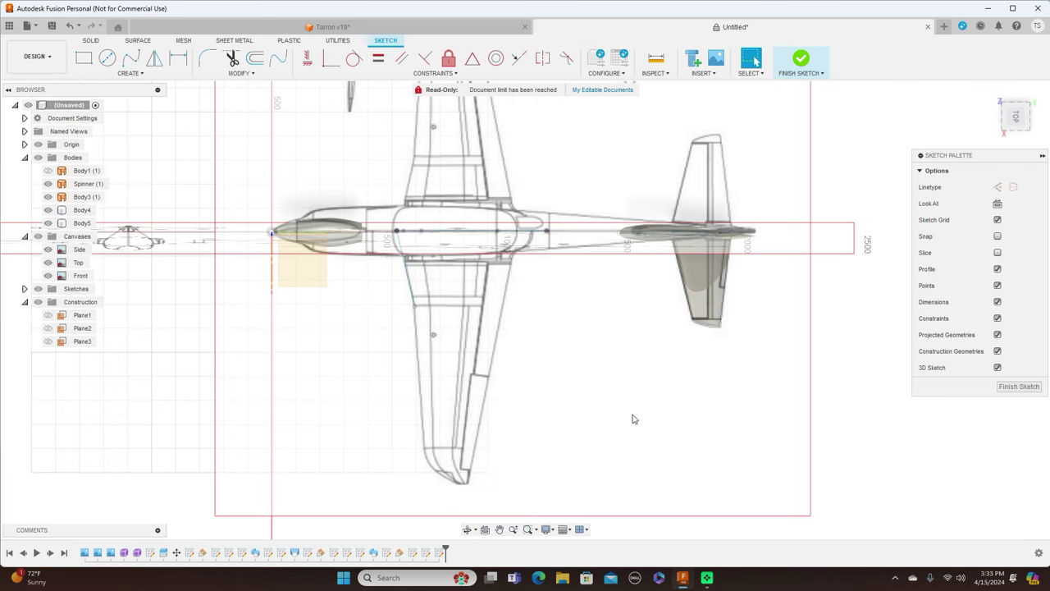
# Open the wing-root airfoil sketch to examine its profile against the side canvas, and close the sketch
pyautogui.moveTo(1023, 134); pyautogui.dragTo(1024, 117)
pyautogui.click(1020, 116)
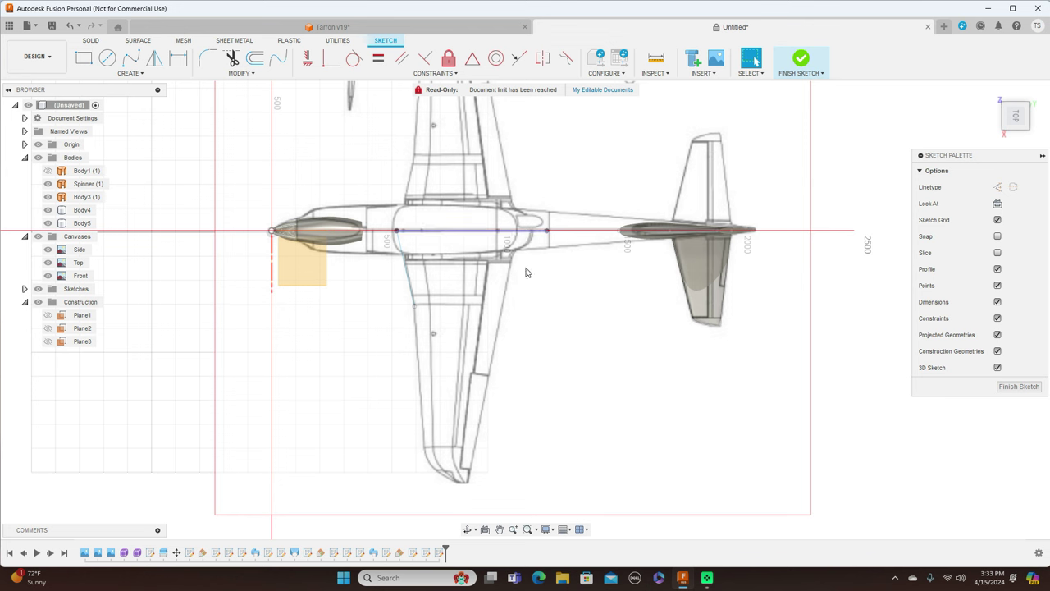
pyautogui.rightClick(425, 553)
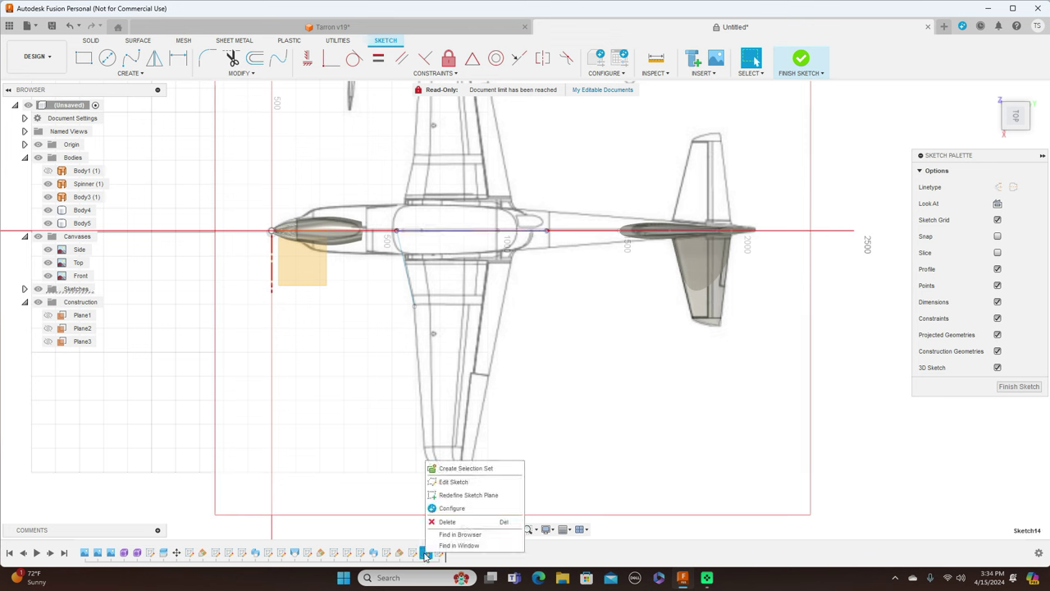
pyautogui.click(451, 483)
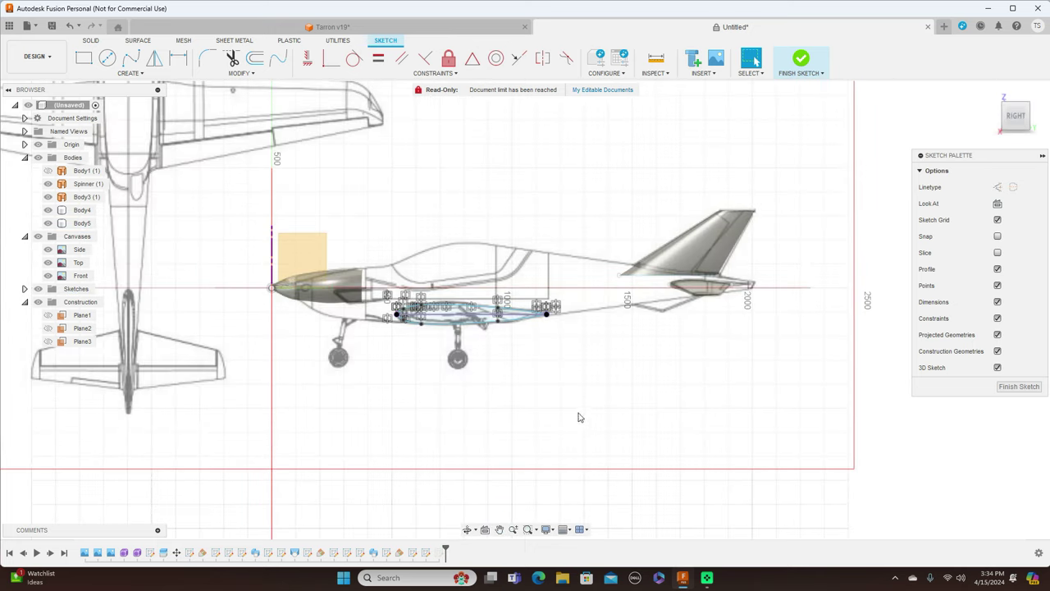
pyautogui.scroll(4, 558, 389)
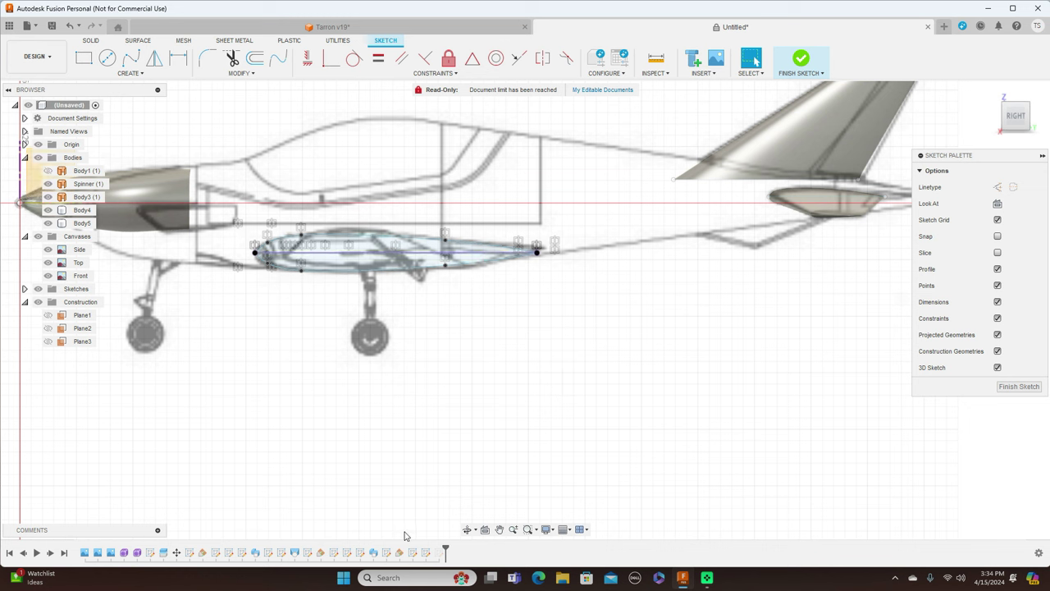
pyautogui.click(1018, 386)
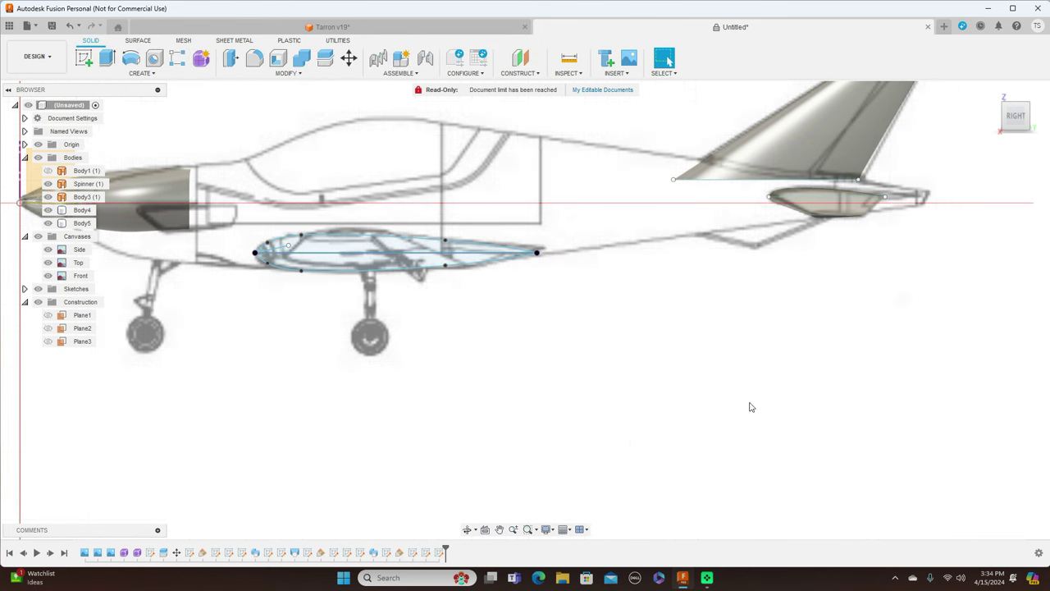
# Open Sketch13 for editing, try to delete the wing-root centre line, and finish the sketch
pyautogui.rightClick(413, 553)
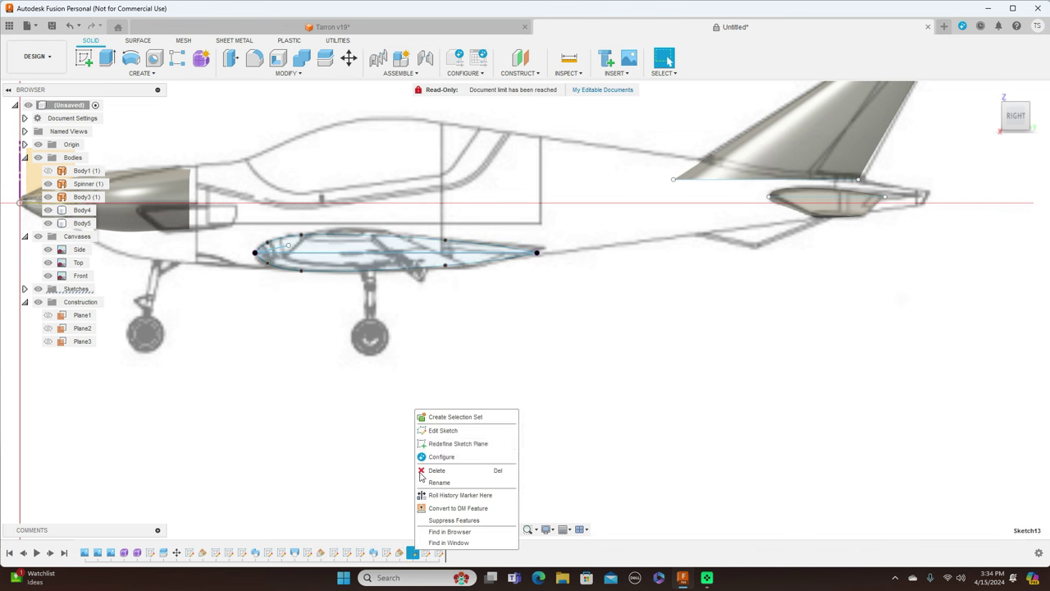
pyautogui.click(441, 431)
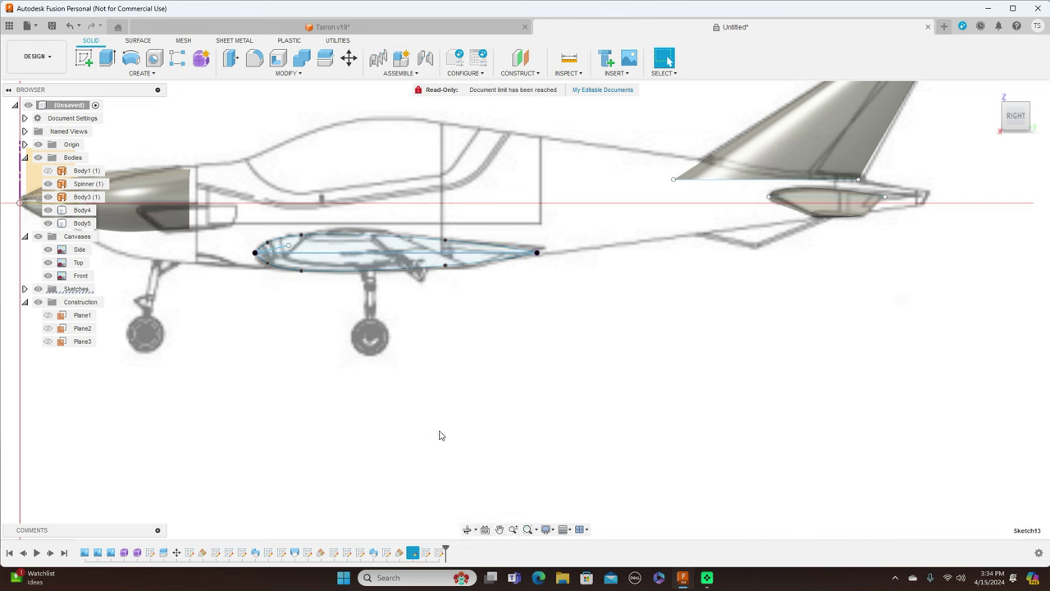
pyautogui.click(521, 254)
pyautogui.scroll(3, 525, 254)
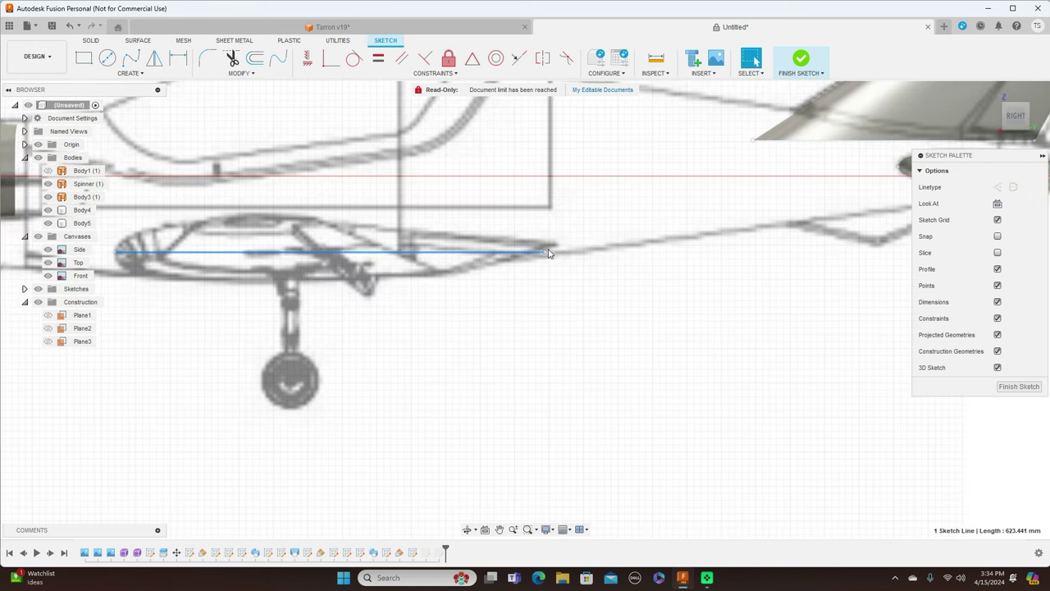
pyautogui.scroll(-4, 558, 295)
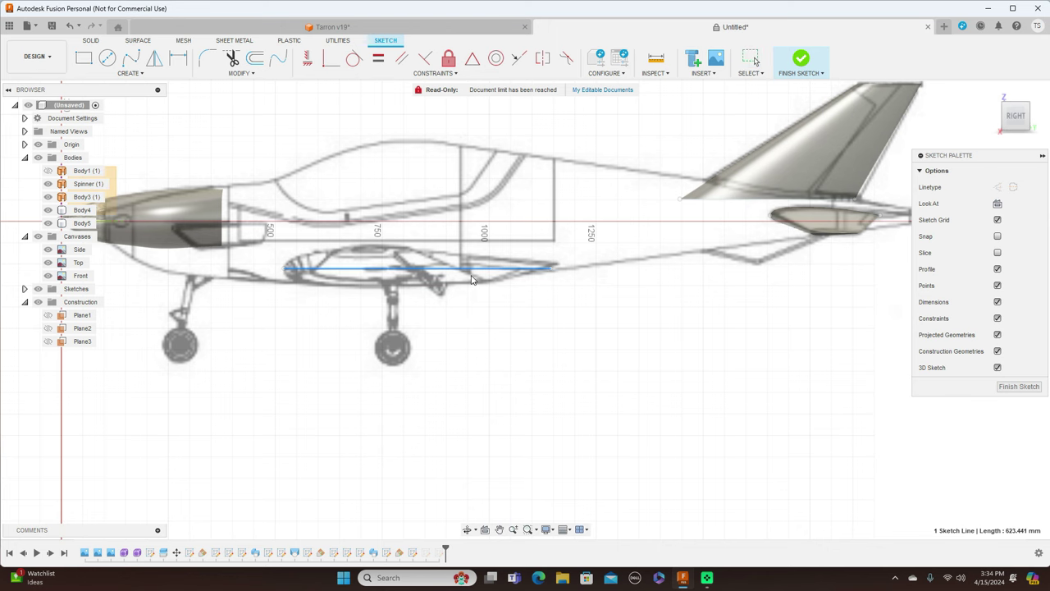
pyautogui.click(1018, 100)
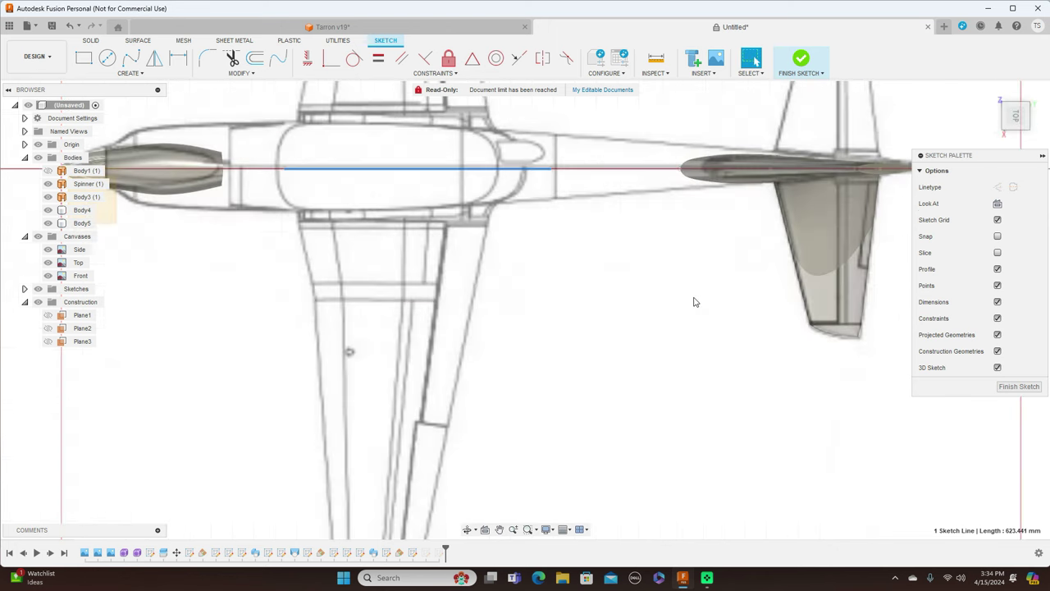
pyautogui.press('Delete')
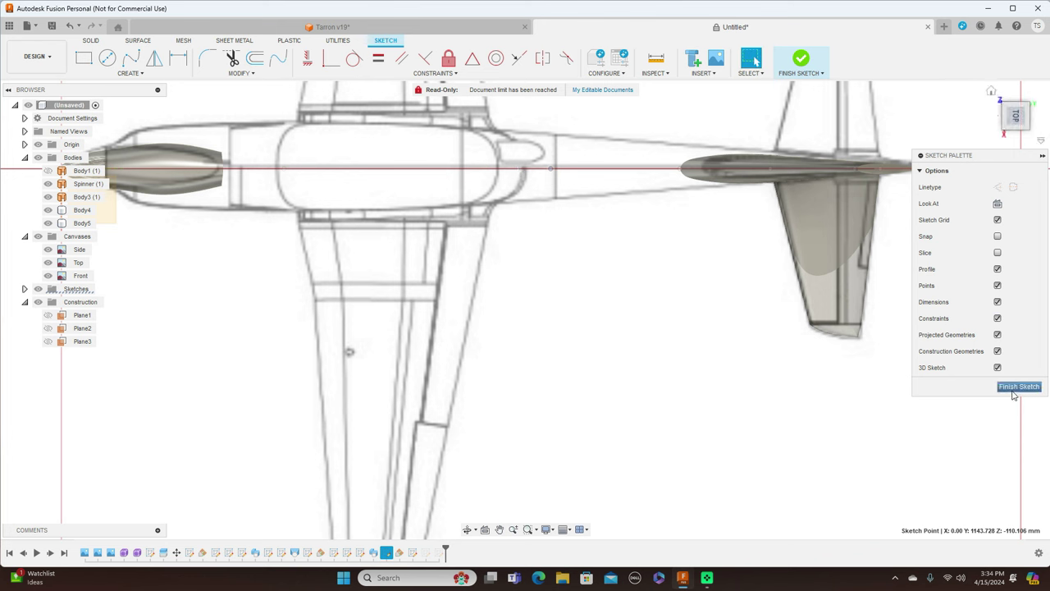
pyautogui.rightClick(520, 169)
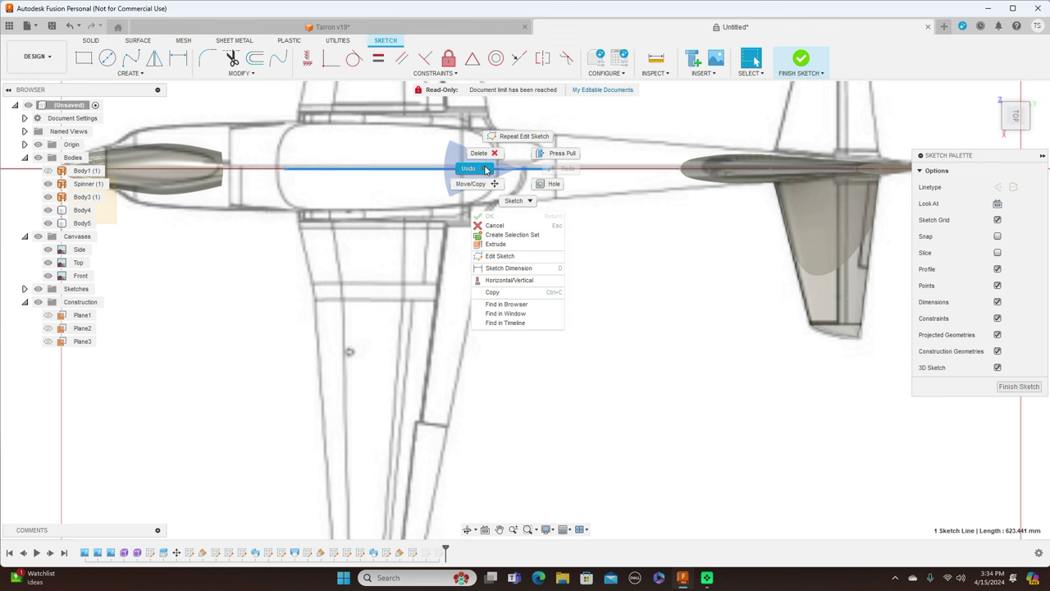
pyautogui.click(484, 154)
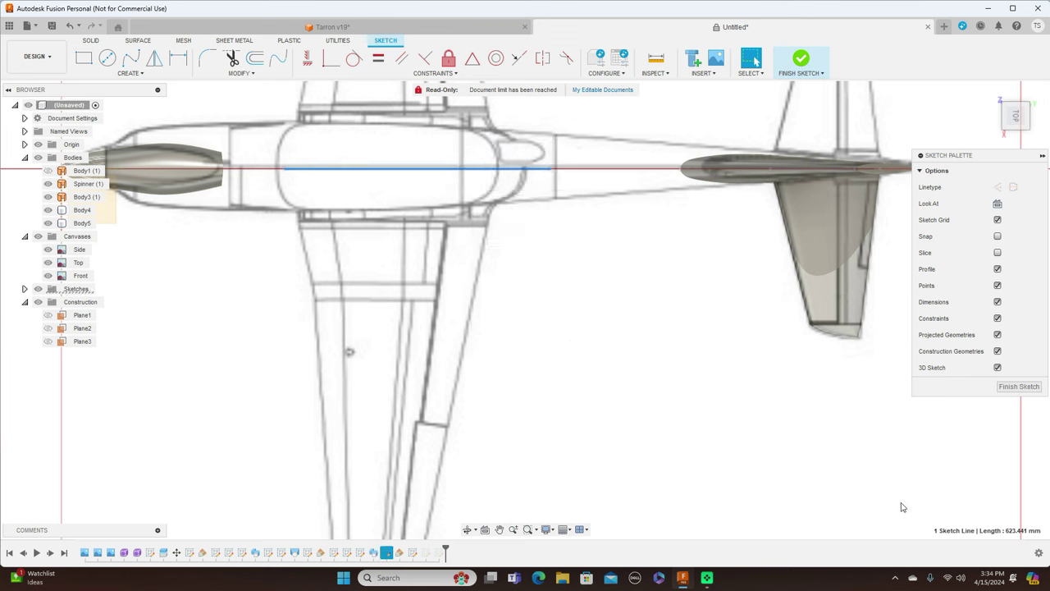
pyautogui.click(1009, 389)
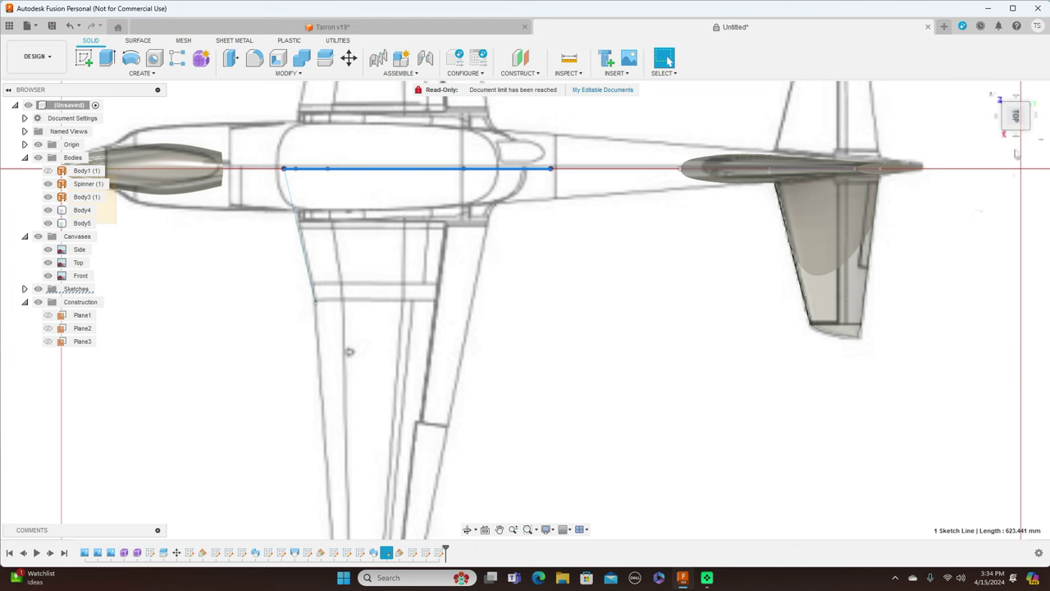
# Delete the wing leading-edge sketch (Sketch15) and the root airfoil sketch (Sketch14)
pyautogui.click(1015, 139)
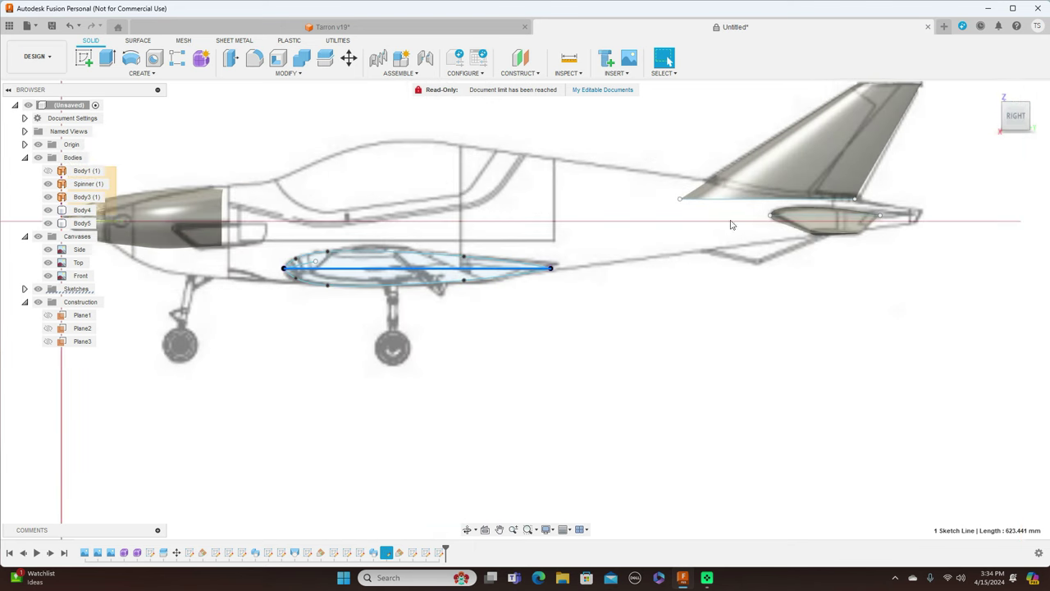
pyautogui.scroll(2, 384, 238)
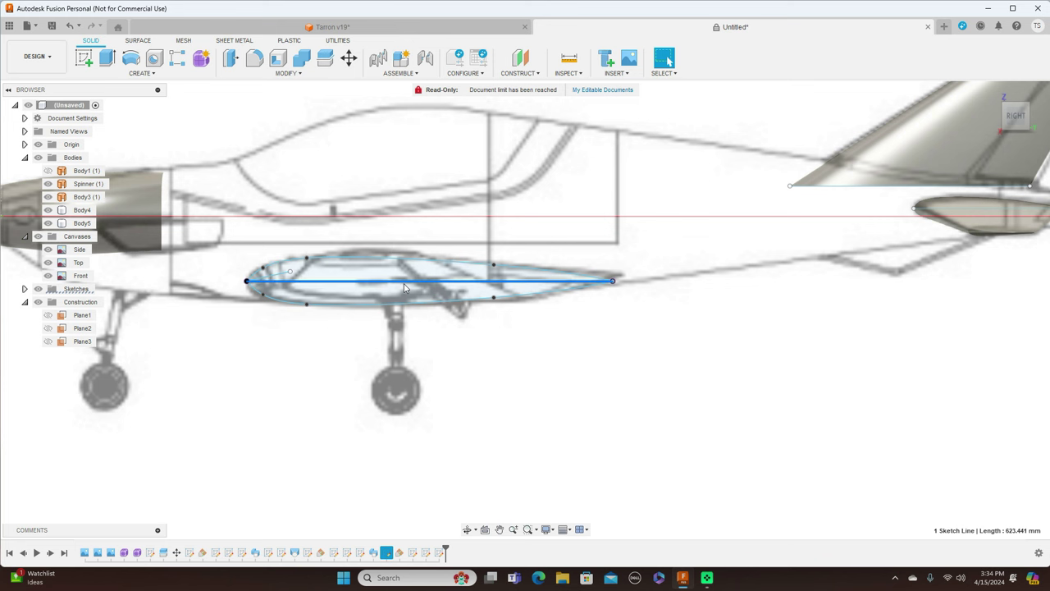
pyautogui.click(440, 554)
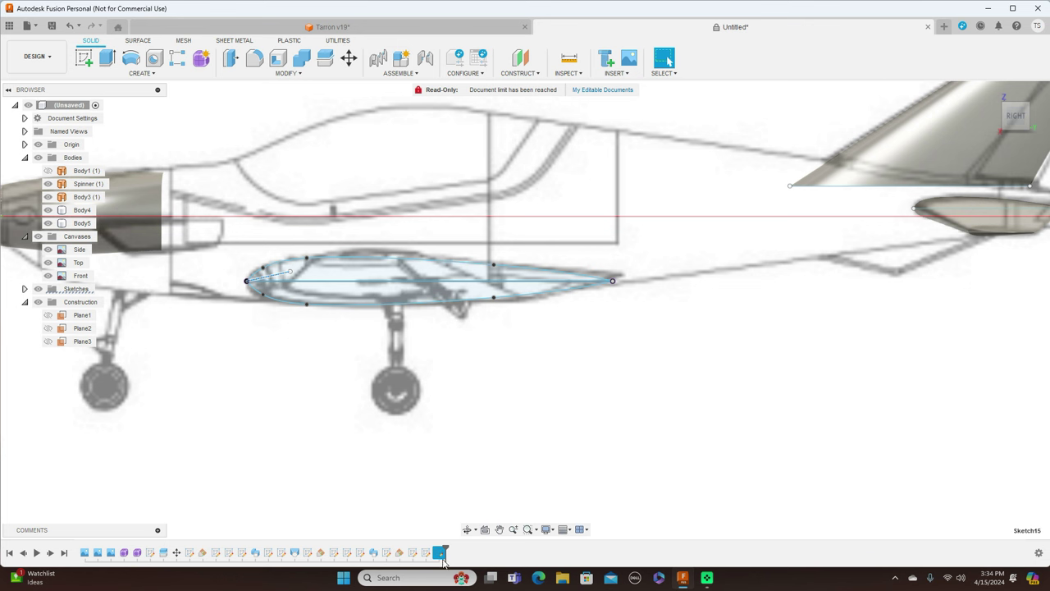
pyautogui.rightClick(441, 555)
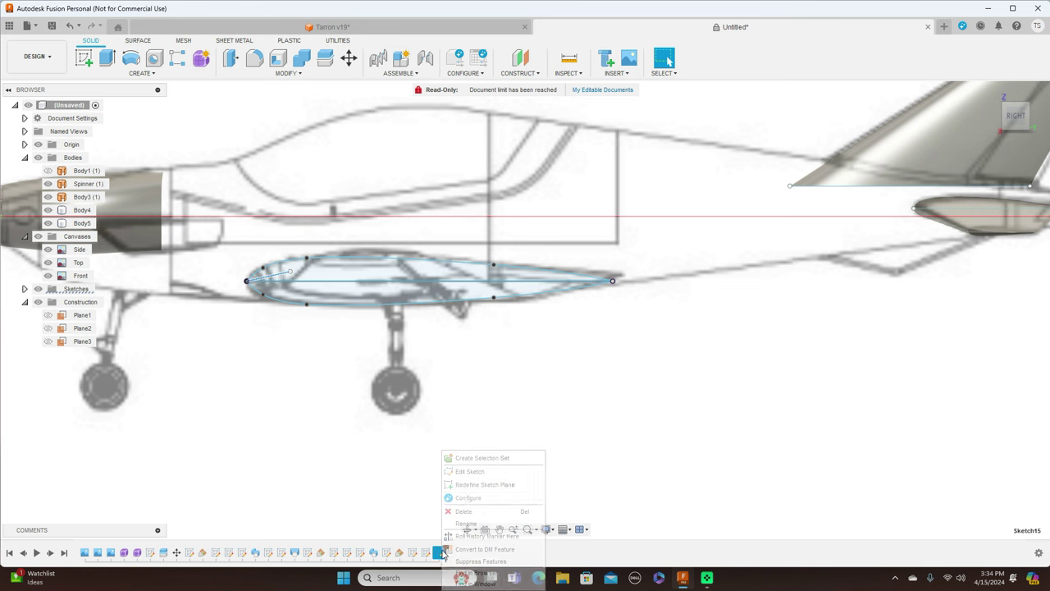
pyautogui.click(471, 512)
pyautogui.click(426, 553)
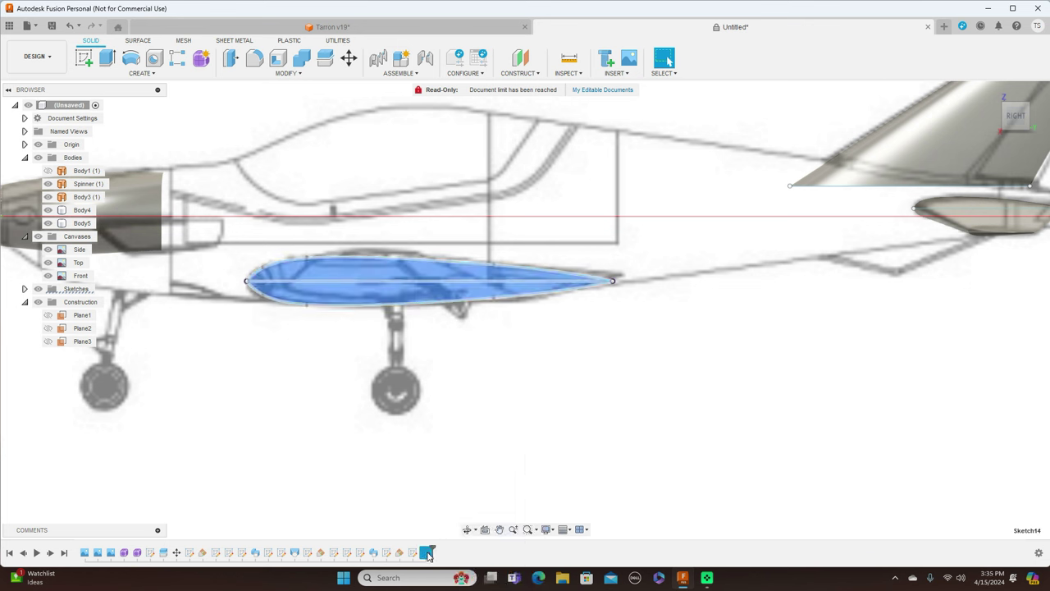
pyautogui.rightClick(427, 555)
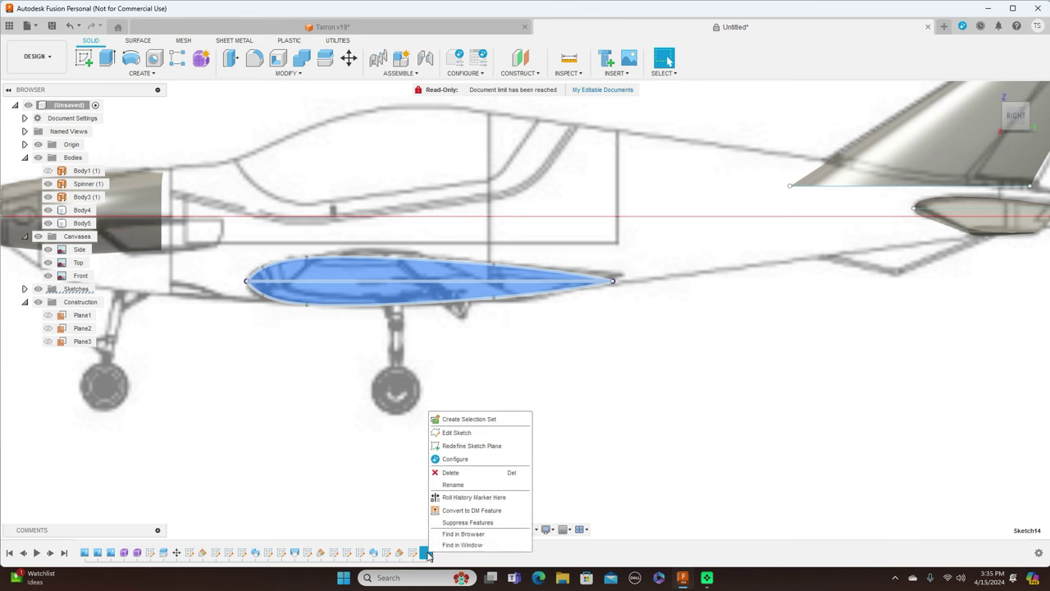
pyautogui.click(458, 473)
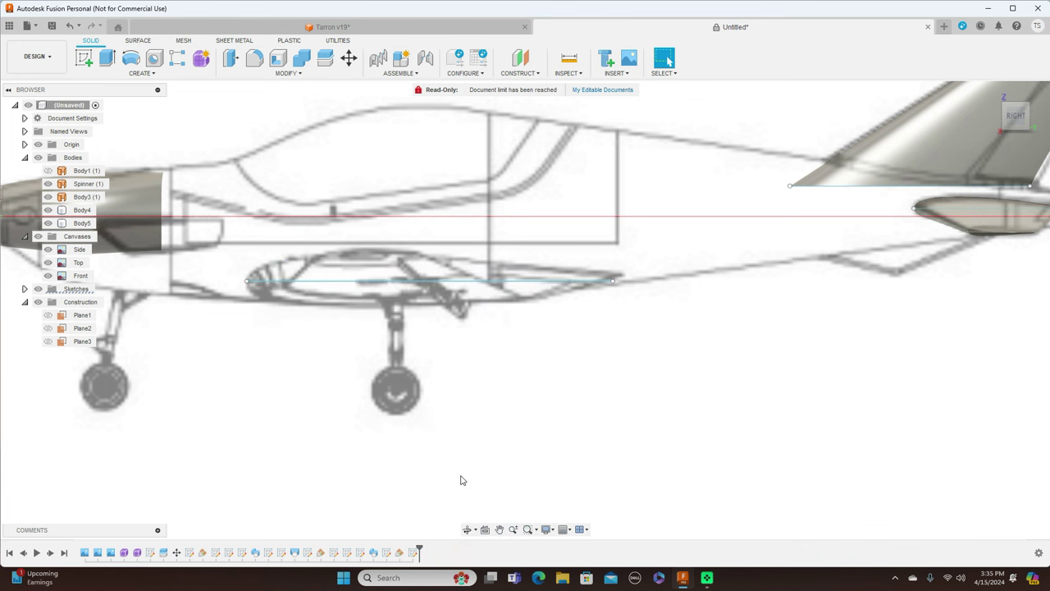
# Shorten the wing-root reference line by moving its aft endpoint forward to about Y 1020 mm, at the canopy's rear edge
pyautogui.click(1016, 95)
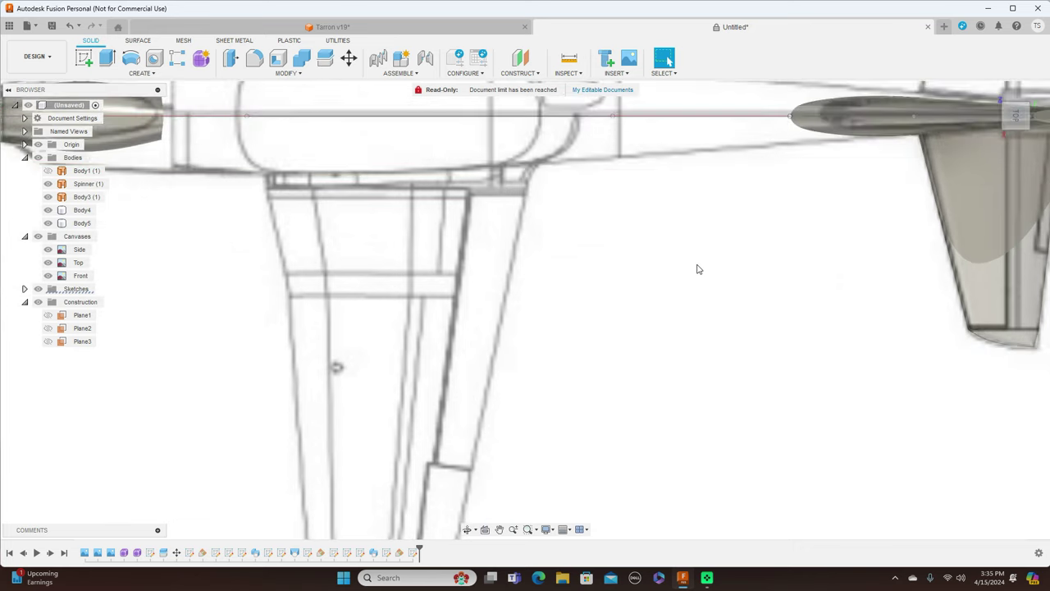
pyautogui.scroll(-1, 700, 269)
pyautogui.moveTo(697, 237); pyautogui.dragTo(706, 322, button='middle')
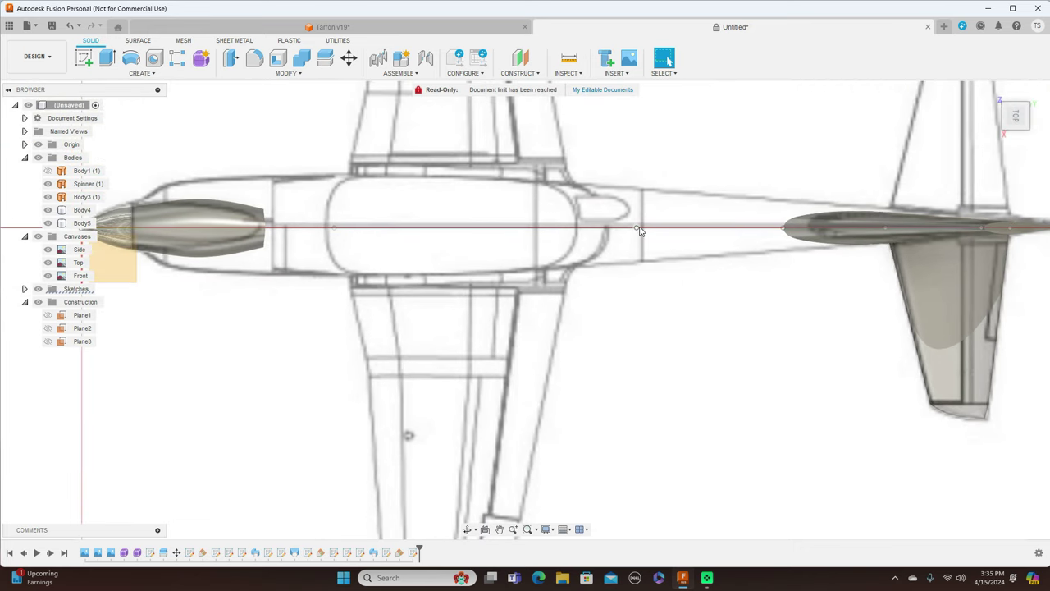
pyautogui.moveTo(638, 227); pyautogui.dragTo(578, 227)
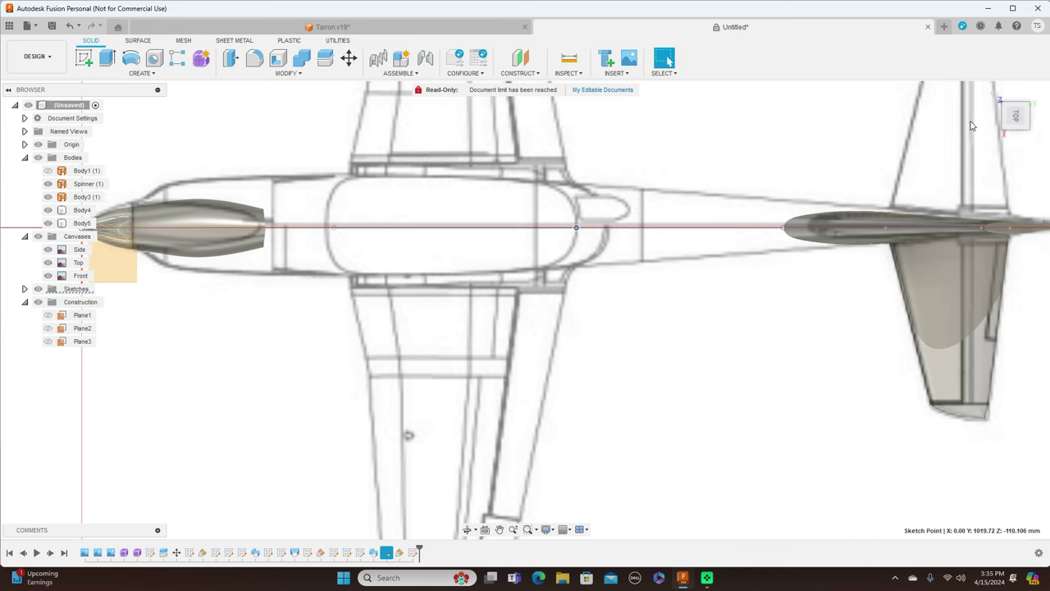
pyautogui.click(1021, 139)
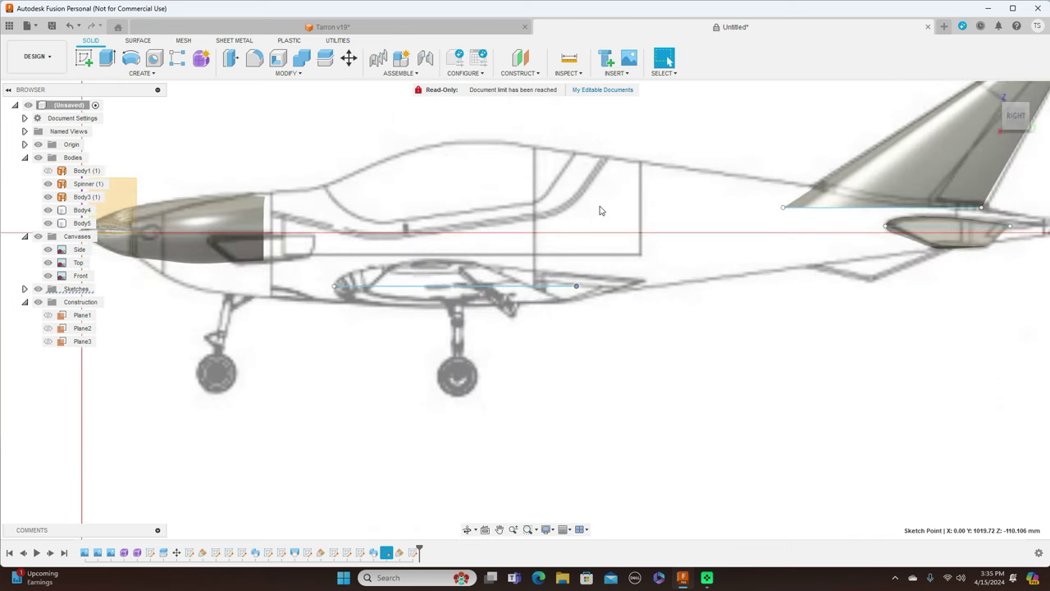
# Sketch the wing root's upper airfoil curve on the YZ plane as a fit-point spline from the shortened root line's front end to its aft end
pyautogui.scroll(2, 600, 211)
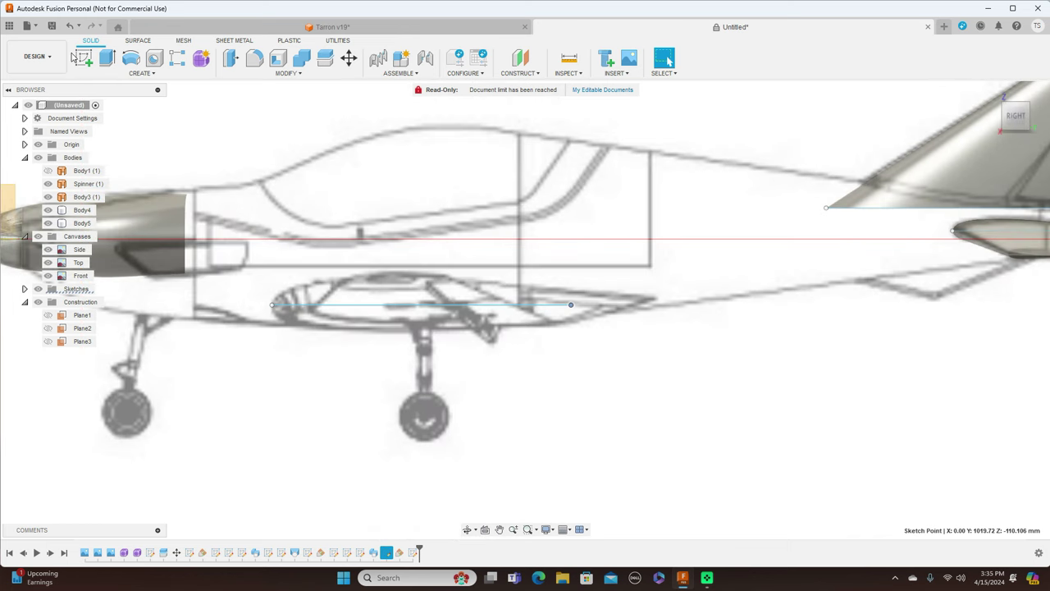
pyautogui.click(81, 58)
pyautogui.click(508, 277)
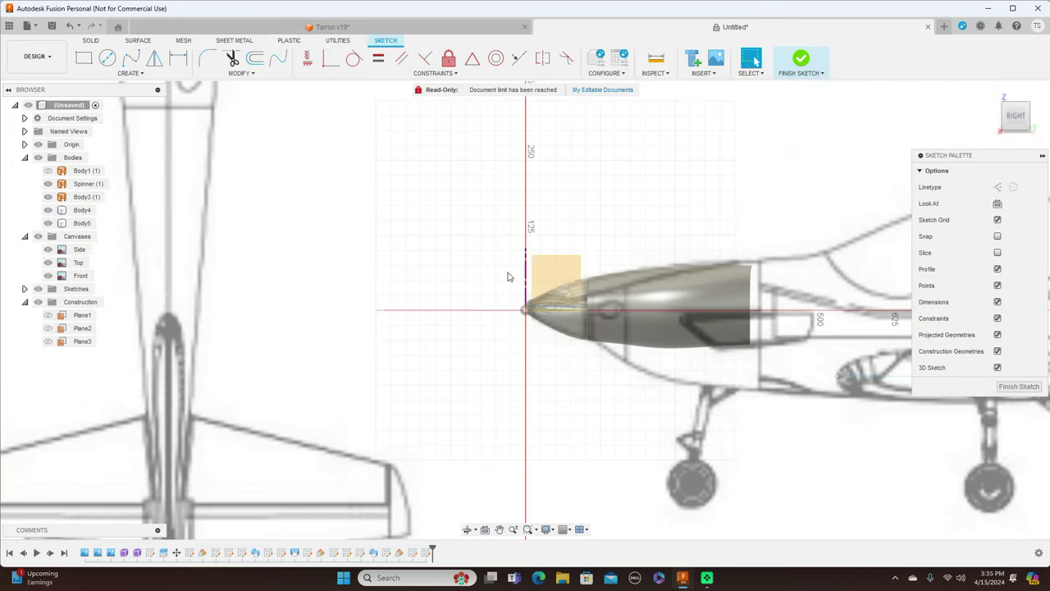
pyautogui.click(556, 284)
pyautogui.moveTo(727, 180); pyautogui.dragTo(250, 118, button='middle')
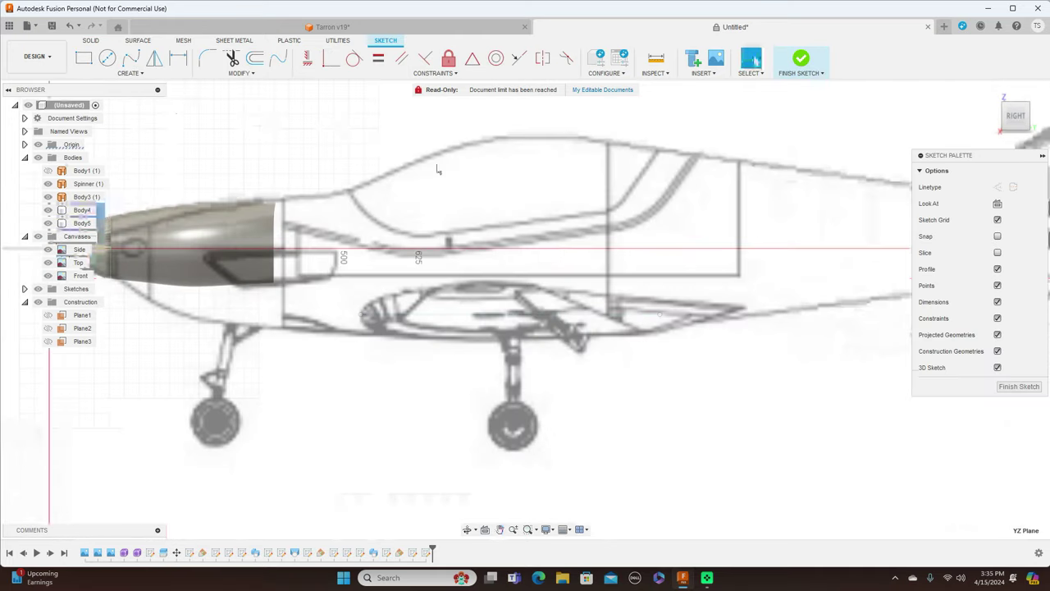
pyautogui.scroll(5, 476, 197)
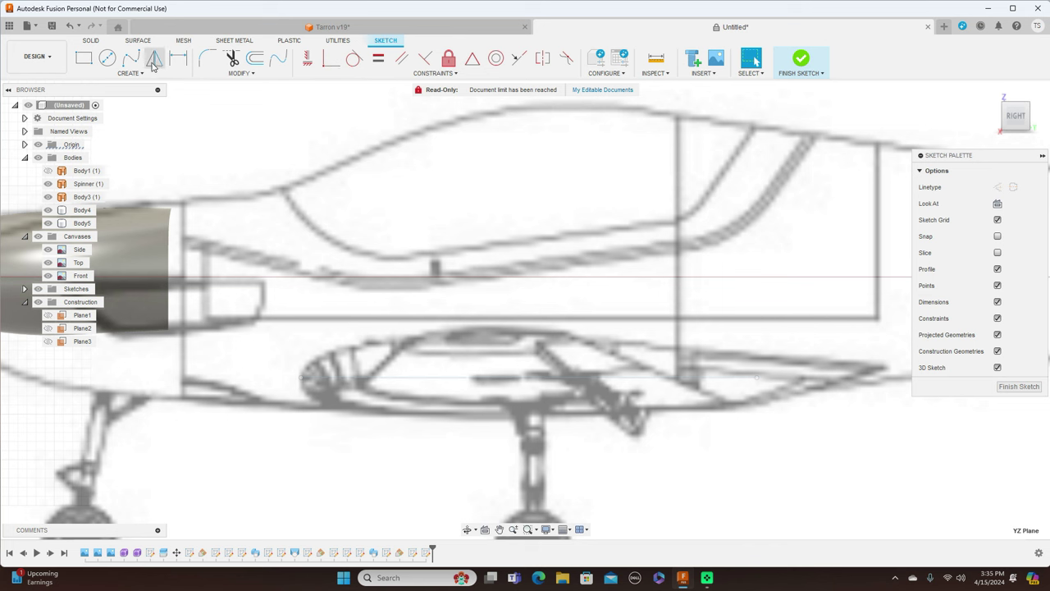
pyautogui.click(131, 57)
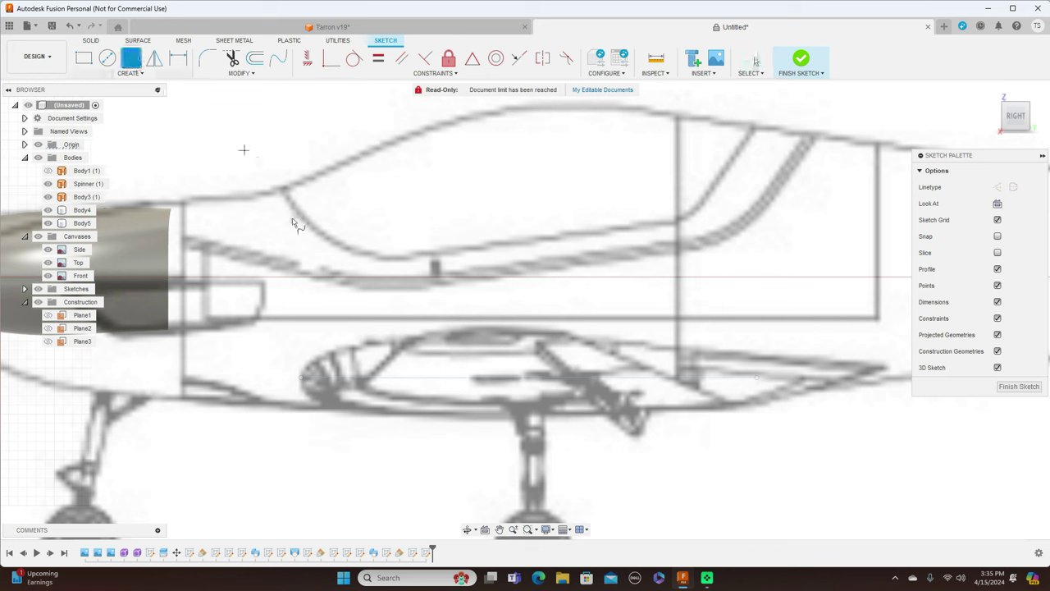
pyautogui.click(300, 377)
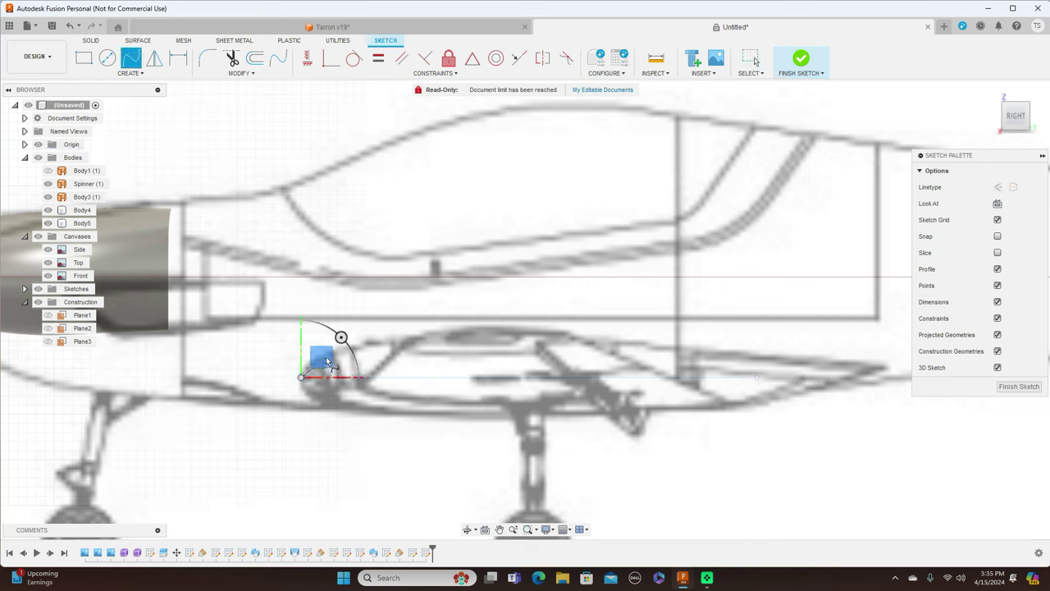
pyautogui.click(309, 367)
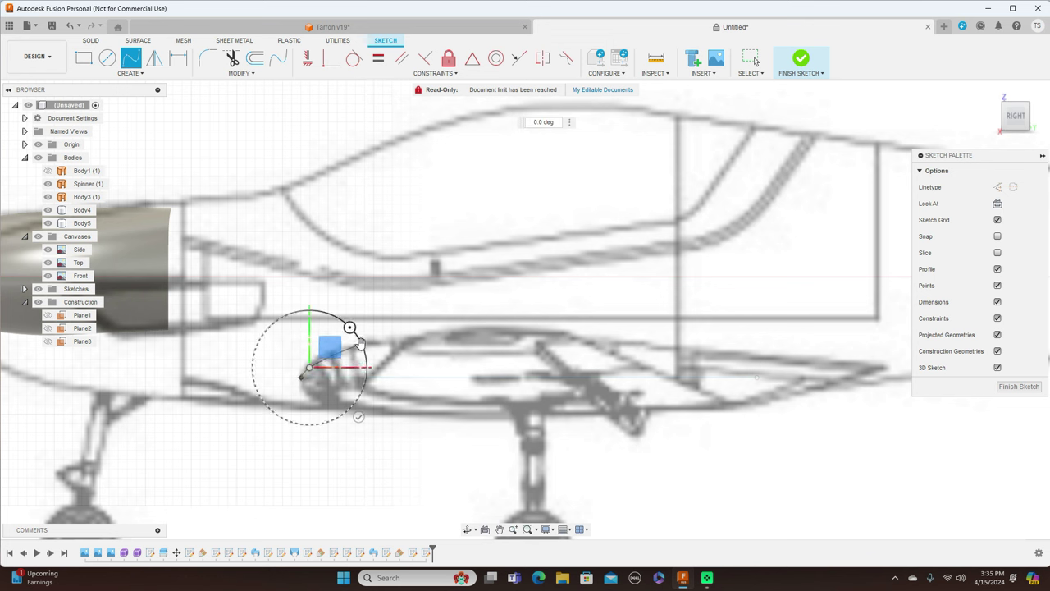
pyautogui.click(410, 338)
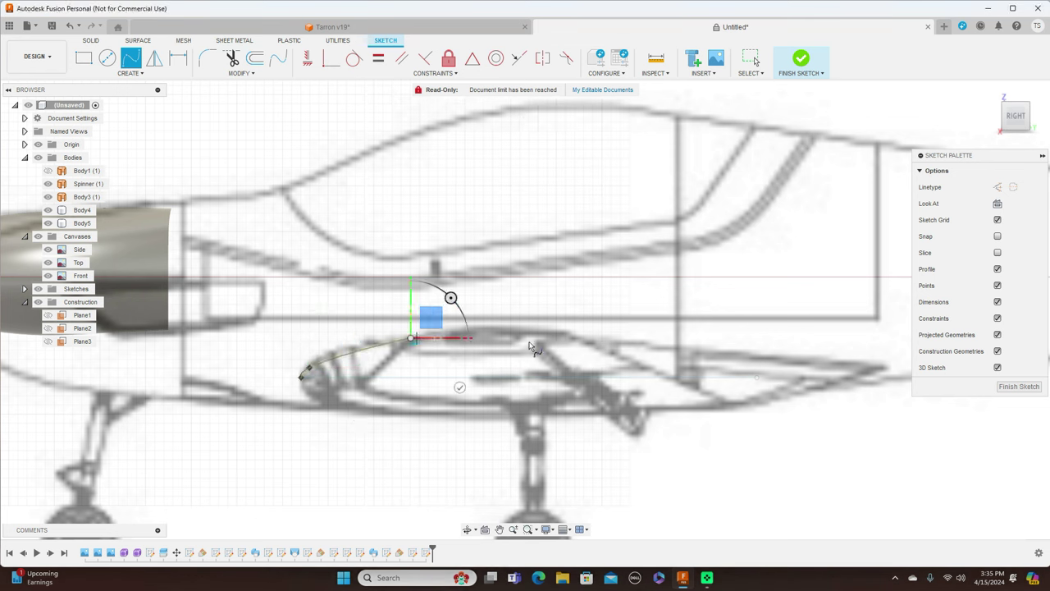
pyautogui.click(758, 378)
pyautogui.rightClick(757, 379)
pyautogui.click(798, 382)
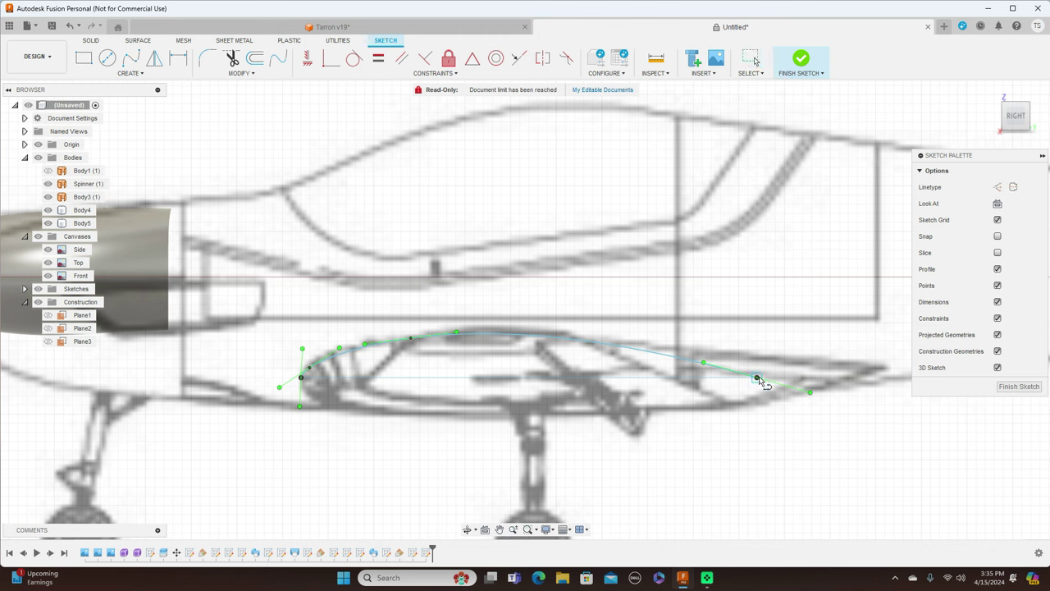
# Draw a straight chord line from the airfoil's trailing end to its leading end
pyautogui.click(756, 378)
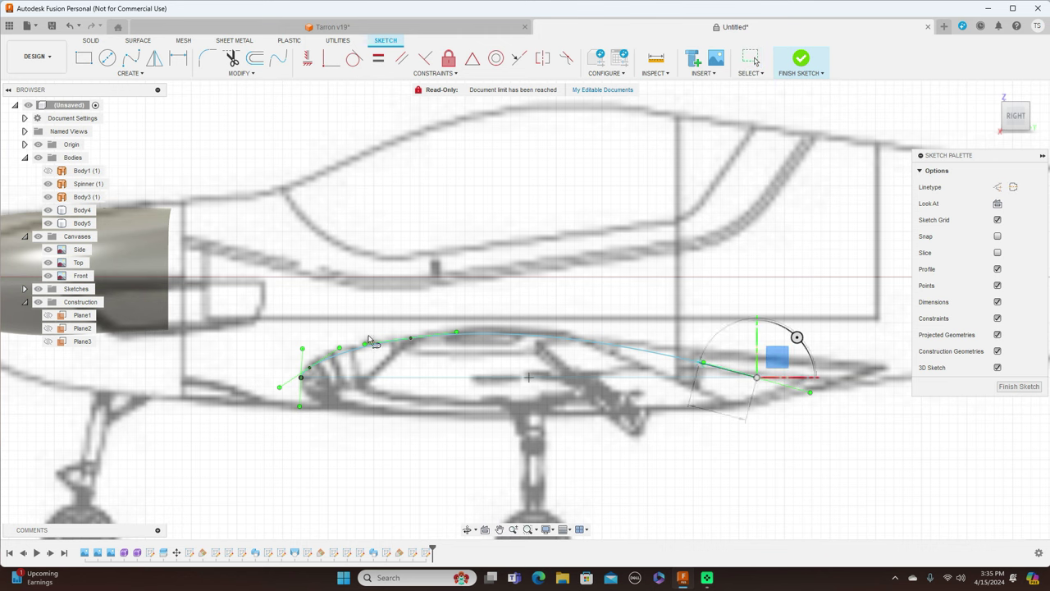
pyautogui.click(301, 378)
pyautogui.rightClick(301, 378)
pyautogui.click(345, 378)
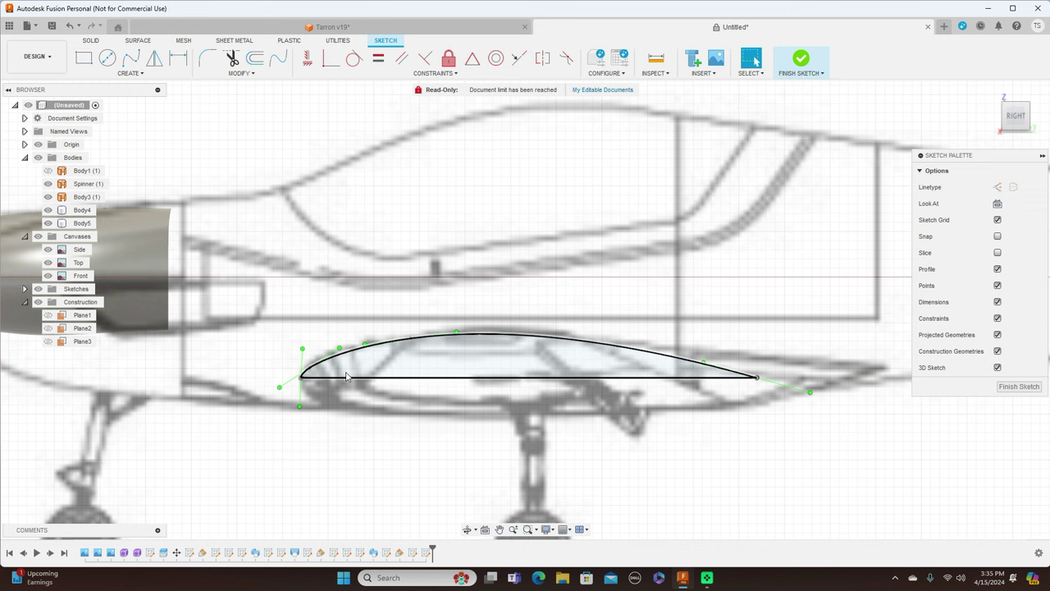
# Mirror the upper airfoil spline about the chord line to form the lower surface
pyautogui.click(154, 59)
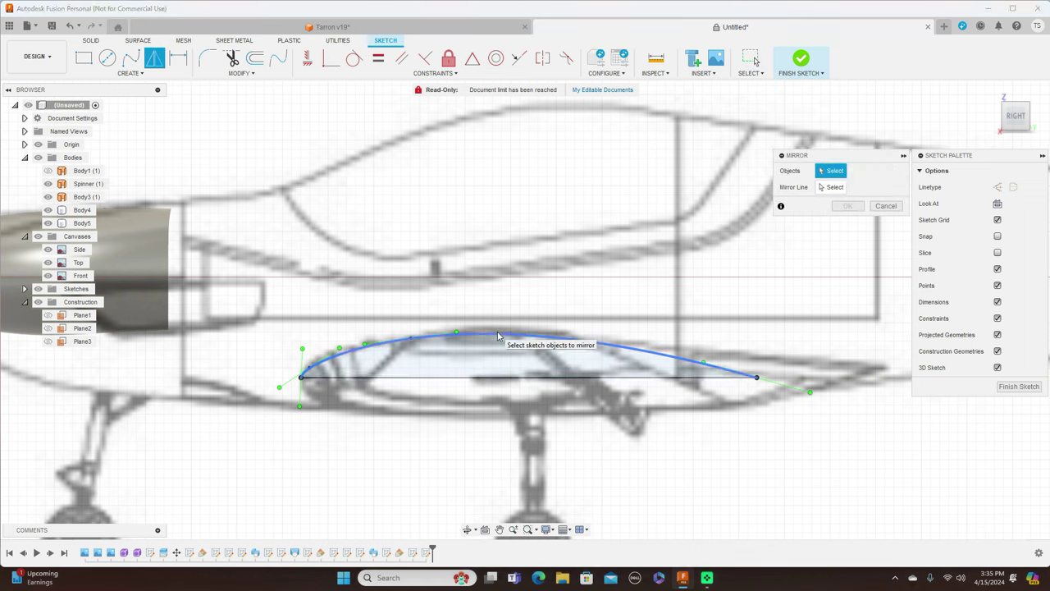
pyautogui.click(502, 334)
pyautogui.click(833, 187)
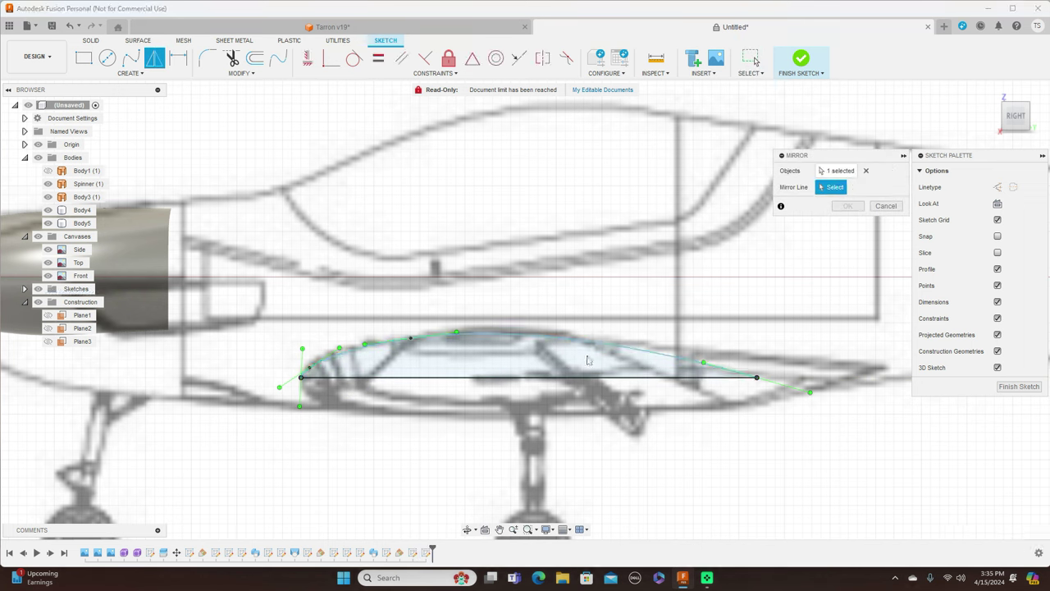
pyautogui.click(585, 379)
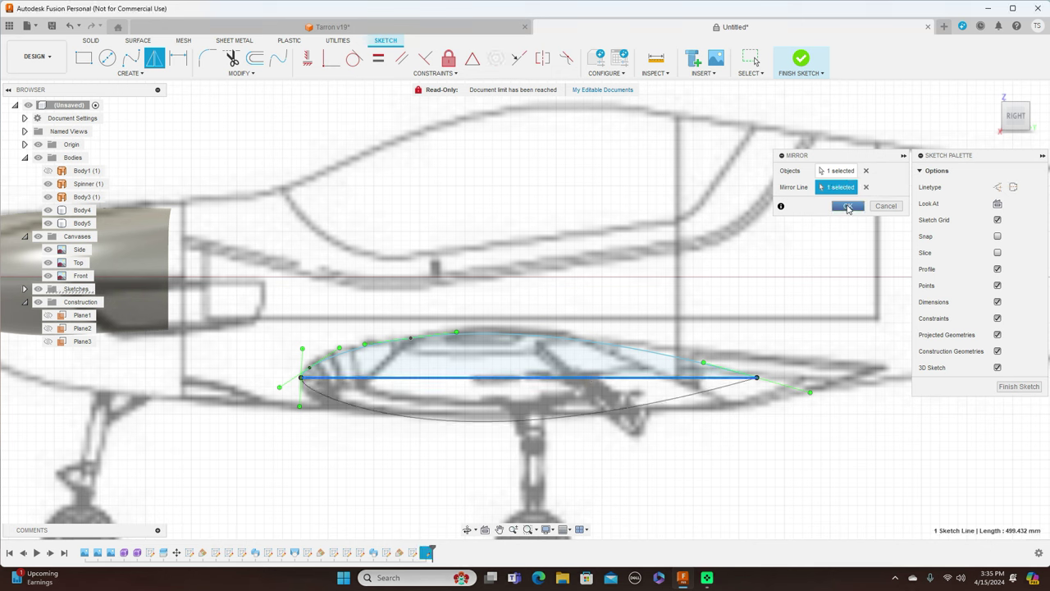
pyautogui.click(848, 206)
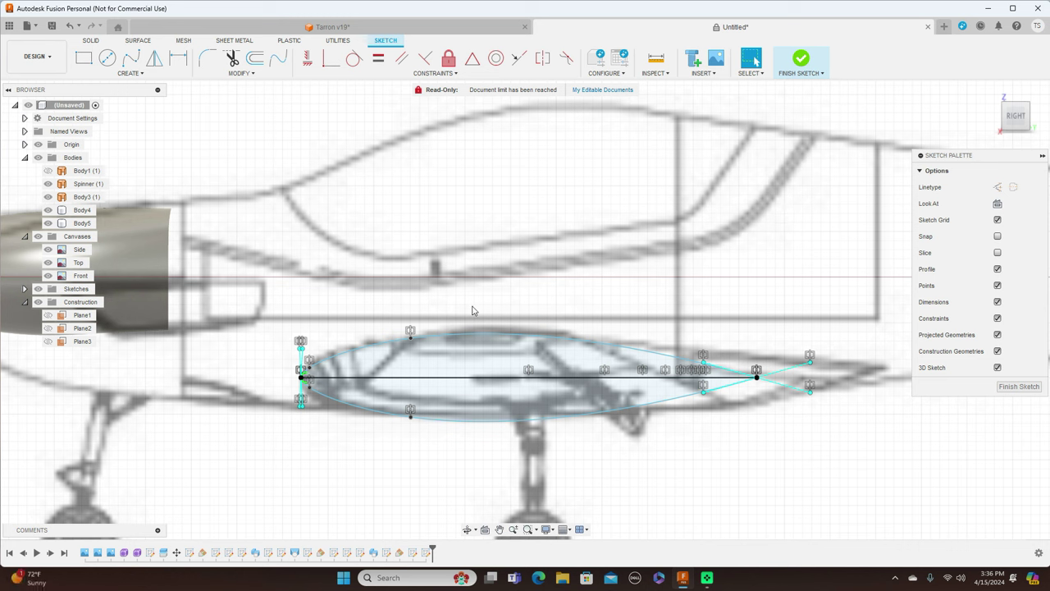
# Lower the upper spline's middle fit point to about Y 640, Z -69 mm to slim the airfoil, and finish the sketch
pyautogui.click(411, 344)
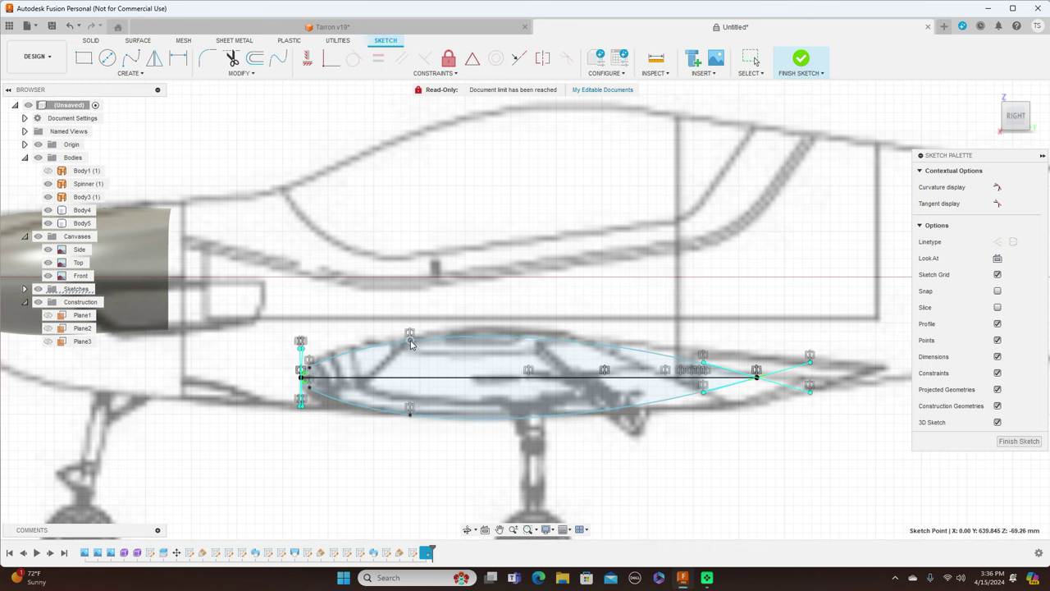
pyautogui.click(412, 344)
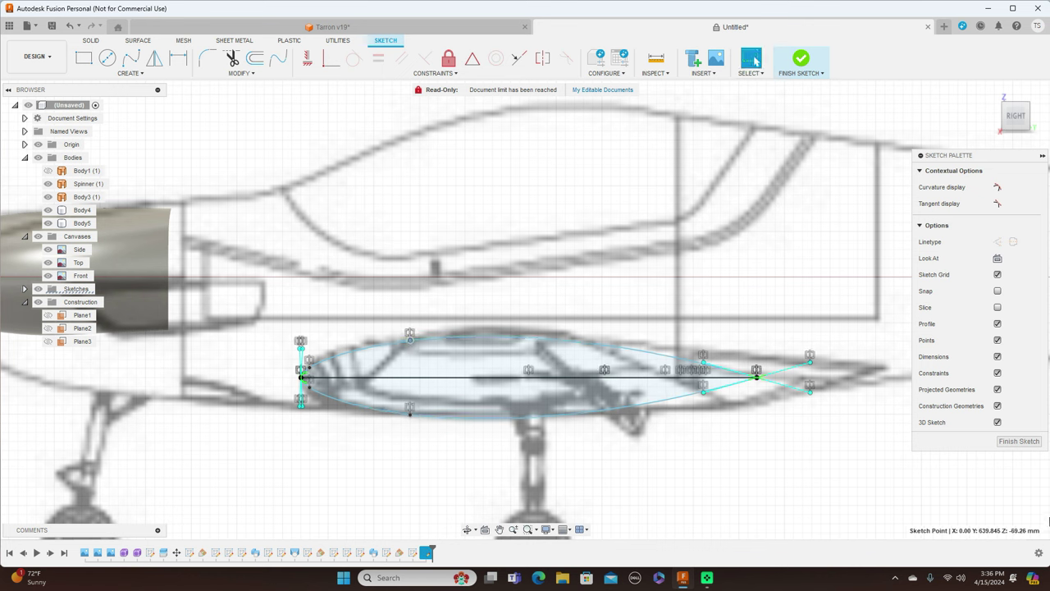
pyautogui.click(1020, 442)
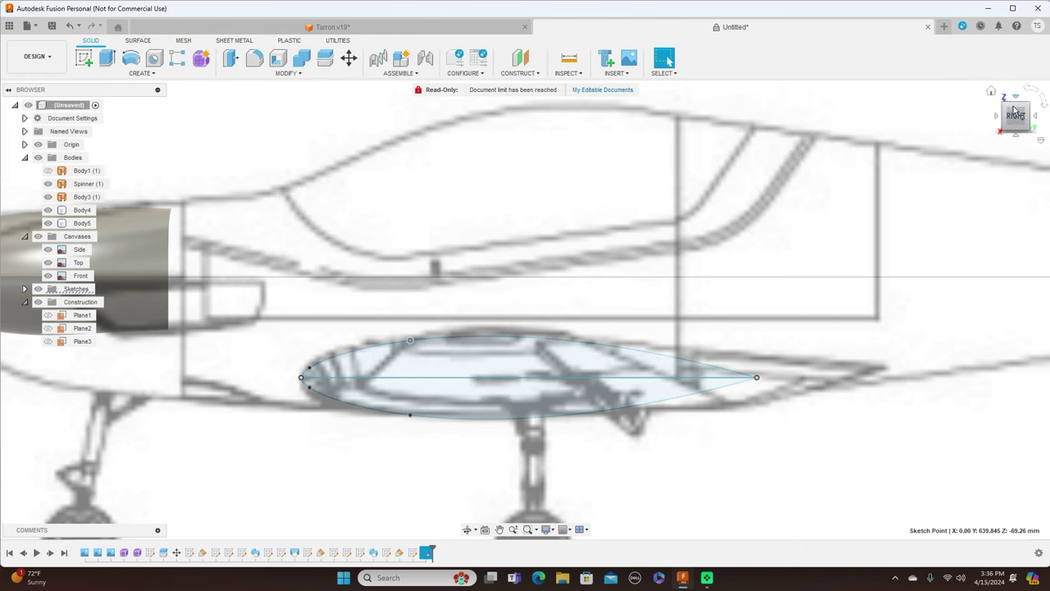
# Show the dihedral wing plane (Plane3) and start a new sketch on it
pyautogui.moveTo(1015, 111); pyautogui.dragTo(1012, 130)
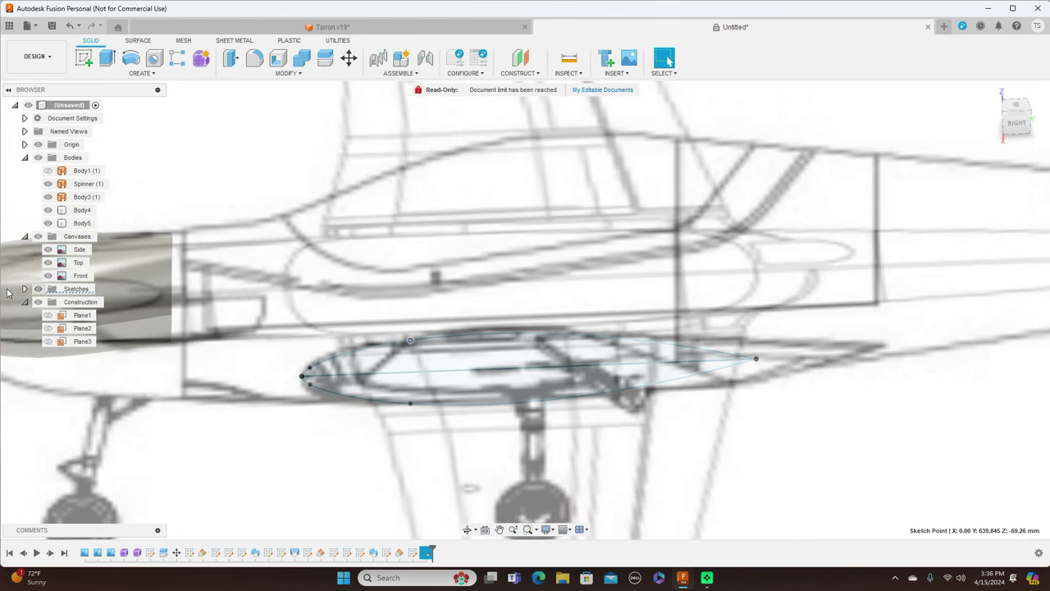
pyautogui.click(48, 341)
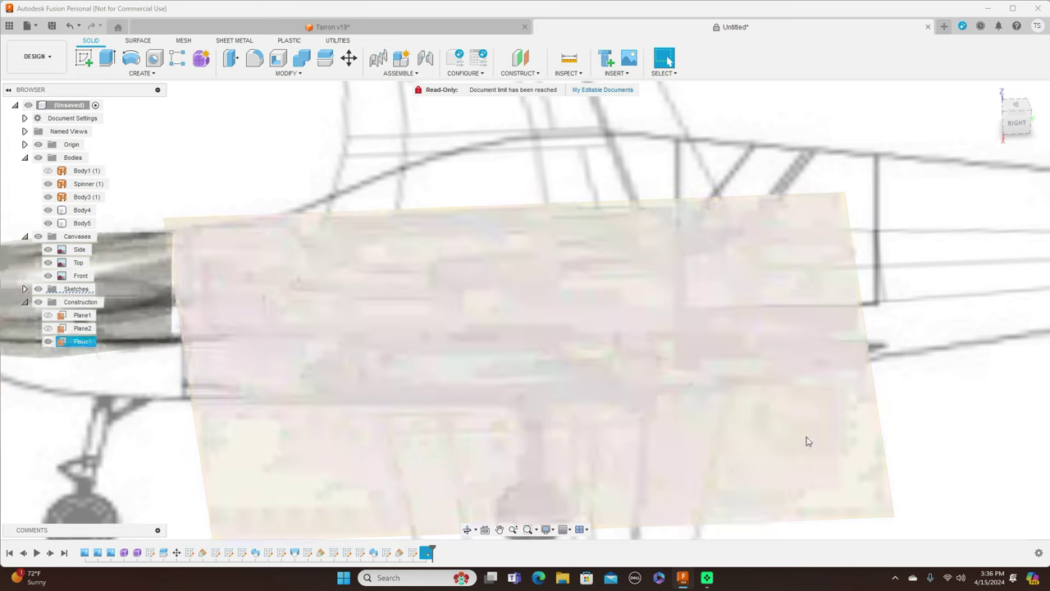
pyautogui.click(612, 423)
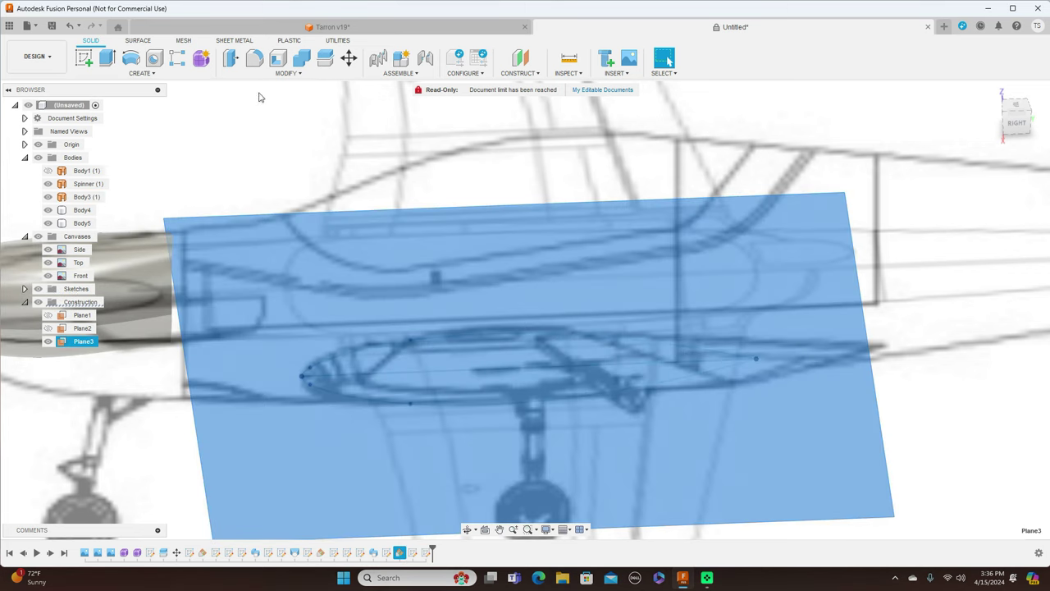
pyautogui.click(83, 57)
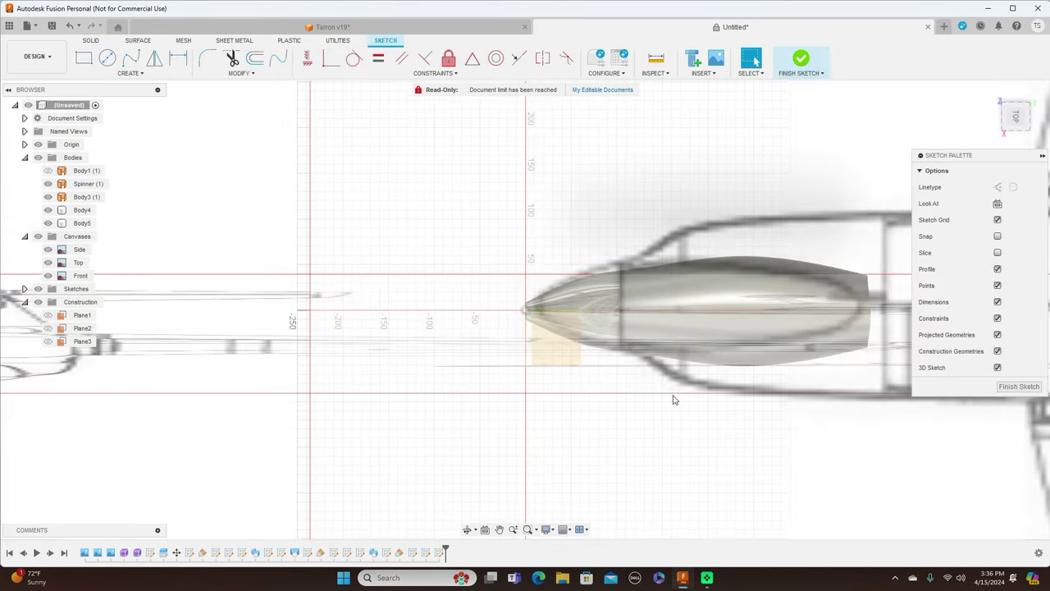
# Draw the wing's trailing-edge line, about 1 m long, from the root line's aft end to the aileron's outer end on the top canvas
pyautogui.scroll(-2, 673, 397)
pyautogui.moveTo(763, 439); pyautogui.dragTo(103, 196, button='middle')
pyautogui.scroll(-1, 663, 381)
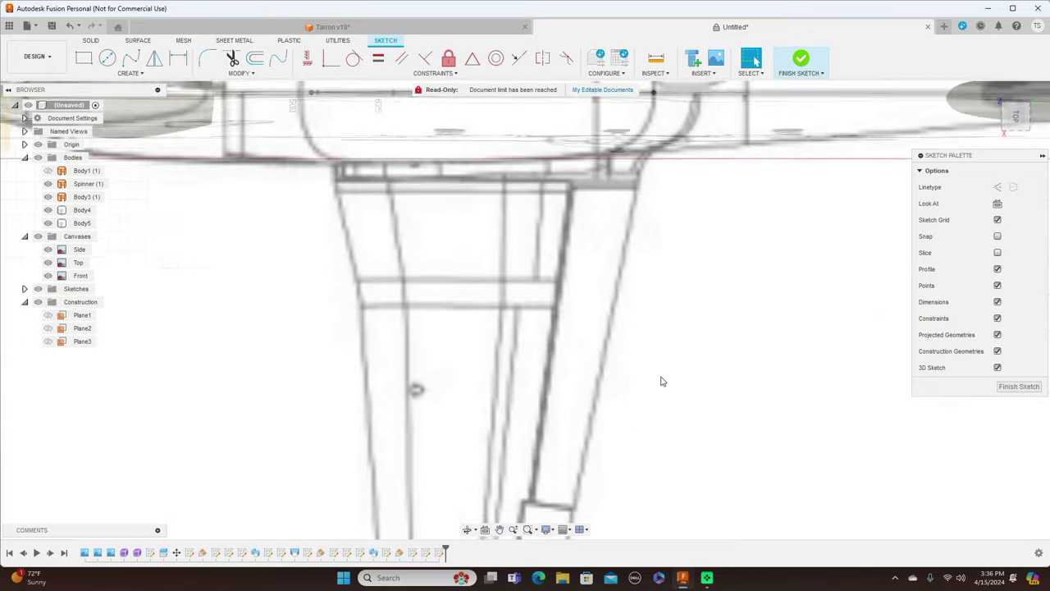
pyautogui.scroll(-1, 663, 382)
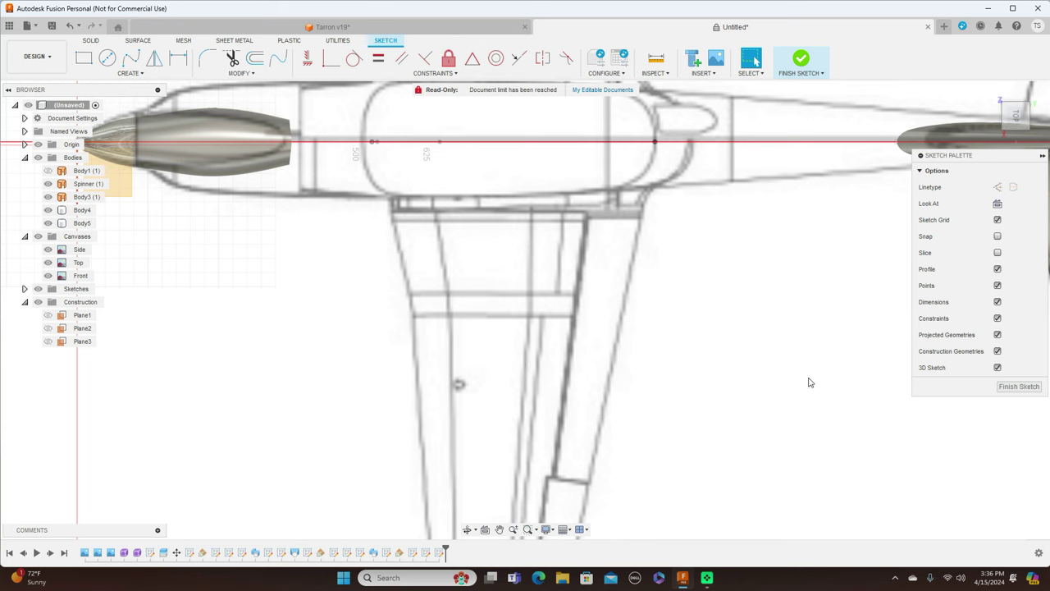
pyautogui.scroll(-1, 754, 381)
pyautogui.moveTo(750, 378); pyautogui.dragTo(788, 321, button='middle')
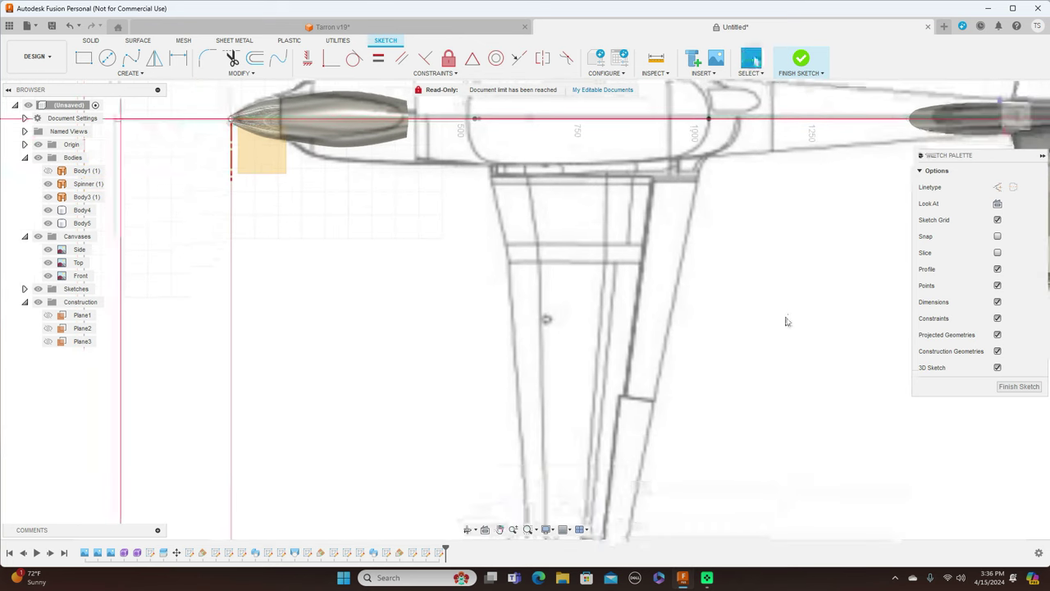
pyautogui.scroll(-2, 787, 328)
pyautogui.press('l')
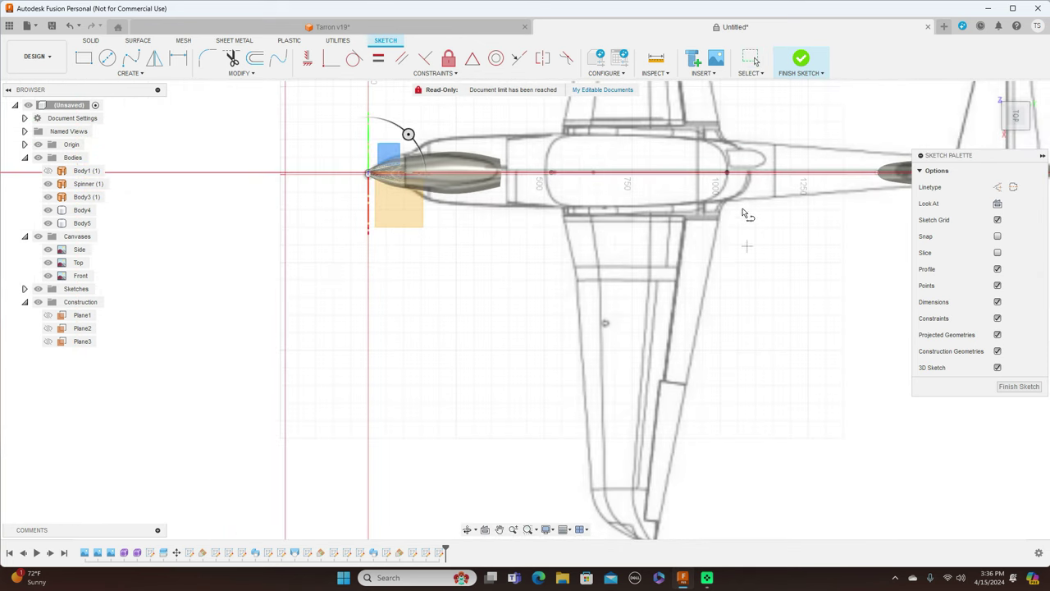
pyautogui.click(726, 174)
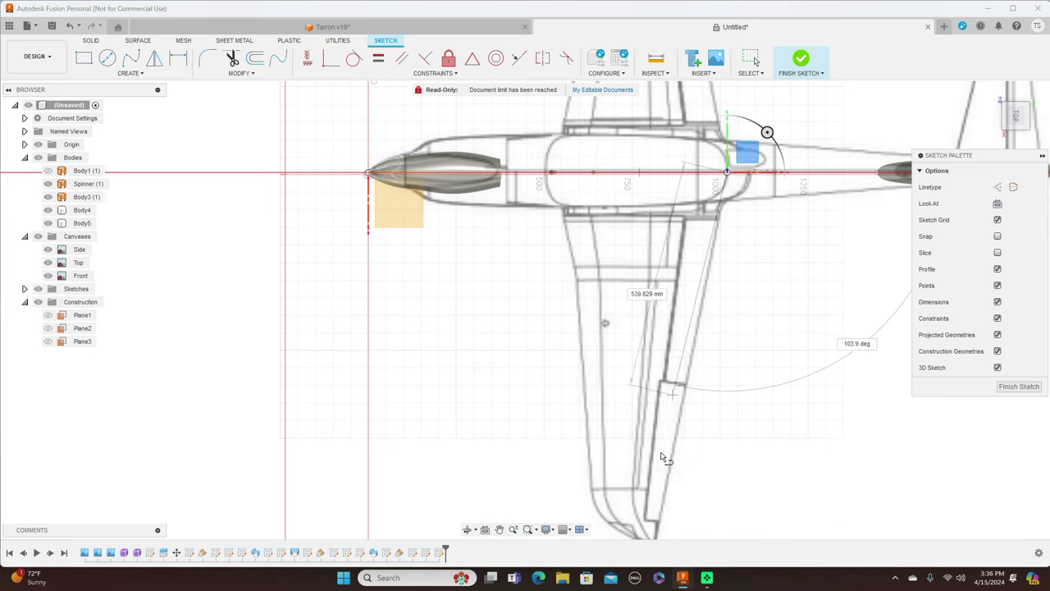
pyautogui.scroll(-1, 663, 480)
pyautogui.scroll(-1, 663, 480)
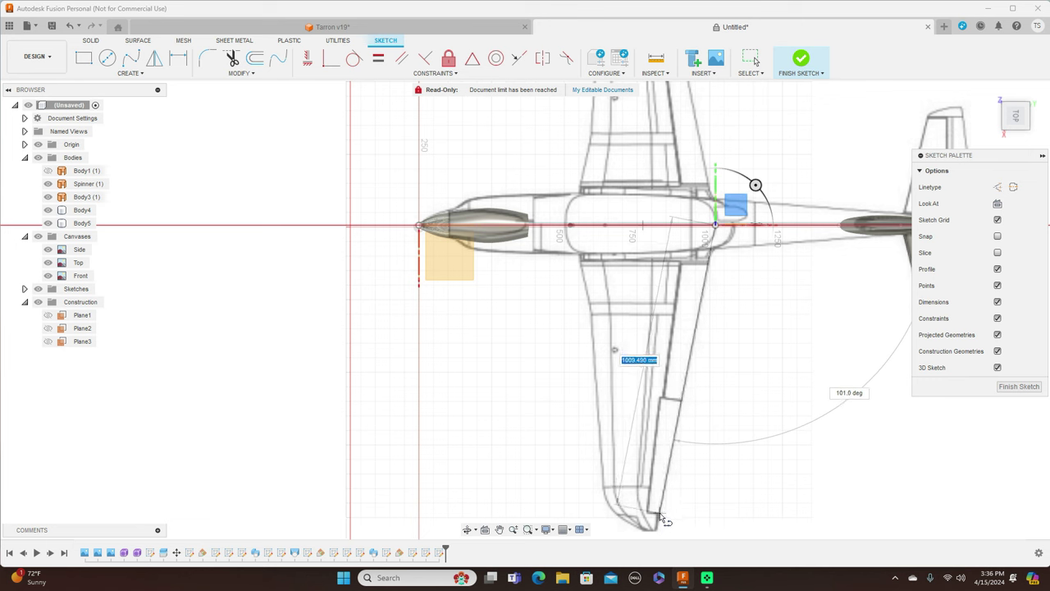
pyautogui.click(663, 517)
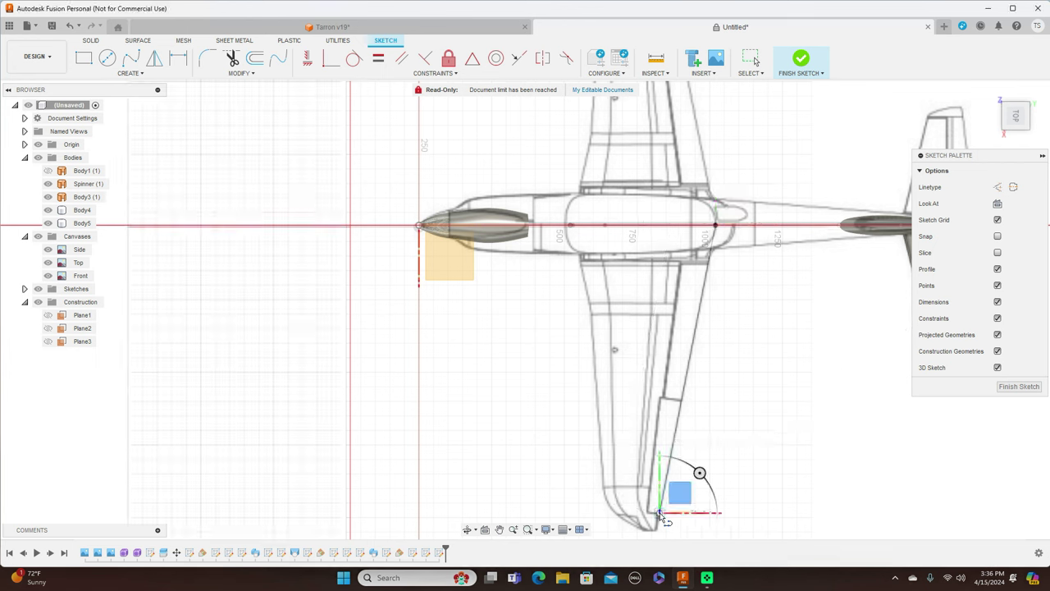
pyautogui.rightClick(658, 514)
pyautogui.click(698, 512)
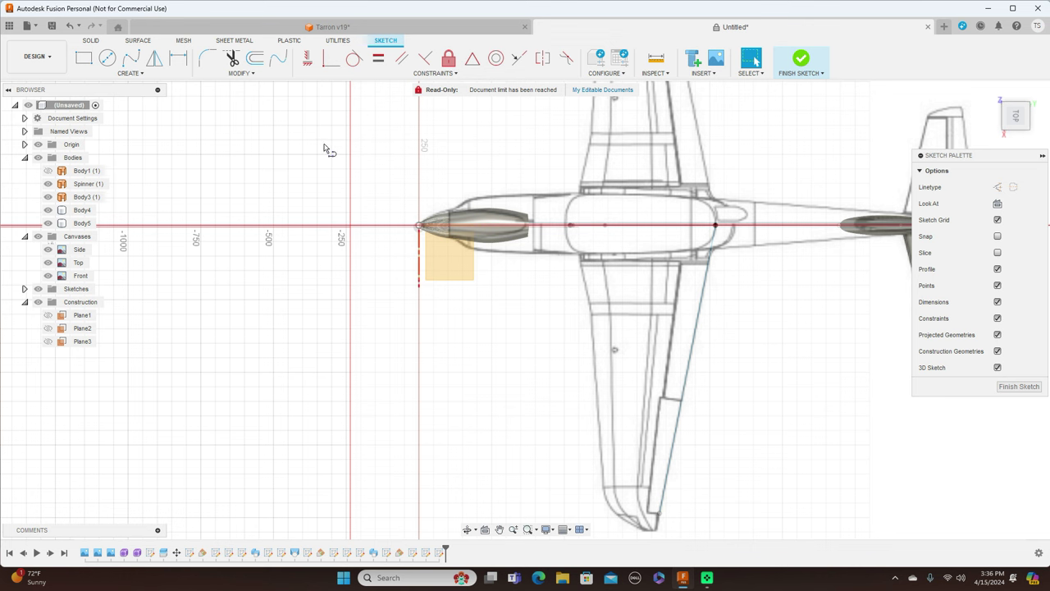
# Draw the wing's leading edge as two lines from the root's front end through the kink to the tip-section line, the outer one about 608 mm long
pyautogui.click(418, 225)
pyautogui.click(572, 224)
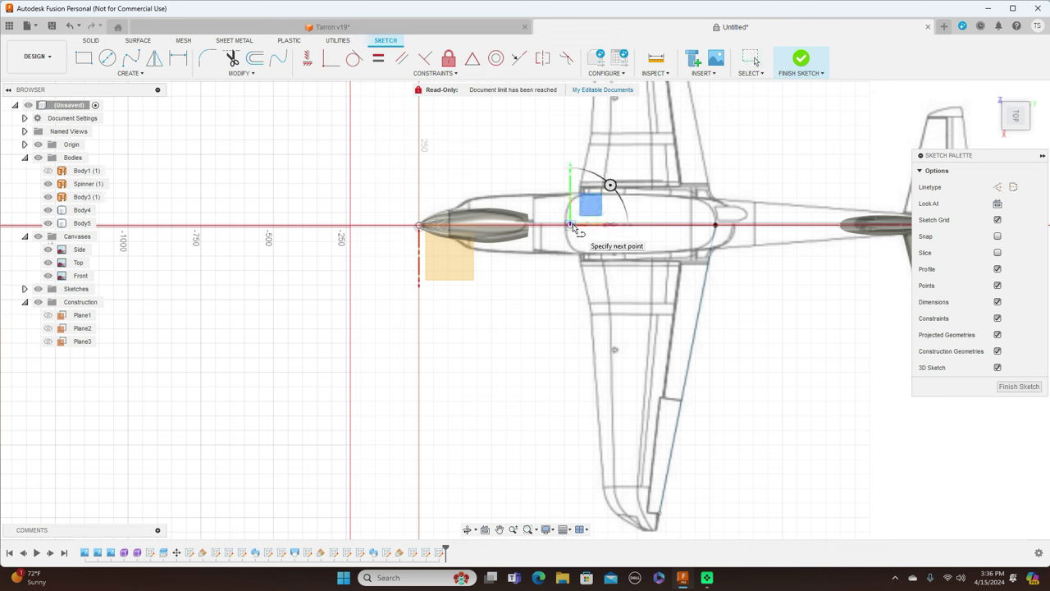
pyautogui.click(591, 314)
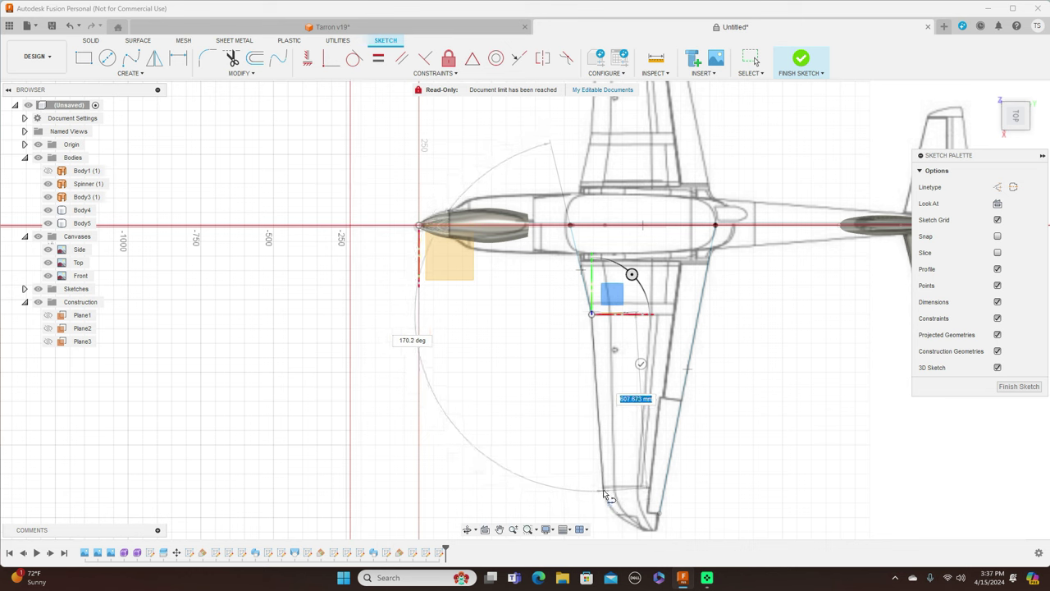
pyautogui.click(604, 494)
pyautogui.rightClick(622, 490)
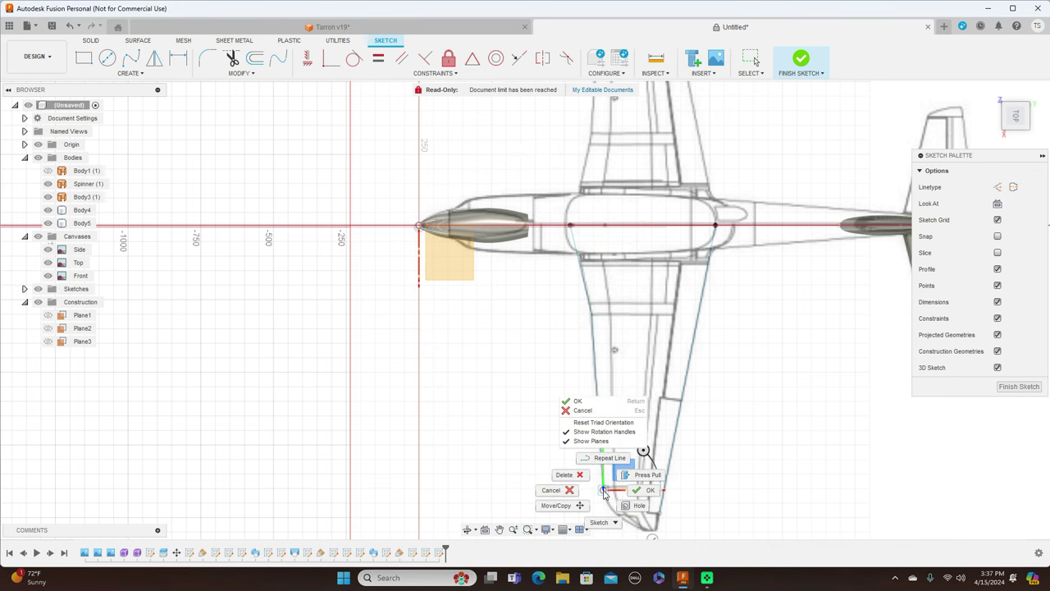
pyautogui.click(642, 501)
# Move the trailing-edge line's outer endpoint inboard to about X 911, Y 842 mm, level with the leading edge's outer end
pyautogui.moveTo(660, 513)
pyautogui.mouseDown()
pyautogui.moveTo(663, 490)
pyautogui.moveTo(607, 493)
pyautogui.moveTo(668, 494)
pyautogui.mouseUp()
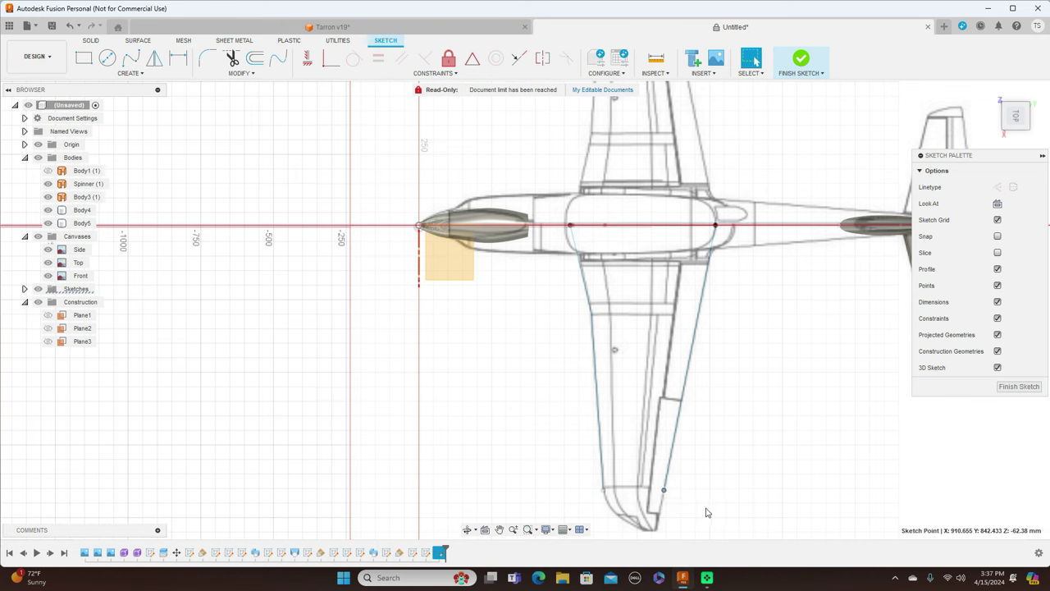
pyautogui.scroll(3, 707, 510)
pyautogui.moveTo(737, 420); pyautogui.dragTo(756, 337, button='middle')
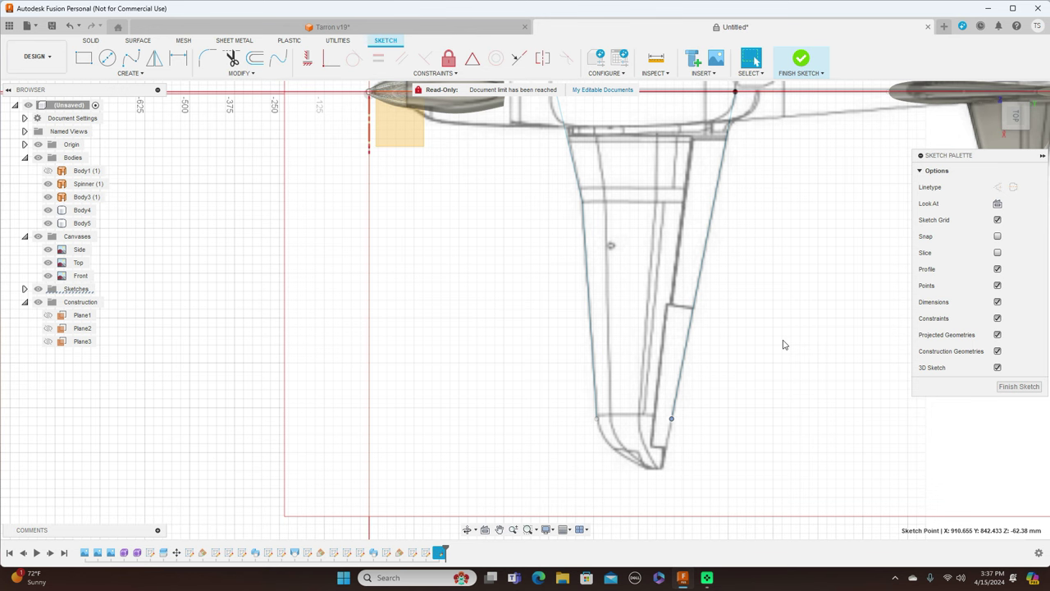
# Draw a fit-point spline from the leading edge's outer end along the curved wingtip outline on the top canvas, using two further points
pyautogui.click(131, 58)
pyautogui.click(671, 418)
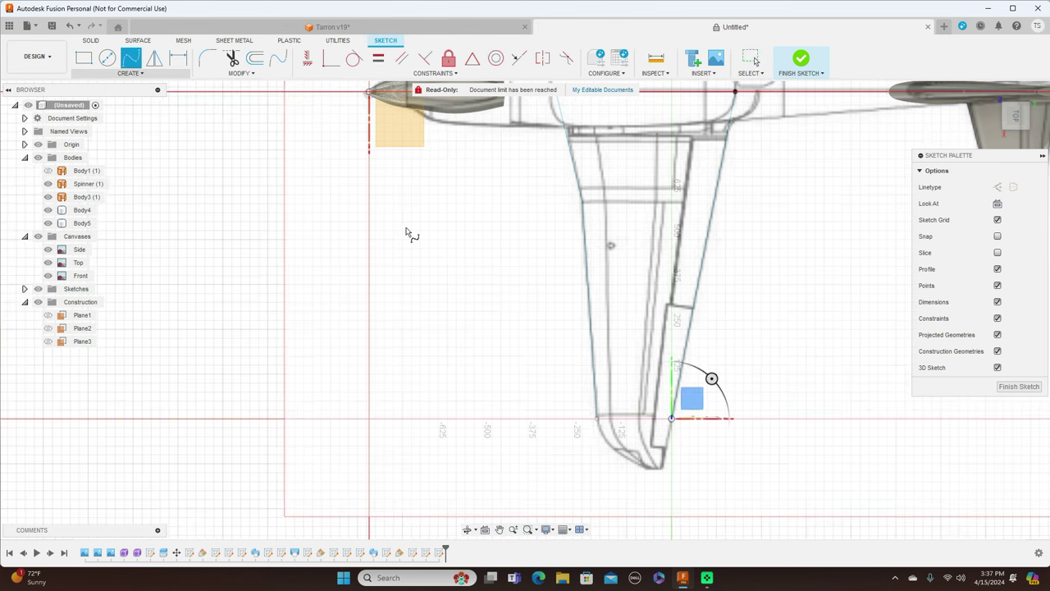
pyautogui.click(596, 419)
pyautogui.scroll(3, 599, 425)
pyautogui.scroll(2, 598, 425)
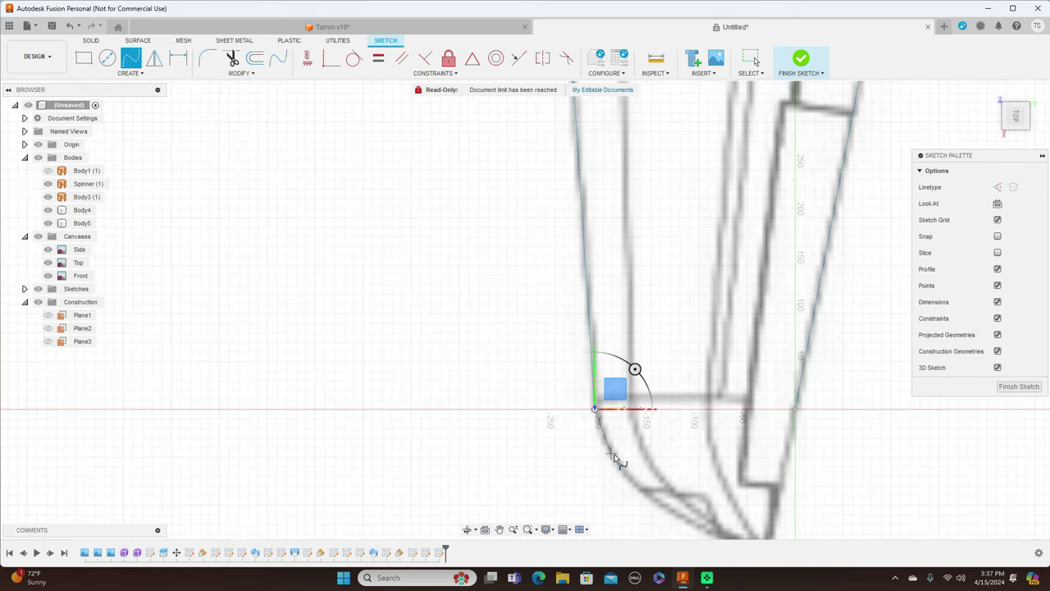
pyautogui.click(610, 450)
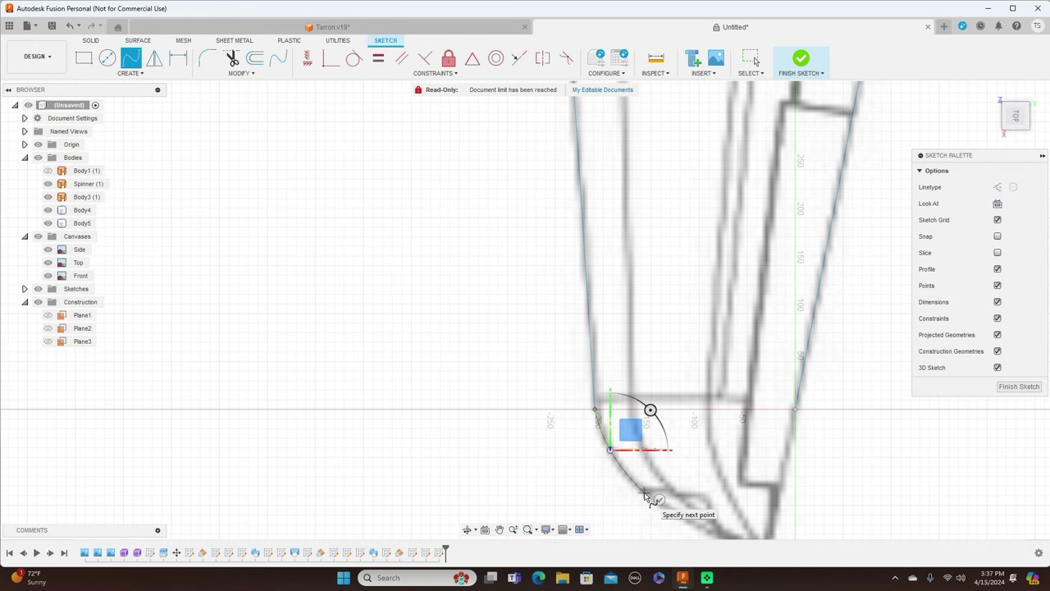
pyautogui.scroll(-2, 645, 495)
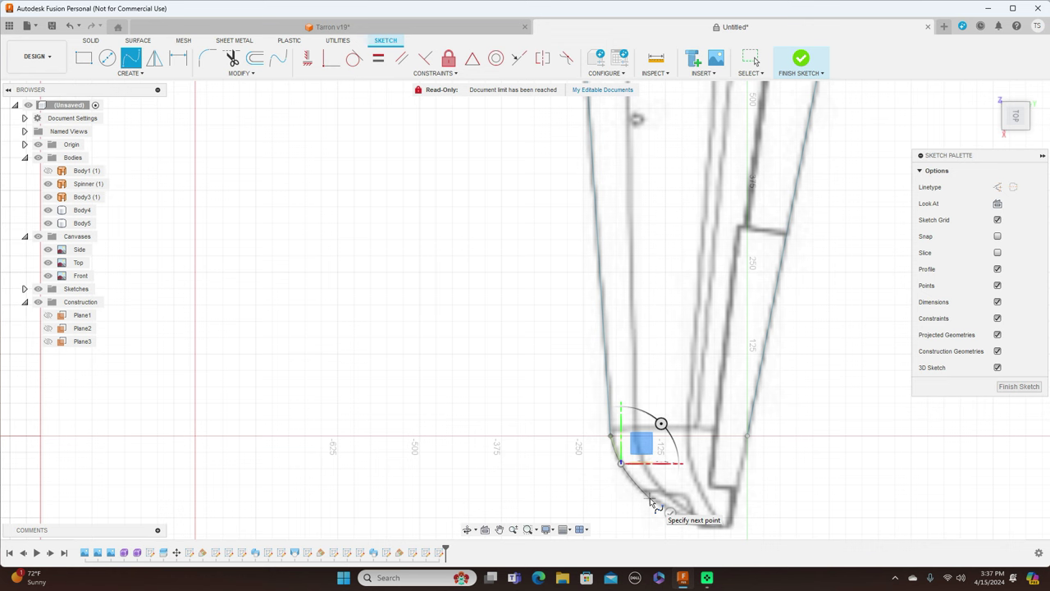
pyautogui.click(650, 499)
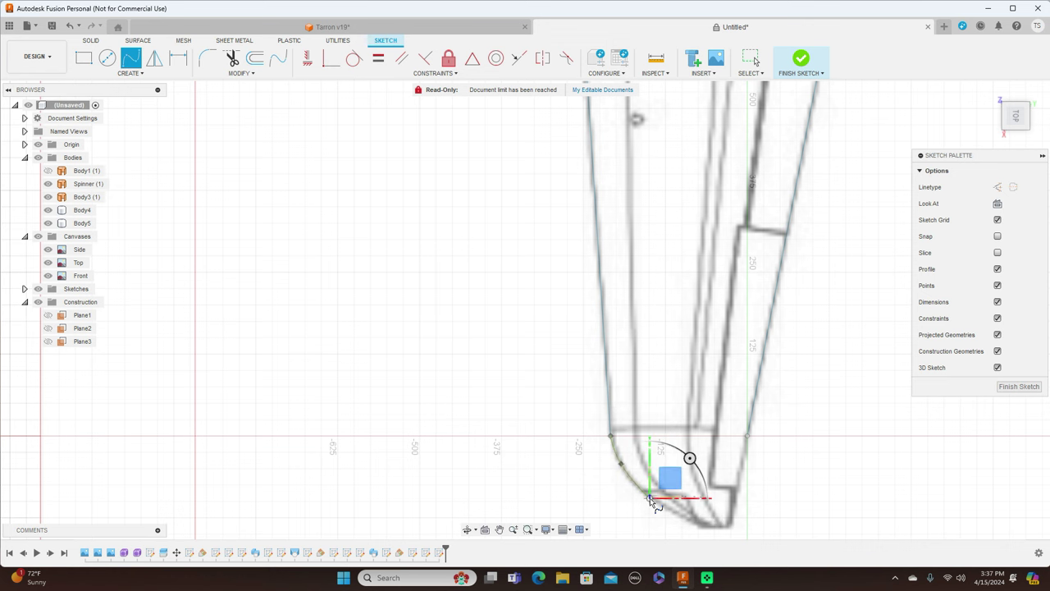
pyautogui.rightClick(652, 500)
pyautogui.click(686, 500)
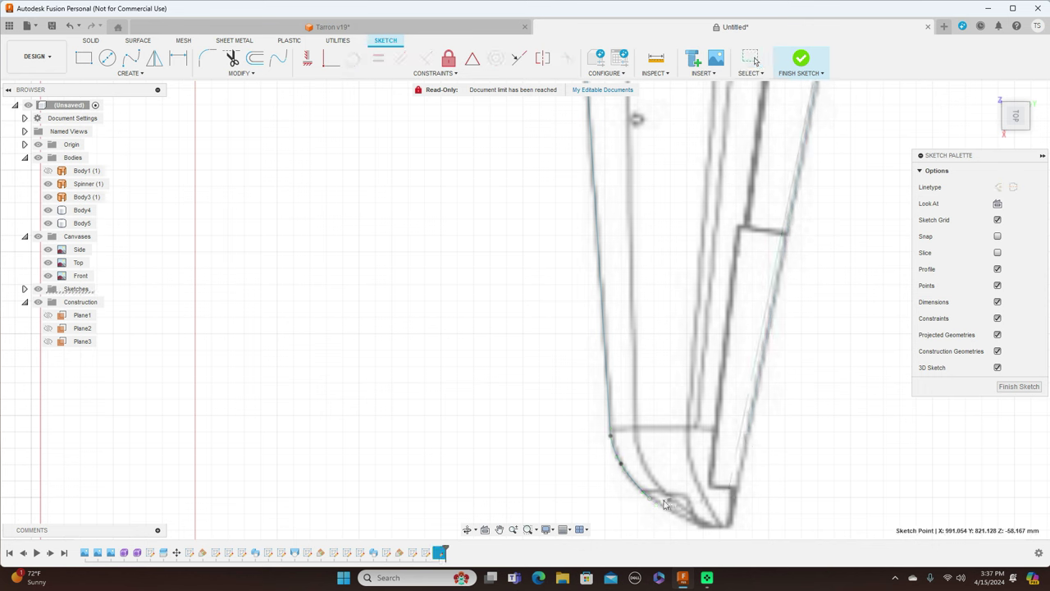
# Move the trailing-edge line's outer endpoint outboard to about X 1006, Y 820 mm, level with the tip spline's end, and finish the sketch
pyautogui.moveTo(654, 500); pyautogui.dragTo(733, 500)
pyautogui.scroll(-5, 802, 495)
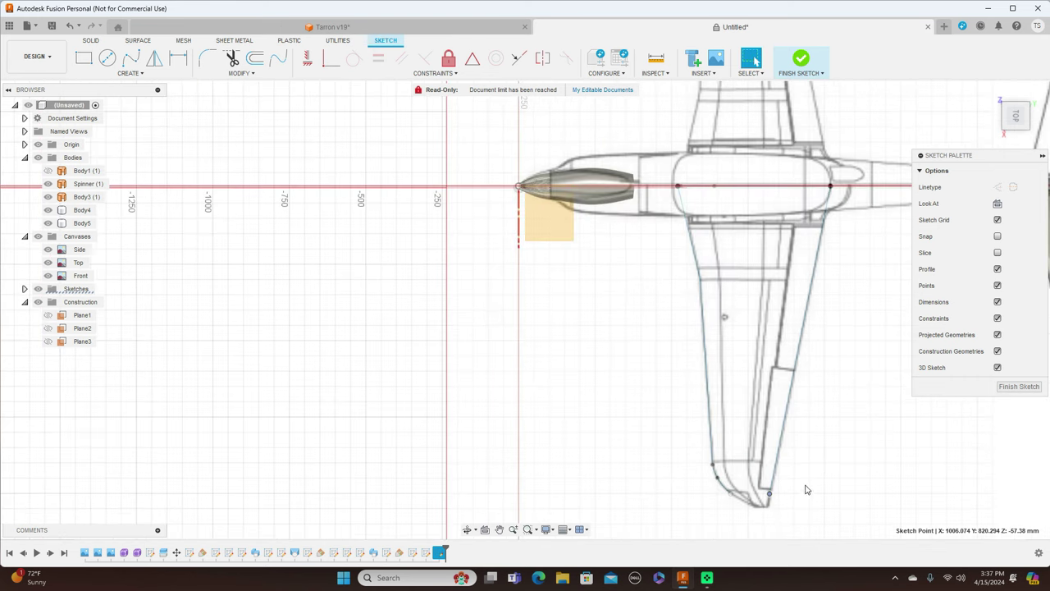
pyautogui.click(1029, 390)
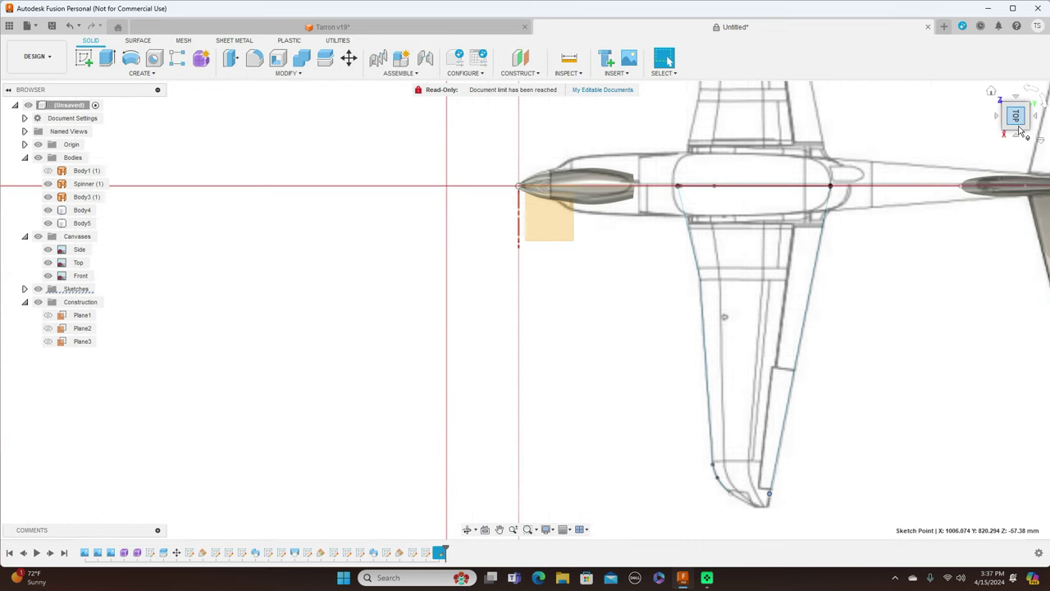
# Set up a Path + Guide Rail sweep with both halves of the root airfoil as profiles
pyautogui.click(1011, 84)
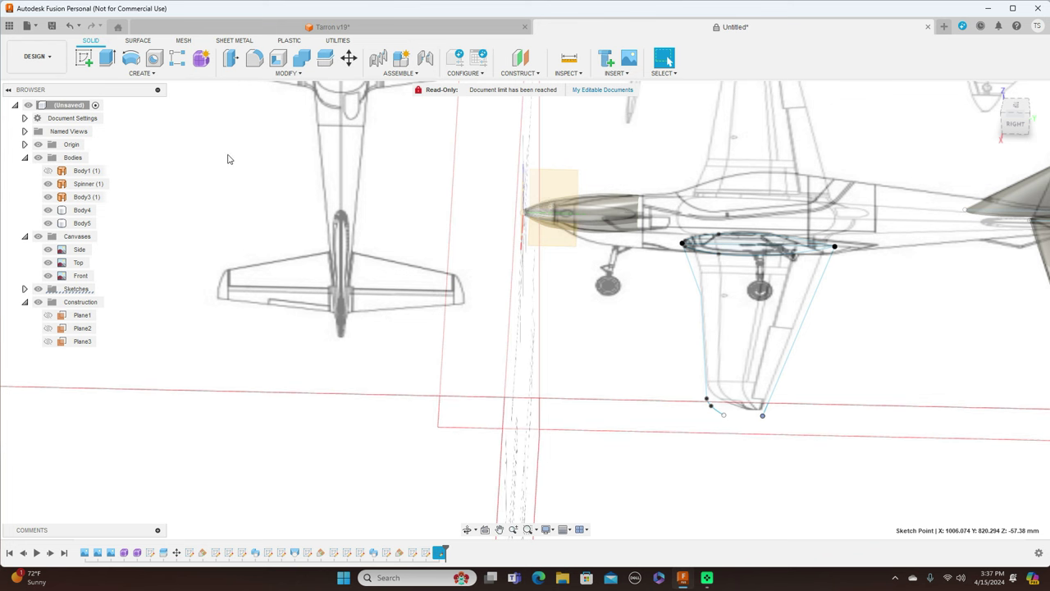
pyautogui.click(141, 73)
pyautogui.click(110, 154)
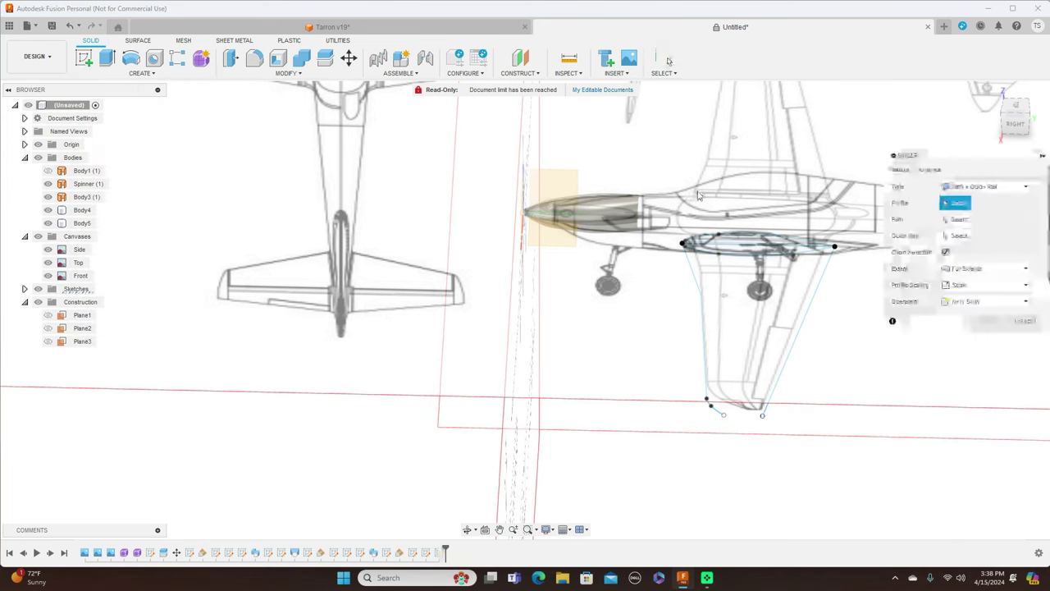
pyautogui.click(727, 253)
pyautogui.click(730, 255)
pyautogui.click(958, 219)
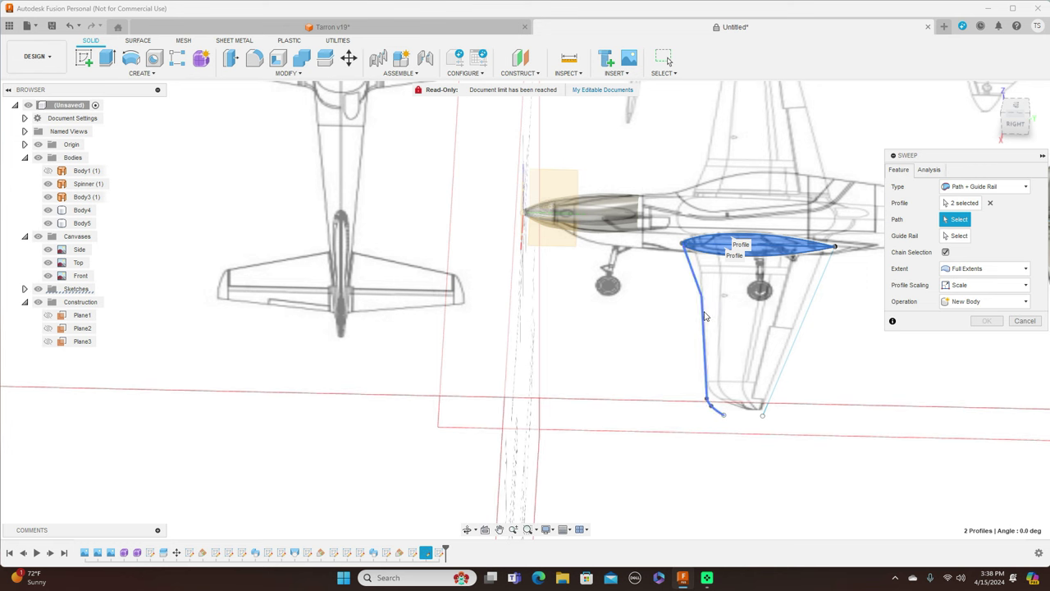
# Try the leading-edge chain as the sweep path with the trailing edge as guide rail, and clear both selections
pyautogui.click(706, 315)
pyautogui.click(958, 235)
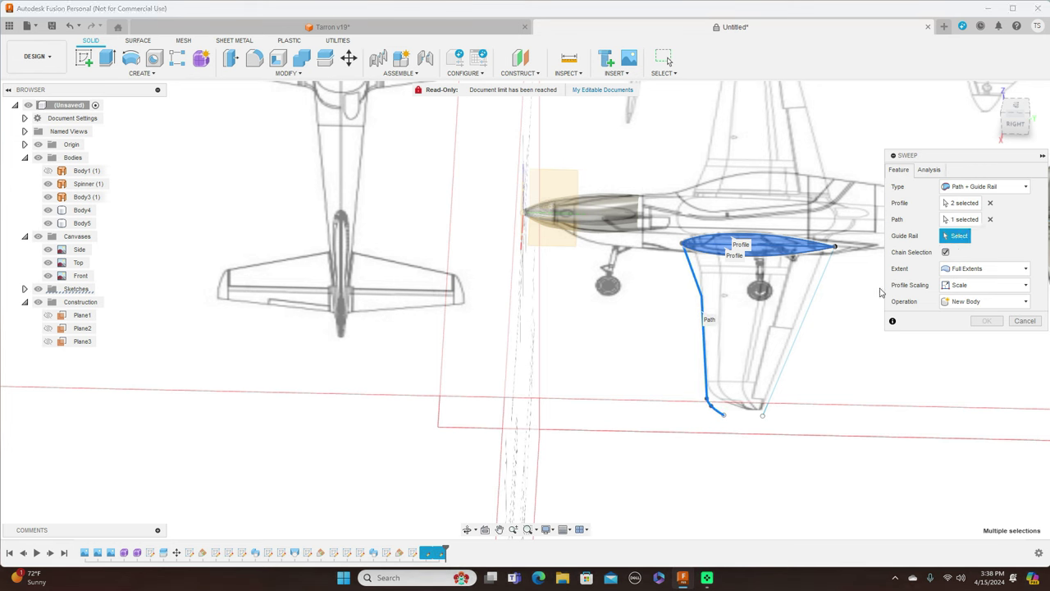
pyautogui.click(815, 317)
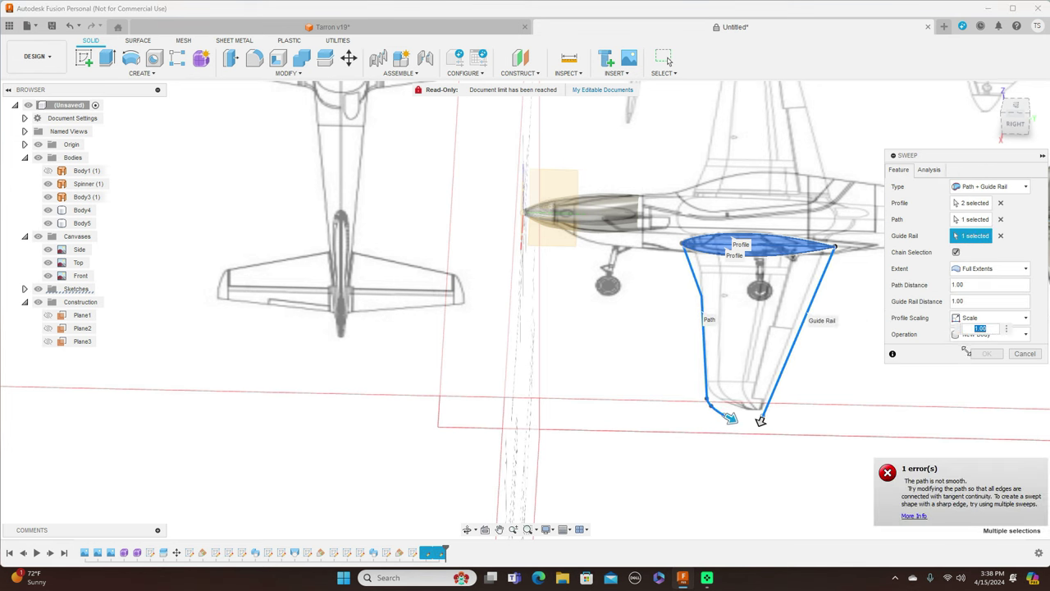
pyautogui.click(1001, 236)
pyautogui.click(1001, 219)
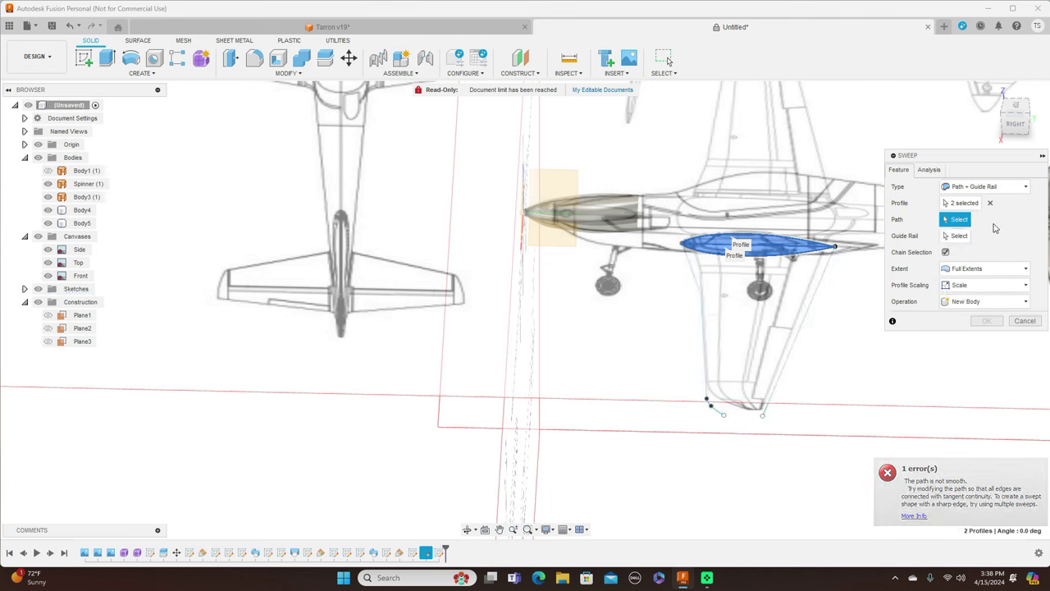
# Sweep the airfoil along the trailing-edge line with the leading-edge chain as guide rail, over full extents, as a new body
pyautogui.click(817, 302)
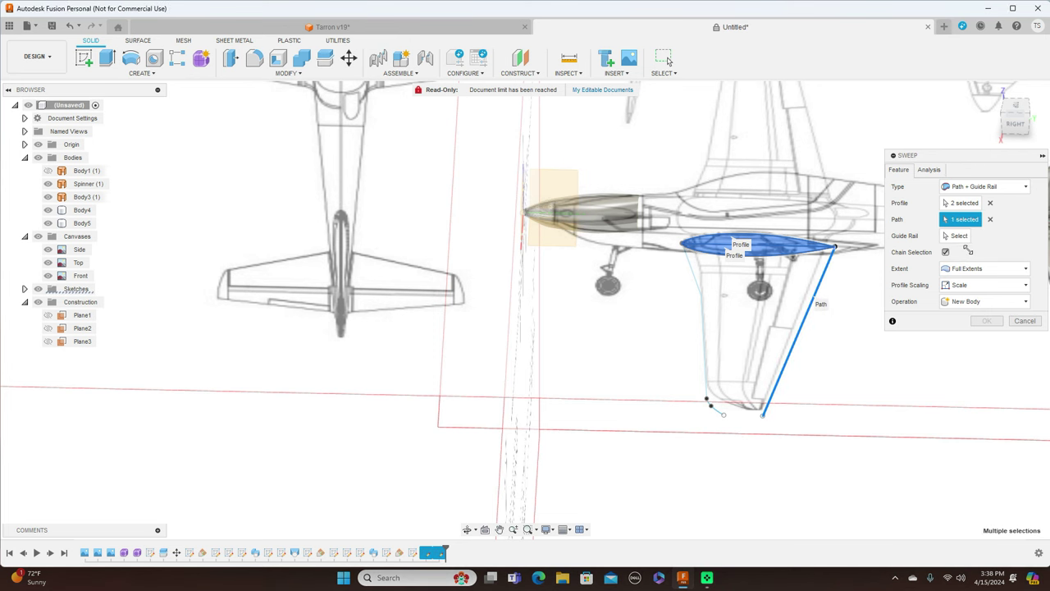
pyautogui.click(704, 315)
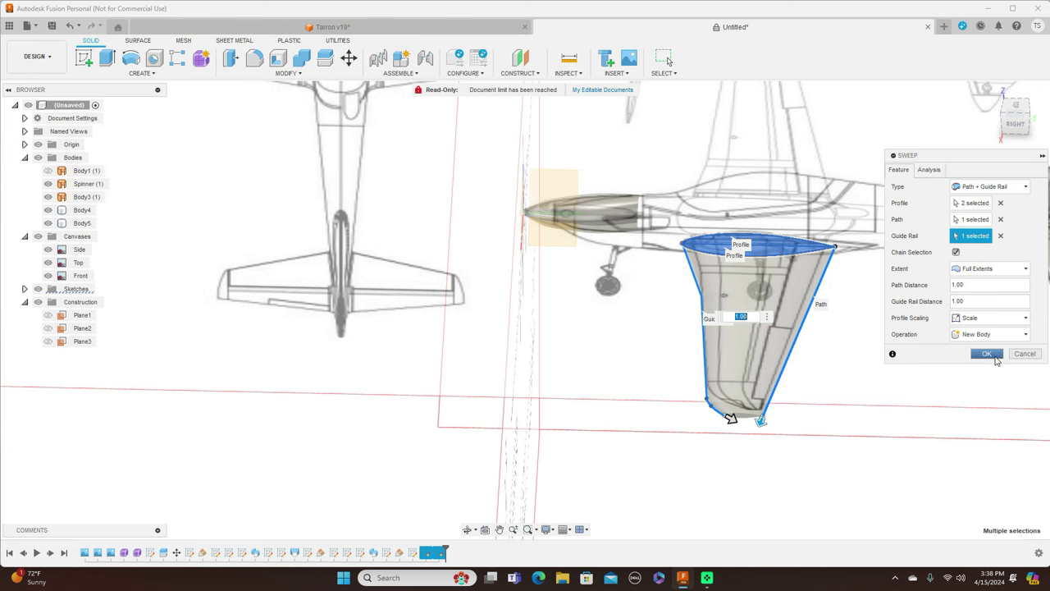
pyautogui.click(987, 353)
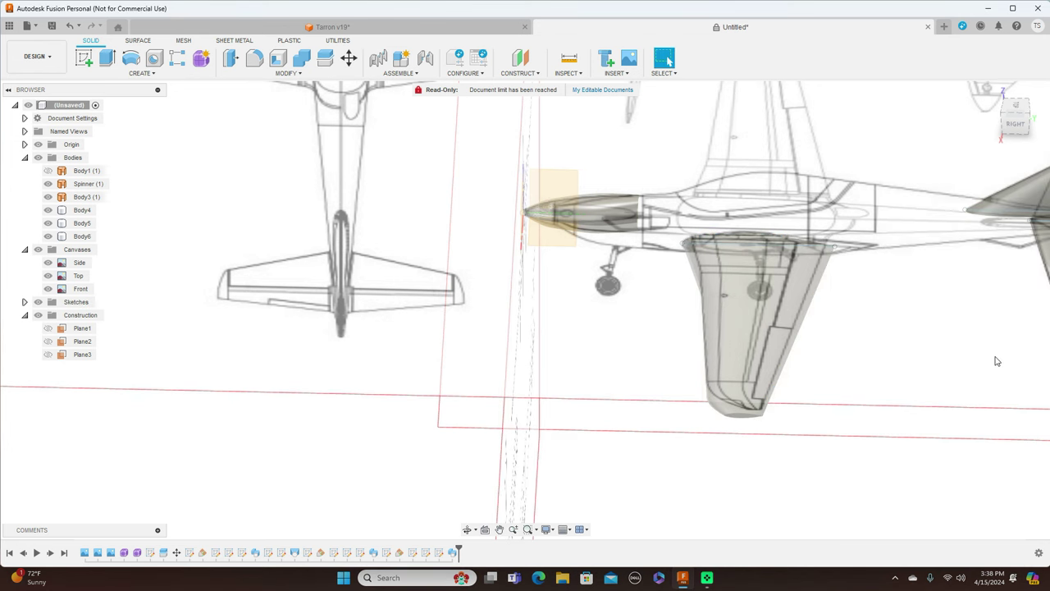
# Show the fuselage body (Body1) and hide all reference canvases
pyautogui.click(1015, 126)
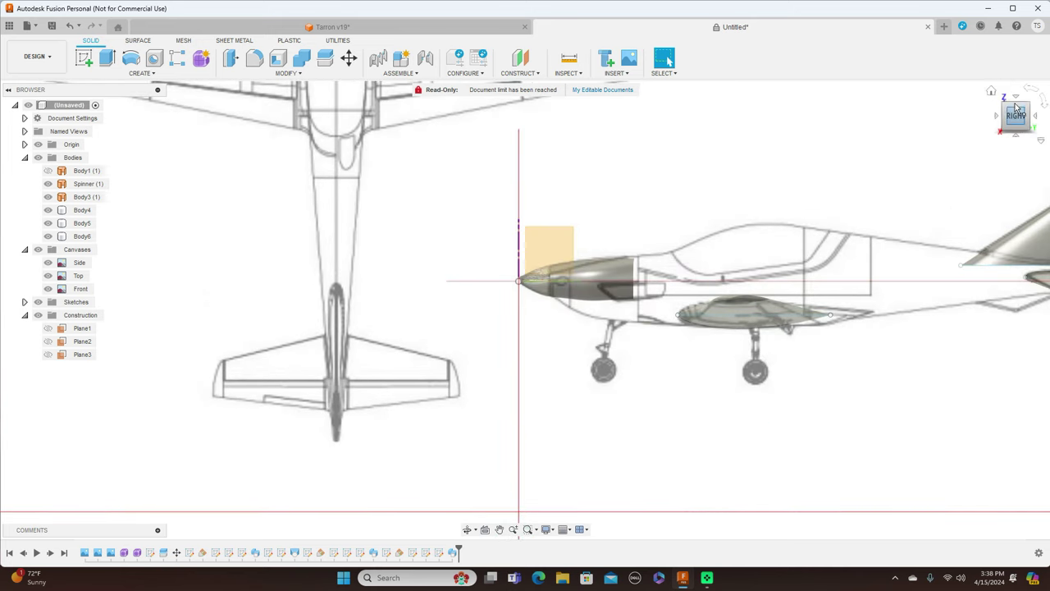
pyautogui.click(1015, 99)
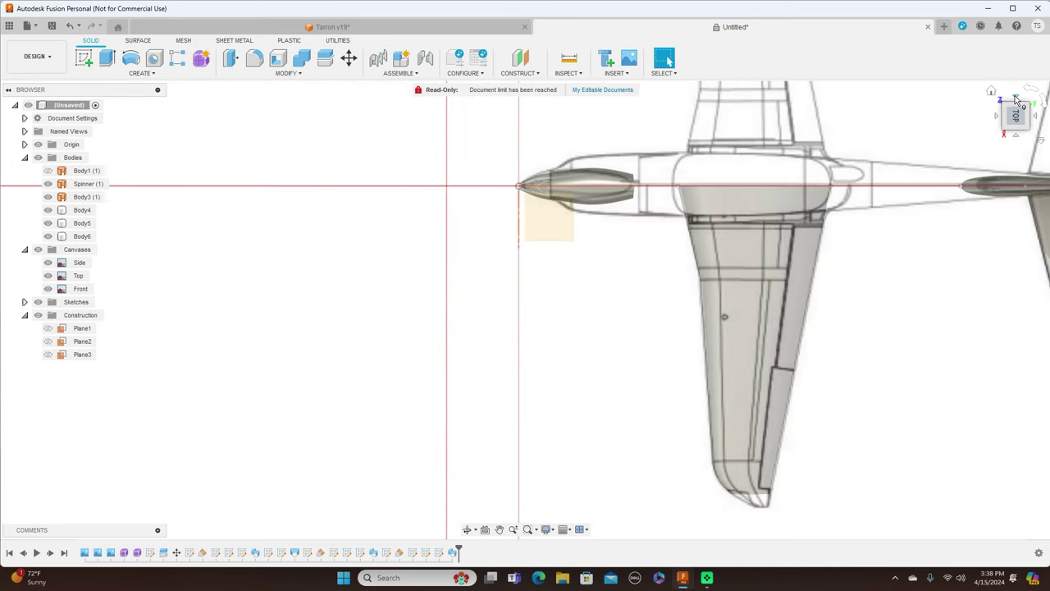
pyautogui.click(1017, 140)
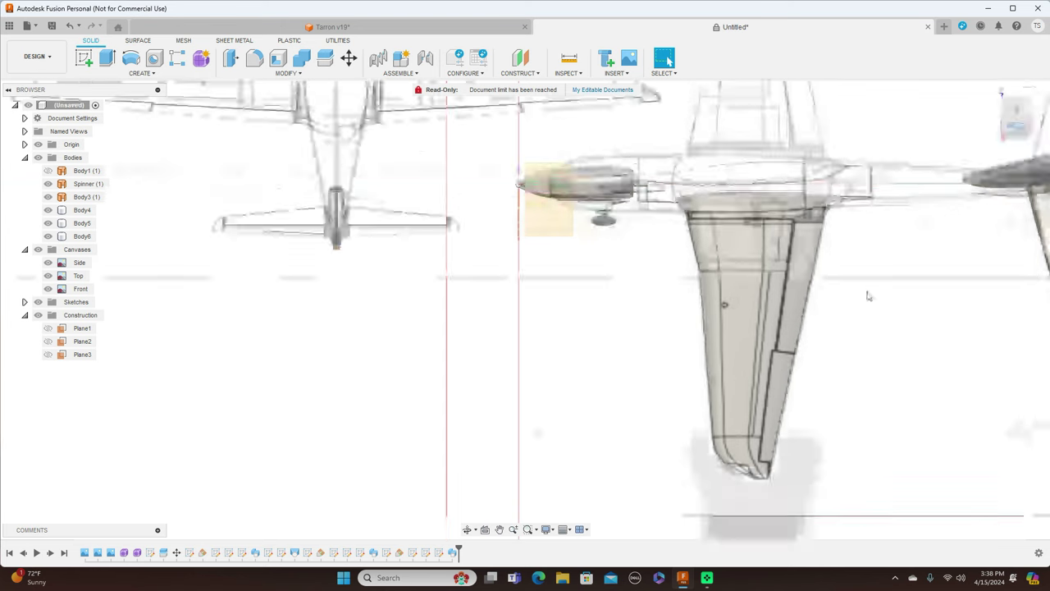
pyautogui.scroll(5, 851, 347)
pyautogui.scroll(-2, 812, 337)
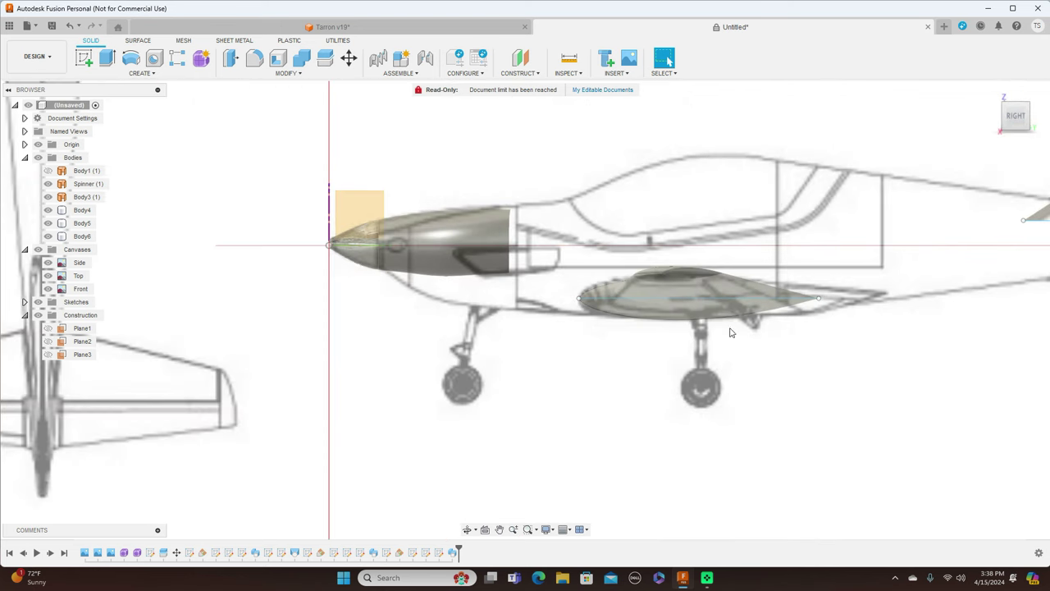
pyautogui.click(48, 236)
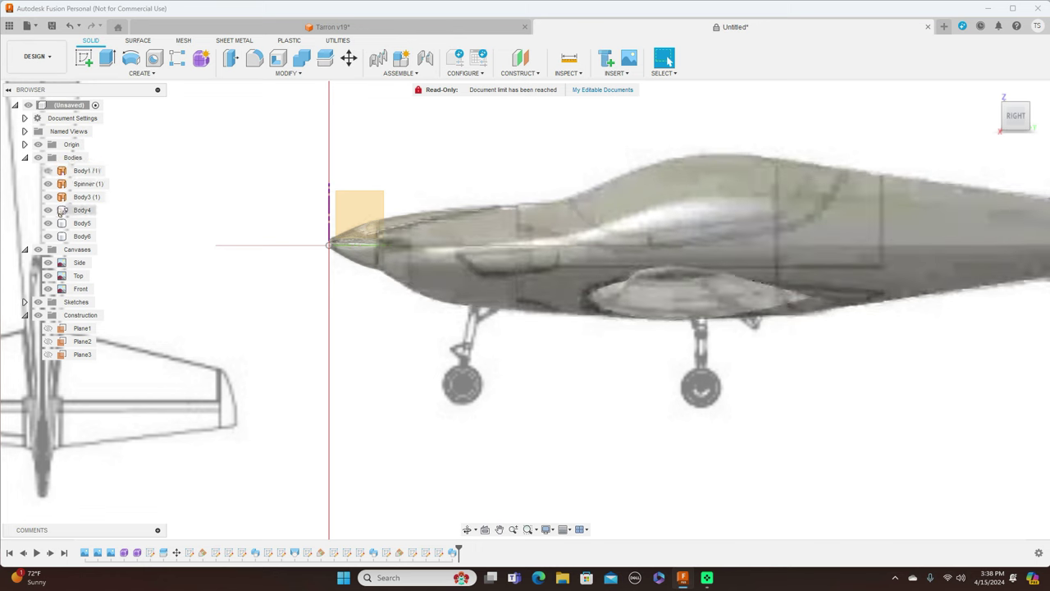
pyautogui.click(38, 250)
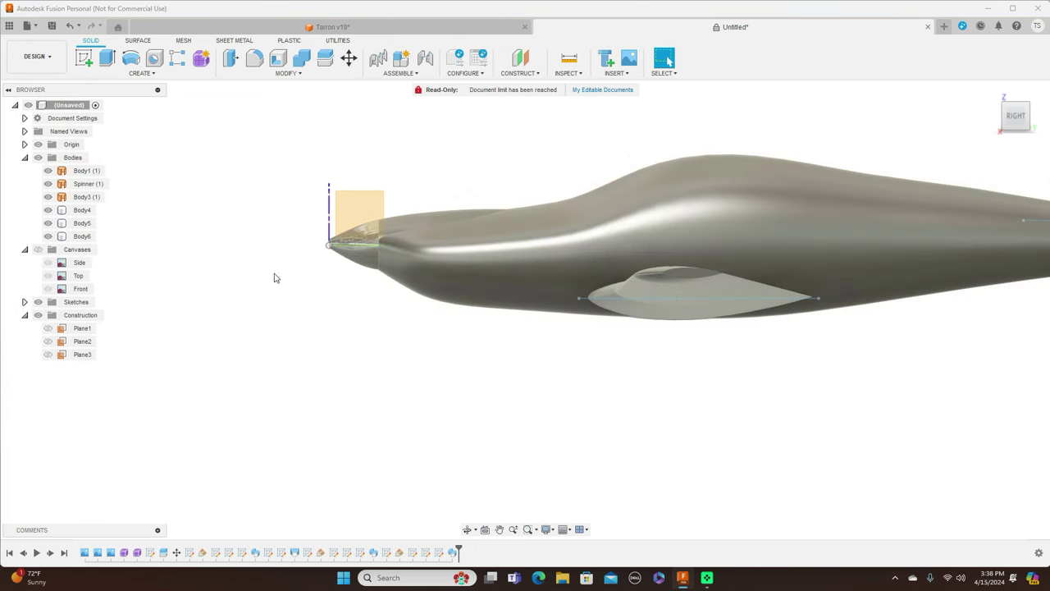
# Bring back the reference canvases and compare the swept wing with them from the front and the right side
pyautogui.moveTo(973, 361); pyautogui.dragTo(823, 309, button='middle')
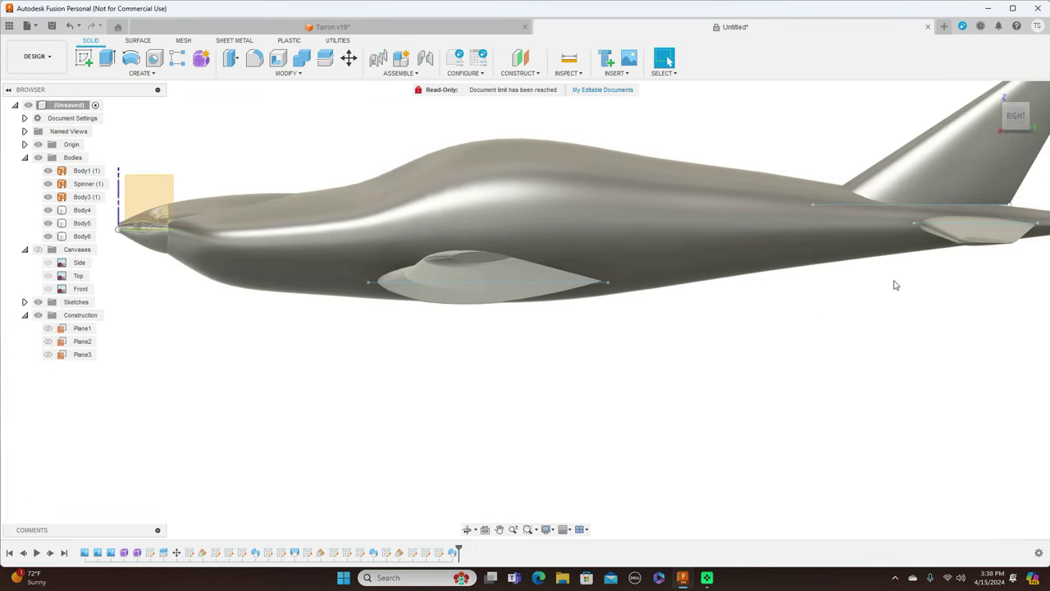
pyautogui.click(1003, 137)
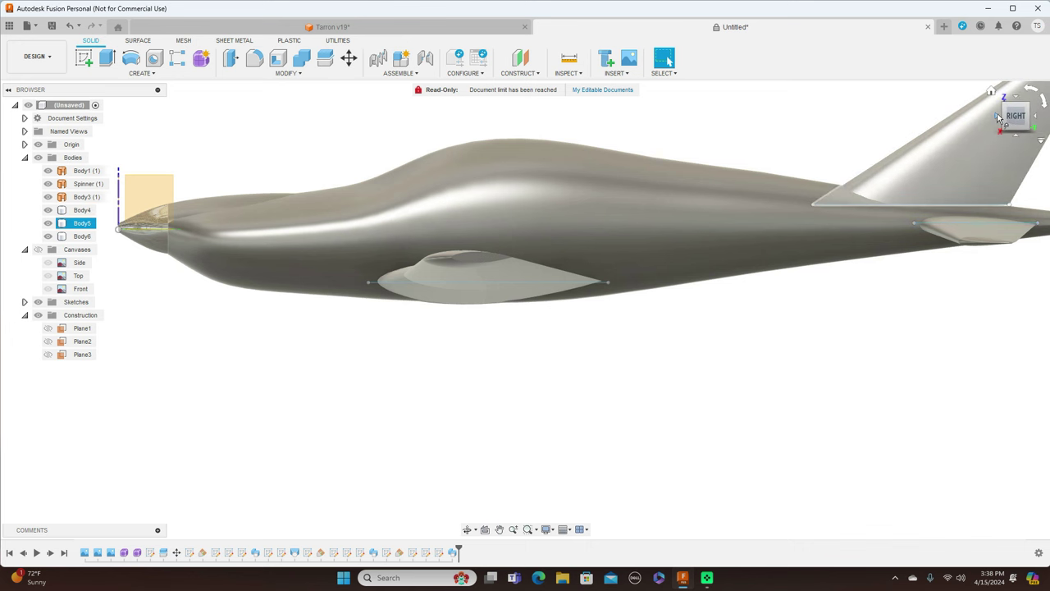
pyautogui.click(999, 118)
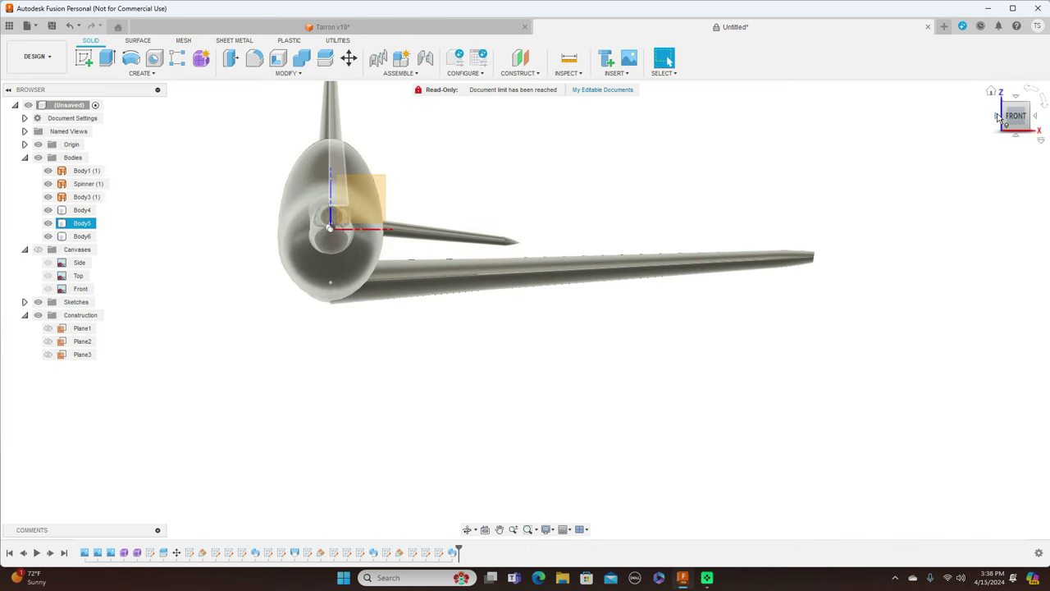
pyautogui.click(872, 182)
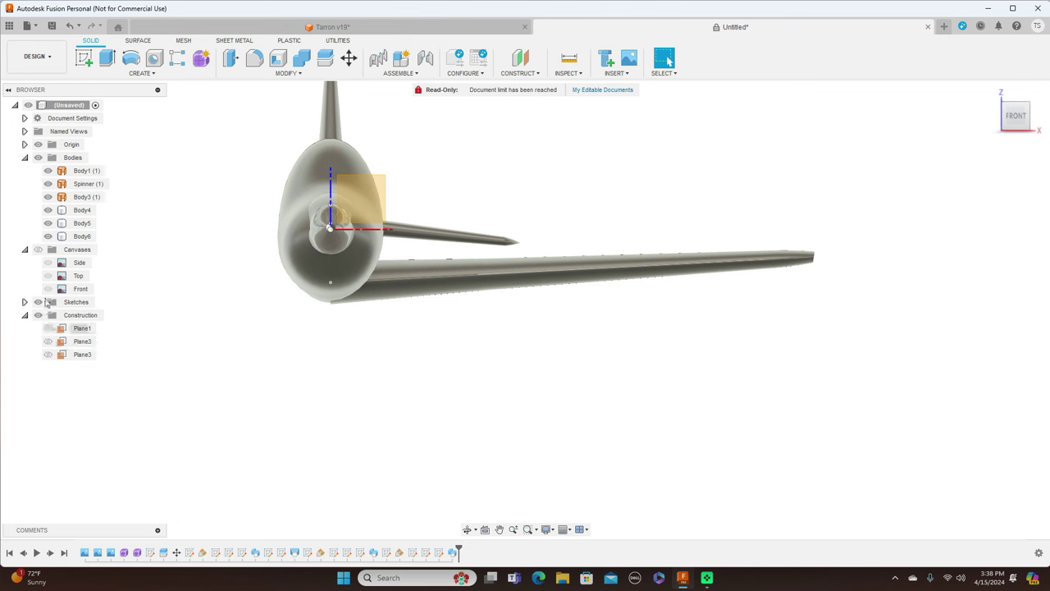
pyautogui.click(37, 250)
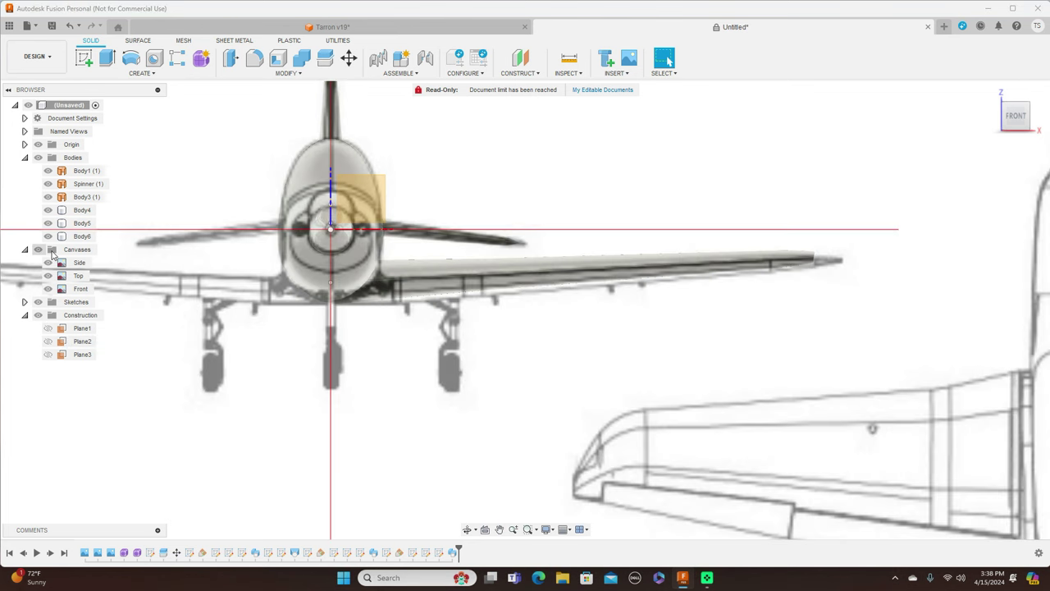
pyautogui.click(426, 277)
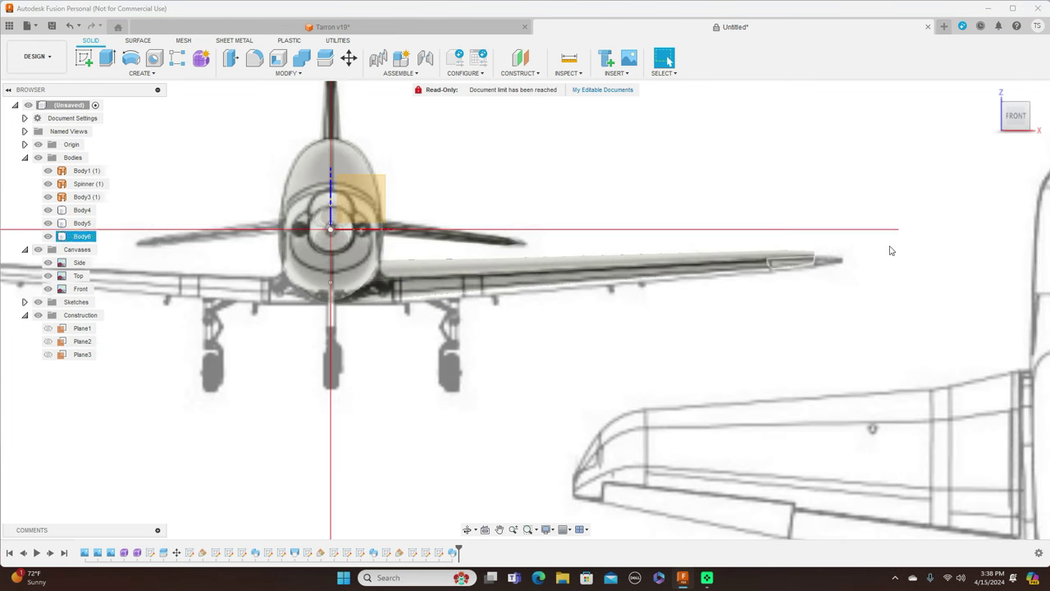
pyautogui.click(958, 215)
pyautogui.moveTo(1032, 111)
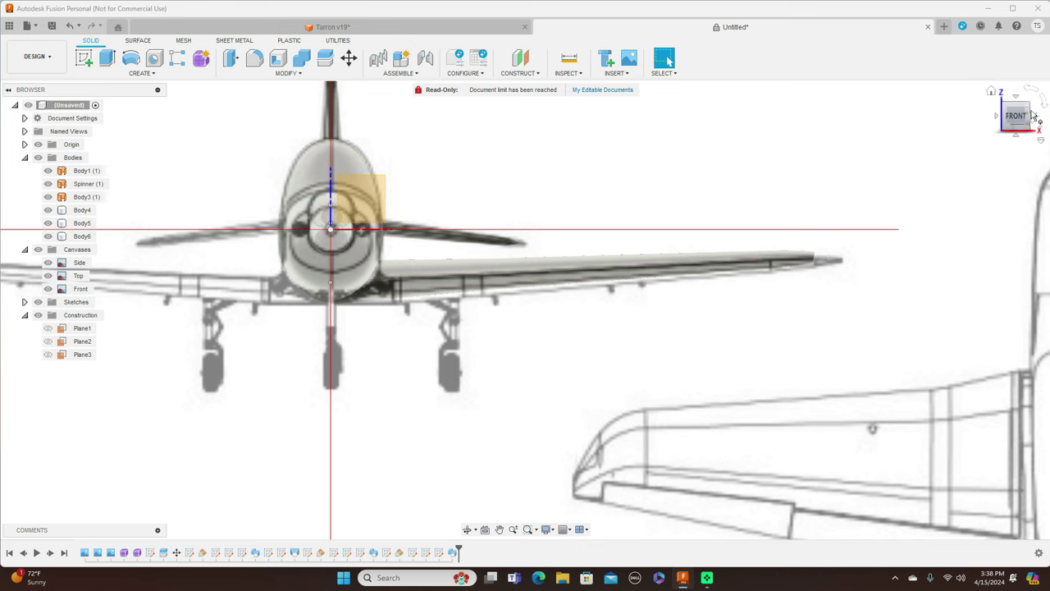
pyautogui.click(1036, 117)
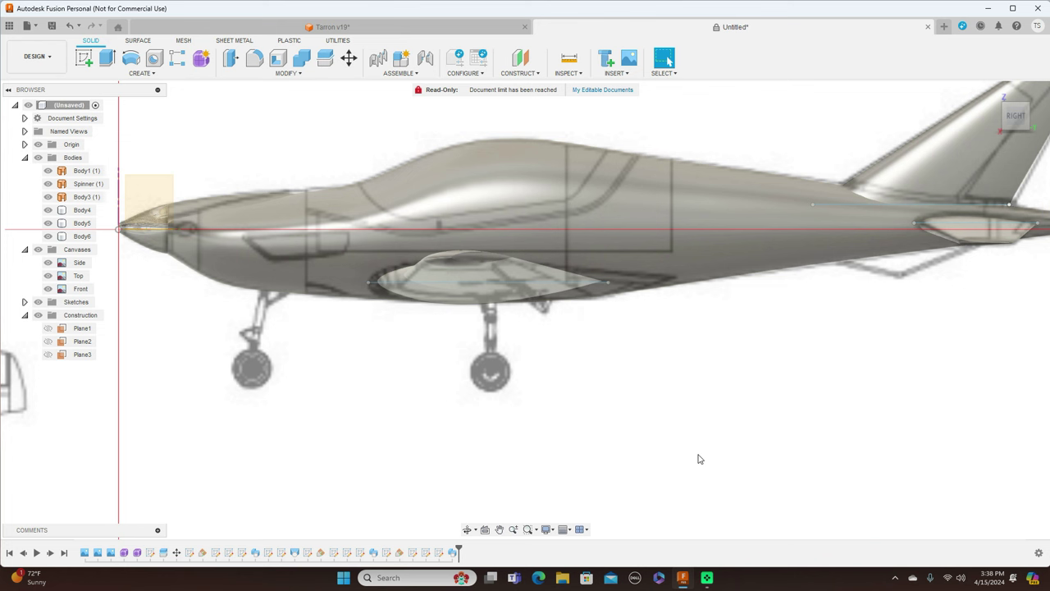
pyautogui.click(478, 261)
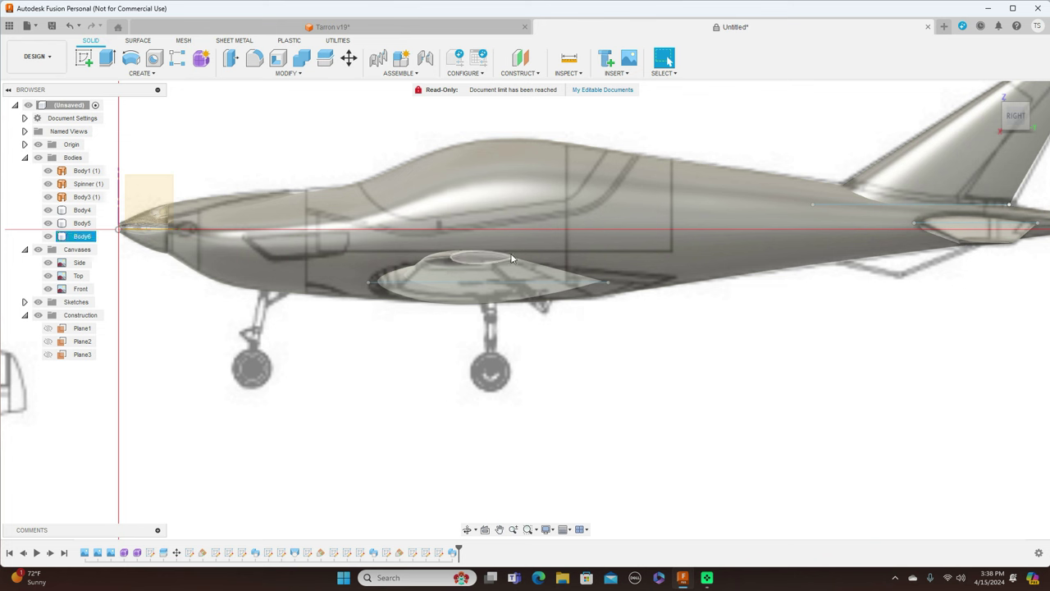
pyautogui.click(278, 176)
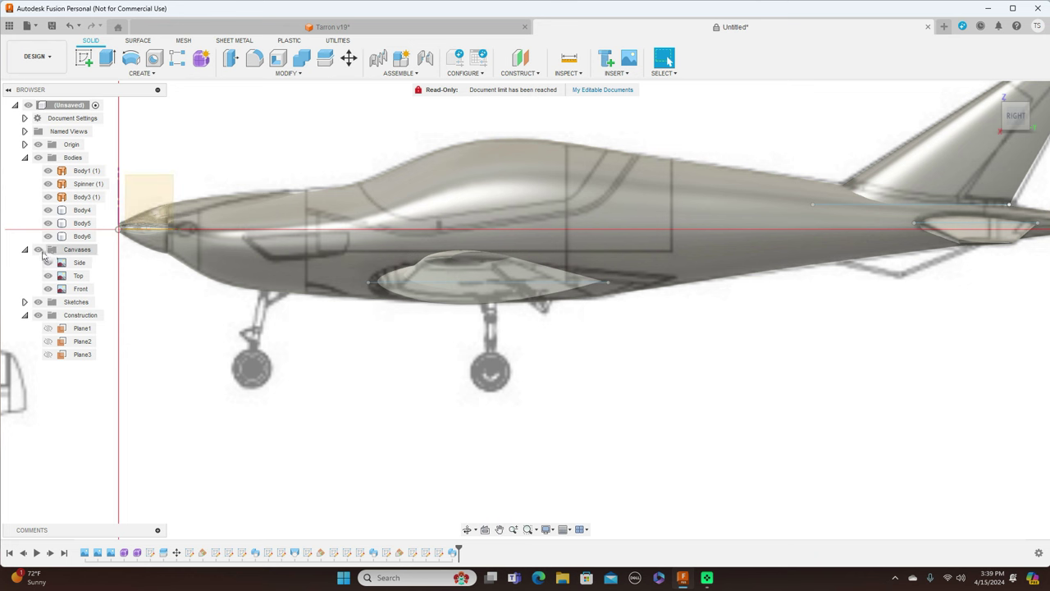
# Hide the reference canvases and start a new sketch on the wing's outer end face
pyautogui.click(38, 249)
pyautogui.click(480, 262)
pyautogui.click(480, 260)
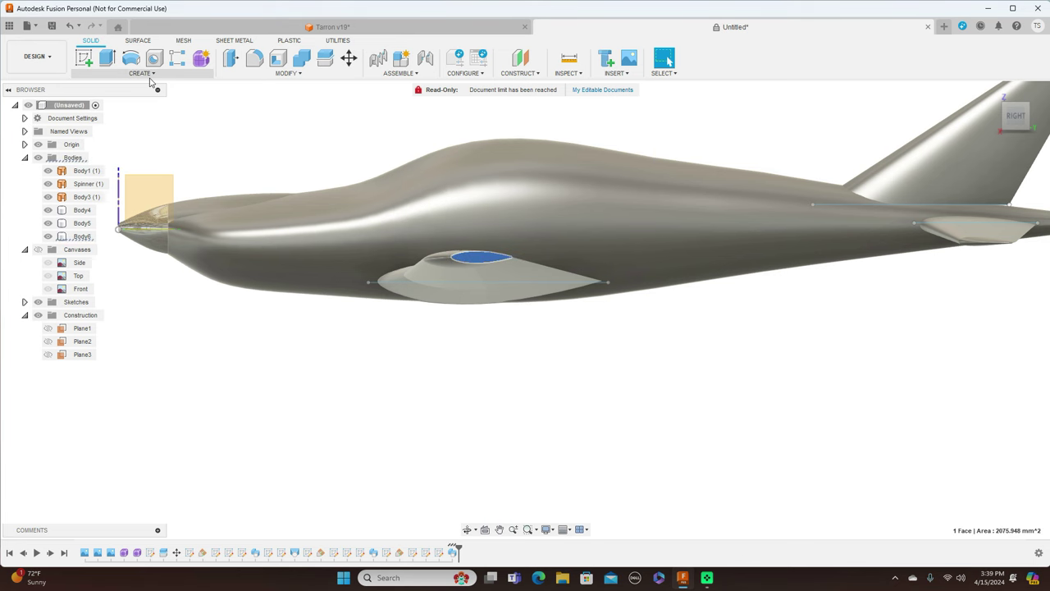
pyautogui.click(82, 57)
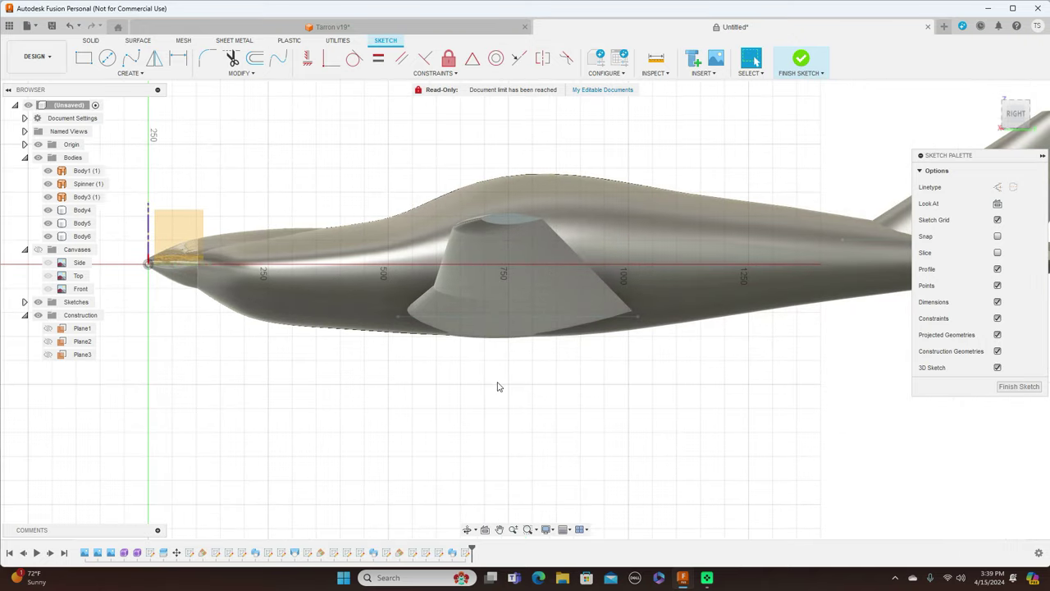
# Project the wing's outer end face into the sketch
pyautogui.press('p')
pyautogui.click(508, 224)
pyautogui.scroll(3, 531, 297)
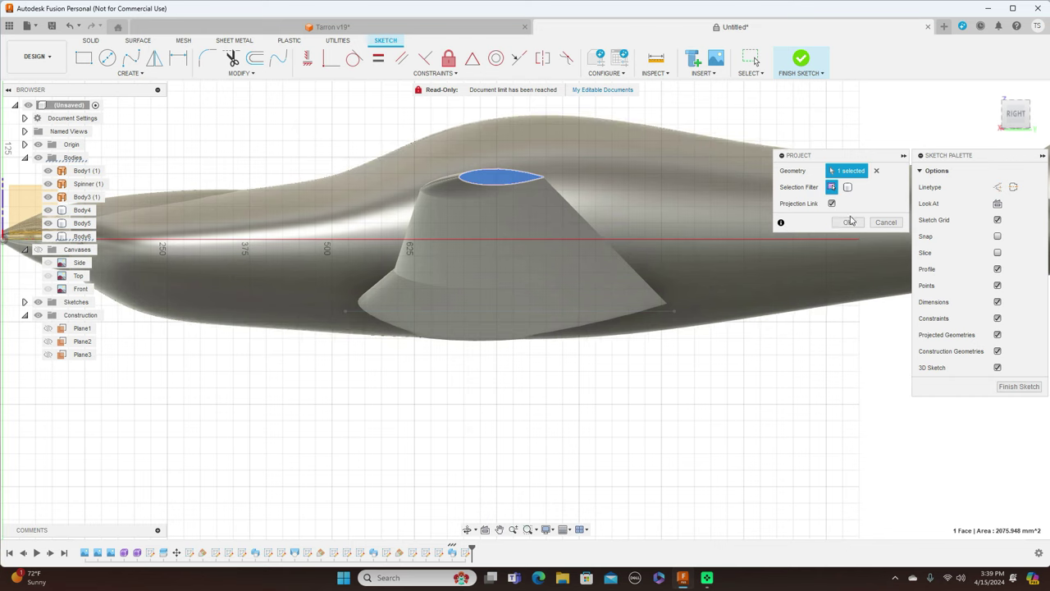
pyautogui.click(850, 222)
# Draw a chord line across the projected end airfoil from its leading-edge point to its trailing-edge point
pyautogui.scroll(2, 596, 398)
pyautogui.press('l')
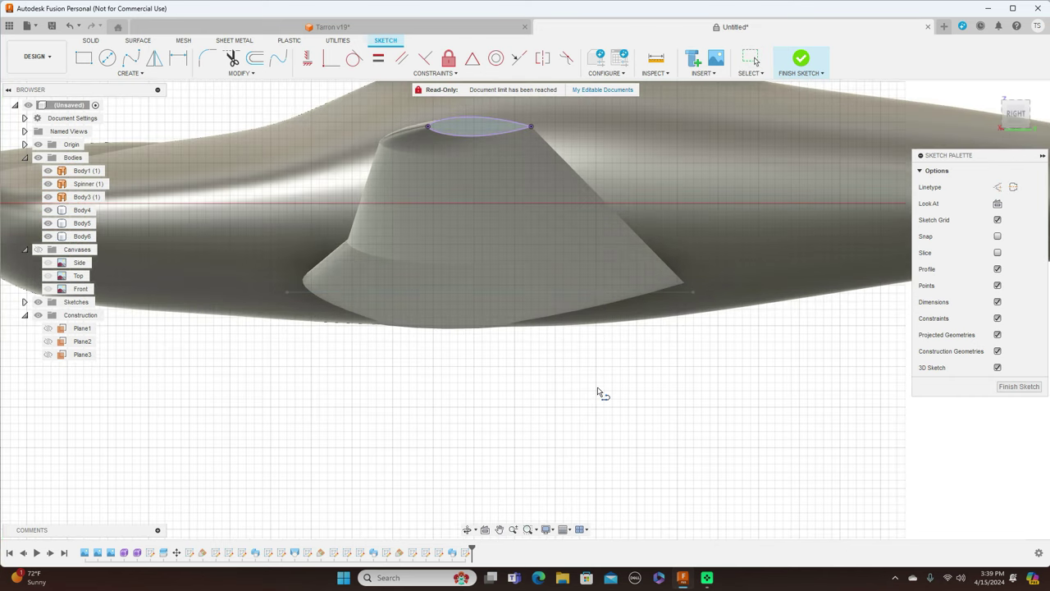
pyautogui.click(428, 128)
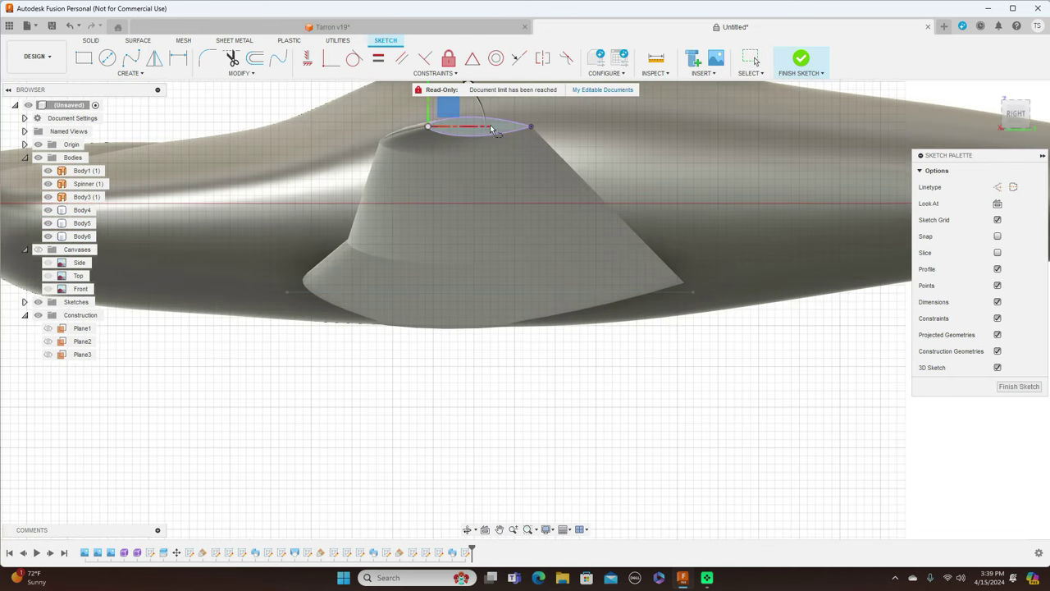
pyautogui.click(532, 125)
pyautogui.rightClick(532, 125)
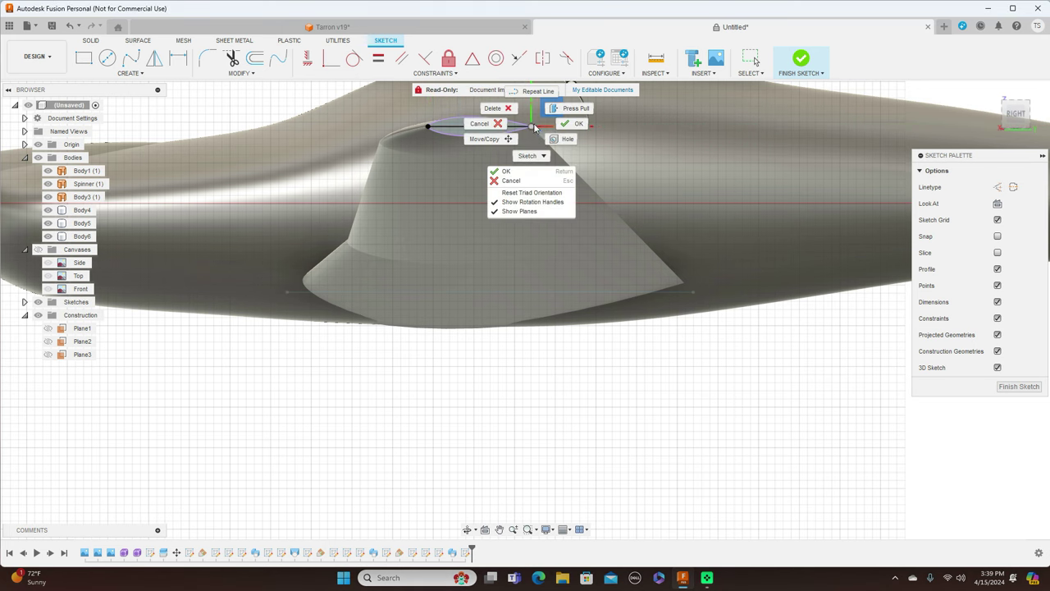
pyautogui.click(567, 125)
pyautogui.scroll(2, 620, 386)
pyautogui.moveTo(624, 377); pyautogui.dragTo(640, 529, button='middle')
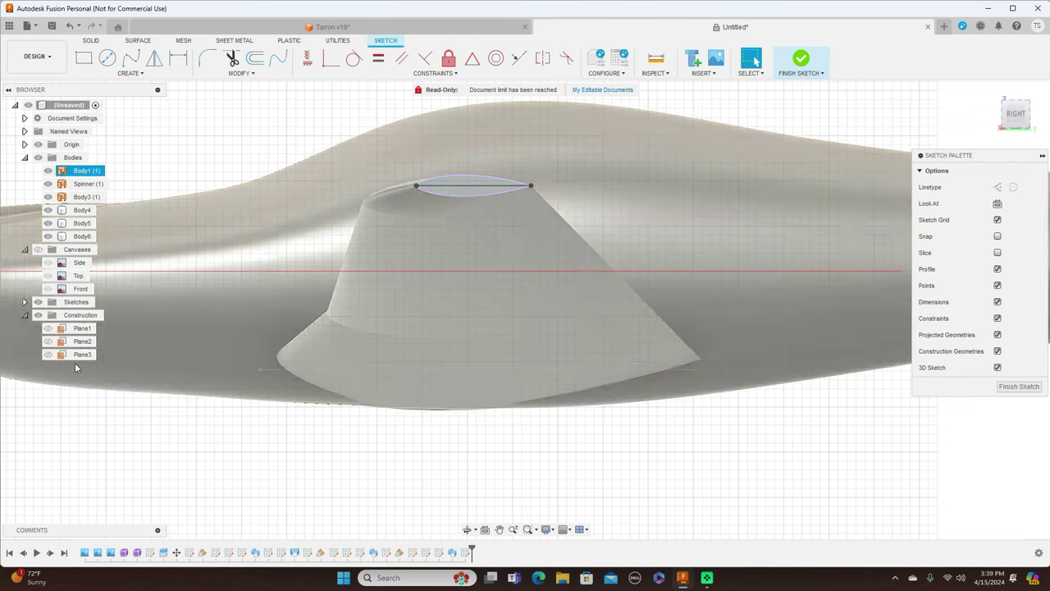
# Show Plane3 and the reference canvases, with the wing's outer end viewed from the top
pyautogui.click(82, 354)
pyautogui.press('Escape')
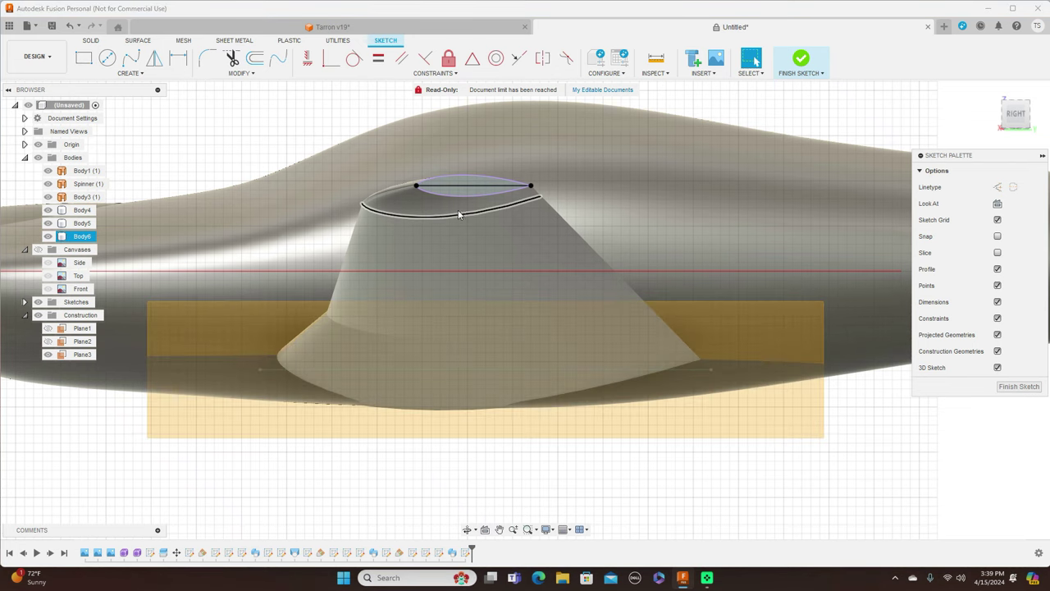
pyautogui.click(692, 324)
pyautogui.click(752, 318)
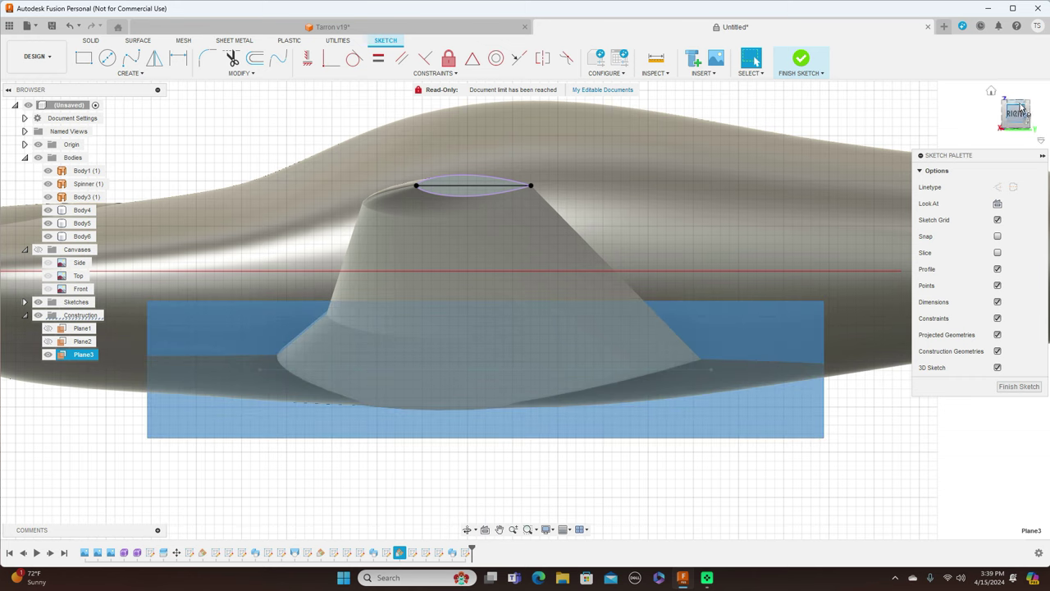
pyautogui.click(1019, 112)
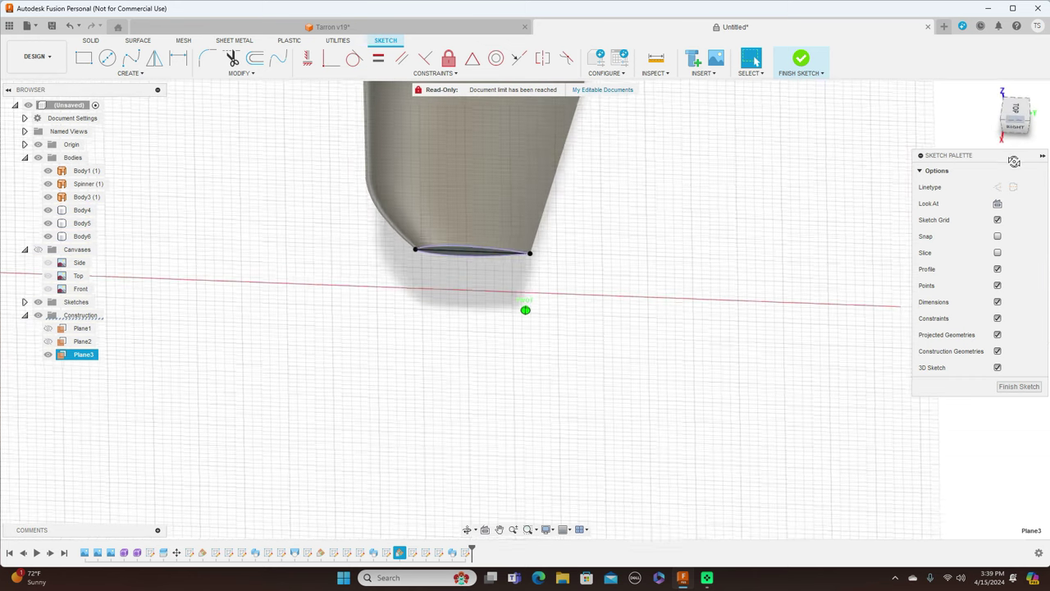
pyautogui.click(1017, 109)
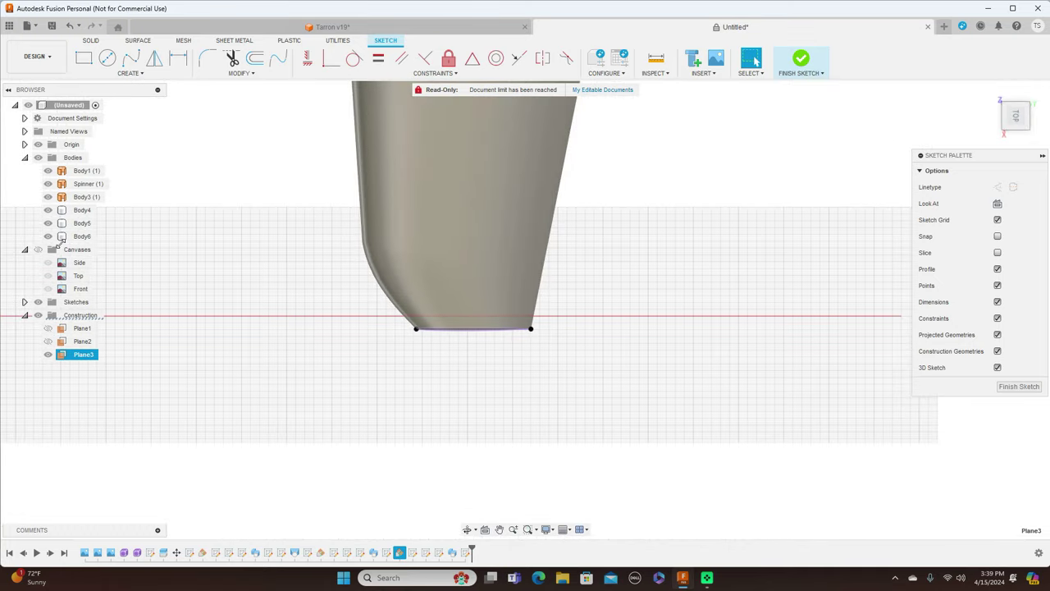
pyautogui.scroll(2, 458, 389)
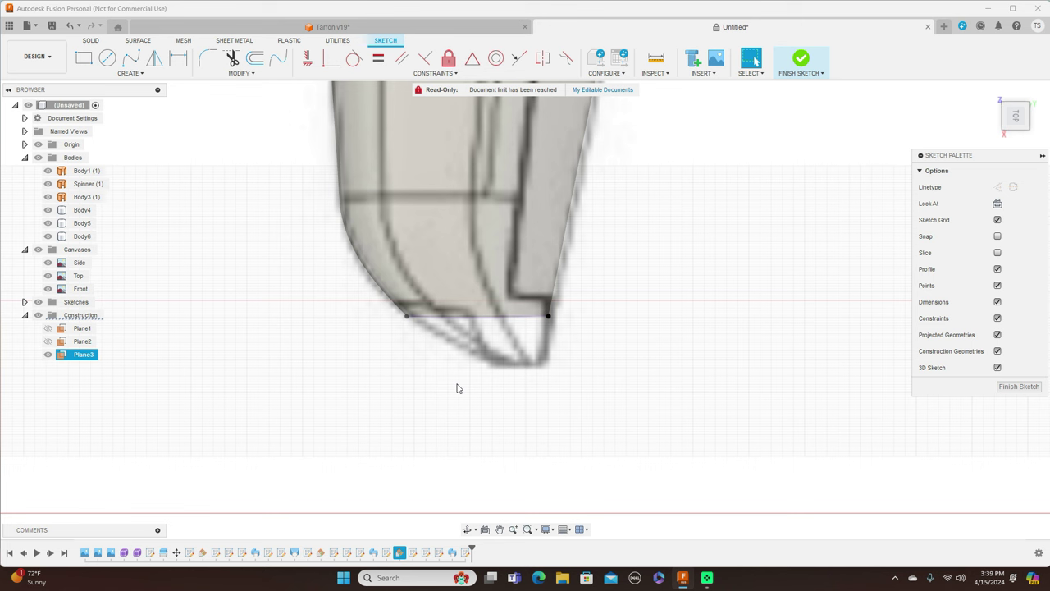
# Trace the wingtip's leading edge on the top canvas with a three-point fit point spline starting at the chord's front end, adjusting its middle point
pyautogui.click(131, 61)
pyautogui.click(407, 317)
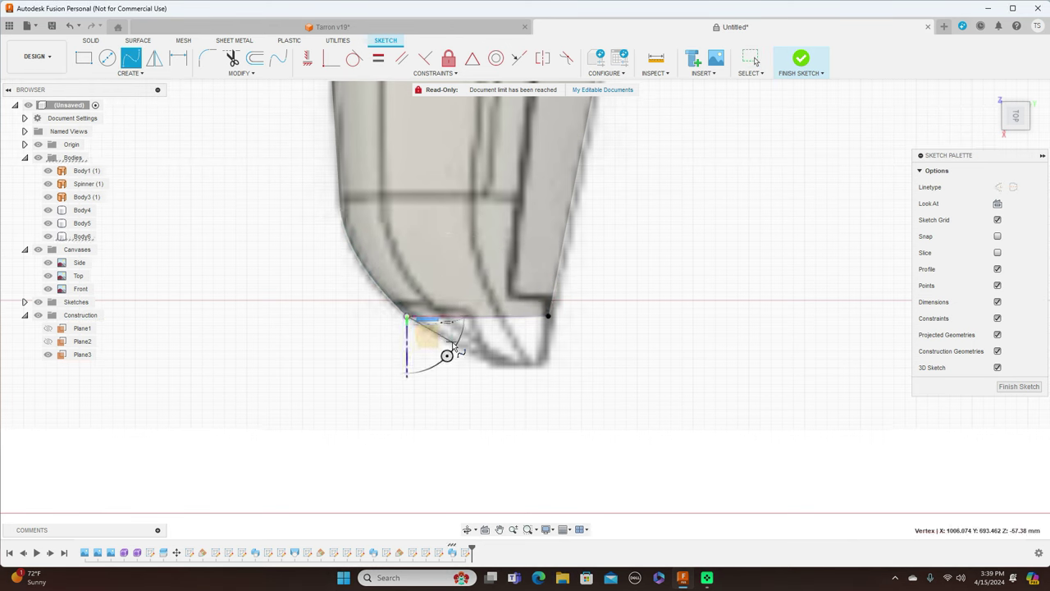
pyautogui.click(450, 343)
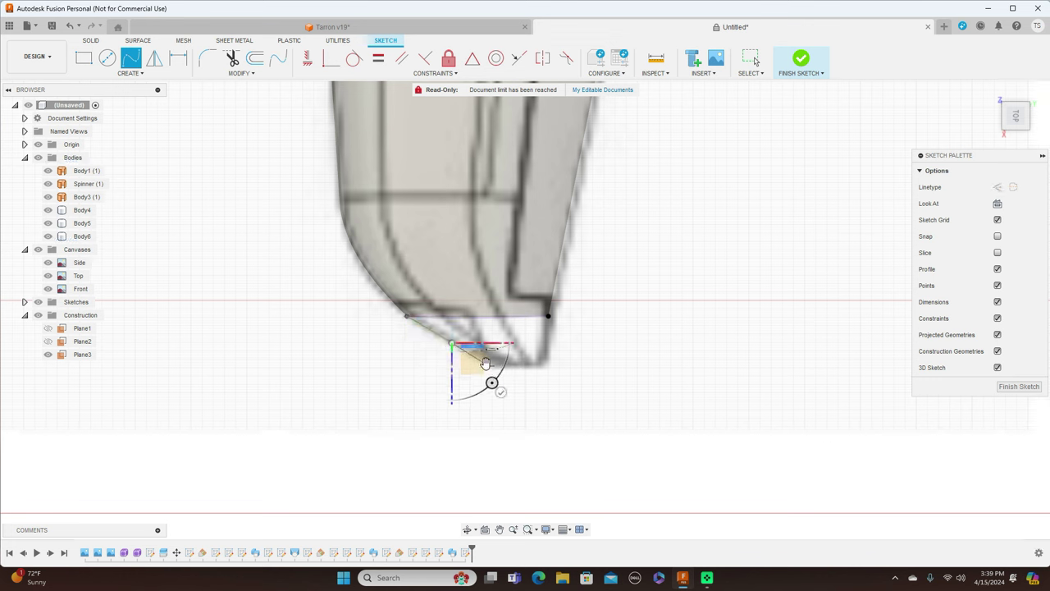
pyautogui.click(493, 367)
pyautogui.rightClick(494, 367)
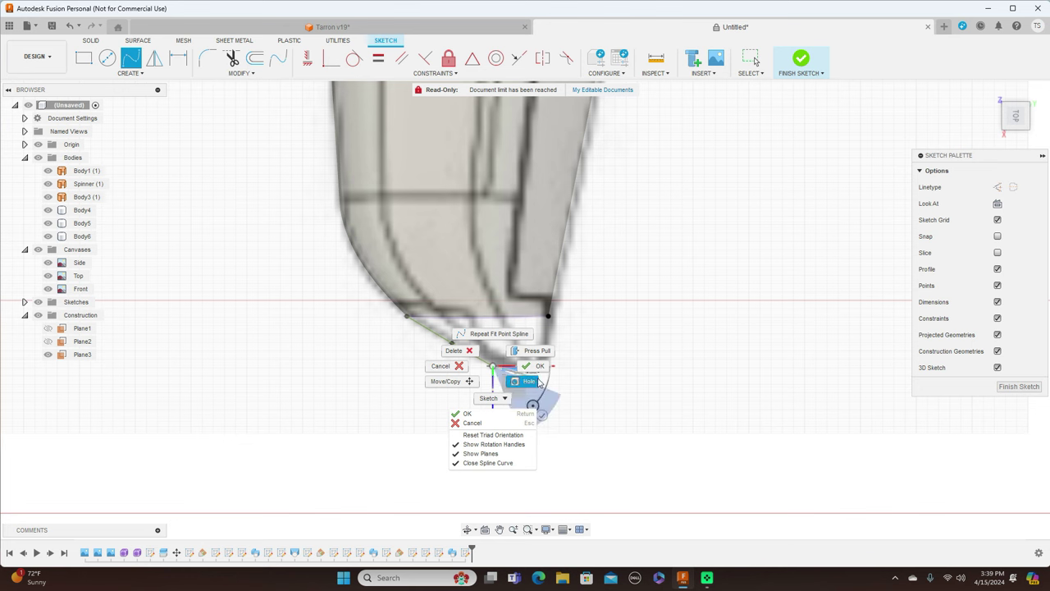
pyautogui.click(534, 369)
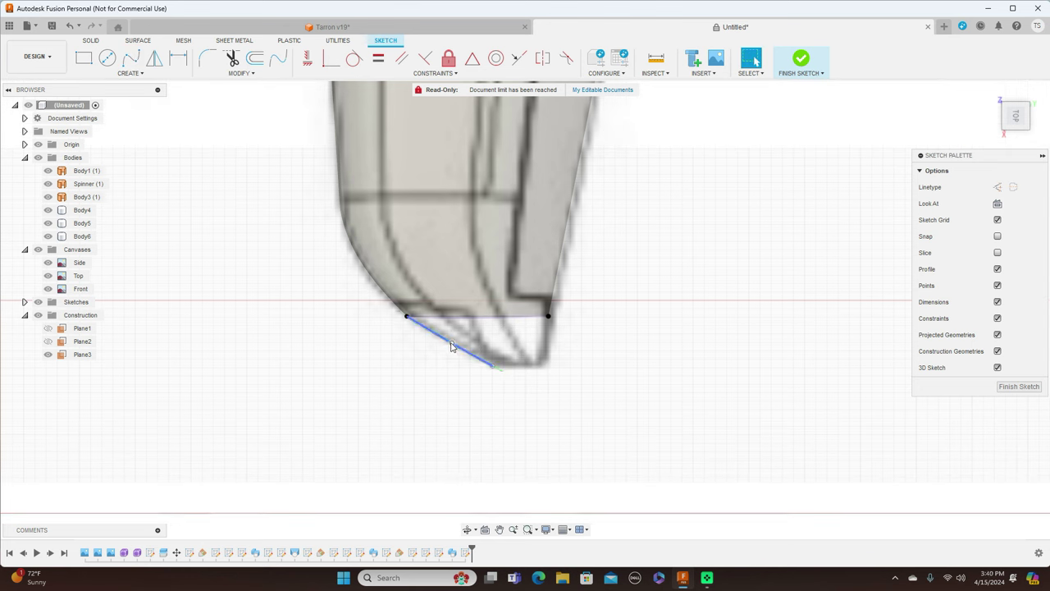
pyautogui.click(438, 340)
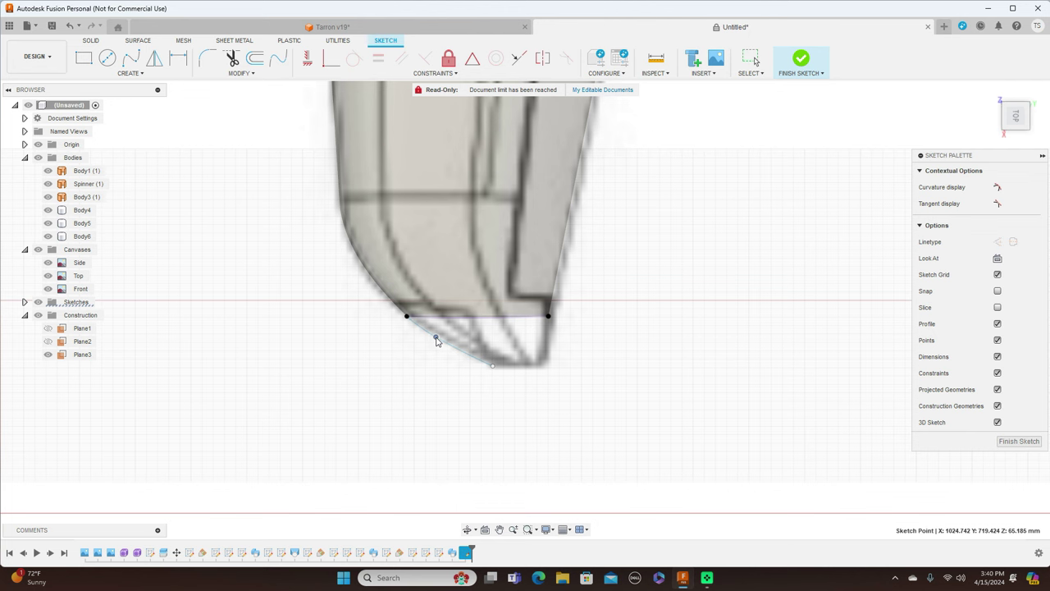
# Close the wingtip outline with lines from the chord's trailing end to the outer tip corner and across to the spline's end
pyautogui.press('m')
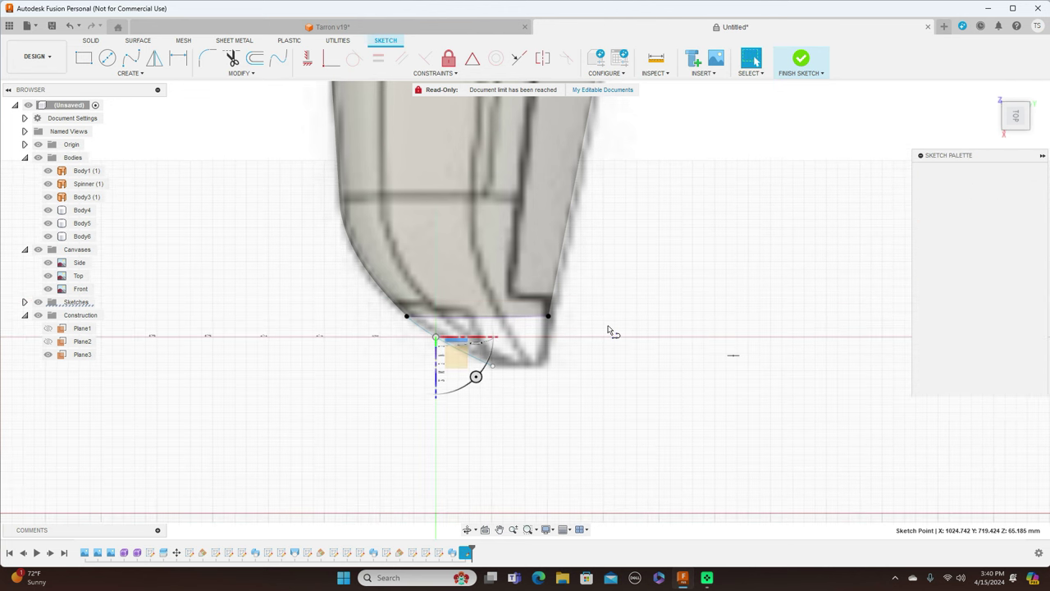
pyautogui.click(549, 316)
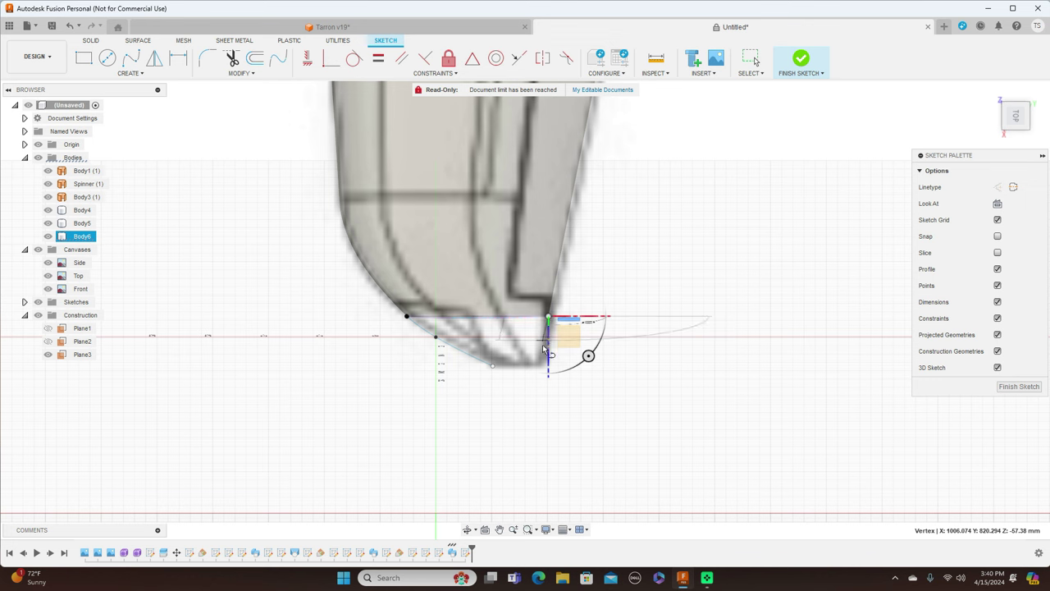
pyautogui.click(542, 367)
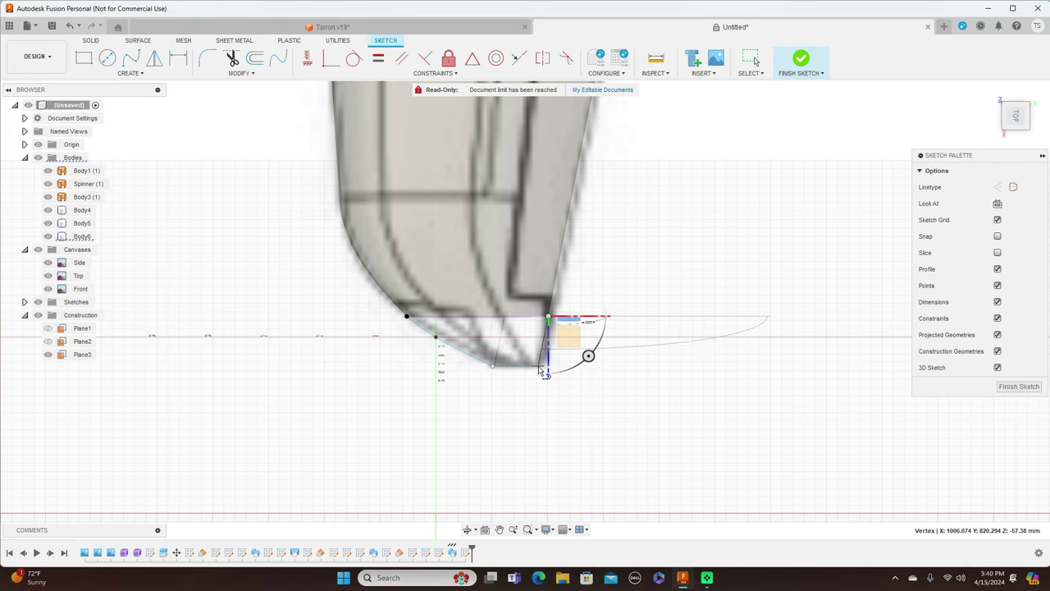
pyautogui.click(539, 368)
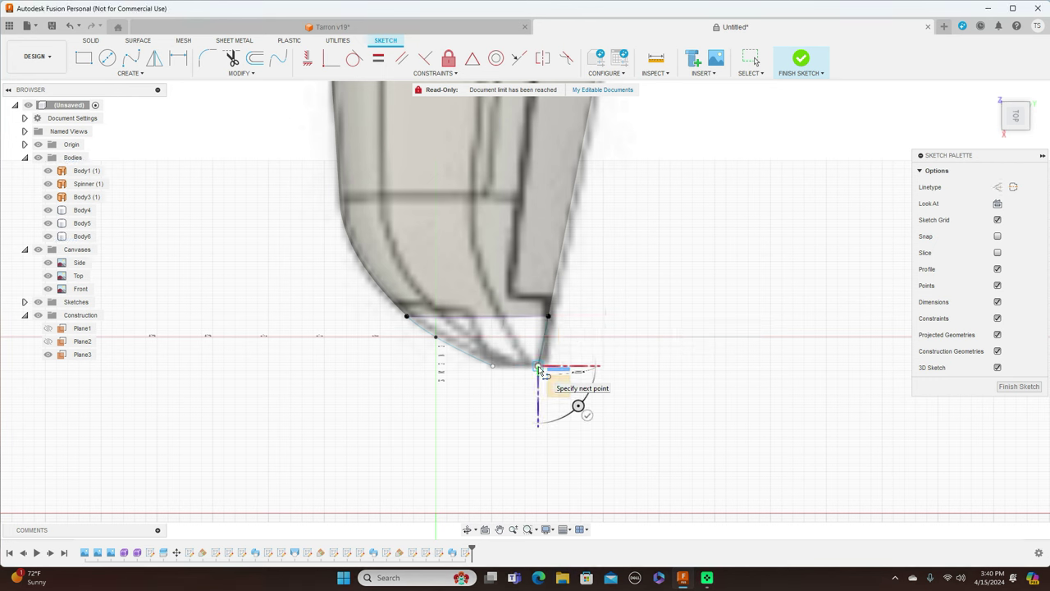
pyautogui.rightClick(493, 366)
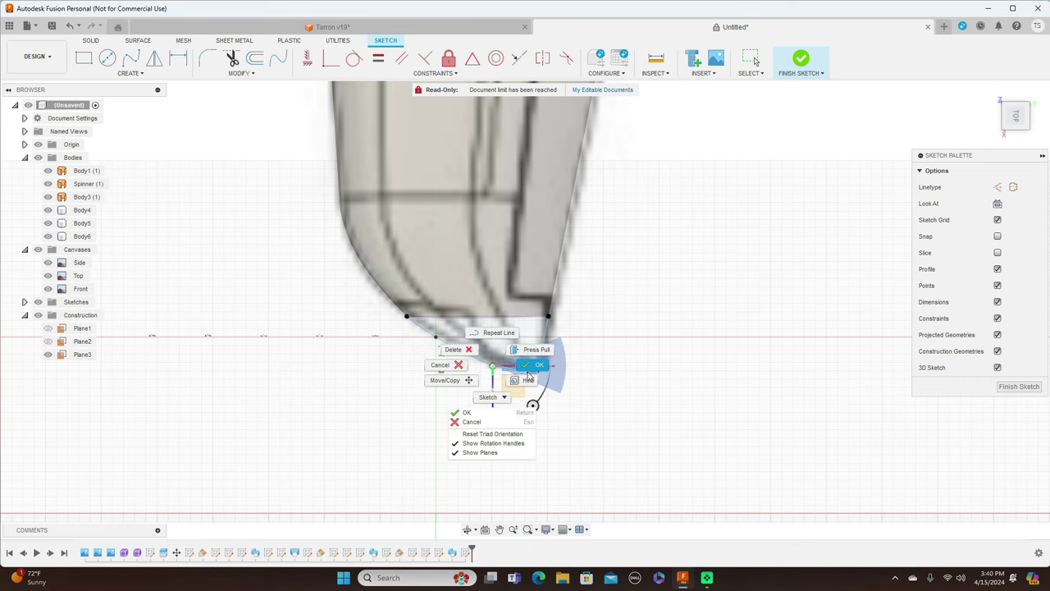
pyautogui.click(537, 367)
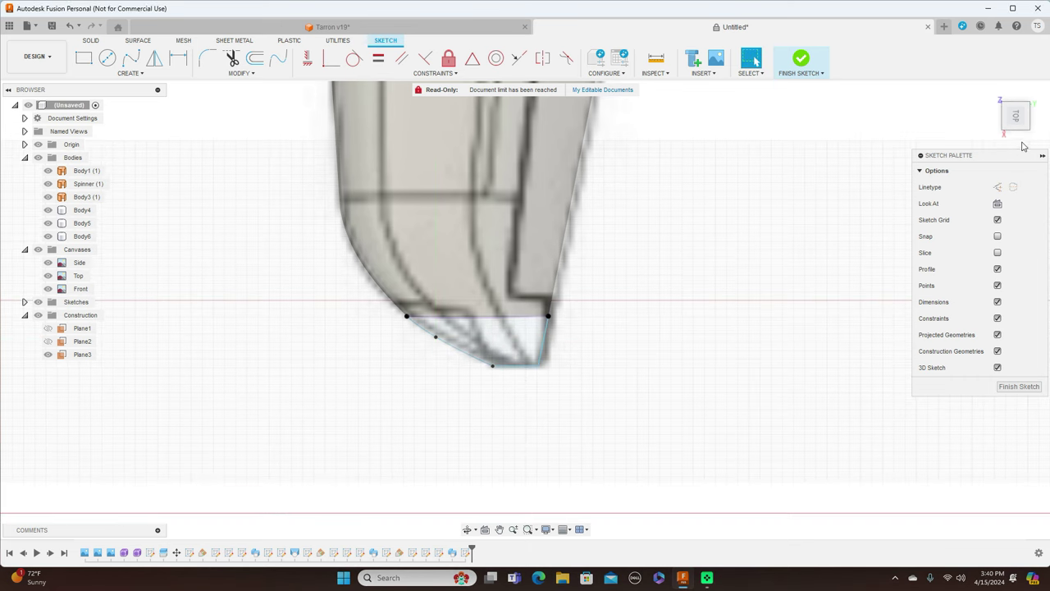
# Check the wingtip outline against the canvases from the right and front, and delete its finished sketch
pyautogui.moveTo(1021, 126); pyautogui.dragTo(1015, 81)
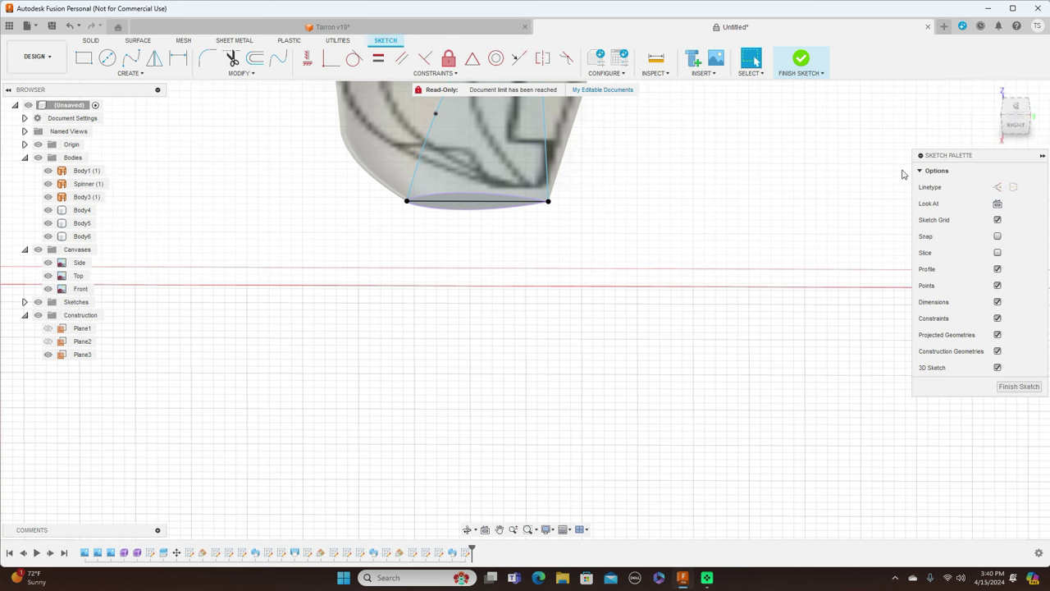
pyautogui.click(1019, 128)
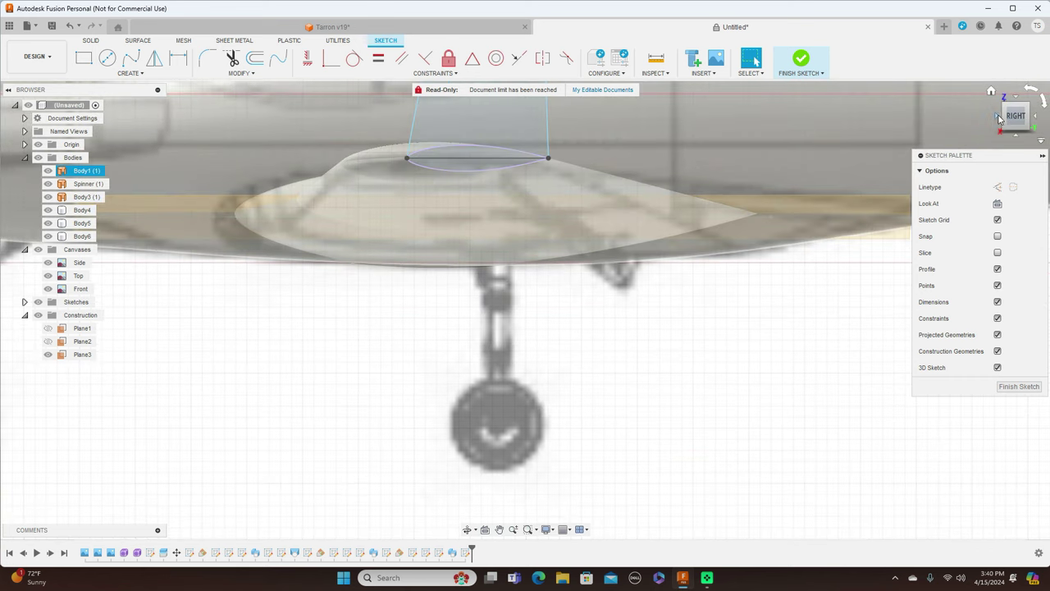
pyautogui.click(1000, 119)
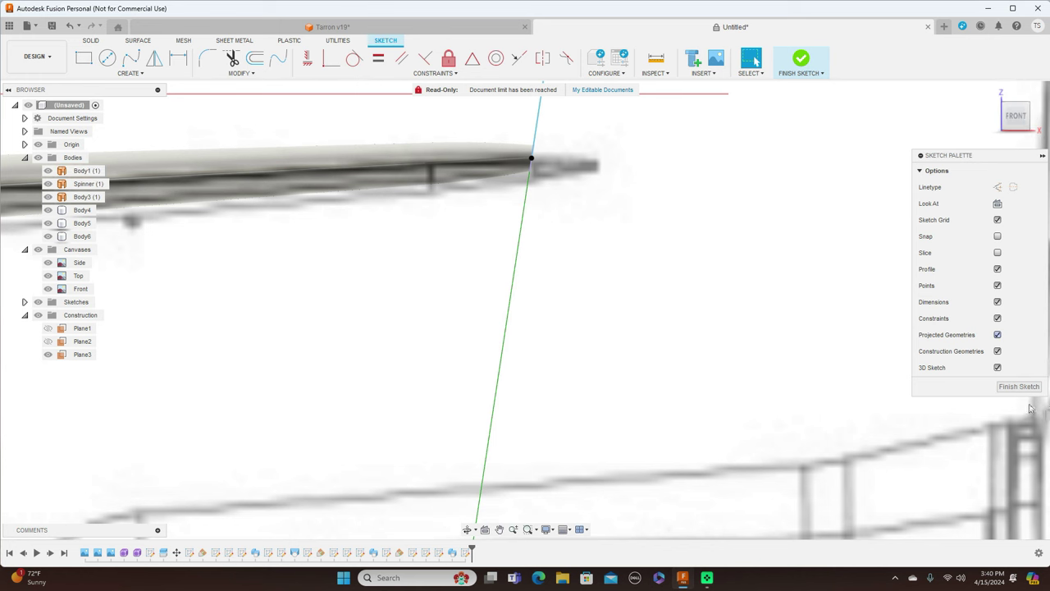
pyautogui.scroll(-4, 852, 371)
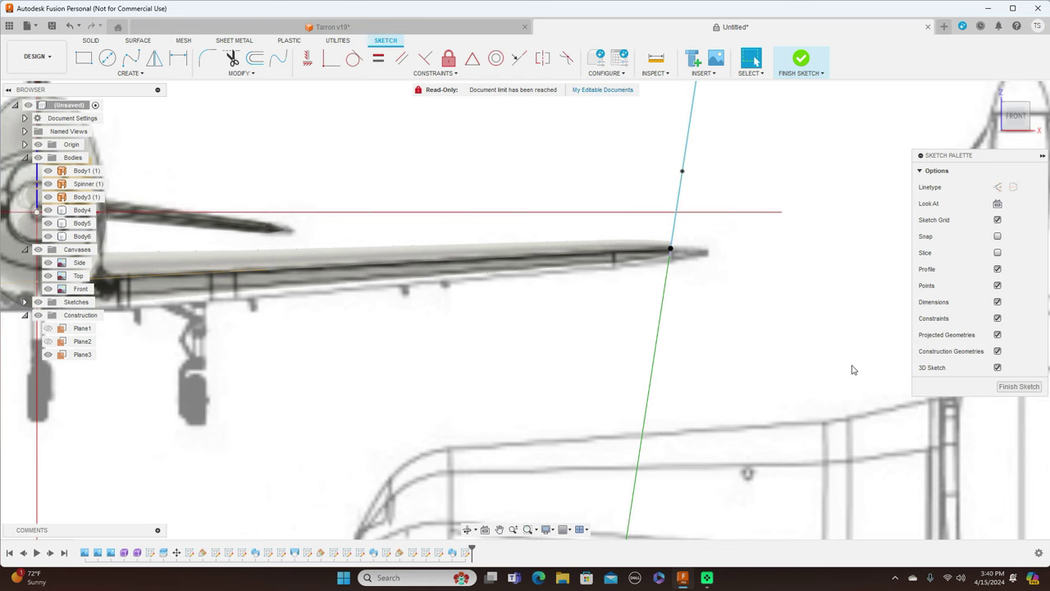
pyautogui.scroll(-1, 853, 368)
pyautogui.click(1017, 387)
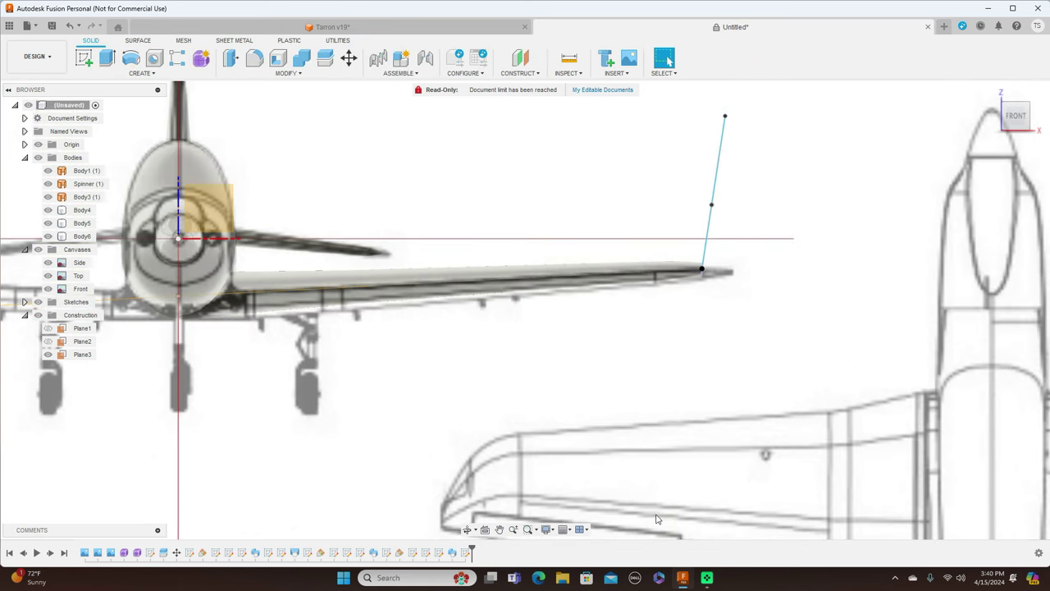
pyautogui.rightClick(469, 554)
pyautogui.click(525, 472)
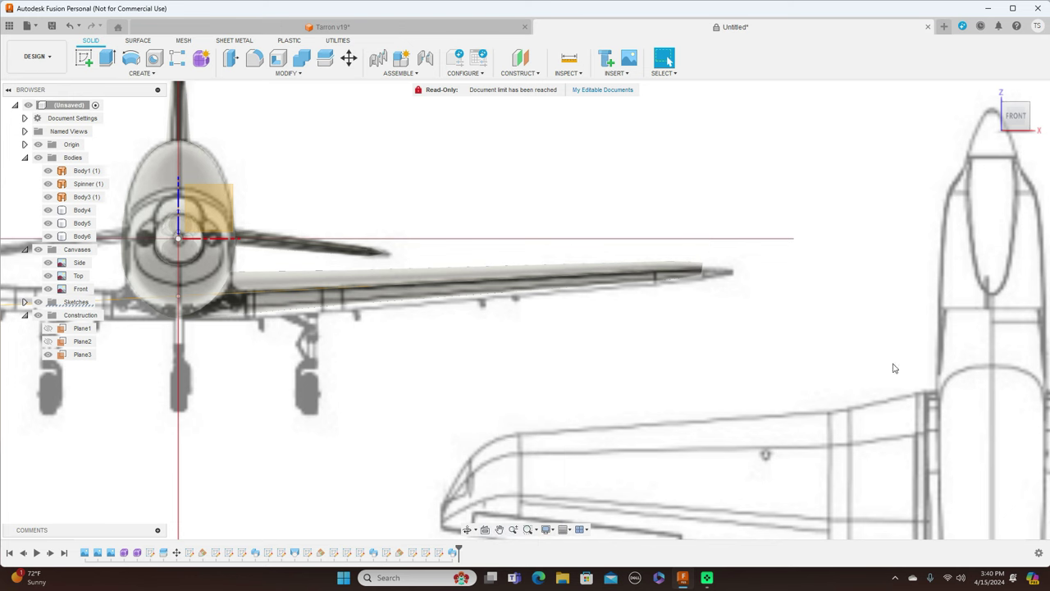
# Start a new sketch on Plane3, framed on the wingtip in the top canvas
pyautogui.click(1020, 106)
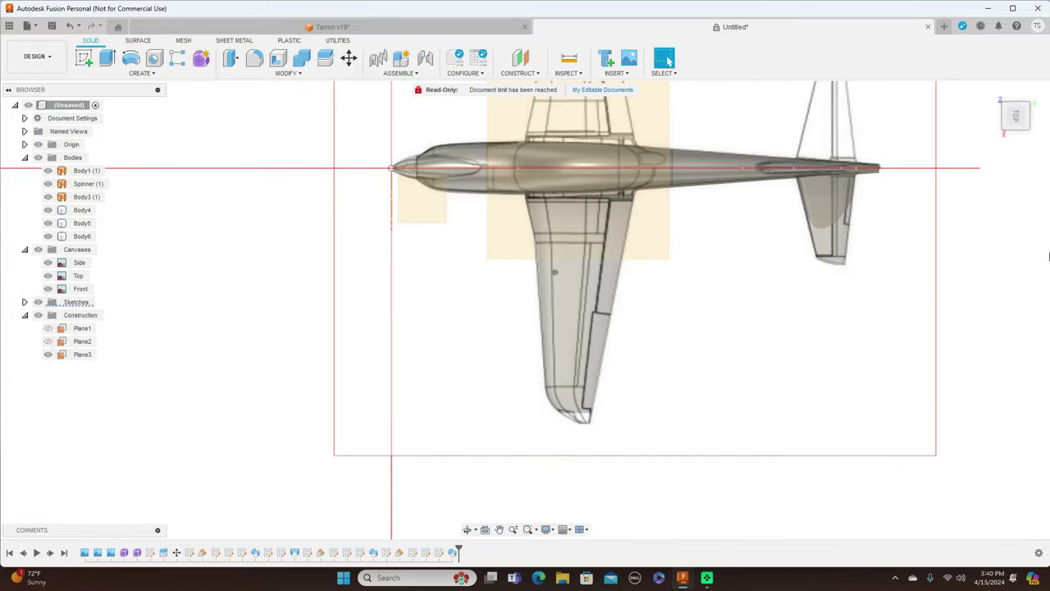
pyautogui.moveTo(1020, 129); pyautogui.dragTo(1007, 92)
pyautogui.keyDown('shift'); pyautogui.moveTo(526, 310); pyautogui.dragTo(525, 310, button='middle'); pyautogui.keyUp('shift')
pyautogui.click(647, 246)
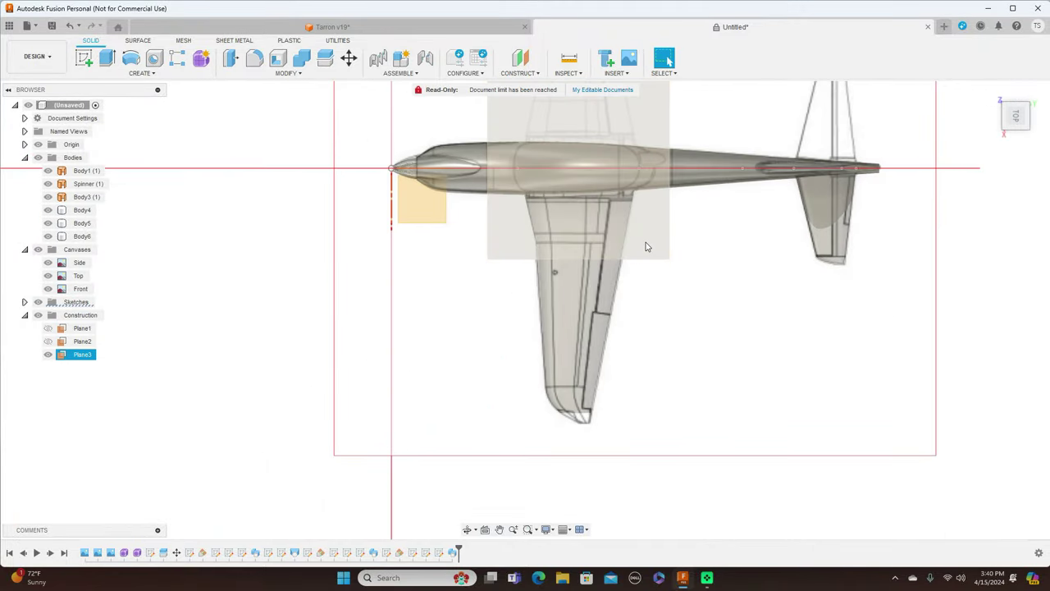
pyautogui.click(85, 56)
pyautogui.moveTo(501, 372); pyautogui.dragTo(274, 73, button='middle')
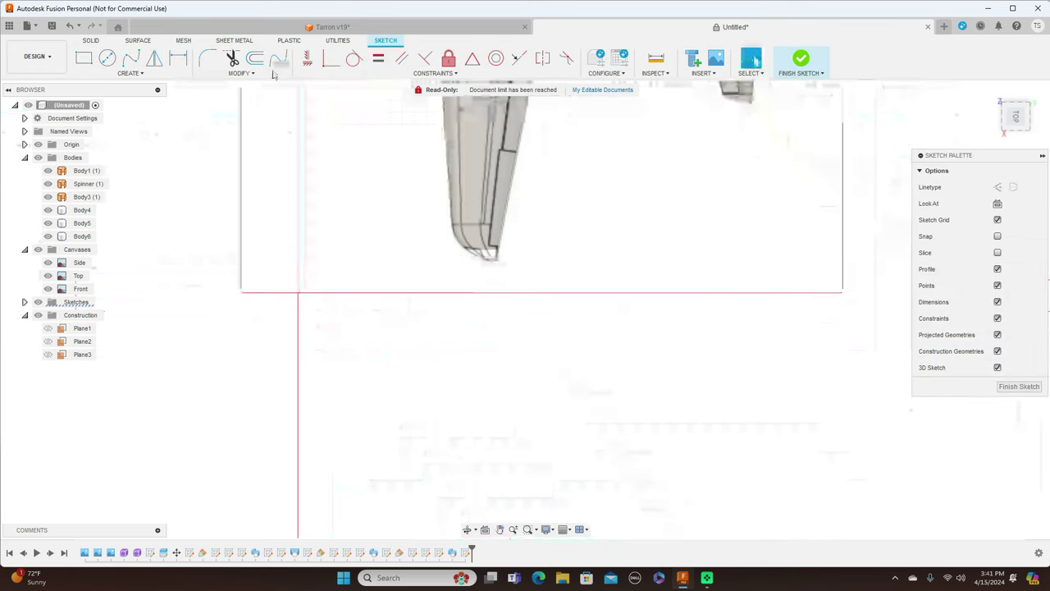
pyautogui.scroll(4, 274, 98)
pyautogui.moveTo(362, 197); pyautogui.dragTo(275, 144, button='middle')
pyautogui.scroll(1, 275, 144)
pyautogui.moveTo(382, 224); pyautogui.dragTo(306, 176, button='middle')
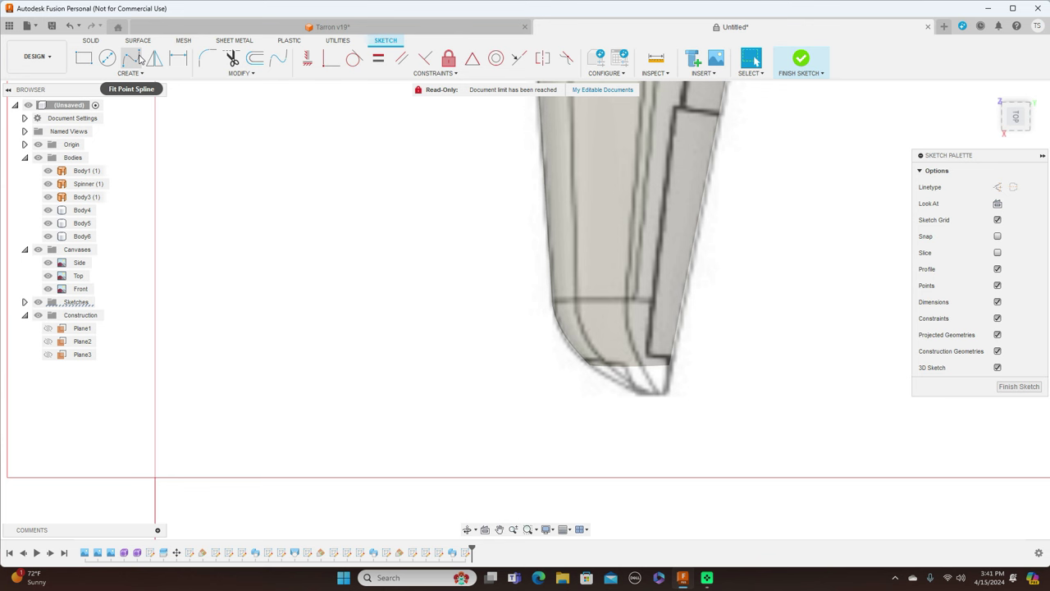
pyautogui.click(133, 58)
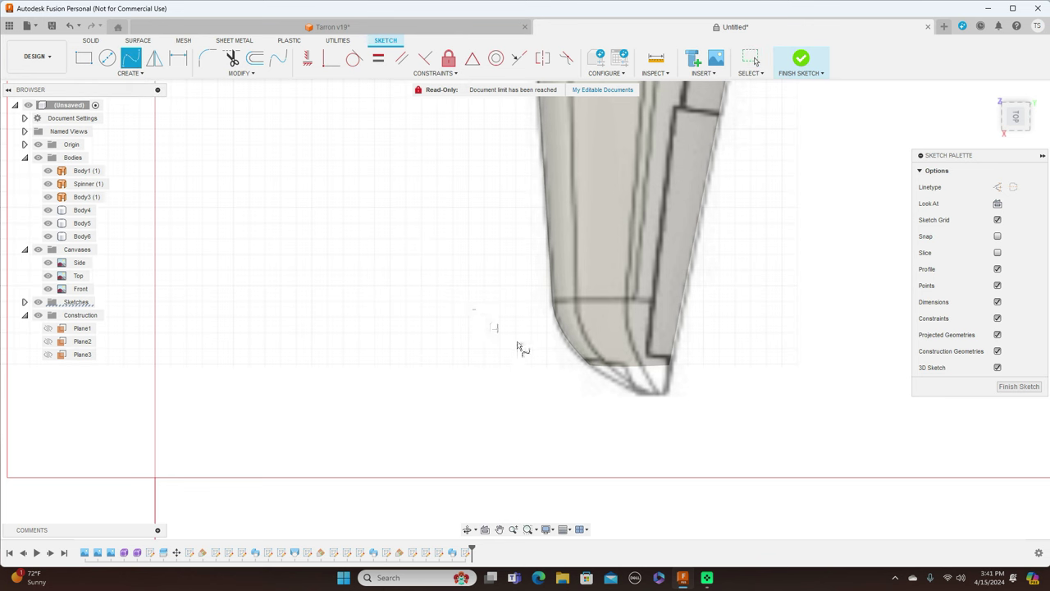
pyautogui.rightClick(579, 388)
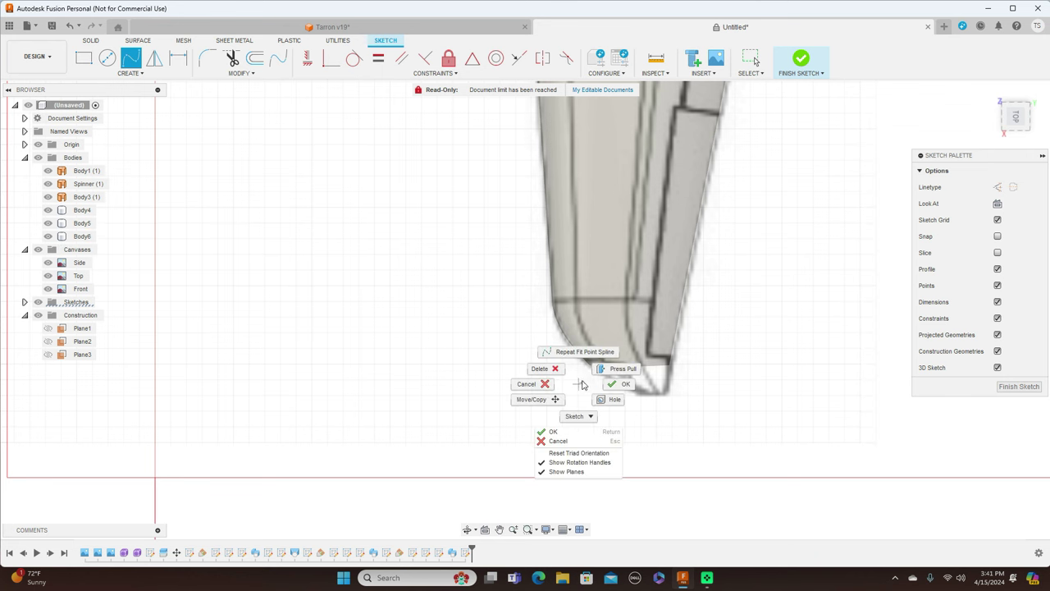
pyautogui.click(541, 384)
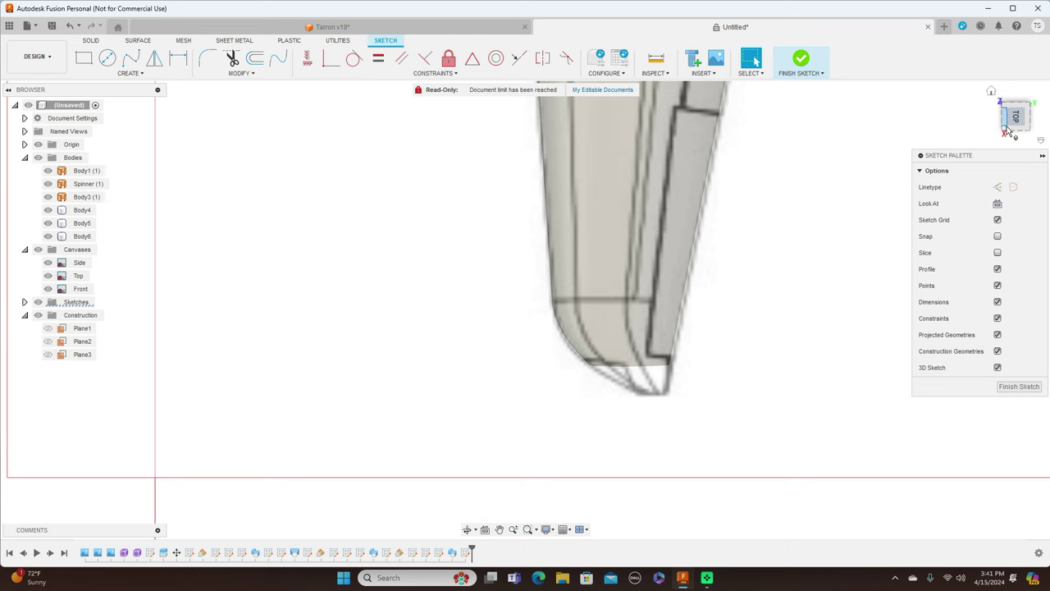
pyautogui.moveTo(1009, 122); pyautogui.dragTo(1005, 53)
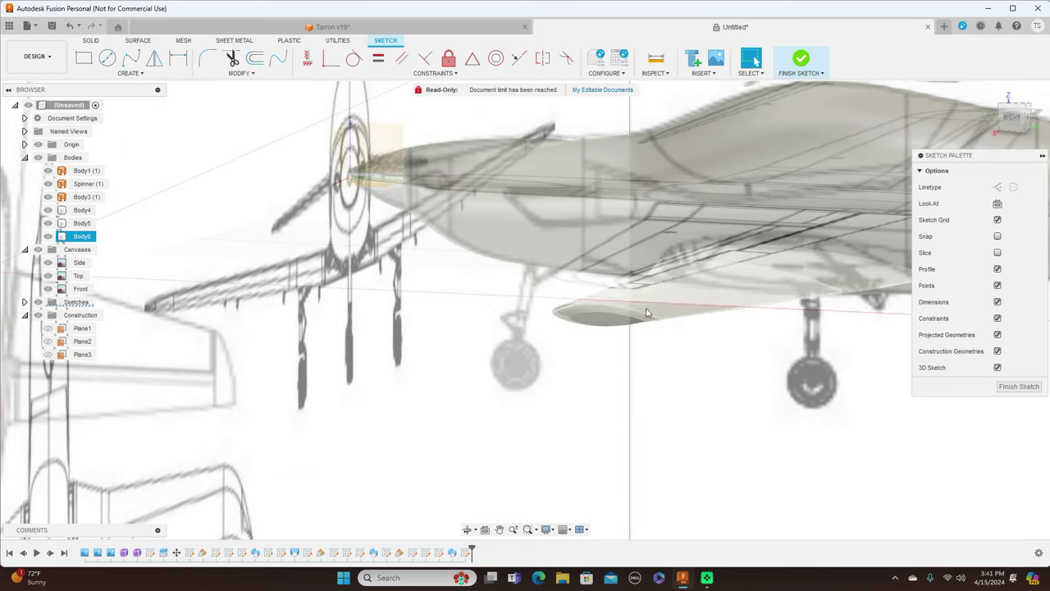
# Finish the open sketch and start a new one on the wing's outer end face
pyautogui.click(1016, 387)
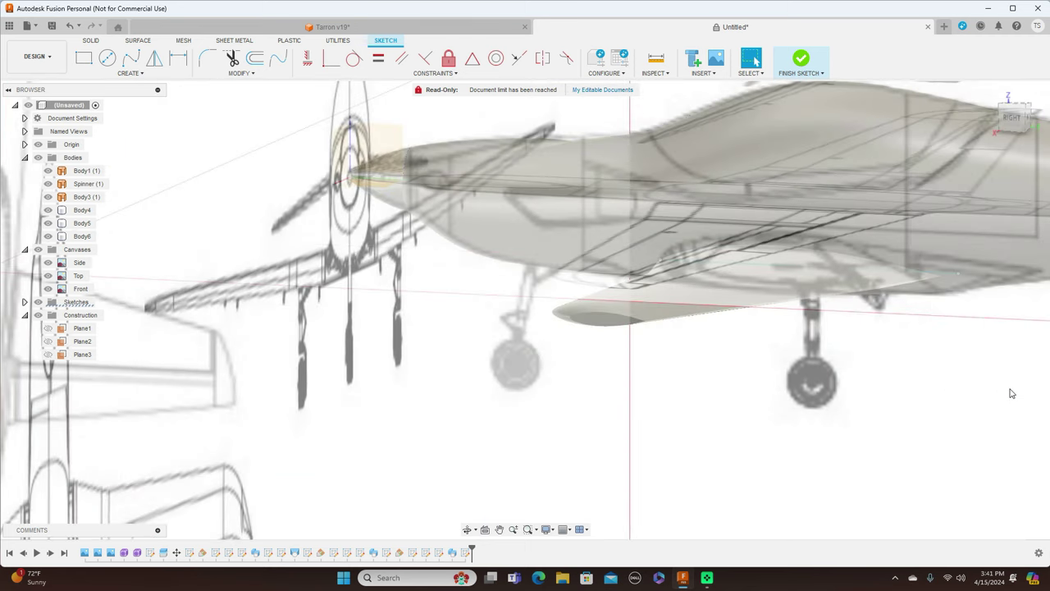
pyautogui.click(1036, 238)
pyautogui.click(1015, 119)
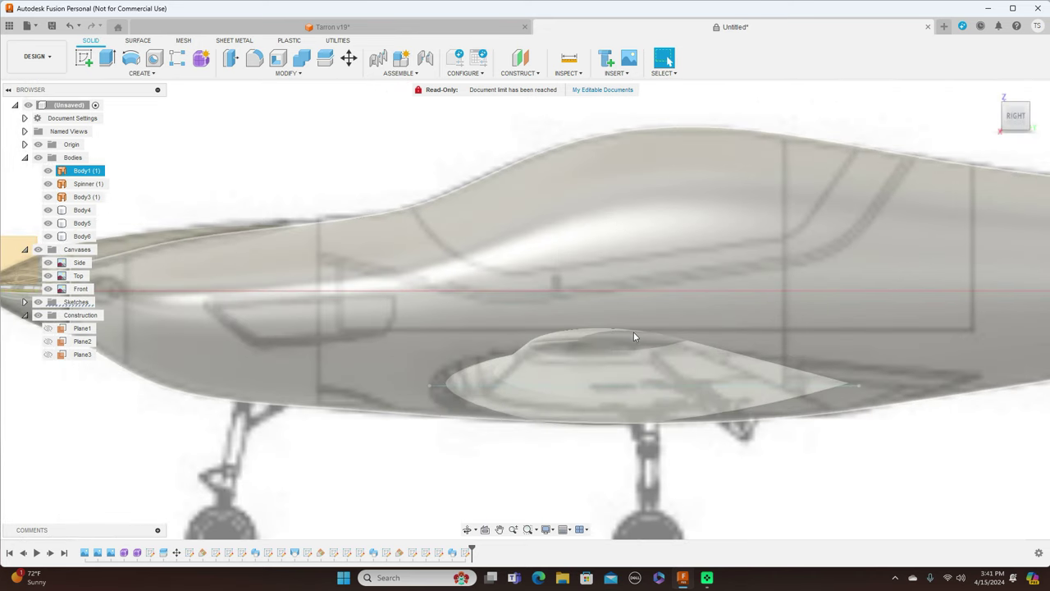
pyautogui.click(634, 341)
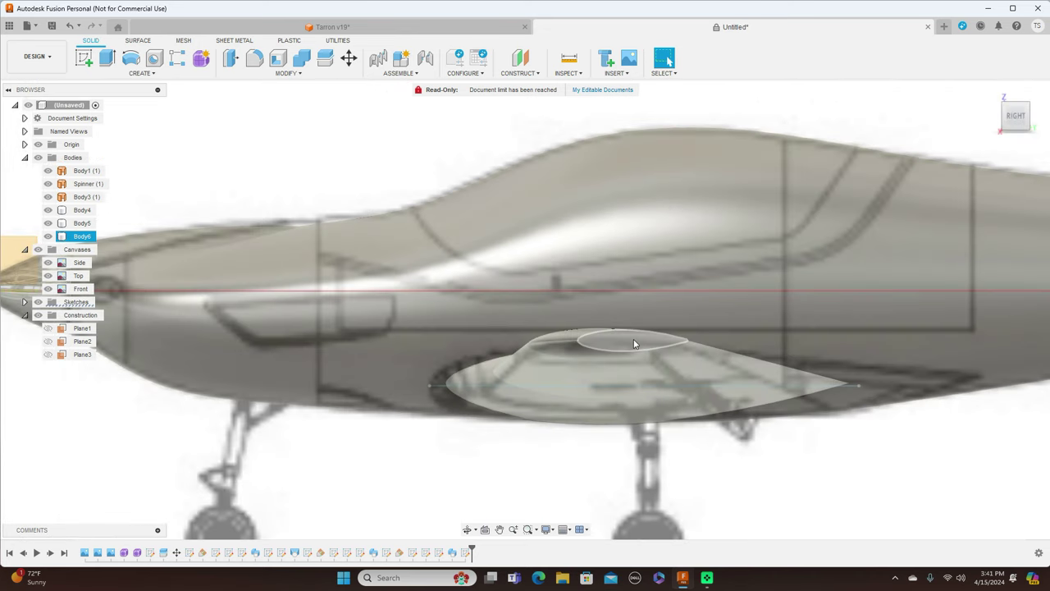
pyautogui.click(634, 343)
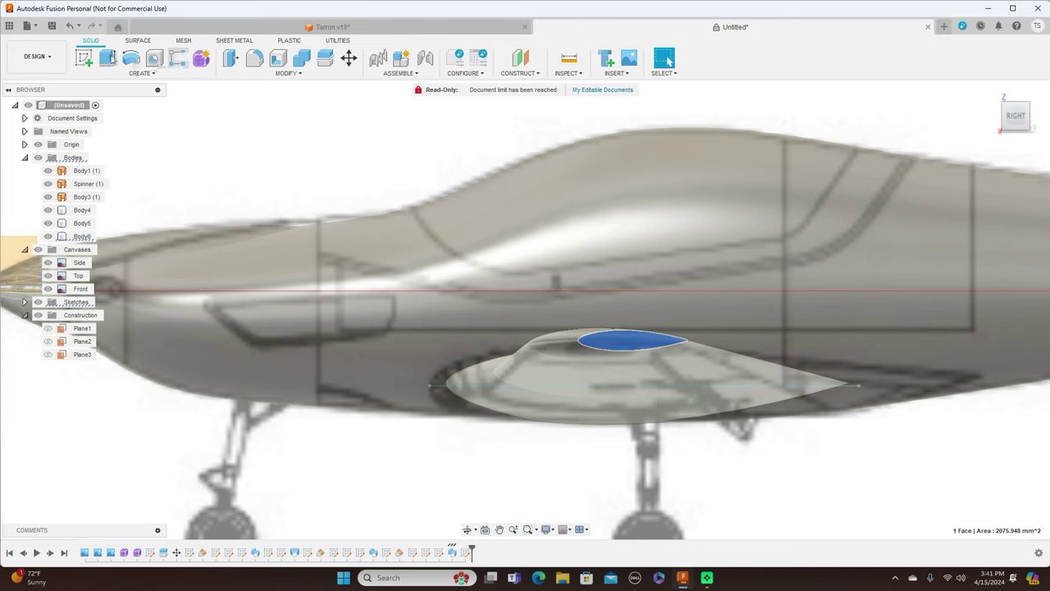
pyautogui.click(85, 59)
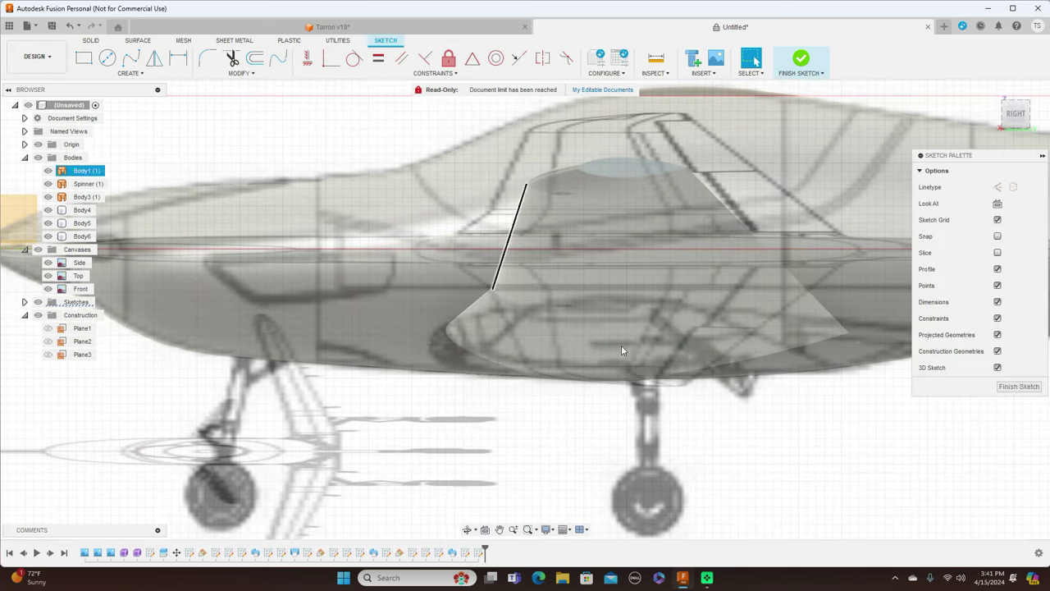
# Project the wing's outer end face into the sketch with the projection link kept on
pyautogui.scroll(1, 778, 485)
pyautogui.moveTo(791, 435); pyautogui.dragTo(779, 494, button='middle')
pyautogui.press('p')
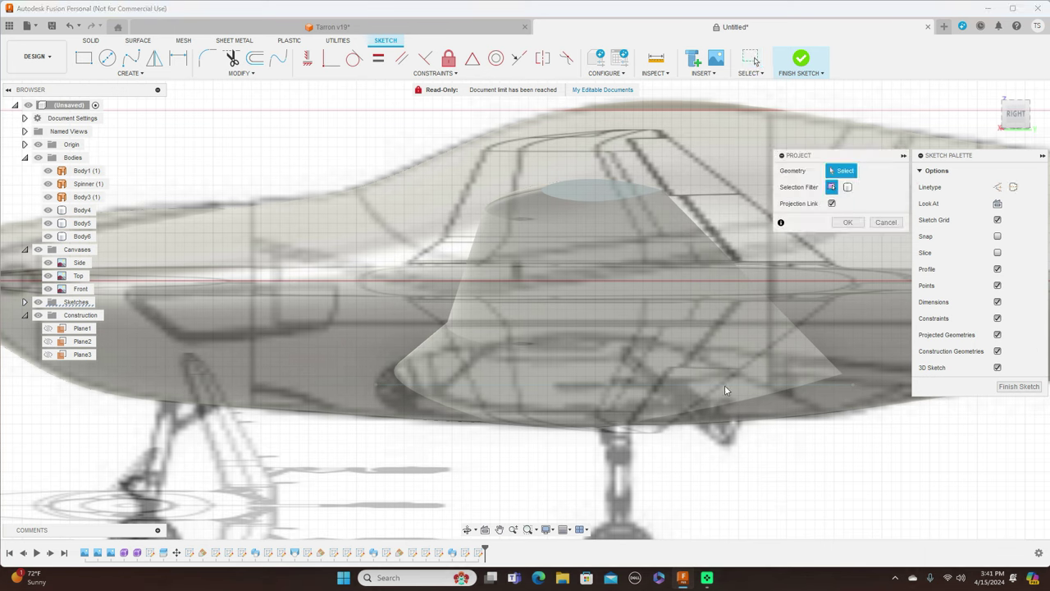
pyautogui.click(604, 194)
pyautogui.click(847, 223)
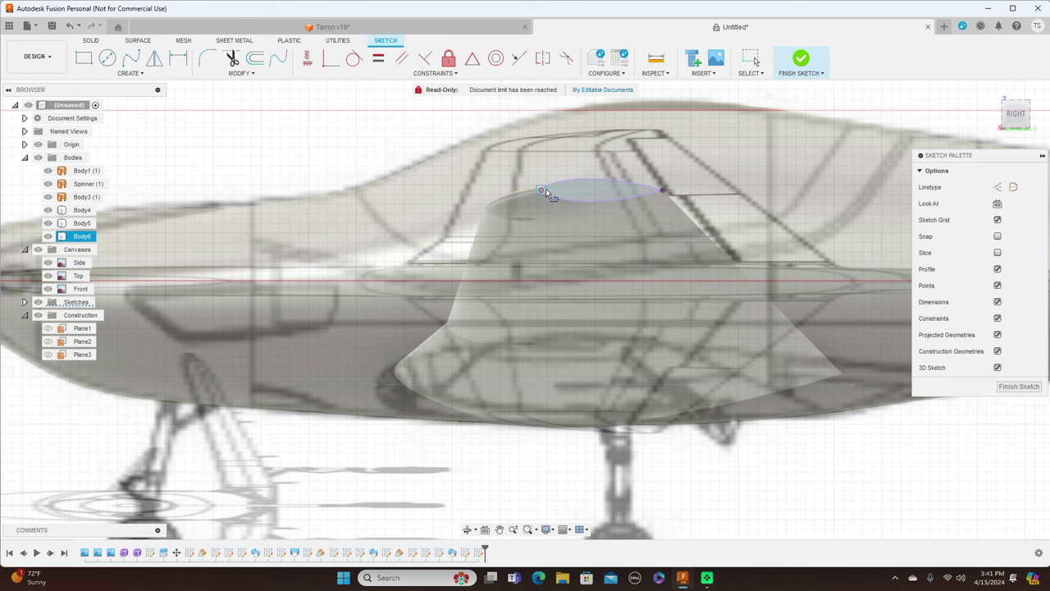
# Draw the chord line from the front to the trailing end of the projected airfoil, and finish the sketch
pyautogui.press('l')
pyautogui.click(541, 190)
pyautogui.click(662, 191)
pyautogui.rightClick(664, 191)
pyautogui.click(698, 191)
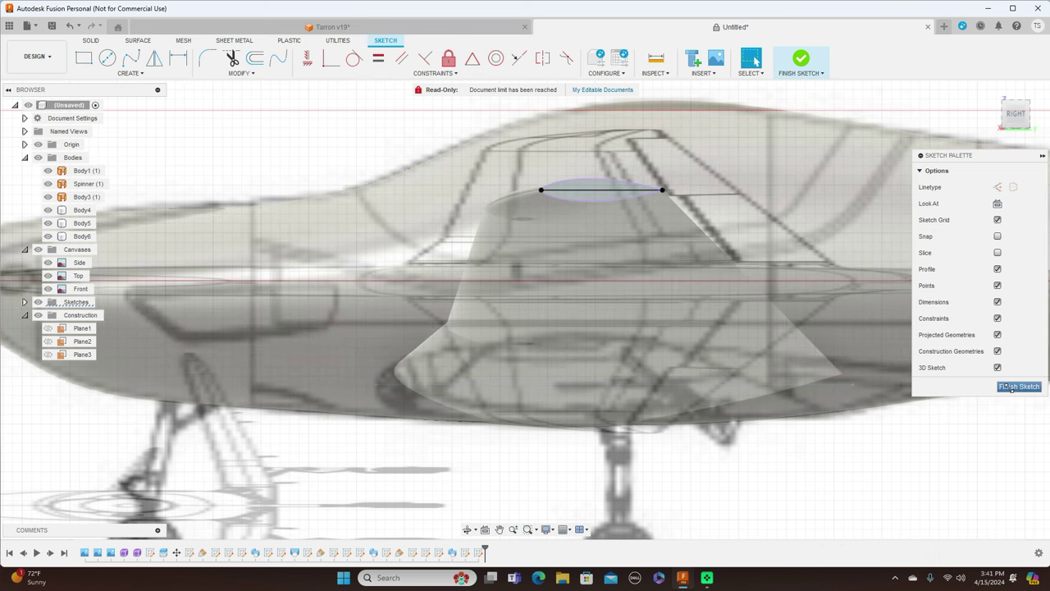
pyautogui.click(1019, 386)
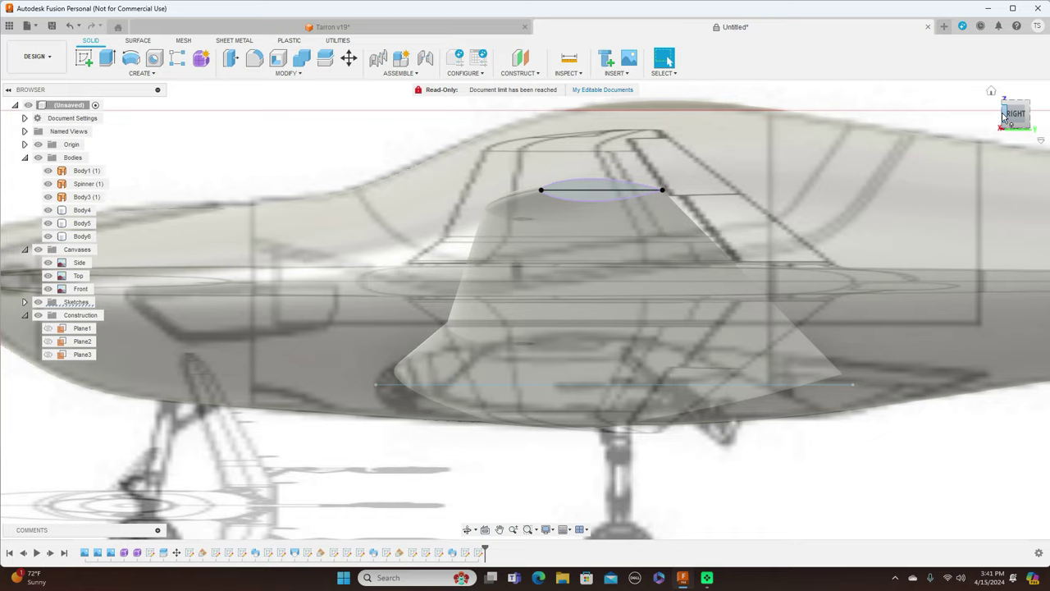
# Show Plane3 and start a new sketch on it
pyautogui.moveTo(1002, 116); pyautogui.dragTo(1032, 113)
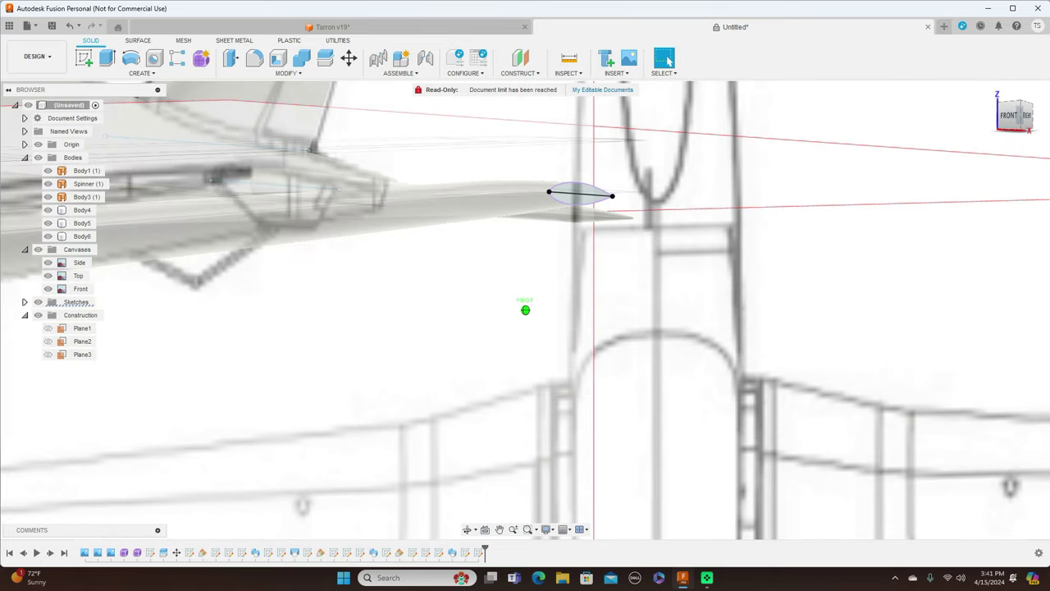
pyautogui.click(238, 225)
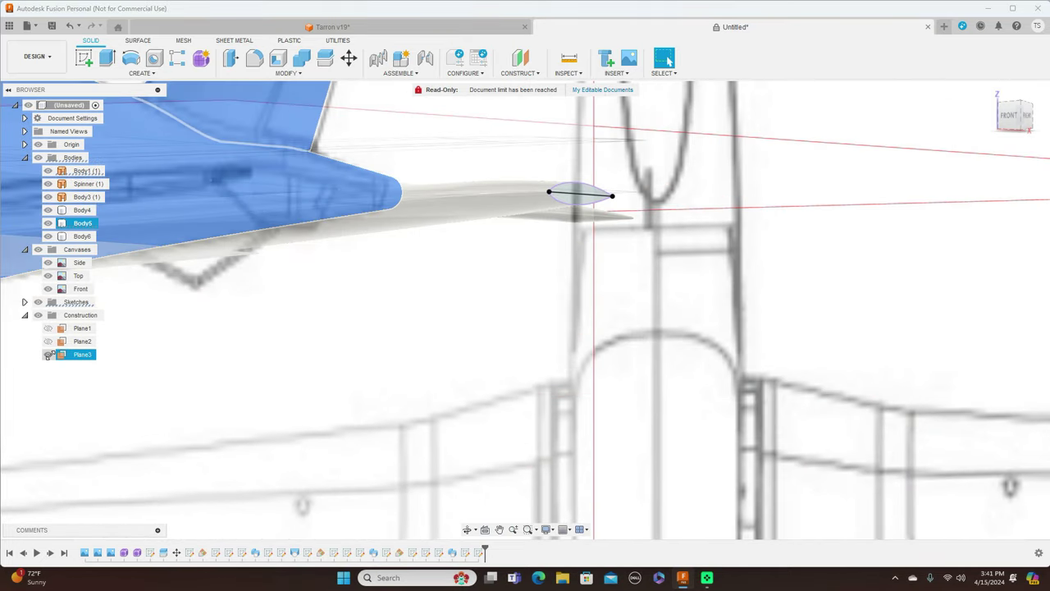
pyautogui.click(1011, 116)
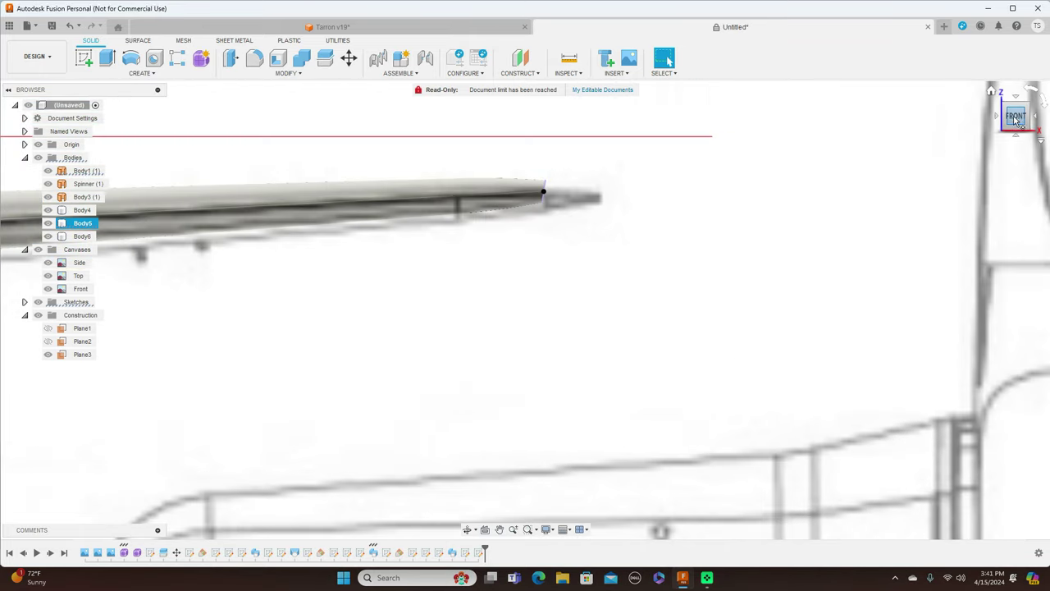
pyautogui.scroll(-2, 761, 262)
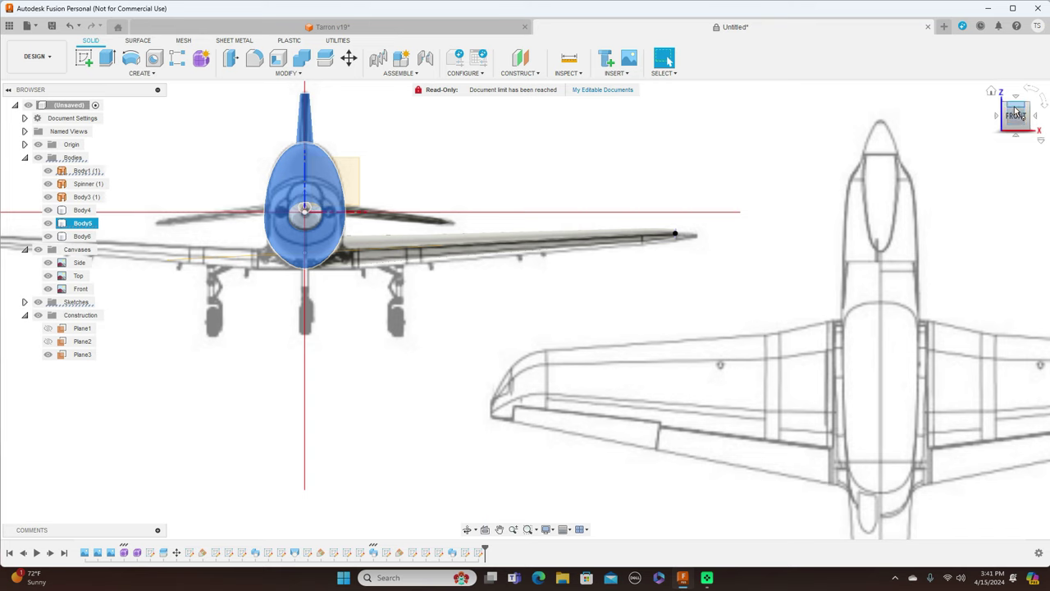
pyautogui.moveTo(1015, 112); pyautogui.dragTo(1009, 131)
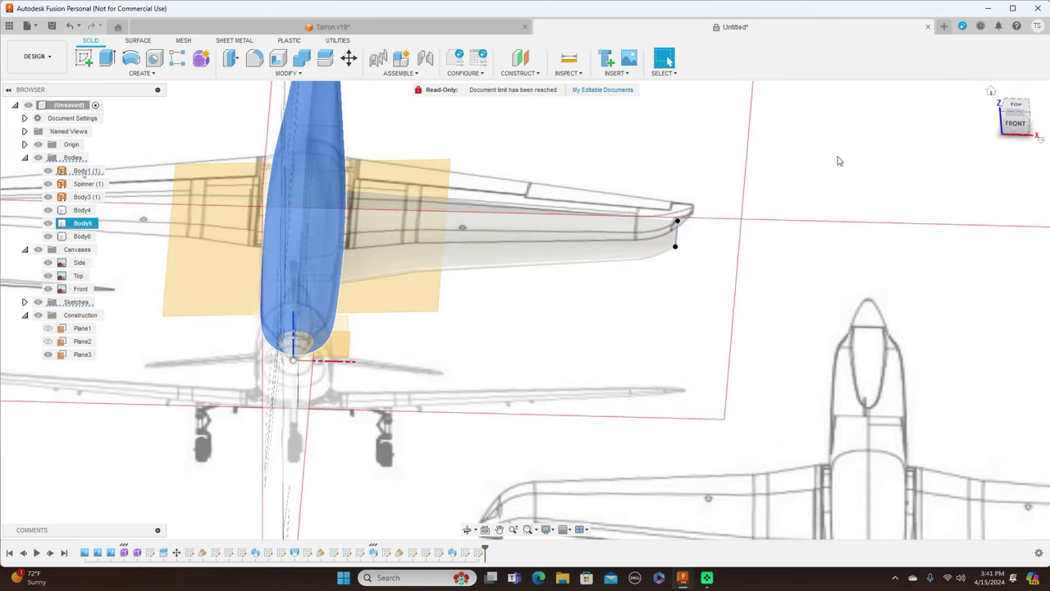
pyautogui.click(421, 190)
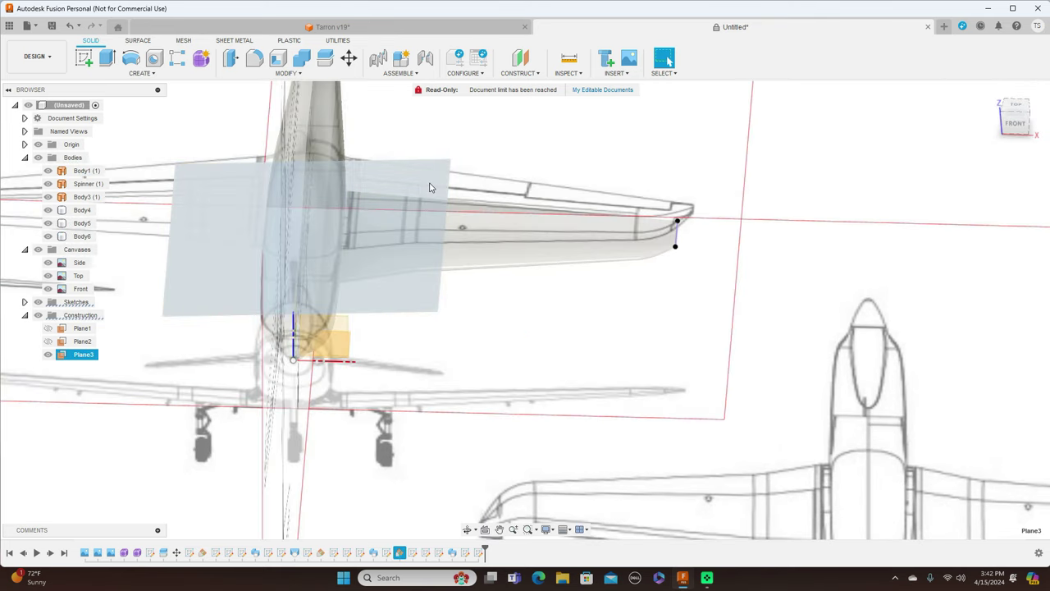
pyautogui.click(84, 60)
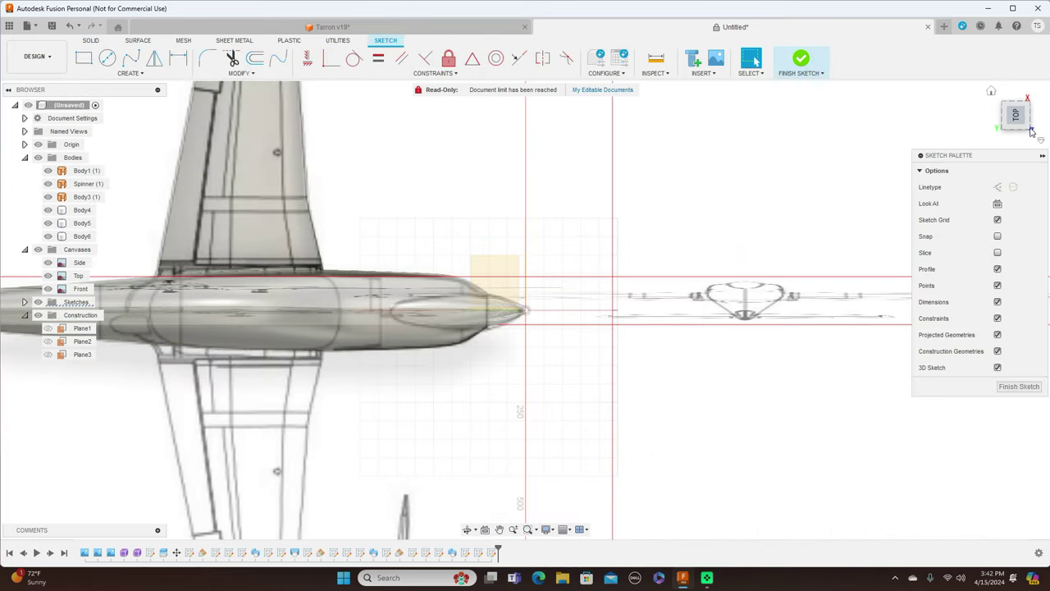
# Trace the wingtip's leading edge on the top canvas with a three-point fit point spline starting at the chord's front end
pyautogui.moveTo(1030, 131); pyautogui.dragTo(982, 179)
pyautogui.moveTo(931, 446); pyautogui.dragTo(741, 286, button='middle')
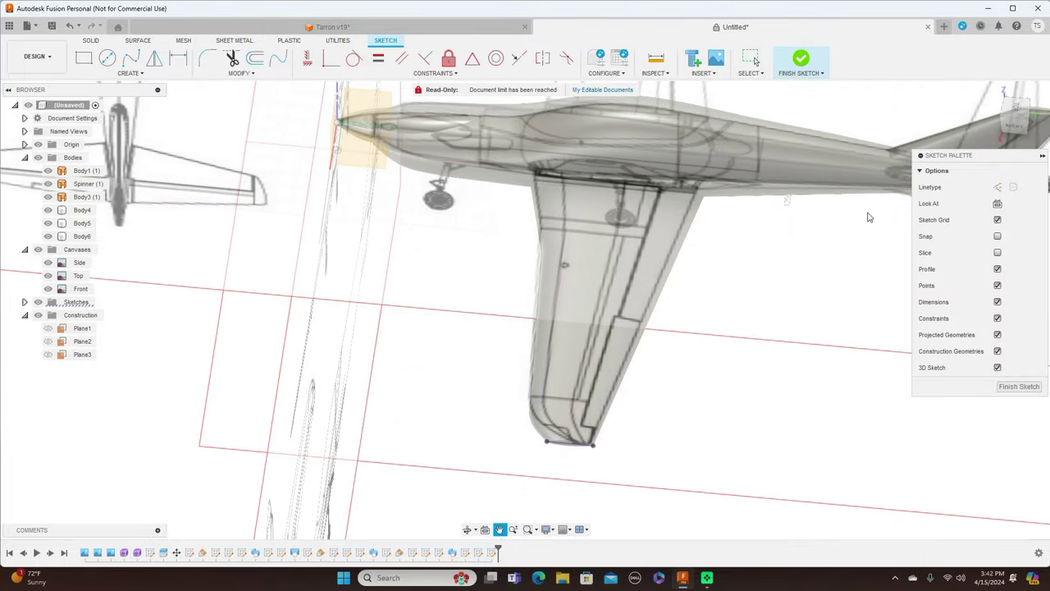
pyautogui.click(1018, 108)
pyautogui.scroll(5, 767, 263)
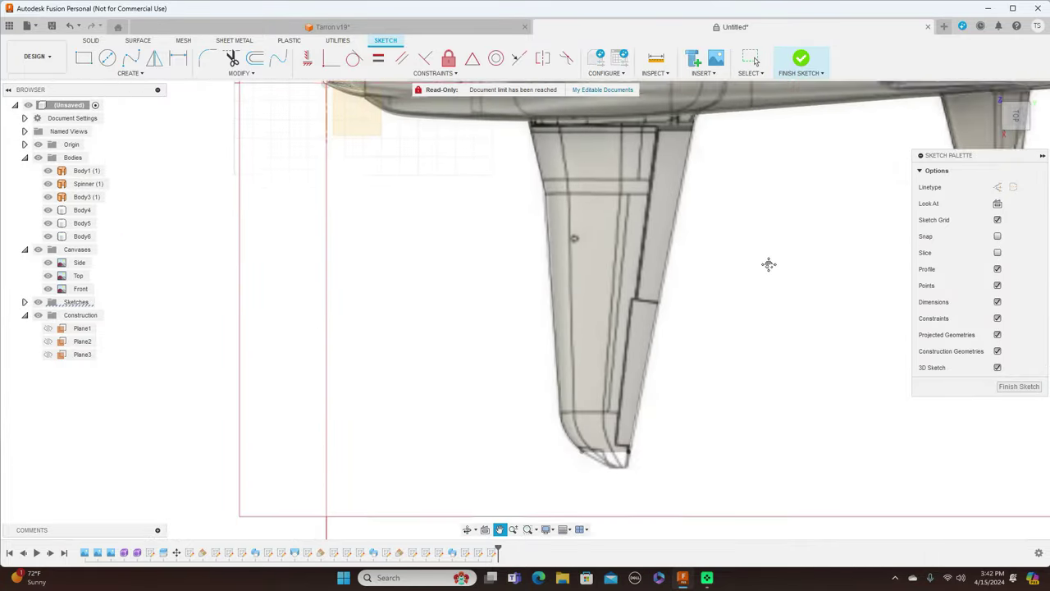
pyautogui.scroll(5, 764, 260)
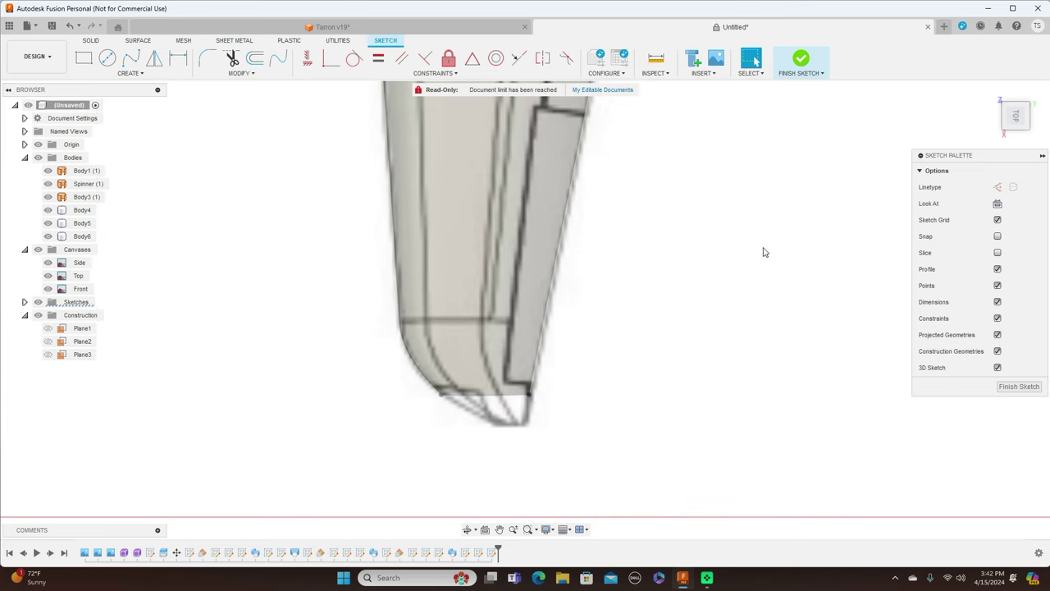
pyautogui.click(130, 57)
pyautogui.click(402, 328)
pyautogui.click(441, 395)
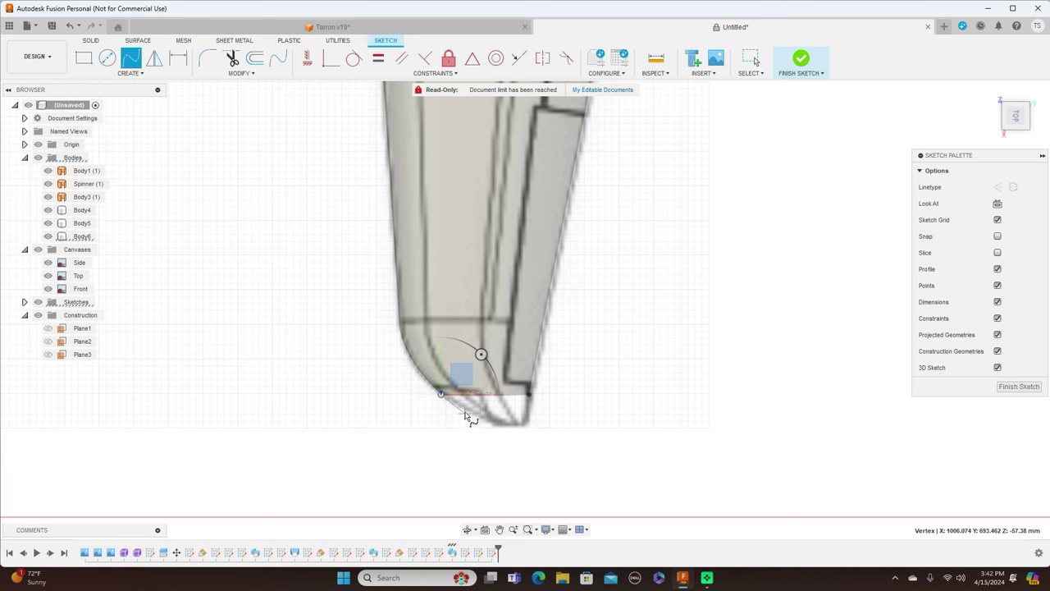
pyautogui.click(465, 411)
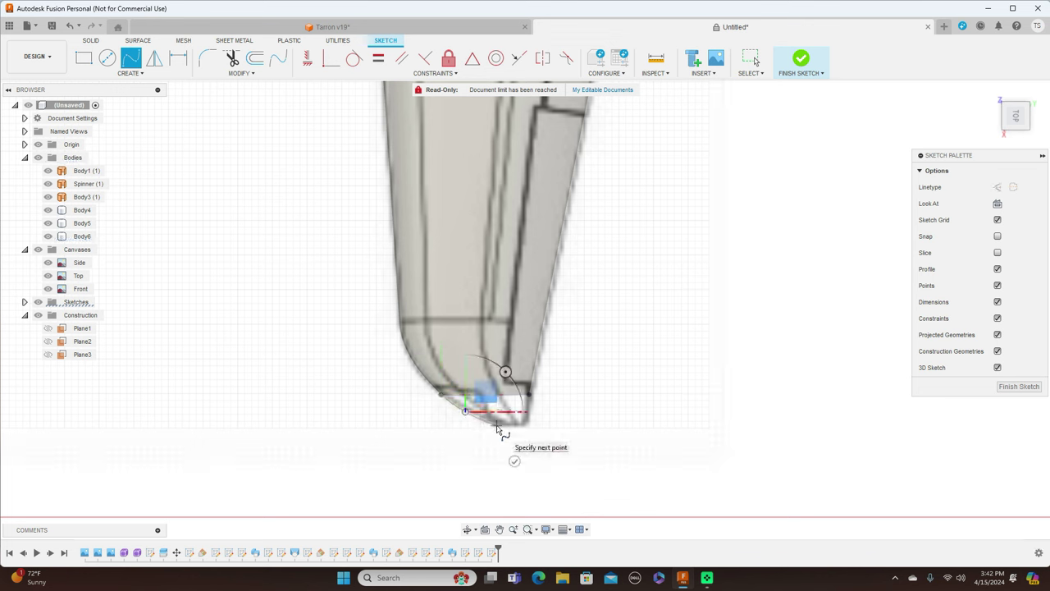
pyautogui.click(496, 426)
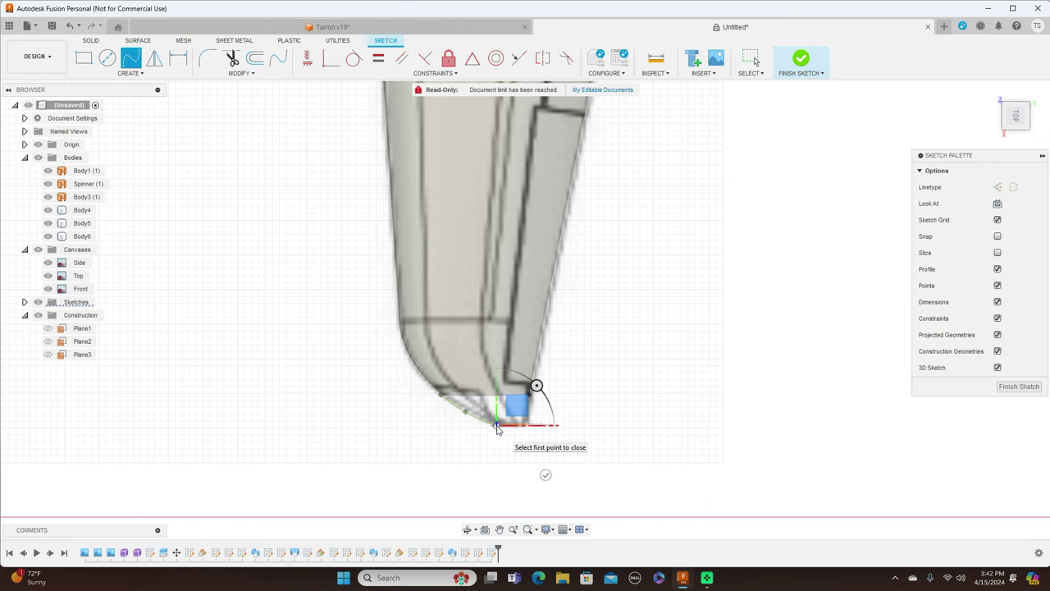
pyautogui.rightClick(497, 426)
pyautogui.click(534, 430)
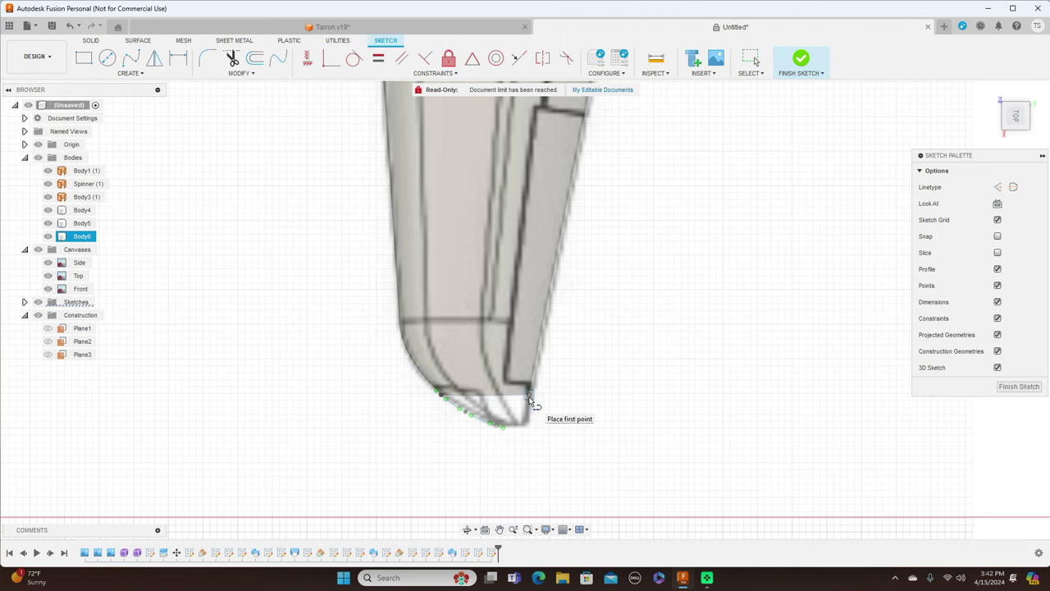
# Draw a line about 46 mm long from the chord's trailing end to the outer tip corner, and one about 37 mm across to the spline's end
pyautogui.press('l')
pyautogui.click(529, 395)
pyautogui.scroll(3, 529, 427)
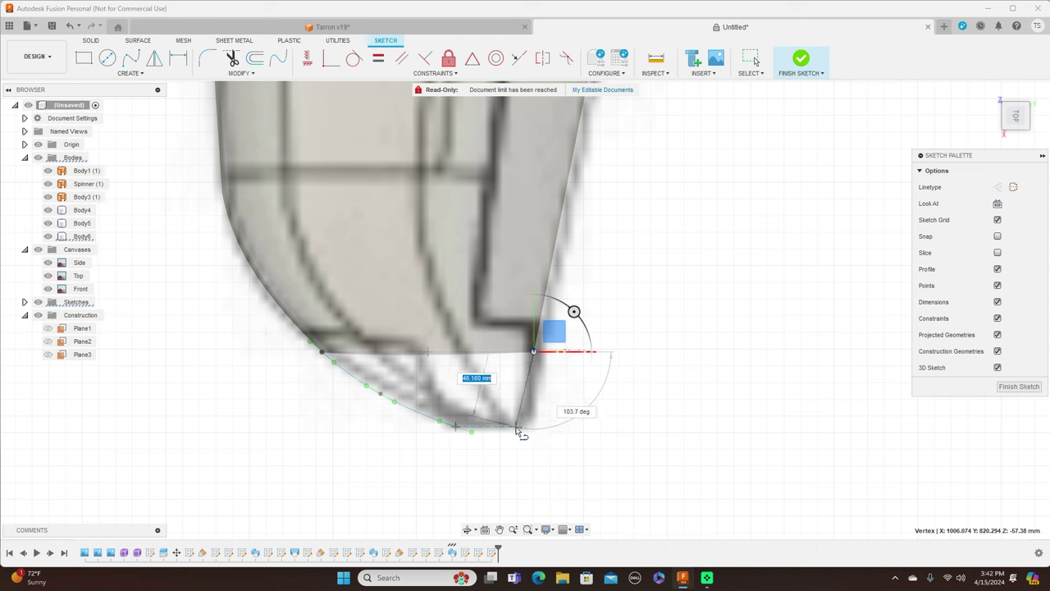
pyautogui.click(518, 427)
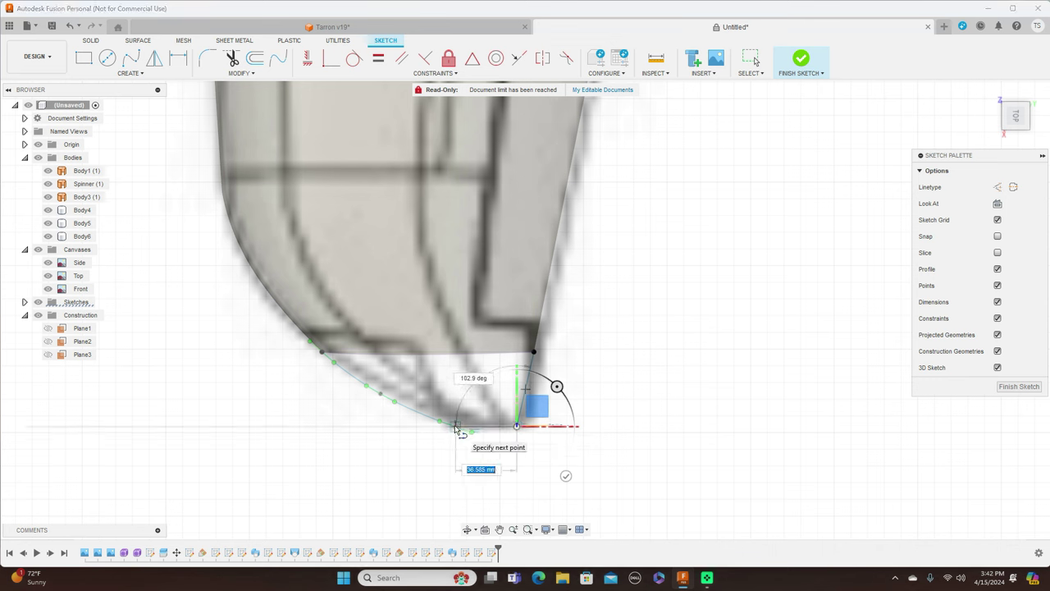
pyautogui.click(456, 427)
pyautogui.rightClick(460, 430)
pyautogui.click(495, 417)
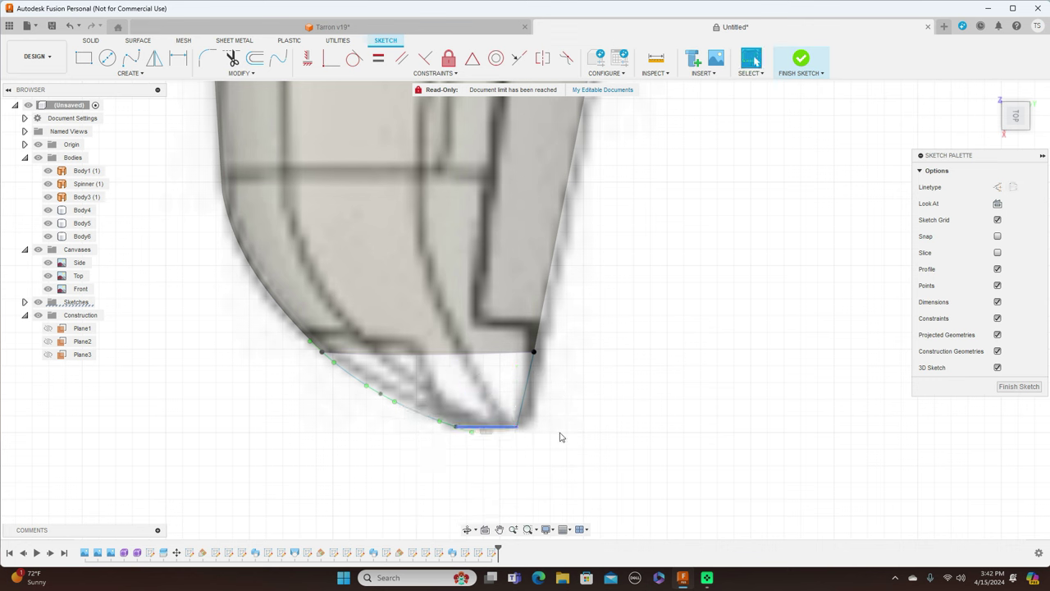
# Project the airfoil's chord line into the wingtip sketch to close the outline, and finish the sketch
pyautogui.click(1018, 129)
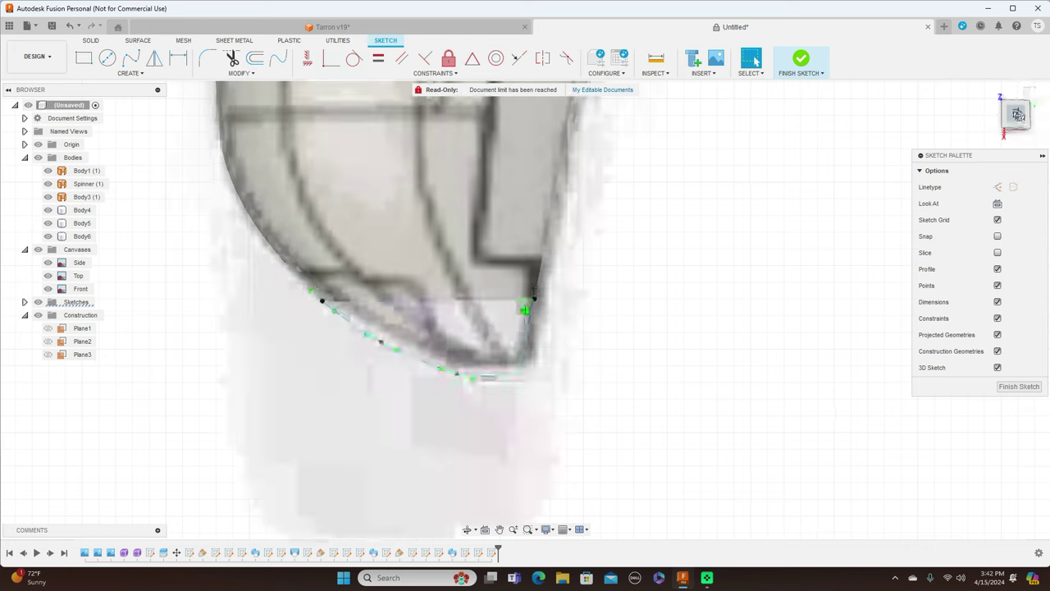
pyautogui.press('p')
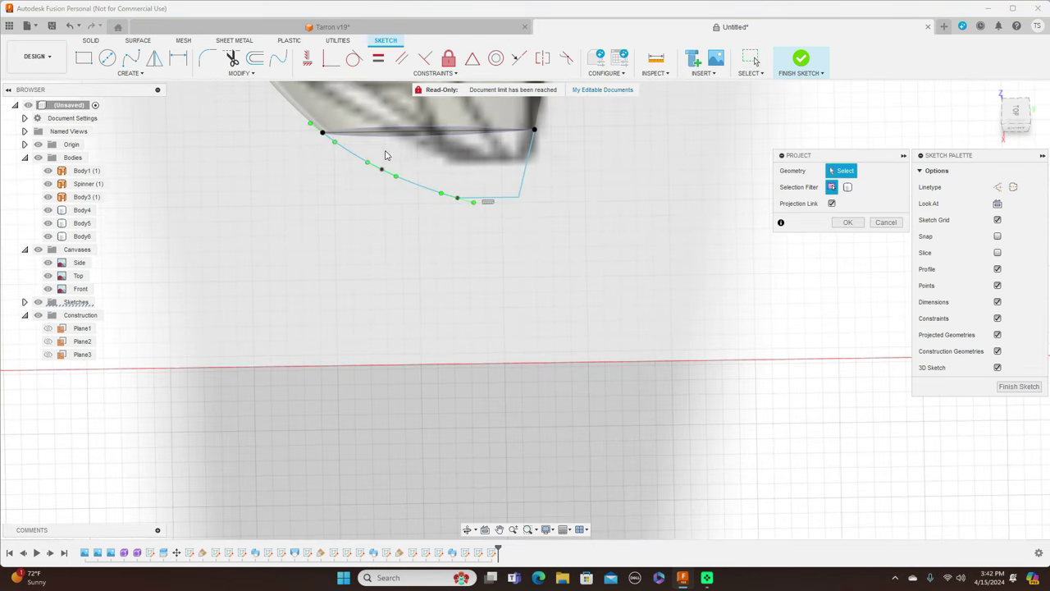
pyautogui.click(404, 133)
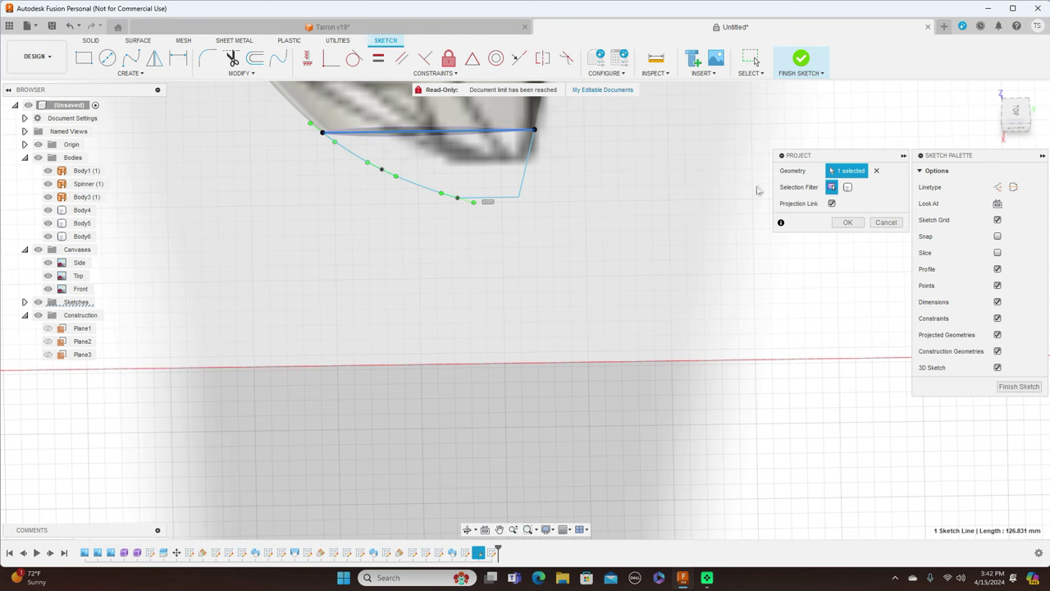
pyautogui.click(846, 223)
pyautogui.scroll(2, 674, 234)
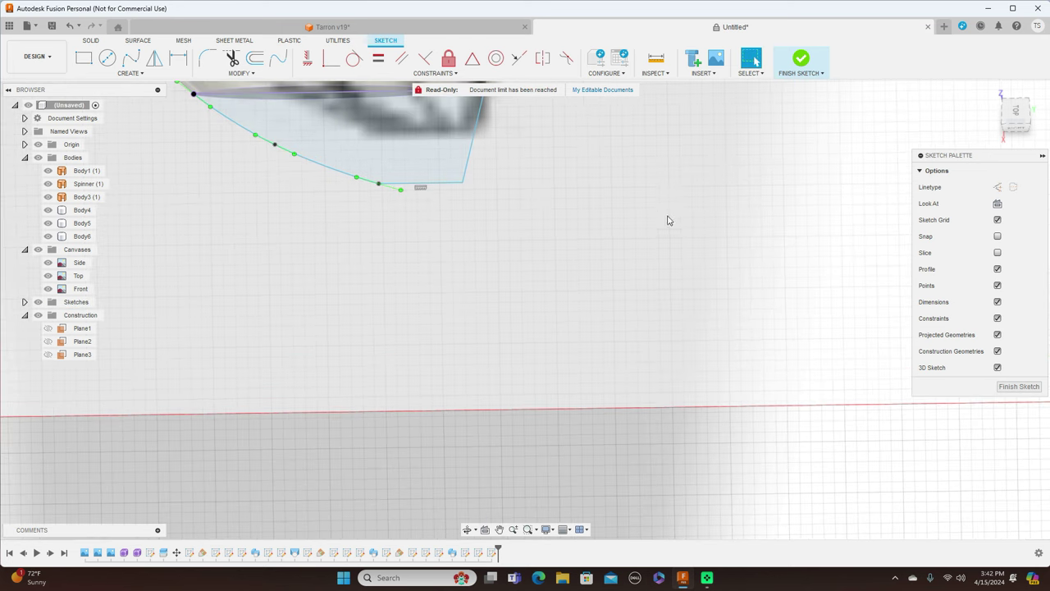
pyautogui.moveTo(668, 221); pyautogui.dragTo(771, 358, button='middle')
pyautogui.click(1020, 386)
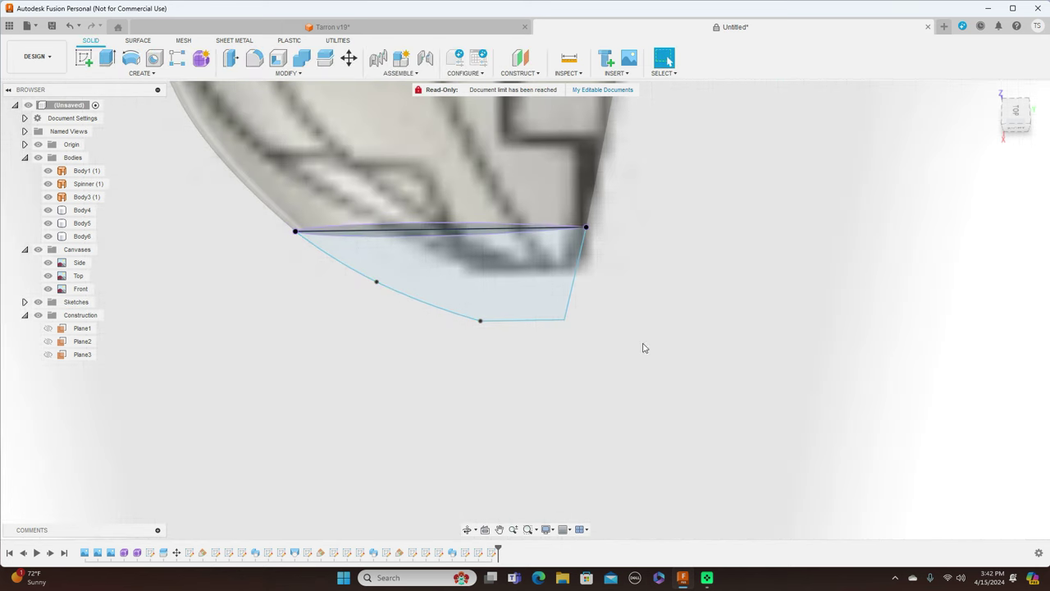
# Loft the wingtip from the wing's end airfoil profile to the tip outline, joining it to the wing
pyautogui.click(141, 73)
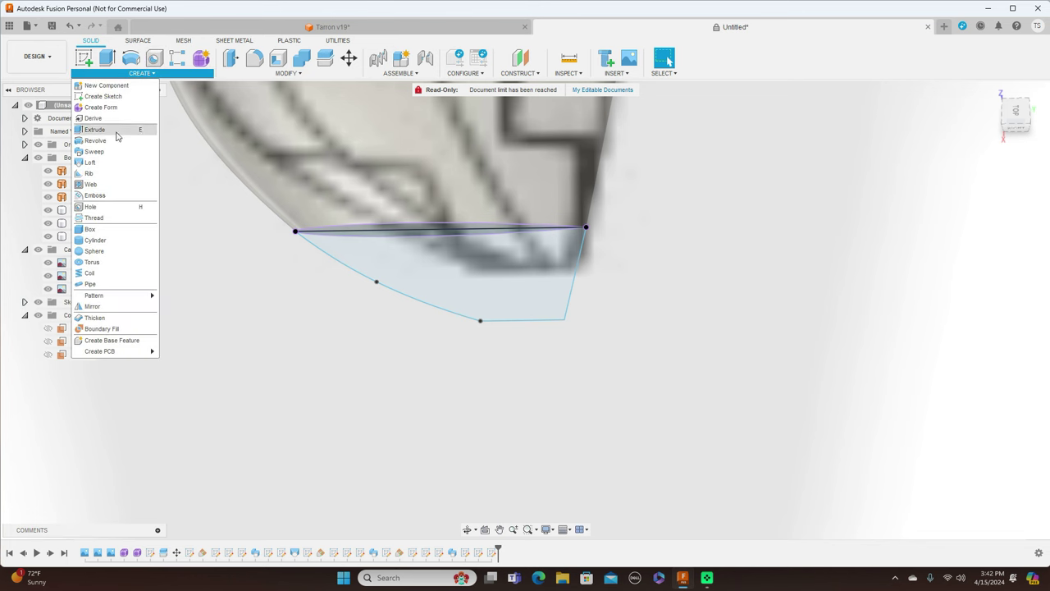
pyautogui.click(98, 160)
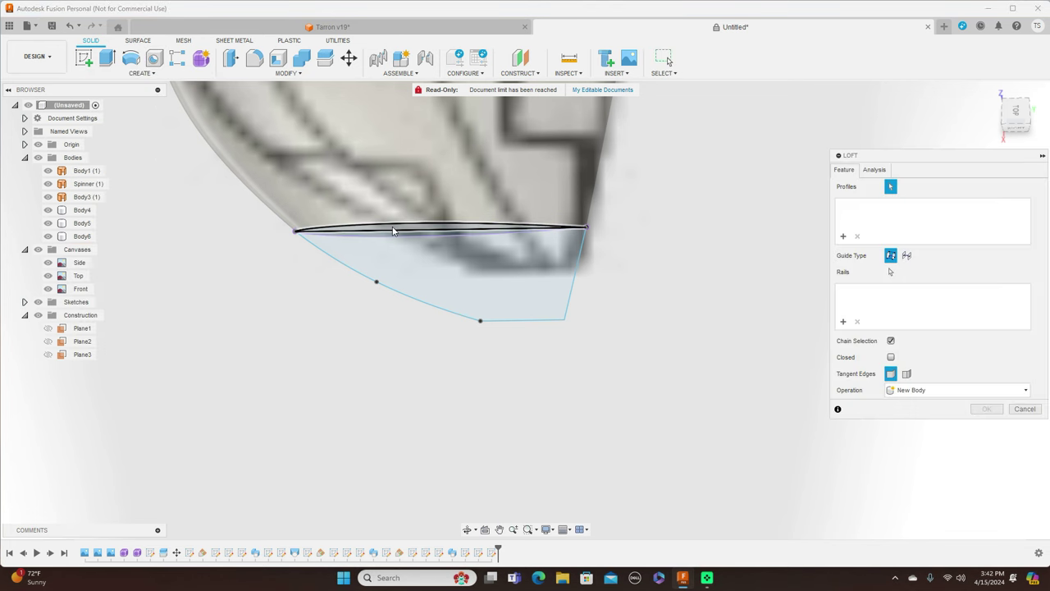
pyautogui.click(392, 233)
pyautogui.click(462, 260)
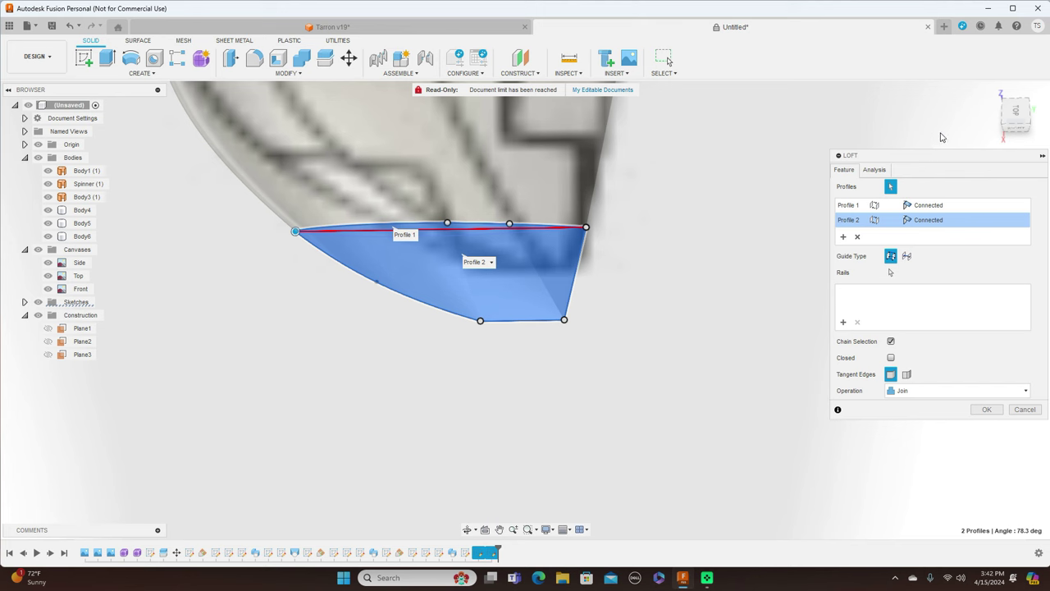
pyautogui.click(1026, 123)
pyautogui.moveTo(648, 316); pyautogui.dragTo(638, 449, button='middle')
pyautogui.scroll(-5, 652, 403)
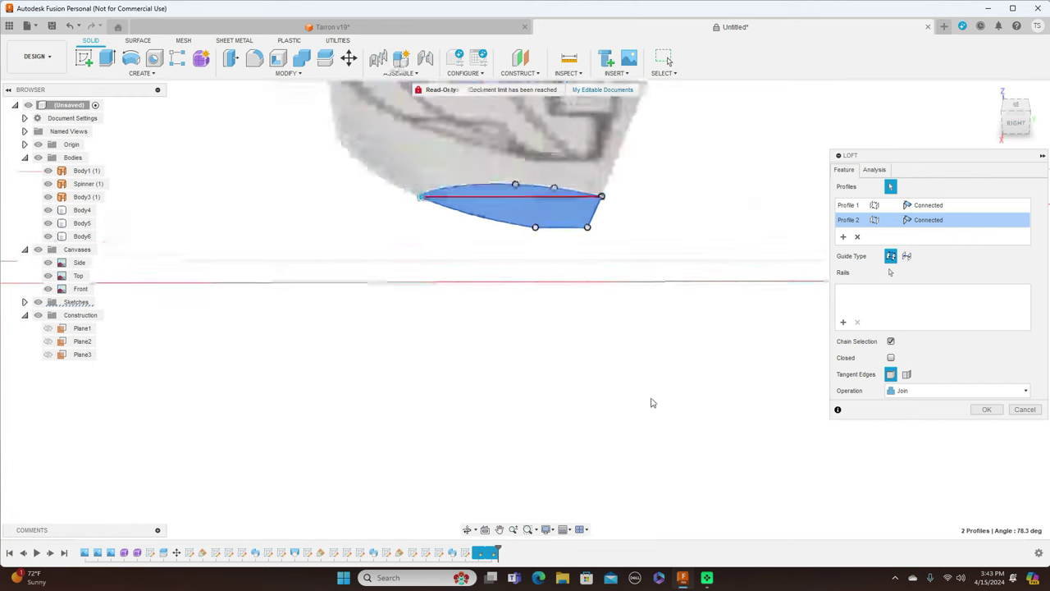
pyautogui.click(1016, 122)
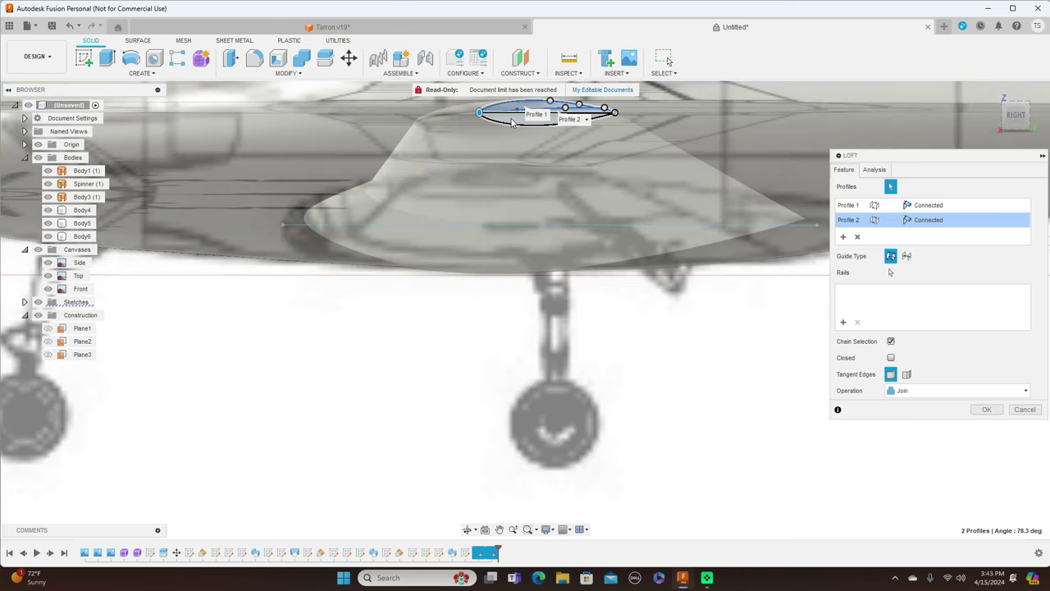
pyautogui.click(987, 410)
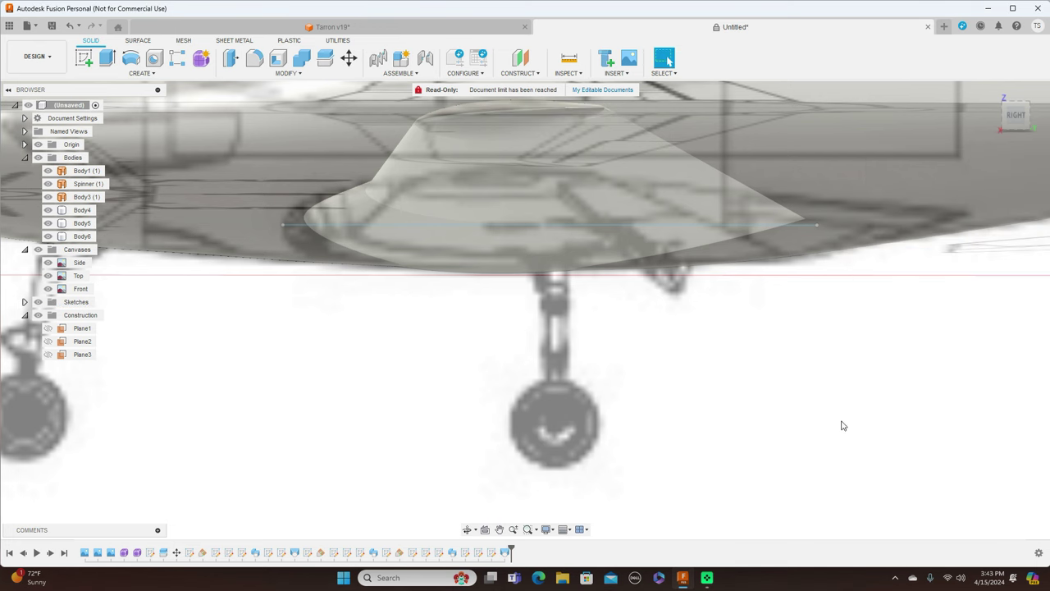
# Hide the reference canvases, the origin and the sketches so only the aircraft bodies are displayed
pyautogui.scroll(-5, 821, 399)
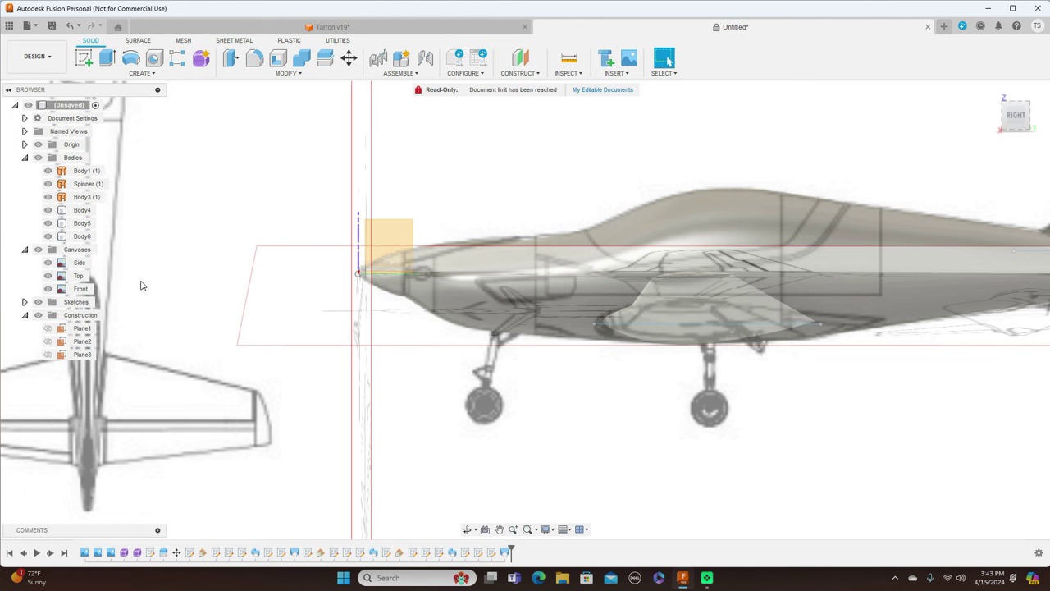
pyautogui.click(38, 249)
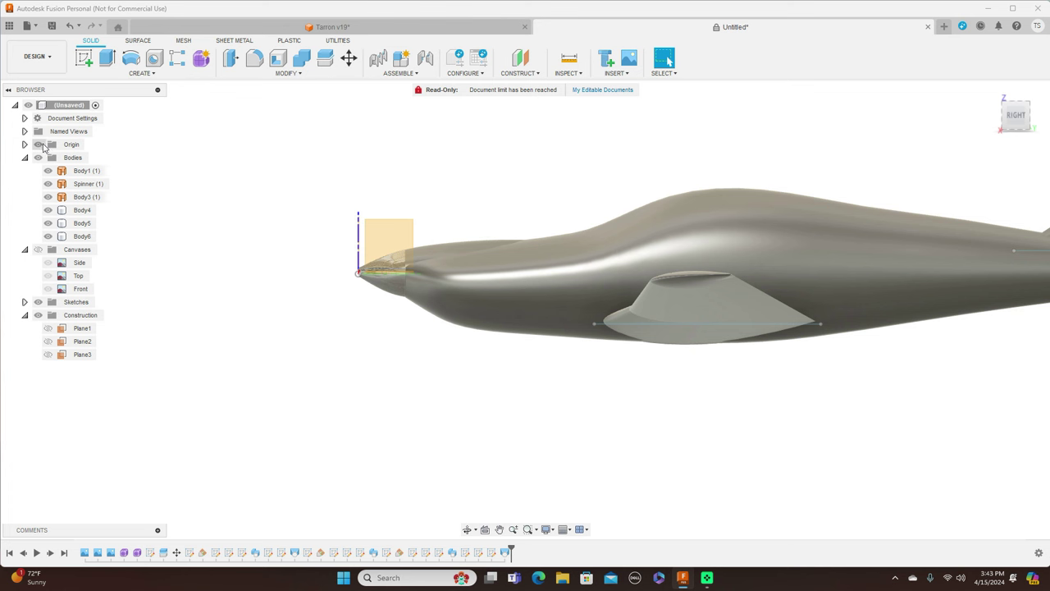
pyautogui.click(37, 144)
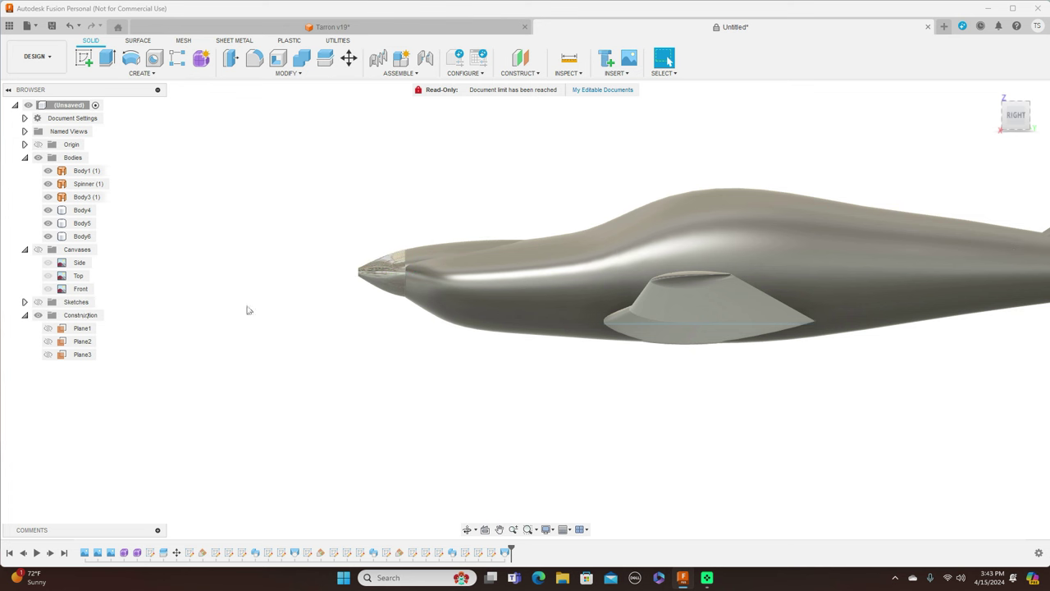
# Mirror the wing body across the fuselage's vertical centre plane as a new body
pyautogui.moveTo(829, 166); pyautogui.dragTo(572, 171, button='middle')
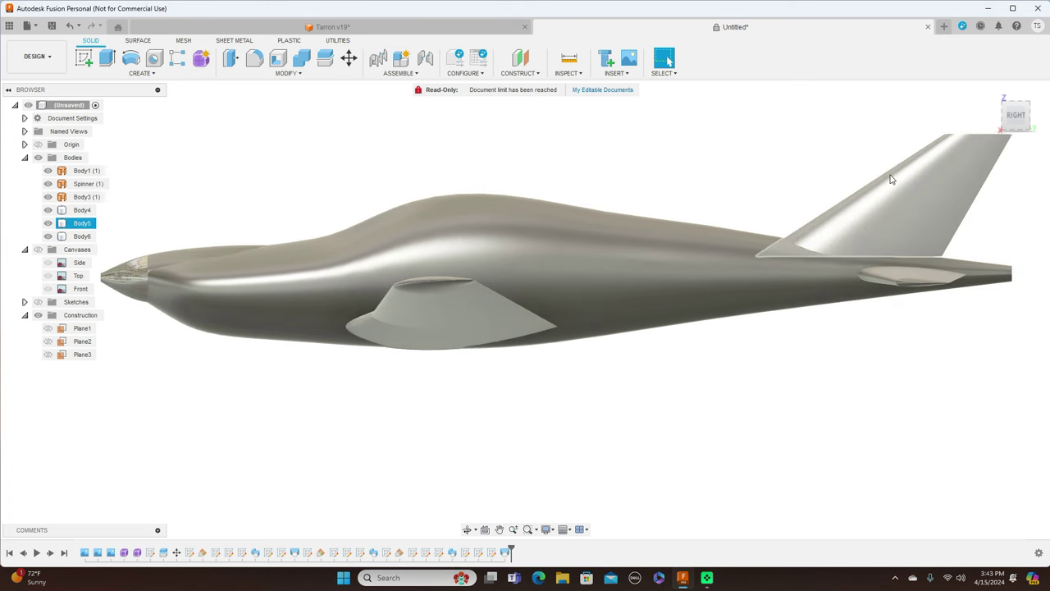
pyautogui.scroll(-2, 893, 168)
pyautogui.moveTo(1015, 116); pyautogui.dragTo(1009, 159)
pyautogui.moveTo(810, 269); pyautogui.dragTo(817, 421, button='middle')
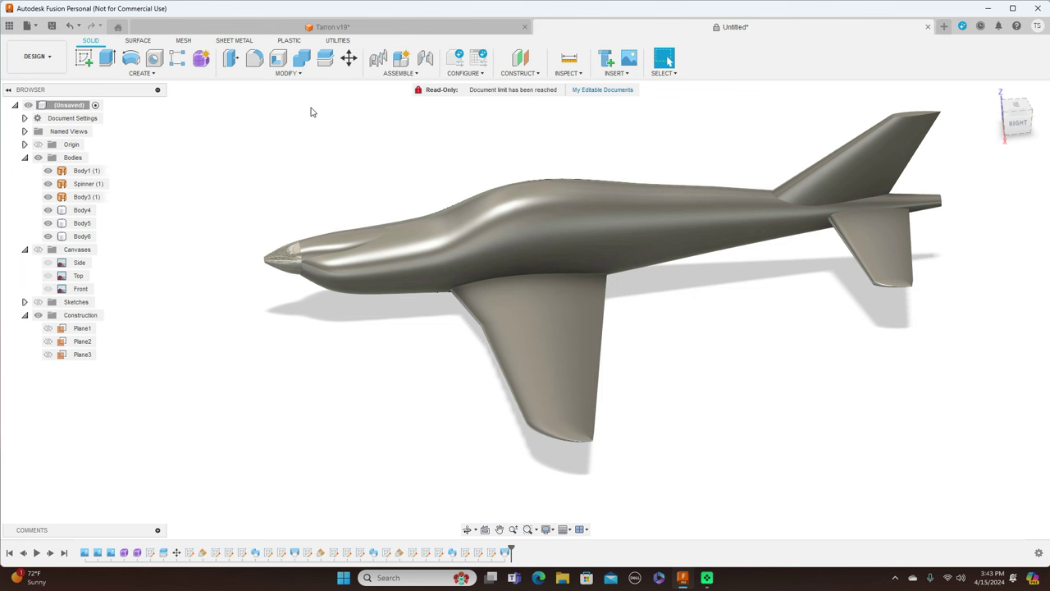
pyautogui.click(154, 74)
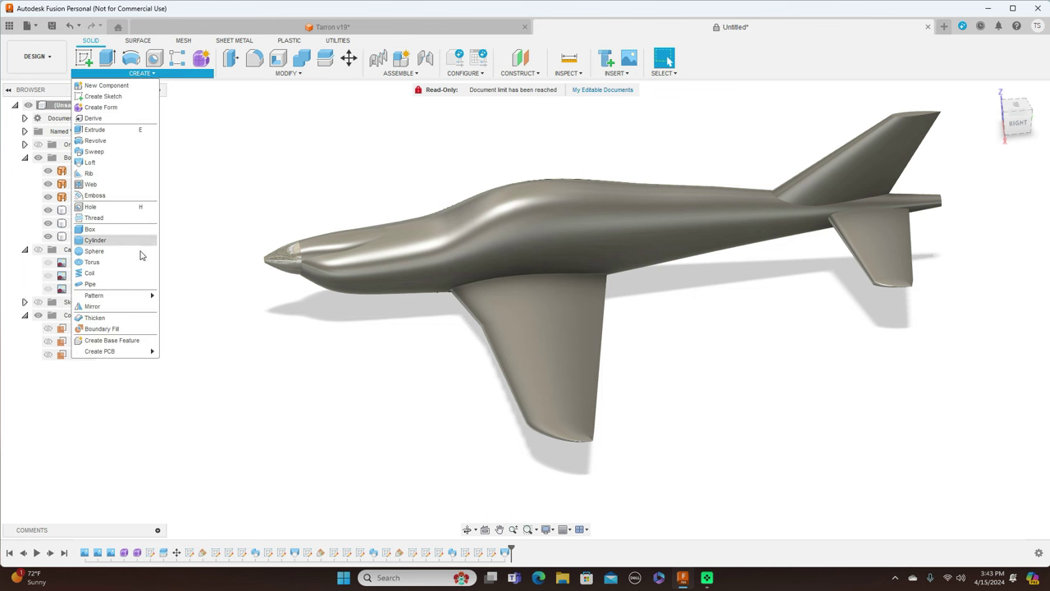
pyautogui.click(123, 306)
pyautogui.click(561, 346)
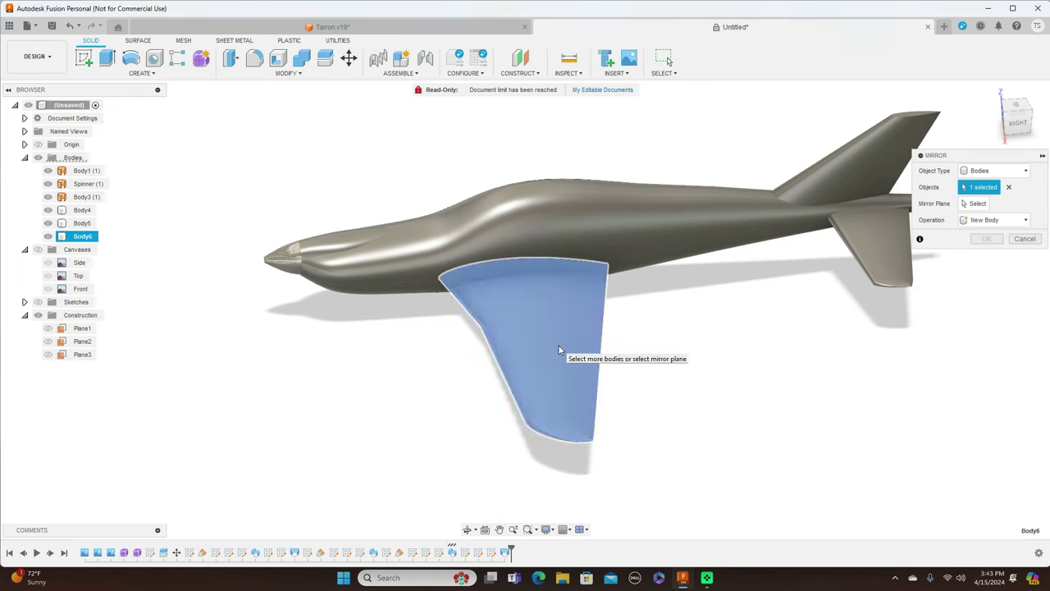
pyautogui.click(980, 204)
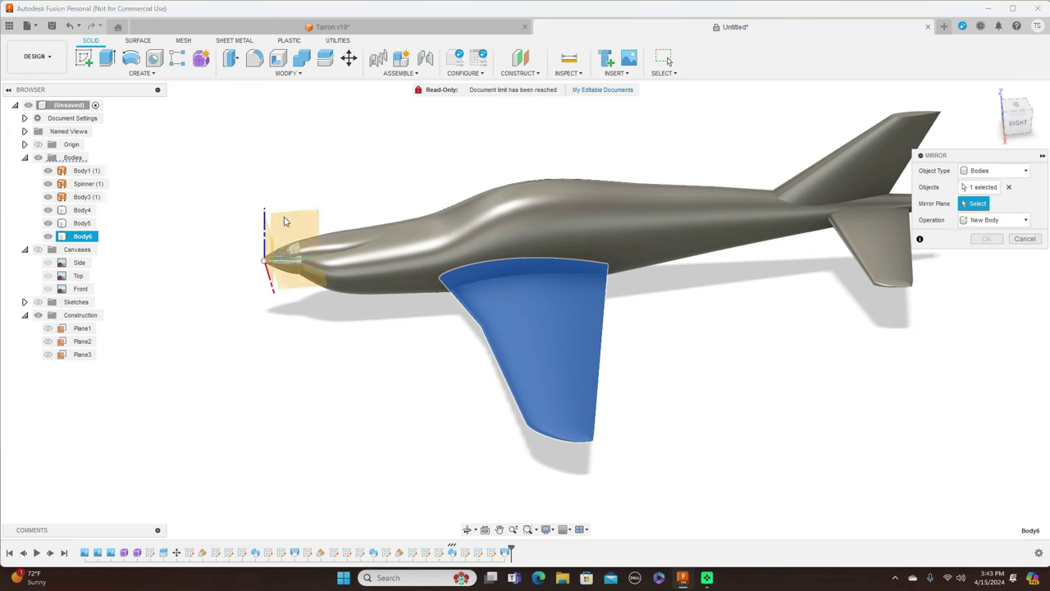
pyautogui.click(286, 227)
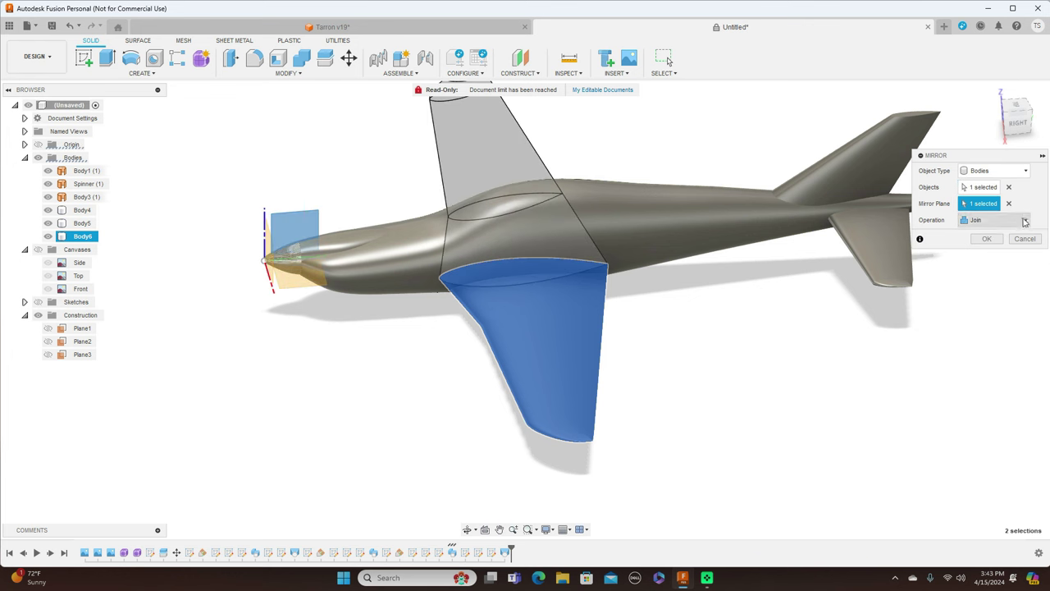
pyautogui.click(1025, 220)
pyautogui.click(987, 235)
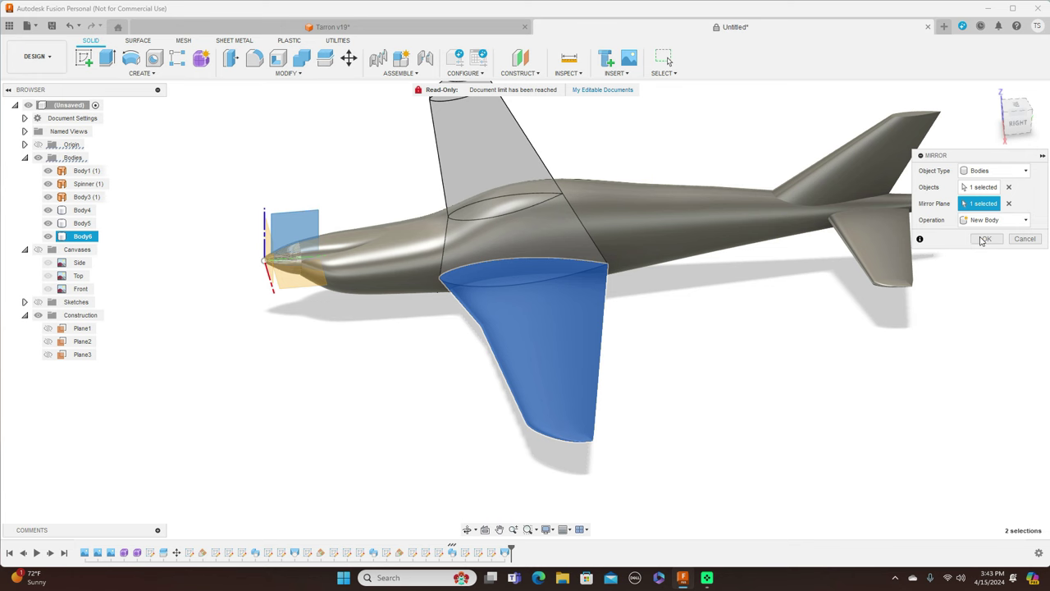
pyautogui.click(984, 239)
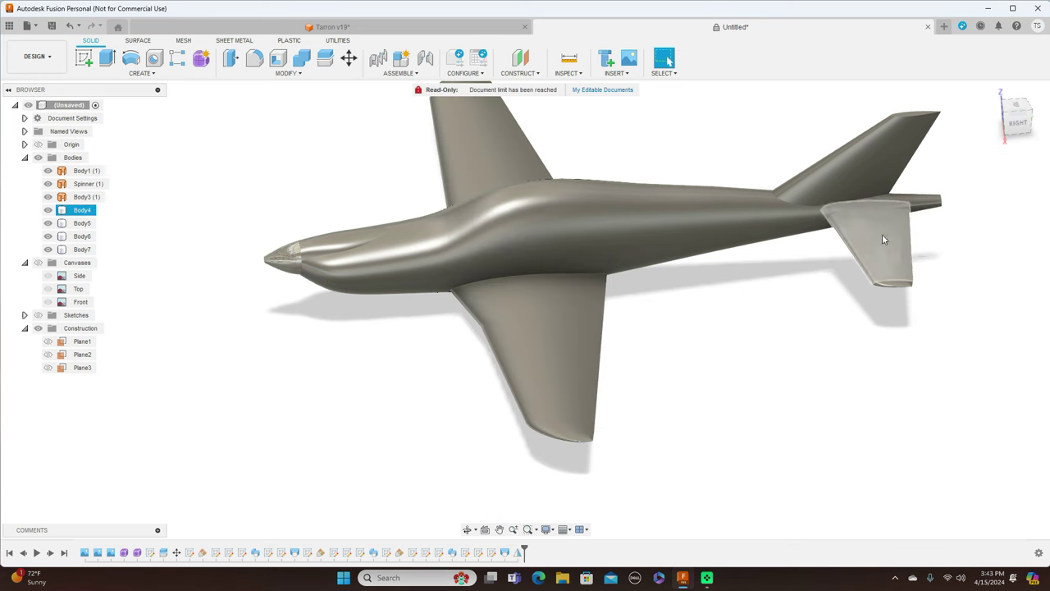
# Mirror the horizontal stabilizer body across the fuselage's vertical centre plane as a new body
pyautogui.click(142, 73)
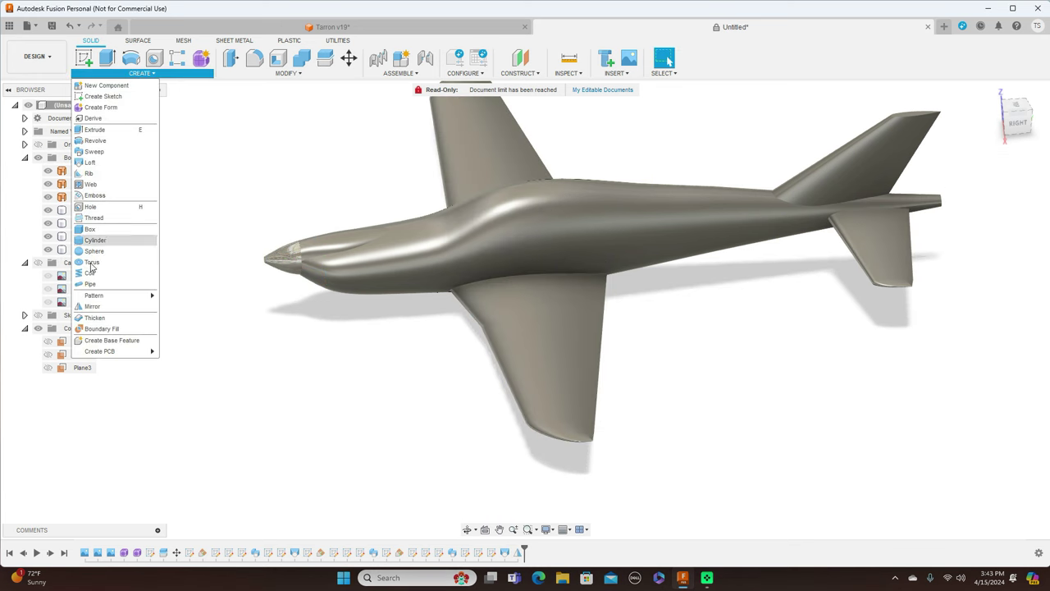
pyautogui.click(92, 307)
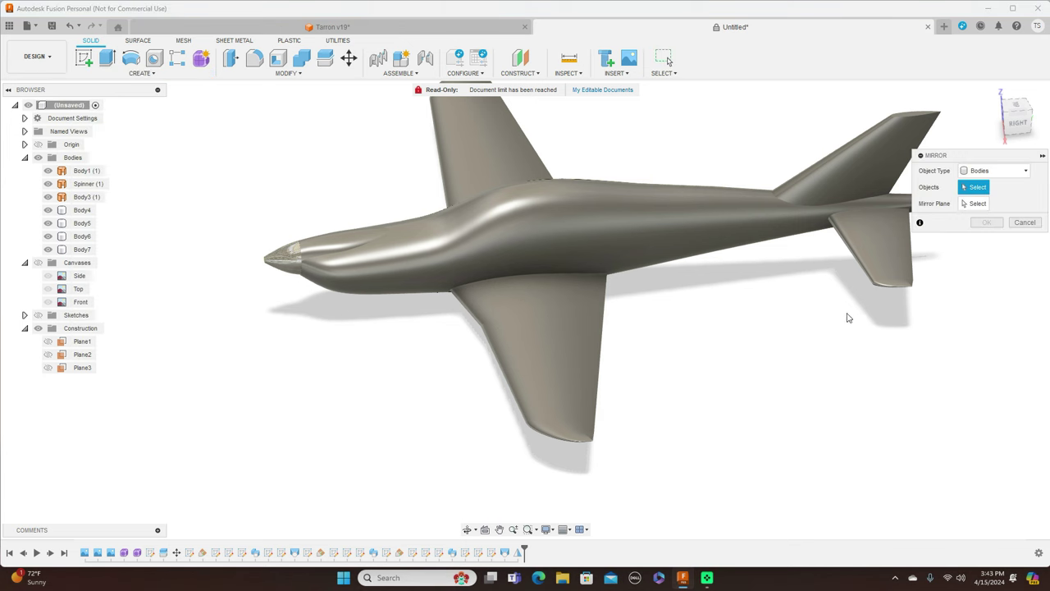
pyautogui.click(891, 252)
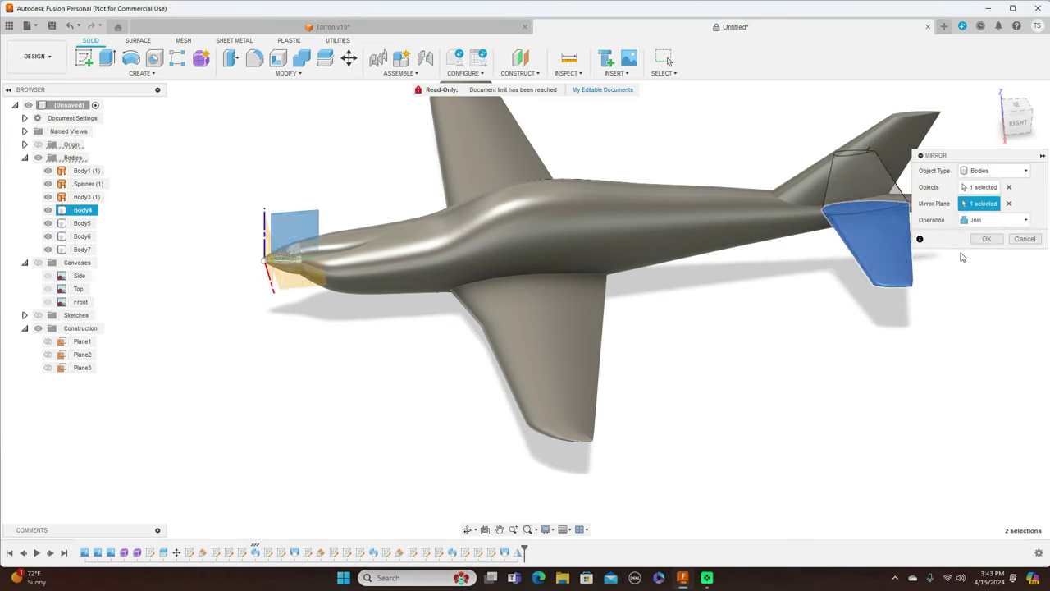
pyautogui.click(993, 220)
pyautogui.click(998, 238)
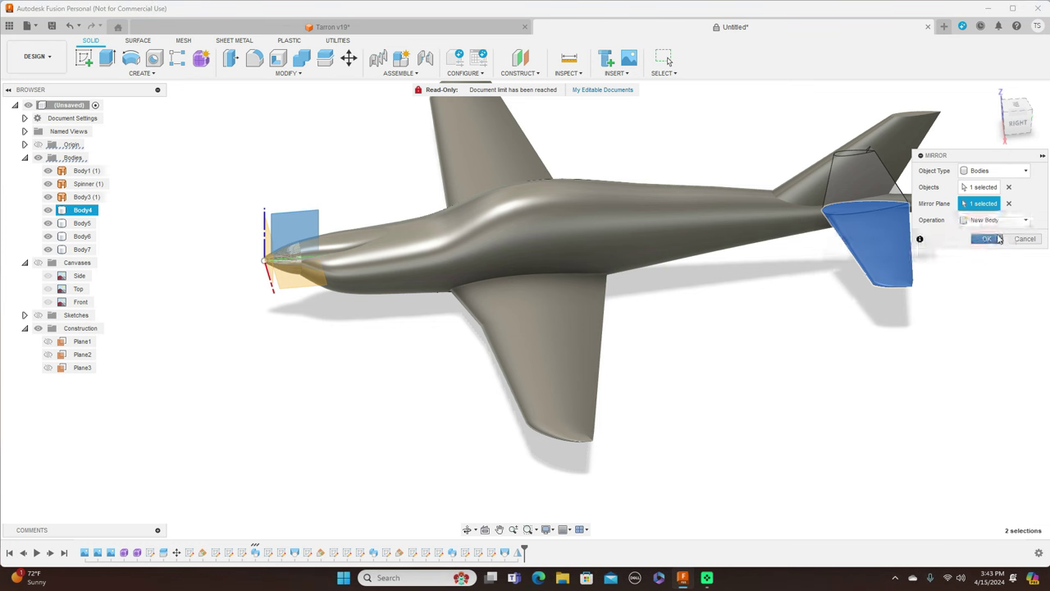
pyautogui.click(993, 239)
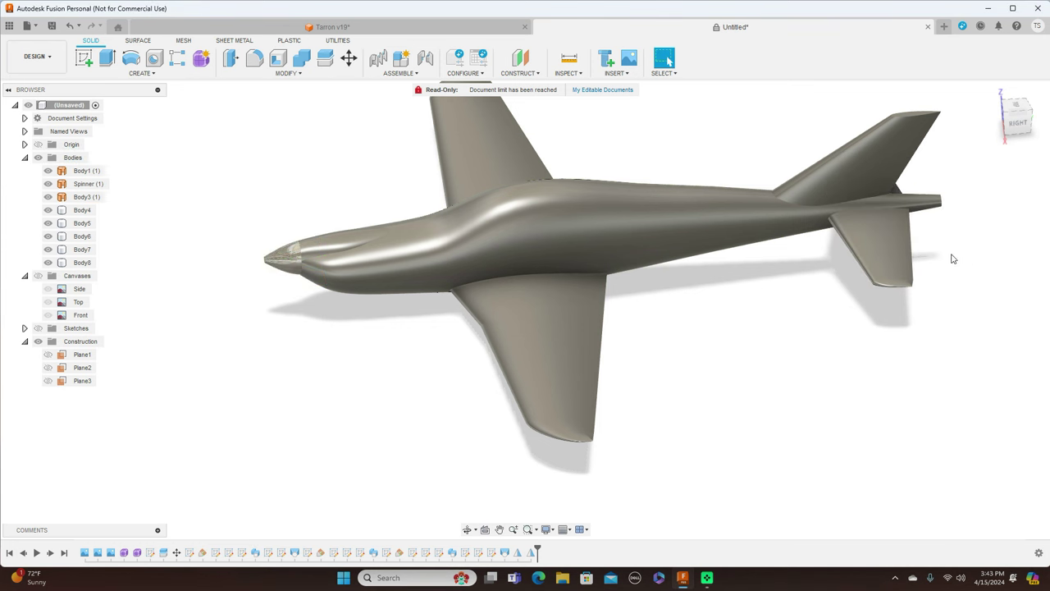
# Examine the whole aircraft with both wings and stabilizers from the front and the right side
pyautogui.scroll(-3, 771, 369)
pyautogui.moveTo(525, 306)
pyautogui.keyDown('shift'); pyautogui.mouseDown(button='middle')
pyautogui.moveTo(616, 271)
pyautogui.moveTo(681, 267)
pyautogui.moveTo(710, 270)
pyautogui.moveTo(710, 316)
pyautogui.moveTo(706, 309)
pyautogui.moveTo(964, 317)
pyautogui.mouseUp(button='middle'); pyautogui.keyUp('shift')
pyautogui.moveTo(989, 140)
pyautogui.mouseDown()
pyautogui.moveTo(1011, 151)
pyautogui.moveTo(1019, 139)
pyautogui.mouseUp()
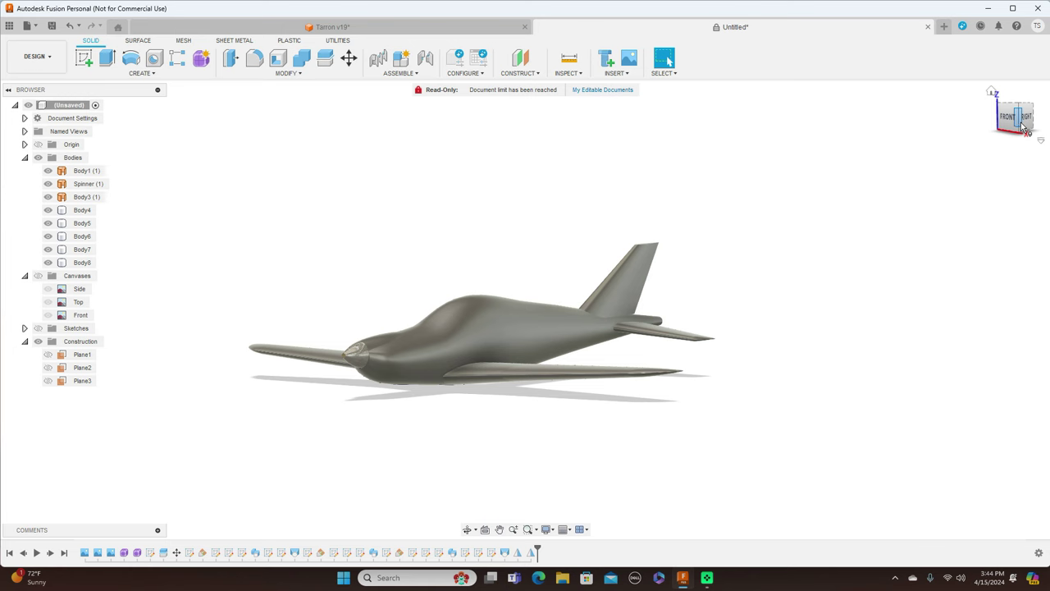
pyautogui.moveTo(1011, 124); pyautogui.dragTo(982, 124)
pyautogui.keyDown('shift'); pyautogui.moveTo(998, 151); pyautogui.dragTo(1038, 153, button='middle'); pyautogui.keyUp('shift')
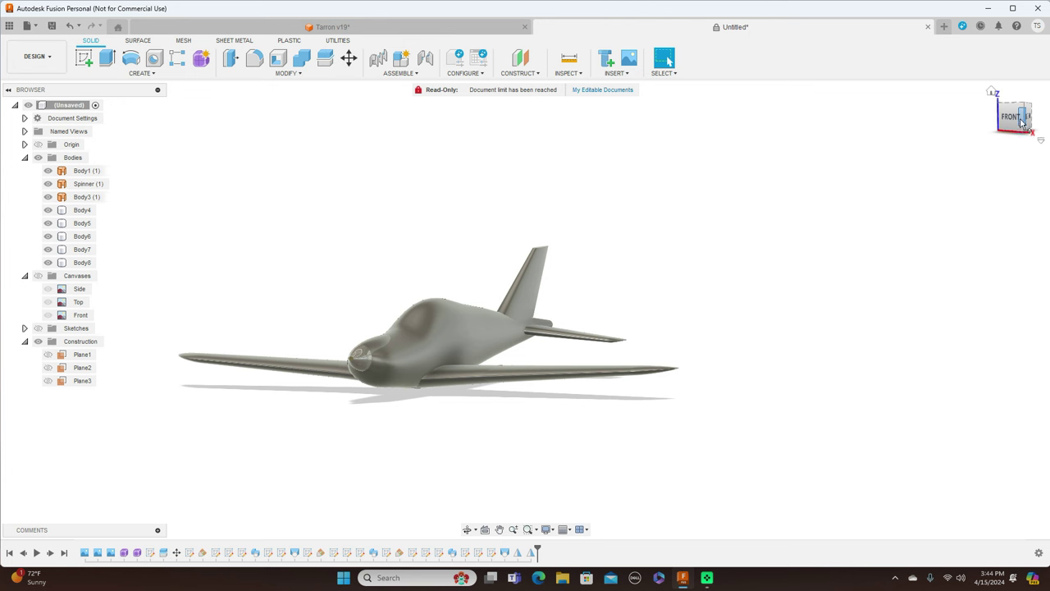
pyautogui.moveTo(1016, 122); pyautogui.dragTo(1026, 124)
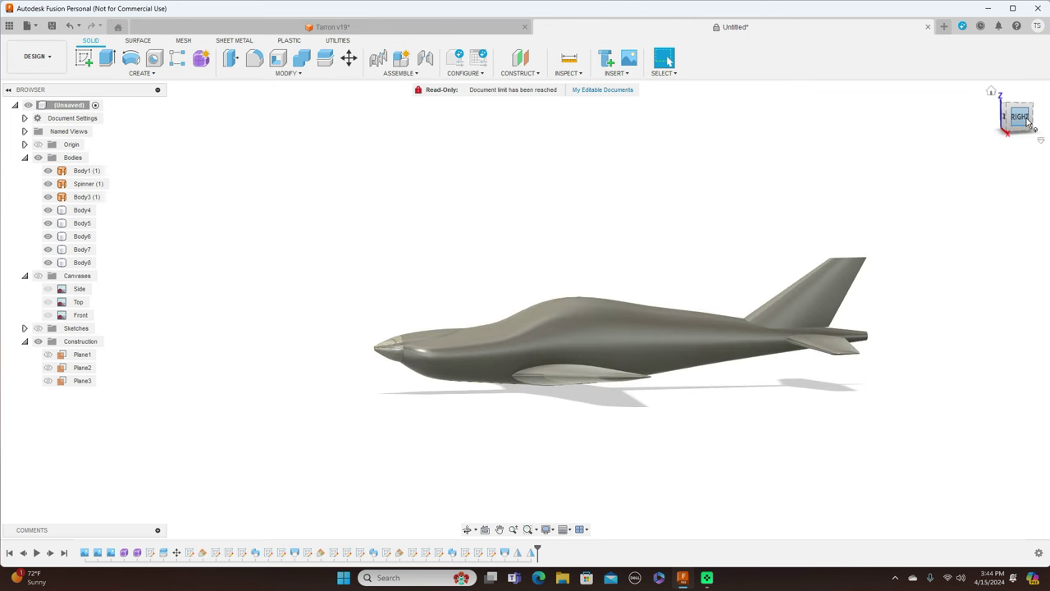
pyautogui.click(1028, 123)
pyautogui.scroll(1, 437, 282)
pyautogui.moveTo(840, 154); pyautogui.dragTo(714, 120, button='middle')
pyautogui.scroll(1, 676, 157)
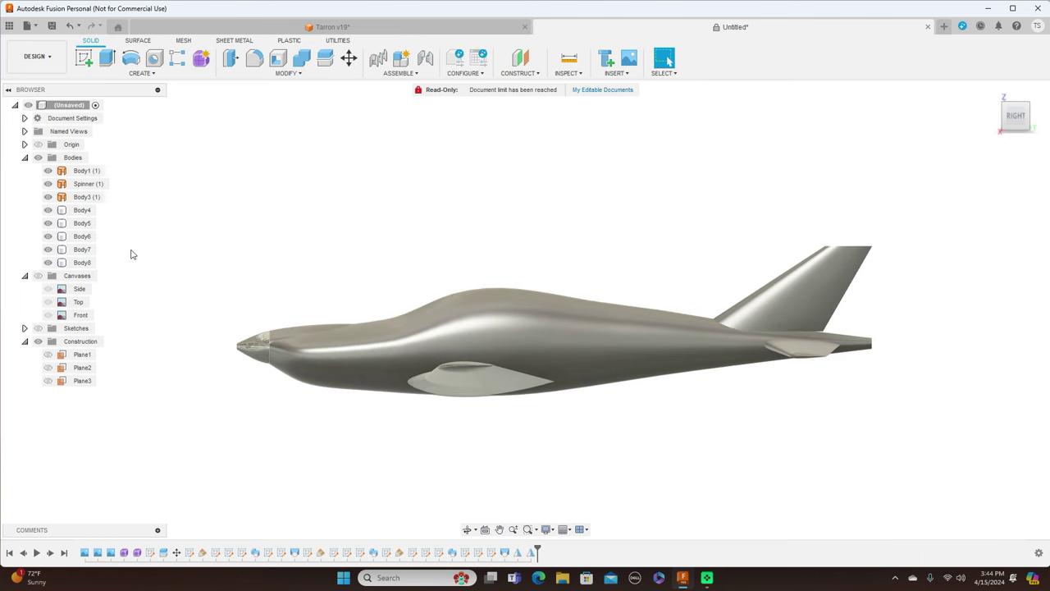
# Show the reference canvases again and start a new sketch on the fuselage's vertical centre plane
pyautogui.click(38, 276)
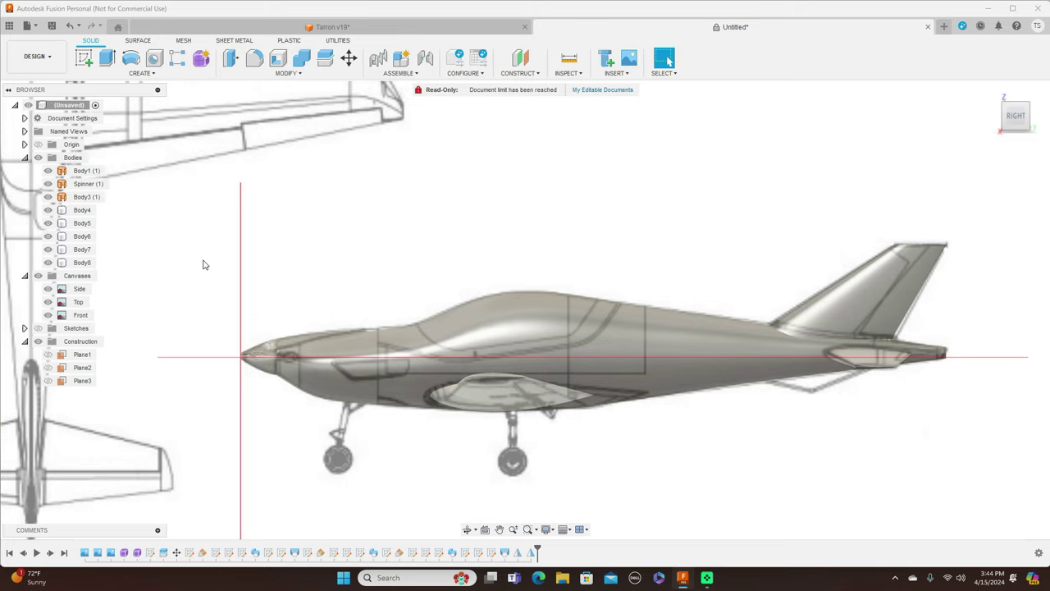
pyautogui.moveTo(577, 192); pyautogui.dragTo(673, 125, button='middle')
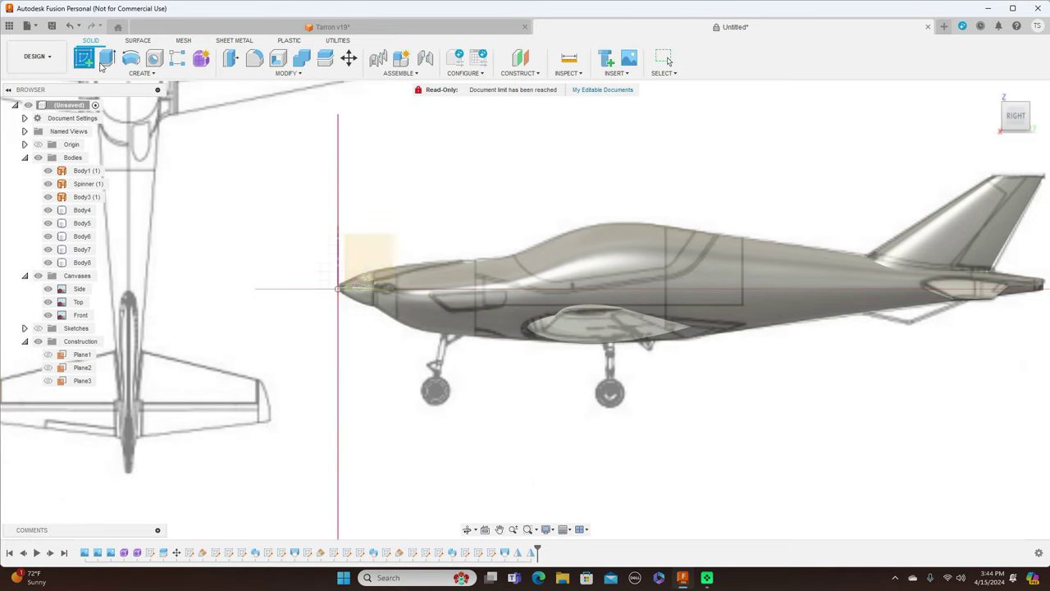
pyautogui.click(368, 251)
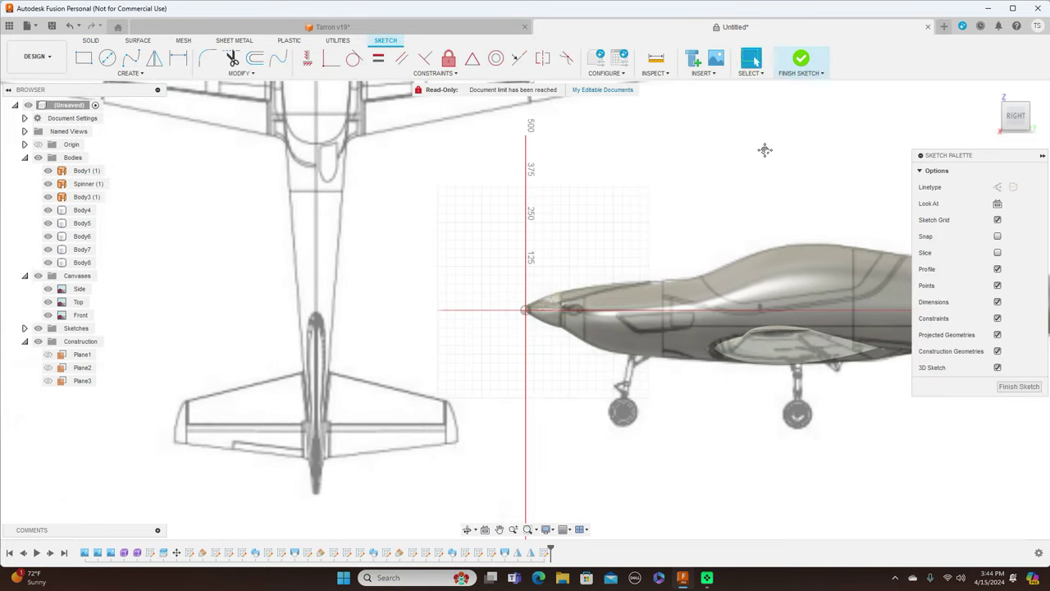
pyautogui.moveTo(765, 149); pyautogui.dragTo(533, 178, button='middle')
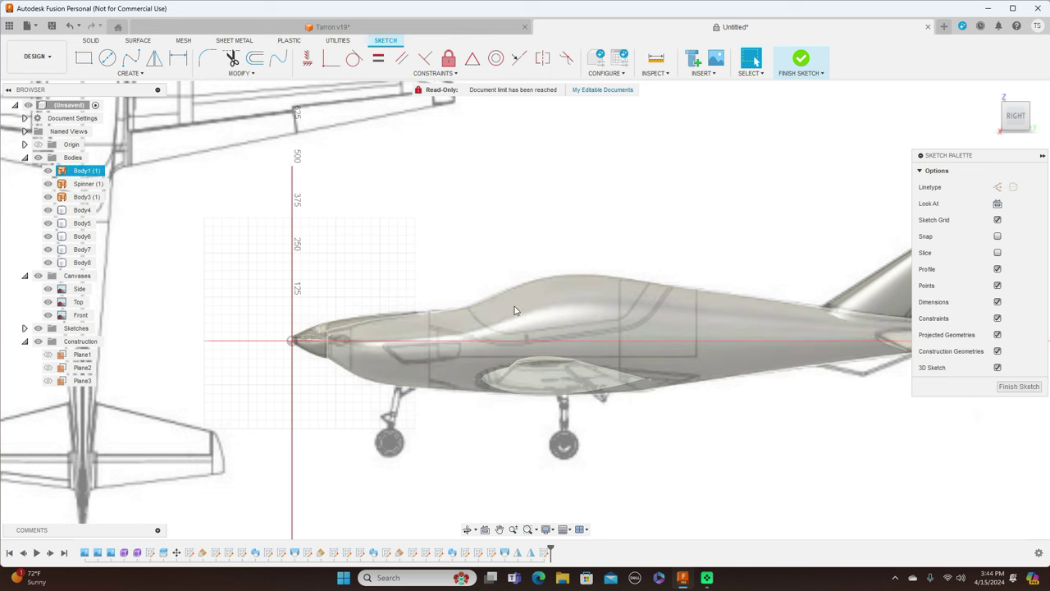
# Trace the canopy's lower front edge on the side canvas with a three-point fit point spline starting just above the fuselage
pyautogui.click(132, 58)
pyautogui.click(292, 341)
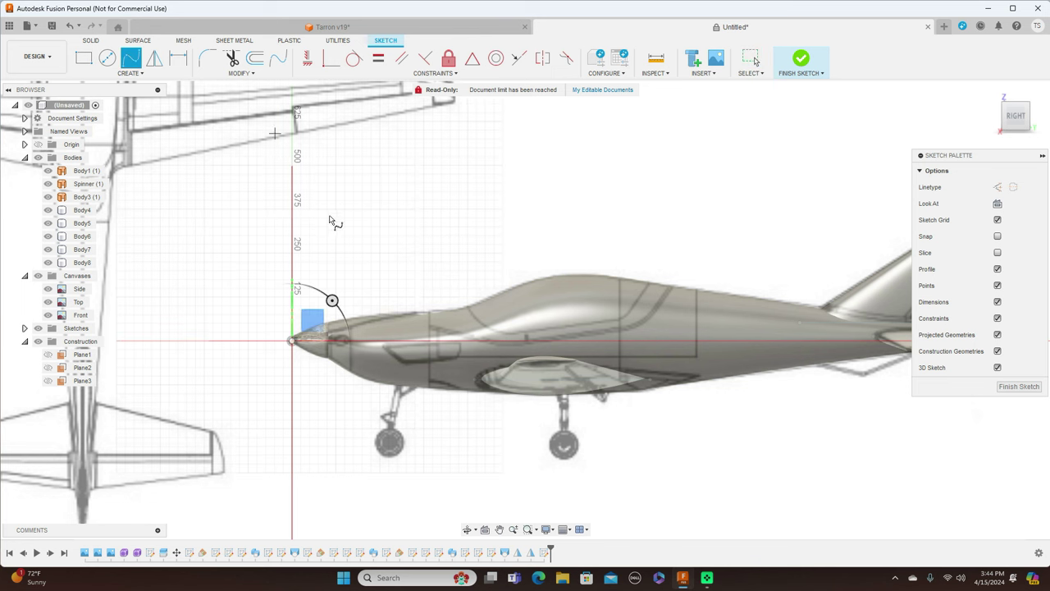
pyautogui.click(463, 298)
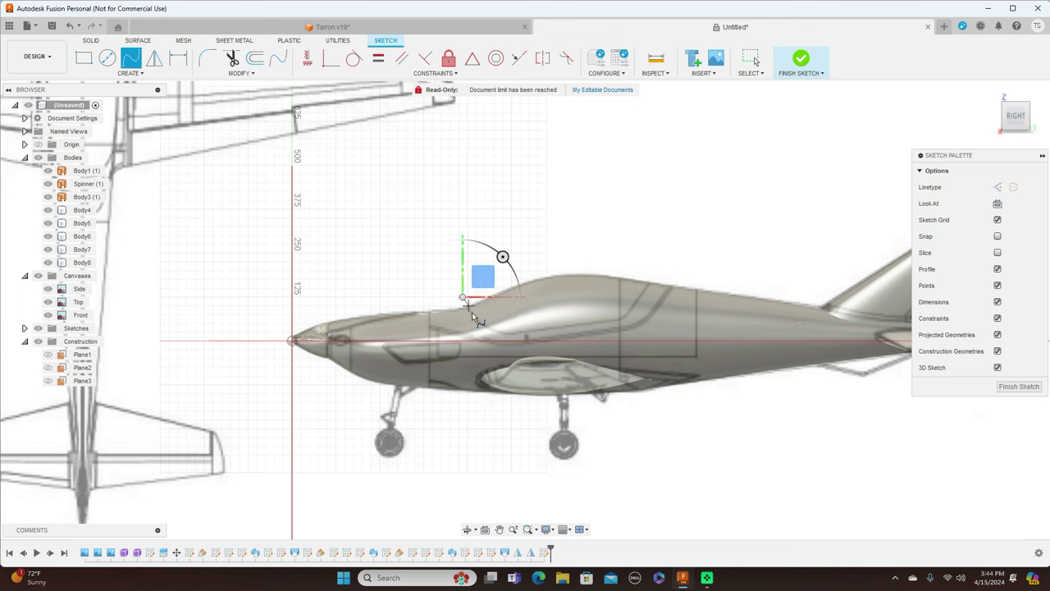
pyautogui.click(481, 325)
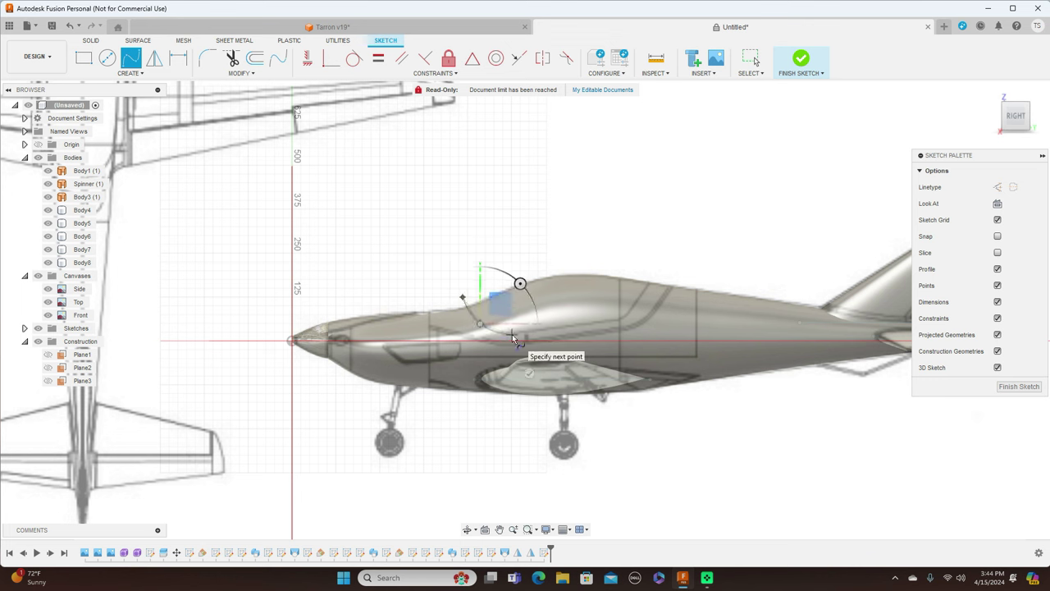
pyautogui.click(512, 335)
pyautogui.rightClick(512, 334)
pyautogui.click(543, 337)
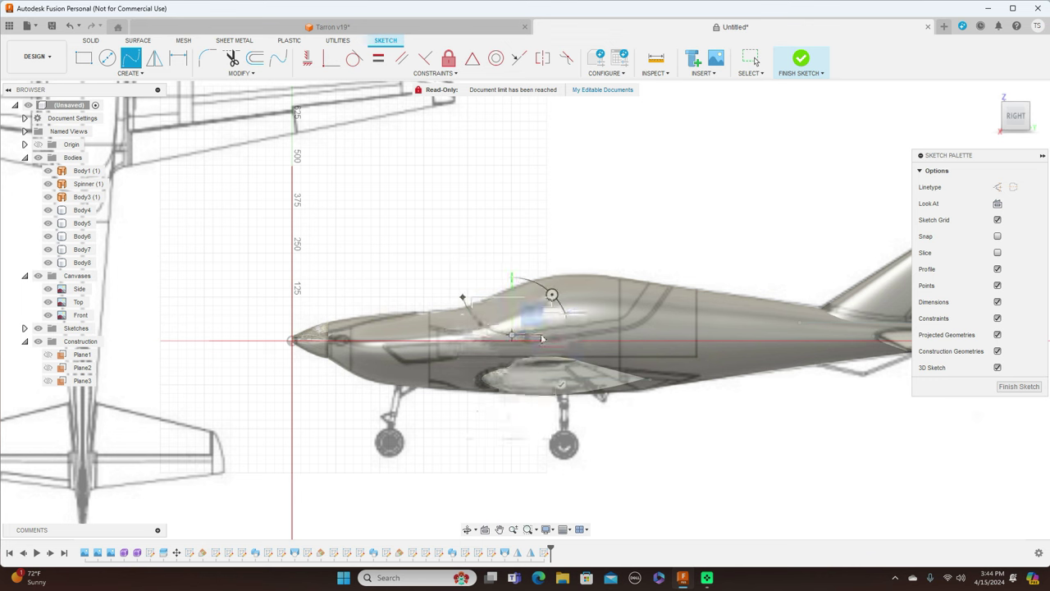
pyautogui.click(700, 223)
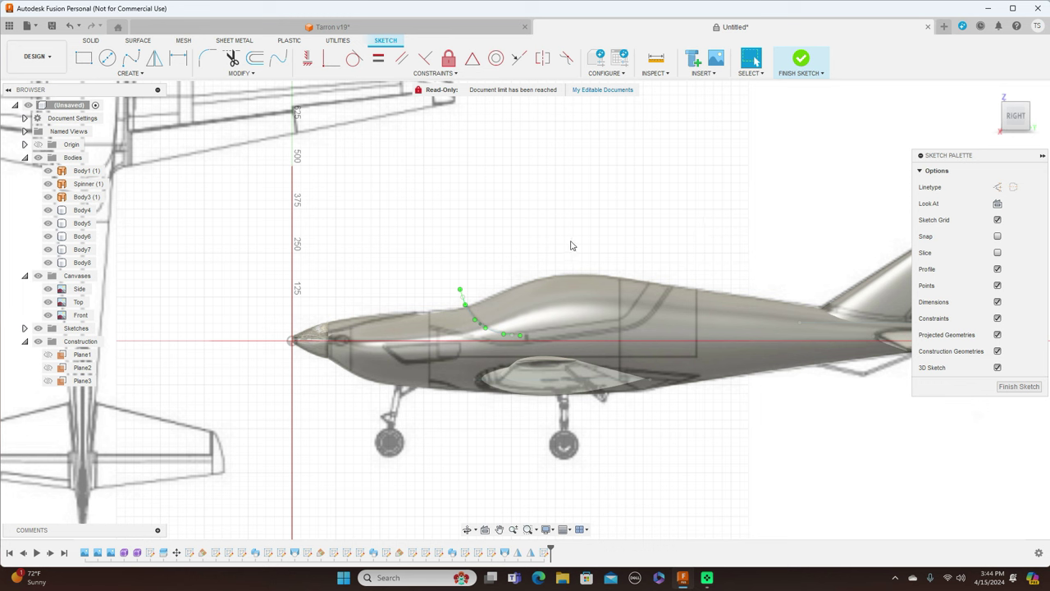
# Draw a line about 306 mm long from the spline's rear end along the canopy's lower edge to the vertical panel line
pyautogui.press('l')
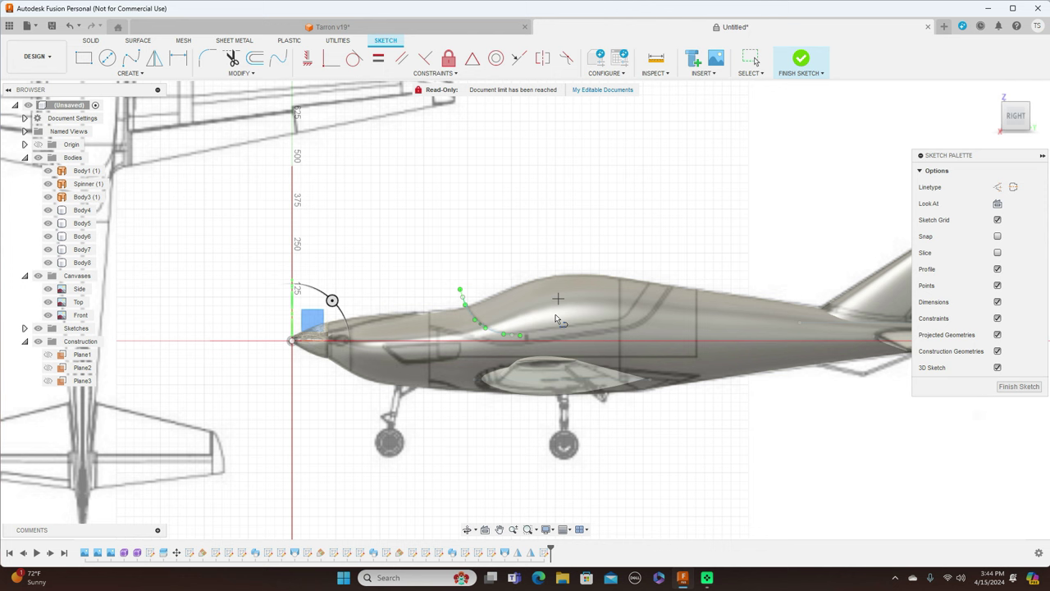
pyautogui.click(513, 337)
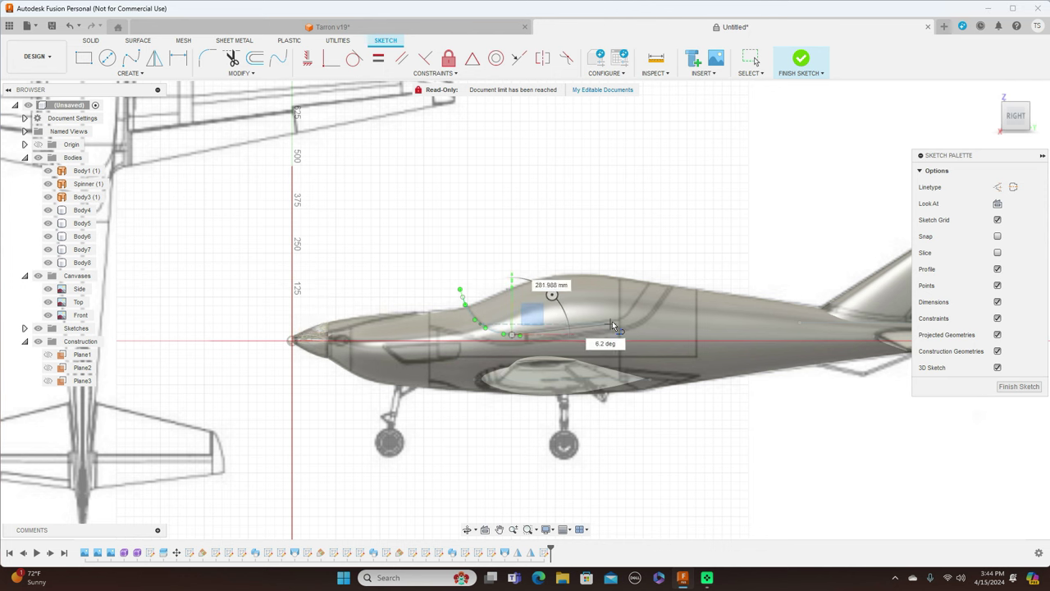
pyautogui.scroll(3, 618, 318)
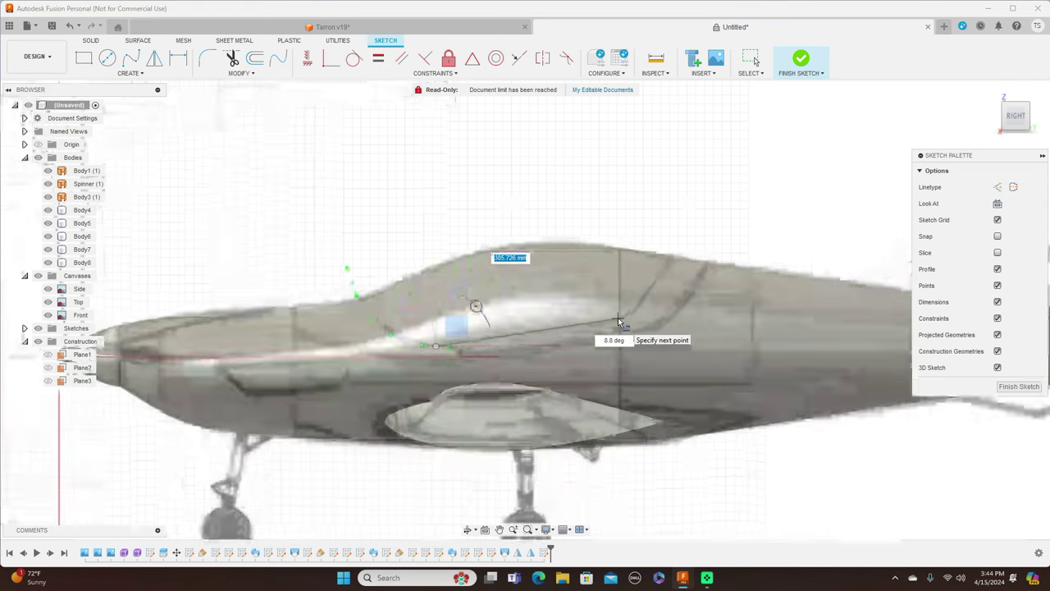
pyautogui.click(619, 321)
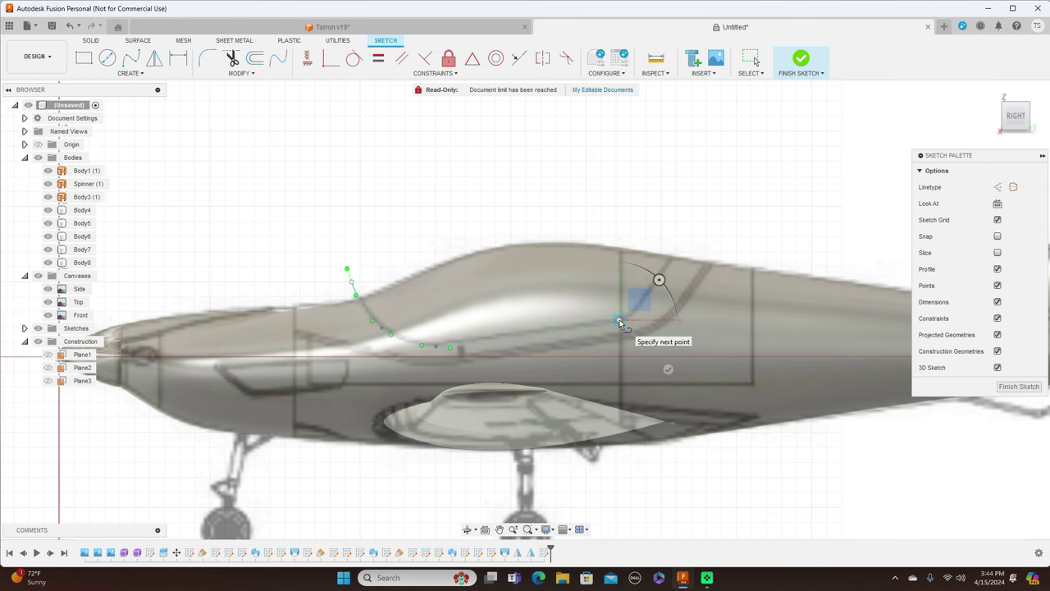
pyautogui.scroll(2, 620, 322)
pyautogui.scroll(-1, 620, 322)
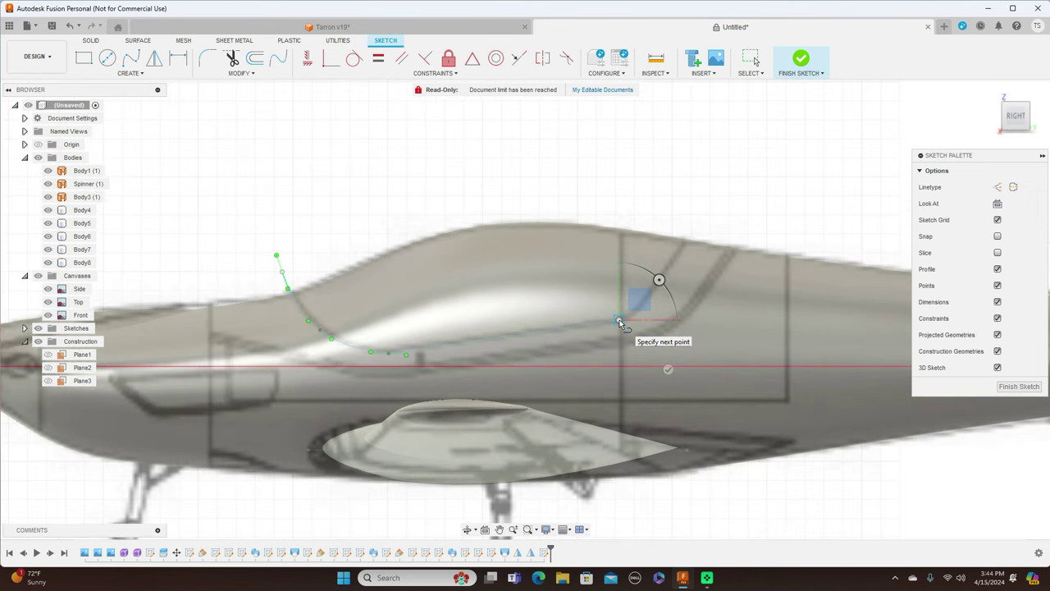
pyautogui.rightClick(620, 323)
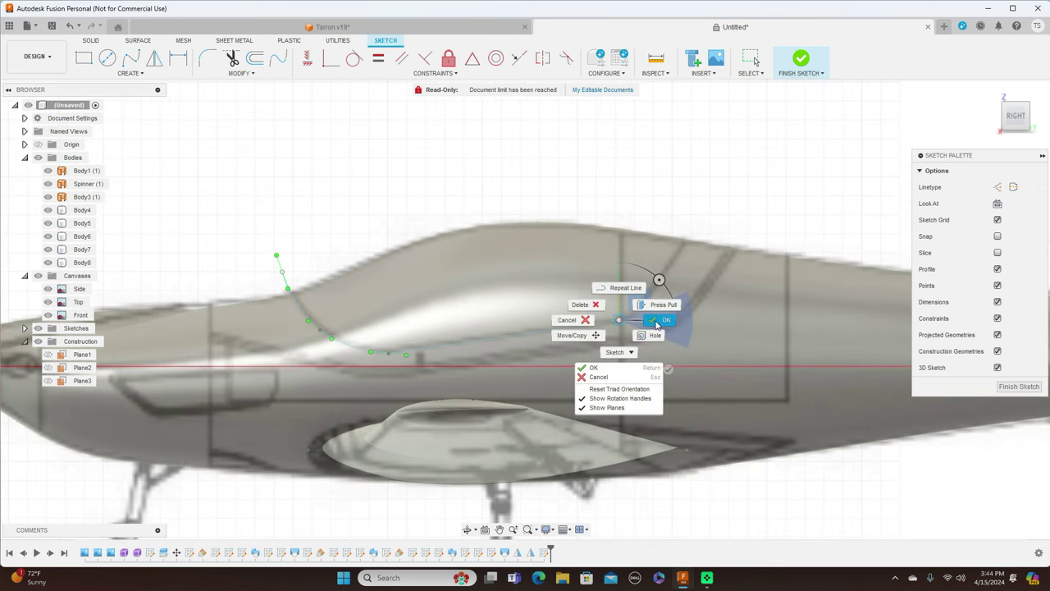
pyautogui.click(662, 305)
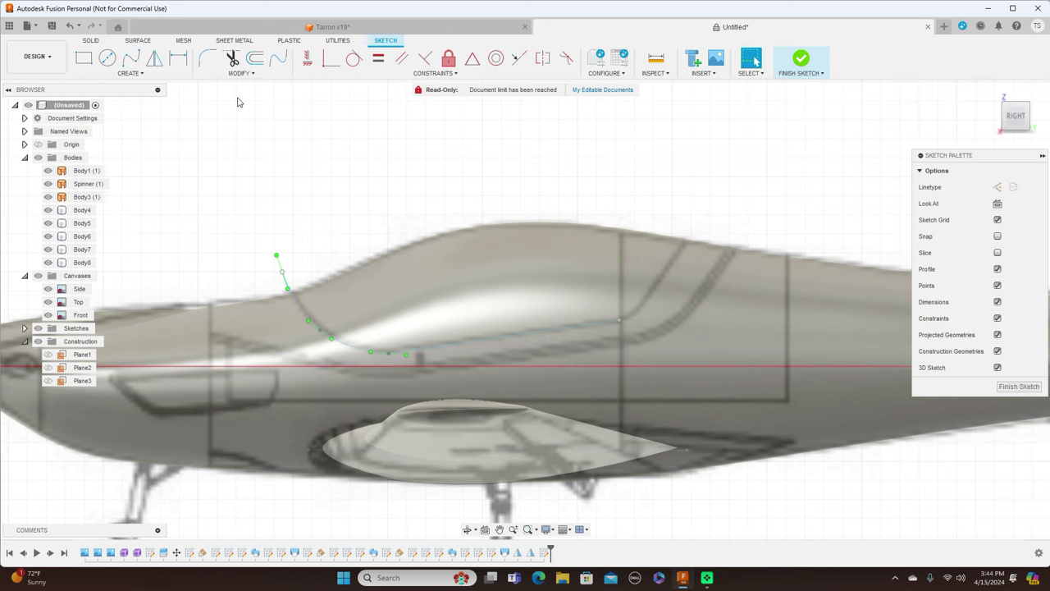
pyautogui.press('l')
pyautogui.rightClick(689, 156)
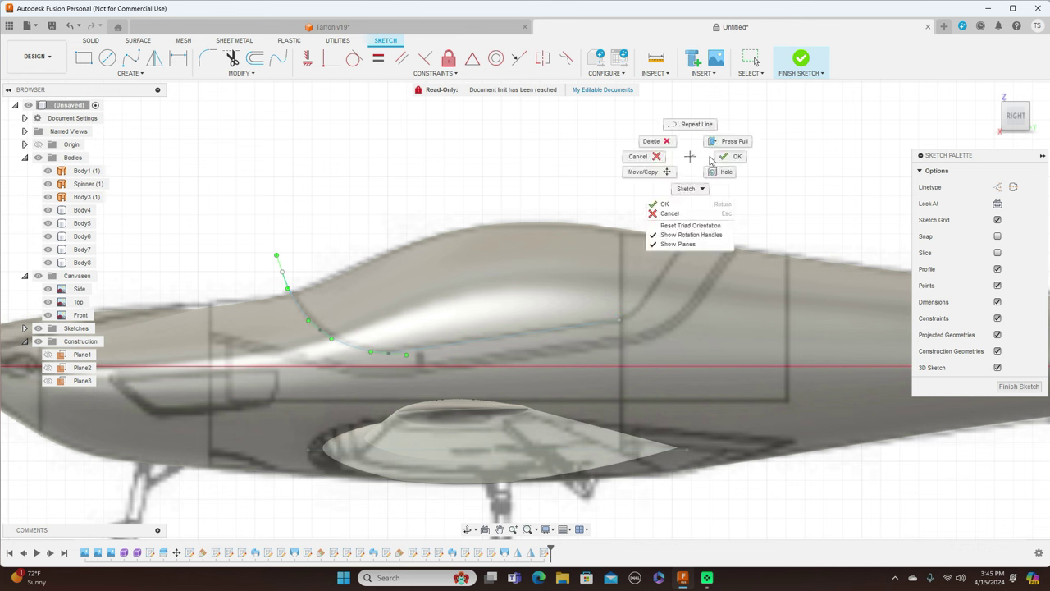
pyautogui.click(644, 156)
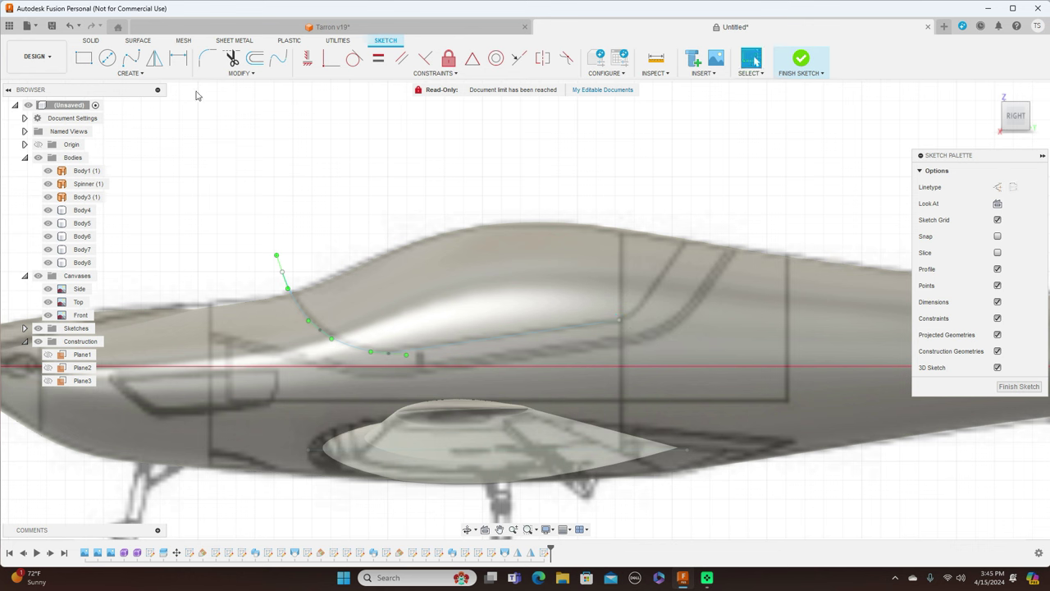
# Trace the canopy's rear edge with a three-point fit point spline from the line's rear end to just above the fuselage
pyautogui.click(131, 58)
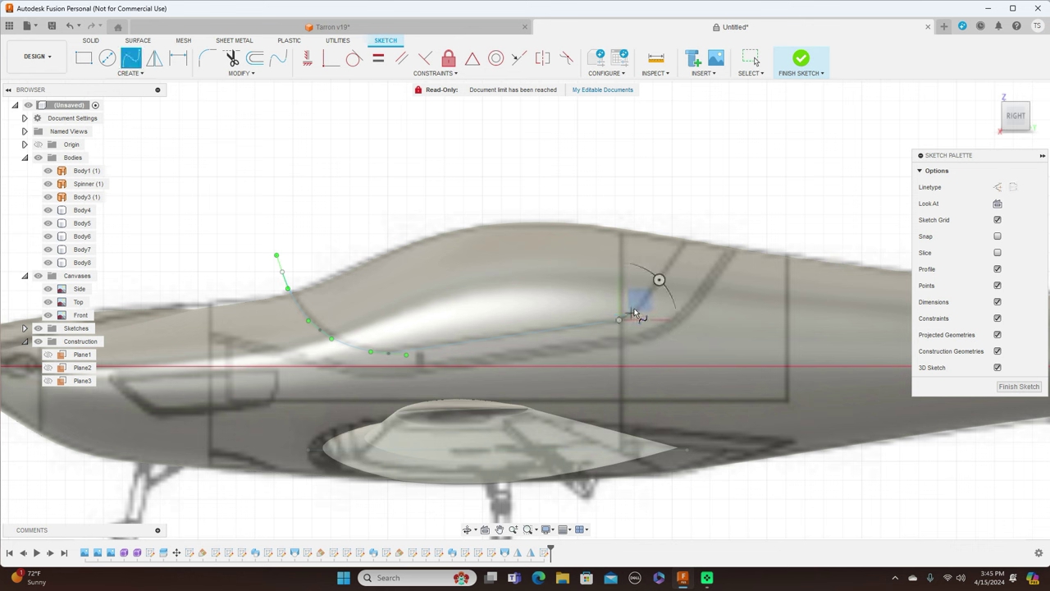
pyautogui.scroll(4, 634, 314)
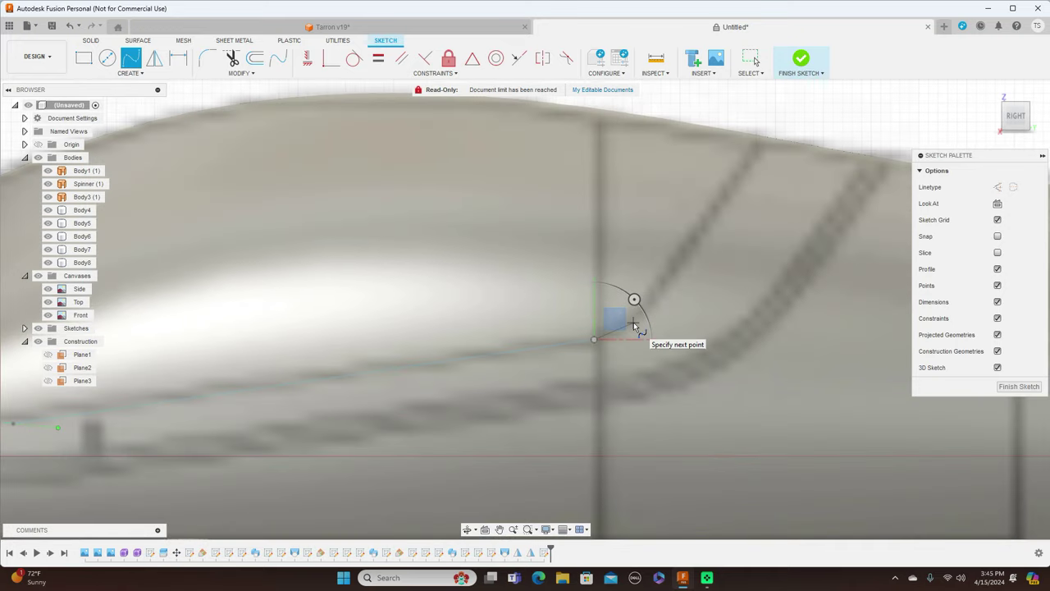
pyautogui.click(622, 328)
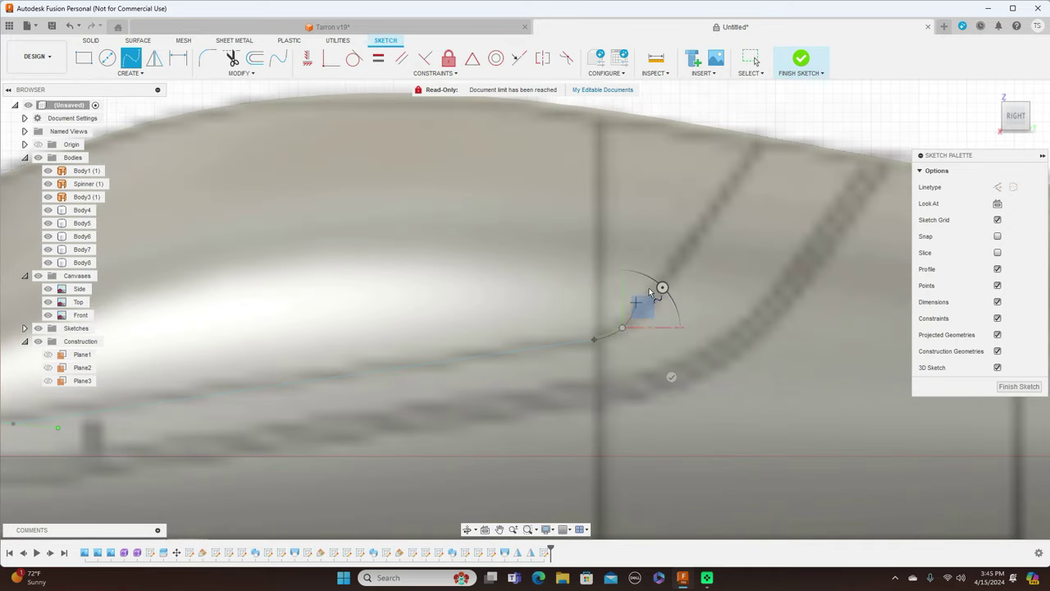
pyautogui.click(783, 115)
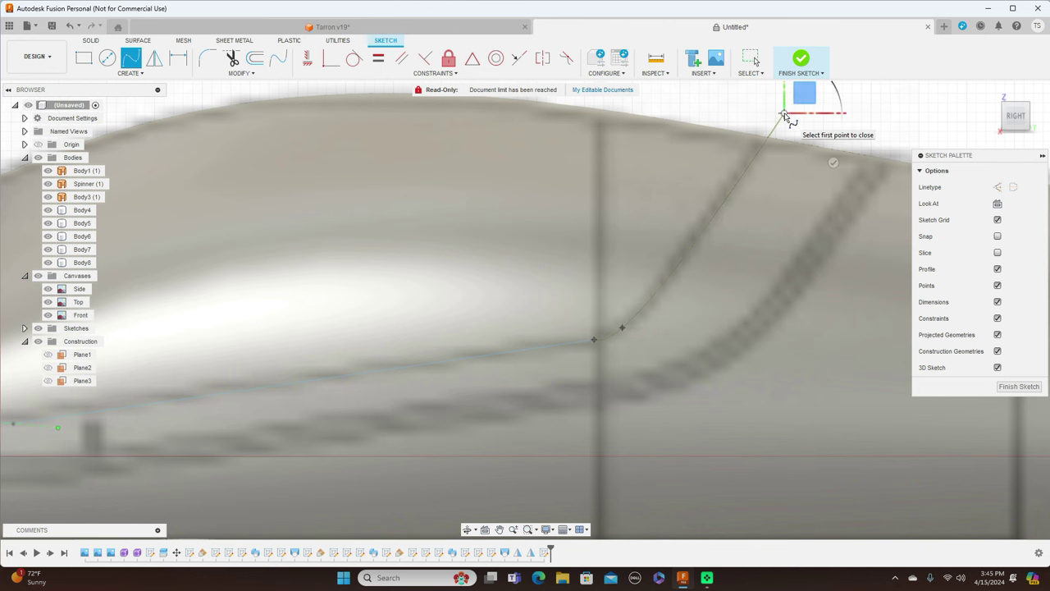
pyautogui.rightClick(784, 114)
pyautogui.click(823, 114)
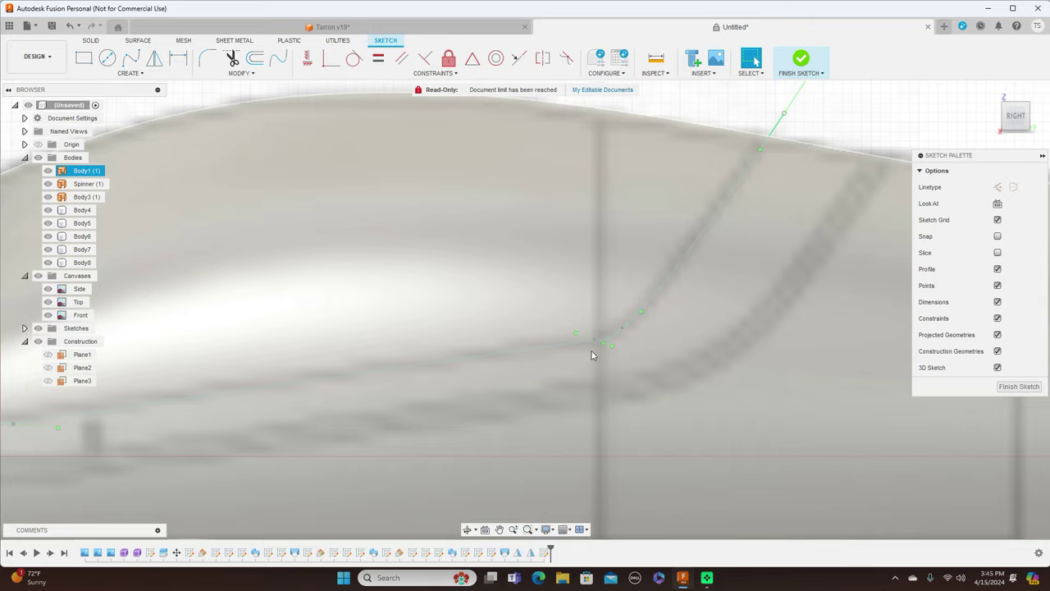
# Fine-tune the rear spline's lower points to follow the canopy corner on the side canvas and finish the sketch
pyautogui.keyDown('shift'); pyautogui.moveTo(592, 354); pyautogui.dragTo(618, 326, button='middle'); pyautogui.keyUp('shift')
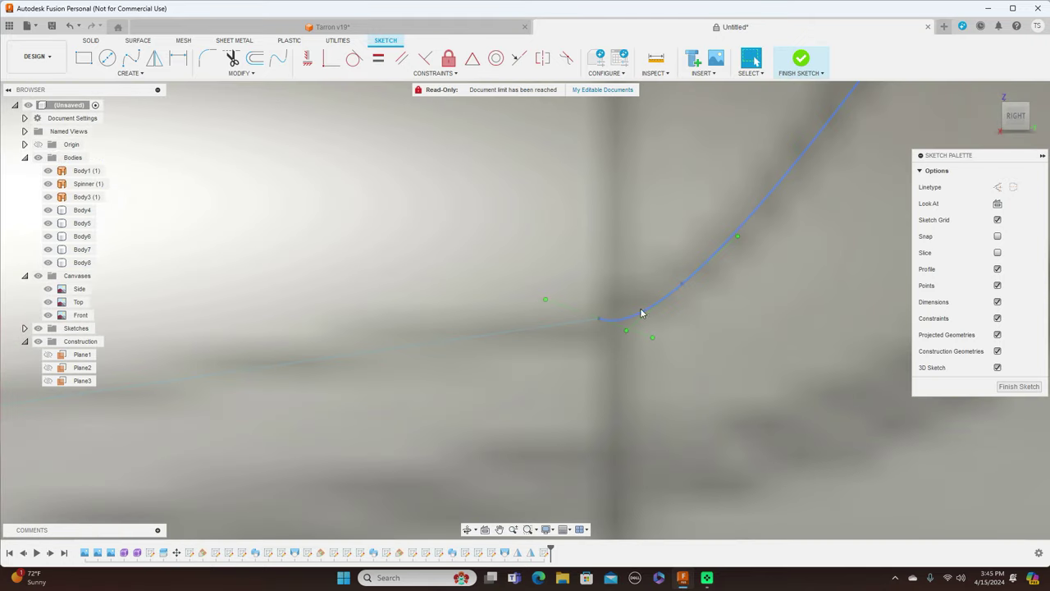
pyautogui.click(682, 285)
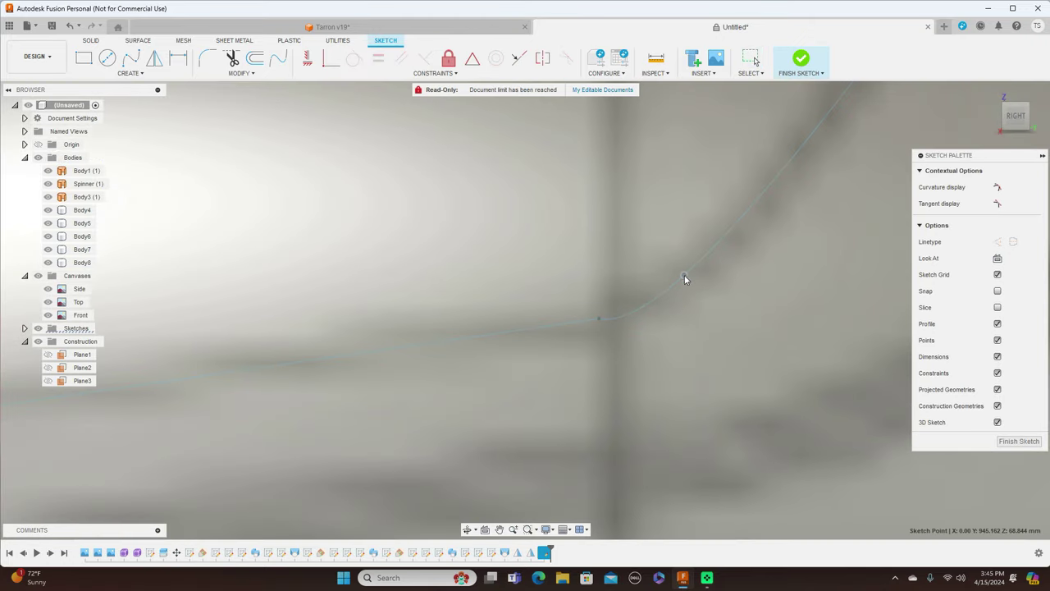
pyautogui.moveTo(703, 256); pyautogui.dragTo(704, 254)
pyautogui.moveTo(604, 322); pyautogui.dragTo(604, 324)
pyautogui.scroll(-8, 616, 328)
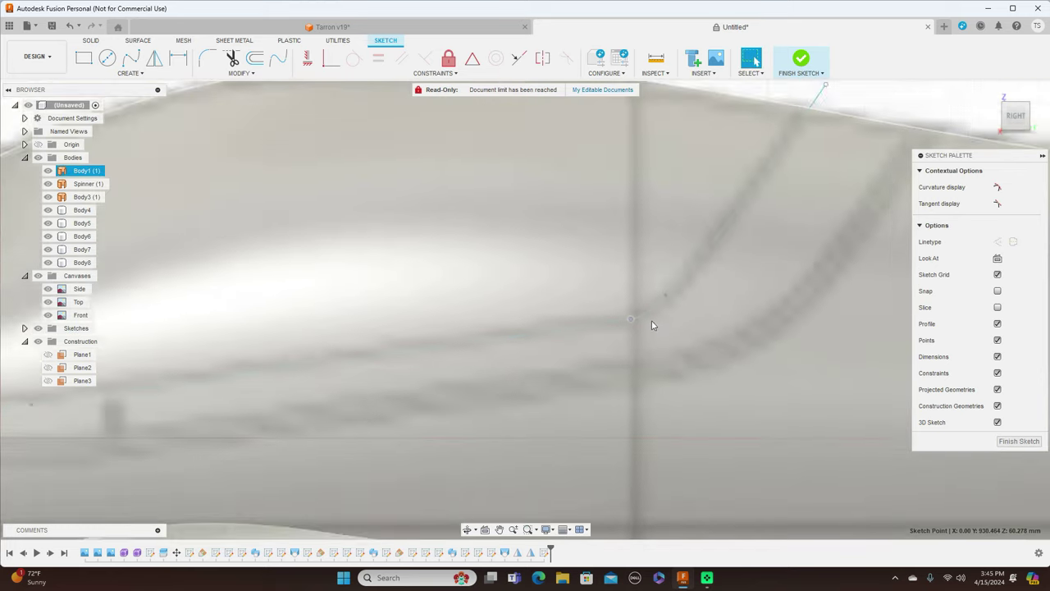
pyautogui.scroll(-6, 652, 328)
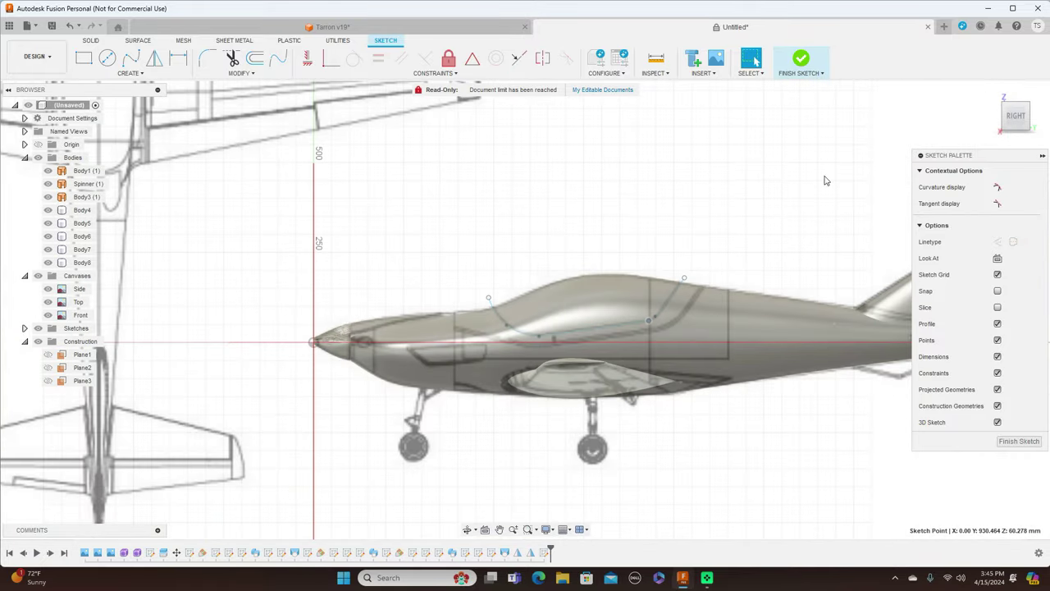
pyautogui.click(1027, 442)
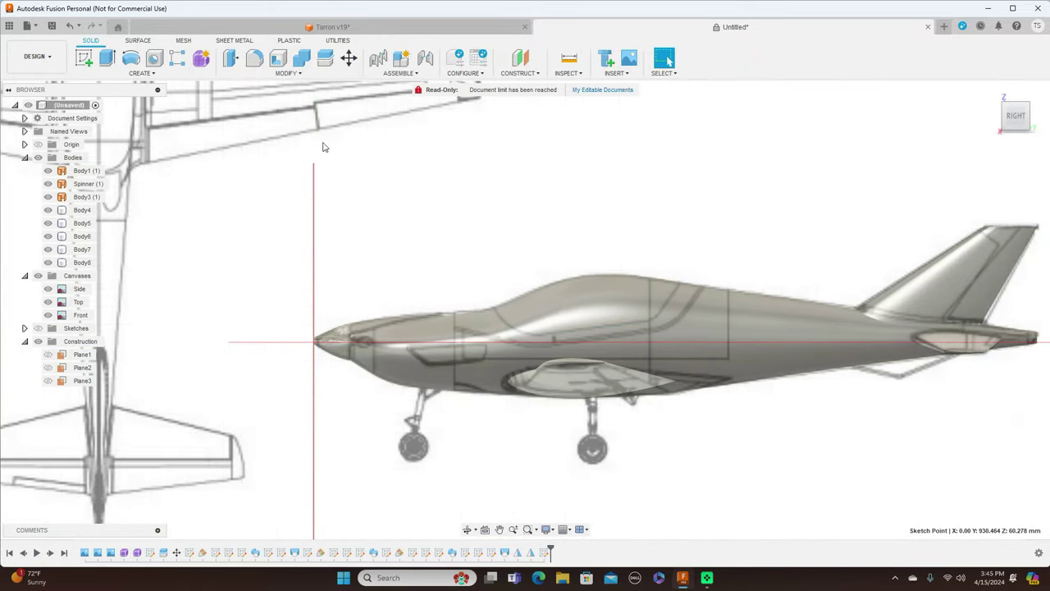
# Split the fuselage body with the canopy outline sketch as the splitting tool, with the tool extended
pyautogui.click(326, 60)
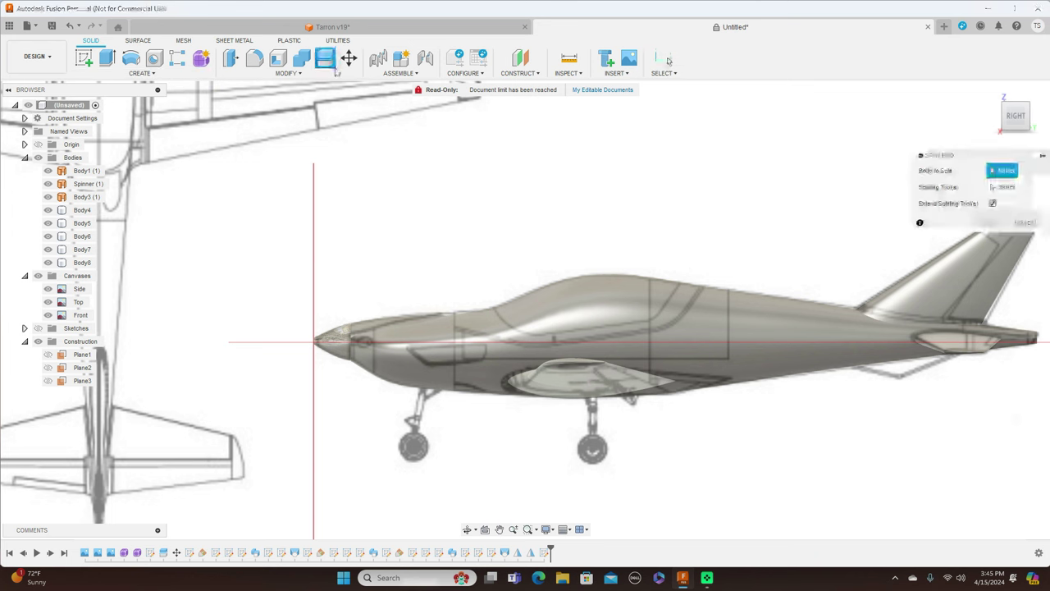
pyautogui.click(738, 339)
pyautogui.click(1003, 187)
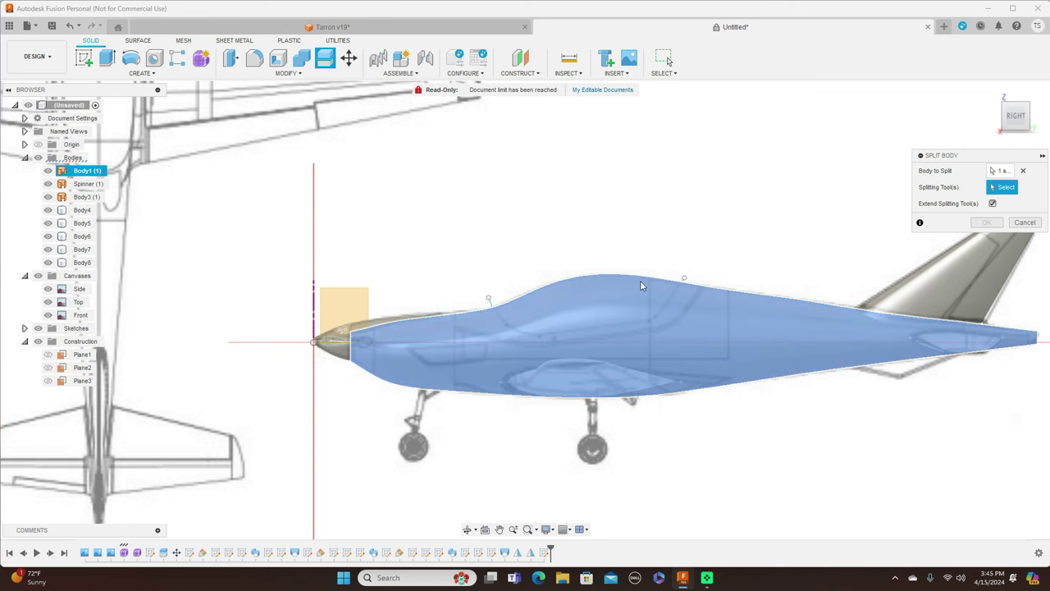
pyautogui.click(681, 281)
pyautogui.click(992, 224)
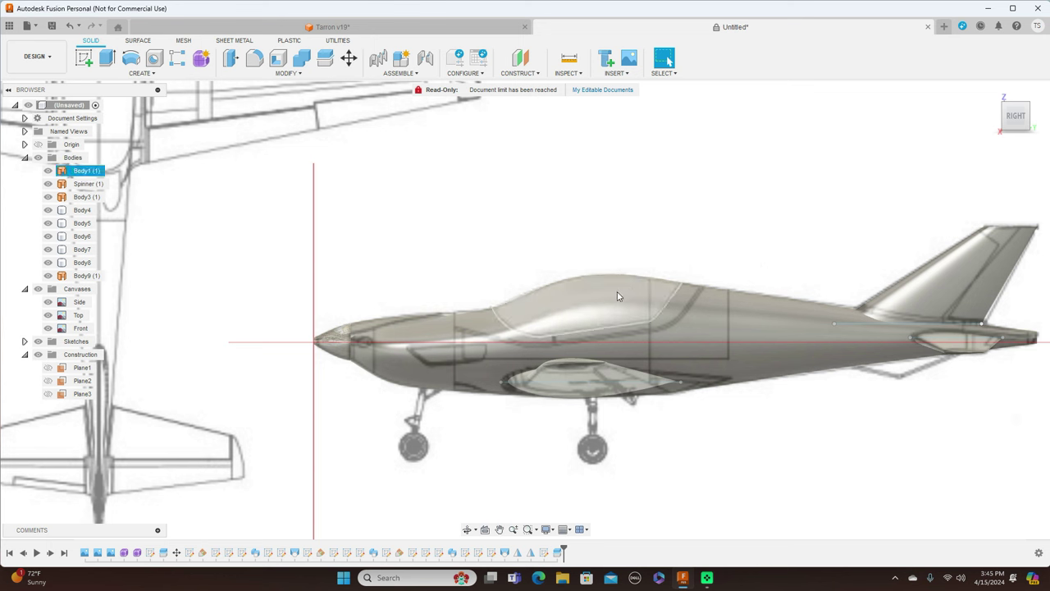
# Apply the smooth glass appearance Glass - Window to the canopy body
pyautogui.rightClick(618, 296)
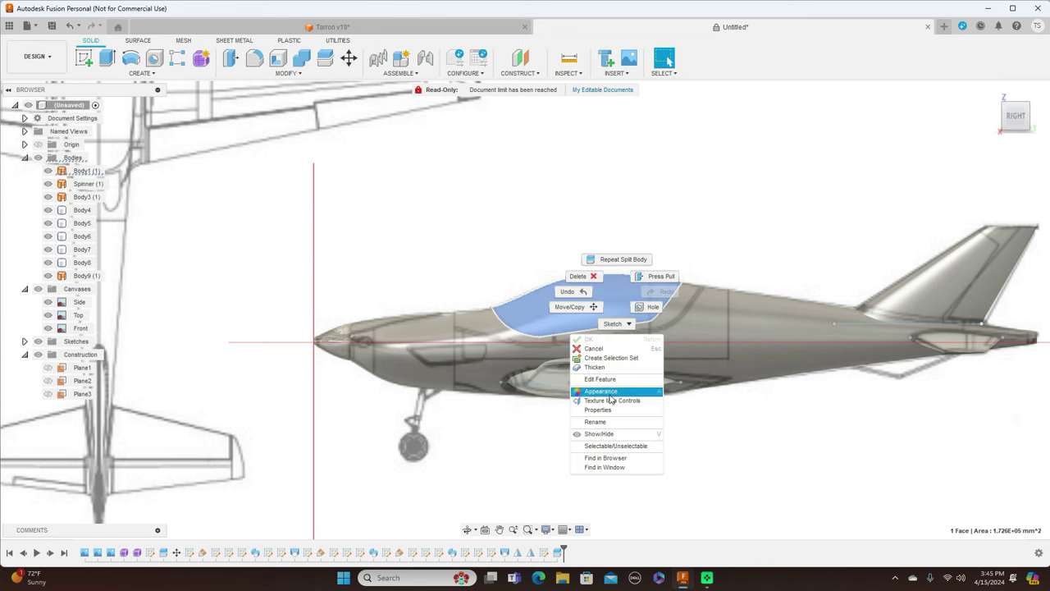
pyautogui.click(612, 394)
pyautogui.press('a')
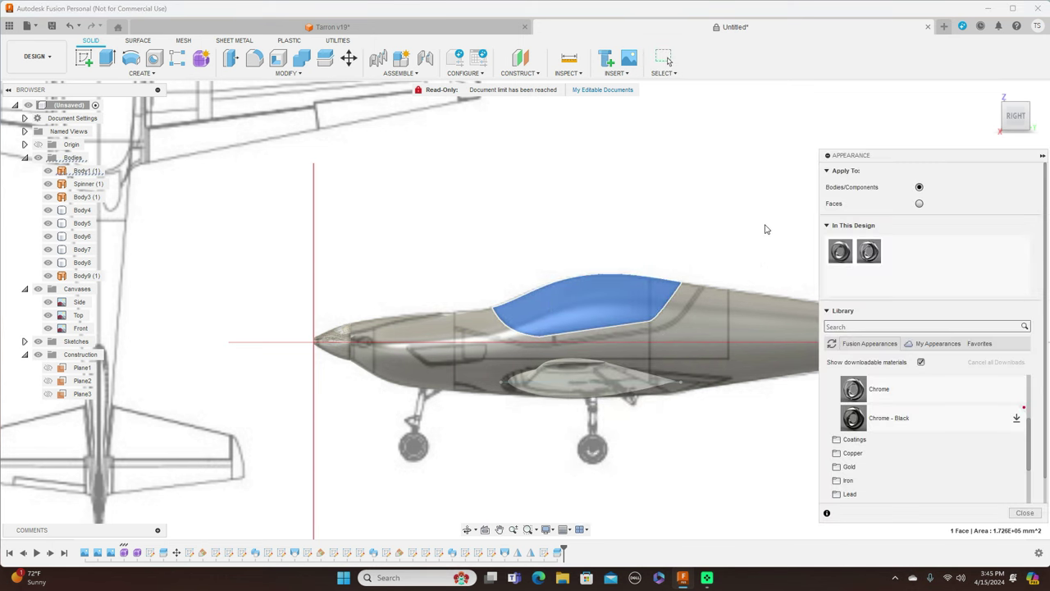
pyautogui.moveTo(765, 229); pyautogui.dragTo(678, 215, button='middle')
pyautogui.scroll(-4, 920, 460)
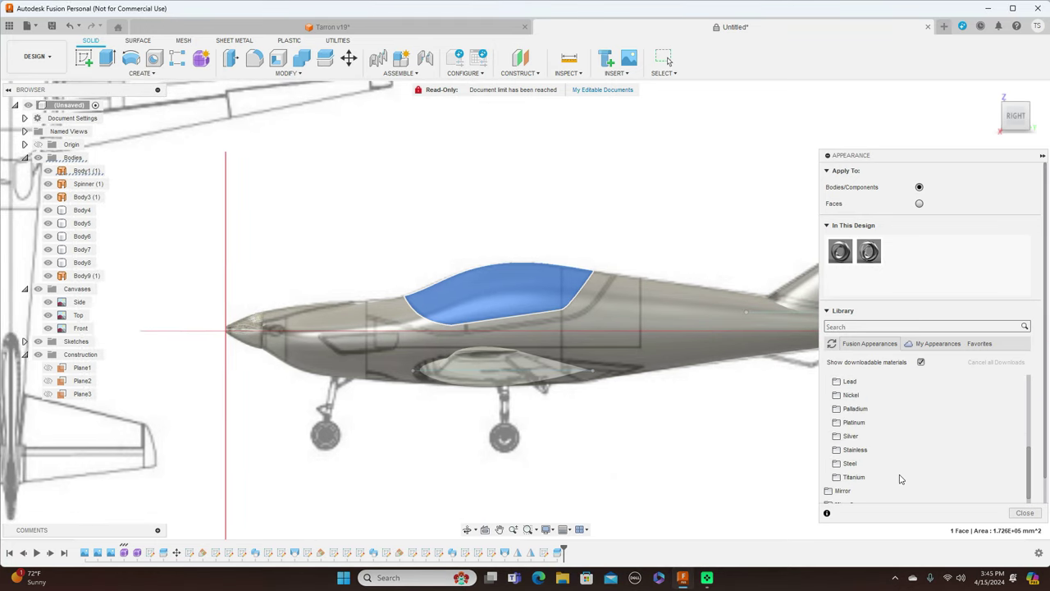
pyautogui.scroll(-1, 900, 478)
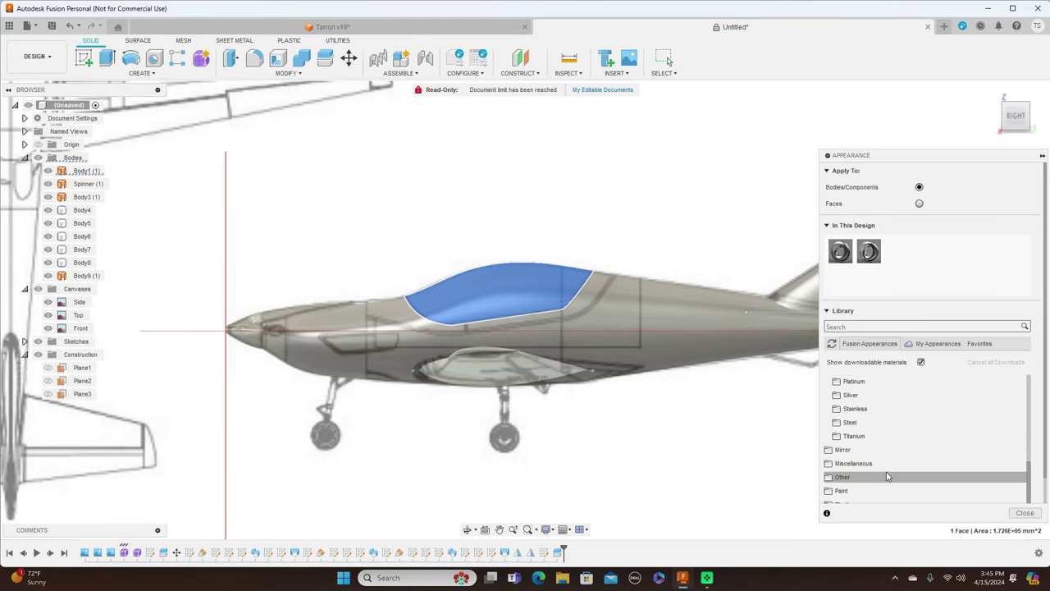
pyautogui.scroll(-3, 887, 477)
pyautogui.scroll(-2, 887, 477)
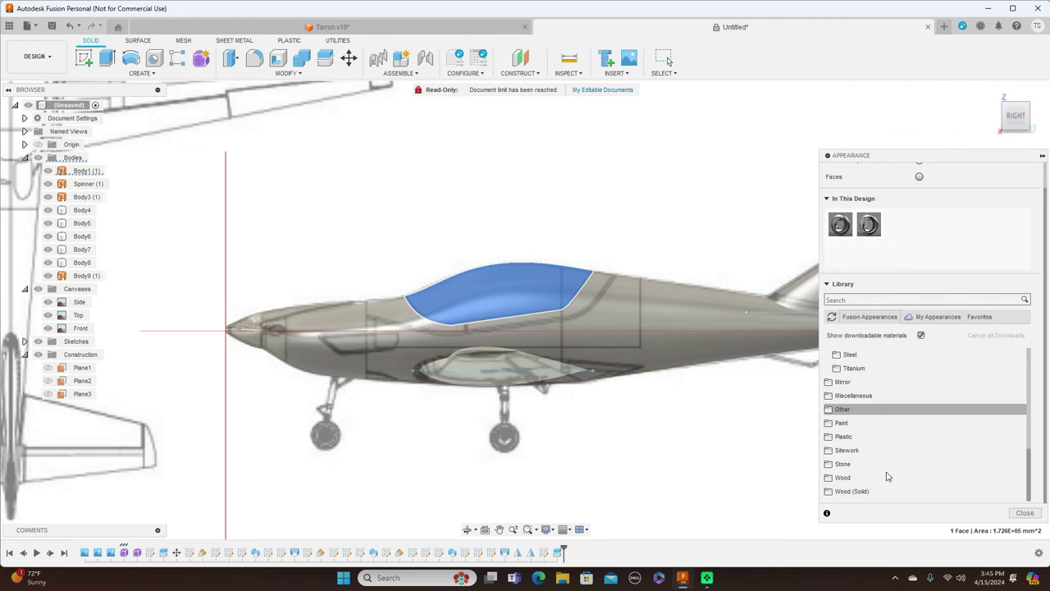
pyautogui.scroll(6, 888, 477)
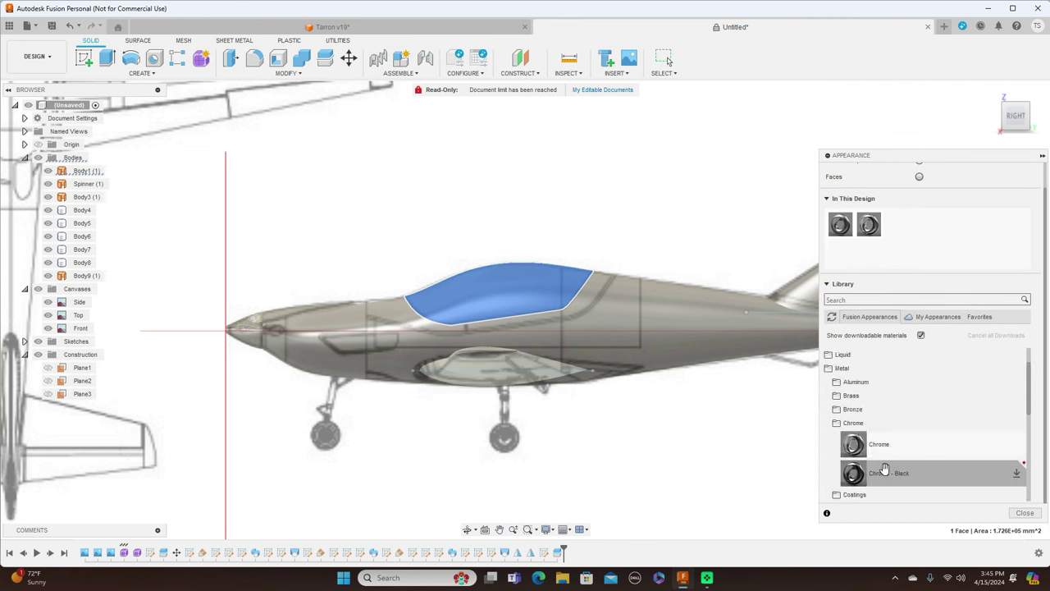
pyautogui.scroll(4, 884, 469)
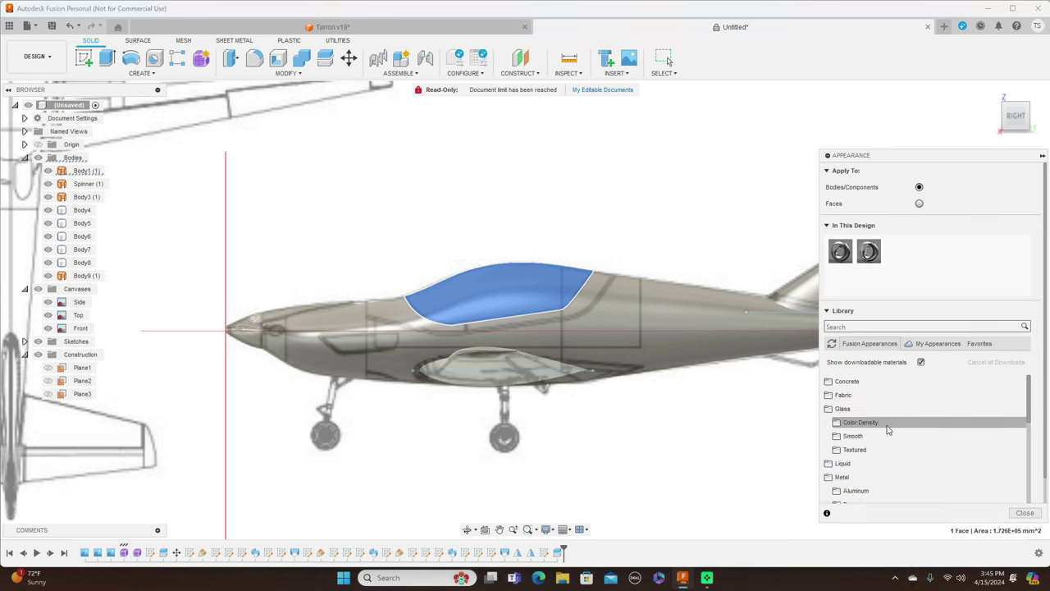
pyautogui.scroll(-2, 886, 427)
pyautogui.click(857, 395)
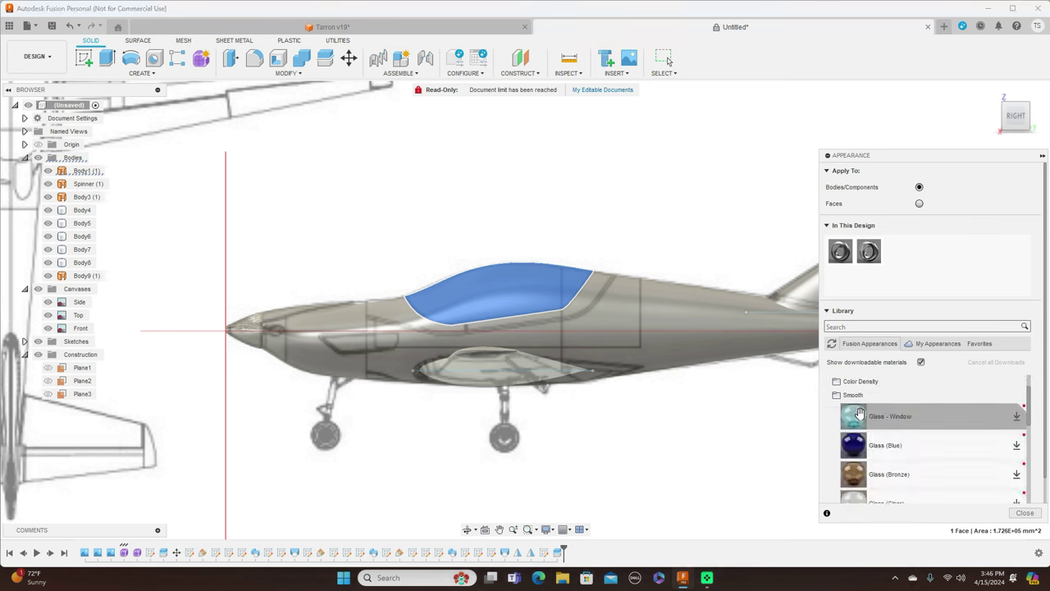
pyautogui.moveTo(857, 416); pyautogui.dragTo(535, 274)
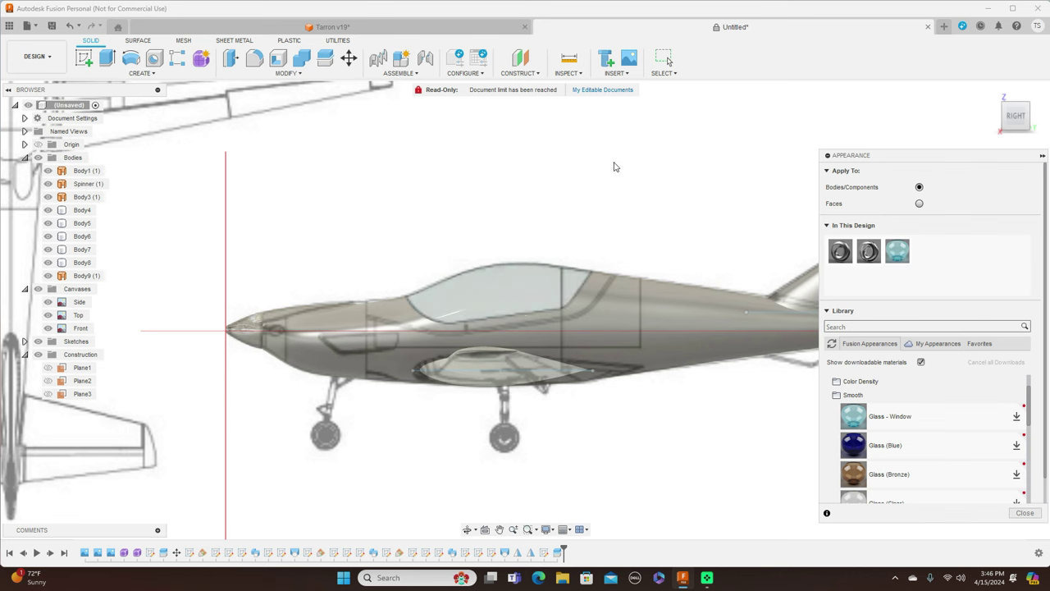
pyautogui.click(1026, 513)
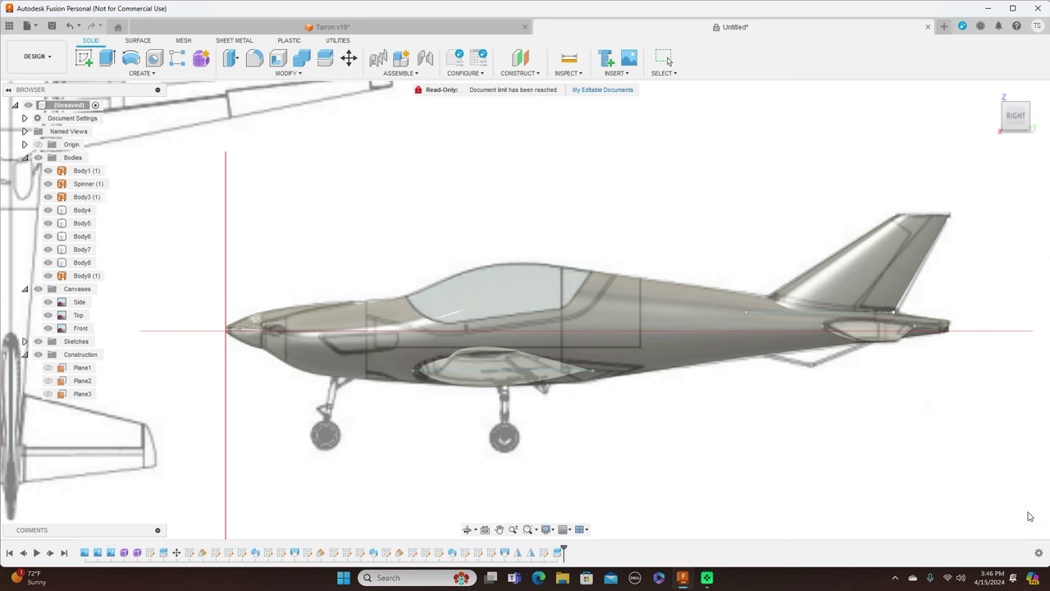
# Hide the reference canvases and turn the aircraft to the front view
pyautogui.scroll(-2, 963, 267)
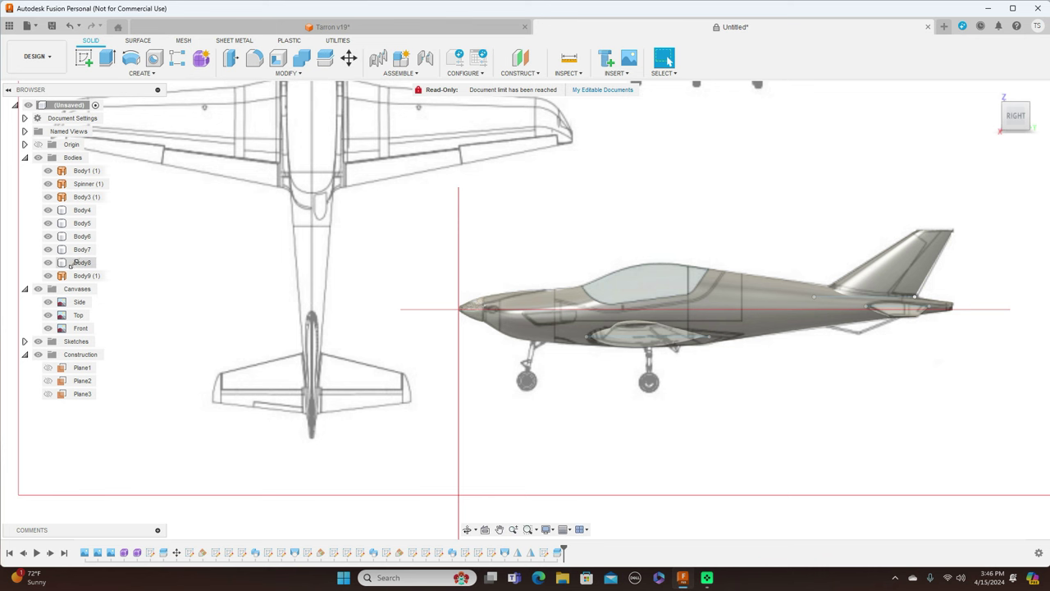
pyautogui.click(38, 289)
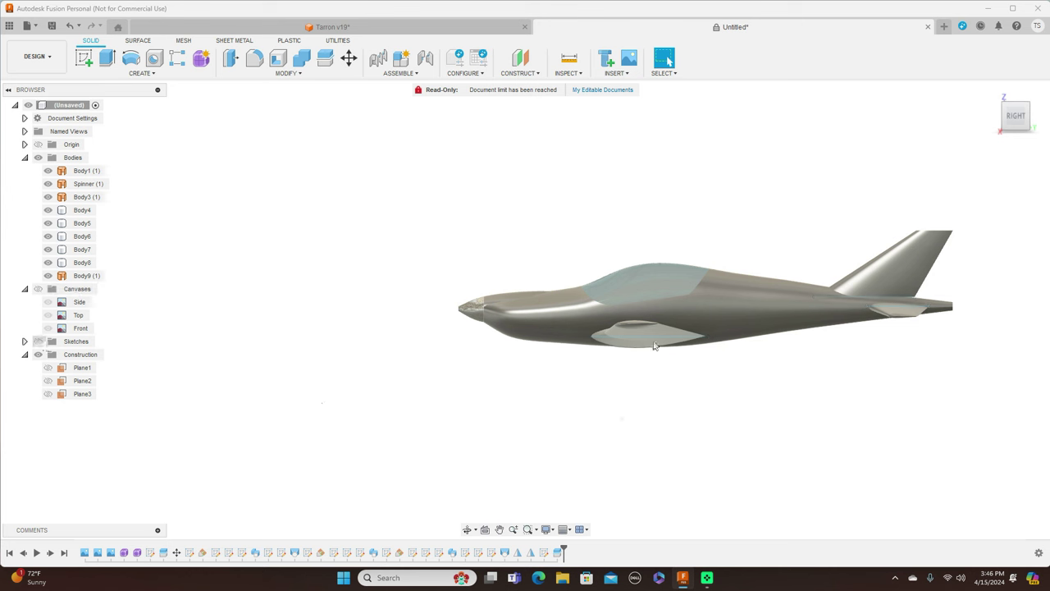
pyautogui.moveTo(1005, 119); pyautogui.dragTo(1049, 121)
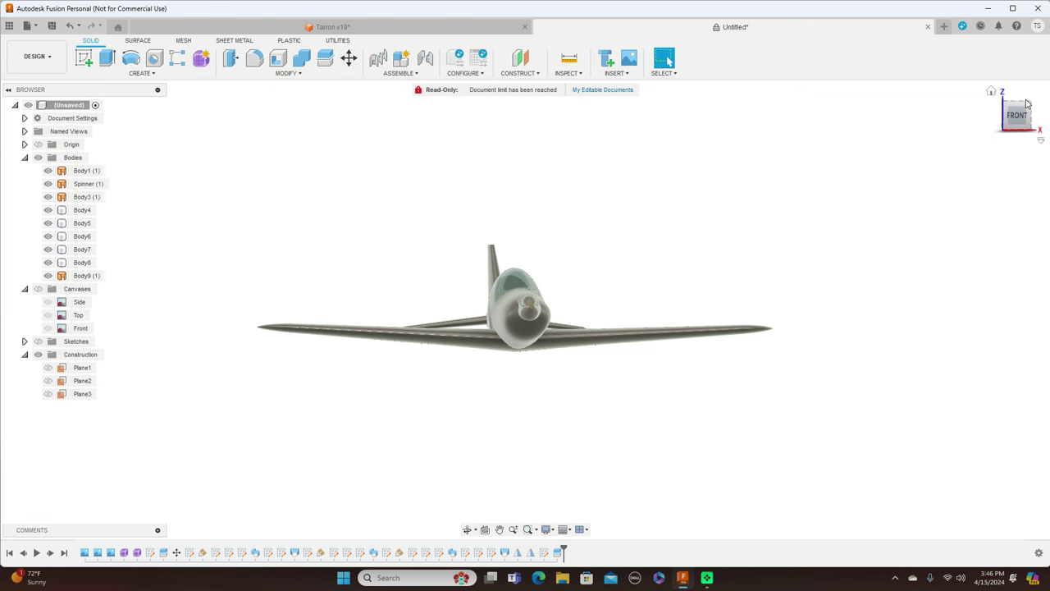
# Open the Appearance settings for the main fuselage body behind the spinner
pyautogui.moveTo(1026, 107)
pyautogui.mouseDown()
pyautogui.moveTo(1018, 150)
pyautogui.moveTo(975, 134)
pyautogui.moveTo(976, 110)
pyautogui.moveTo(988, 117)
pyautogui.moveTo(975, 109)
pyautogui.moveTo(1001, 123)
pyautogui.moveTo(997, 93)
pyautogui.moveTo(999, 133)
pyautogui.moveTo(1017, 110)
pyautogui.moveTo(1016, 120)
pyautogui.mouseUp()
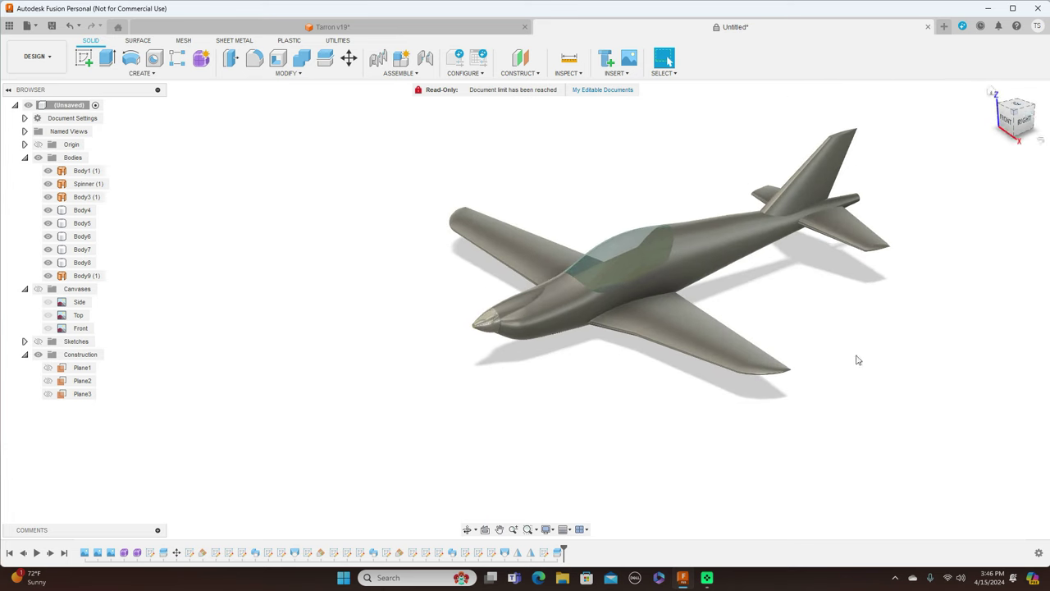
pyautogui.click(558, 318)
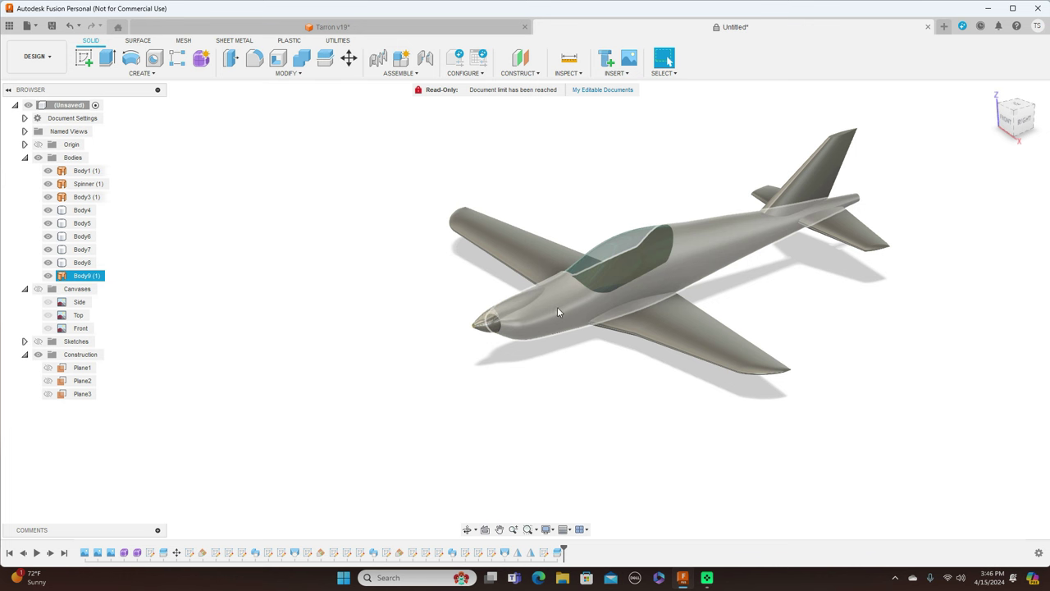
pyautogui.rightClick(557, 307)
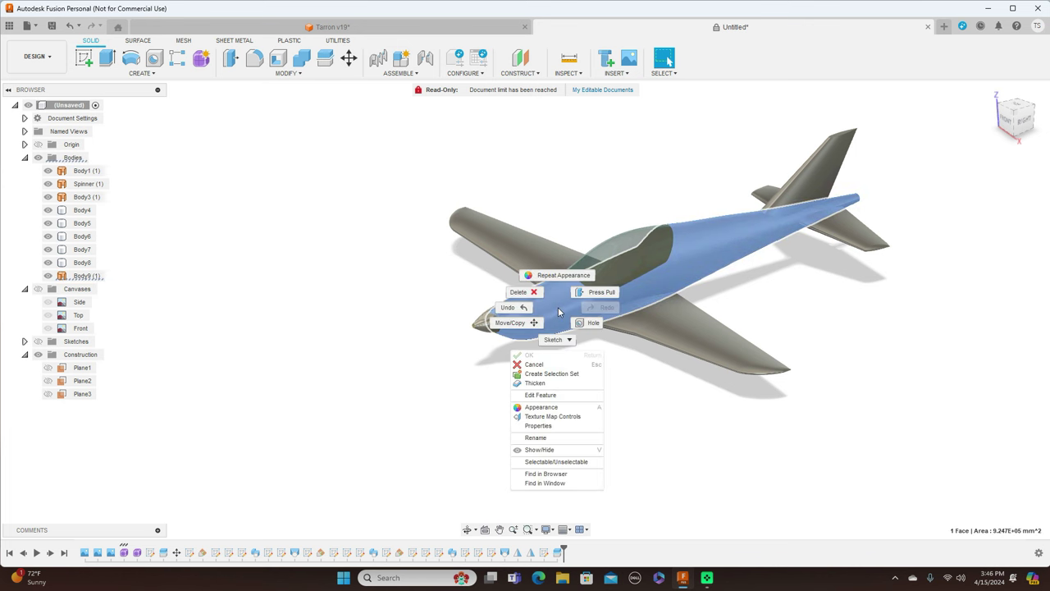
pyautogui.click(553, 412)
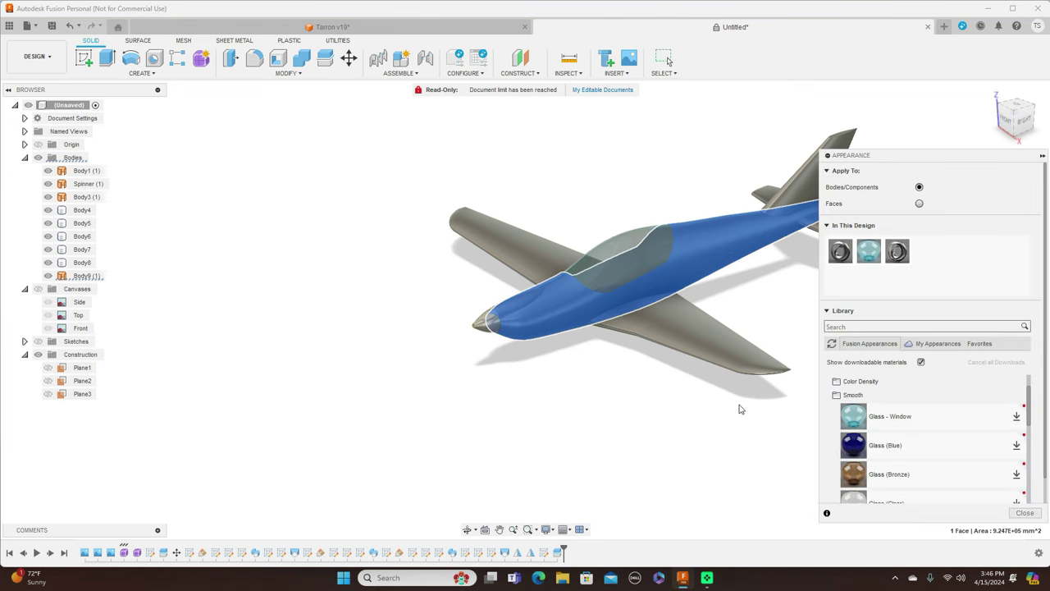
# Apply the glossy paint Paint - Enamel Glossy (Yellow) to the main fuselage body and the upper nose section
pyautogui.scroll(3, 924, 427)
pyautogui.scroll(-3, 925, 426)
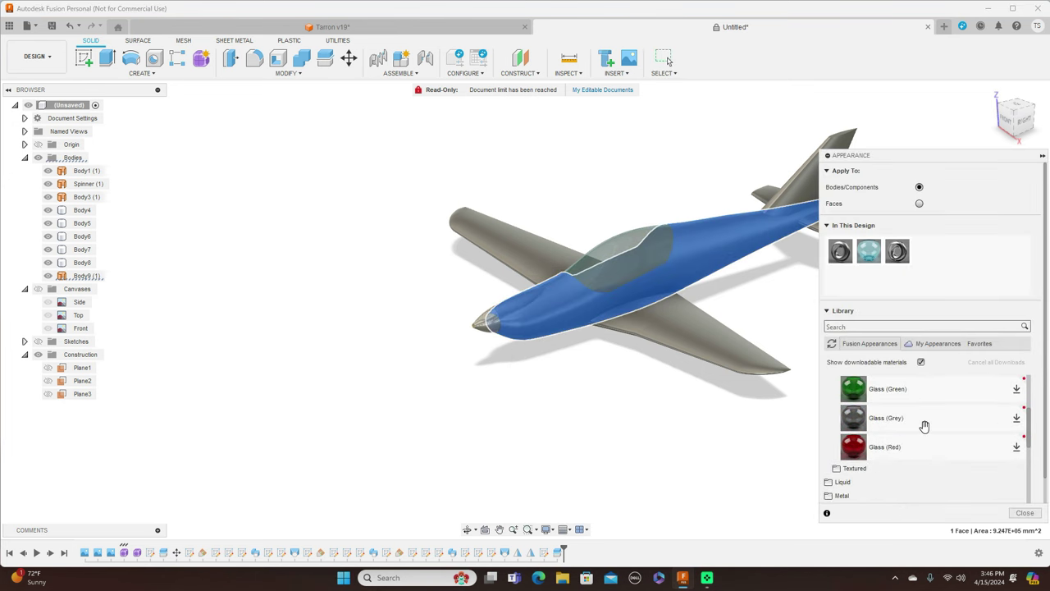
pyautogui.scroll(-5, 925, 427)
pyautogui.scroll(6, 925, 427)
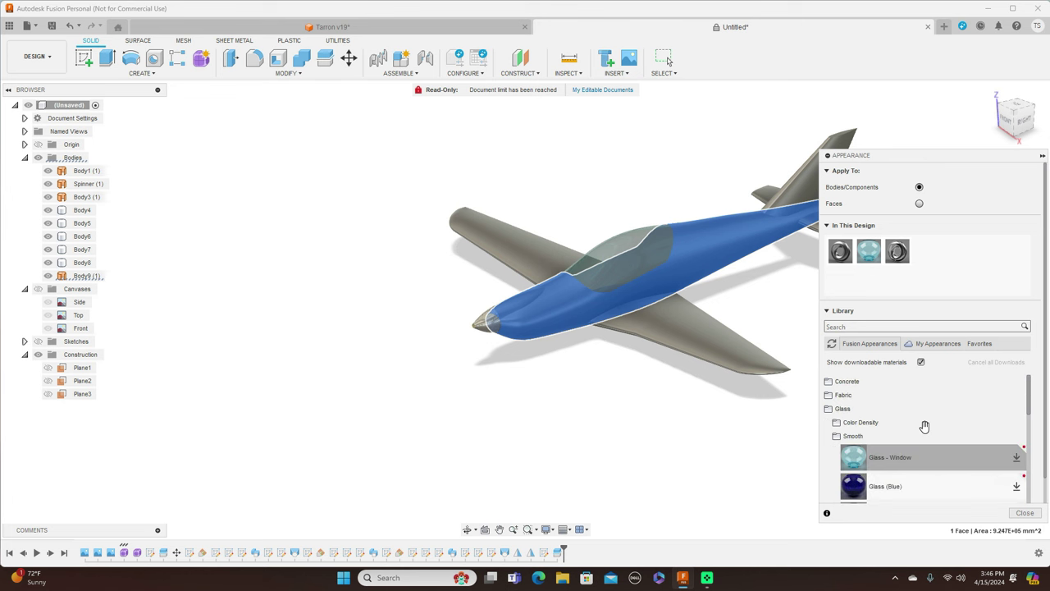
pyautogui.scroll(-4, 882, 414)
pyautogui.scroll(-5, 880, 410)
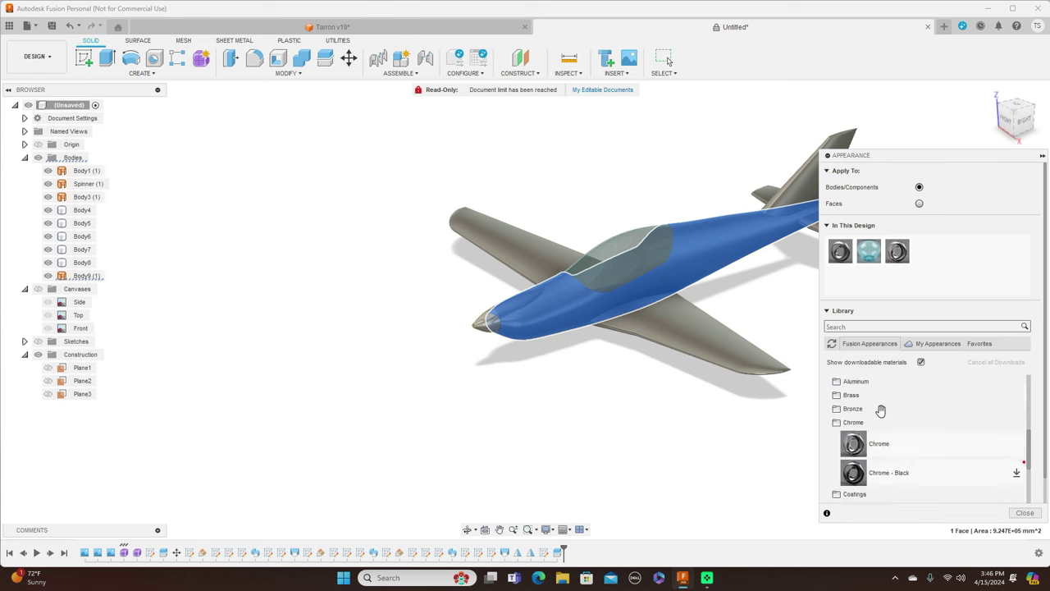
pyautogui.scroll(-3, 880, 411)
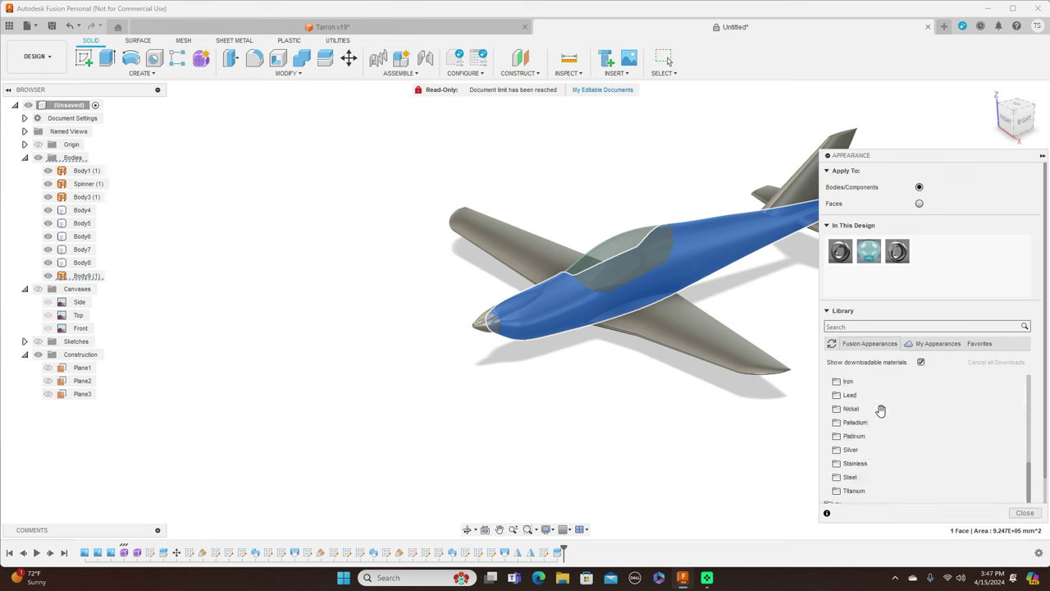
pyautogui.click(848, 464)
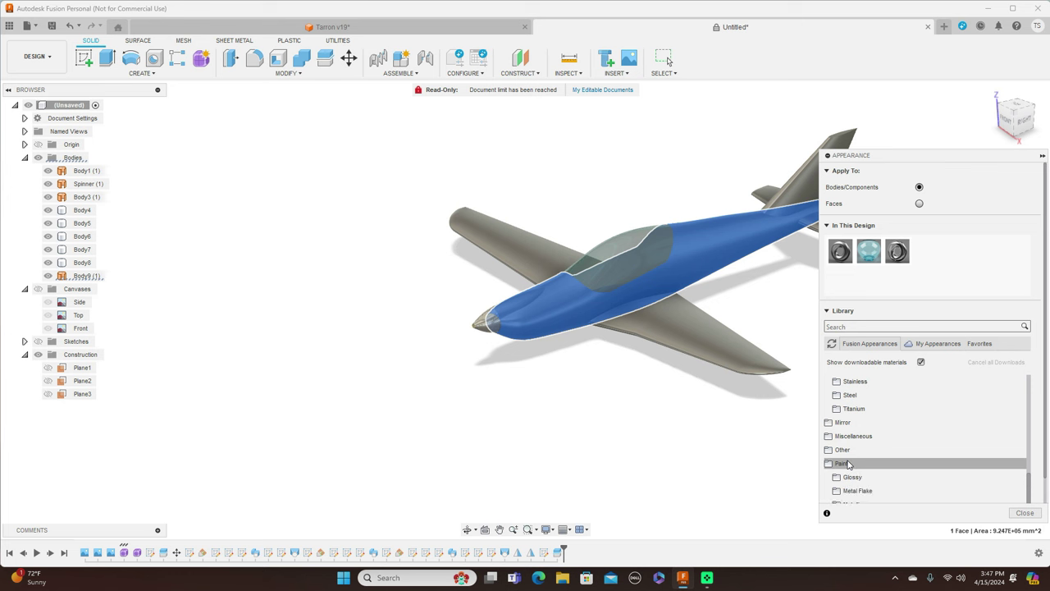
pyautogui.click(862, 477)
pyautogui.scroll(-5, 886, 443)
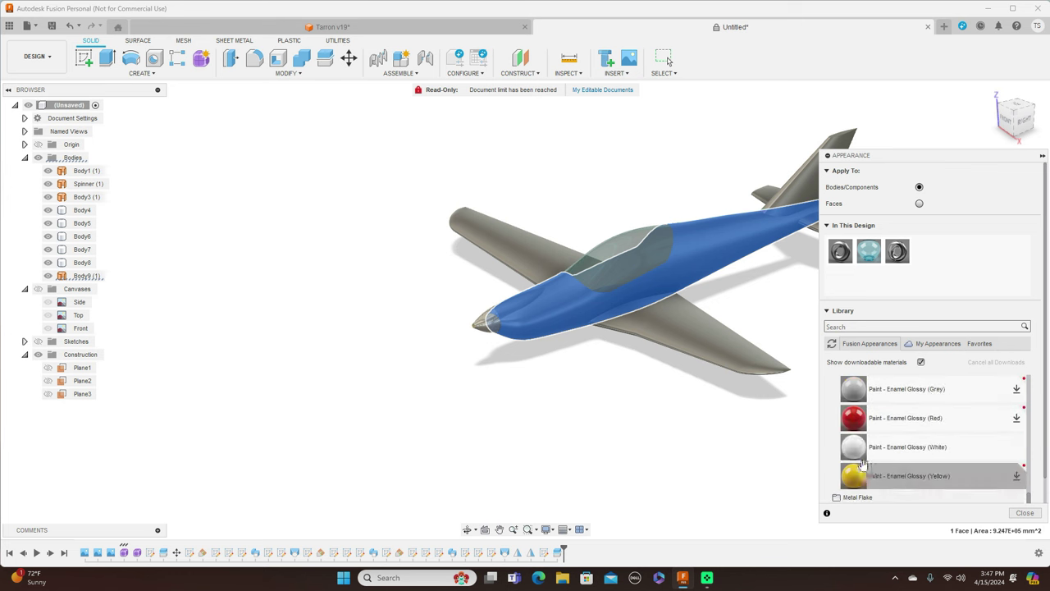
pyautogui.moveTo(851, 475); pyautogui.dragTo(574, 312)
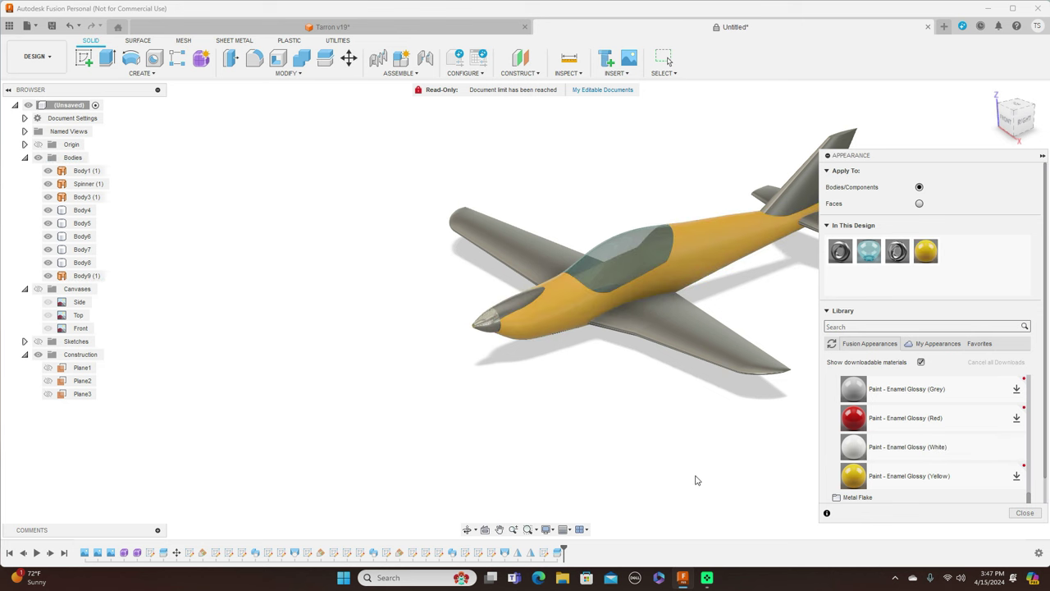
pyautogui.moveTo(854, 475); pyautogui.dragTo(641, 405)
pyautogui.moveTo(503, 293); pyautogui.dragTo(514, 301)
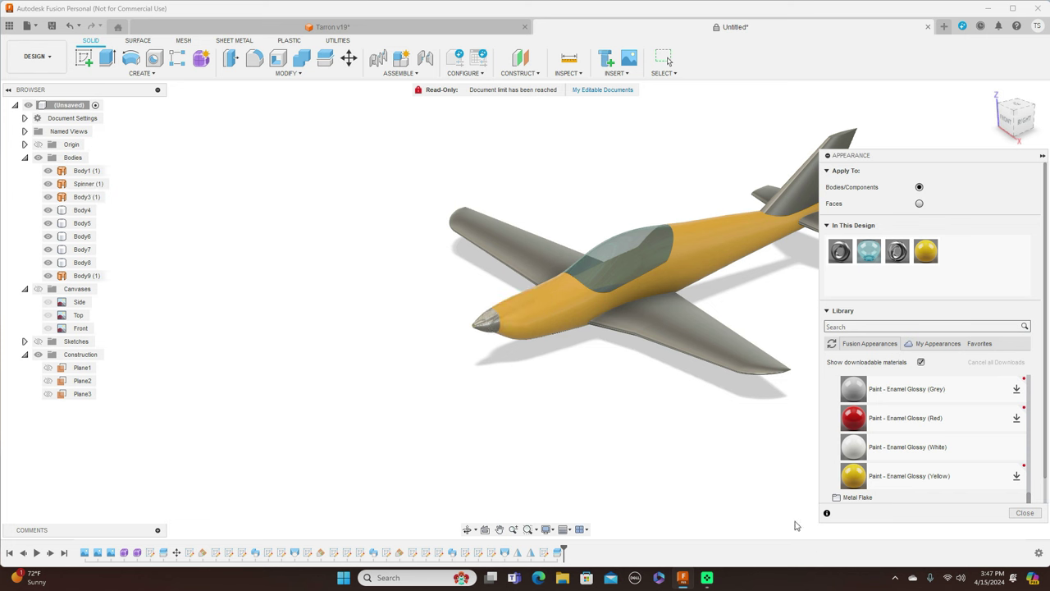
# Apply Paint - Enamel Glossy (Yellow) to both wings and both horizontal stabilizers, and finish the appearance changes
pyautogui.moveTo(854, 475); pyautogui.dragTo(510, 242)
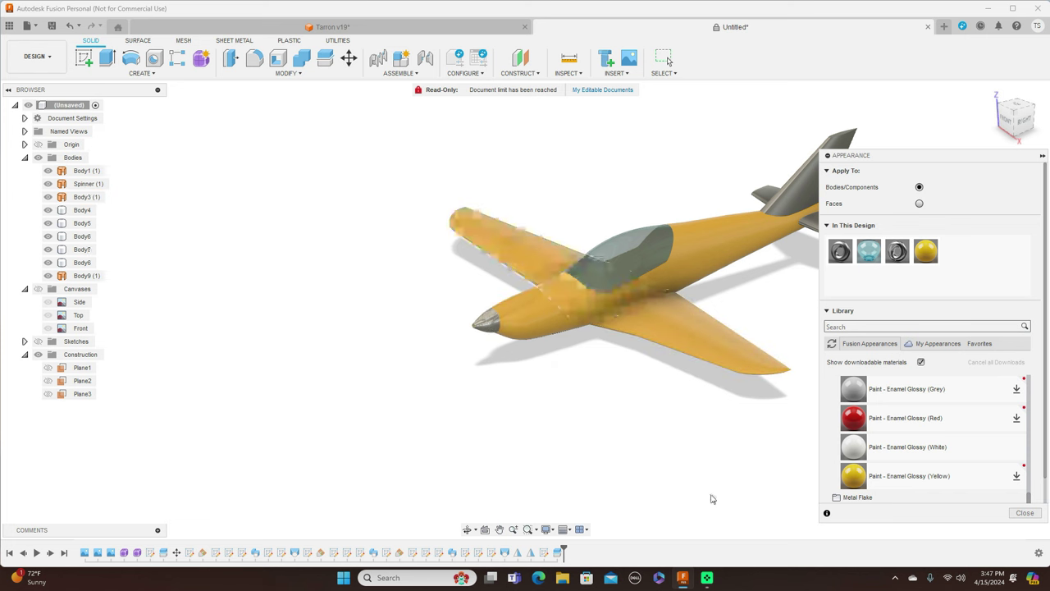
pyautogui.moveTo(629, 460); pyautogui.dragTo(470, 457, button='middle')
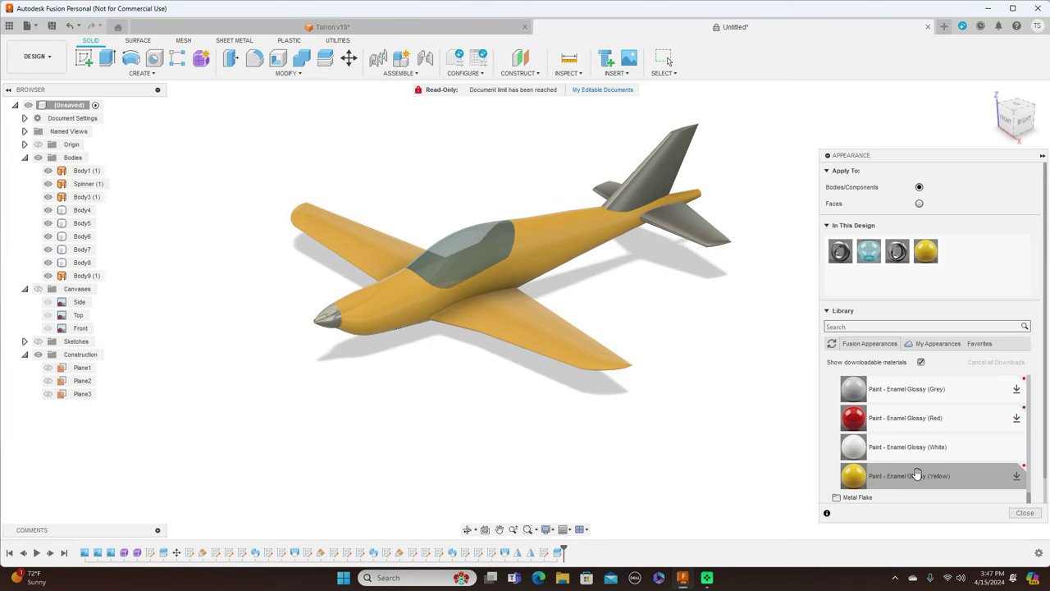
pyautogui.moveTo(856, 480); pyautogui.dragTo(706, 234)
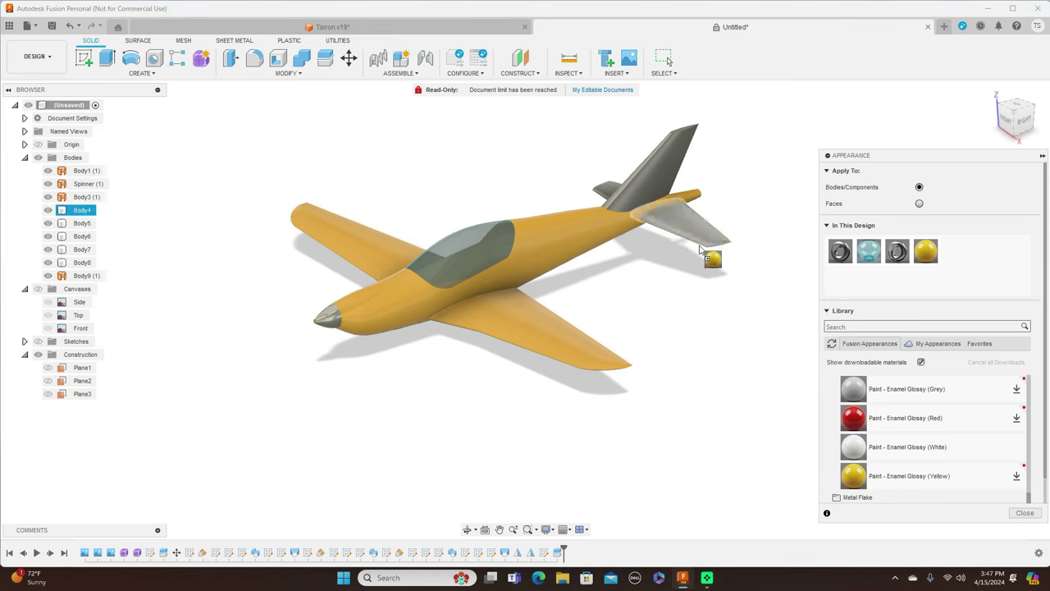
pyautogui.moveTo(857, 478); pyautogui.dragTo(604, 191)
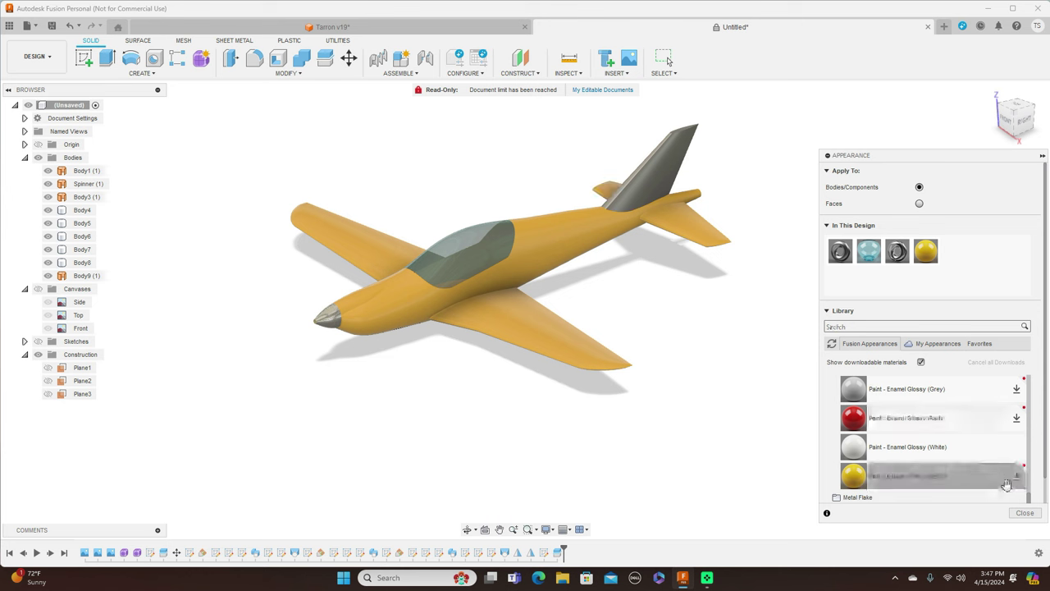
pyautogui.click(1026, 513)
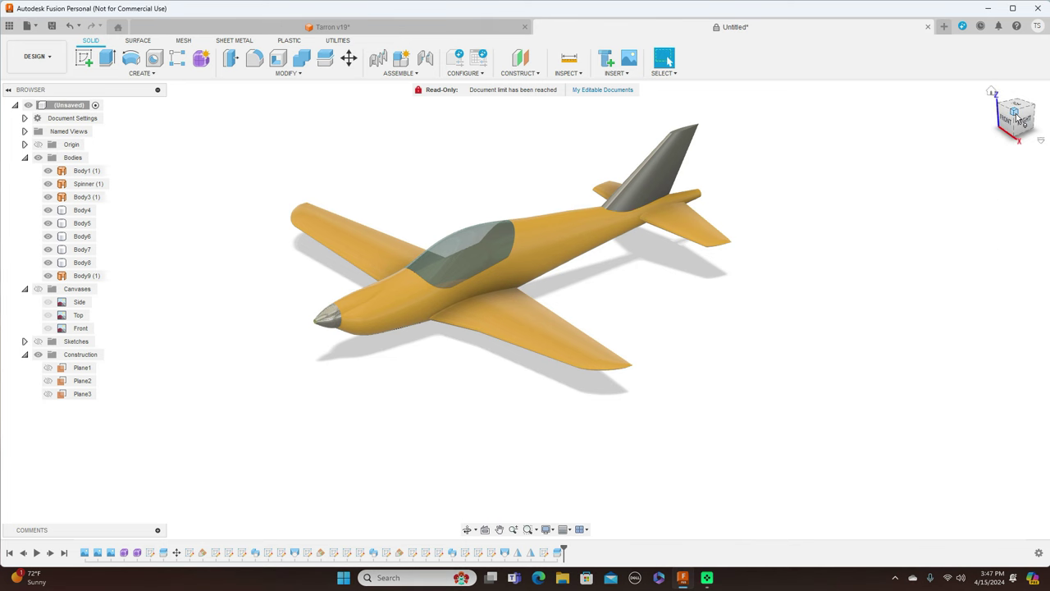
# Examine the painted aircraft from the front, the right side and above, ending in an angled close view
pyautogui.moveTo(1015, 112)
pyautogui.mouseDown()
pyautogui.moveTo(1031, 87)
pyautogui.moveTo(991, 103)
pyautogui.moveTo(994, 134)
pyautogui.moveTo(1032, 123)
pyautogui.moveTo(1012, 146)
pyautogui.mouseUp()
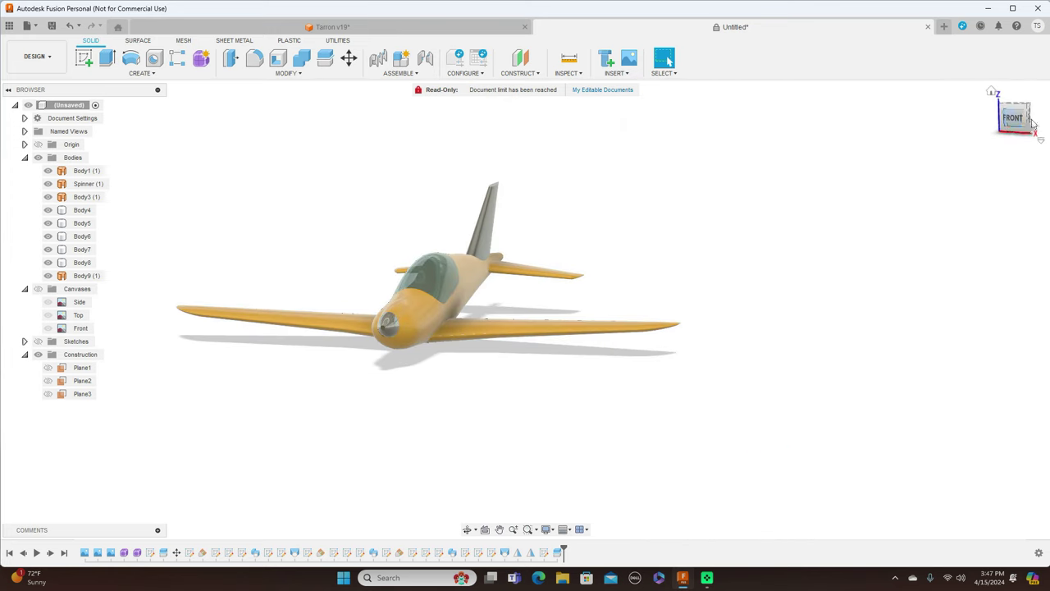
pyautogui.moveTo(1025, 126)
pyautogui.mouseDown()
pyautogui.moveTo(1047, 123)
pyautogui.moveTo(1020, 110)
pyautogui.moveTo(1037, 123)
pyautogui.mouseUp()
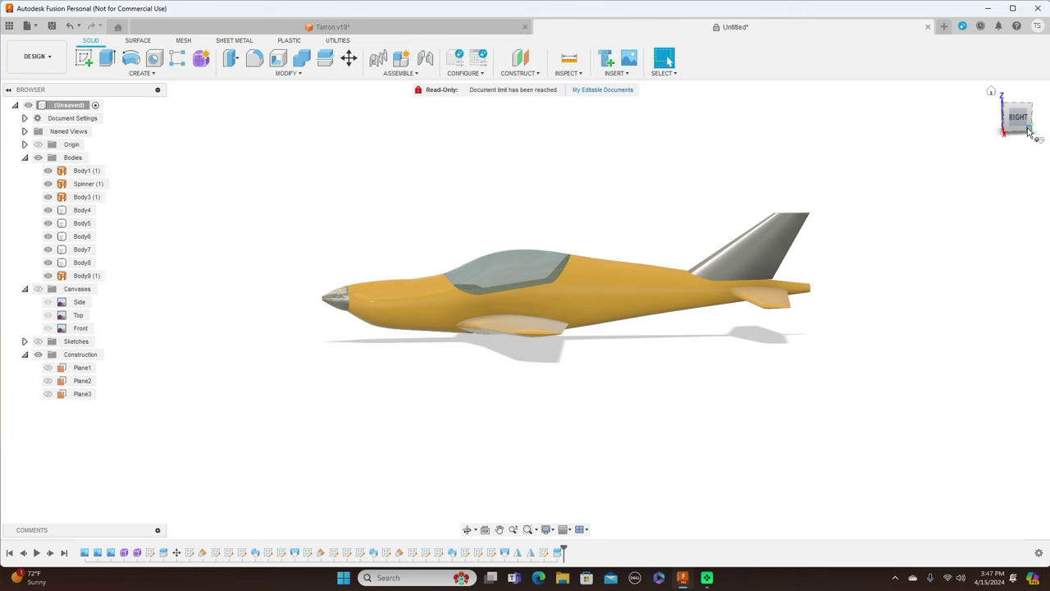
pyautogui.moveTo(1015, 108)
pyautogui.mouseDown()
pyautogui.moveTo(1026, 114)
pyautogui.moveTo(1002, 116)
pyautogui.mouseUp()
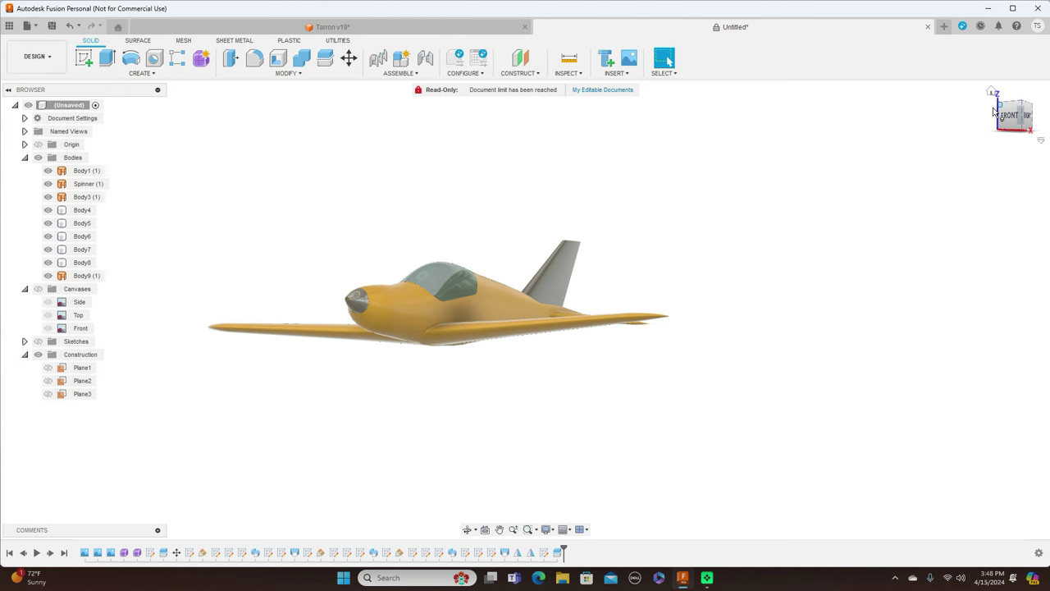
pyautogui.moveTo(1021, 109); pyautogui.dragTo(990, 139)
pyautogui.keyDown('shift'); pyautogui.moveTo(525, 309); pyautogui.dragTo(525, 309, button='middle'); pyautogui.keyUp('shift')
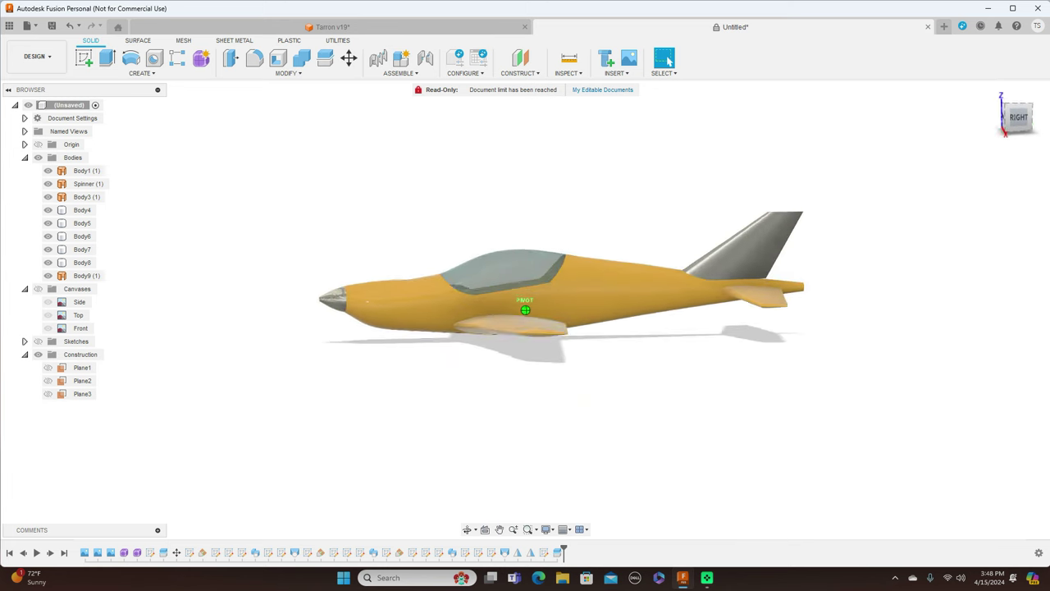
pyautogui.click(1023, 110)
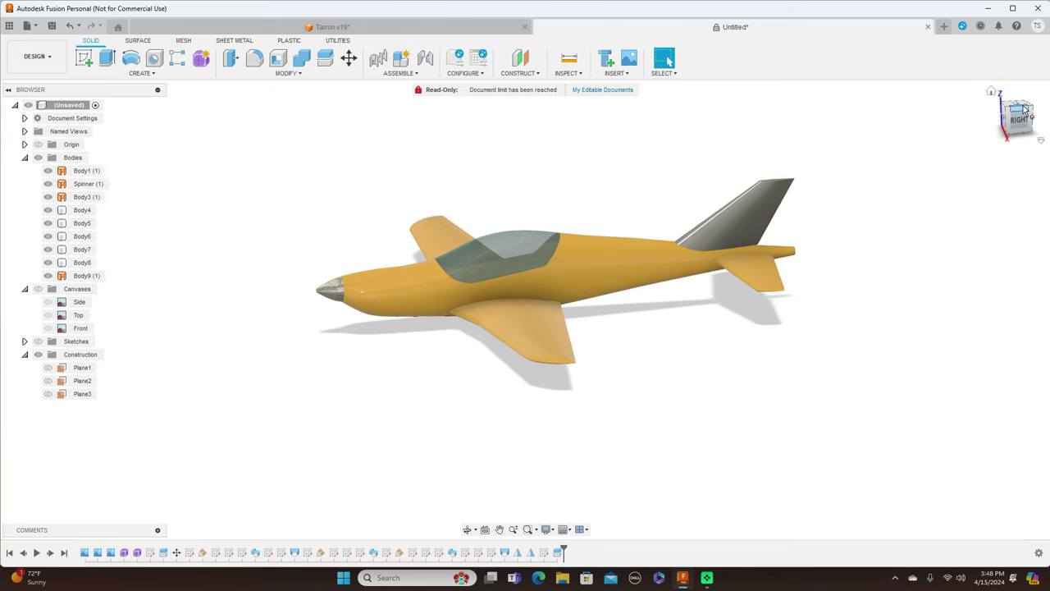
pyautogui.keyDown('shift'); pyautogui.moveTo(525, 309); pyautogui.dragTo(868, 238, button='middle'); pyautogui.keyUp('shift')
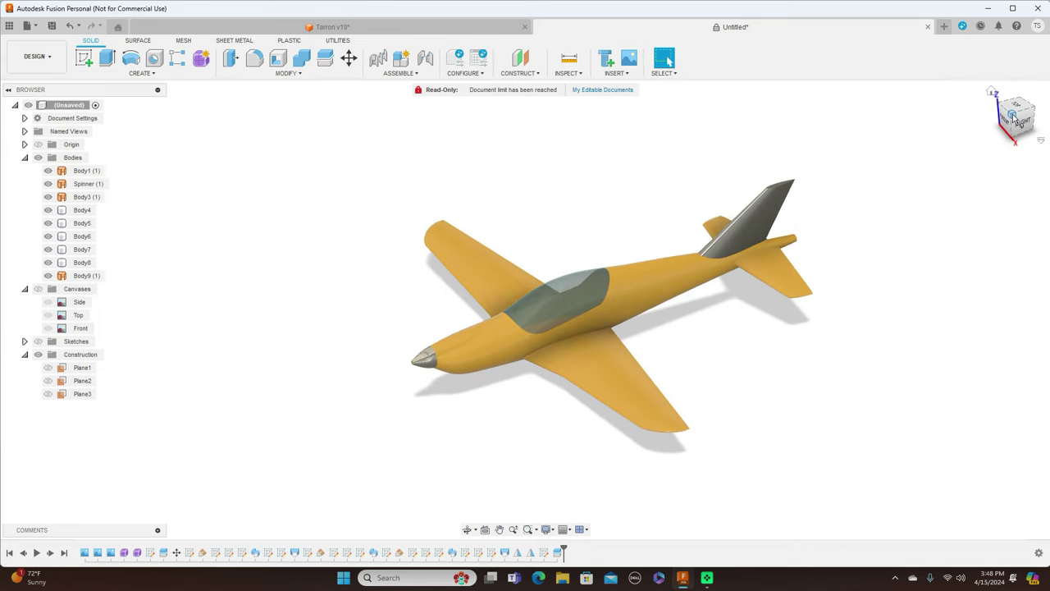
pyautogui.moveTo(1018, 110); pyautogui.dragTo(1023, 79)
pyautogui.keyDown('shift'); pyautogui.moveTo(526, 310); pyautogui.dragTo(768, 443, button='middle'); pyautogui.keyUp('shift')
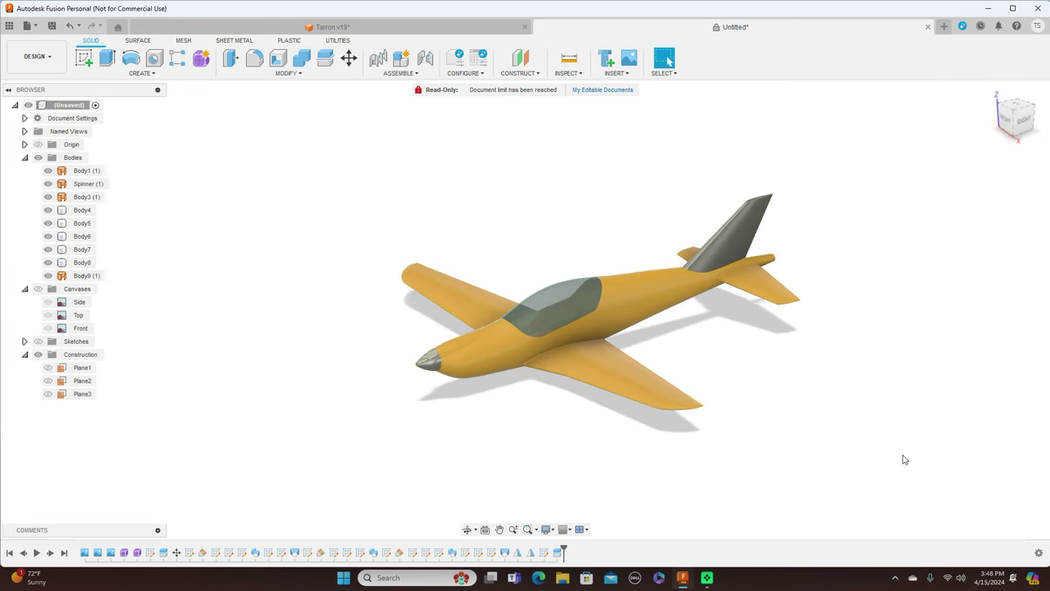
pyautogui.click(1015, 114)
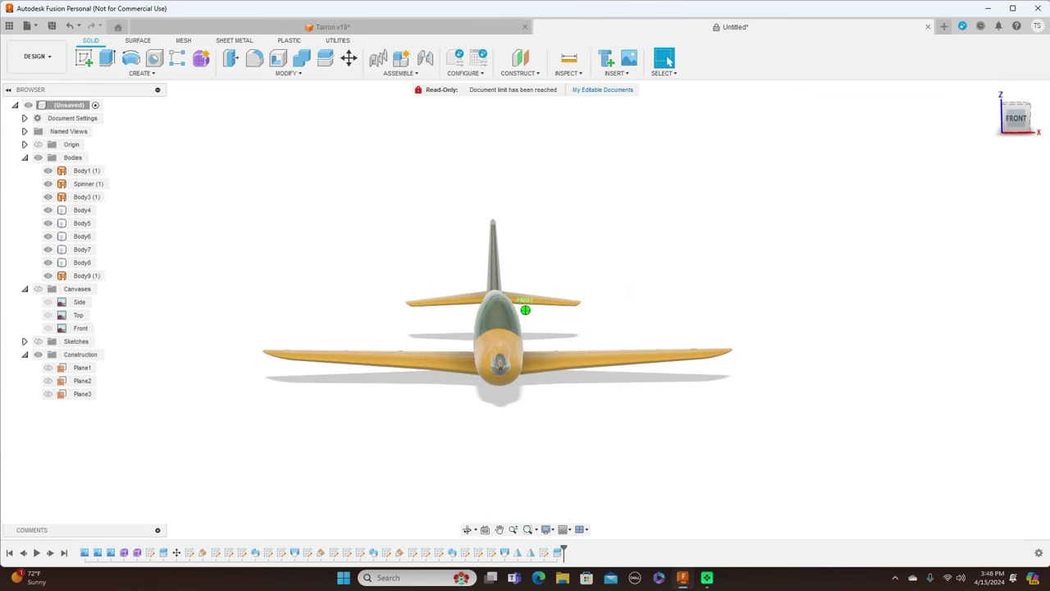
pyautogui.moveTo(632, 292)
pyautogui.keyDown('shift'); pyautogui.mouseDown(button='middle')
pyautogui.moveTo(625, 312)
pyautogui.moveTo(620, 254)
pyautogui.mouseUp(button='middle'); pyautogui.keyUp('shift')
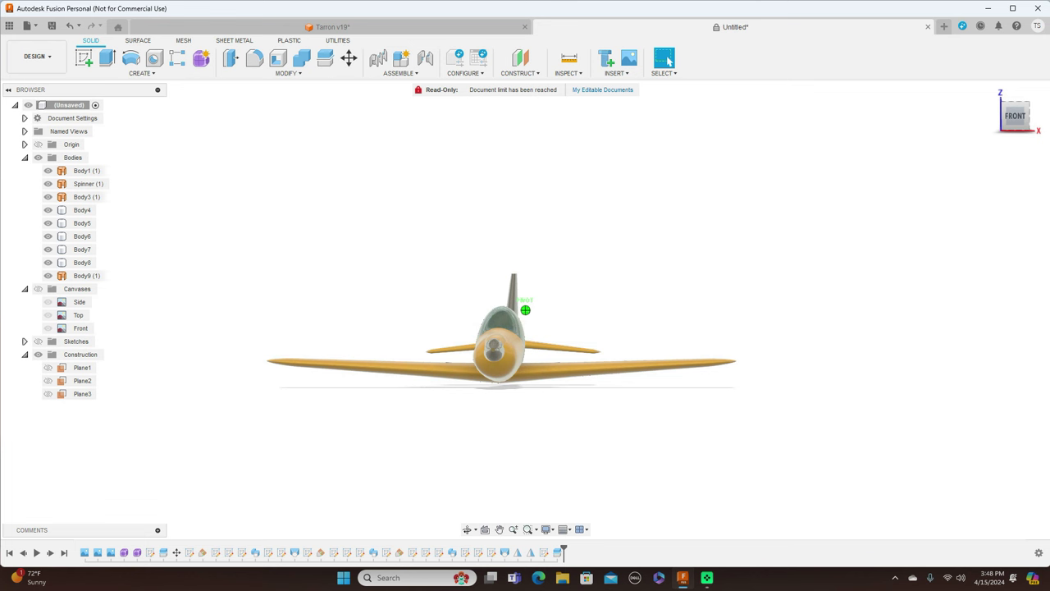
pyautogui.keyDown('shift'); pyautogui.moveTo(525, 310); pyautogui.dragTo(435, 300, button='middle'); pyautogui.keyUp('shift')
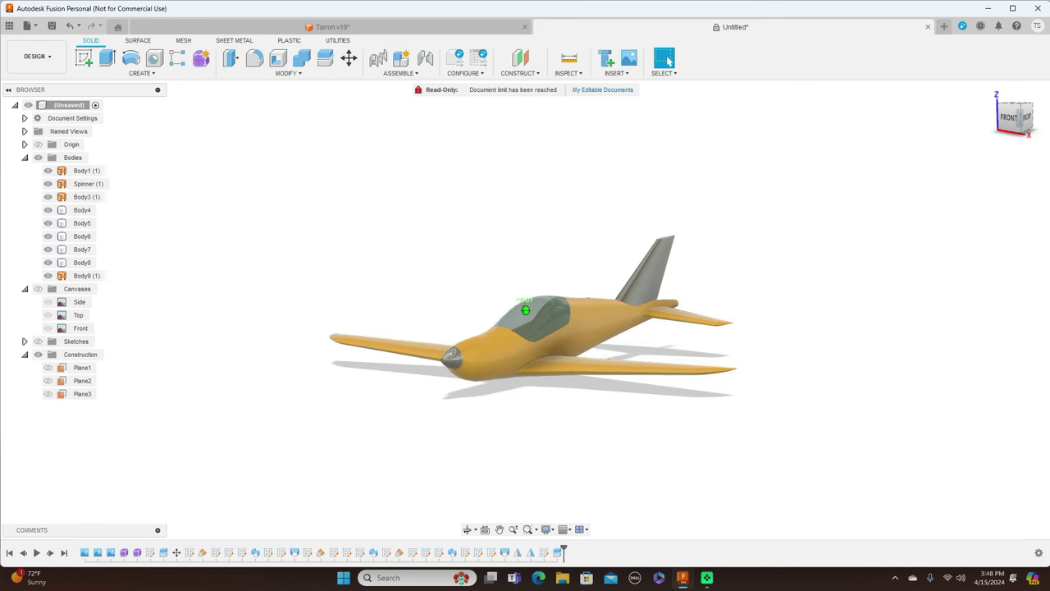
pyautogui.moveTo(1020, 118); pyautogui.dragTo(1006, 136)
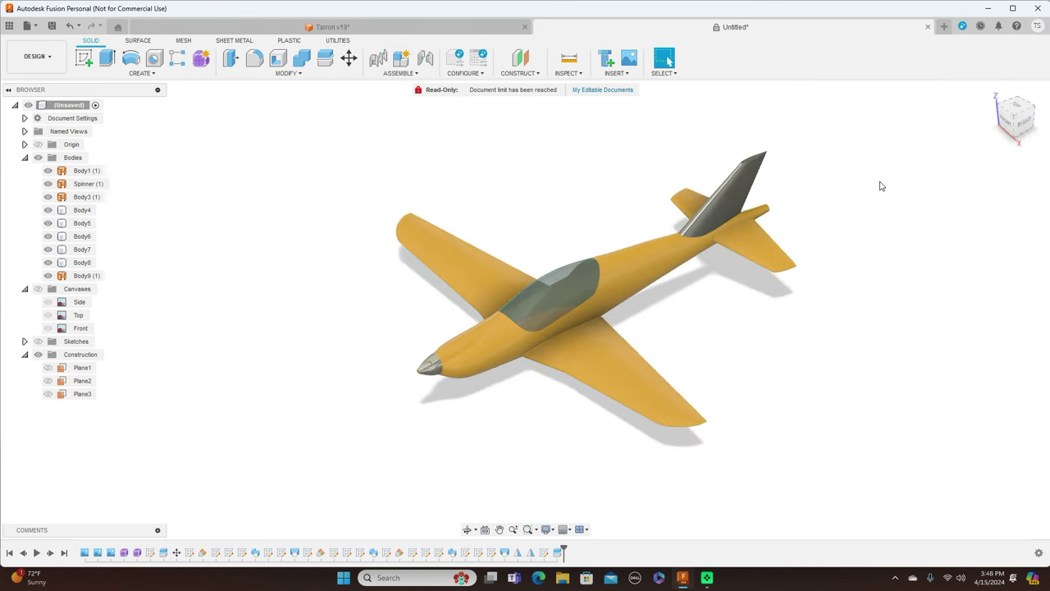
pyautogui.scroll(2, 881, 186)
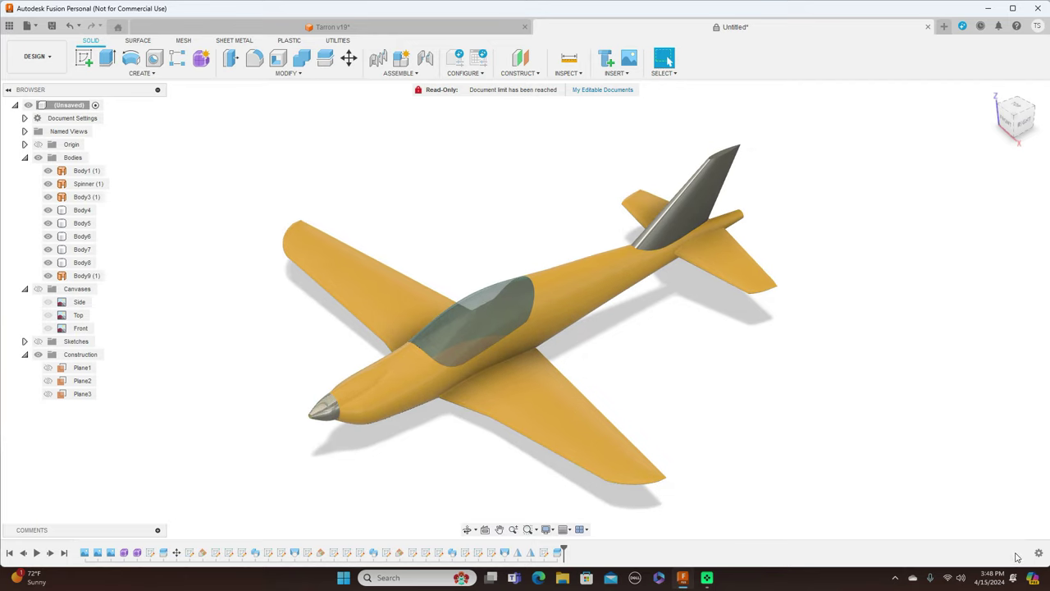